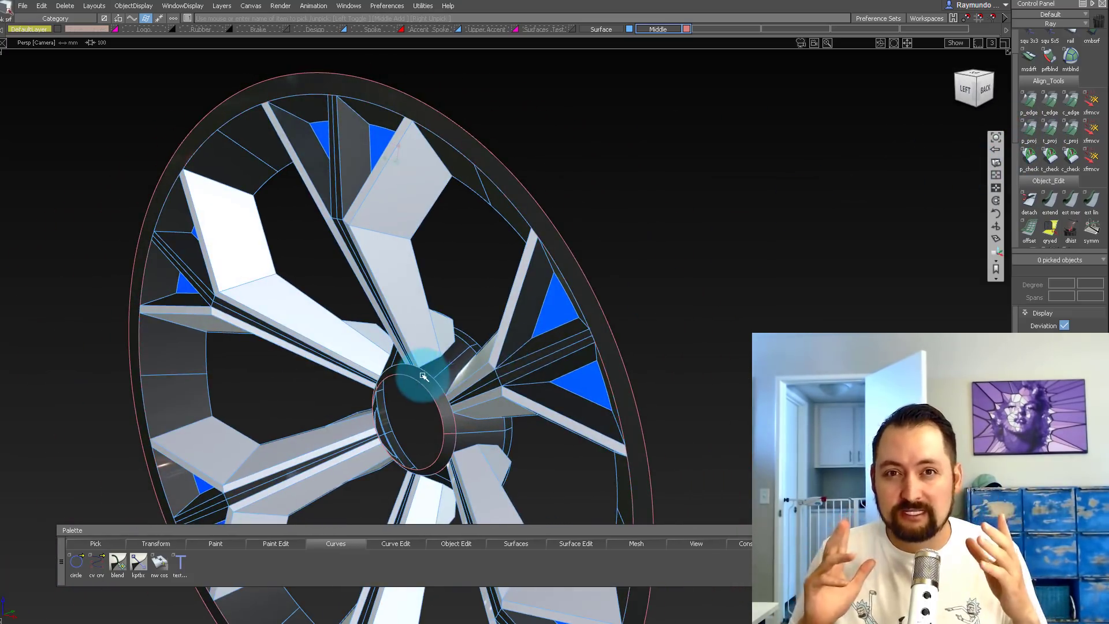
Isolate the two concentric hub circles to view them on their own and bring back all the hidden geometry
left_click_drag(424, 375, 476, 369, "alt+shift")
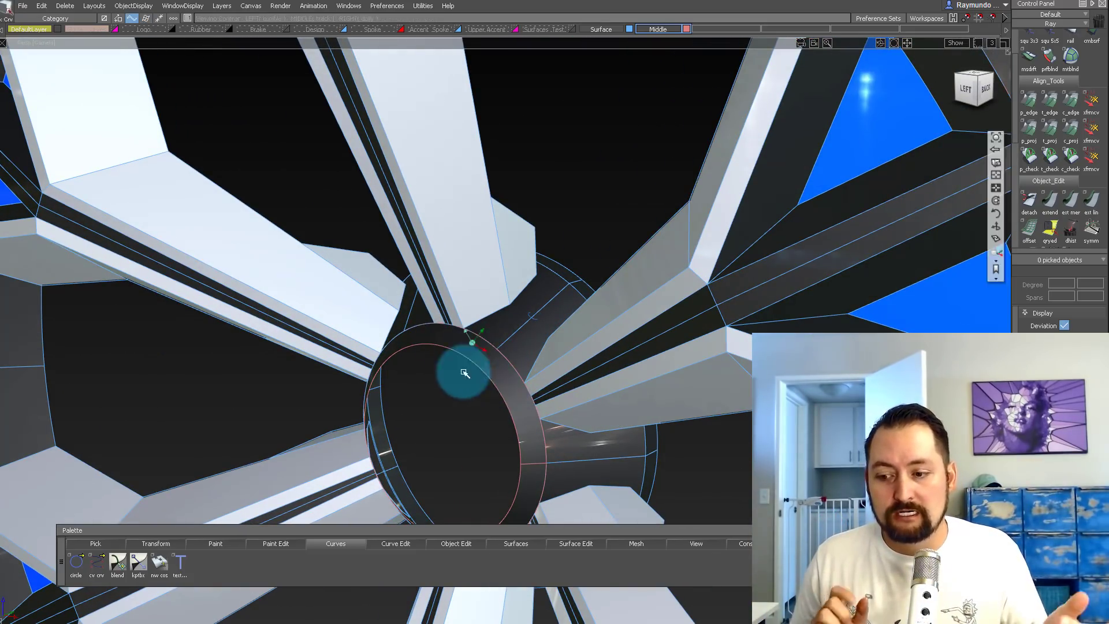
left_click(509, 407)
left_click_drag(509, 408, 417, 409, "alt+shift")
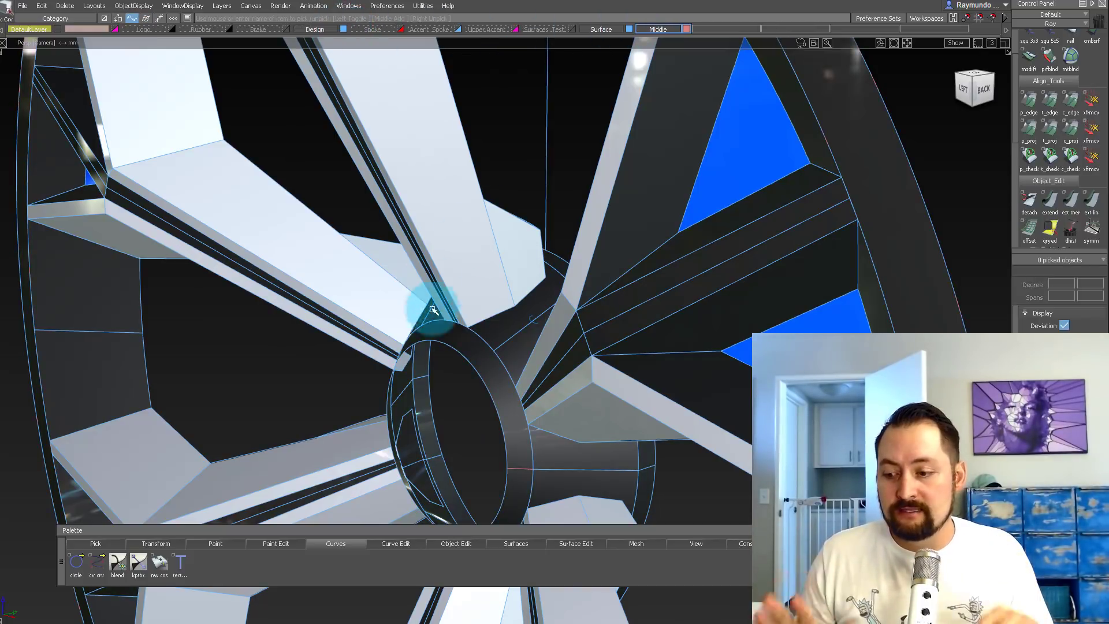
left_click(984, 91)
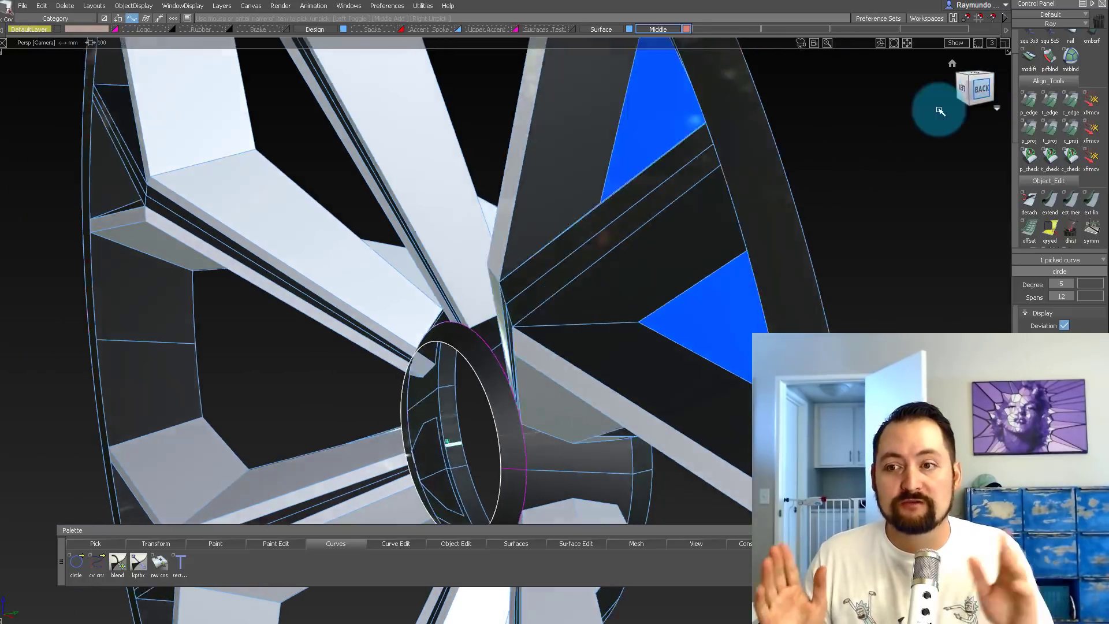
mouse_move(223, 283)
left_mouse_down()
mouse_move(227, 265)
mouse_move(554, 320)
mouse_move(534, 316)
left_mouse_up()
left_click_drag(462, 449, 455, 329, "ctrl+shift")
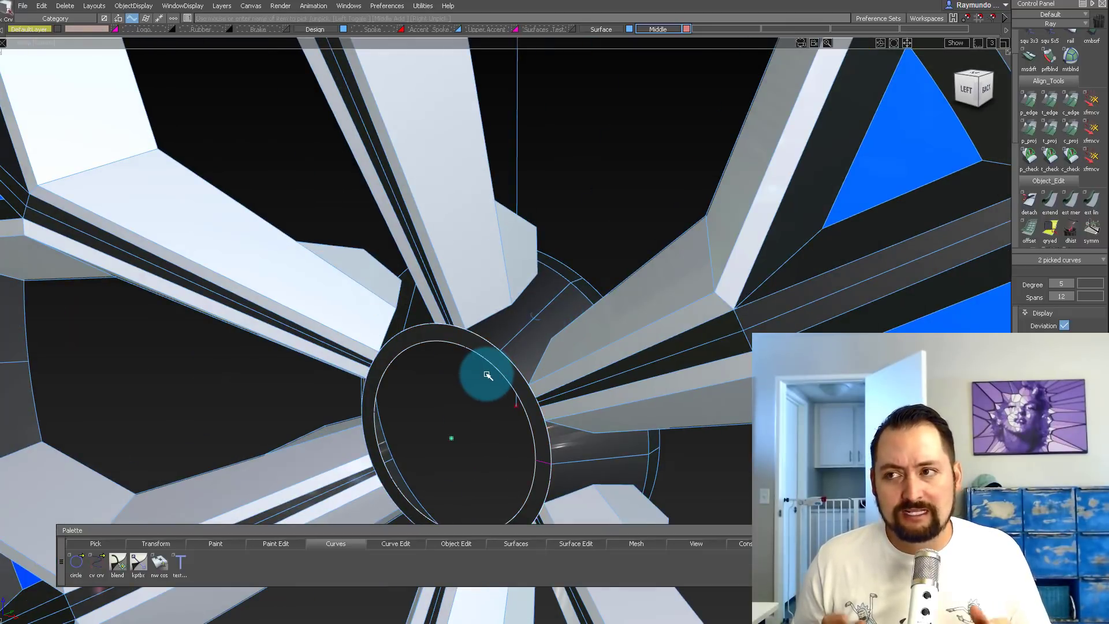
key("alt+h")
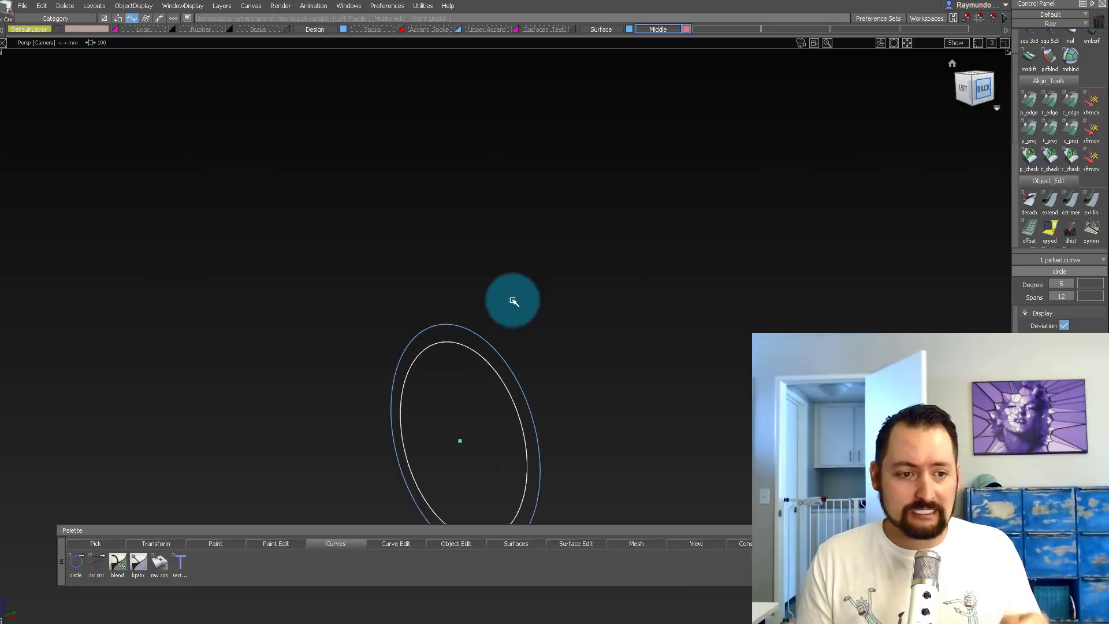
key("F7")
middle_click_drag(513, 301, 518, 258, "alt+shift")
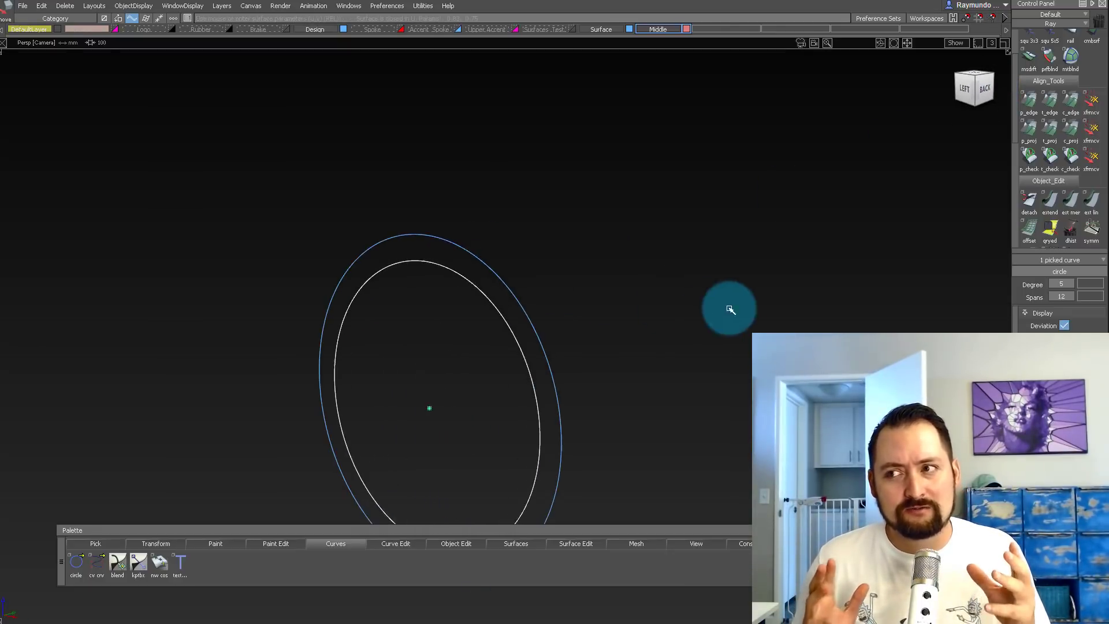
key("alt+v")
Examine how the spokes meet the hub ring and the outer rim, both from the front and at oblique angles
right_click_drag(595, 226, 693, 238, "alt+shift")
left_click_drag(693, 238, 730, 250, "alt+shift")
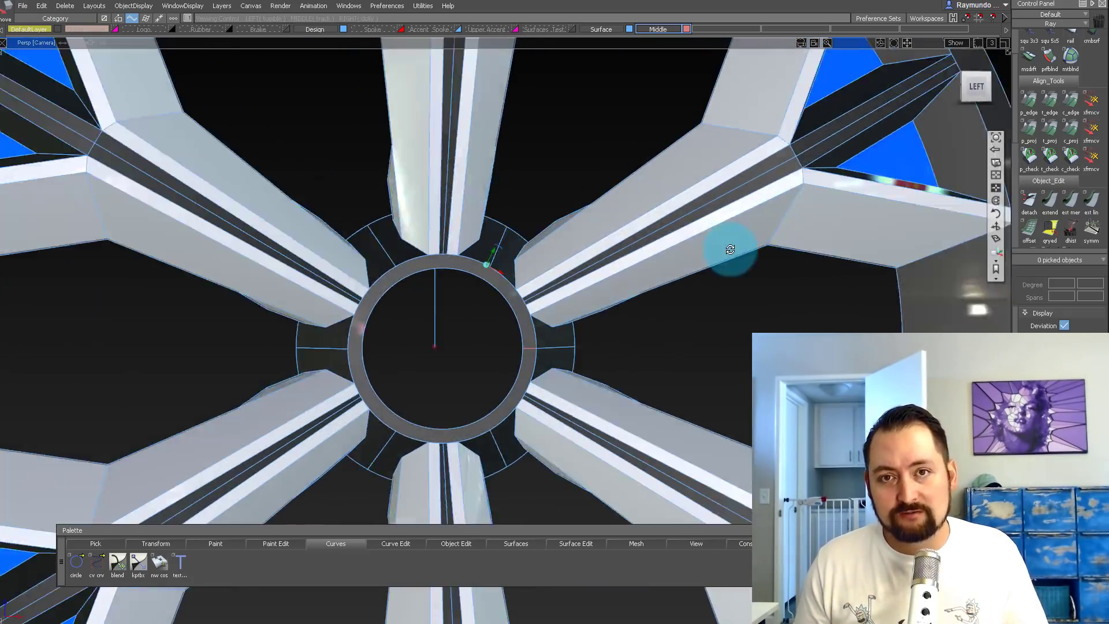
right_click_drag(730, 250, 635, 304, "alt+shift")
left_click_drag(634, 304, 426, 243, "alt+shift")
left_click(425, 242, "alt+shift")
right_click_drag(426, 242, 587, 197, "alt+shift")
left_click_drag(586, 197, 619, 119, "alt+shift")
right_click_drag(664, 168, 552, 200, "alt+shift")
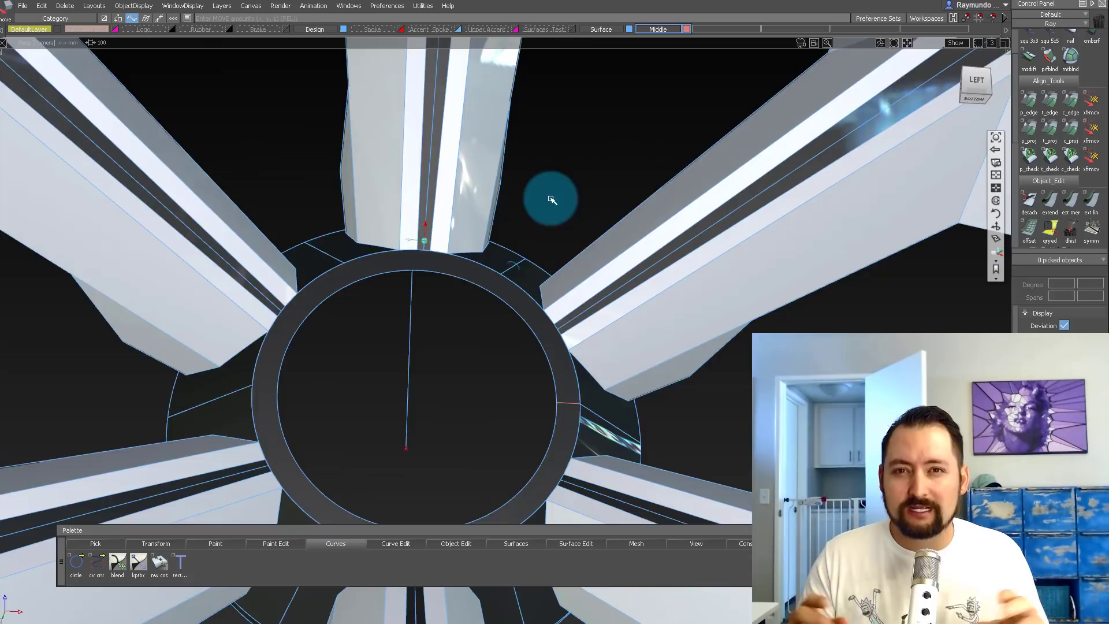
left_click_drag(552, 201, 505, 243, "alt+shift")
middle_click_drag(505, 243, 546, 264, "alt+shift")
left_click_drag(546, 263, 582, 283, "alt+shift")
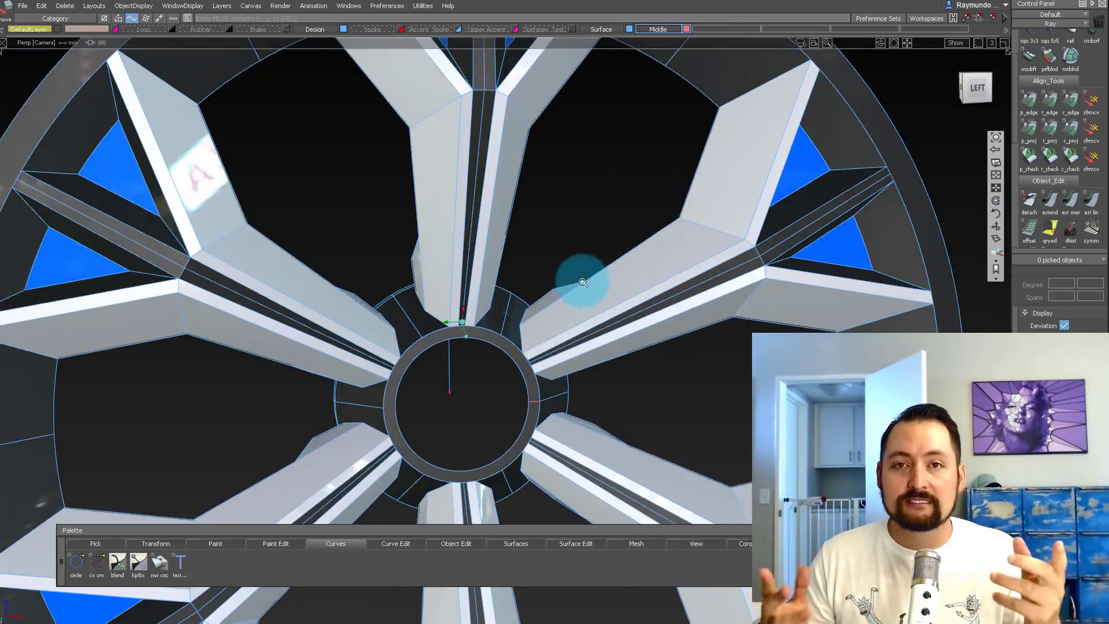
right_click_drag(582, 282, 659, 231, "alt+shift")
left_click_drag(528, 308, 607, 274, "alt+shift")
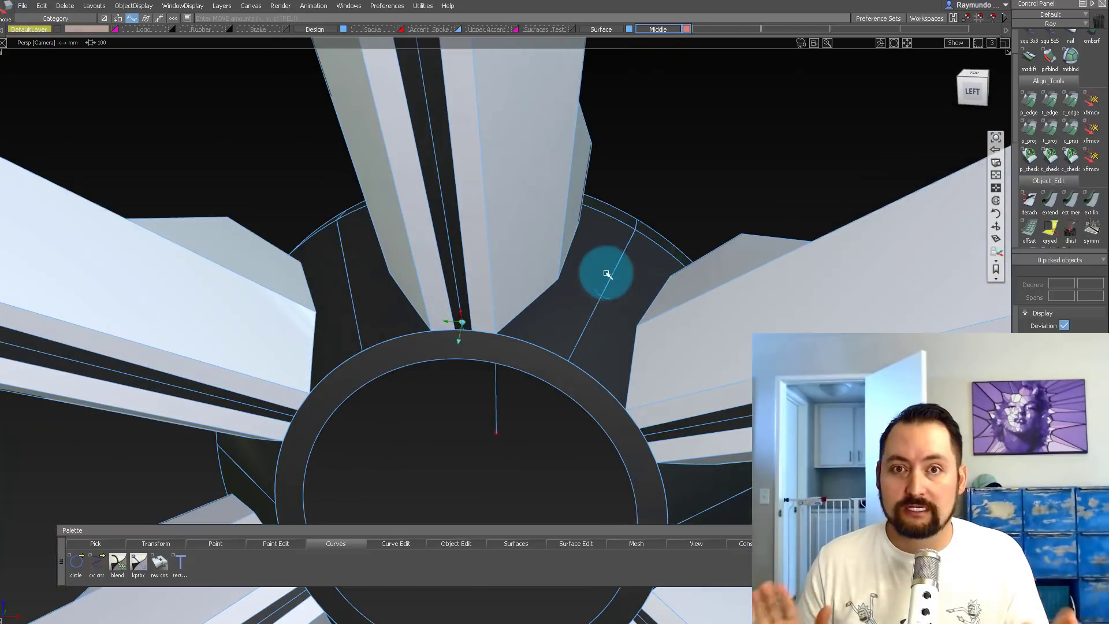
left_click(627, 323)
left_click_drag(594, 321, 636, 270, "alt+shift")
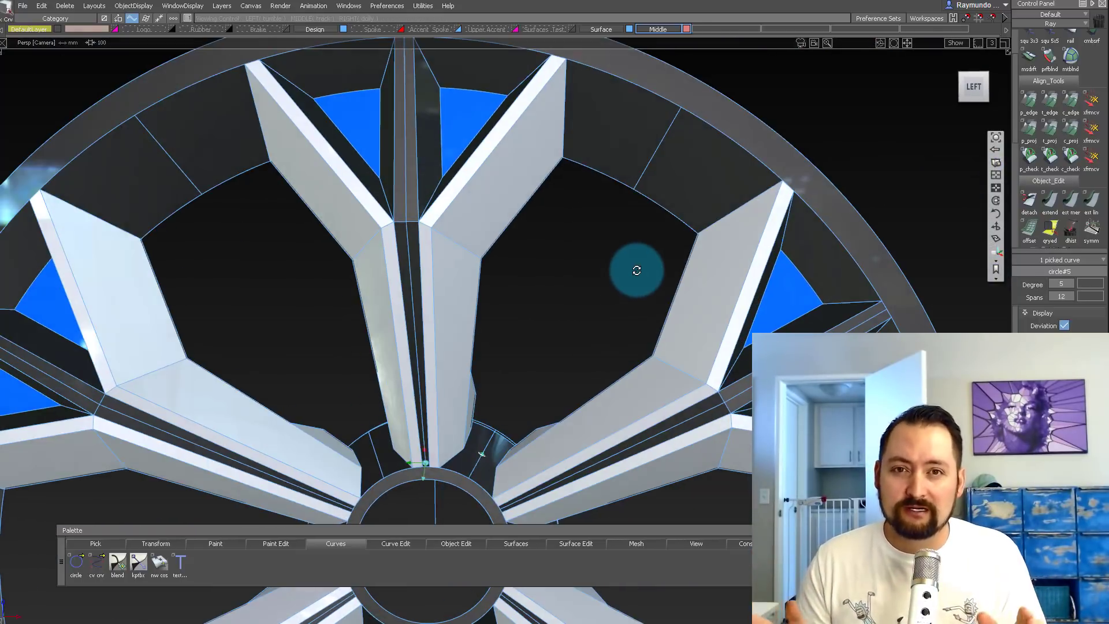
left_click(636, 271)
left_click_drag(470, 218, 540, 179, "alt+shift")
right_click_drag(476, 376, 521, 377, "alt+shift")
left_click_drag(522, 377, 532, 138, "alt+shift")
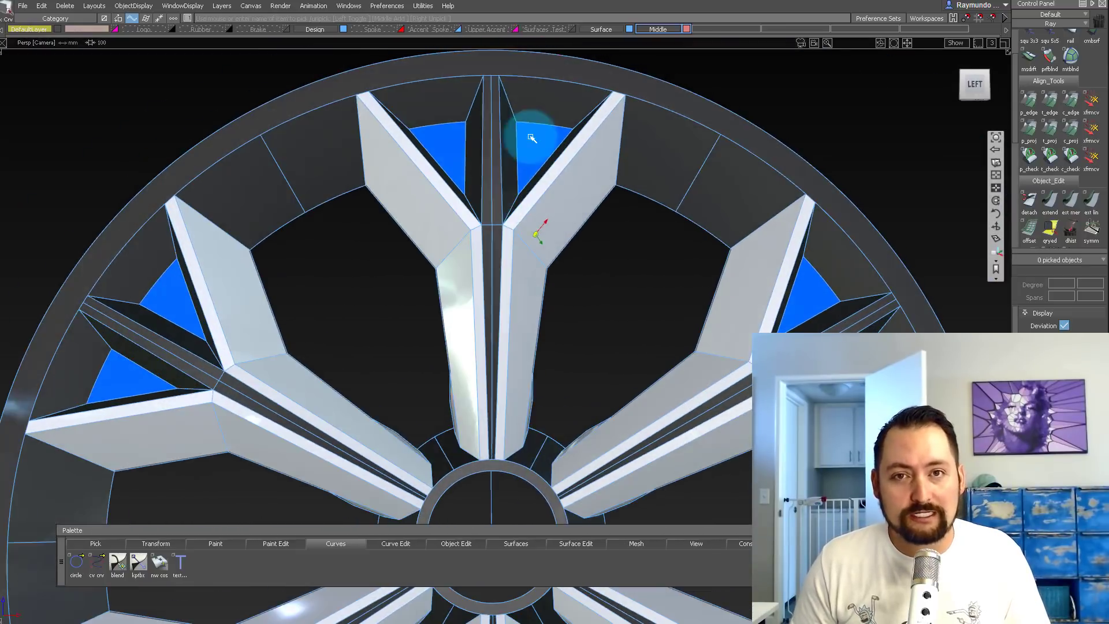
Delete the left half of the top spoke and turn off symmetry on the Surface layer
key("Delete")
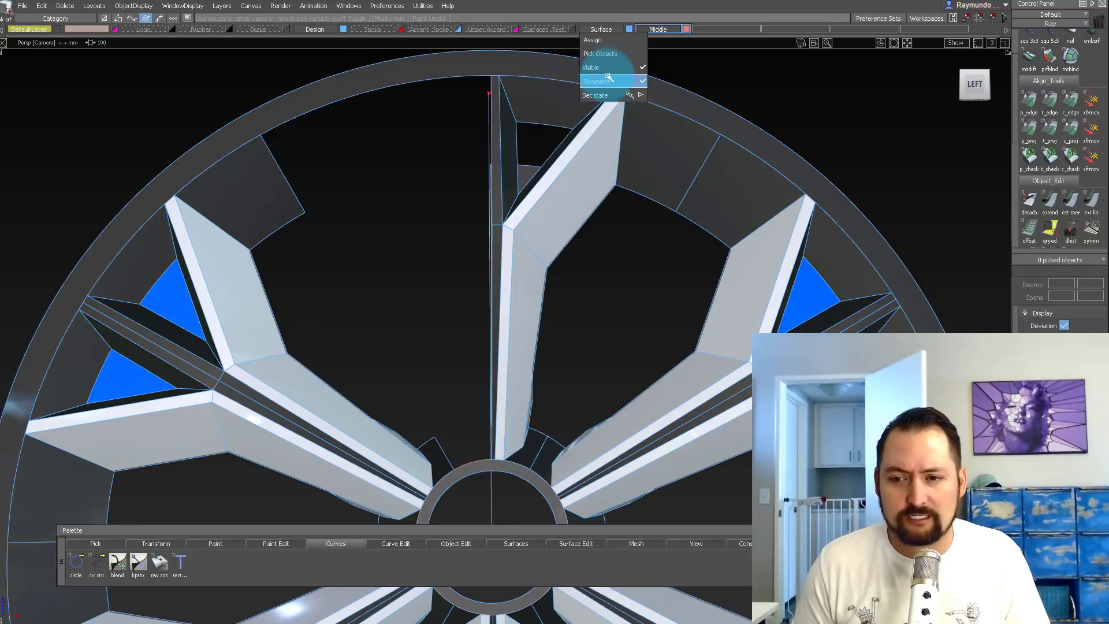
left_click(607, 78)
right_click_drag(540, 233, 599, 205, "alt+shift")
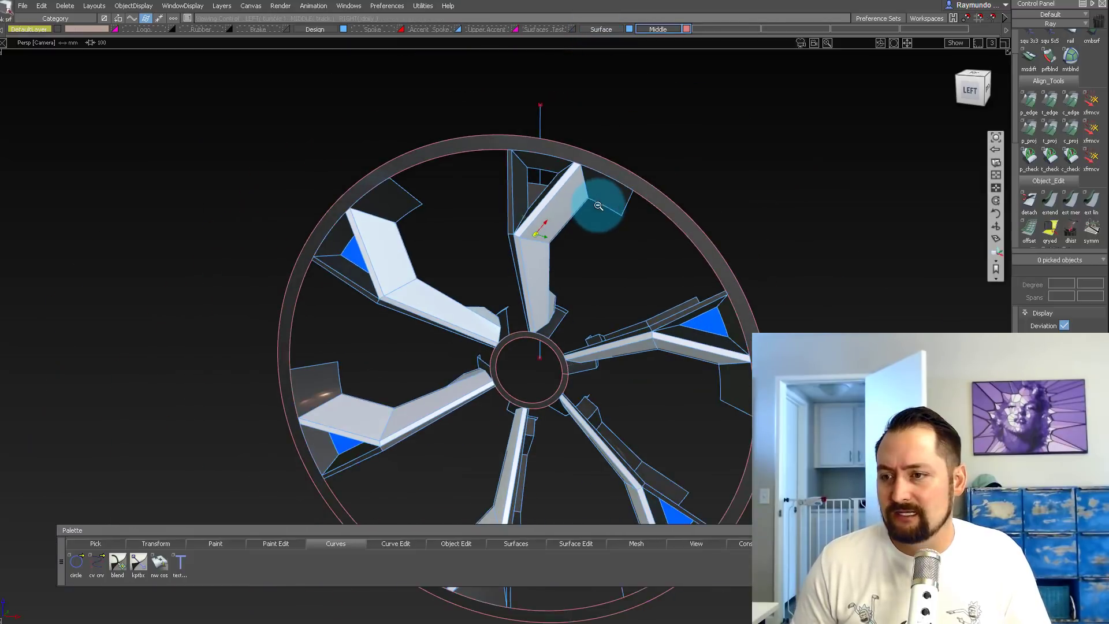
Hide the Middle layer and delete all the other spoke copies, keeping only the top half-spoke
left_click(688, 29)
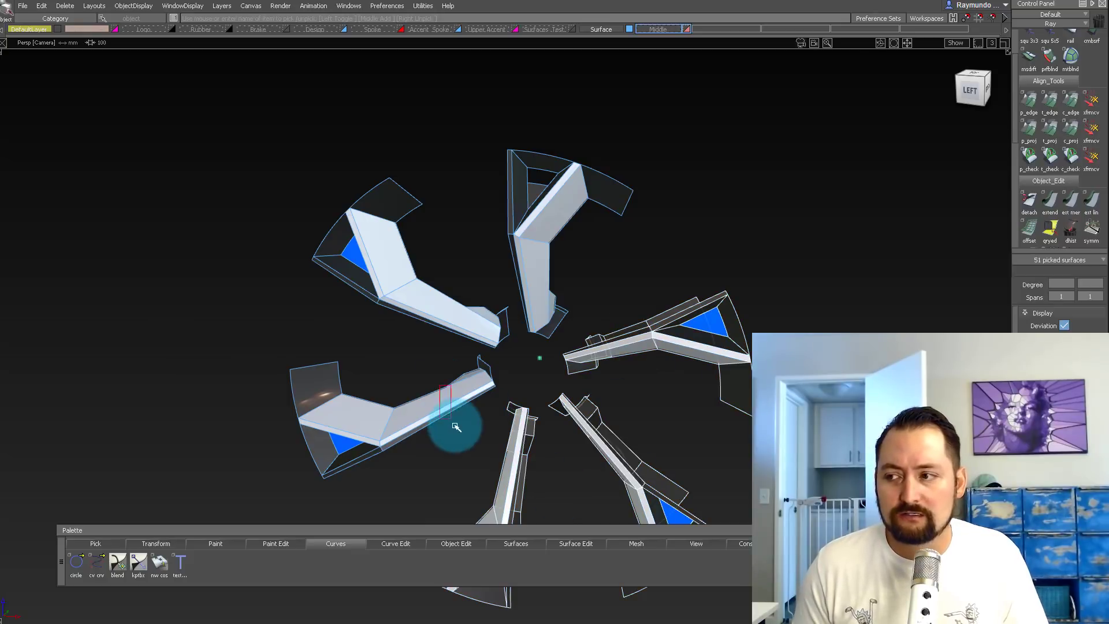
left_click_drag(456, 426, 456, 428)
key("Delete")
key("Return")
left_click_drag(381, 260, 425, 327)
key("Delete")
key("Return")
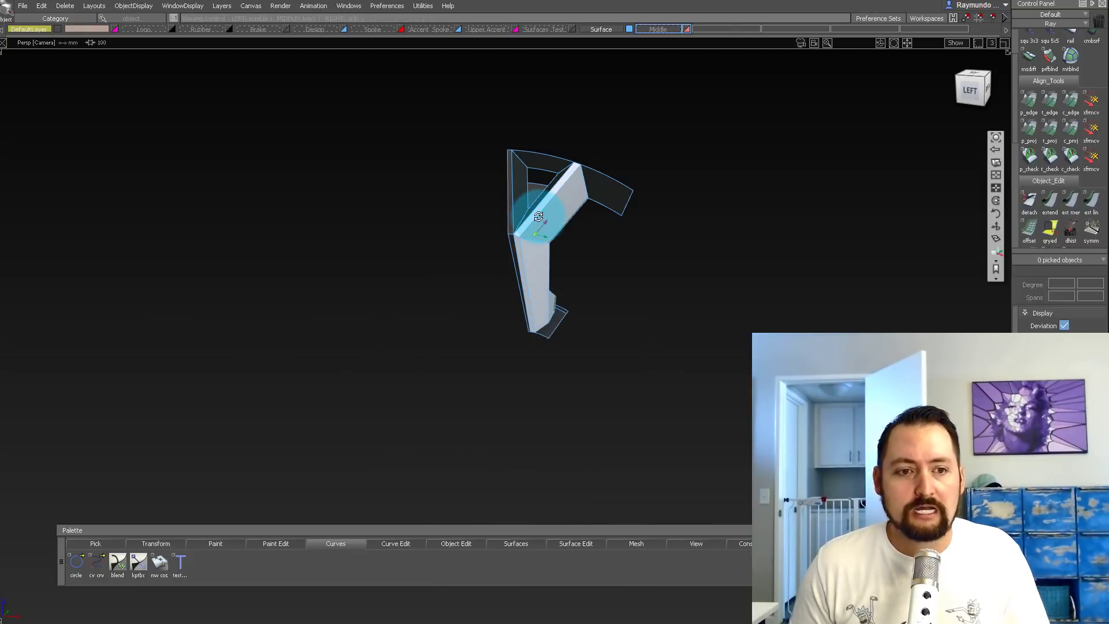
Show the Middle layer again so the rim appears around the remaining half-spoke
left_click_drag(538, 216, 530, 164, "alt+shift")
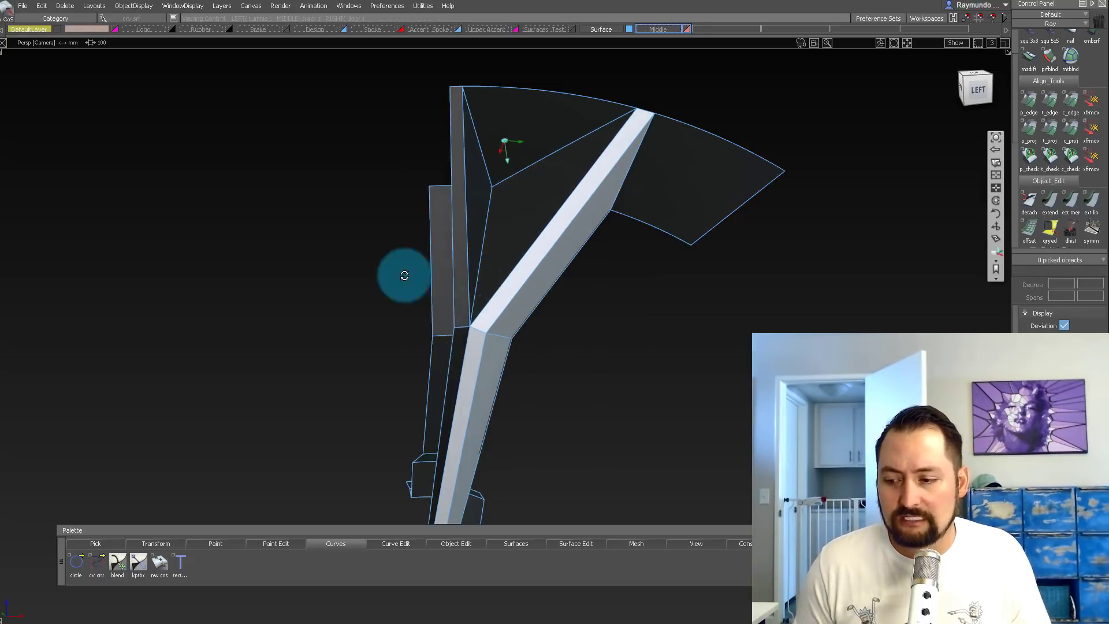
left_click_drag(404, 274, 470, 255, "alt+shift")
middle_click_drag(469, 255, 716, 31, "alt+shift")
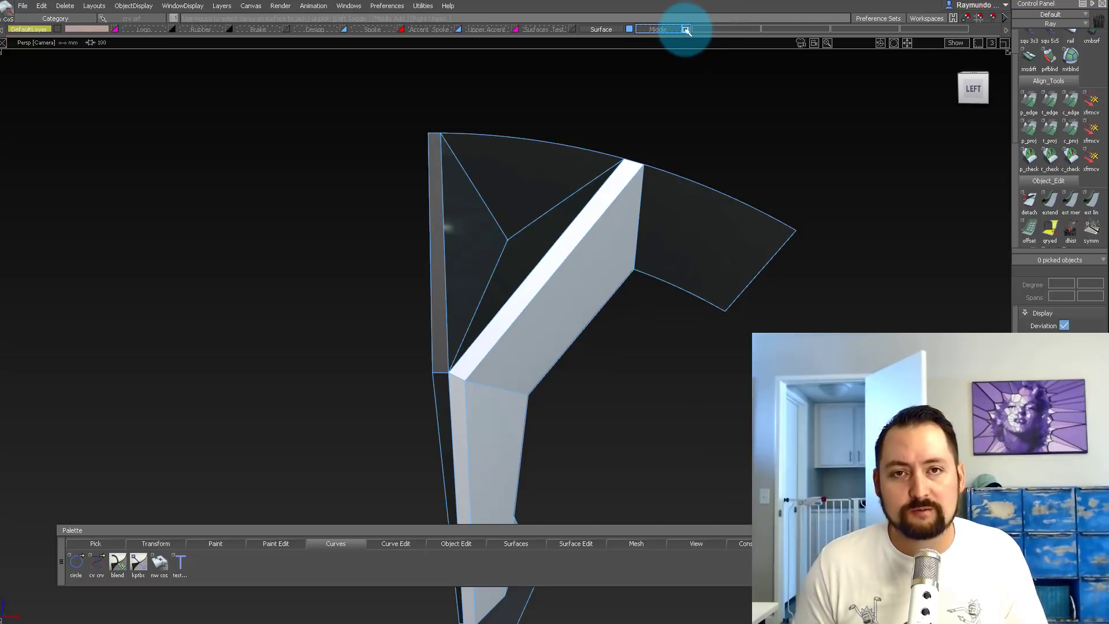
left_click(686, 30)
right_click_drag(445, 163, 525, 156, "alt+shift")
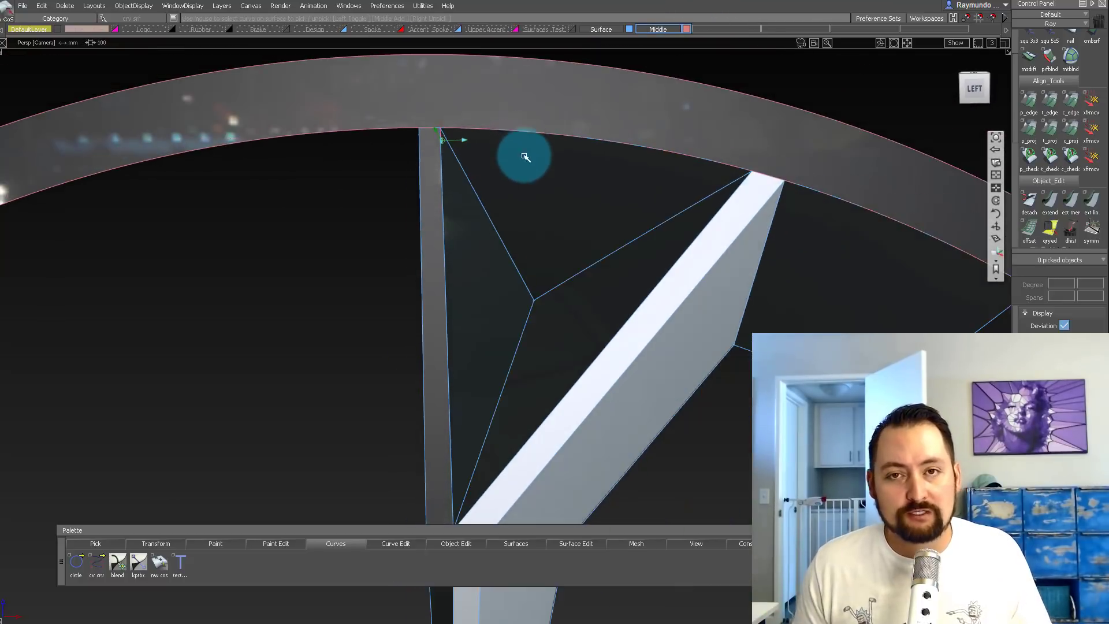
Check the tangent continuity where the half-spoke surfaces meet the rim's inner edge
left_click_drag(546, 254, 555, 280, "alt+shift")
left_click_drag(555, 279, 557, 243, "ctrl+shift")
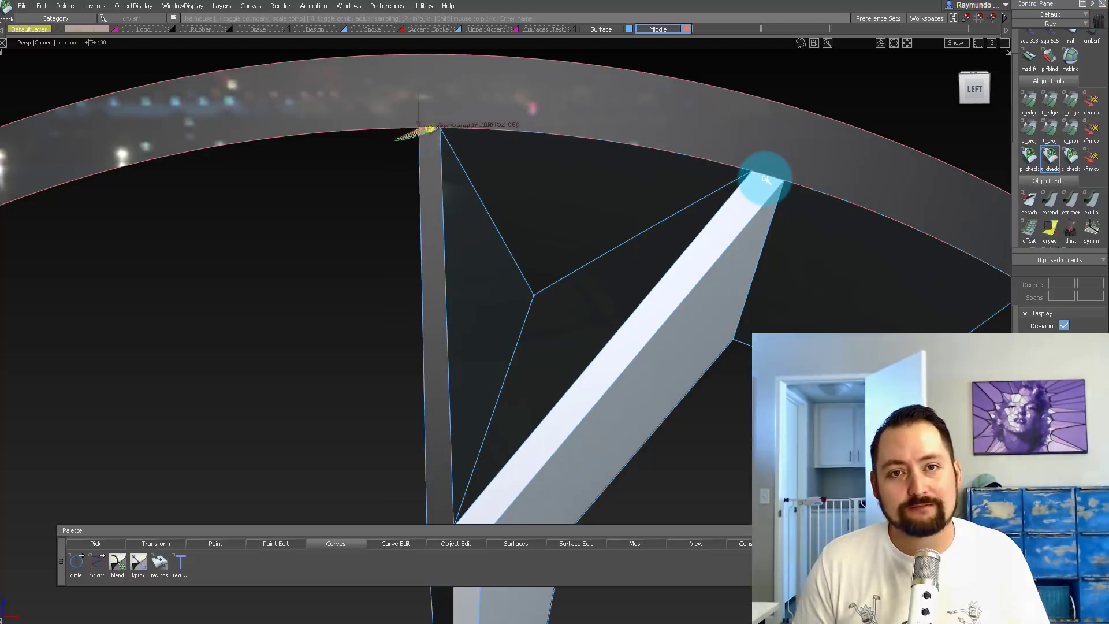
left_click_drag(768, 178, 537, 217, "alt+shift")
right_click_drag(537, 217, 487, 271, "alt+shift")
Isolate the spoke's two centre strip surfaces with the rings and extend the curve along the upper strip's edge past the rim
left_click_drag(469, 302, 561, 104, "alt+shift")
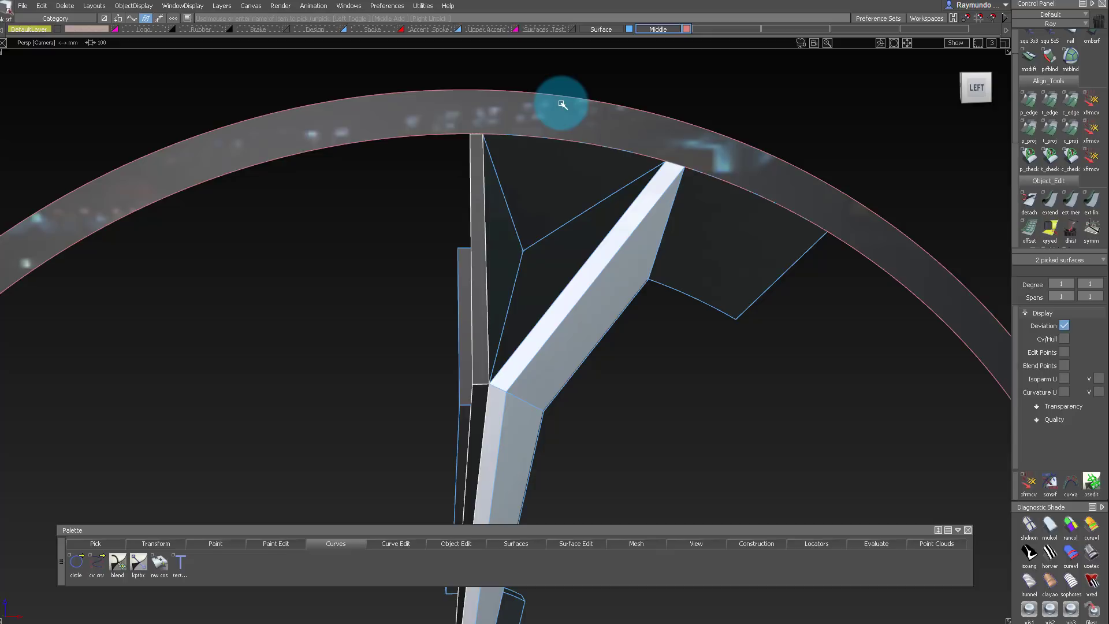
left_click_drag(562, 105, 517, 202, "alt+shift")
left_click(506, 171)
left_click(491, 503)
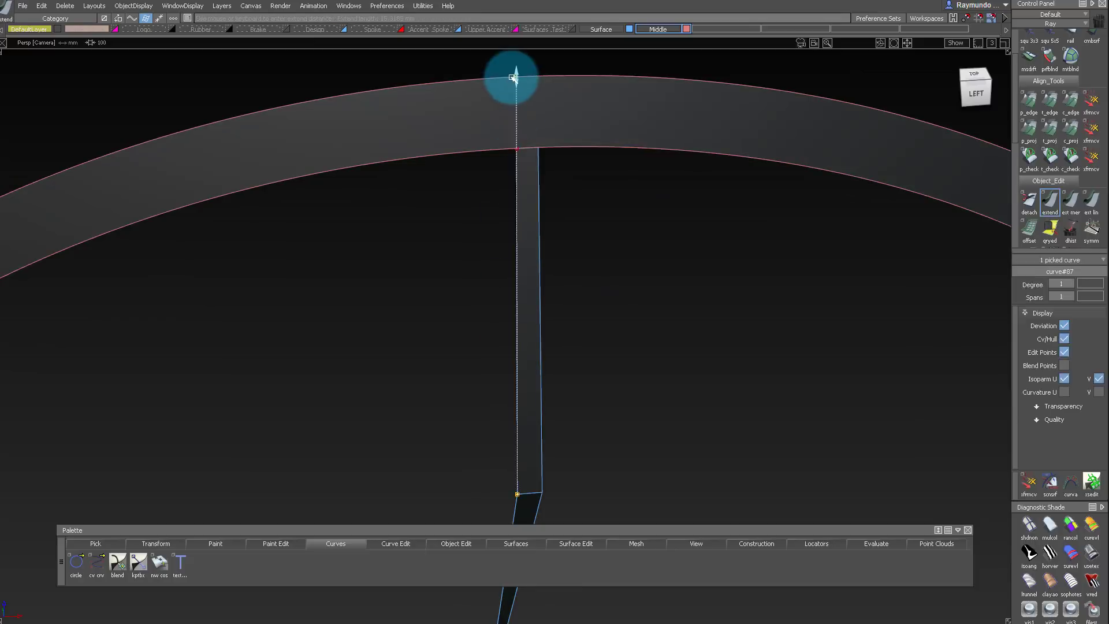
Revolve the extended curve and the lower strip's edge with a 60-degree sweep about the global Y axis
left_click_drag(512, 77, 590, 192, "alt+shift")
right_click_drag(590, 193, 515, 306, "alt+shift")
left_click(503, 541)
left_click(563, 349)
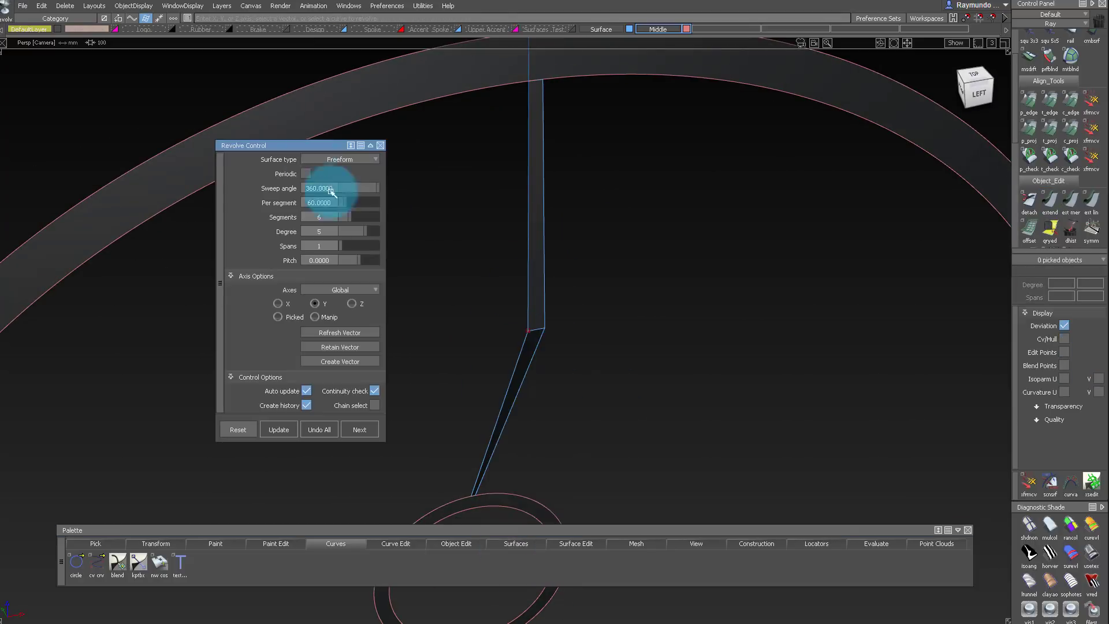
right_click_drag(111, 196, 479, 134, "alt+shift")
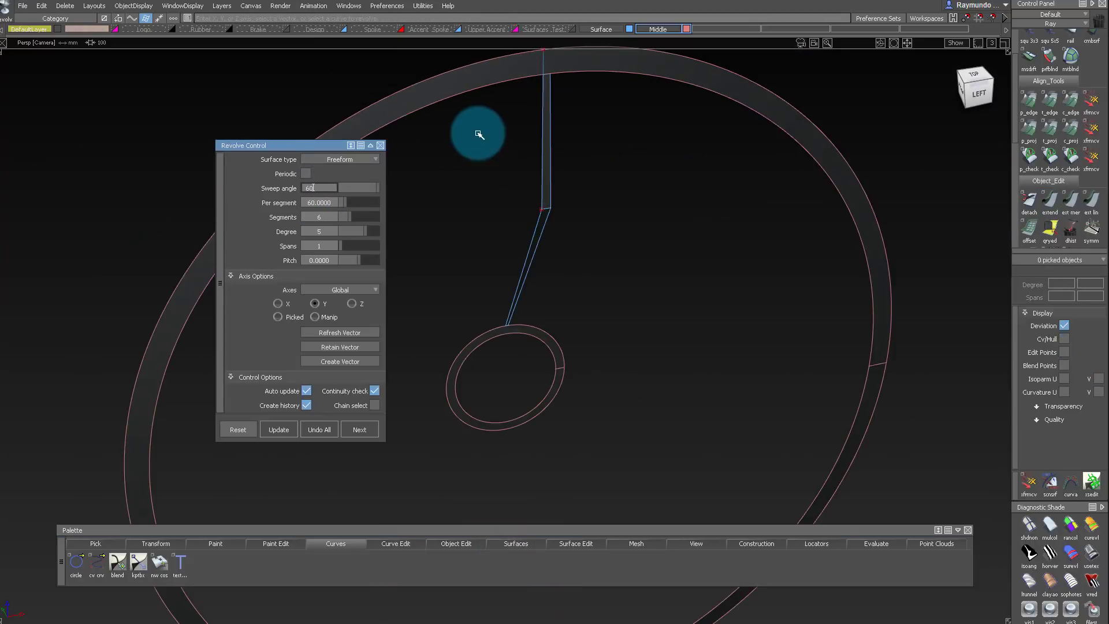
left_click(540, 70)
left_click_drag(535, 227, 590, 231, "alt+shift")
left_click_drag(474, 248, 416, 65, "ctrl+shift")
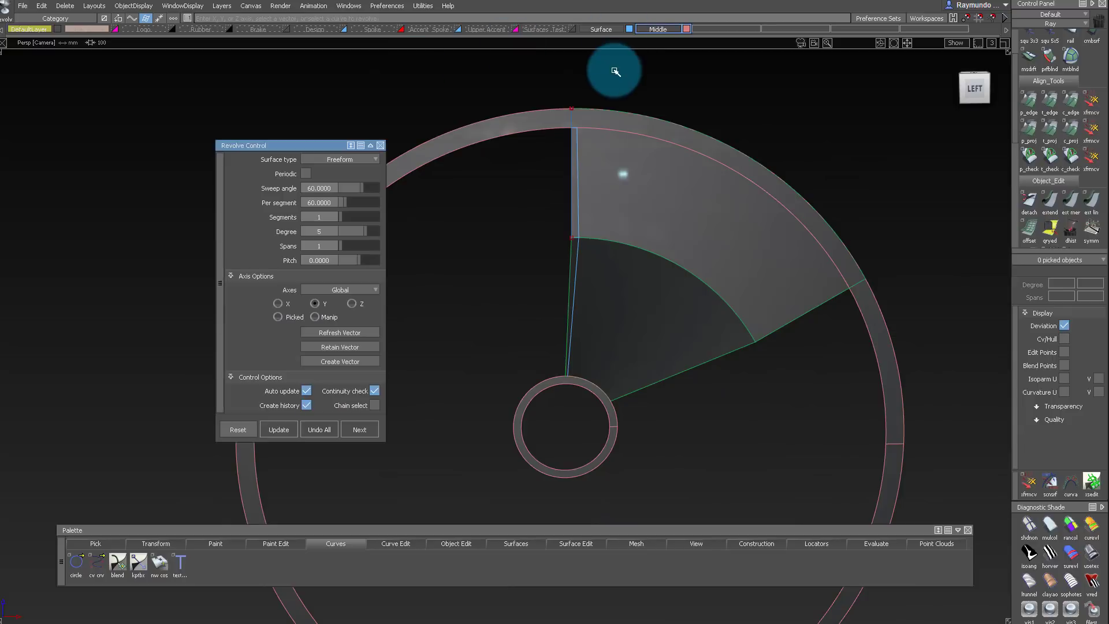
left_click_drag(615, 72, 555, 69, "alt+shift")
left_click_drag(512, 70, 513, 123, "ctrl+shift")
key("Delete")
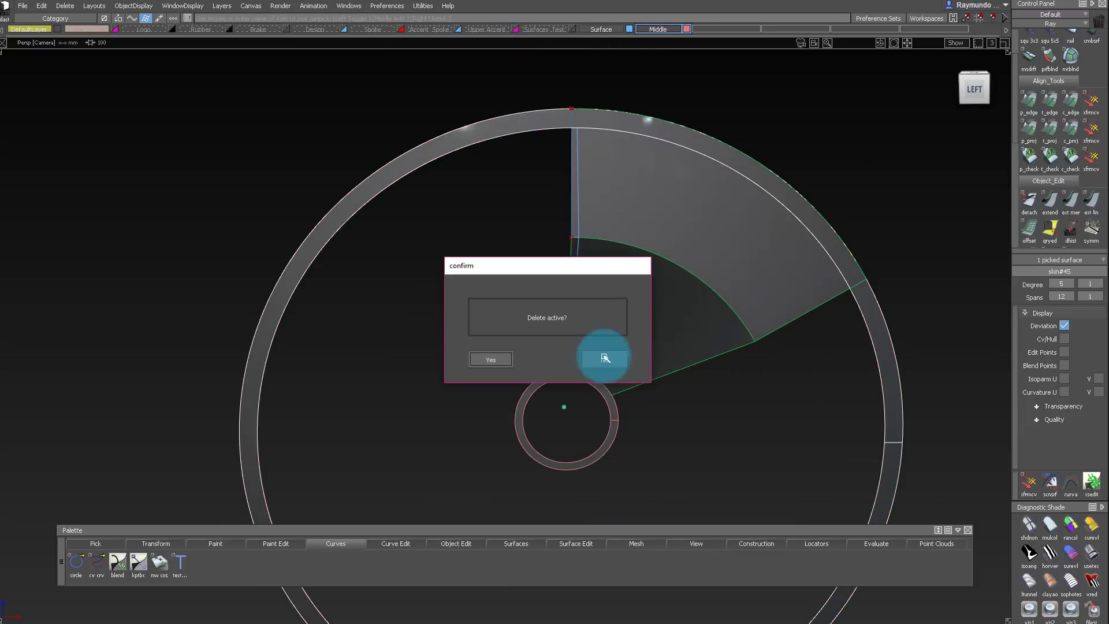
left_click(603, 356)
Switch to the orthographic left view, create a layer named Archive, and assign the two centre strip surfaces to it
left_click(976, 85)
left_click_drag(635, 202, 616, 164, "ctrl+shift")
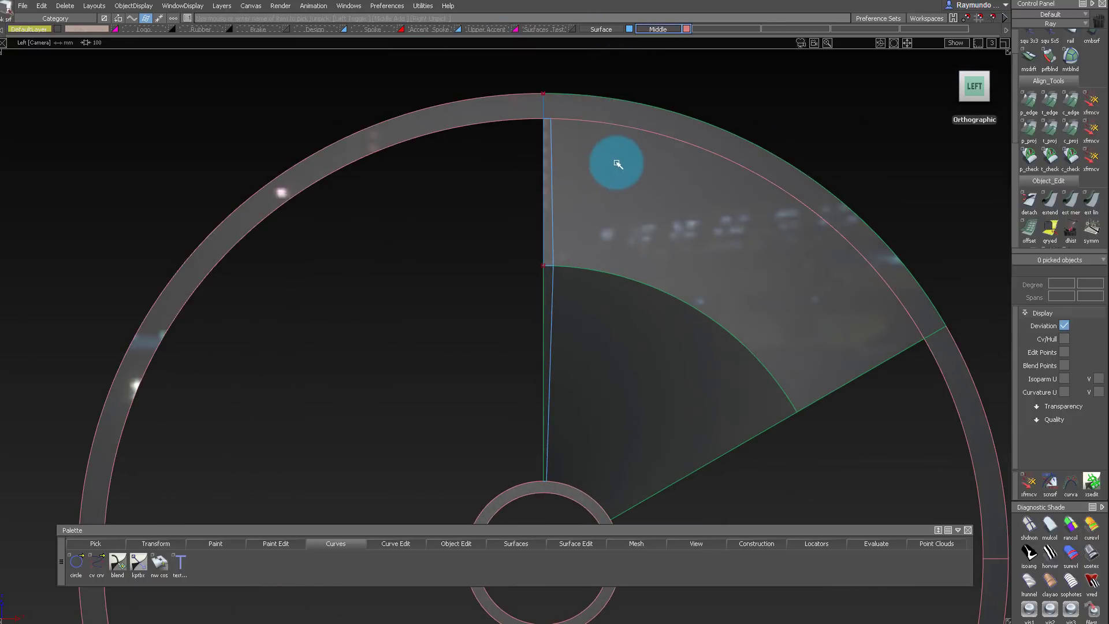
left_click(611, 124)
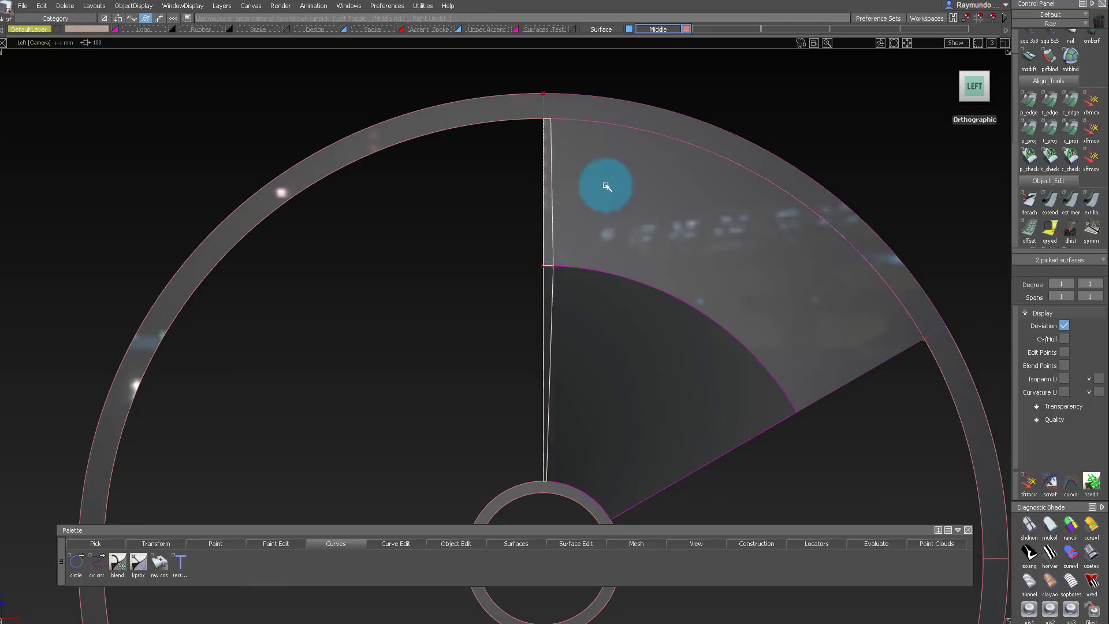
left_click(222, 6)
left_click(231, 18)
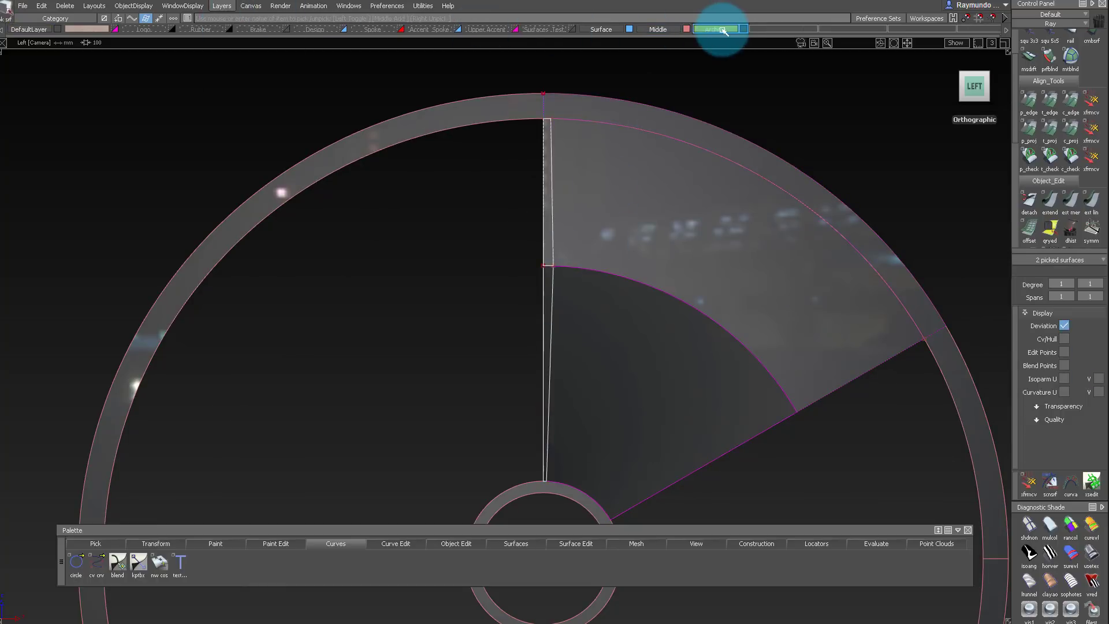
left_click(713, 39)
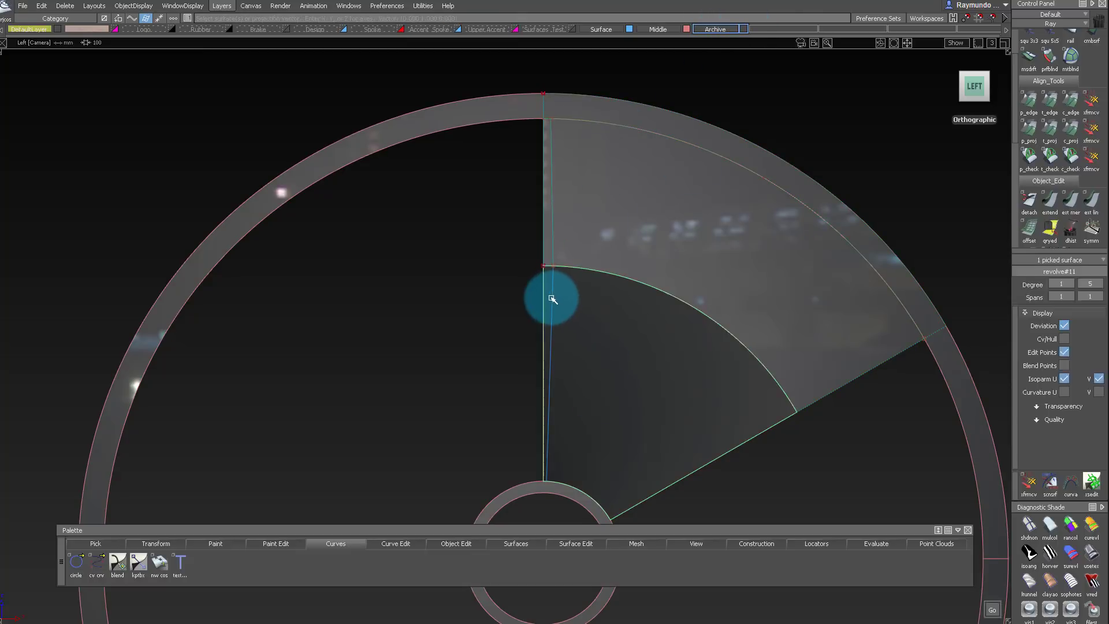
Project the centre strip's edge lines onto the revolved surfaces and create curves along the projected lines
right_click_drag(573, 242, 970, 289, "alt+shift")
right_click_drag(527, 322, 664, 313, "alt+shift")
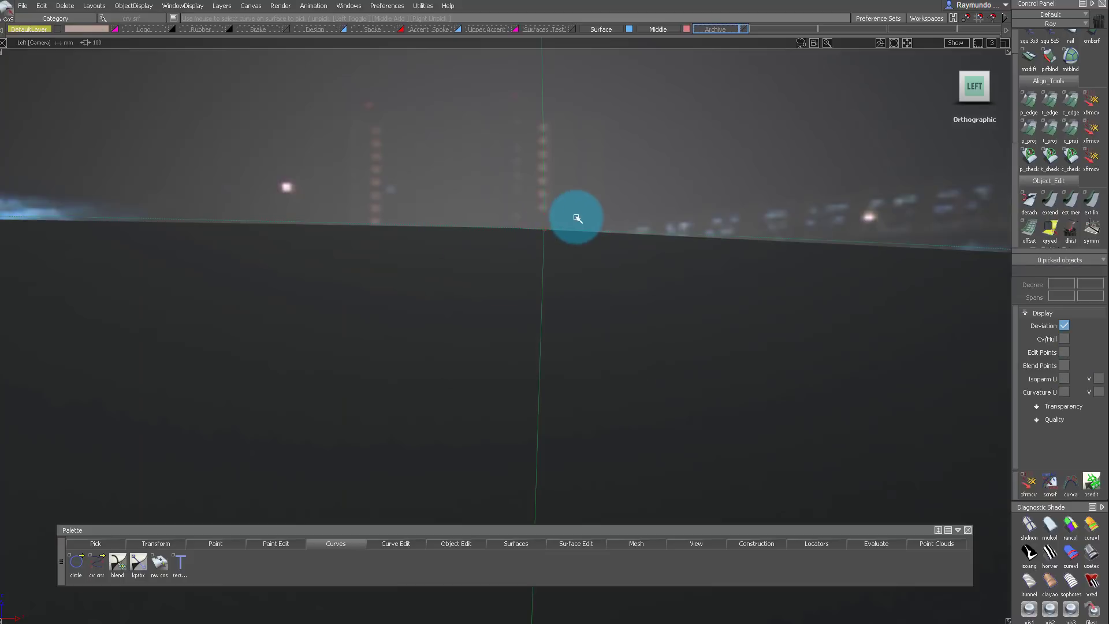
left_click(544, 203)
left_click(838, 257)
left_click_drag(792, 243, 671, 264, "alt+shift")
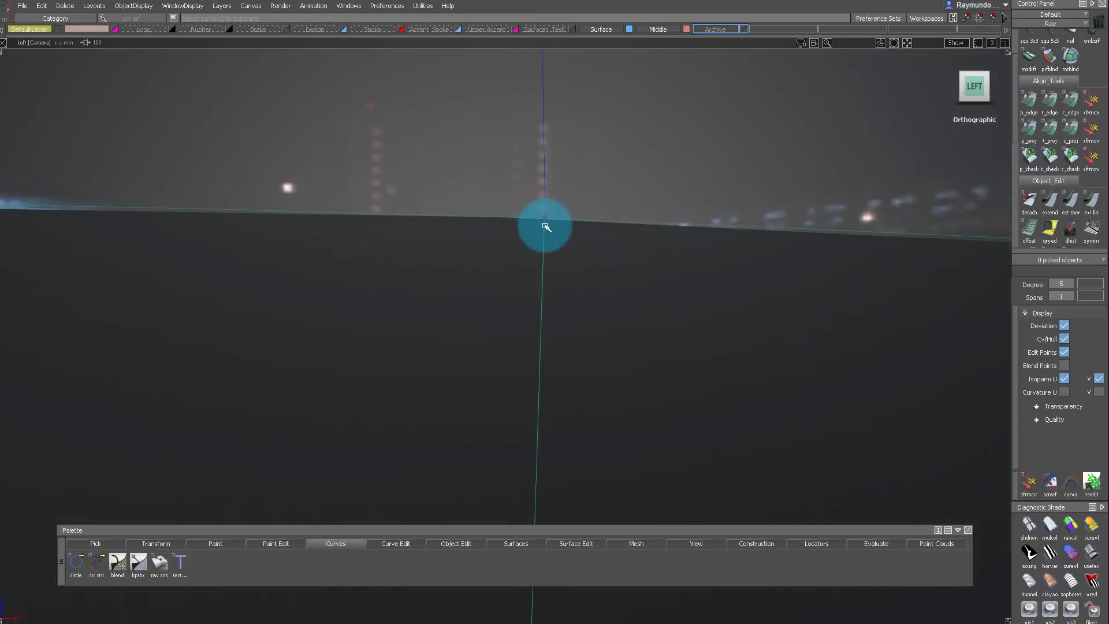
left_click_drag(554, 211, 604, 335, "alt+shift")
right_click_drag(603, 335, 574, 339, "alt+shift")
left_click_drag(574, 339, 576, 251, "ctrl+shift")
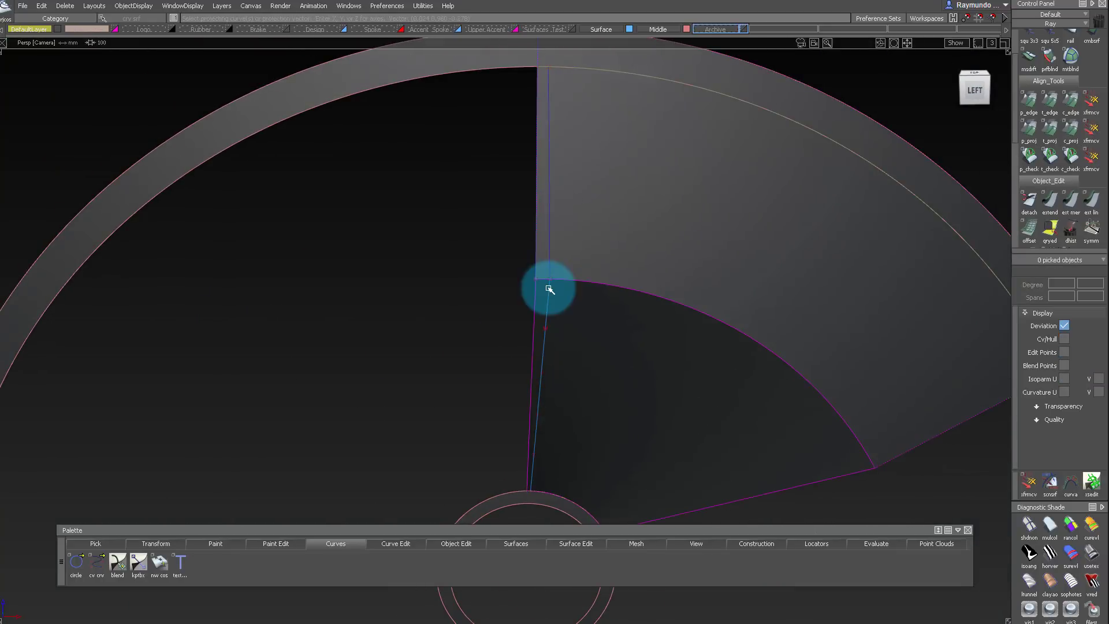
right_click_drag(561, 258, 478, 253, "alt+shift")
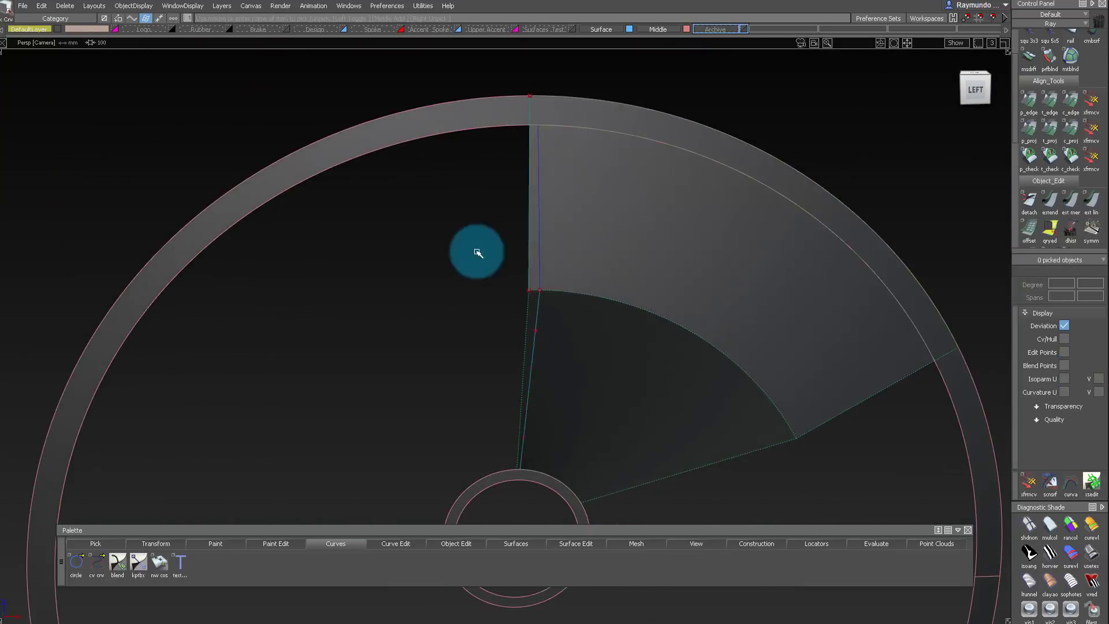
Remove the outer rim ring and show the white half-spoke surfaces over the revolved surfaces
left_click(620, 378)
left_click(601, 359)
left_click(495, 140)
left_click_drag(715, 29, 593, 152)
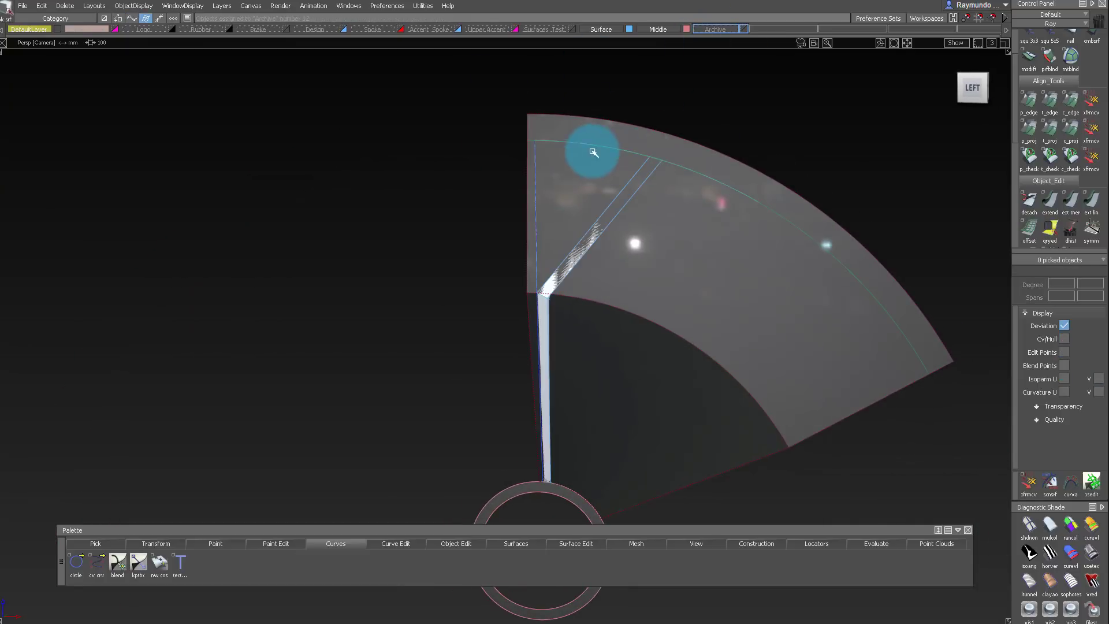
In the orthographic left view, trim the upper revolved surface along the projected curves, keeping the rim band and both spoke strips
left_click(974, 86)
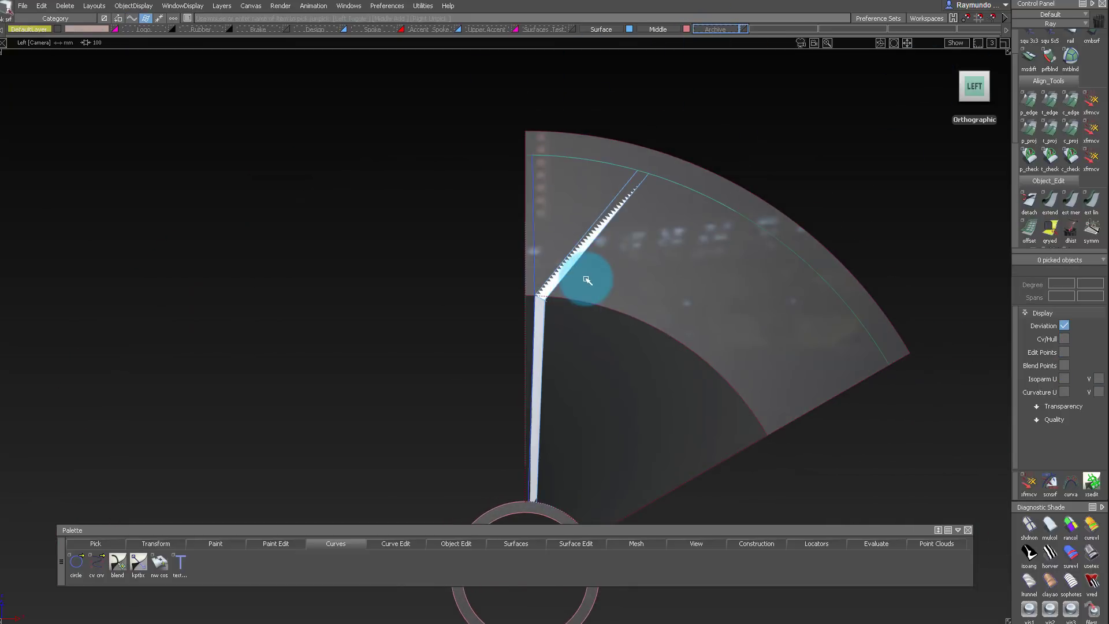
left_click(668, 223)
key("alt+h")
right_click_drag(614, 161, 630, 228, "alt+shift")
key("ctrl+t")
left_click(629, 228)
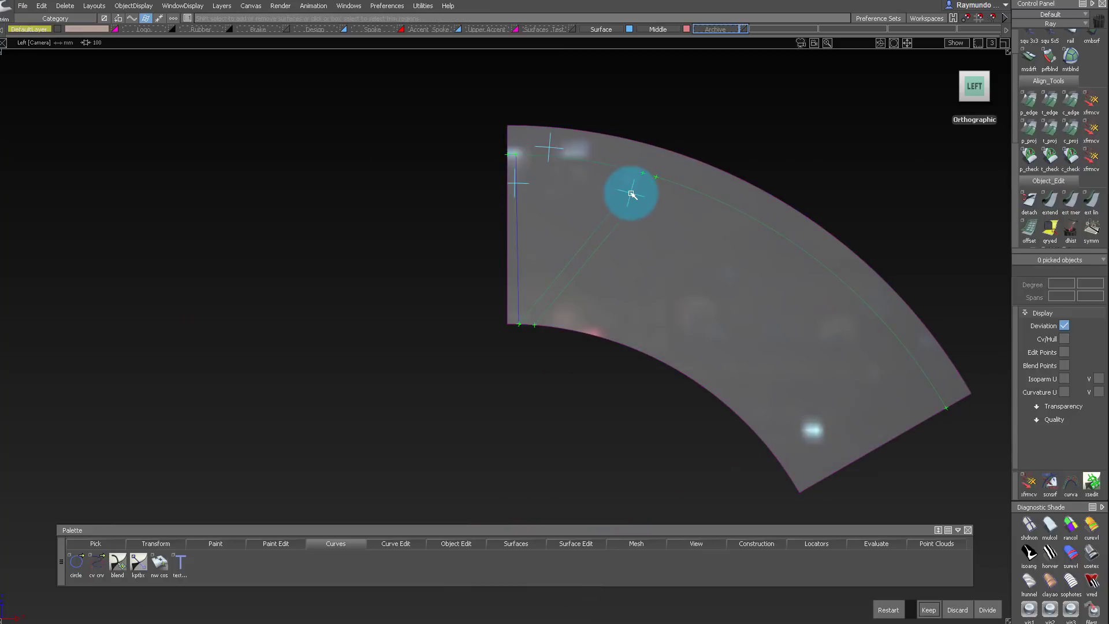
left_click(935, 611)
Delete the leftover piece at the lower spoke strip beneath the junction of the two upper strips
key("alt+h")
left_click_drag(639, 166, 777, 314, "alt+shift")
mouse_move(462, 369)
right_mouse_down("alt+shift")
mouse_move(508, 317)
mouse_move(548, 315)
right_mouse_up("alt+shift")
left_click_drag(465, 311, 472, 399, "ctrl+shift")
left_click(474, 404)
key("Delete")
right_click_drag(668, 168, 564, 247, "alt+shift")
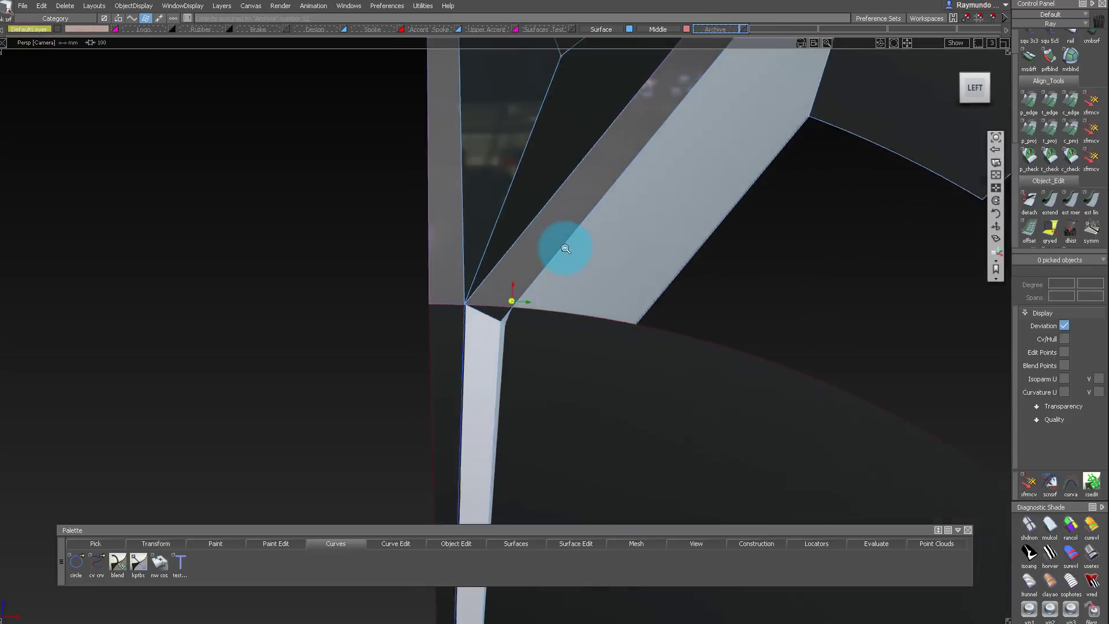
Isolate the lower revolved surface in the left view and trim it along the projected curve, discarding the area outside the centre strip
left_click_drag(564, 247, 521, 234, "alt+shift")
left_click(521, 234)
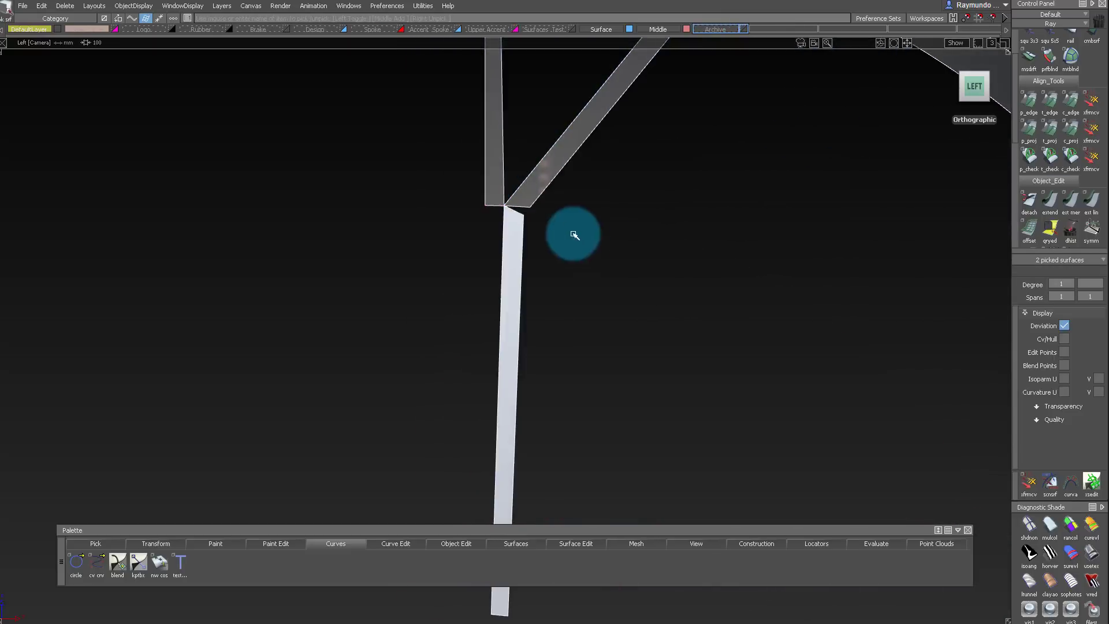
mouse_move(574, 235)
right_mouse_down("alt+shift")
mouse_move(538, 213)
mouse_move(589, 255)
mouse_move(576, 252)
right_mouse_up("alt+shift")
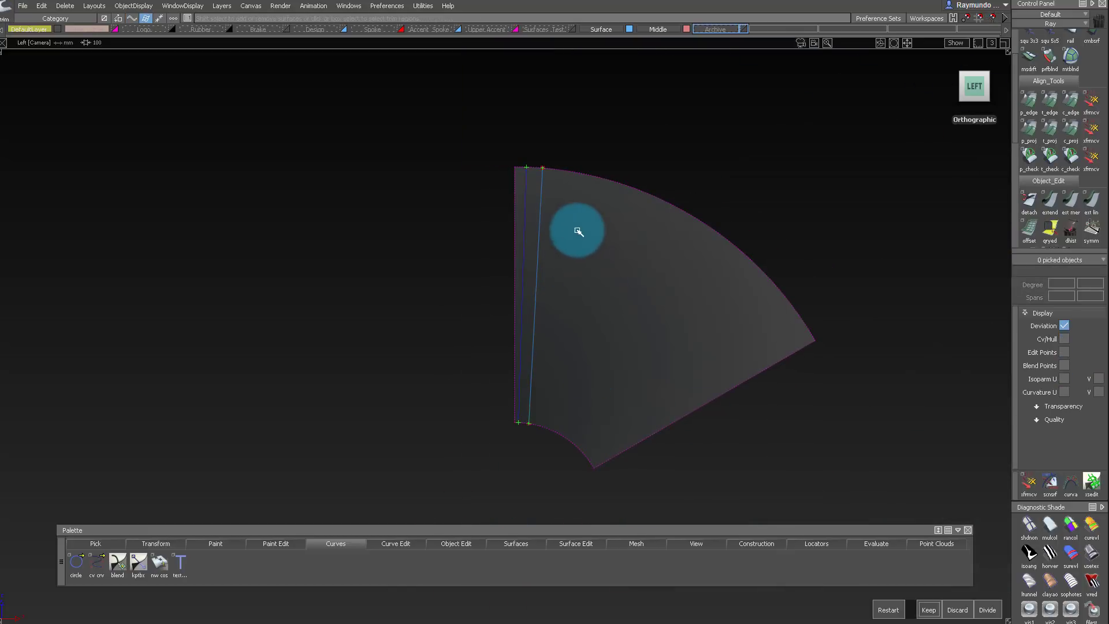
left_click(958, 609)
left_click(773, 391)
Isolate the trimmed lower strip together with the adjoining spoke side surface
right_click_drag(542, 176, 599, 237, "alt+shift")
left_click_drag(651, 190, 557, 228, "alt+shift")
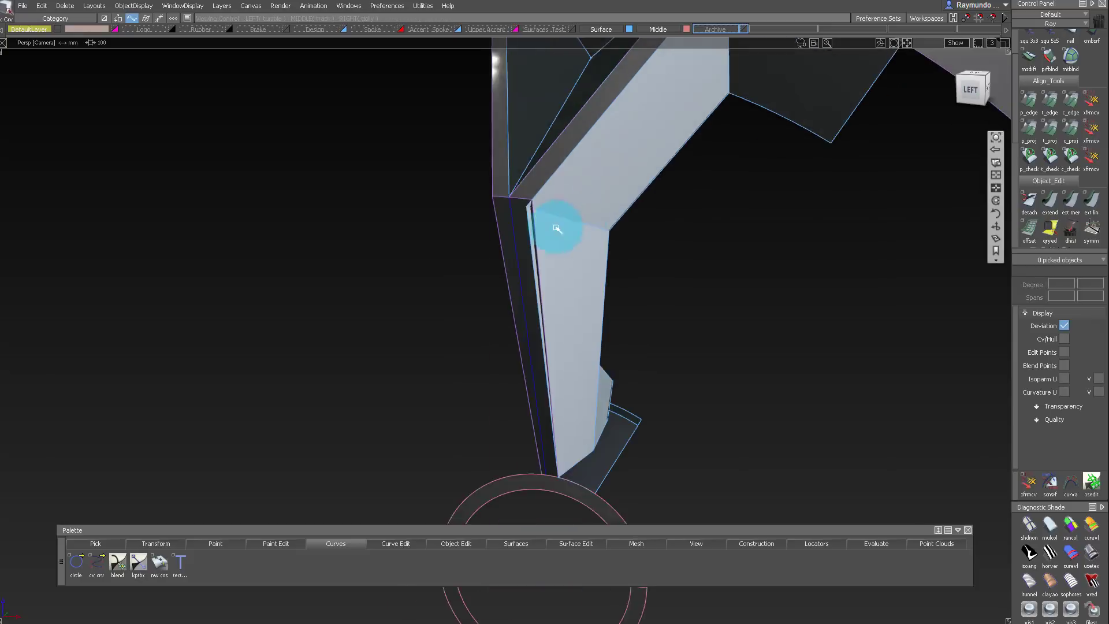
right_click_drag(557, 227, 594, 213, "alt+shift")
left_click_drag(604, 163, 589, 202, "alt+shift")
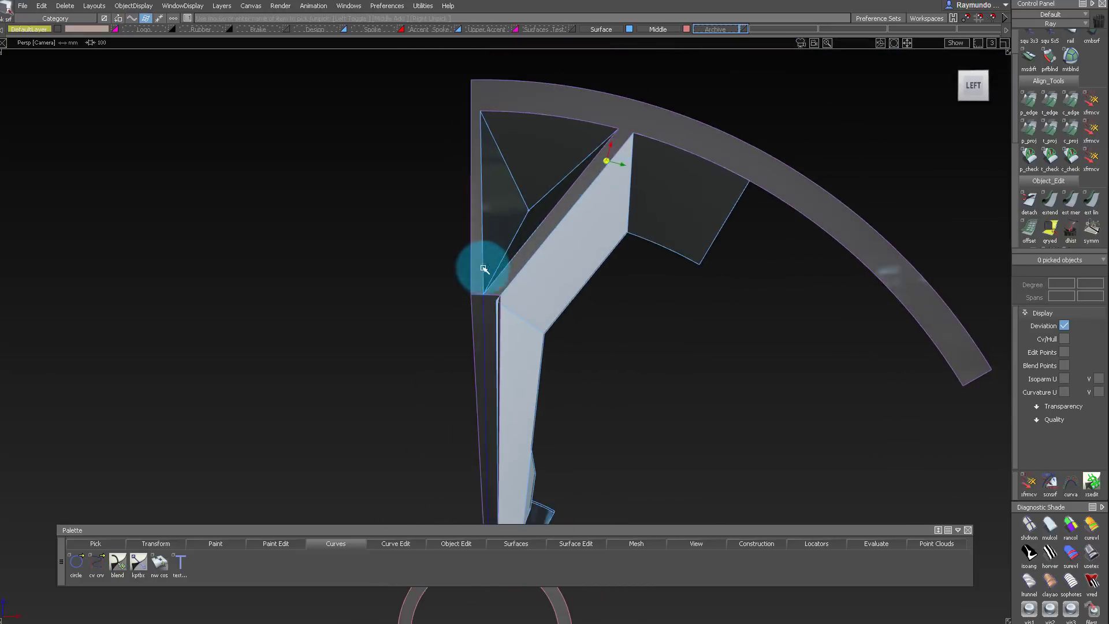
right_click_drag(483, 286, 562, 206, "alt+shift")
left_click_drag(502, 300, 485, 374, "alt+shift")
right_click_drag(578, 300, 542, 278, "alt+shift")
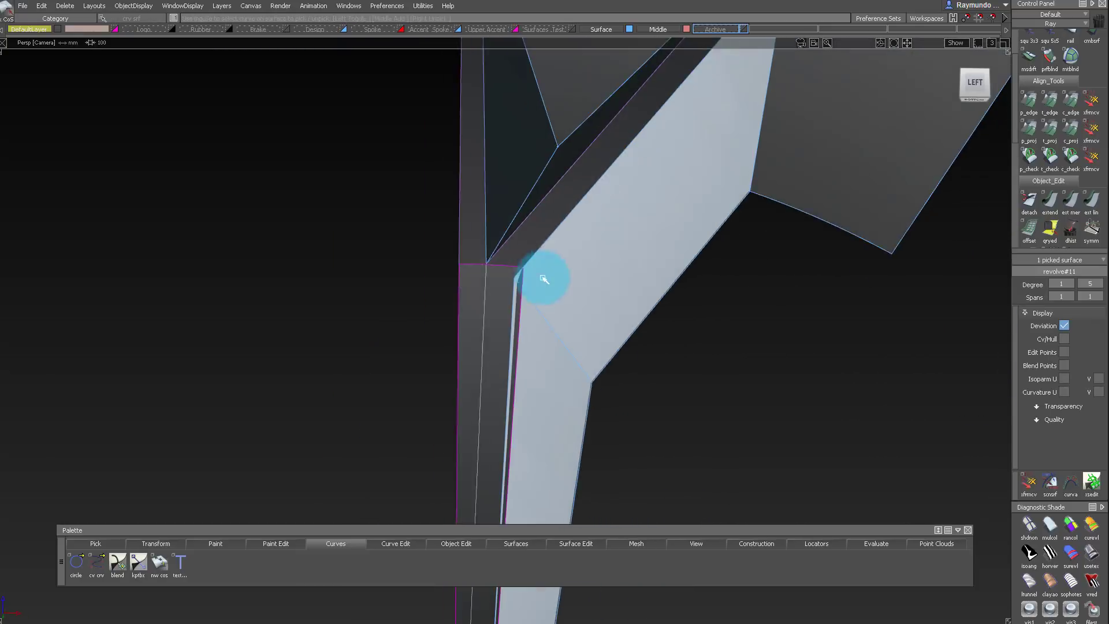
left_click_drag(543, 277, 507, 237, "alt+shift")
left_click(507, 238)
left_click(507, 238)
right_click_drag(507, 237, 610, 331, "ctrl+shift")
left_click(787, 198)
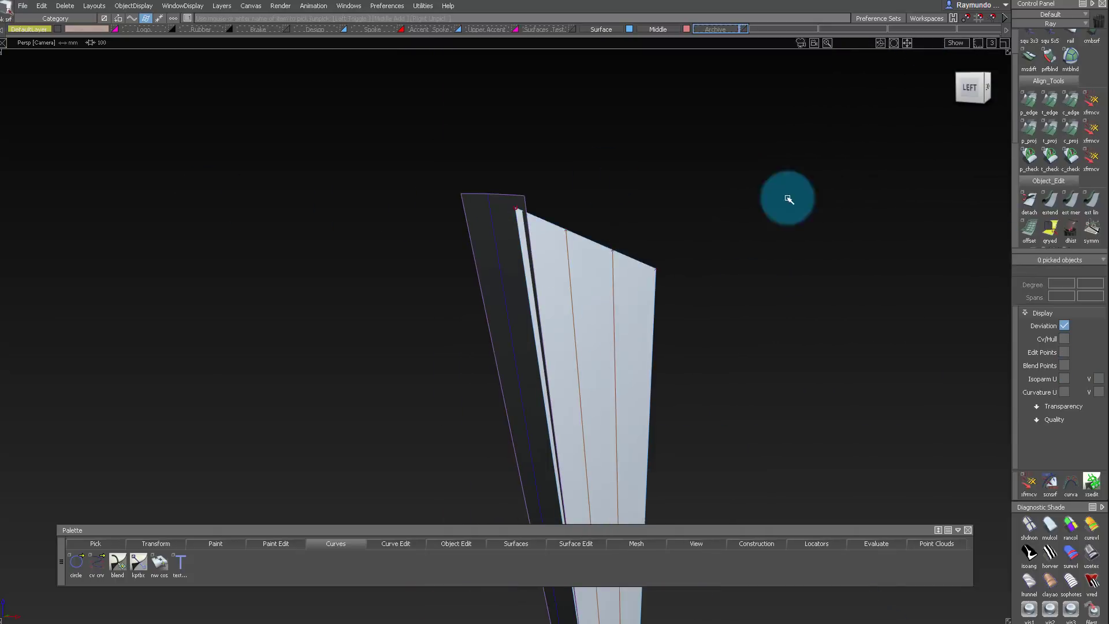
Snap the side surface's upper inner corner point onto the top corner of the trimmed lower strip
left_click_drag(593, 176, 608, 308, "ctrl+shift")
left_click(509, 184)
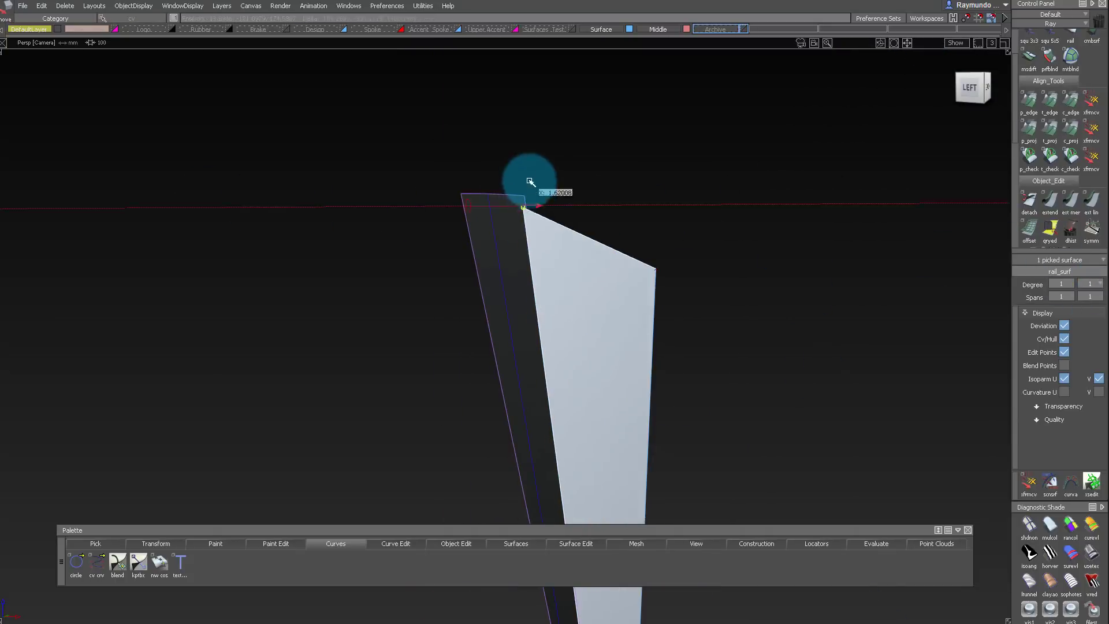
left_click_drag(531, 181, 535, 109, "ctrl+alt")
left_click_drag(536, 109, 590, 300, "alt+shift")
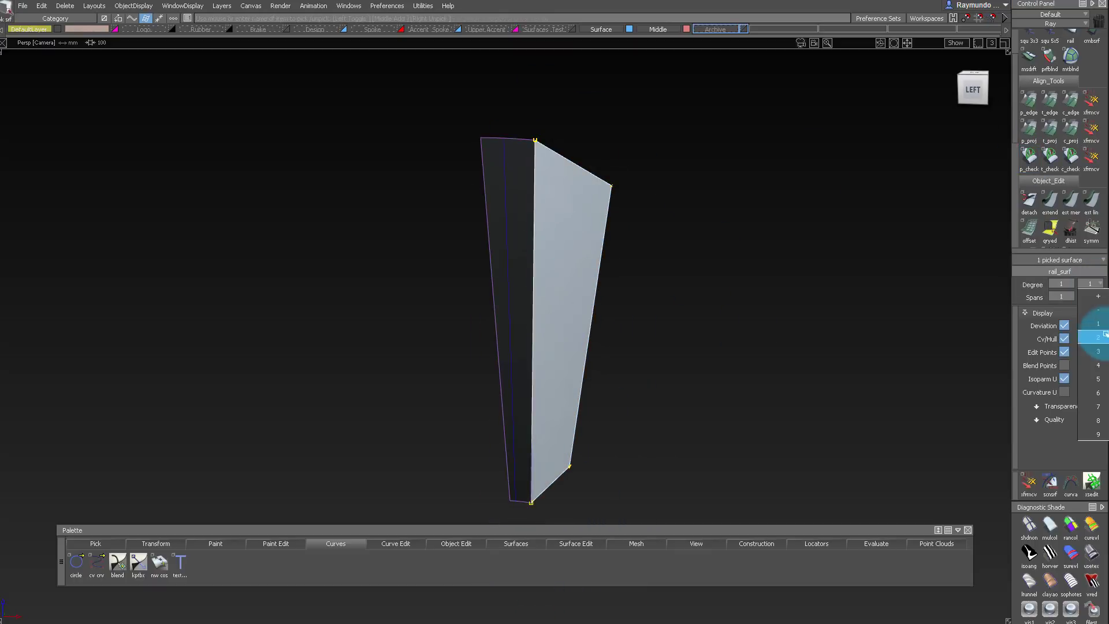
Align the side surface's inner edge to the lower strip's edge with G0 continuity and U degree 3
left_click(1028, 100)
left_click(537, 290)
left_click(527, 290)
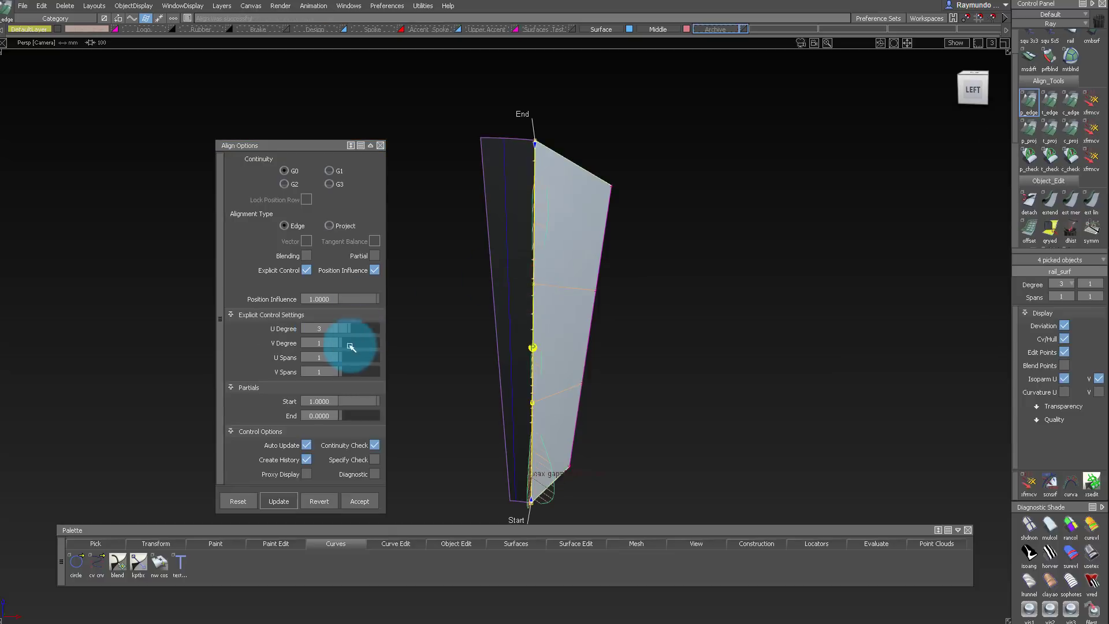
left_click(359, 501)
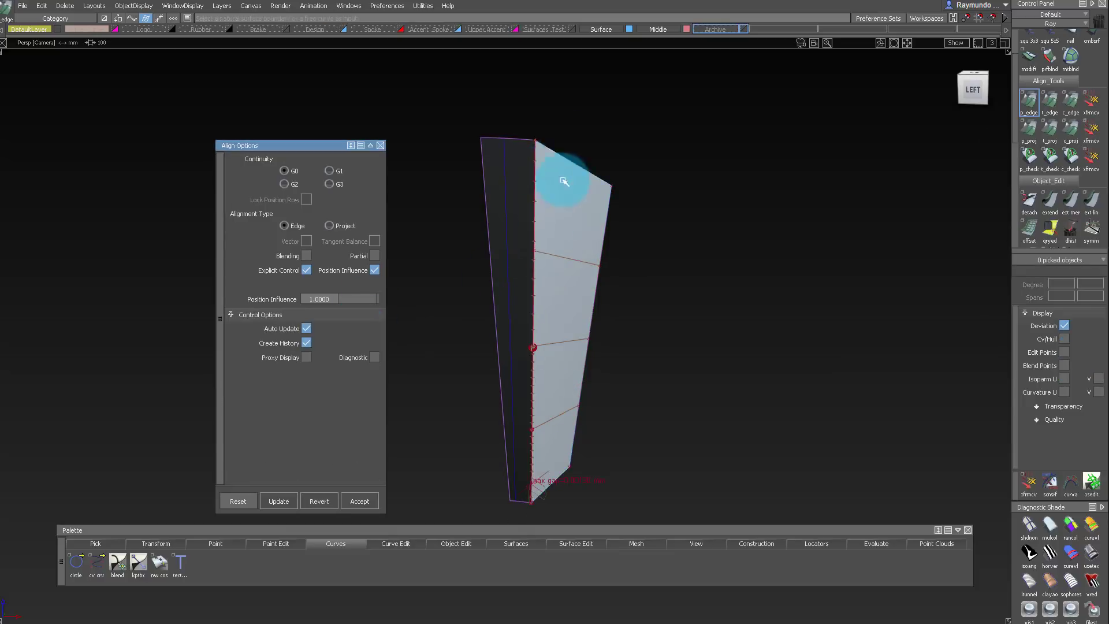
left_click(649, 468)
Show the hidden surfaces again and align the upper side surface's inner edge to the diagonal strip with G0 edge continuity
left_click_drag(574, 124, 481, 334, "alt+shift")
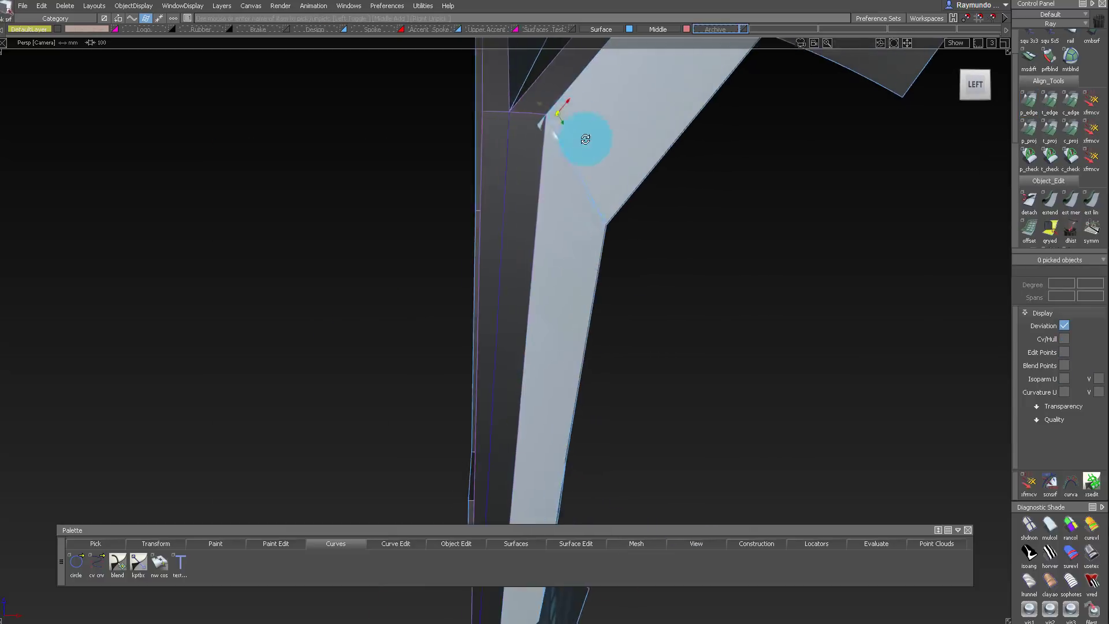
left_click(481, 334)
left_click_drag(471, 280, 527, 205)
right_click_drag(527, 205, 480, 321, "alt+shift")
left_click_drag(480, 322, 533, 289, "alt+shift")
left_click_drag(532, 289, 578, 361, "ctrl+shift")
left_click(578, 361)
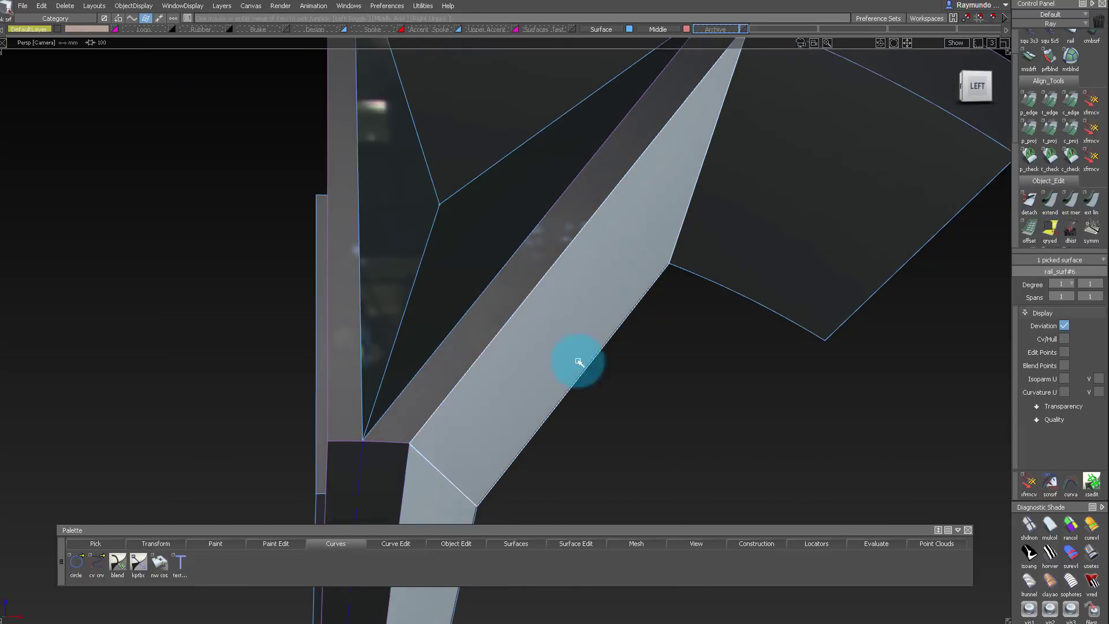
left_click(1029, 101)
left_click(485, 352)
left_click(426, 428)
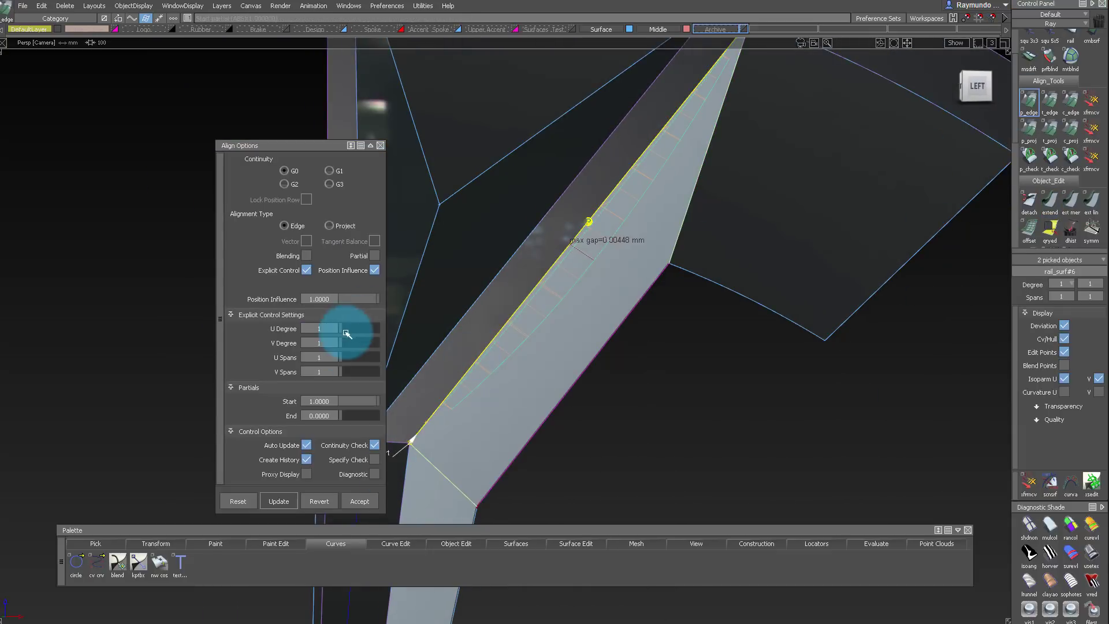
Change the white upper and lower spoke side surfaces to the dark shading of their neighbours
right_click_drag(559, 316, 554, 430, "alt+shift")
left_click_drag(554, 430, 622, 462, "ctrl+shift")
left_click_drag(621, 425, 731, 225, "ctrl+shift")
left_click(653, 279)
left_click_drag(578, 410, 519, 287, "alt+shift")
left_click(607, 359)
left_click_drag(534, 235, 510, 329, "ctrl+shift")
left_click_drag(768, 439, 683, 354, "alt+shift")
left_click(696, 379)
right_click_drag(701, 378, 695, 381, "alt+shift")
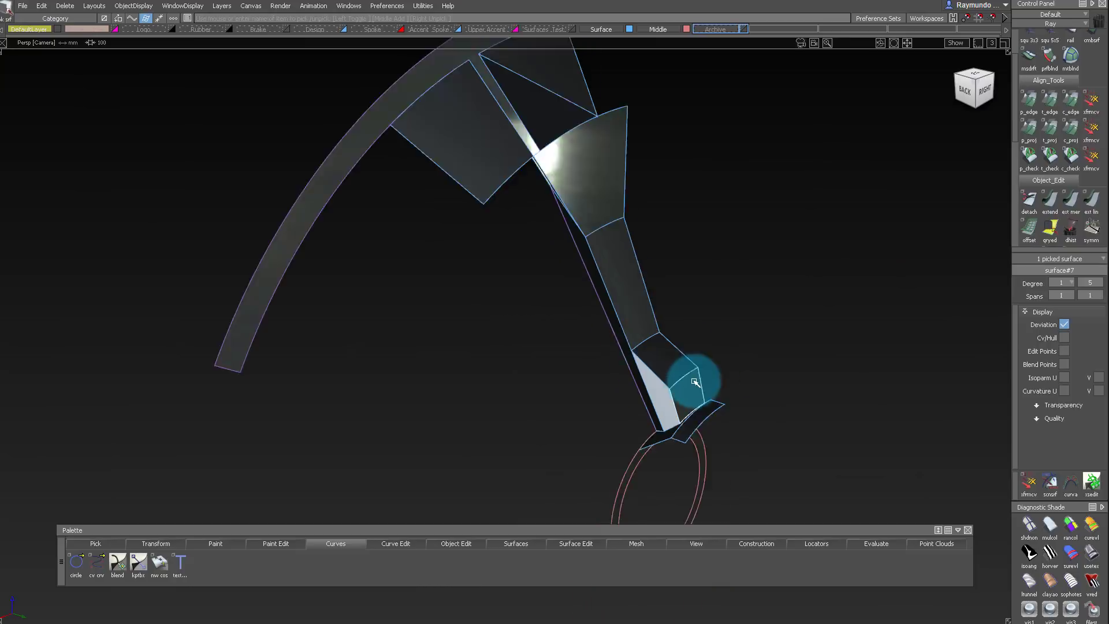
left_click_drag(695, 381, 556, 122, "alt+shift")
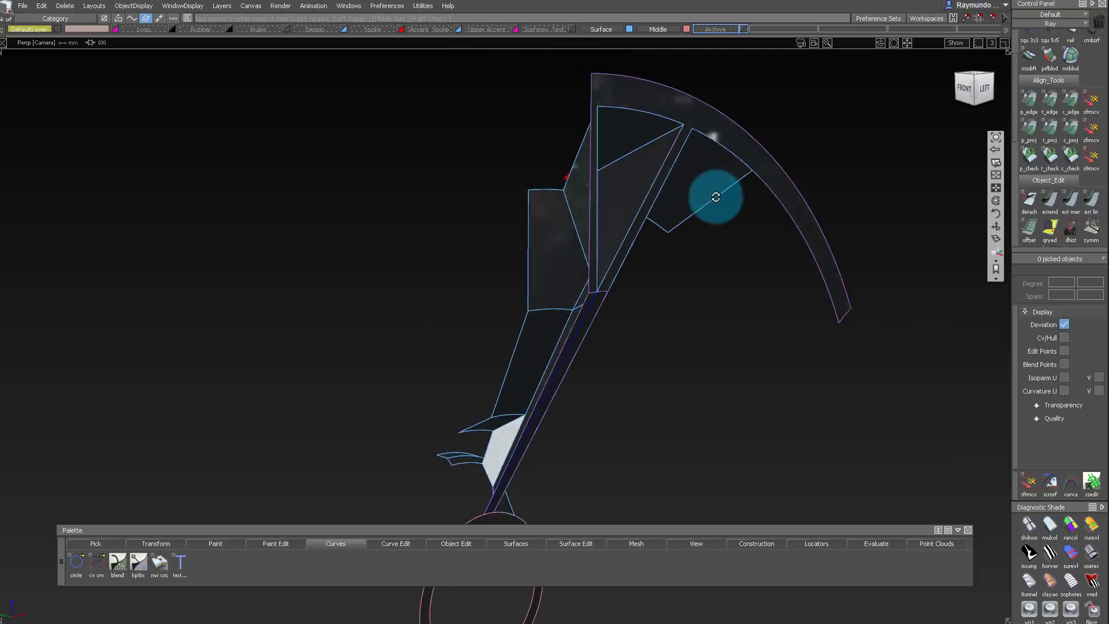
left_click_drag(716, 197, 488, 179, "alt+shift")
left_click_drag(540, 156, 595, 199, "alt+shift")
left_click(595, 199)
mouse_move(628, 149)
left_mouse_down("alt+shift")
mouse_move(618, 225)
mouse_move(661, 168)
mouse_move(651, 193)
mouse_move(616, 150)
mouse_move(586, 150)
left_mouse_up("alt+shift")
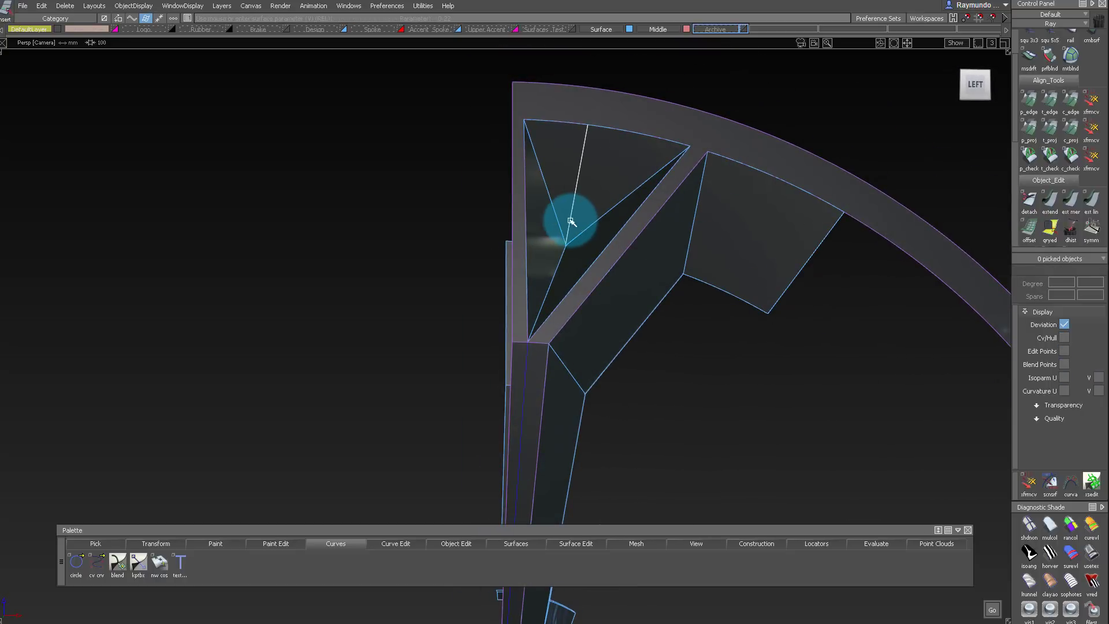
left_click_drag(580, 264, 611, 149, "alt+shift")
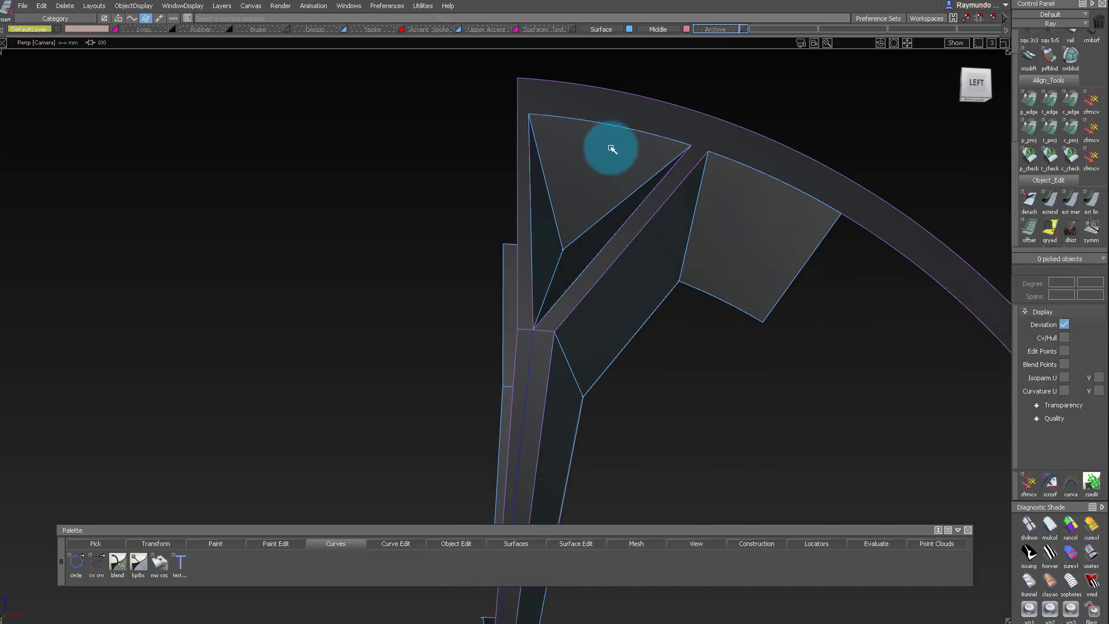
In the left orthographic view, draw two lines from the pocket's arc ends to an inner apex and trim the arc-side facet to them
left_click(972, 92)
left_click(522, 138)
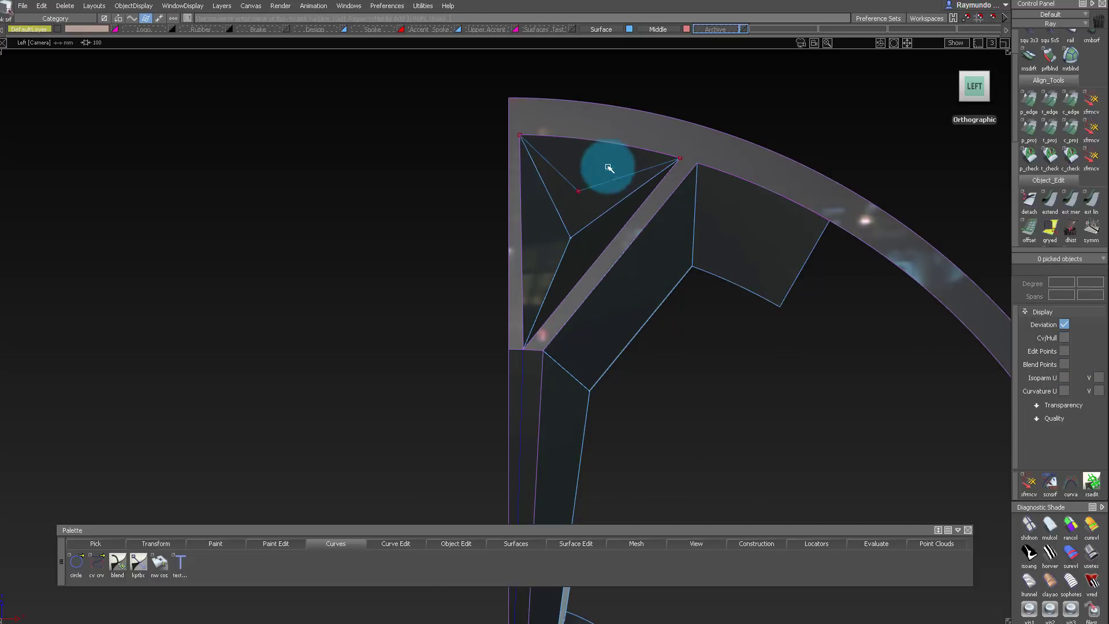
mouse_move(624, 176)
left_mouse_down("alt+shift")
mouse_move(633, 230)
mouse_move(574, 265)
mouse_move(636, 183)
left_mouse_up("alt+shift")
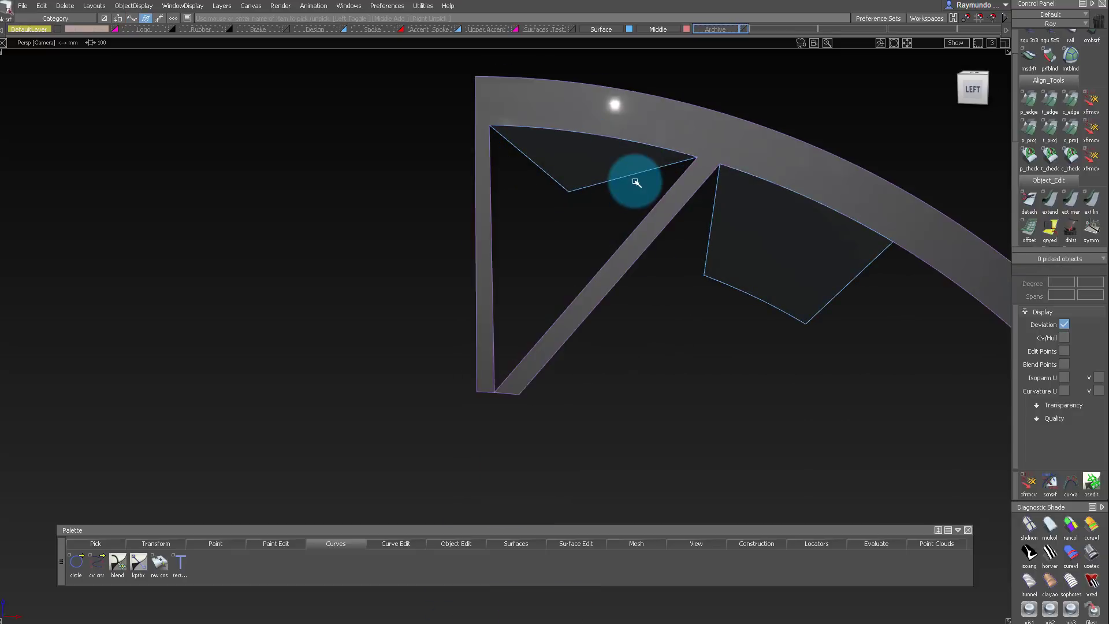
Build the pocket's two side surfaces from the trimmed facet and strip edges, and extend them past each other by about 35.8 mm
left_click(712, 234)
left_click_drag(562, 244, 490, 278, "alt+shift")
left_click(477, 158)
left_click(432, 185)
left_click_drag(504, 216, 441, 319, "alt+shift")
left_click(383, 384)
left_click(485, 363)
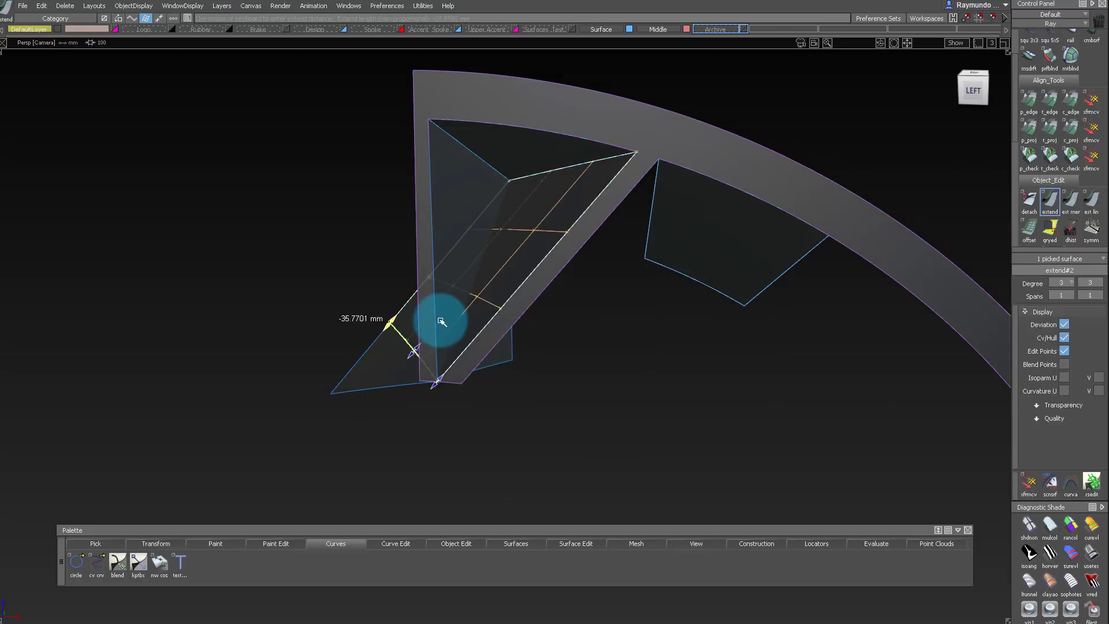
Trim the two extended pocket side surfaces against each other along their shared intersection
left_click_drag(496, 358, 518, 216, "alt+shift")
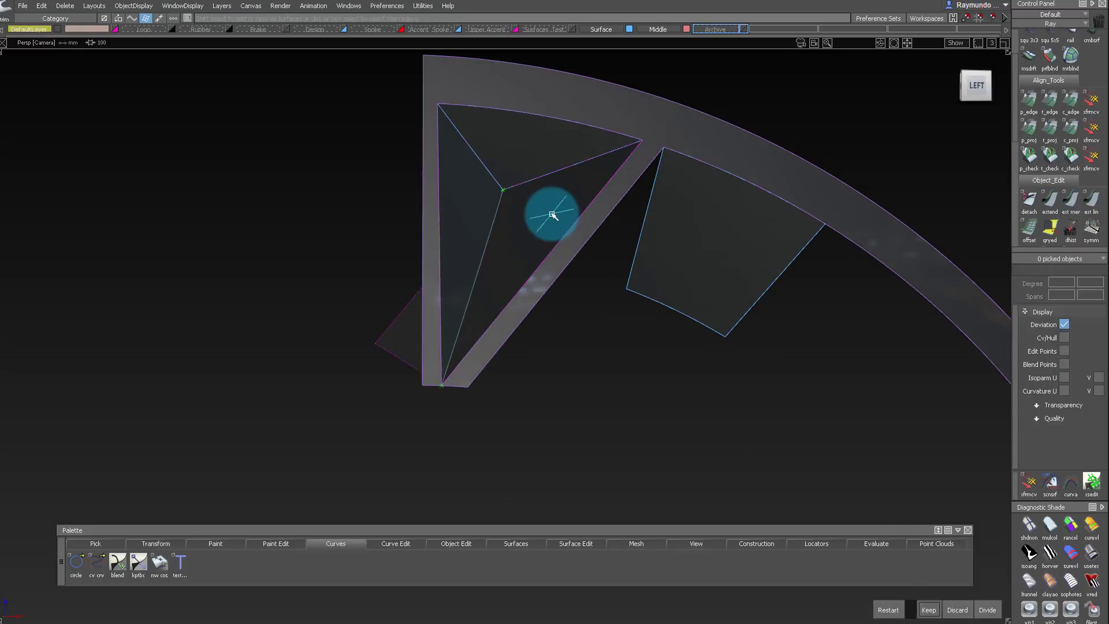
left_click_drag(536, 133, 536, 131, "ctrl+shift")
left_click_drag(446, 186, 589, 265, "alt+shift")
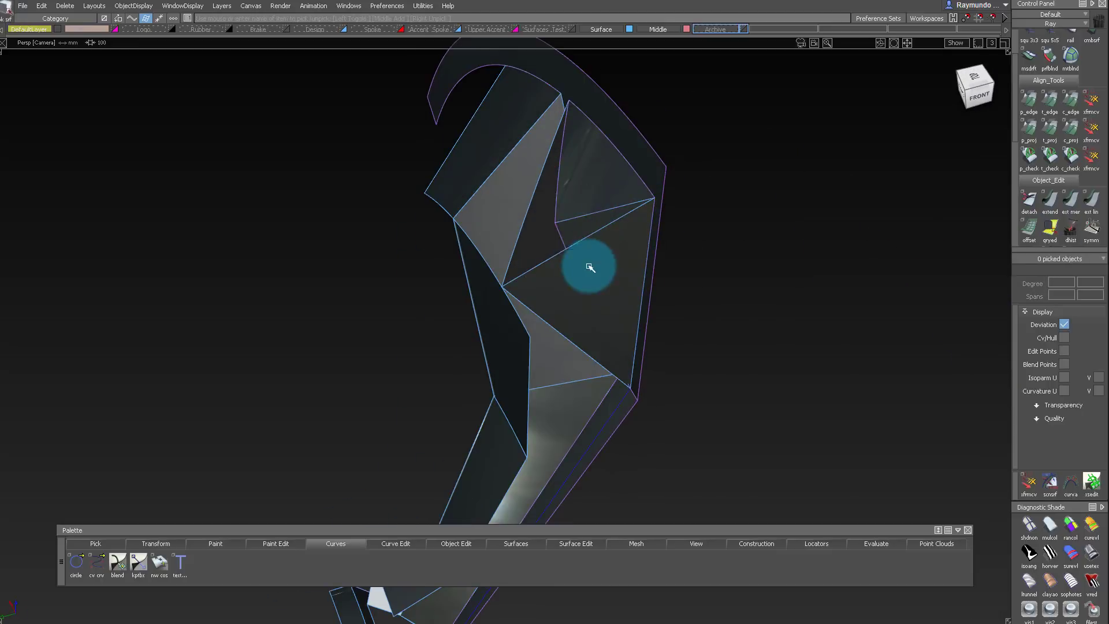
left_click_drag(528, 166, 584, 216, "alt+shift")
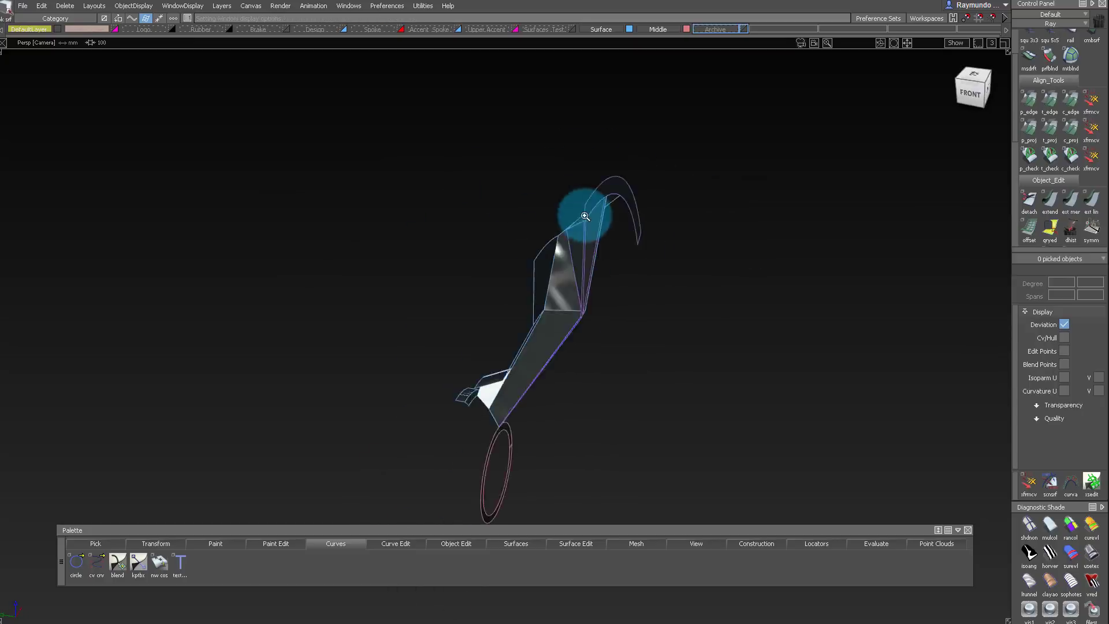
Create a layer named Dark Spoke and make it the active layer
right_click_drag(584, 216, 841, 211, "alt+shift")
middle_click_drag(840, 210, 769, 234, "alt+shift")
left_click_drag(769, 235, 648, 357, "alt+shift")
left_click(223, 6)
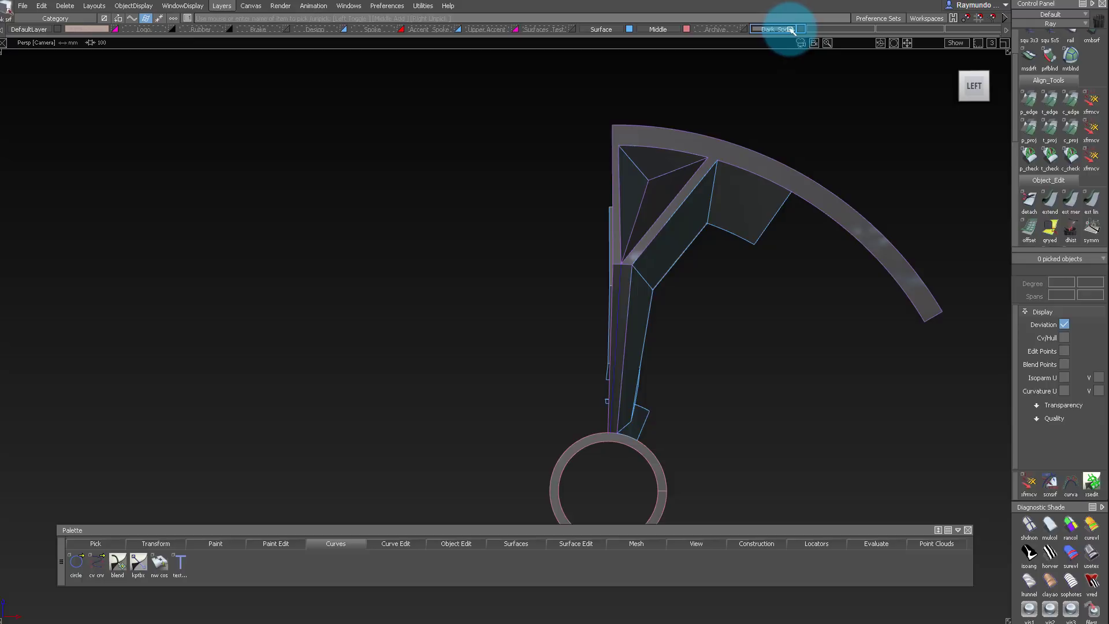
left_click(791, 30)
Hide the Middle layer and show the guide curves of the rim and tyre section
left_click_drag(721, 98, 524, 228, "alt+shift")
left_click(688, 30)
right_click_drag(615, 323, 710, 300, "alt+shift")
left_click_drag(711, 300, 509, 268, "alt+shift")
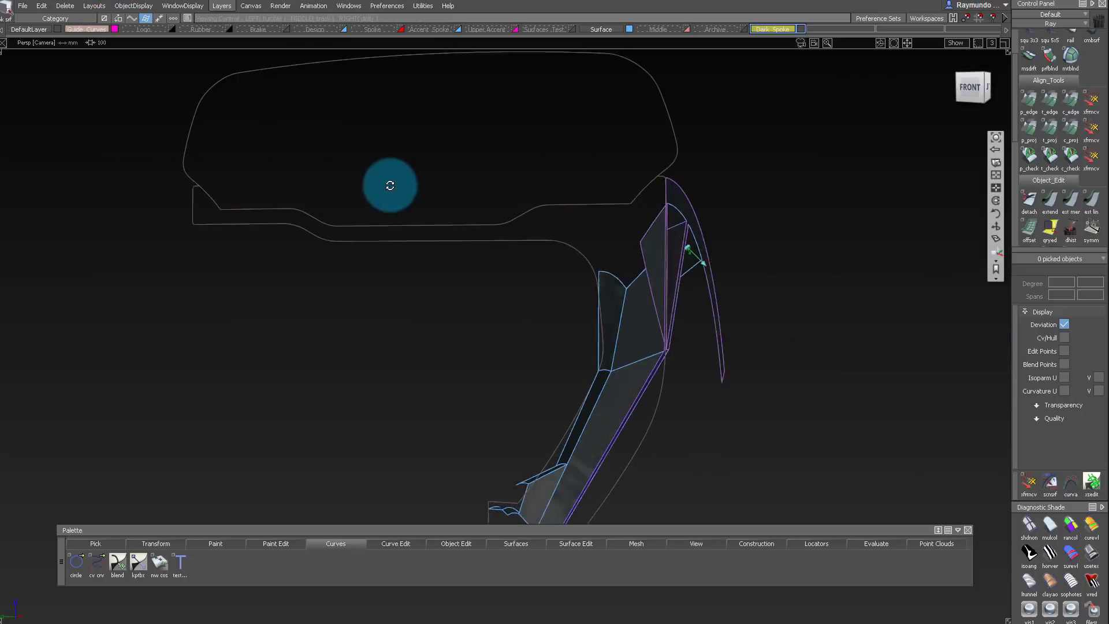
In the front orthographic view, trace the rim barrel's lower guide profile with straight segments from the spoke's back corner across the long flat
left_click_drag(593, 279, 546, 227, "alt+shift")
left_click(617, 269)
left_click(964, 91)
middle_click(490, 261)
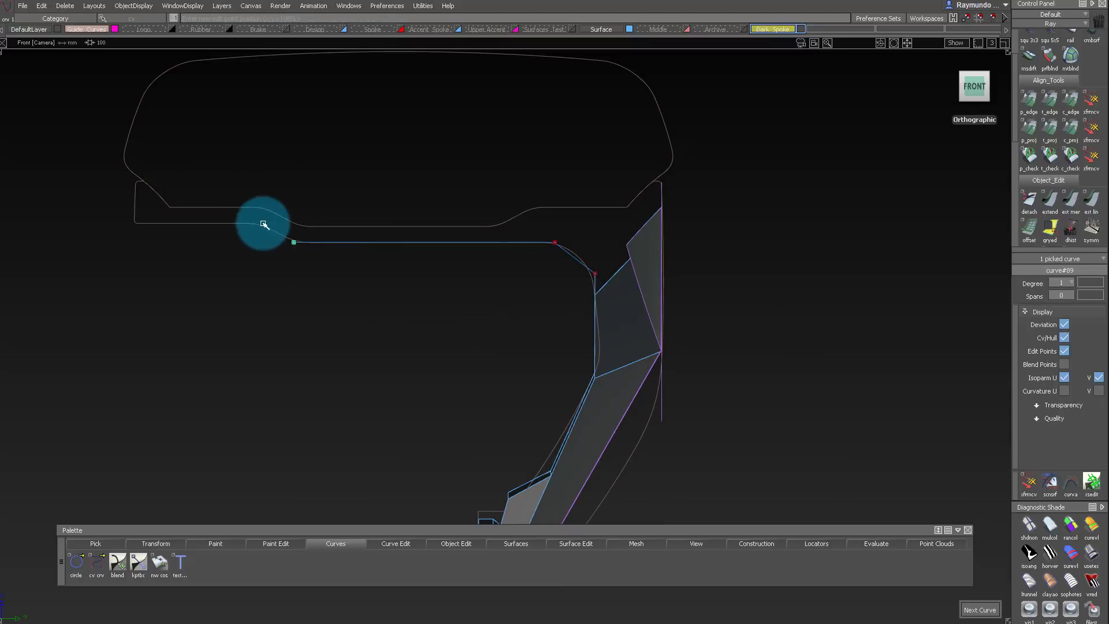
Continue the straight-segment trace up the step, along the far flat, and up the vertical edge of the far rim lip
middle_click(131, 272)
right_click_drag(131, 272, 334, 319, "alt+shift")
middle_click_drag(335, 320, 550, 374, "alt+shift")
middle_click(161, 213)
right_click_drag(173, 203, 231, 231, "alt+shift")
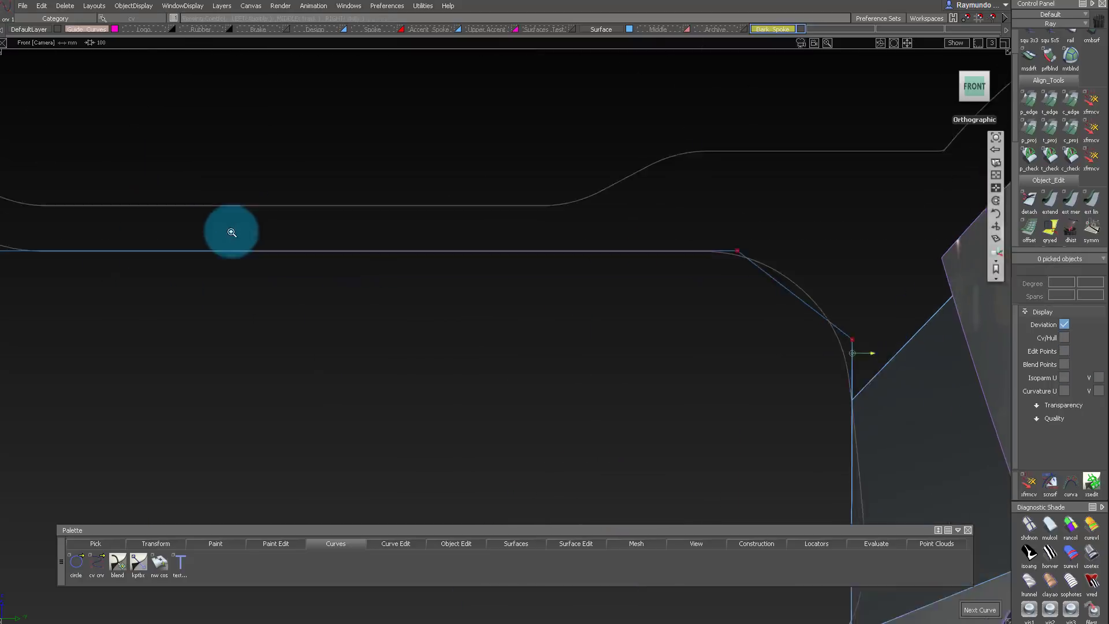
middle_click_drag(230, 230, 363, 334, "alt+shift")
left_click(448, 365)
Draw a horizontal line from the far lip's upper end across the rim and fit its end to the spoke-side rim face's upper corner
right_click_drag(480, 261, 369, 289, "alt+shift")
middle_click(838, 307)
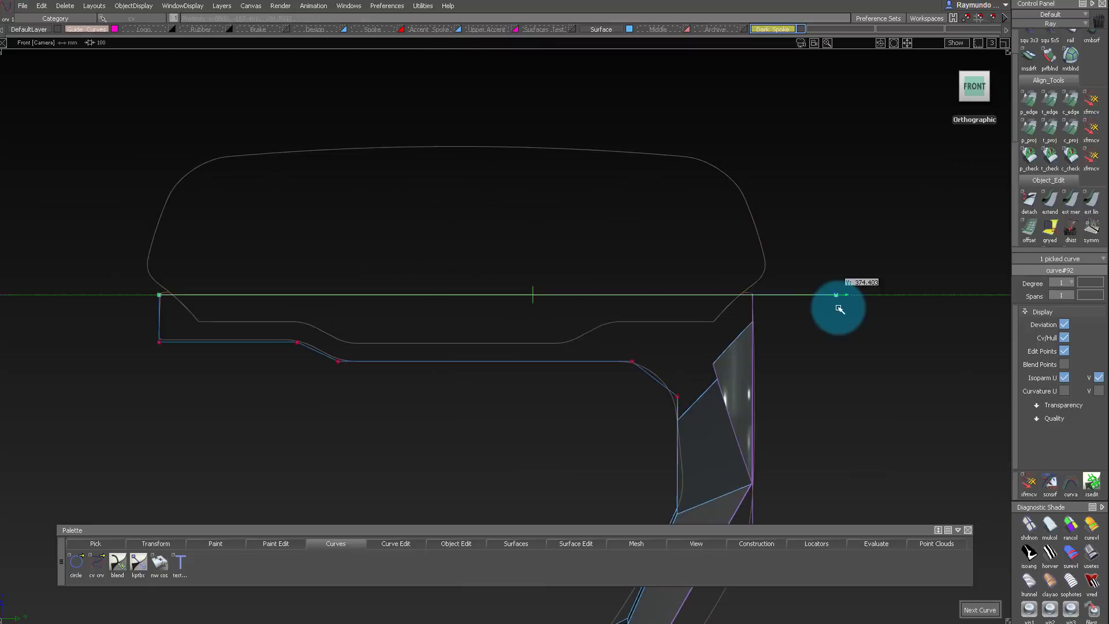
right_click_drag(693, 301, 751, 309, "alt+shift")
left_click(1050, 201)
left_click_drag(647, 283, 716, 306, "alt+shift")
left_click_drag(749, 268, 548, 333)
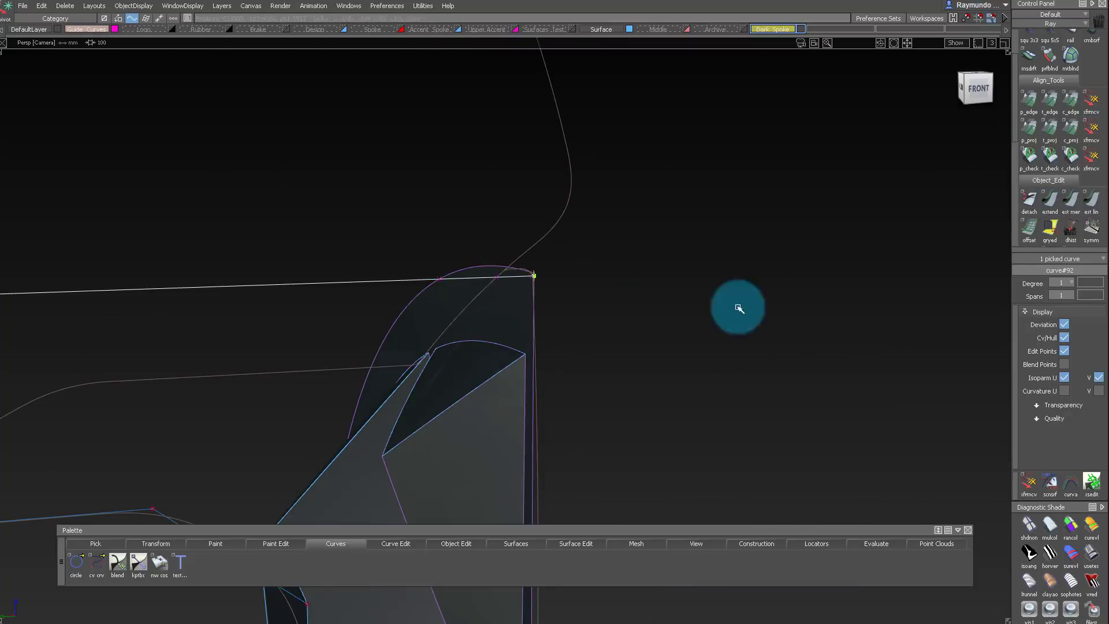
left_click_drag(647, 274, 594, 312, "alt+shift")
right_click_drag(594, 312, 514, 303, "alt+shift")
left_click_drag(514, 303, 426, 295, "alt+shift")
middle_click_drag(426, 295, 314, 269, "alt+shift")
left_click_drag(314, 270, 601, 329, "alt+shift")
left_click_drag(600, 330, 768, 284, "ctrl+shift")
right_click_drag(768, 284, 682, 303, "alt+shift")
left_click_drag(682, 303, 555, 256, "alt+shift")
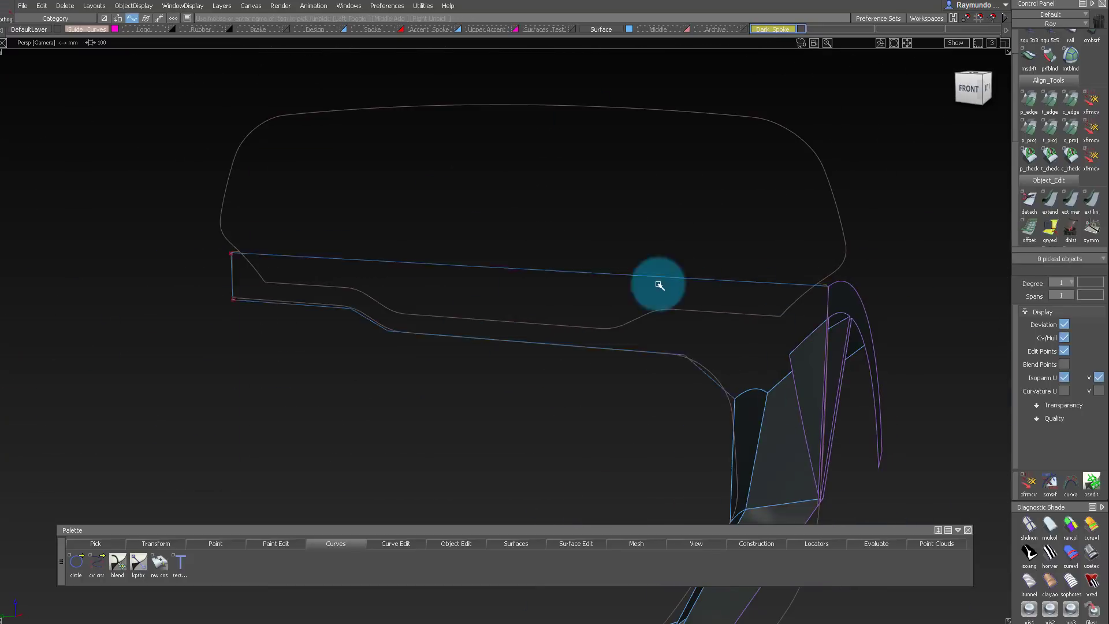
In the front orthographic view, draw straight segments from the spoke-side tyre bead down and along the upper guide profile's shoulder
left_click(968, 89, "alt+shift")
right_click_drag(745, 231, 817, 215, "alt+shift")
middle_click_drag(816, 215, 745, 231, "alt+shift")
left_click(735, 289, "ctrl+alt")
right_click_drag(734, 288, 719, 291, "alt+shift")
right_click_drag(741, 291, 744, 295)
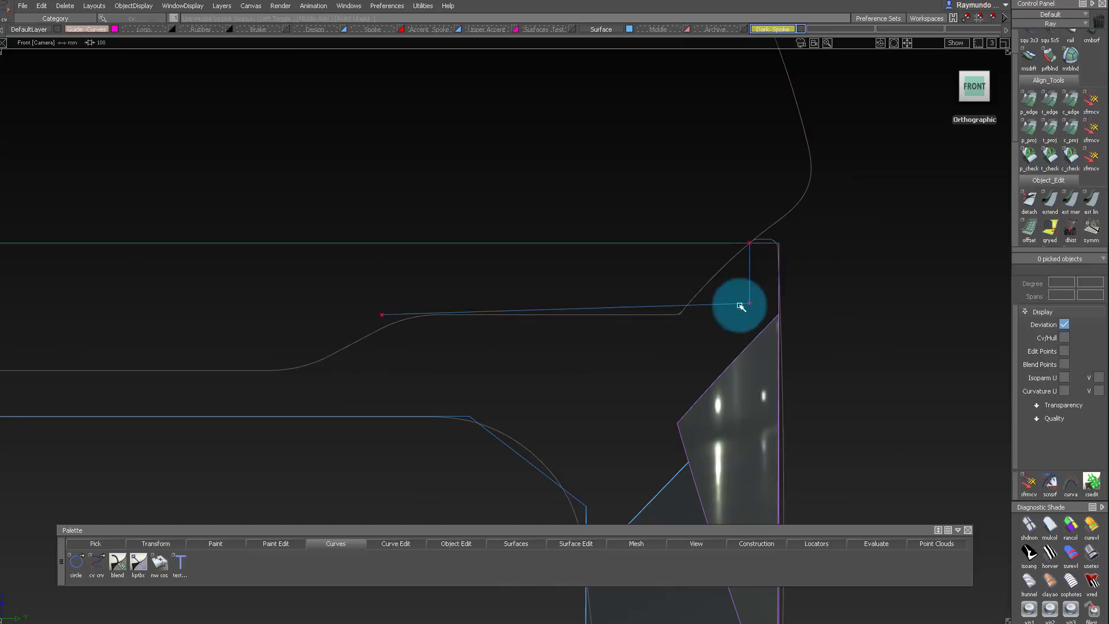
middle_click_drag(678, 298, 676, 297)
Try to continue the straight-segment trace of the upper guide profile across the middle flat and up the far step
left_click(381, 314, "ctrl+alt")
right_click_drag(382, 315, 352, 354, "alt+shift")
middle_click_drag(353, 354, 736, 345, "alt+shift")
left_click(261, 308)
right_click_drag(595, 342, 578, 346, "alt+shift")
middle_click_drag(578, 346, 413, 362, "alt+shift")
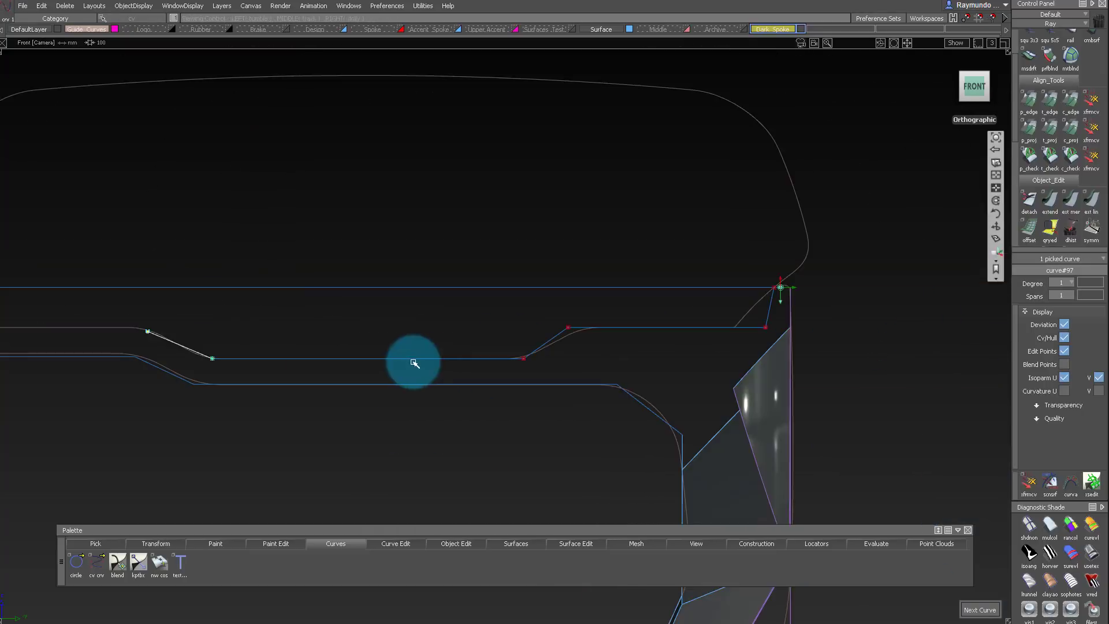
Delete the straight segments traced along the upper guide profile
left_click_drag(595, 337, 595, 337)
right_click_drag(595, 337, 678, 362, "alt+shift")
key("Delete")
mouse_move(678, 362)
left_mouse_down("alt+shift")
mouse_move(778, 277)
mouse_move(651, 332)
mouse_move(678, 378)
left_mouse_up("alt+shift")
Align the diagonal corner curve with G2 edge continuity to the barrel's long flat and the spoke-side vertical edge
left_click(1070, 101)
right_click_drag(583, 404, 624, 428, "alt+shift")
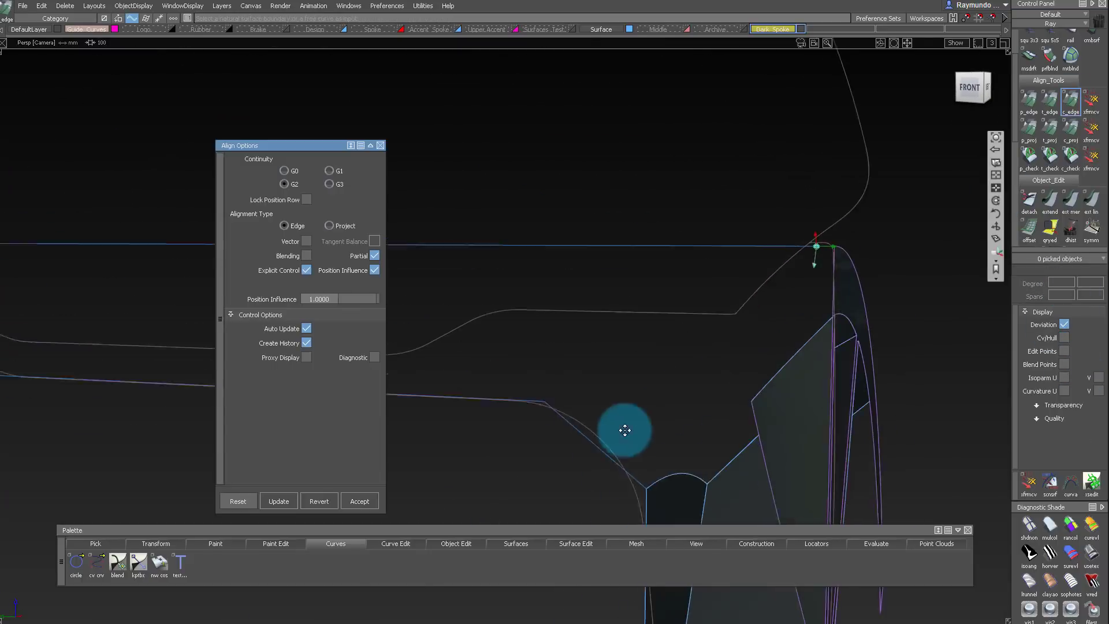
left_click(642, 444)
left_click(655, 489)
left_click(601, 421)
left_click(543, 388)
left_click(971, 88)
left_click_drag(590, 402, 580, 402)
left_click(687, 477)
left_click_drag(651, 462, 652, 404)
Detach the horizontal line across the rim at the tyre profile, leaving a short top segment on the far lip
right_click_drag(745, 369, 682, 341, "alt+shift")
left_click_drag(681, 341, 533, 223, "alt+shift")
middle_click_drag(533, 224, 583, 220, "alt+shift")
right_click_drag(354, 272, 176, 322, "alt+shift")
left_click(1029, 199)
left_click(488, 265)
left_click_drag(496, 335, 321, 271, "alt+shift")
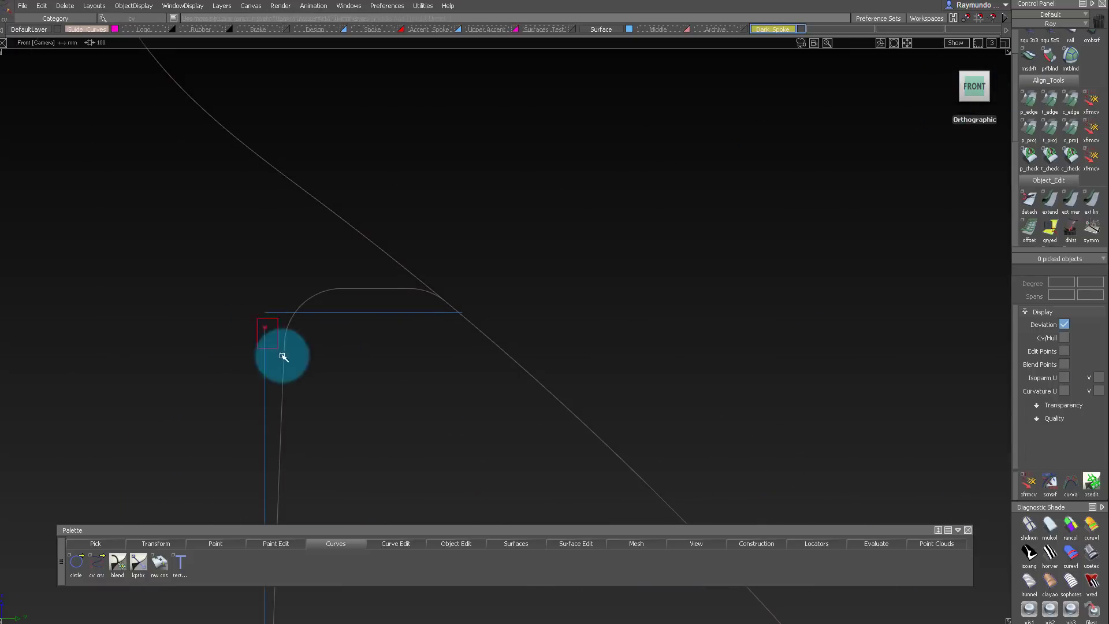
left_click_drag(389, 327, 597, 299, "alt+shift")
left_click_drag(692, 332, 572, 318, "alt+shift")
Switch to the Back layer and shorten the barrel profile segments beside the far step to leave gaps at its corners
left_click(839, 34)
left_click_drag(522, 207, 463, 222, "alt+shift")
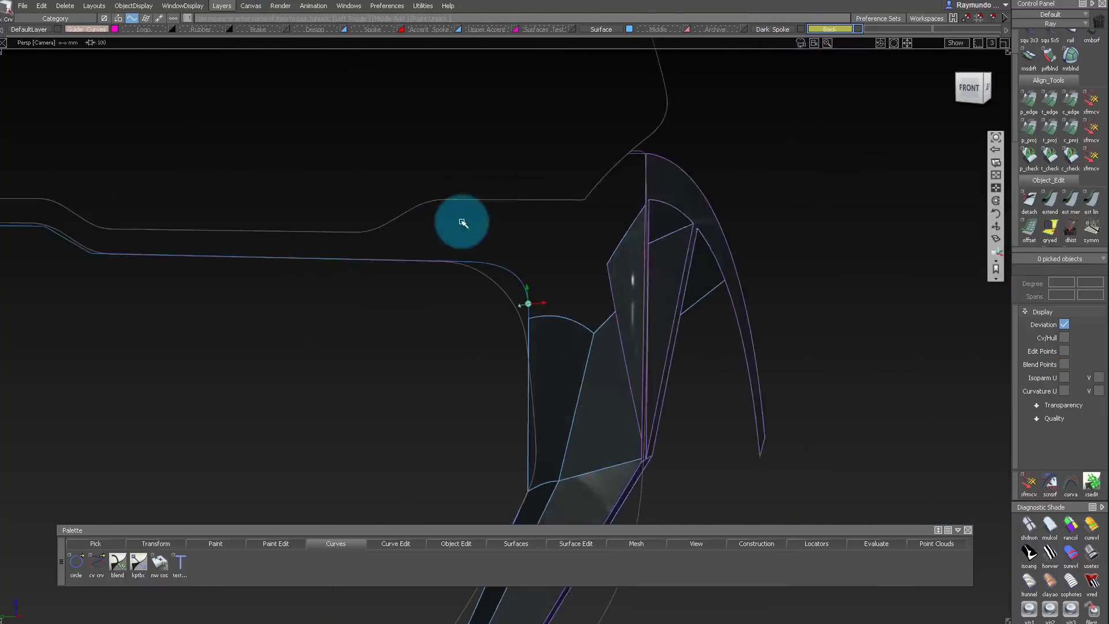
right_click_drag(463, 223, 369, 277, "alt+shift")
middle_click_drag(369, 277, 489, 313, "alt+shift")
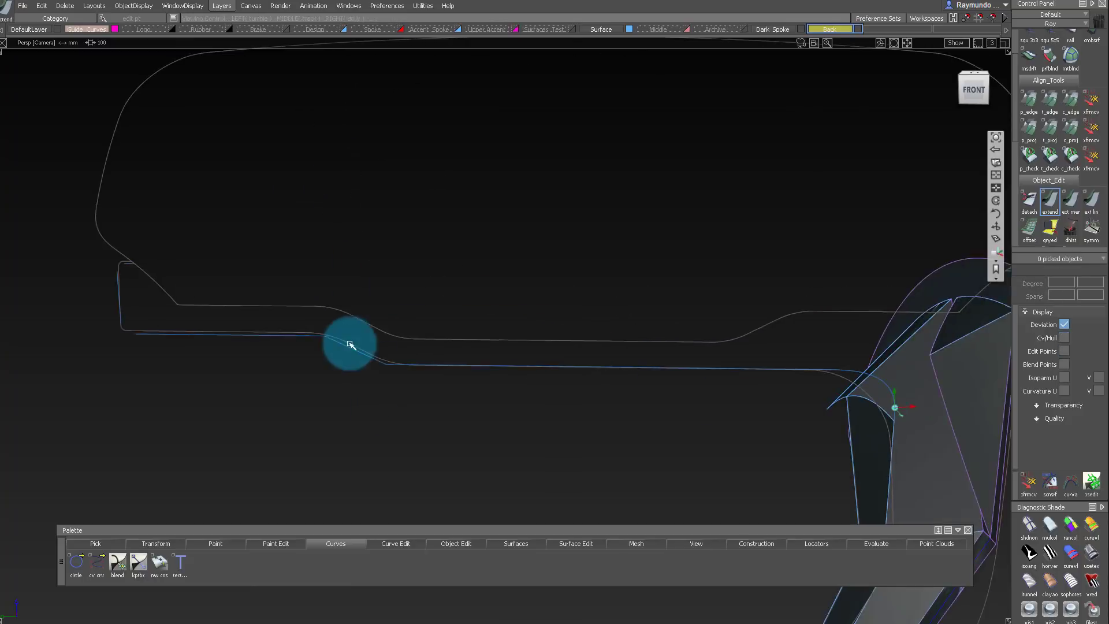
left_click_drag(346, 341, 361, 366)
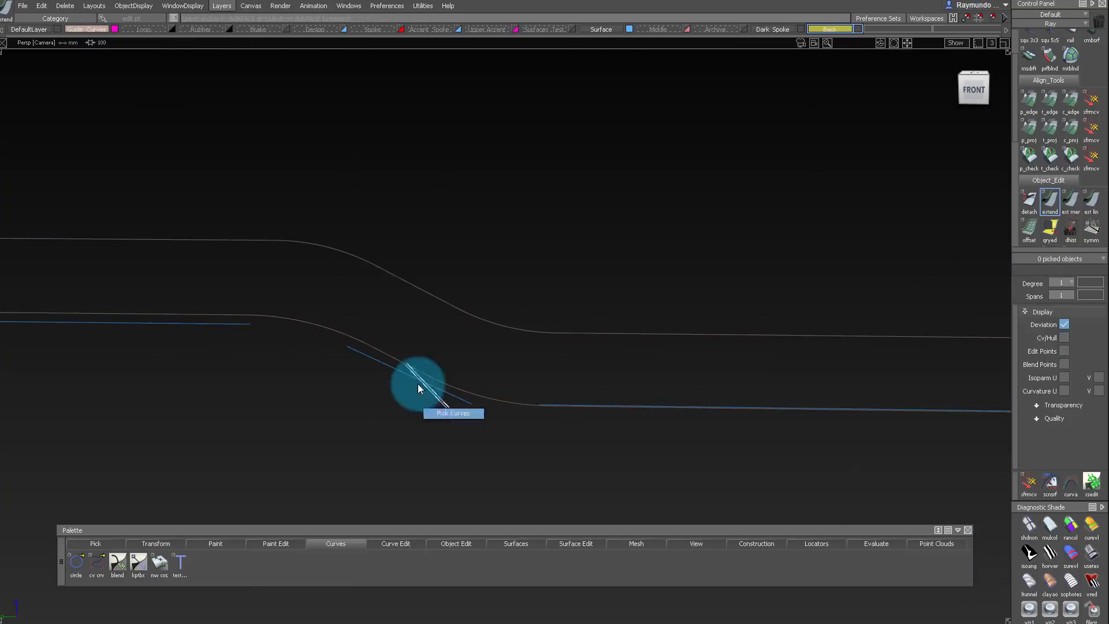
left_click_drag(588, 407, 483, 318)
Create blend curves across the barrel's far step and around both corners of the far rim lip
right_click_drag(484, 317, 408, 371, "alt+shift")
left_click_drag(408, 371, 408, 277, "alt+shift")
middle_click_drag(408, 277, 653, 231, "alt+shift")
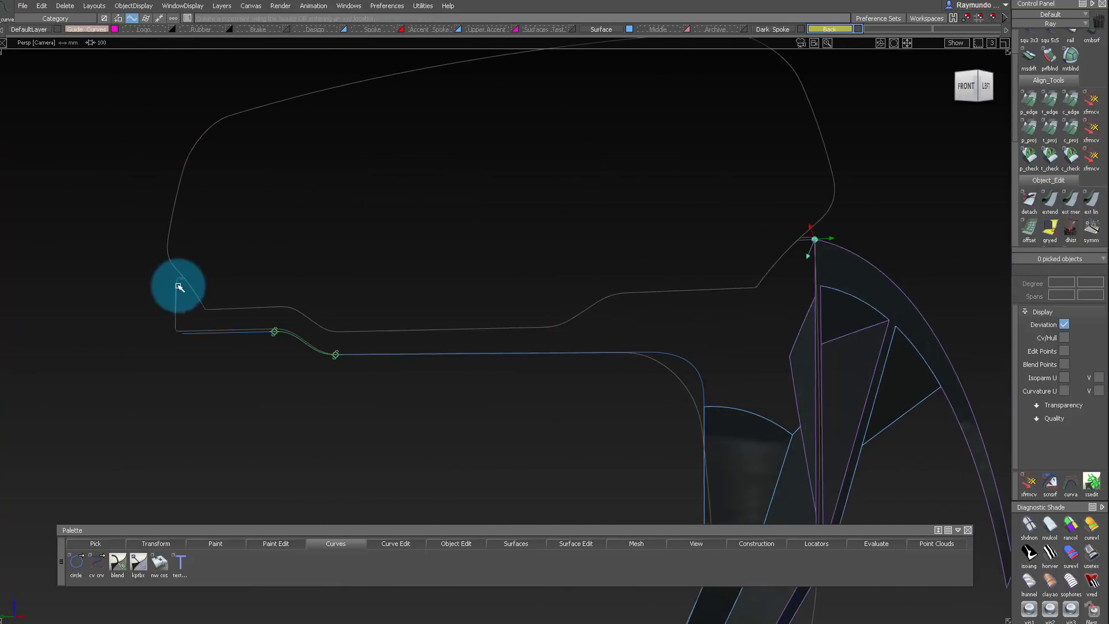
right_click_drag(178, 285, 355, 395, "alt+shift")
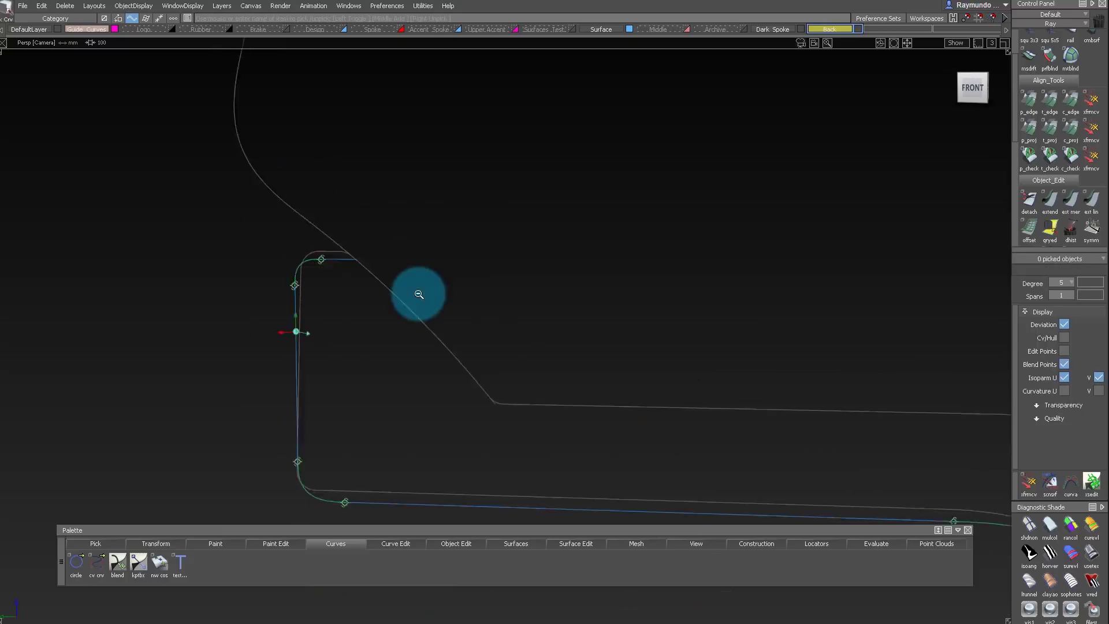
Revolve the barrel's long flat and step curves 360 degrees about the global Y axis with 60 degrees per segment
right_click_drag(419, 294, 549, 342, "alt+shift")
left_click_drag(549, 341, 629, 332, "alt+shift")
right_click_drag(629, 331, 750, 323, "alt+shift")
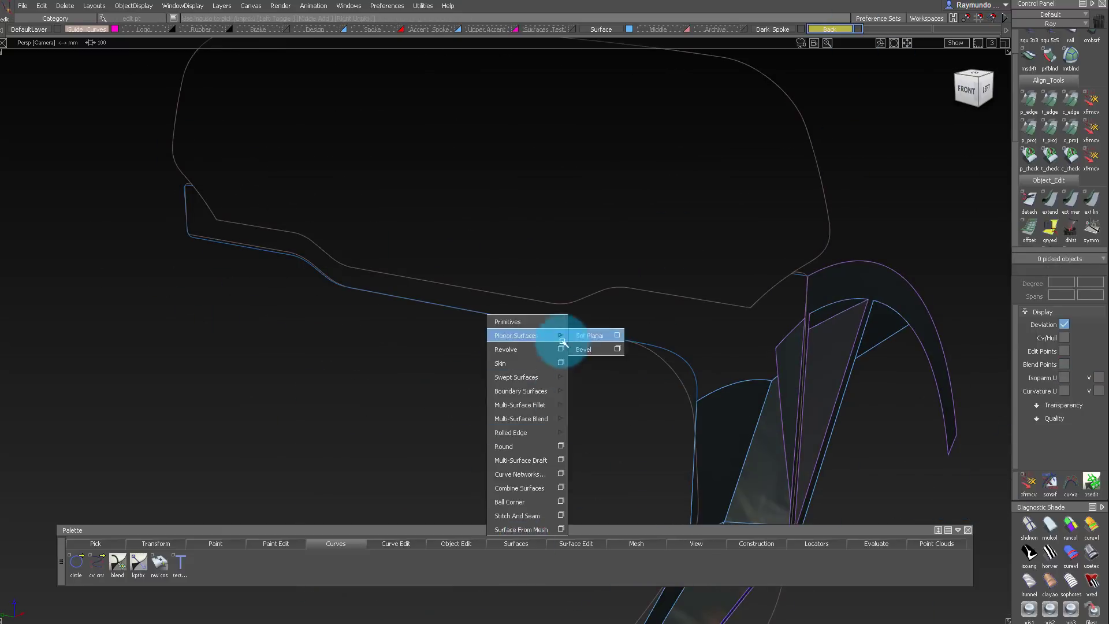
left_click(560, 349)
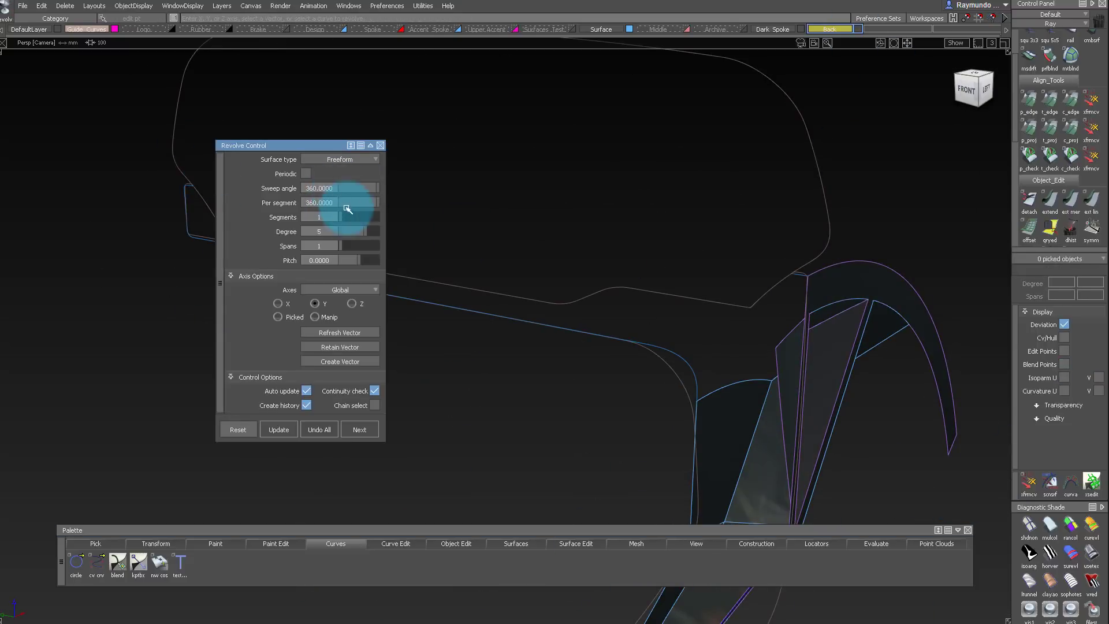
left_click(618, 339)
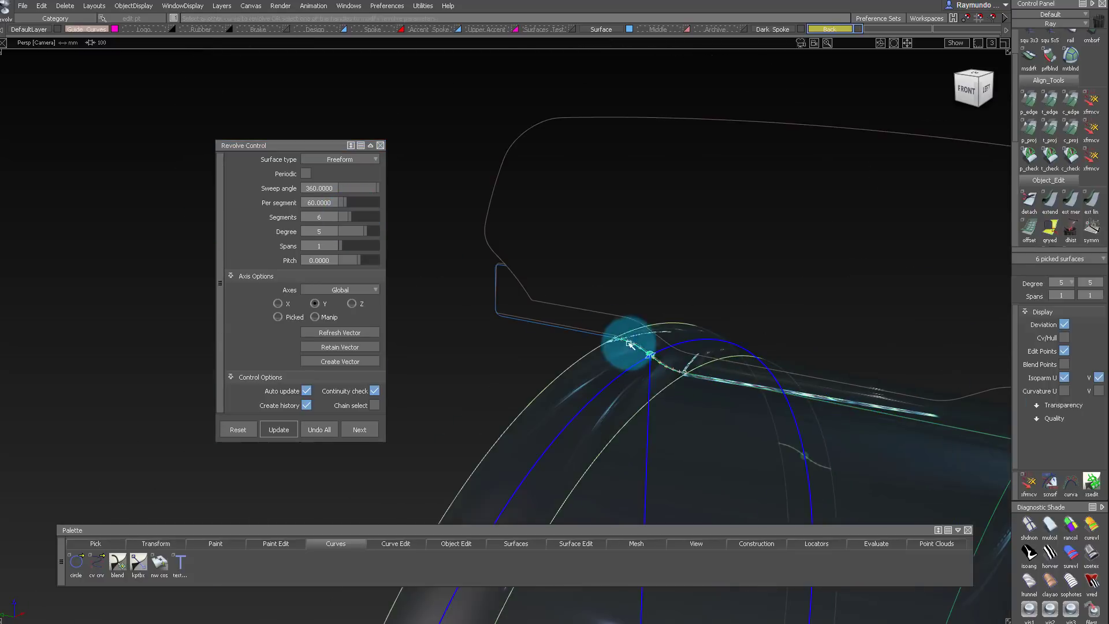
right_click_drag(618, 342, 520, 328, "alt+shift")
Revolve the far lip's profile curves and the spoke-side corner curve with the same 60-degree segment settings
left_click(494, 226)
left_click_drag(494, 226, 651, 260, "alt+shift")
right_click_drag(651, 260, 616, 215, "alt+shift")
left_click_drag(617, 215, 737, 141, "alt+shift")
right_click_drag(738, 140, 696, 208, "alt+shift")
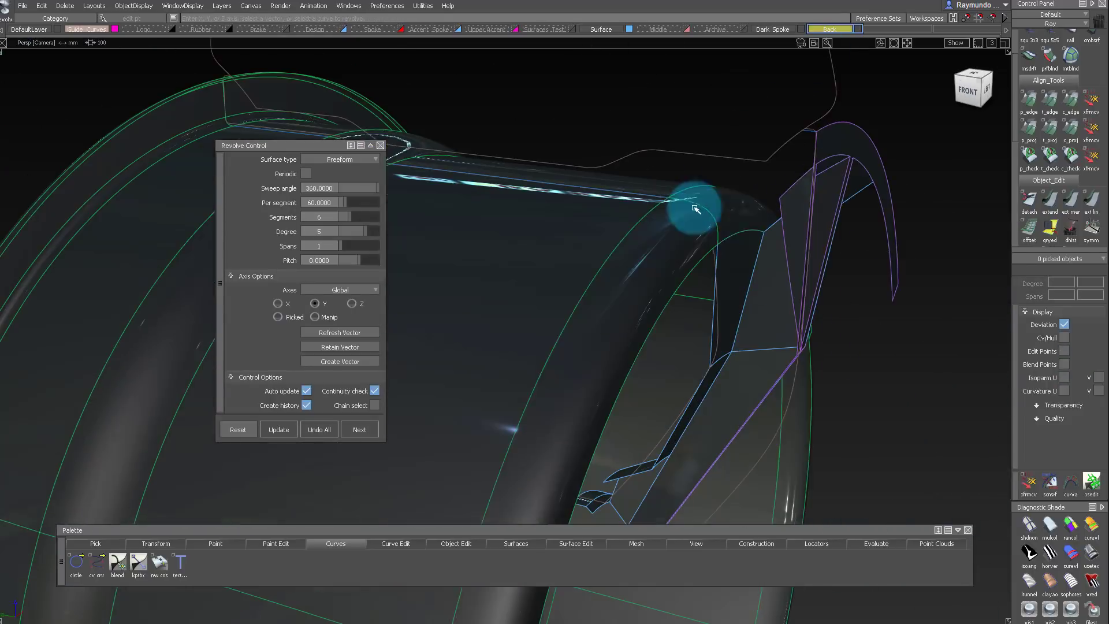
left_click(696, 208)
Align the revolved corner surface beside the spoke to the adjoining barrel surface
left_click(1064, 335)
left_click_drag(665, 309, 1010, 103, "alt+shift")
right_click_drag(1010, 102, 712, 225, "alt+shift")
left_click_drag(712, 226, 631, 282, "alt+shift")
left_click(631, 282)
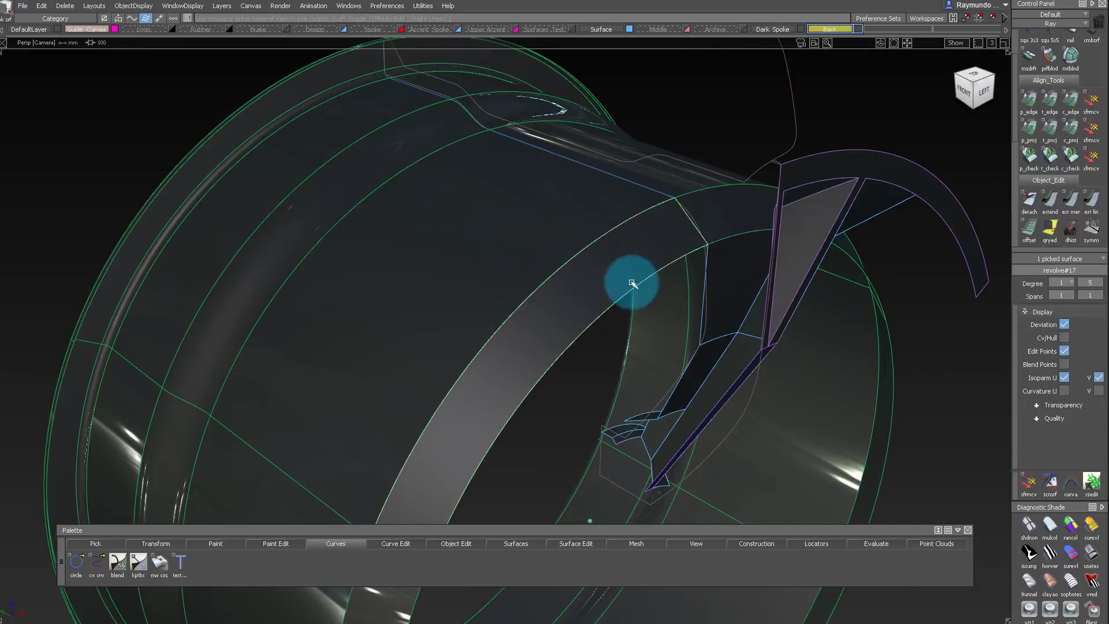
right_click_drag(631, 282, 631, 252, "alt+shift")
left_click(652, 252)
left_click(644, 239)
left_click_drag(644, 239, 717, 251, "alt+shift")
right_click(717, 251, "ctrl+shift")
right_click_drag(726, 214, 578, 191, "alt+shift")
left_click_drag(577, 191, 557, 210, "alt+shift")
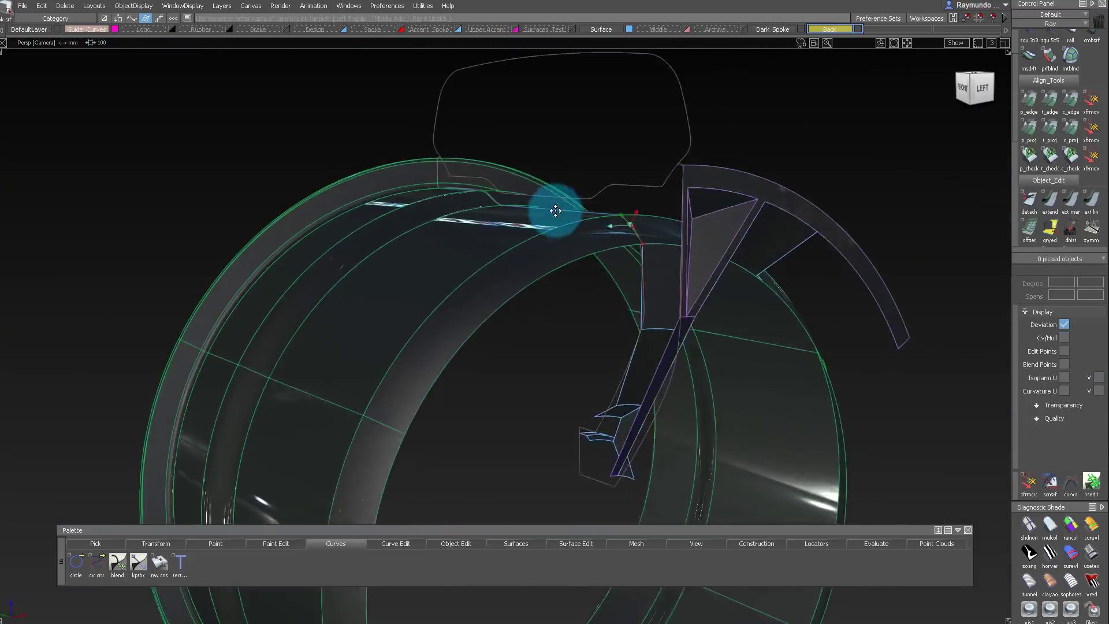
Copy the default shader, name the copy Rim_Back, and assign it to the revolved barrel surfaces
left_click(1050, 14)
double_click(1064, 260)
left_click(1070, 435)
double_click(1092, 296)
left_click_drag(1068, 174, 609, 161)
left_click_drag(698, 190, 409, 202)
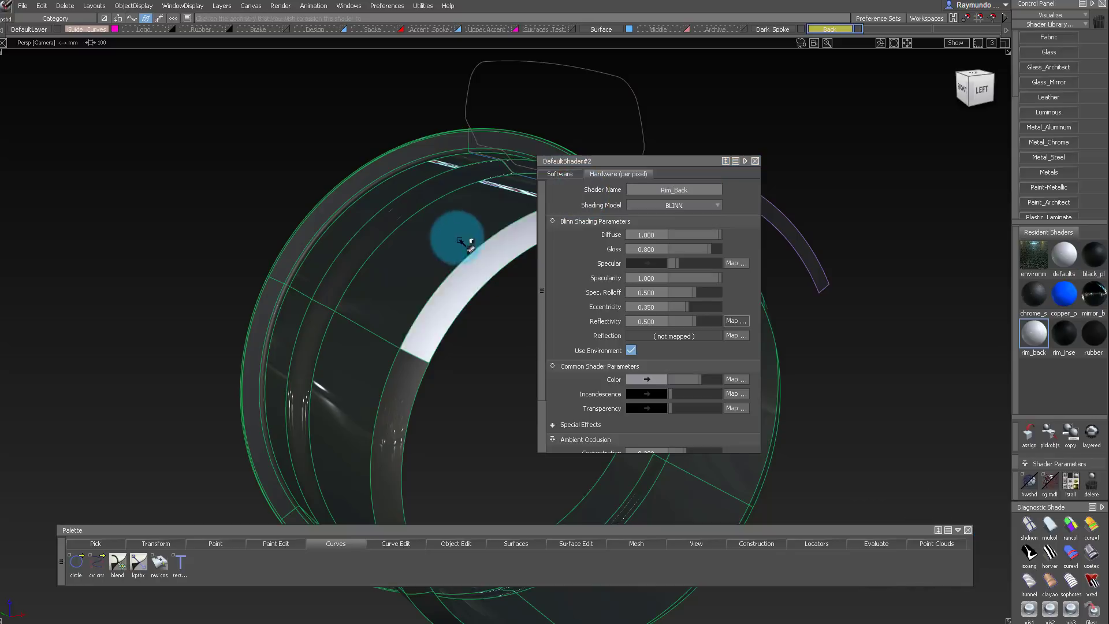
Darken the Rim_Back shader's colour, adjust its specular, and set its reflectivity to 0
left_click_drag(461, 241, 511, 186, "alt+shift")
left_click_drag(440, 408, 677, 380, "alt+shift")
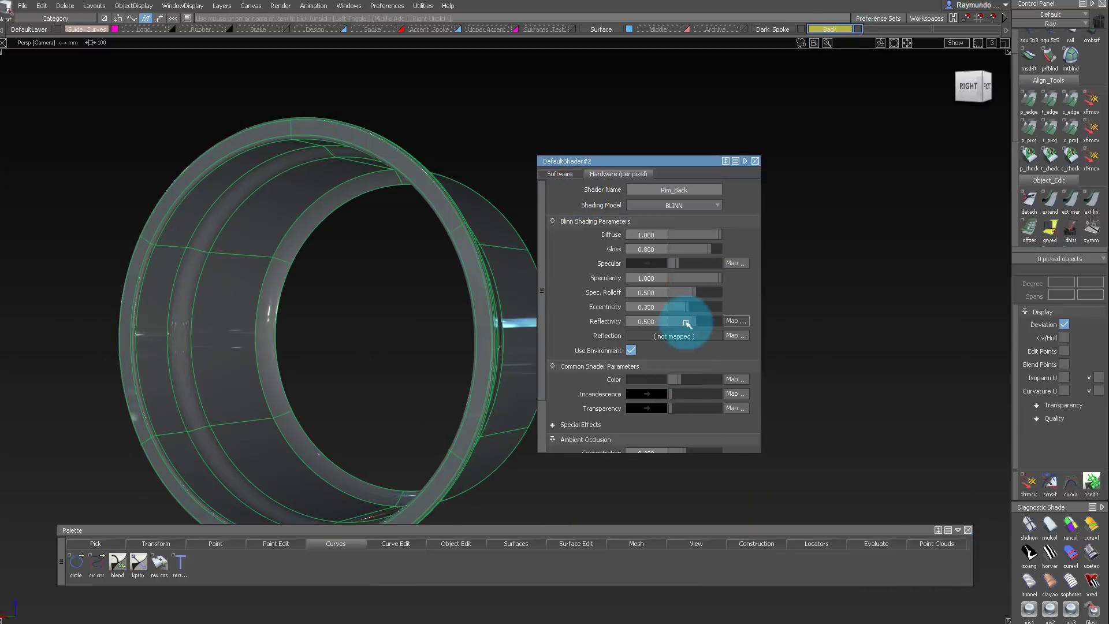
left_click_drag(676, 263, 683, 265)
left_click_drag(924, 254, 359, 168, "alt+shift")
mouse_move(719, 235)
left_mouse_down()
mouse_move(695, 241)
mouse_move(727, 241)
left_mouse_up()
left_click_drag(678, 380, 674, 381)
mouse_move(474, 277)
left_mouse_down("alt+shift")
mouse_move(292, 188)
mouse_move(267, 203)
mouse_move(252, 34)
mouse_move(329, 200)
left_mouse_up("alt+shift")
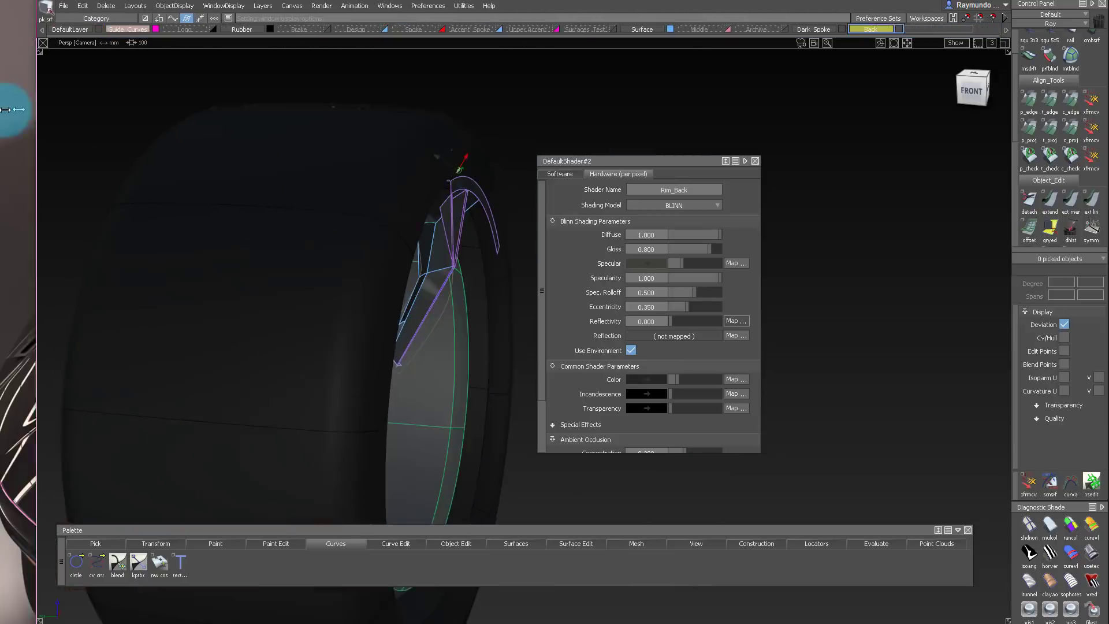
With the barrel and tyre hidden, detach the outer rim face at the recessed panel's end edge and remove the excess
left_click_drag(7, 111, 306, 195, "alt+shift")
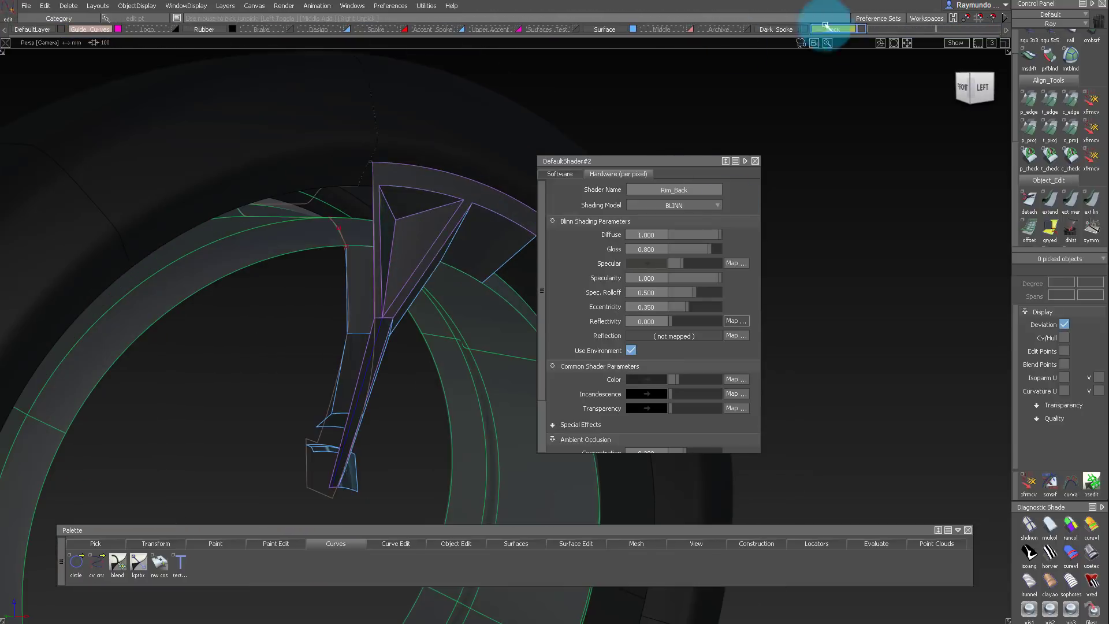
left_click_drag(198, 217, 363, 168)
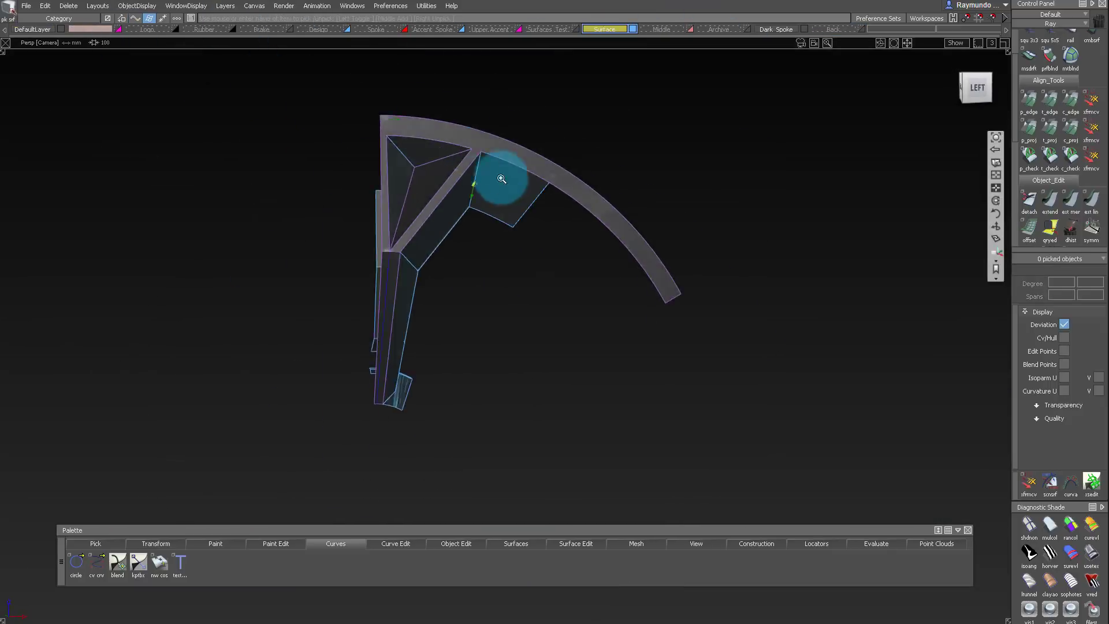
scroll(501, 179, "up", 3)
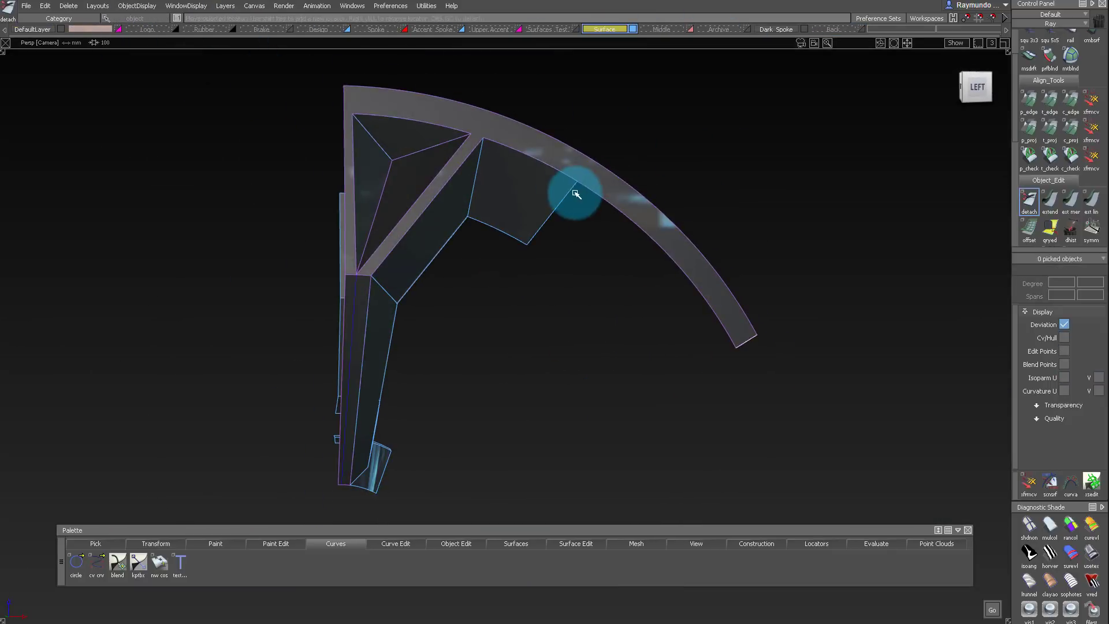
mouse_move(551, 158)
left_mouse_down("alt+shift")
mouse_move(685, 215)
mouse_move(503, 307)
mouse_move(586, 328)
left_mouse_up("alt+shift")
mouse_move(587, 328)
left_mouse_down("ctrl+shift")
mouse_move(515, 242)
mouse_move(399, 319)
mouse_move(450, 416)
mouse_move(515, 354)
left_mouse_up("ctrl+shift")
mouse_move(514, 354)
left_mouse_down("ctrl+shift")
mouse_move(528, 413)
mouse_move(621, 251)
mouse_move(525, 242)
left_mouse_up("ctrl+shift")
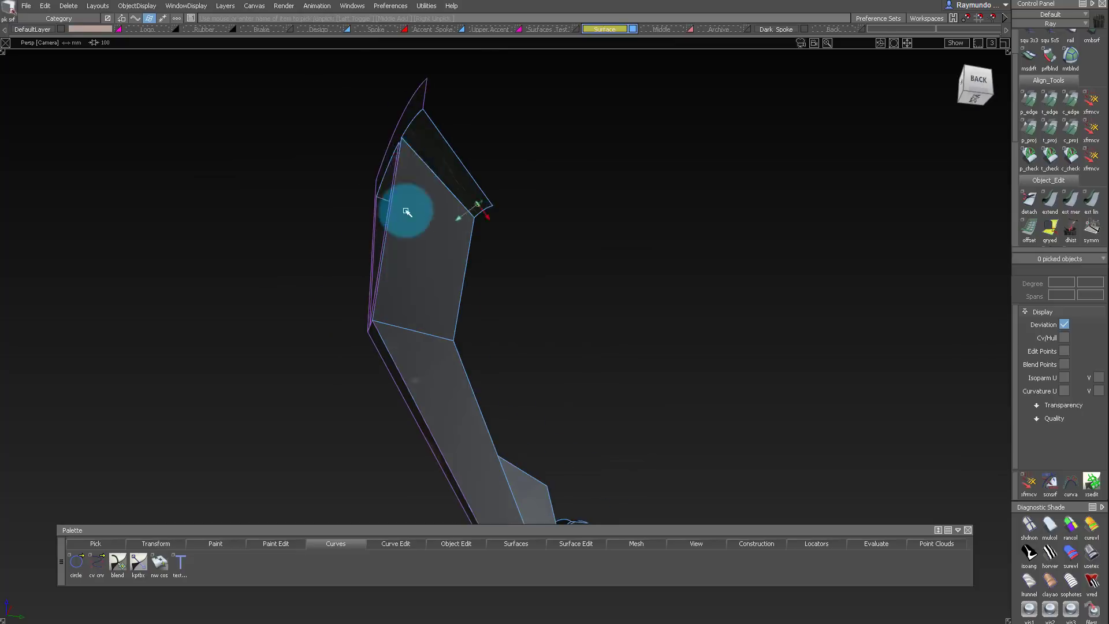
Isolate the lower spoke's back face and the hub wall beside it
left_click_drag(407, 212, 547, 254, "alt+shift")
left_click(592, 443)
left_click(591, 443)
left_click(572, 421)
left_click_drag(547, 255, 556, 388, "ctrl+shift")
left_click(1090, 282)
left_click(1099, 347)
left_click_drag(519, 429, 668, 406, "alt+shift")
right_click_drag(668, 406, 634, 317, "alt+shift")
left_click(634, 317)
left_click_drag(633, 317, 693, 337, "alt+shift")
left_click_drag(693, 336, 709, 283, "ctrl+shift")
Try to build a narrow side strip along the lower spoke's back edge by extending from the hub wall
left_click_drag(847, 198, 462, 364, "alt+shift")
left_click(463, 364)
left_click(1070, 35)
left_click(556, 468)
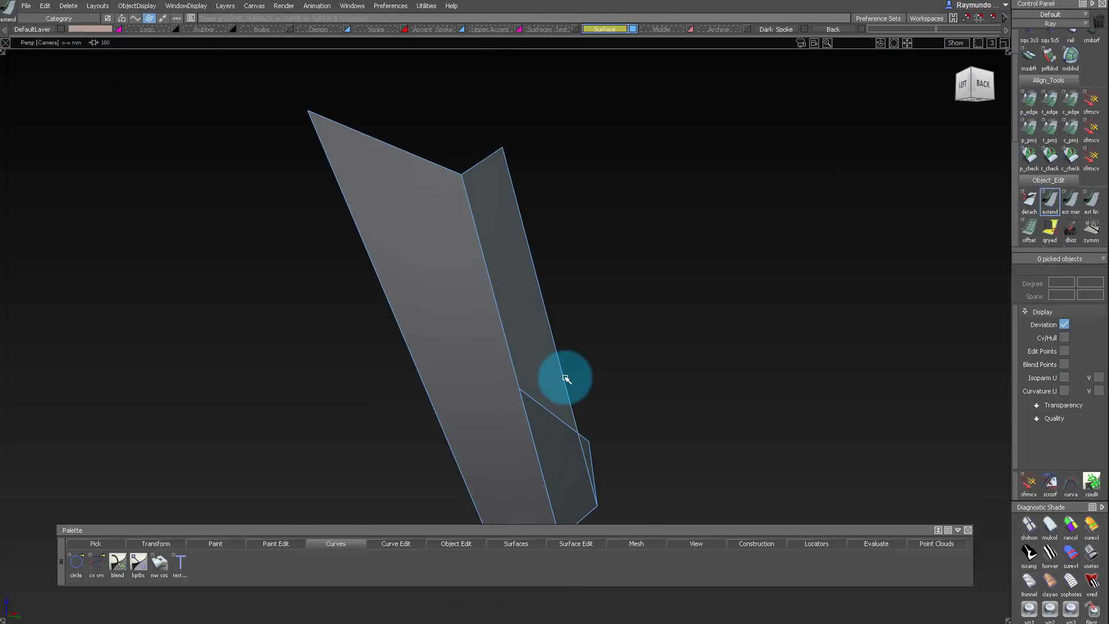
Delete the narrow side strip along the lower spoke's back edge
left_click_drag(565, 378, 515, 212, "alt+shift")
left_click_drag(516, 79, 555, 447, "alt+shift")
left_click(577, 347)
key("Delete")
left_click_drag(554, 447, 549, 415, "ctrl+shift")
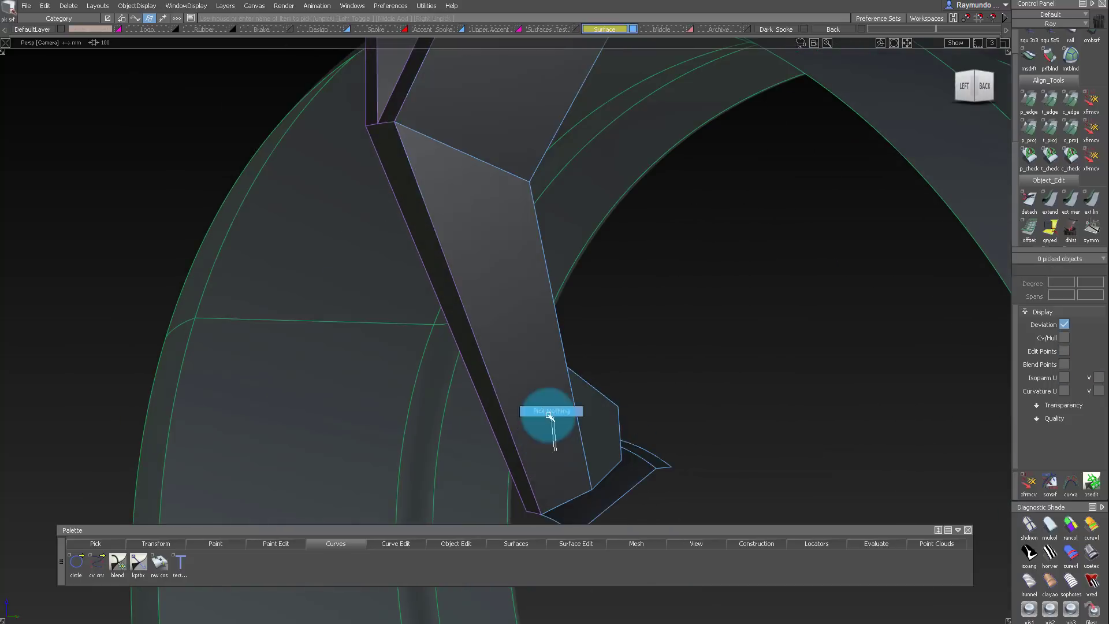
Try a G2 surface fillet with chordal length 10 between the lower spoke face and hub wall, with extended and edge-aligned ends
left_click(599, 431)
left_click(515, 334)
left_click_drag(534, 245, 553, 141, "alt+shift")
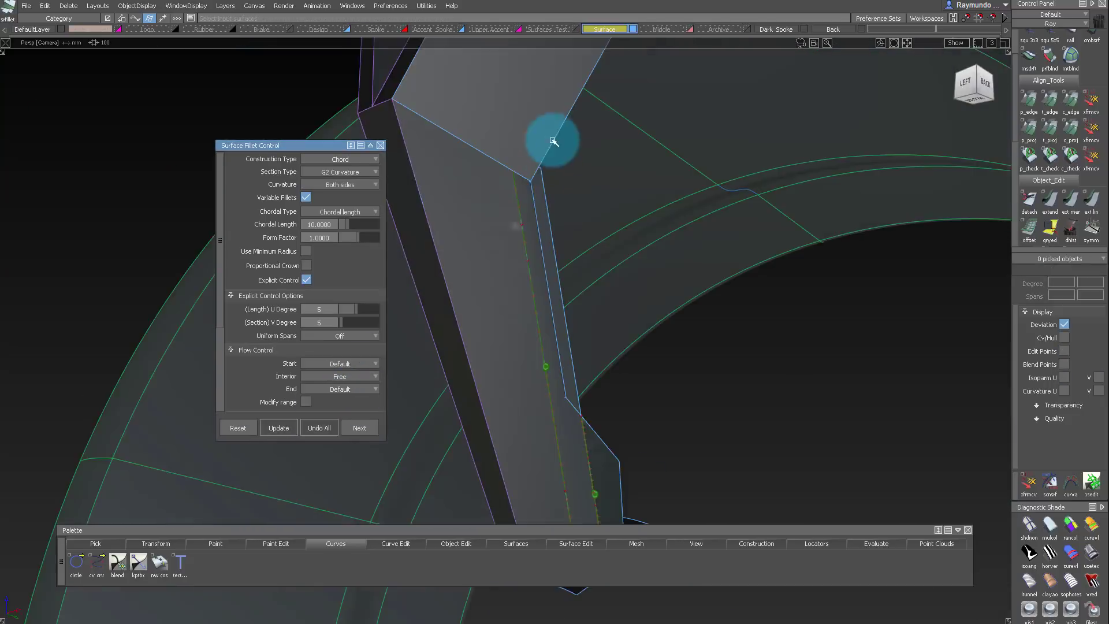
left_click(537, 312)
left_click(832, 29)
left_click_drag(716, 191, 682, 216, "alt+shift")
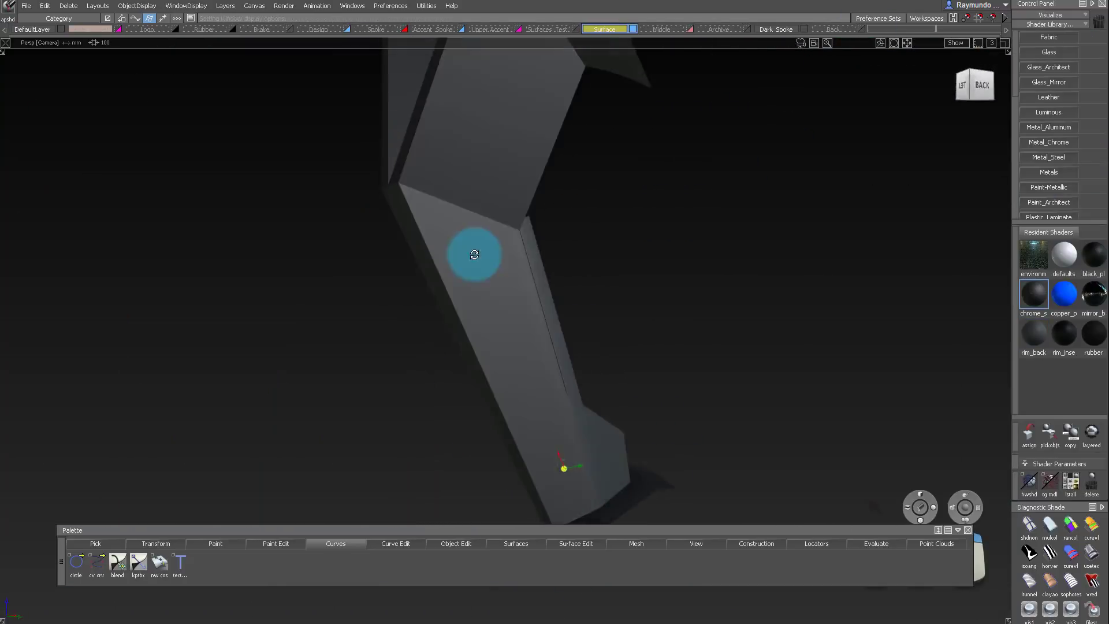
left_click_drag(474, 255, 641, 366, "alt+shift")
left_click(551, 329)
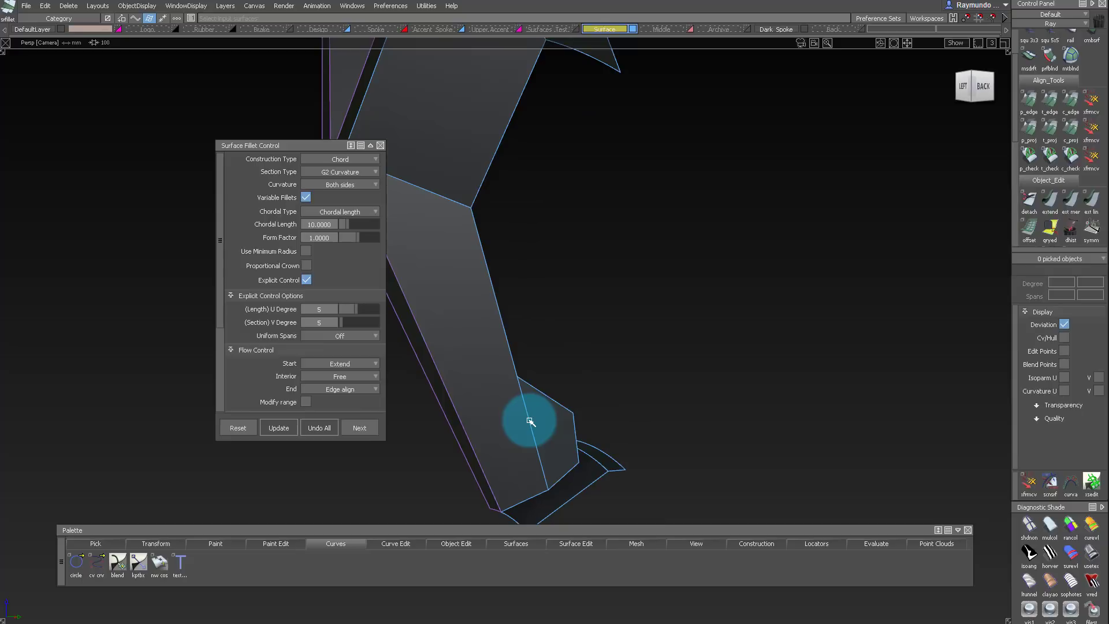
Fillet the upper spoke side face and the recessed panel with a G2 chord fillet of length 10, extending both ends
left_click_drag(538, 345, 638, 285, "alt+shift")
left_click_drag(792, 401, 633, 218)
mouse_move(634, 218)
right_mouse_down("alt+shift")
mouse_move(726, 106)
mouse_move(694, 181)
mouse_move(631, 228)
right_mouse_up("alt+shift")
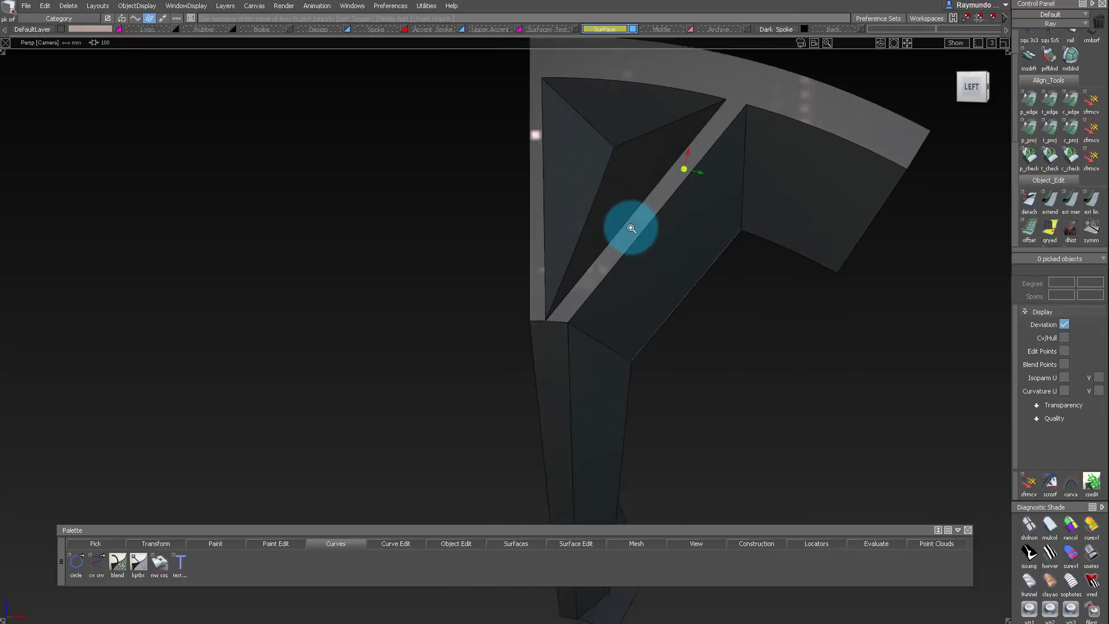
left_click_drag(631, 227, 719, 260, "alt+shift")
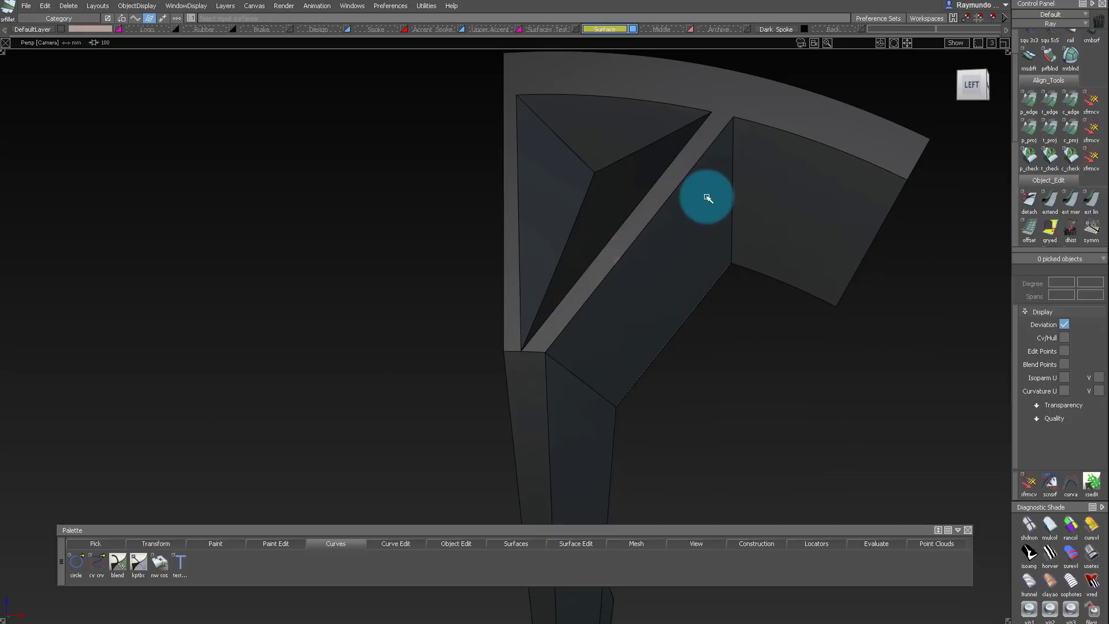
left_click(708, 198)
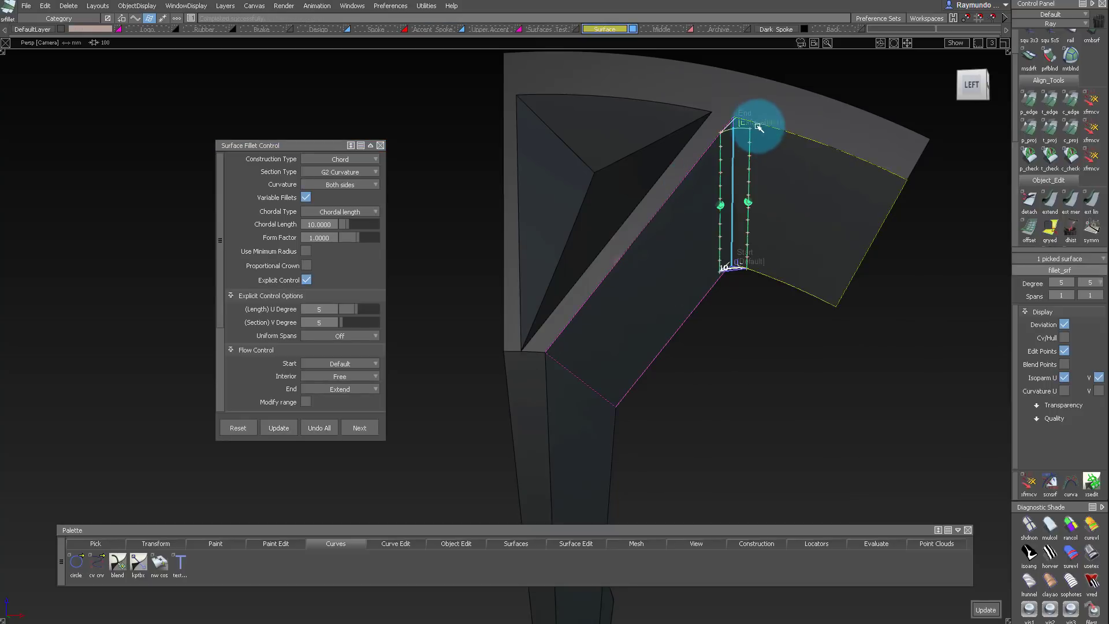
left_click(755, 262)
left_click(730, 326)
Delete the locators left on the new fillet between the upper spoke side and recessed panel
left_click_drag(751, 242, 750, 237, "ctrl+shift")
left_click_drag(749, 183, 747, 163, "ctrl+shift")
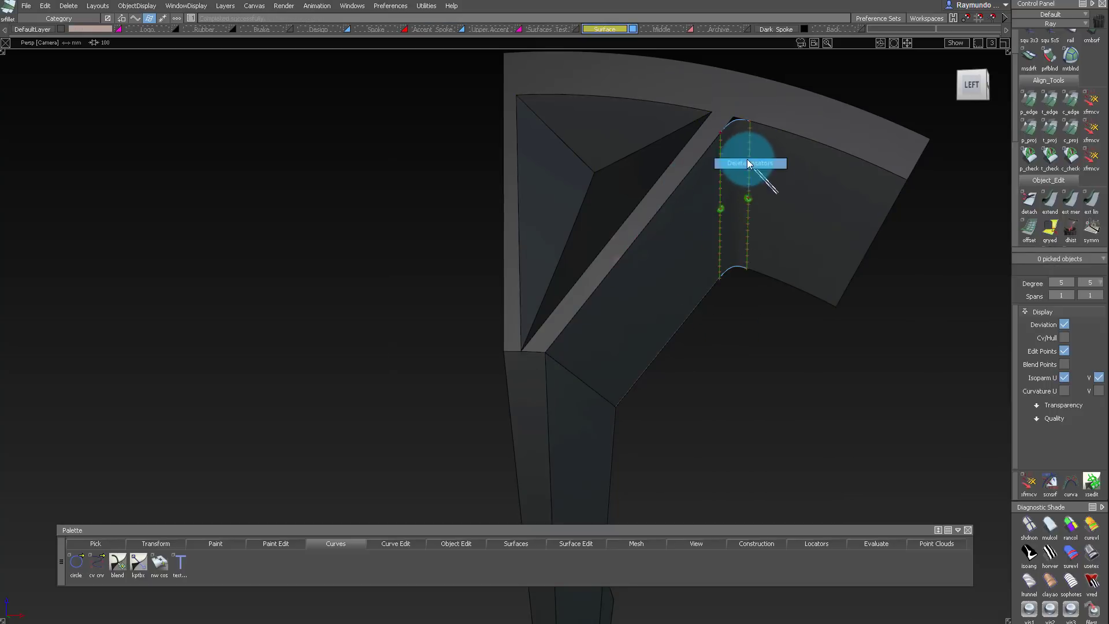
right_click_drag(728, 173, 641, 199, "alt+shift")
mouse_move(641, 199)
left_mouse_down("alt+shift")
mouse_move(596, 213)
mouse_move(646, 196)
left_mouse_up("alt+shift")
Assign the upper spoke and rim surfaces to the Dark Spoke layer and change that layer's colour to light grey
left_click_drag(755, 148, 742, 194, "ctrl+shift")
left_click_drag(681, 175, 747, 230)
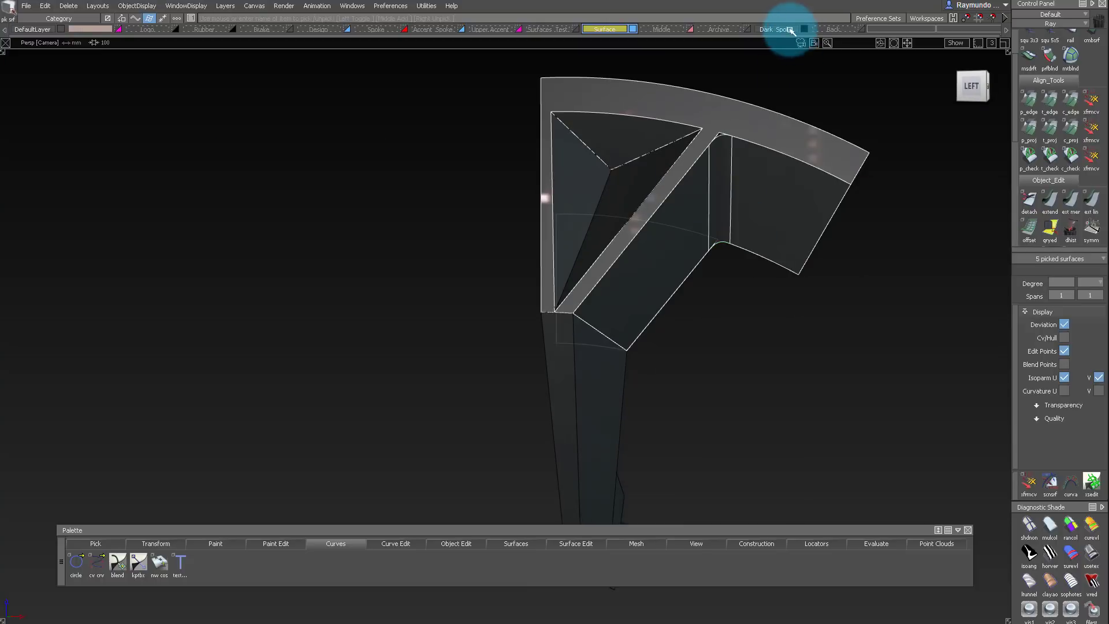
left_click(799, 28)
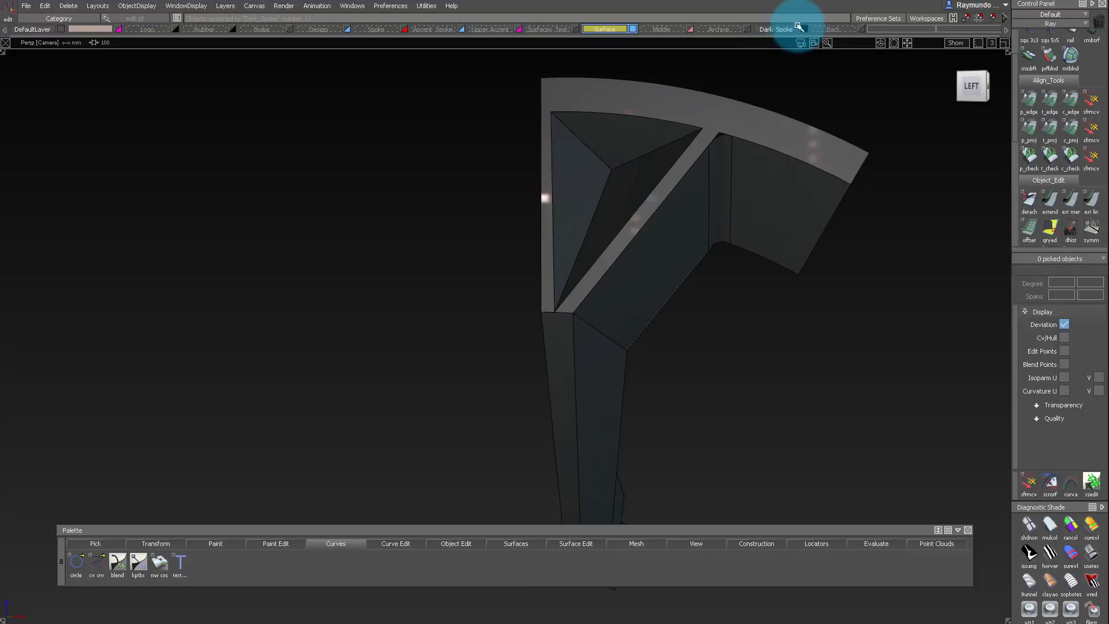
right_click_drag(797, 28, 824, 26)
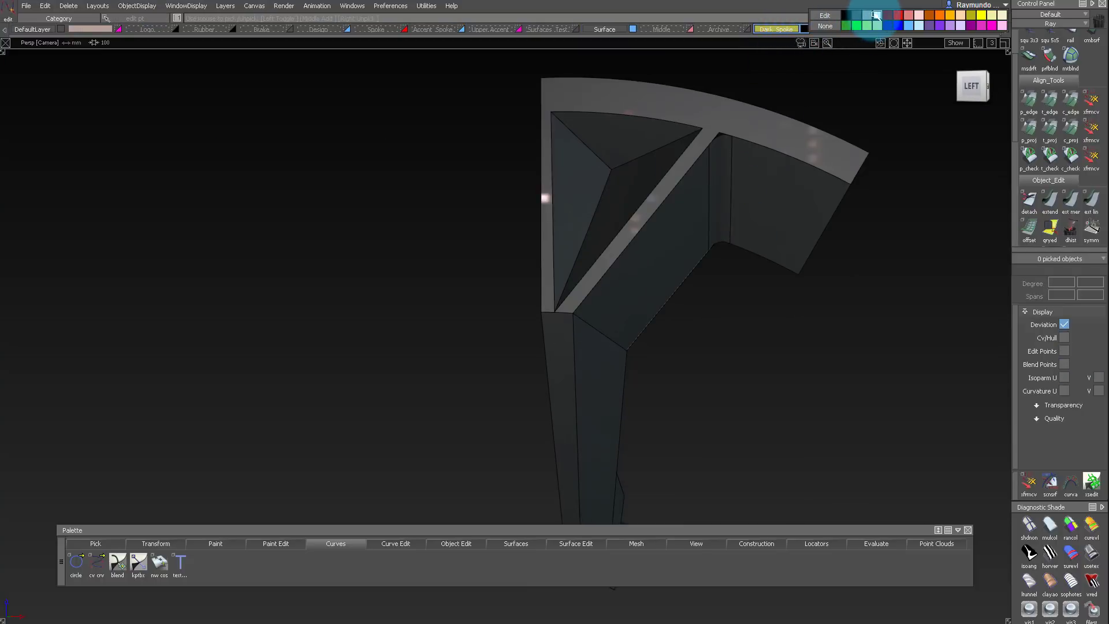
left_click(869, 16)
Fillet the upper and lower spoke side faces at their bend with a G2 chord fillet, chordal length 10
left_click_drag(674, 178, 597, 375, "alt+shift")
key("ctrl+shift+p")
left_click_drag(645, 255, 601, 329, "alt+shift")
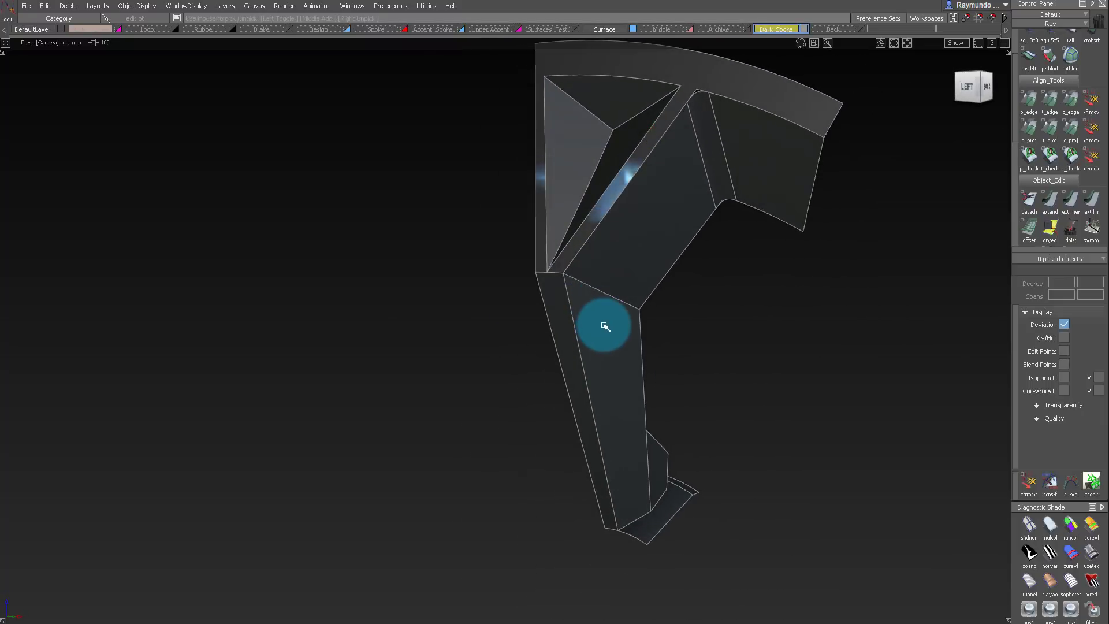
key("f")
left_click(611, 317)
right_click_drag(591, 264, 627, 265, "alt+shift")
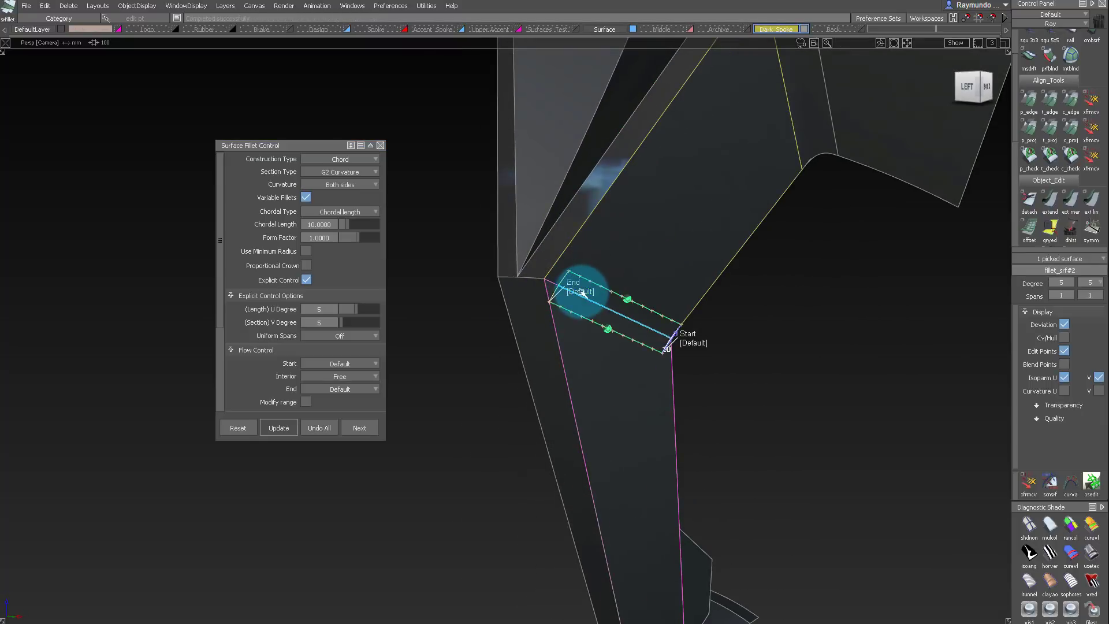
left_click(692, 339)
right_click_drag(738, 269, 713, 300, "alt+shift")
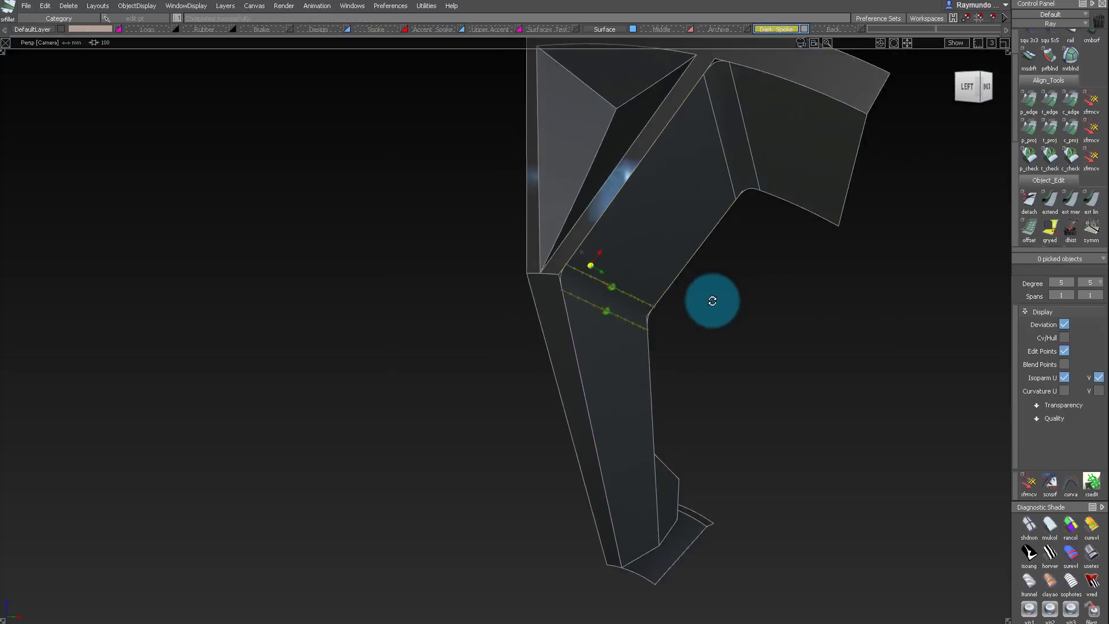
Close the gap between the angled face at the spoke's inner end and the hub with a square surface, using a straight boundary curve
left_click_drag(713, 300, 579, 306, "alt+shift")
mouse_move(589, 309)
left_mouse_down("ctrl+shift")
mouse_move(626, 253)
mouse_move(460, 193)
mouse_move(450, 254)
mouse_move(330, 225)
mouse_move(514, 233)
mouse_move(588, 269)
left_mouse_up("ctrl+shift")
left_click_drag(663, 356, 589, 399, "alt+shift")
left_click(748, 478, "alt+shift")
left_click_drag(745, 476, 598, 444, "alt+shift")
middle_click_drag(712, 408, 693, 402, "alt+shift")
left_click_drag(693, 402, 821, 509, "alt+shift")
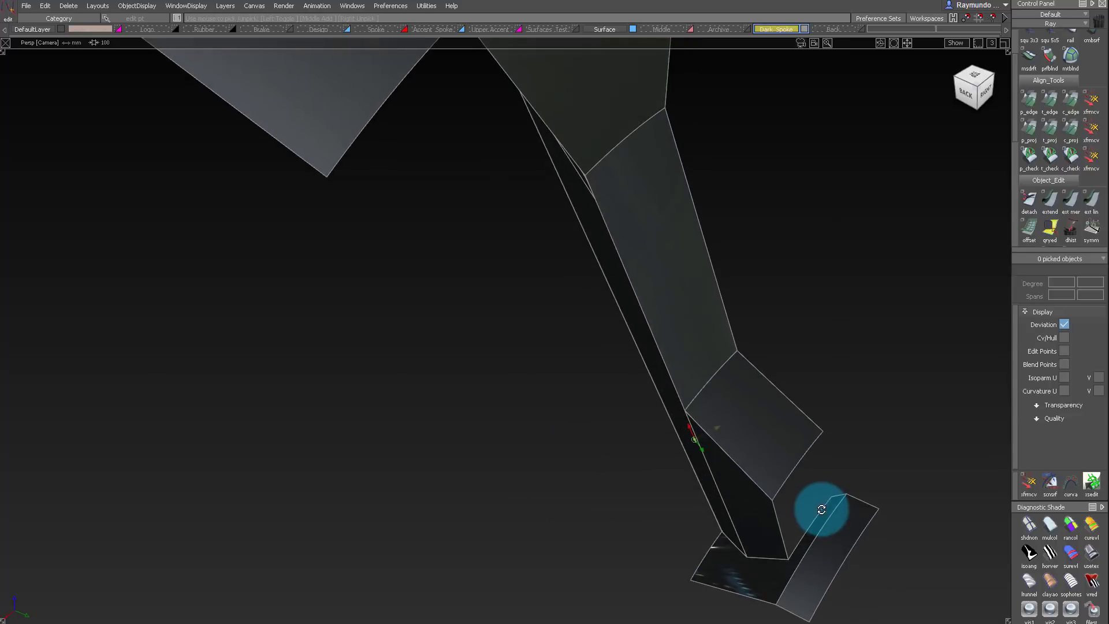
left_click(820, 512)
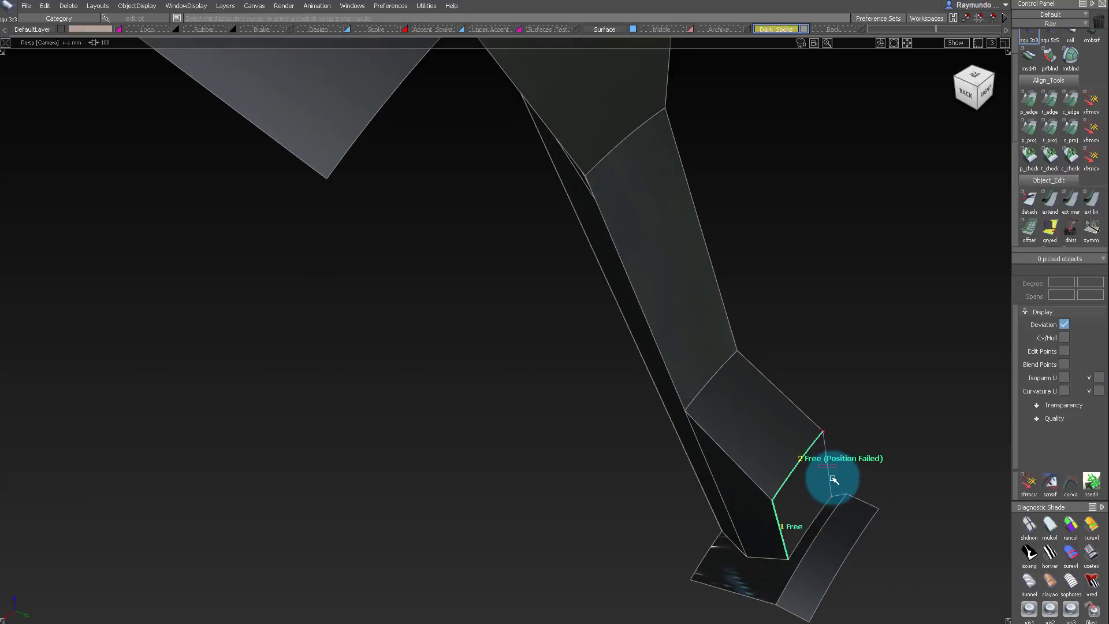
mouse_move(795, 507)
left_mouse_down("alt+shift")
mouse_move(738, 376)
mouse_move(764, 391)
mouse_move(808, 502)
left_mouse_up("alt+shift")
left_click(801, 557)
key("Delete")
key("Return")
Delete the straight helper curve along the side edge of the new surface above the hub
left_click_drag(794, 422, 878, 505, "ctrl+shift")
left_click(872, 500)
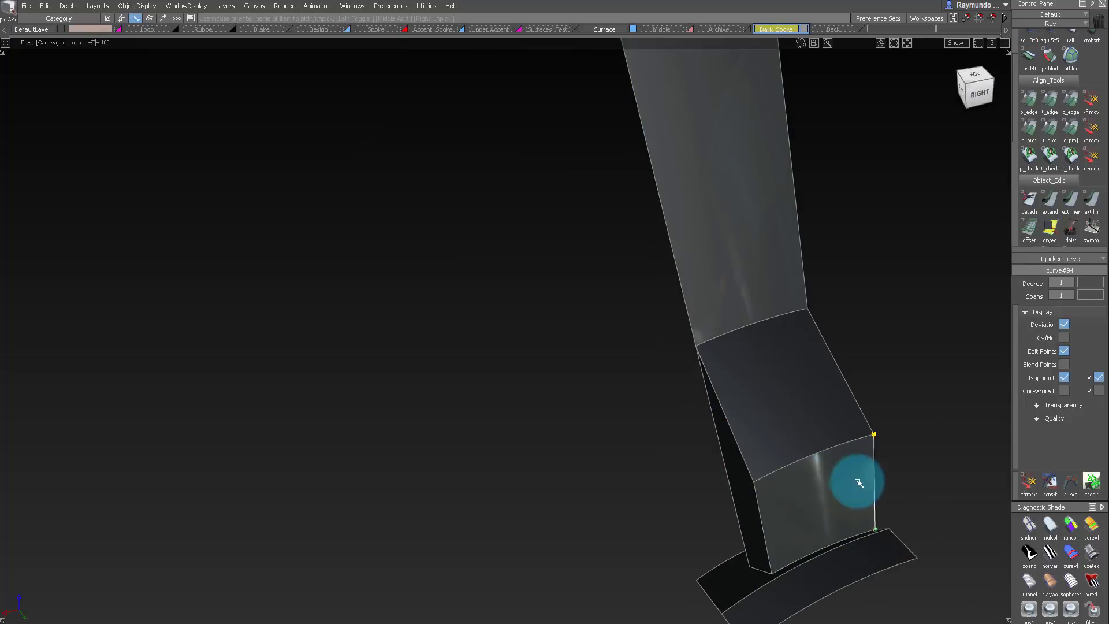
right_click_drag(859, 482, 841, 467, "alt+shift")
key("Delete")
key("Return")
Fillet the angled inner spoke face and the new end surface with a G2 chord fillet of length 10, aligning both ends to the edges
left_click_drag(695, 433, 820, 389, "alt+shift")
mouse_move(820, 390)
right_mouse_down("alt+shift")
mouse_move(809, 399)
mouse_move(824, 390)
right_mouse_up("alt+shift")
left_click_drag(841, 501, 848, 429, "ctrl+shift")
right_click_drag(802, 489, 801, 503, "ctrl+shift")
left_click(800, 503)
left_click(760, 416)
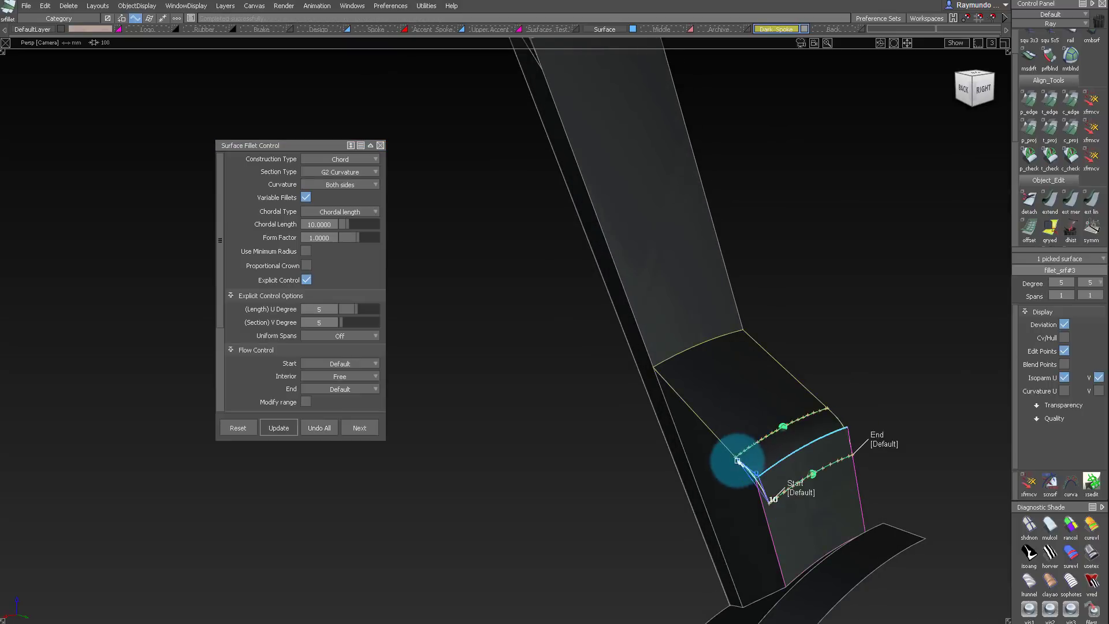
left_click(889, 449)
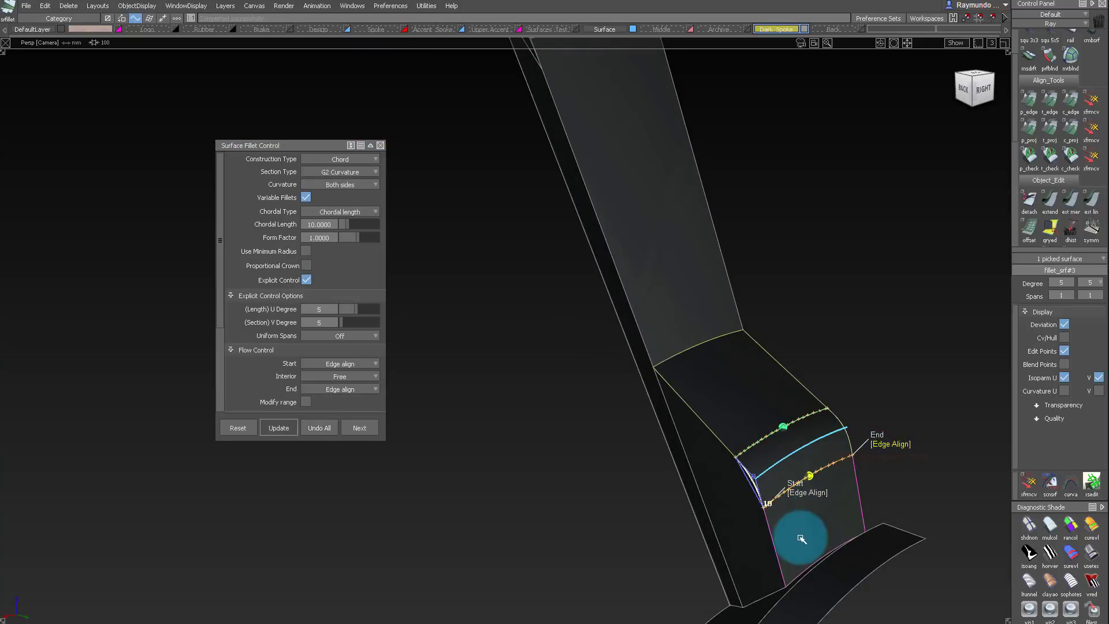
left_click_drag(794, 409, 792, 468, "alt+shift")
left_click_drag(792, 470, 799, 413, "ctrl+shift")
Project the new fillet's side edge onto the lower spoke side surface and trim that surface to it
left_click_drag(726, 410, 747, 481, "alt+shift")
left_click_drag(747, 482, 749, 485, "ctrl+shift")
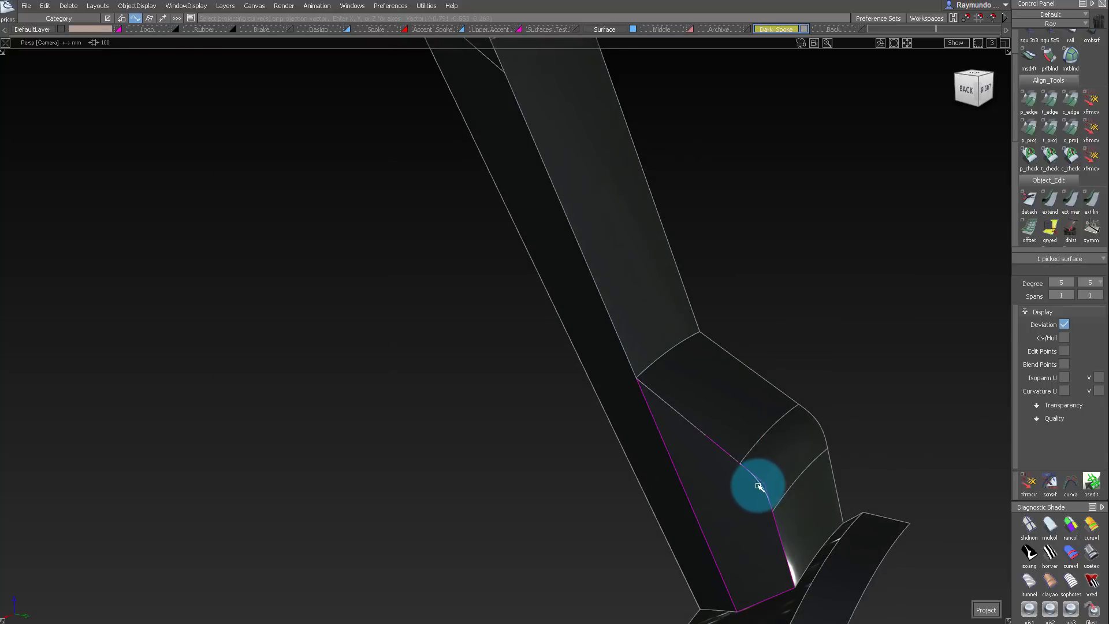
left_click(727, 495)
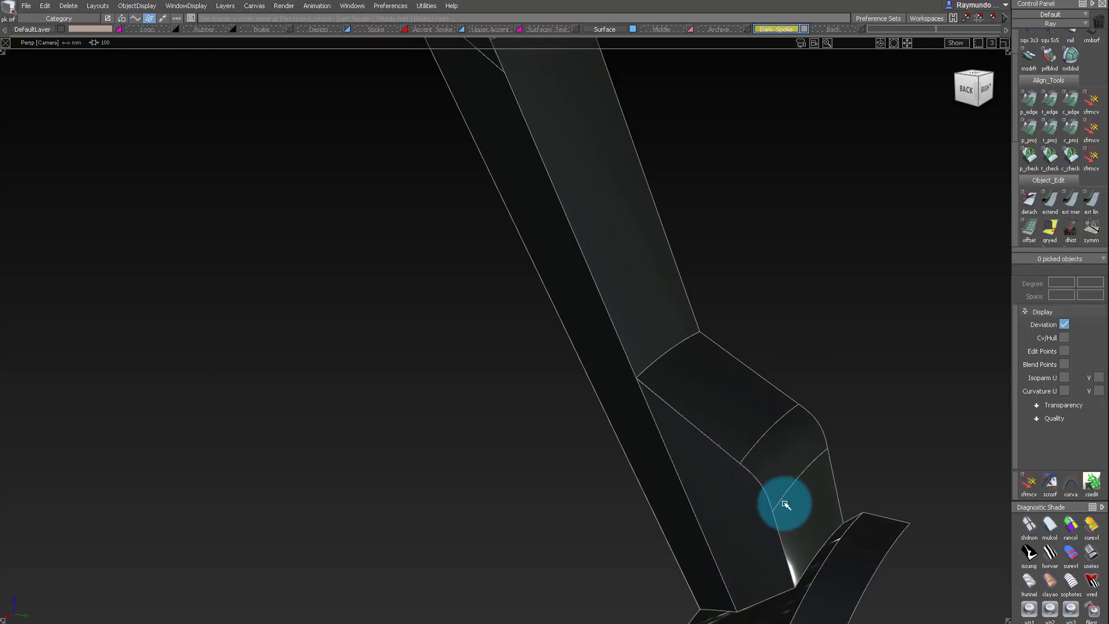
Fillet the triangular pocket's centreline-side wall and rim-side wall with a G2 chord fillet of length 10, with both ends edge-aligned
left_click_drag(786, 504, 829, 376, "alt+shift")
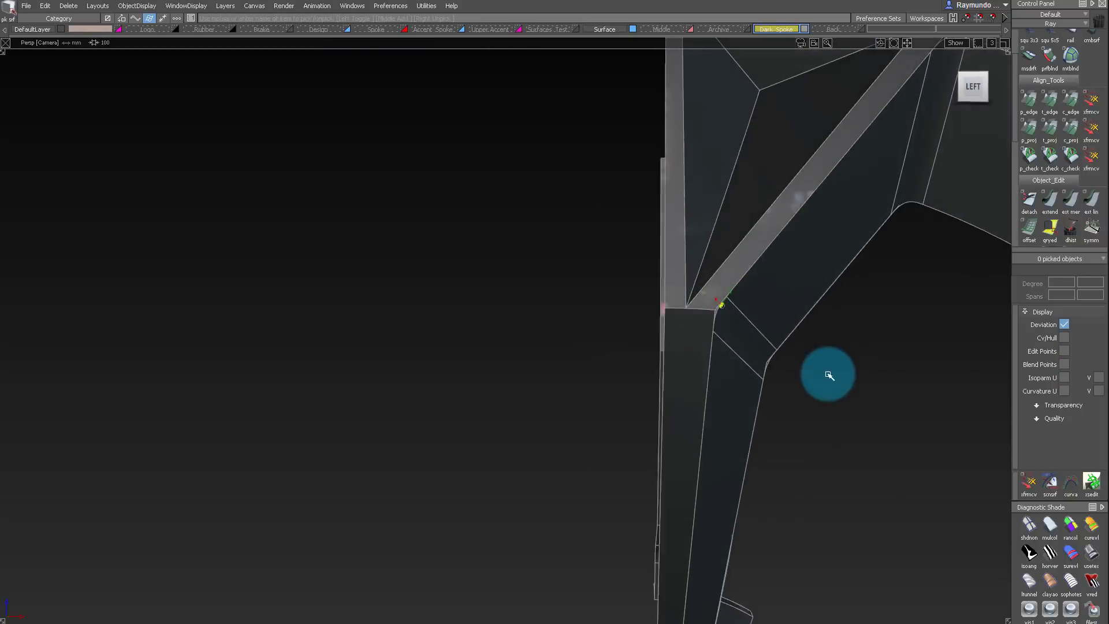
right_click_drag(830, 376, 683, 194, "alt+shift")
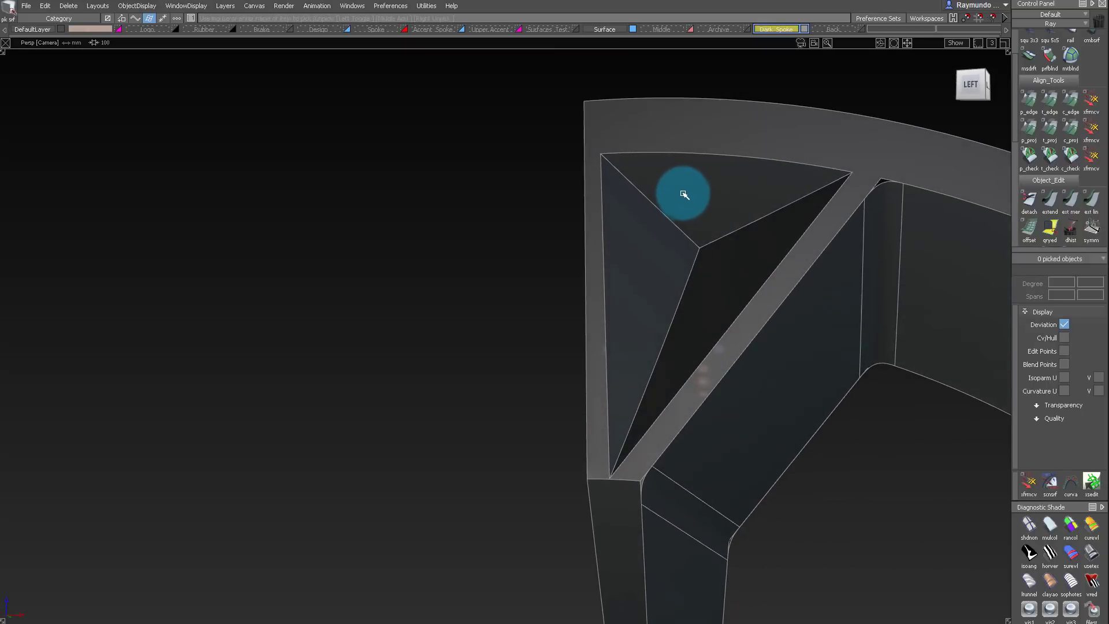
left_click(676, 185)
left_click(649, 235)
left_click_drag(705, 345, 728, 276, "ctrl+shift")
left_click_drag(751, 209, 680, 208, "ctrl+shift")
left_click(659, 153)
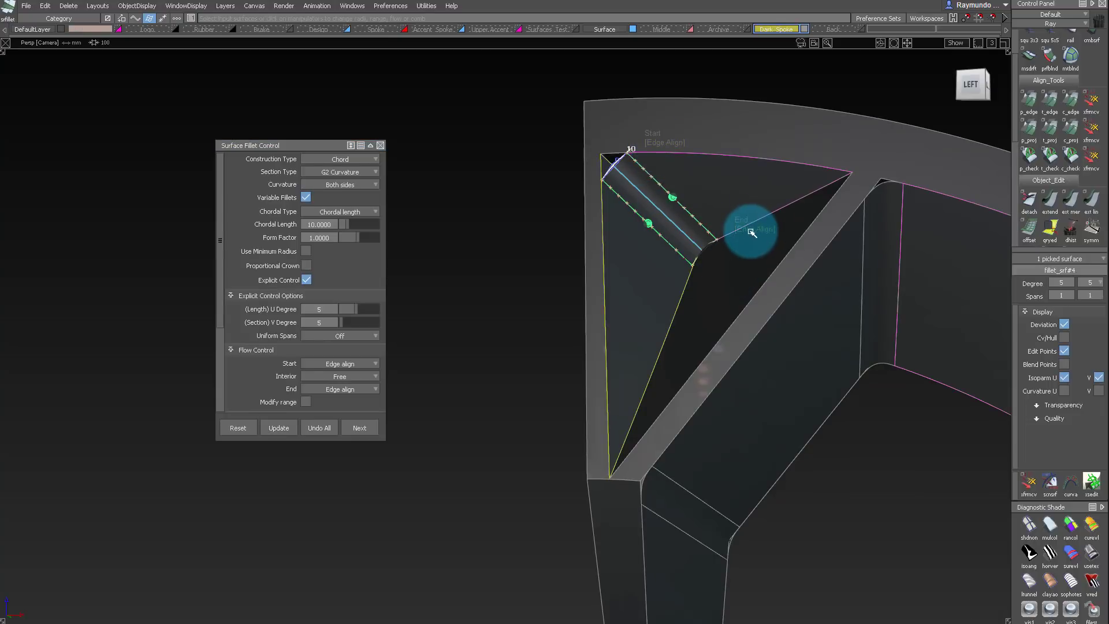
left_click_drag(730, 312, 703, 305, "ctrl+shift")
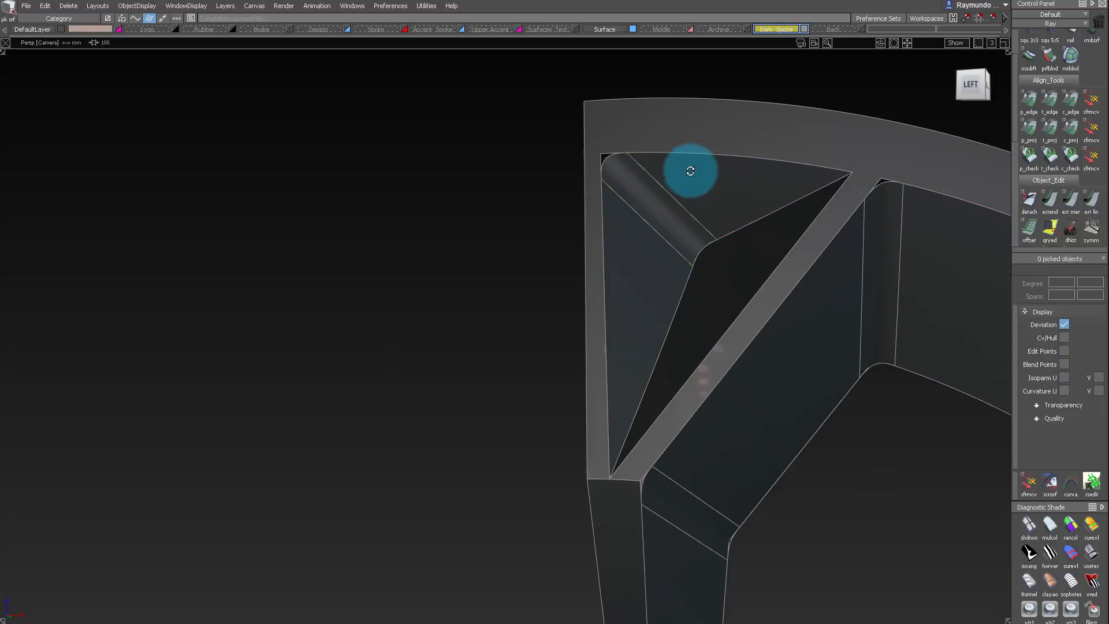
Fillet the pocket's rim-side and diagonal walls with a G2 chord fillet of length 10, edge-aligning the outer end and leaving the inner end default
left_click_drag(690, 171, 751, 217, "alt+shift")
left_click(759, 254)
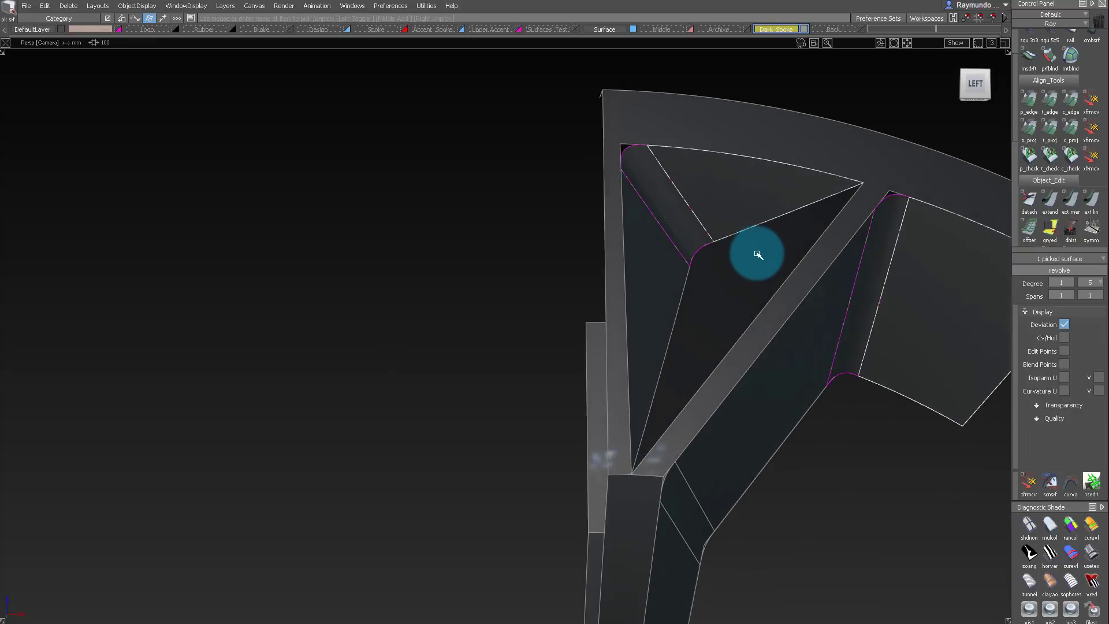
left_click_drag(742, 293, 695, 305, "ctrl+shift")
left_click_drag(696, 304, 680, 328, "alt+shift")
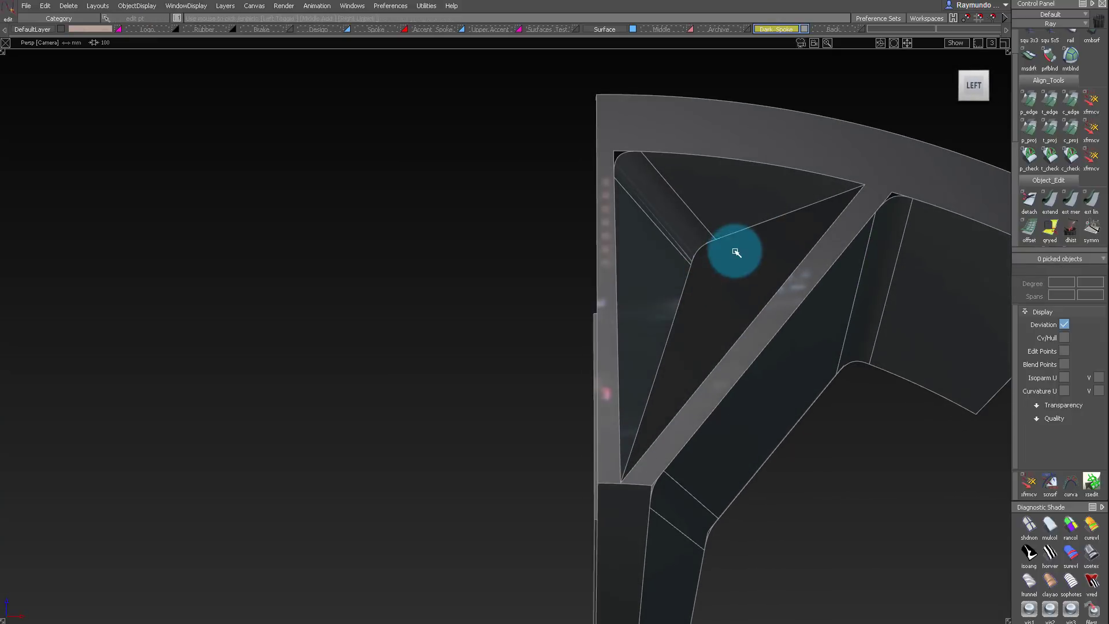
left_click(743, 254)
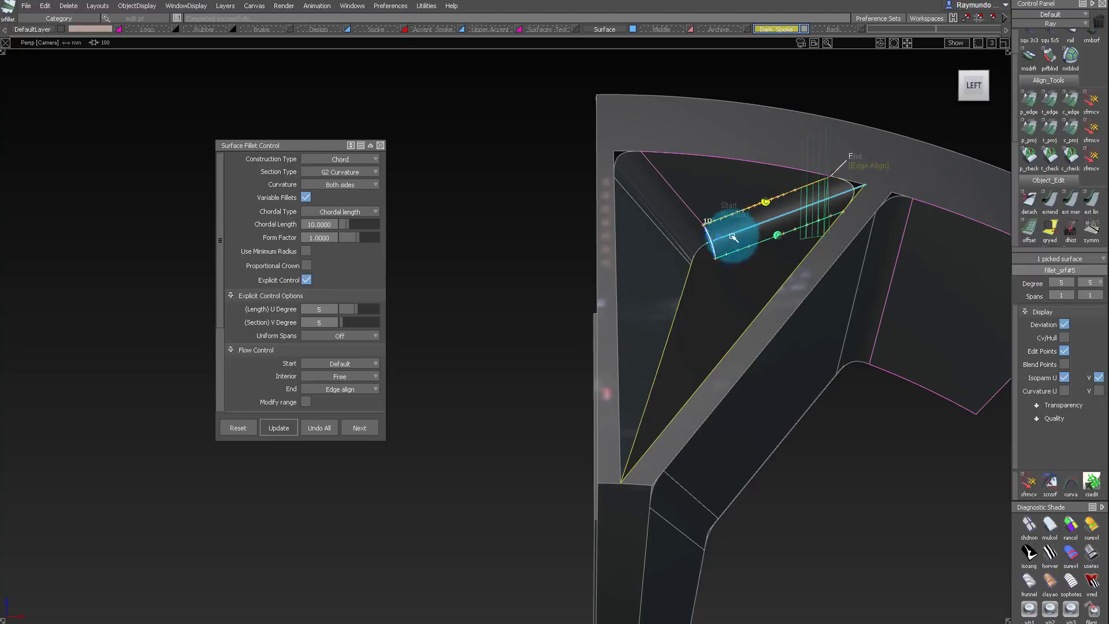
left_click(732, 271)
Fillet the pocket's centreline-side and diagonal walls with a G2 chord fillet of length 10, edge-aligning the end at the narrow tip
left_click_drag(719, 173, 656, 205, "alt+shift")
left_click(639, 317)
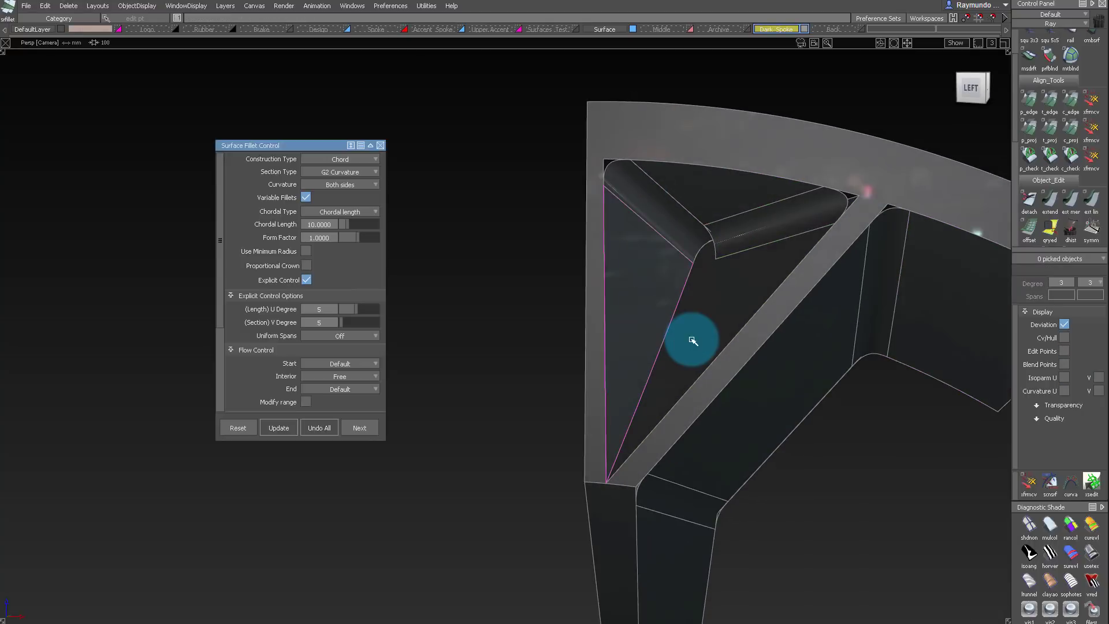
left_click(692, 340)
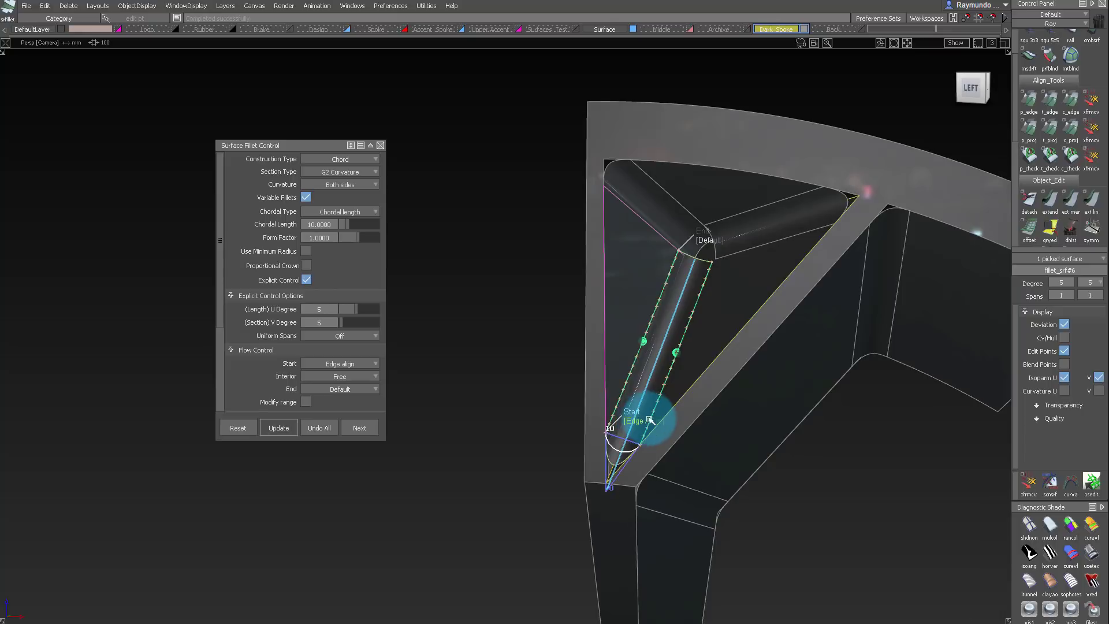
left_click_drag(699, 268, 679, 248, "alt+shift")
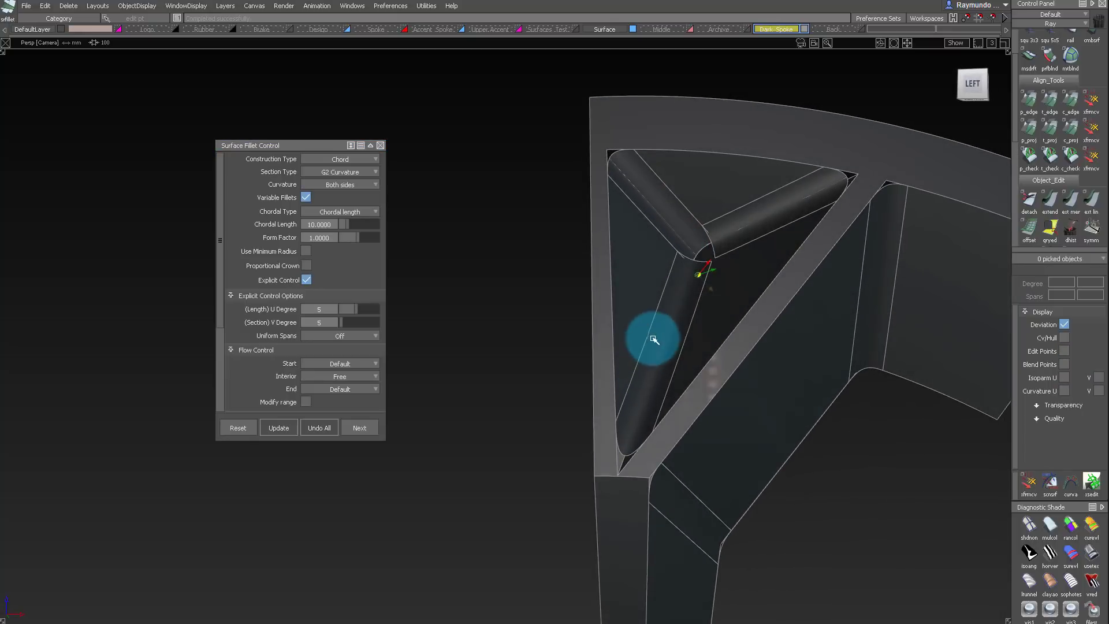
Examine the three pocket fillets, their meeting corner and the lower spoke from several angles
mouse_move(653, 339)
left_mouse_down("alt+shift")
mouse_move(690, 344)
mouse_move(564, 426)
mouse_move(699, 302)
mouse_move(724, 316)
mouse_move(604, 381)
mouse_move(658, 324)
mouse_move(644, 349)
mouse_move(752, 284)
mouse_move(765, 356)
mouse_move(653, 369)
mouse_move(670, 432)
left_mouse_up("alt+shift")
mouse_move(671, 432)
right_mouse_down("alt+shift")
mouse_move(618, 502)
mouse_move(661, 411)
right_mouse_up("alt+shift")
left_click_drag(661, 410, 690, 334, "alt+shift")
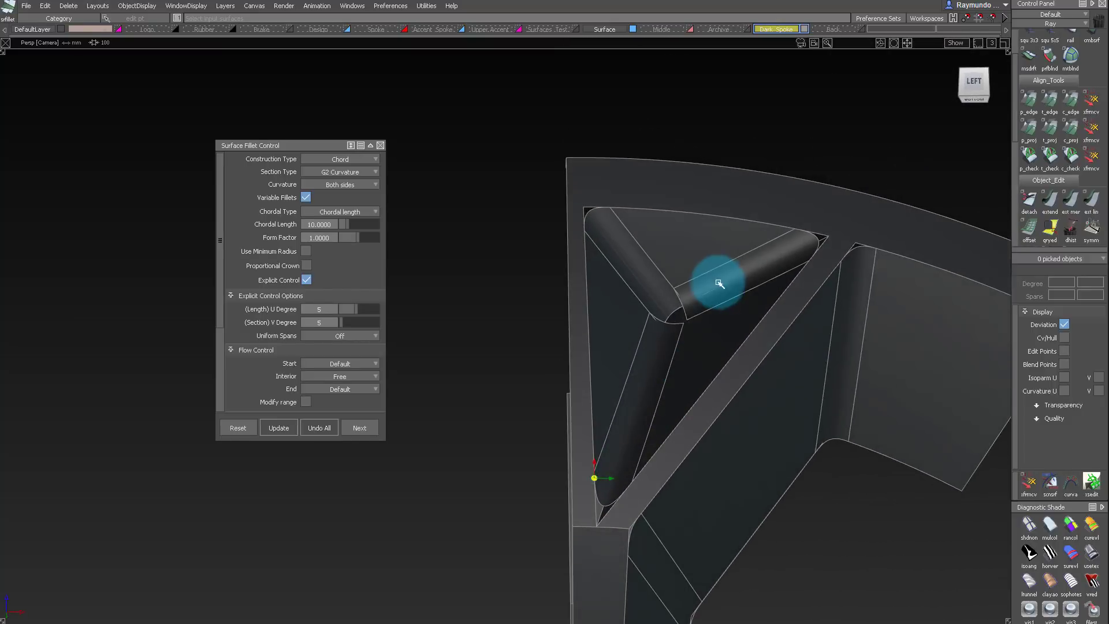
mouse_move(717, 283)
right_mouse_down("alt+shift")
mouse_move(742, 379)
mouse_move(648, 401)
right_mouse_up("alt+shift")
mouse_move(649, 401)
left_mouse_down("alt+shift")
mouse_move(673, 317)
mouse_move(589, 364)
mouse_move(646, 262)
mouse_move(735, 198)
mouse_move(733, 174)
mouse_move(651, 325)
left_mouse_up("alt+shift")
left_click_drag(669, 392, 628, 425, "alt+shift")
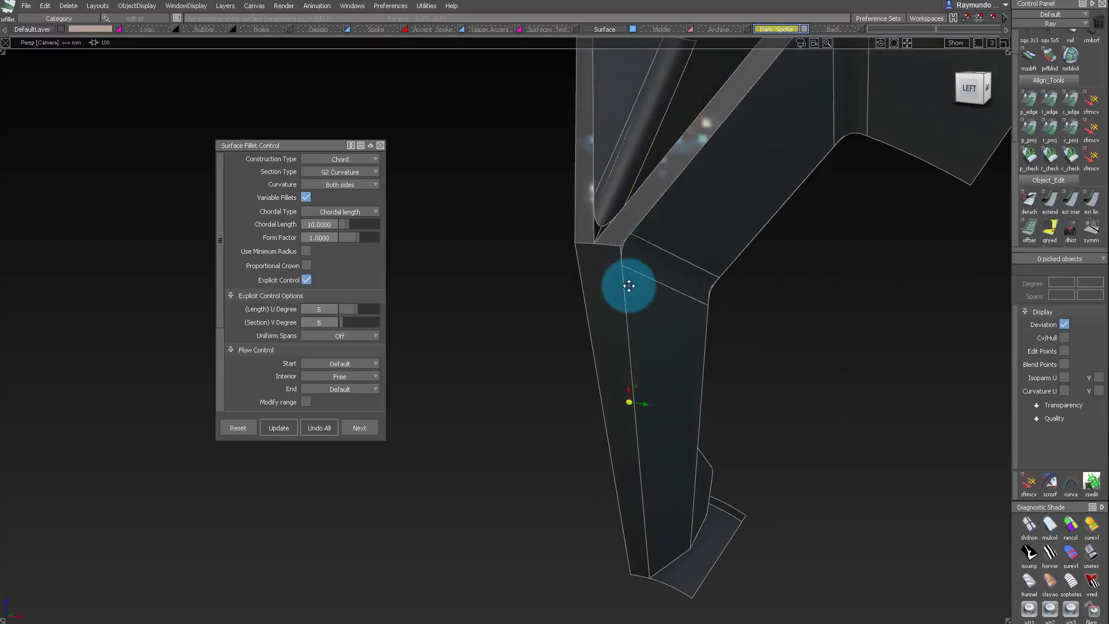
left_click_drag(629, 286, 754, 178, "alt+shift")
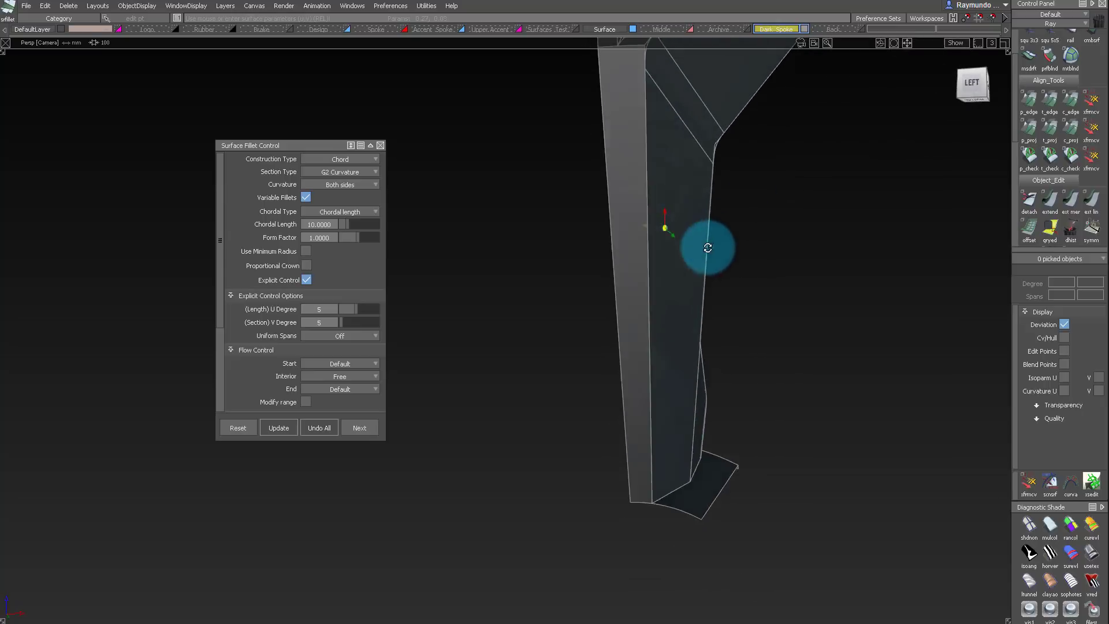
middle_click_drag(669, 271, 649, 305, "alt+shift")
left_click_drag(649, 305, 611, 248, "alt+shift")
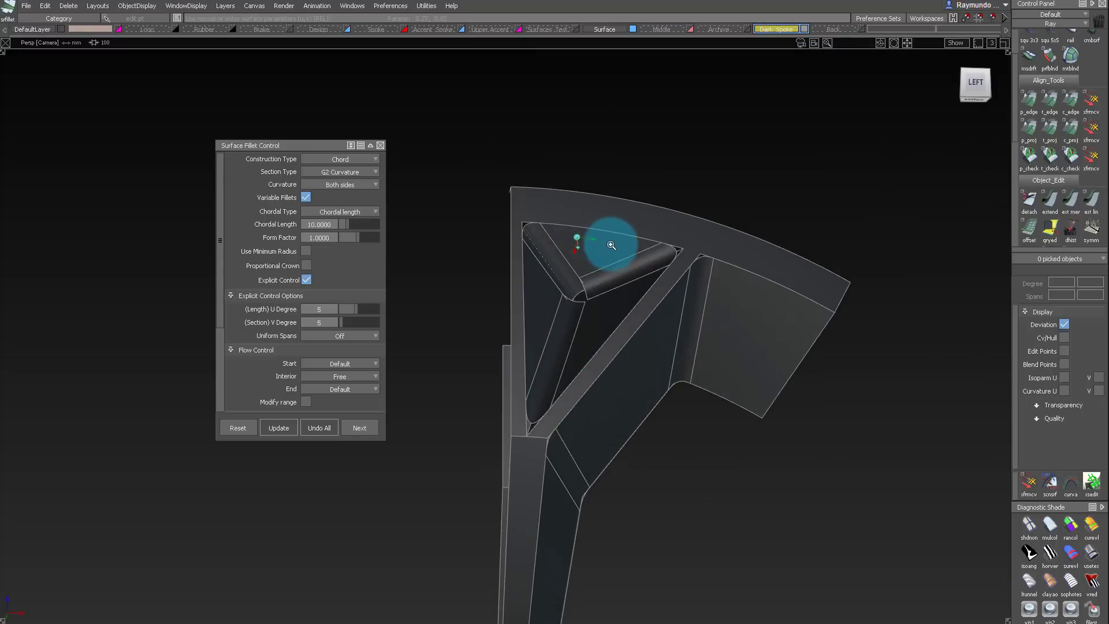
right_click_drag(612, 248, 594, 310, "alt+shift")
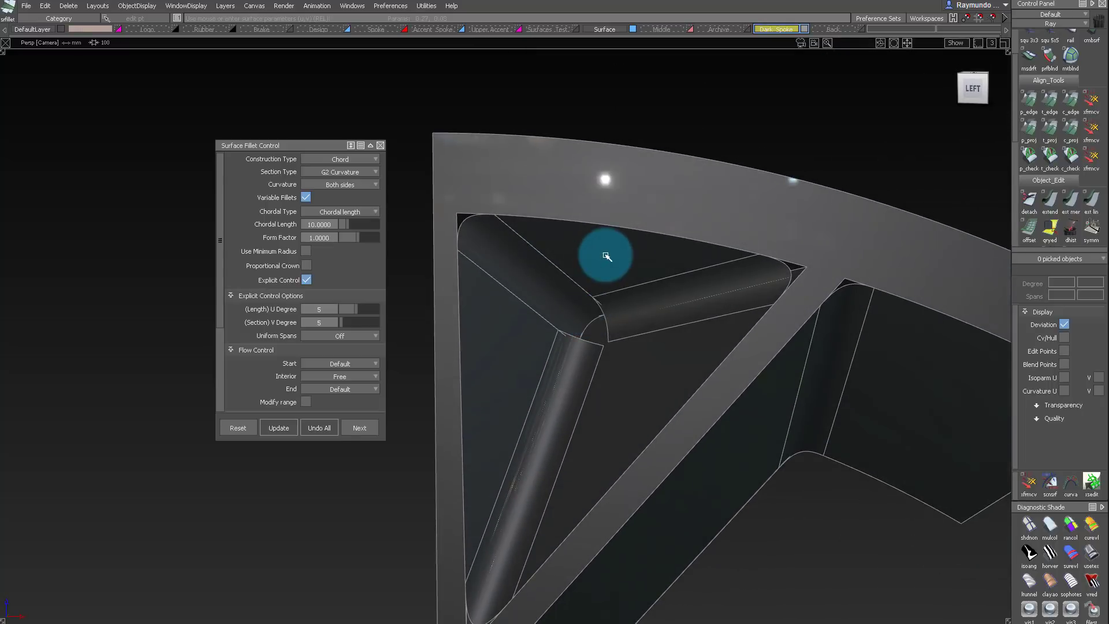
Isolate the pocket's wall and fillet surfaces, hiding the spoke's front and outer side surfaces
right_click_drag(607, 256, 623, 225, "alt+shift")
left_click_drag(623, 225, 589, 267, "alt+shift")
right_click_drag(589, 268, 652, 252, "alt+shift")
left_click_drag(652, 253, 652, 265, "alt+shift")
left_click_drag(652, 264, 651, 283, "ctrl+shift")
left_click(572, 273)
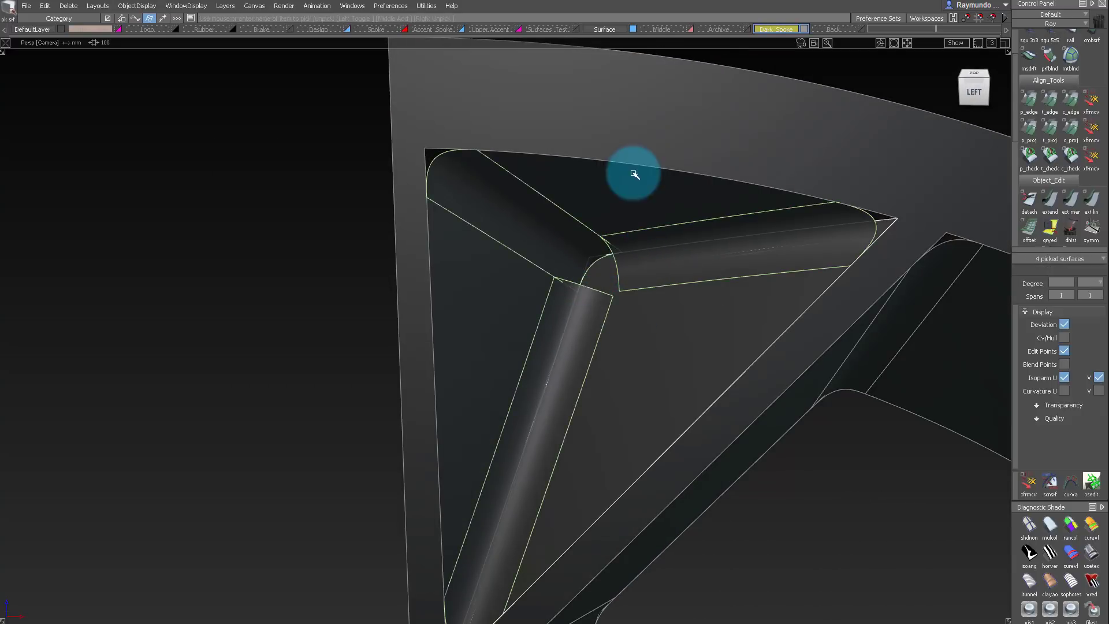
left_click_drag(514, 300, 508, 185, "alt+shift")
key("ctrl+z")
left_click_drag(596, 347, 596, 265, "ctrl+shift")
Draw two straight curves continuing the long edges of the centreline-to-rim fillet across the pocket's inner corner
right_click_drag(596, 266, 631, 260, "alt+shift")
left_click_drag(631, 260, 583, 306, "alt+shift")
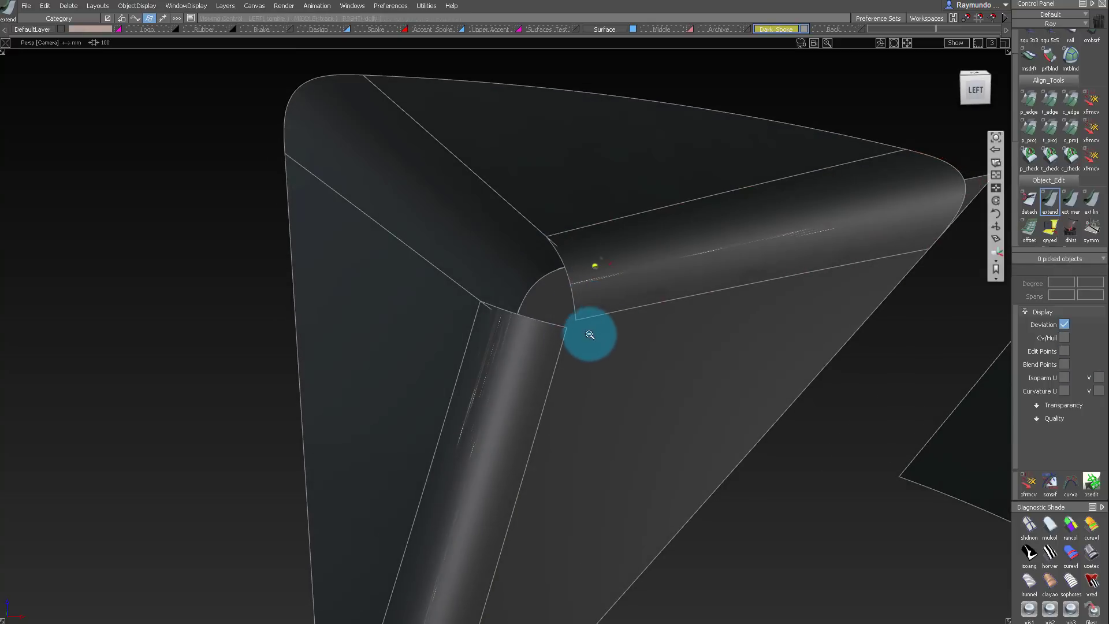
right_click_drag(590, 334, 629, 354, "alt+shift")
left_click_drag(629, 354, 557, 253, "alt+shift")
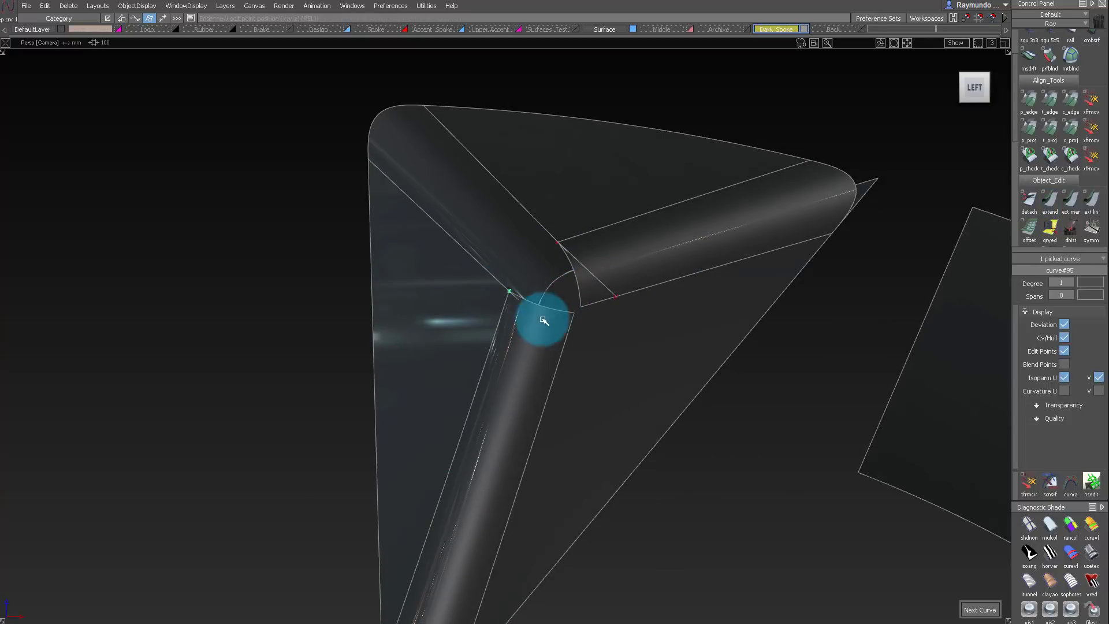
Extend the inner-corner ends of the other two pocket fillets past the straight guide curves
left_click_drag(569, 332, 565, 358, "alt+shift")
left_click_drag(567, 361, 561, 285, "ctrl+shift")
left_click(557, 302)
left_click_drag(615, 317, 620, 275, "ctrl+shift")
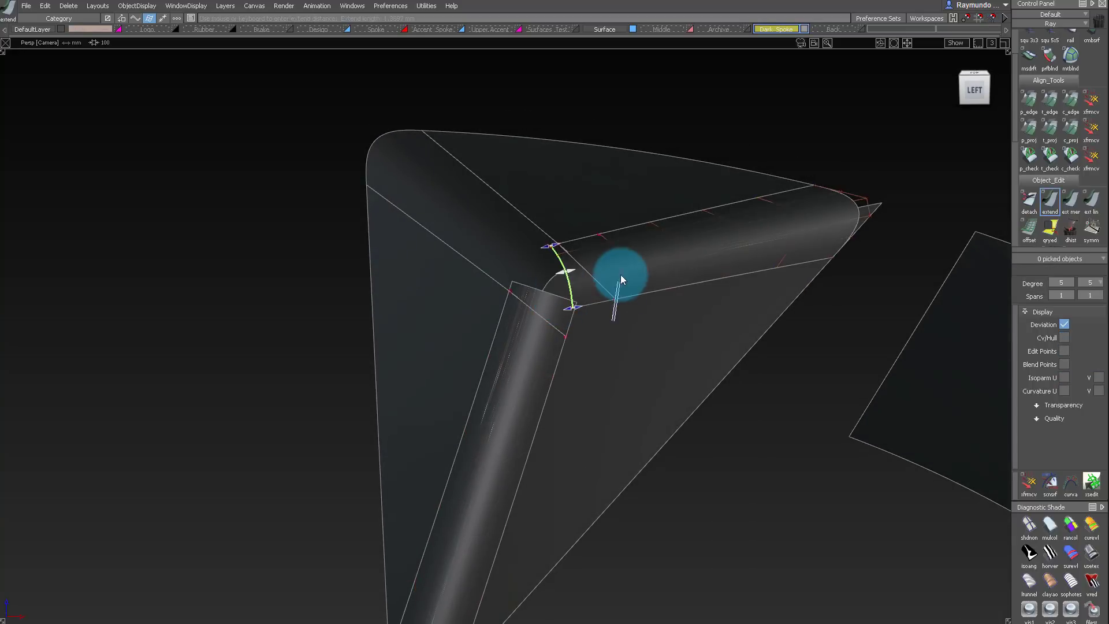
Project the two straight curves onto the extended pocket fillets and trim the fillet ends back to those lines
key("ctrl+p")
left_click(620, 275)
left_click(535, 313)
left_click(535, 312)
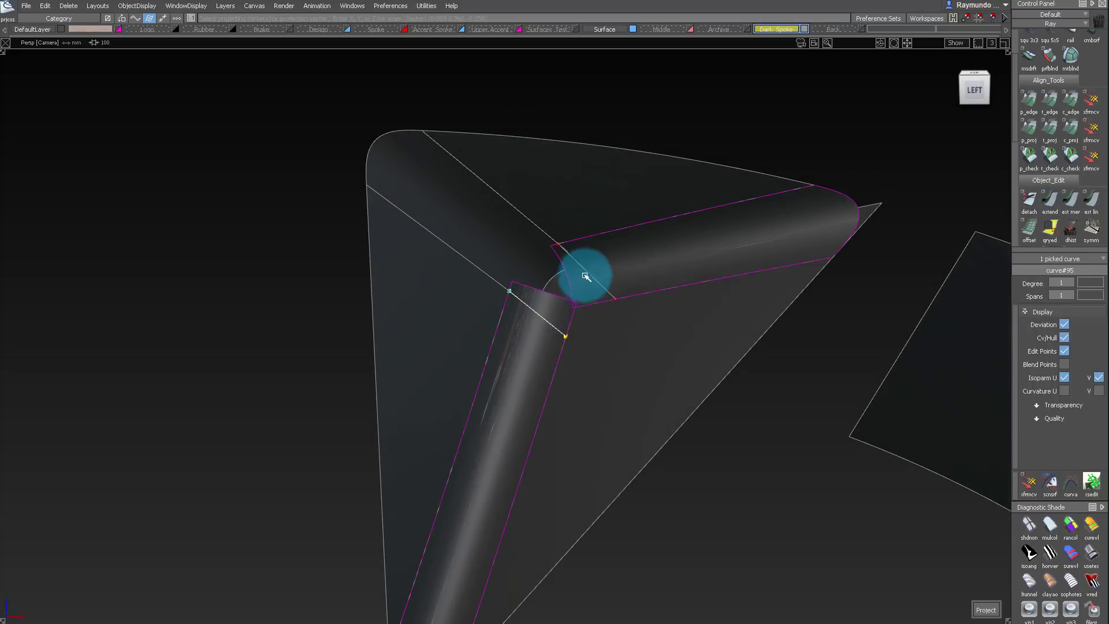
left_click(648, 260)
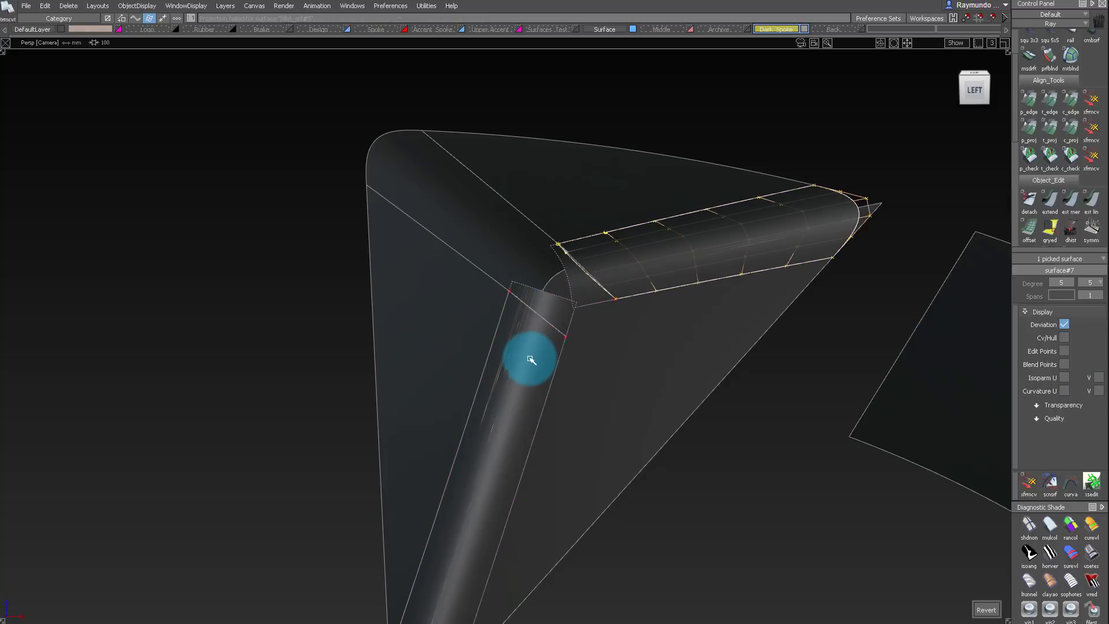
left_click(558, 278)
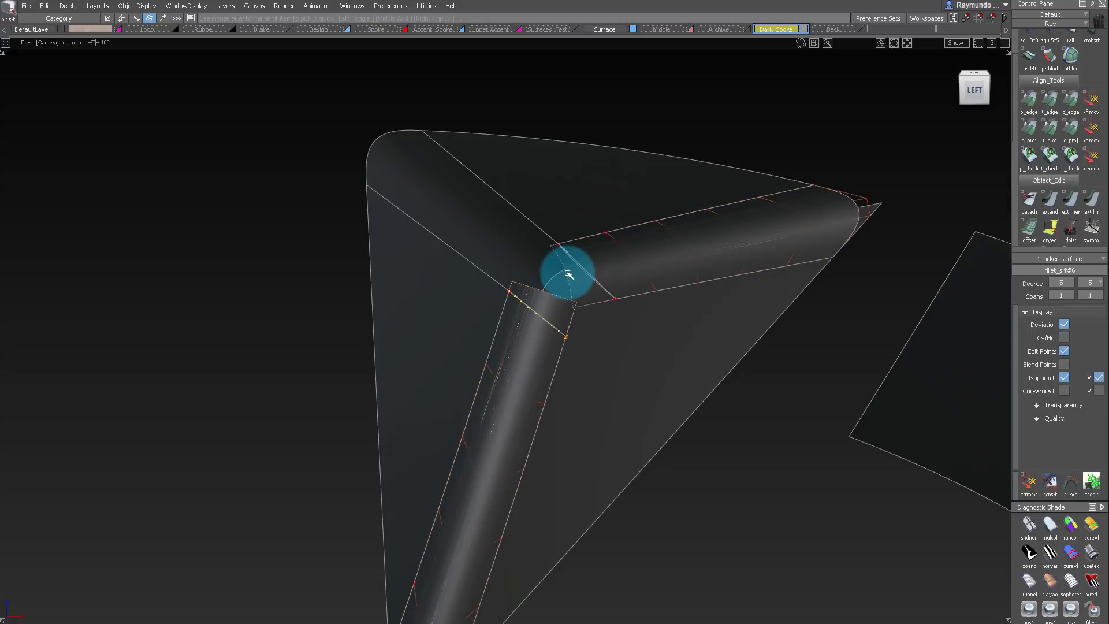
key("Delete")
Align the centreline-to-rim fillet to the adjoining pocket wall with G2 edge alignment, partial and explicit control on, position influence 1.0
left_click_drag(532, 200, 618, 270)
right_click_drag(619, 269, 589, 401, "ctrl+shift")
left_click_drag(589, 400, 583, 255, "ctrl+shift")
left_click(511, 210)
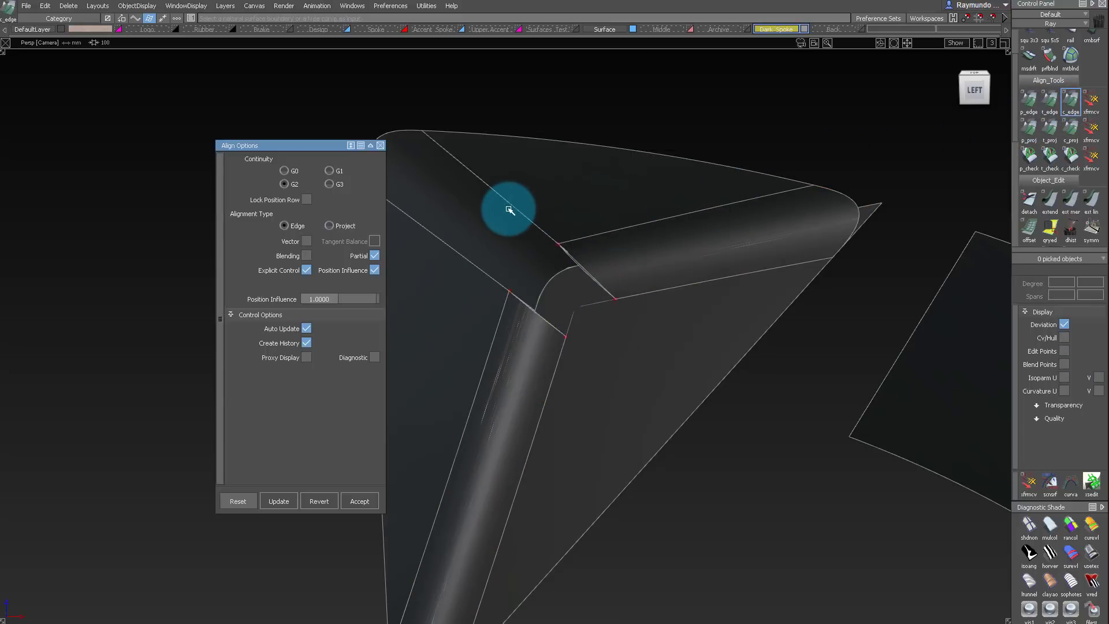
left_click(470, 265)
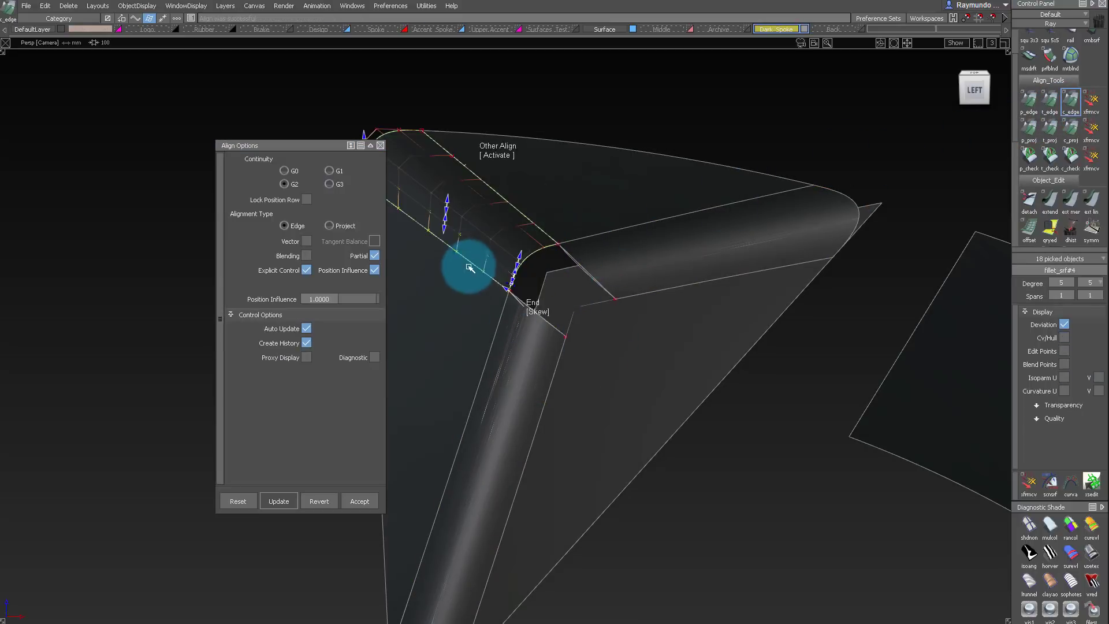
left_click(530, 310)
mouse_move(640, 288)
middle_mouse_down("alt+shift")
mouse_move(669, 292)
mouse_move(643, 285)
middle_mouse_up("alt+shift")
left_click_drag(593, 123, 581, 212, "ctrl+shift")
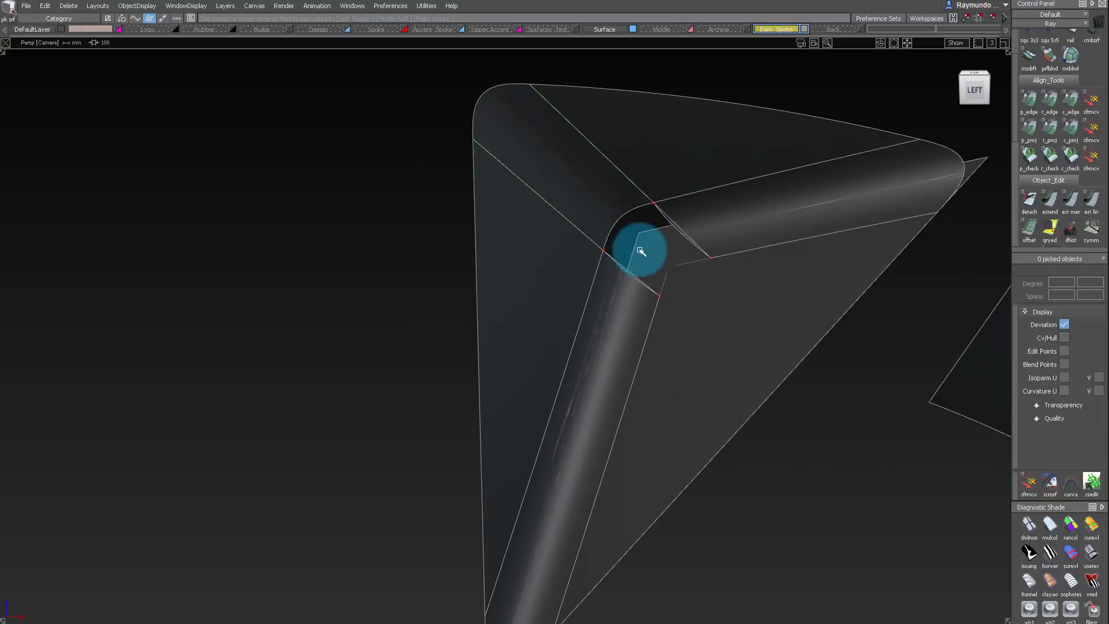
Align the outer long edges of the remaining two pocket fillets to their walls with G2 edge alignment, explicit control on and position influence 1.0
left_click_drag(683, 244, 743, 354, "ctrl+shift")
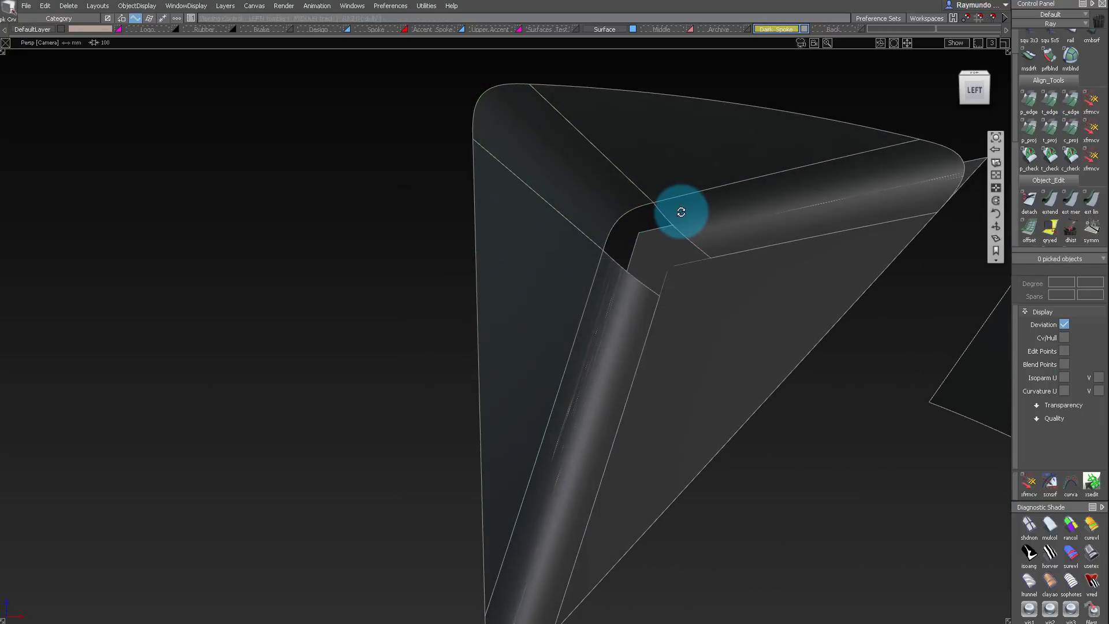
left_click_drag(681, 212, 666, 237, "alt+shift")
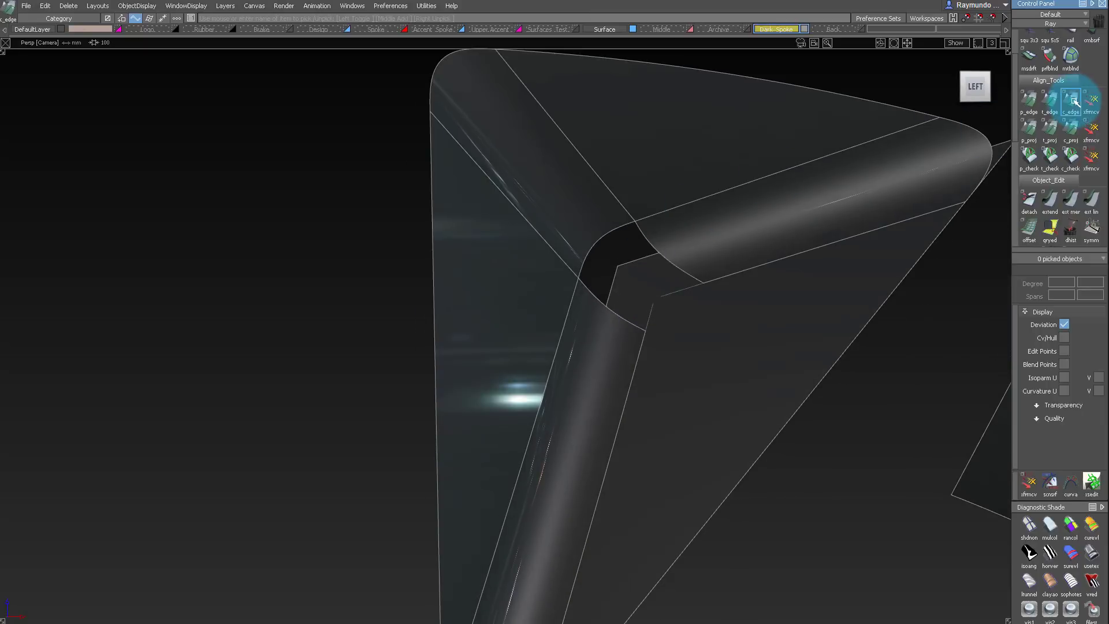
left_click(689, 205)
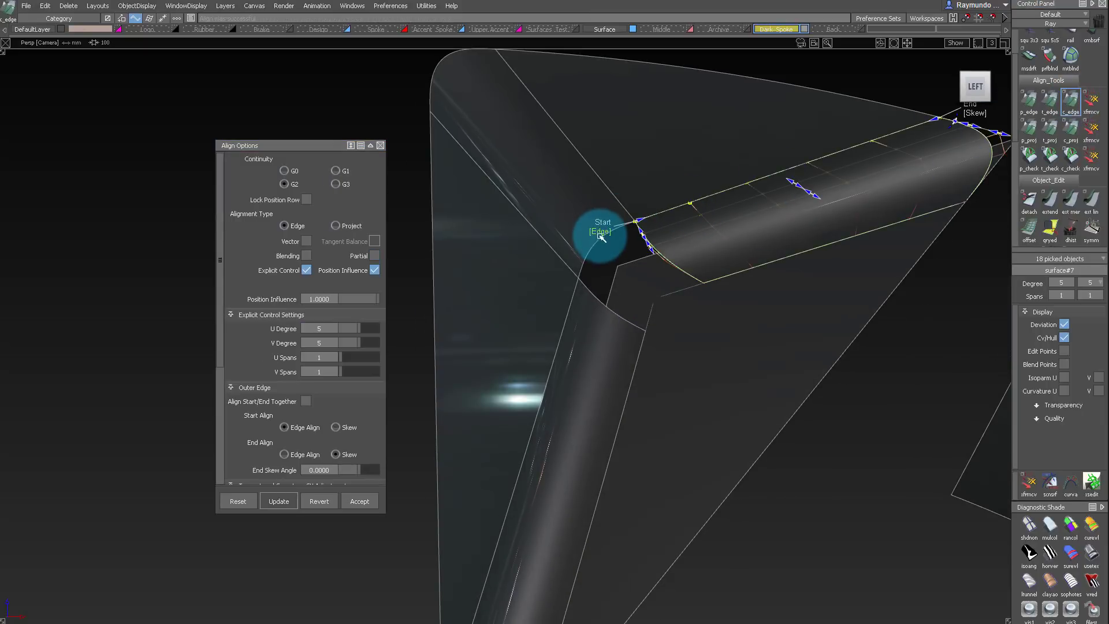
left_click_drag(636, 230, 550, 250, "alt+shift")
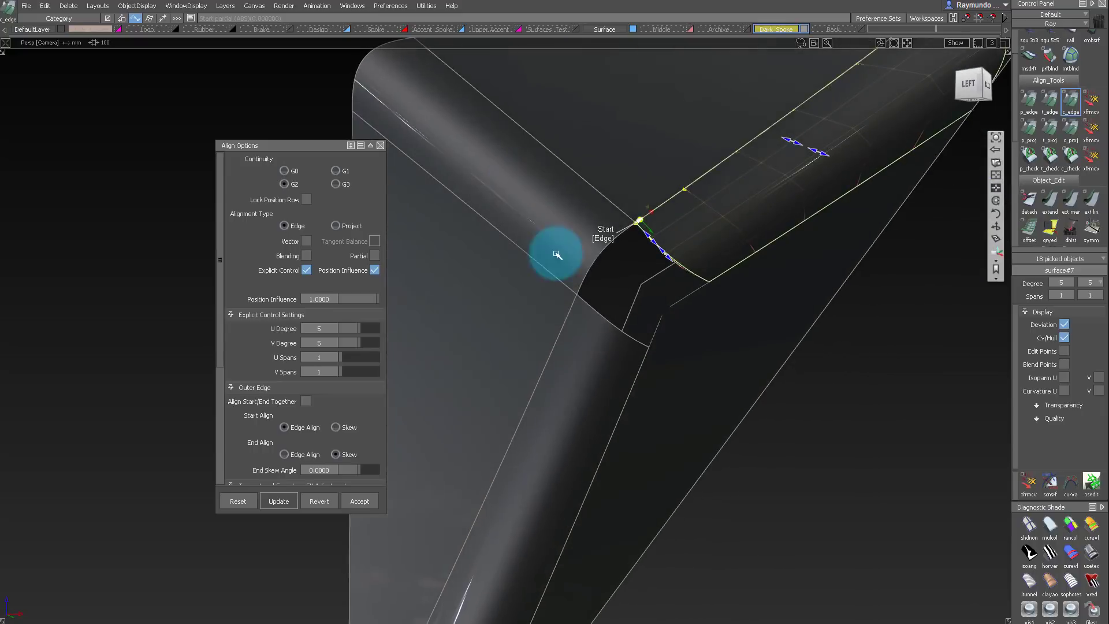
left_click(569, 299)
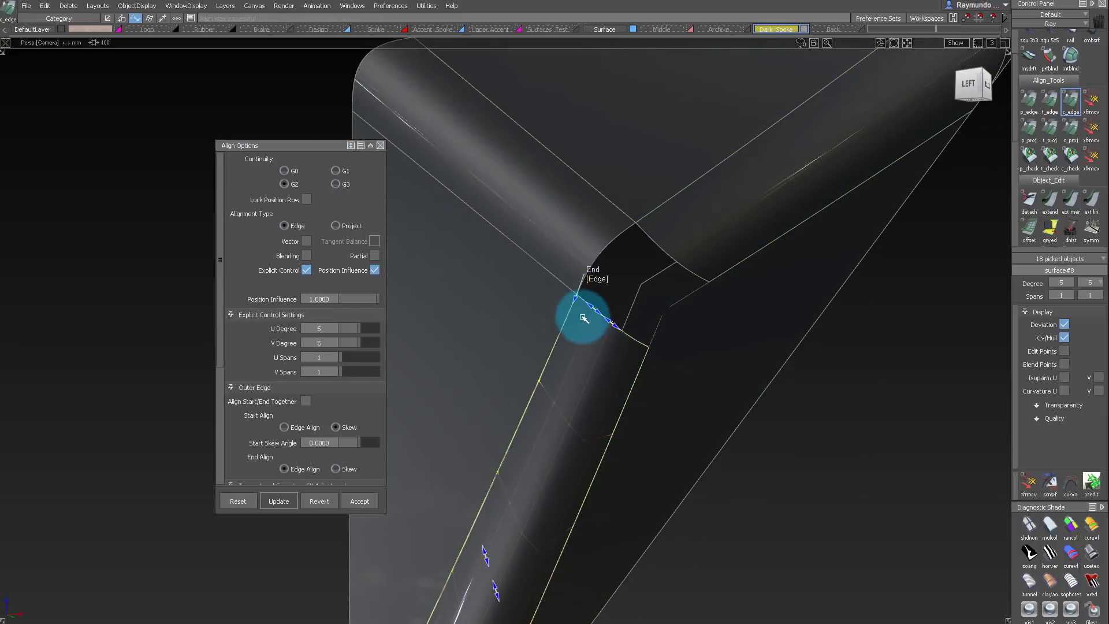
left_click_drag(582, 317, 547, 337, "alt+shift")
left_click_drag(590, 279, 570, 180, "ctrl+shift")
right_click_drag(737, 301, 649, 223, "ctrl+shift")
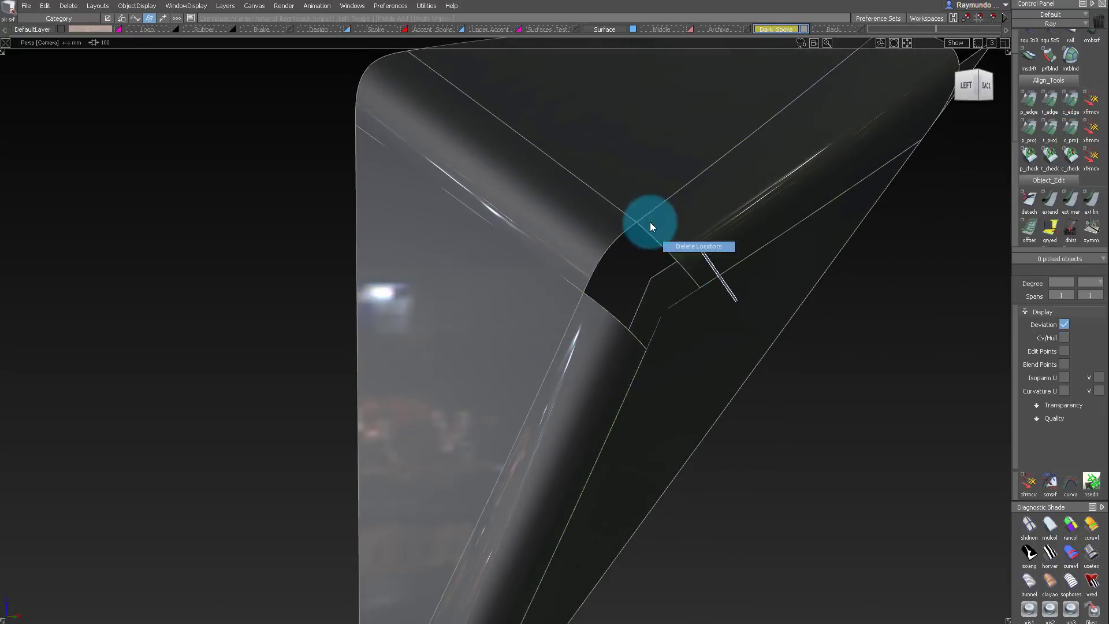
left_click_drag(650, 225, 703, 353, "alt+shift")
Create a blend curve across the pocket floor, linking the inner long edges of the two floor fillets at the corner
left_click(634, 322)
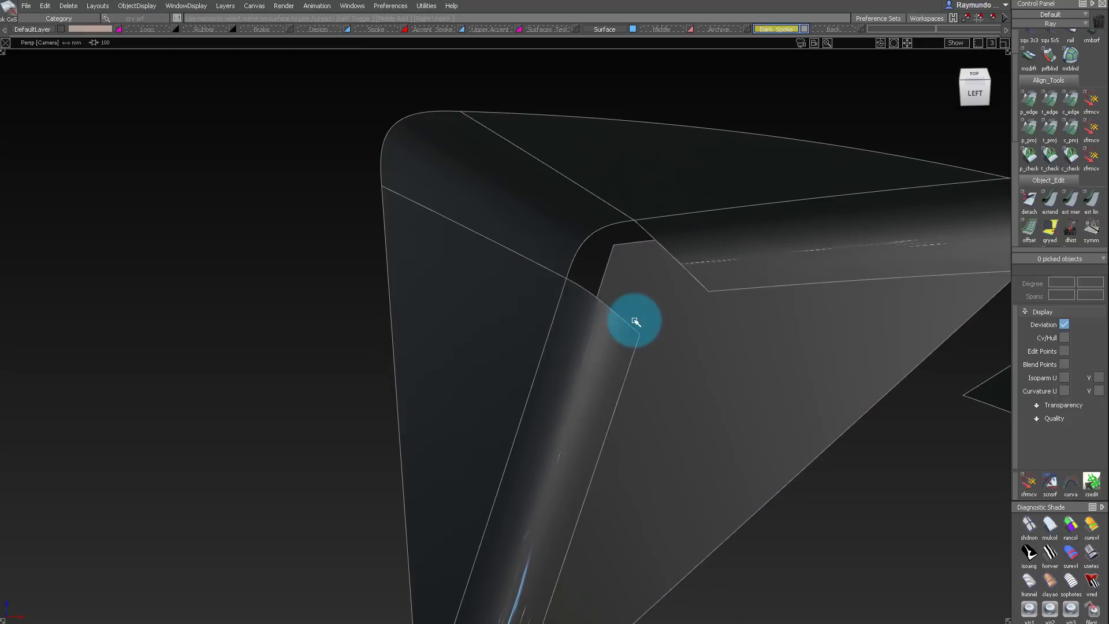
left_click_drag(634, 321, 635, 361, "alt+shift")
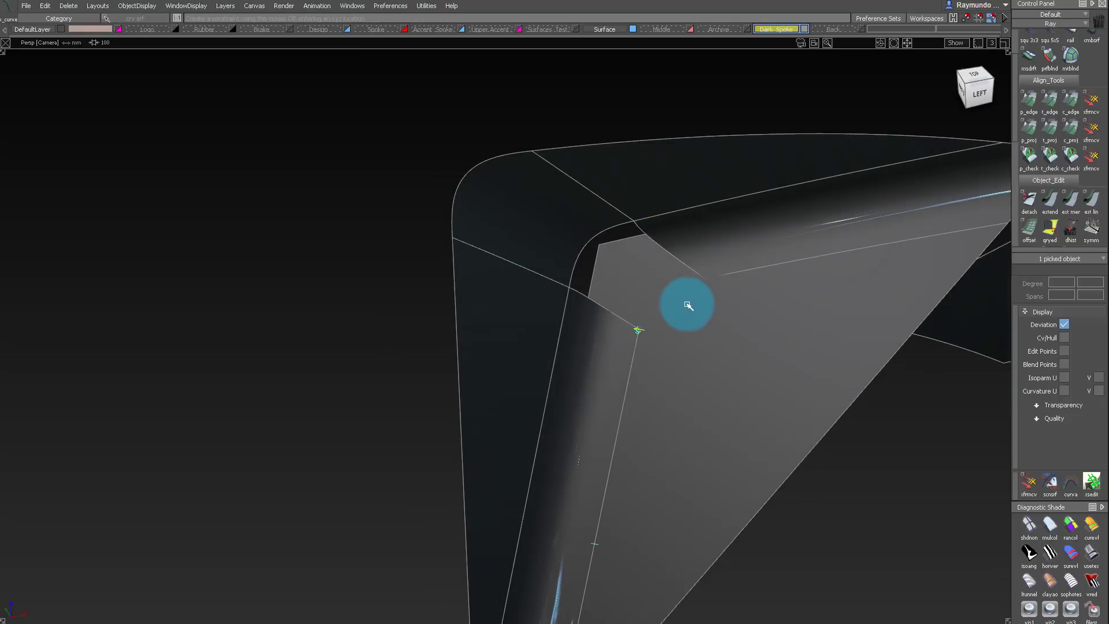
left_click_drag(718, 279, 625, 255)
left_click(697, 242)
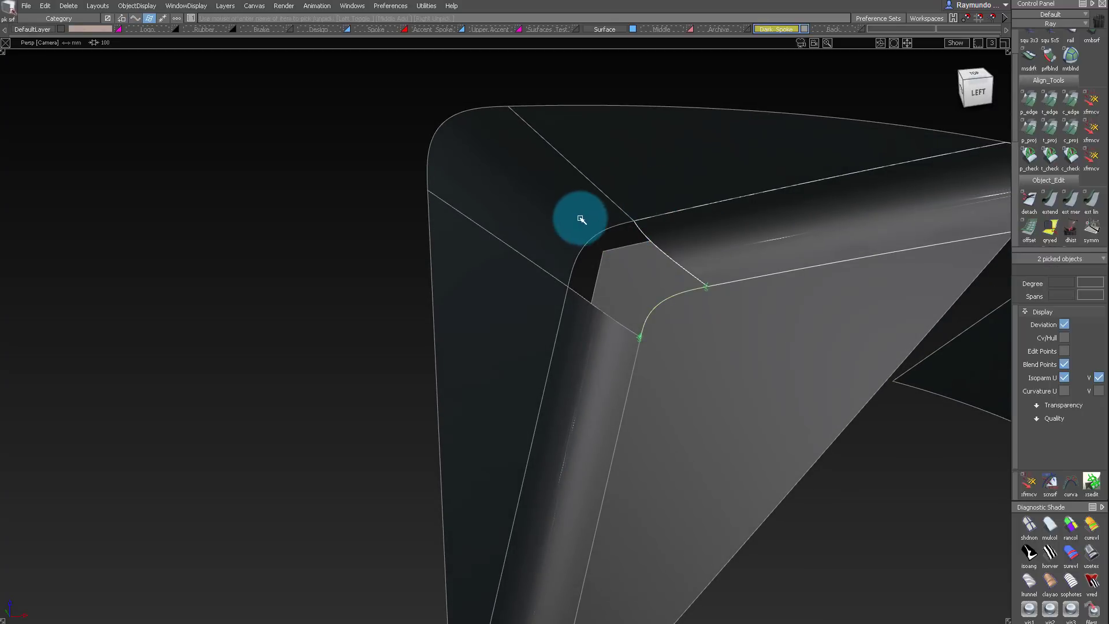
Isolate the fillets and blend curve, then fill the corner with a degree 5 Square surface, G2 curvature and colinear on all four boundaries
left_click_drag(634, 339, 627, 386, "ctrl+shift")
left_click_drag(621, 396, 618, 323, "ctrl+shift")
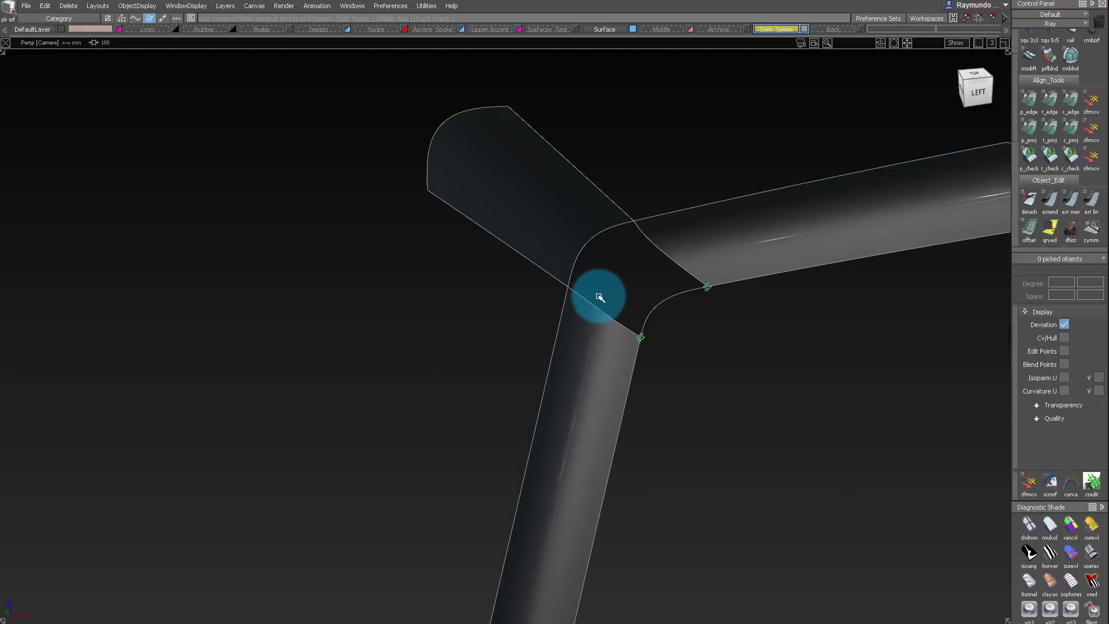
left_click(680, 305)
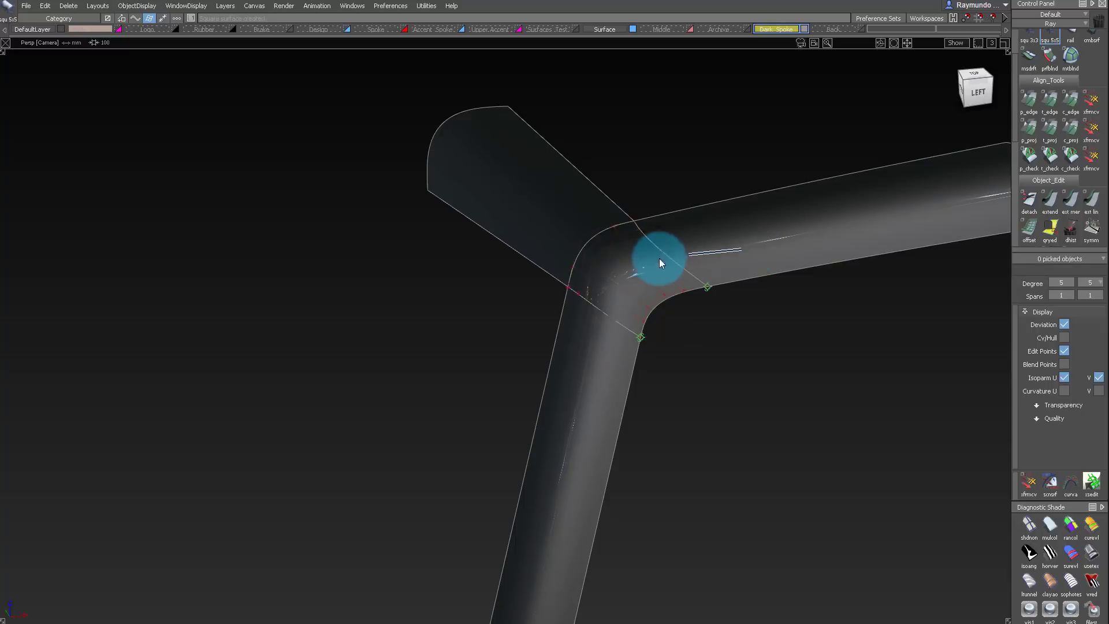
left_click(659, 263)
left_click(953, 147)
left_click(965, 210)
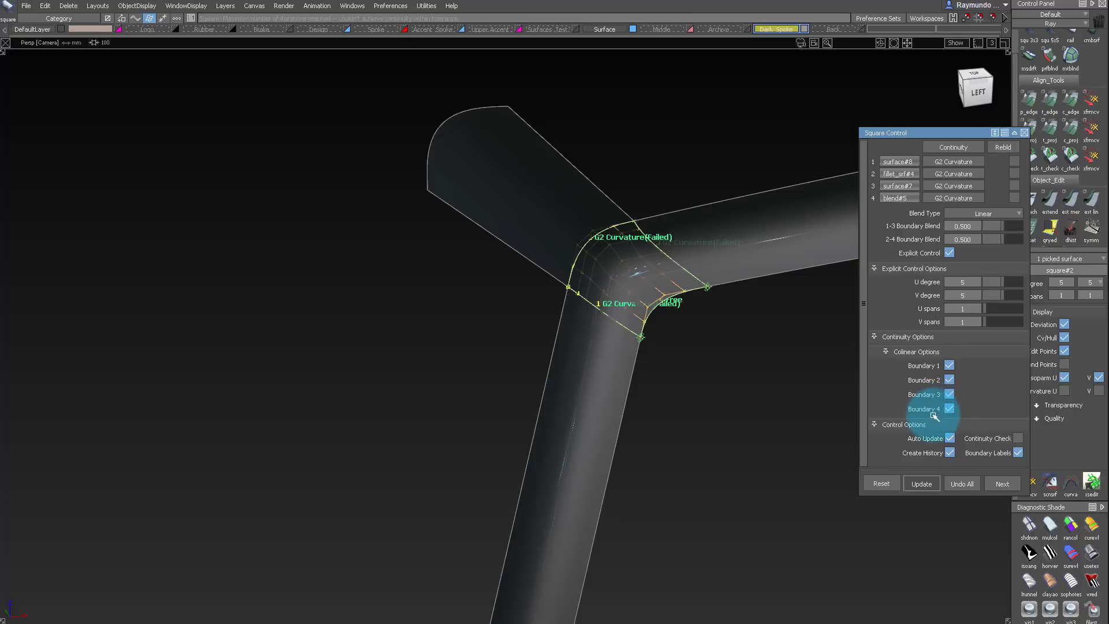
left_click_drag(660, 338, 682, 319, "alt+shift")
left_click_drag(718, 408, 715, 306, "ctrl+shift")
mouse_move(722, 266)
left_mouse_down("ctrl+shift")
mouse_move(720, 376)
mouse_move(714, 289)
left_mouse_up("ctrl+shift")
Delete the corner's blend curve and show all the hidden geometry again
left_click_drag(577, 235, 799, 466)
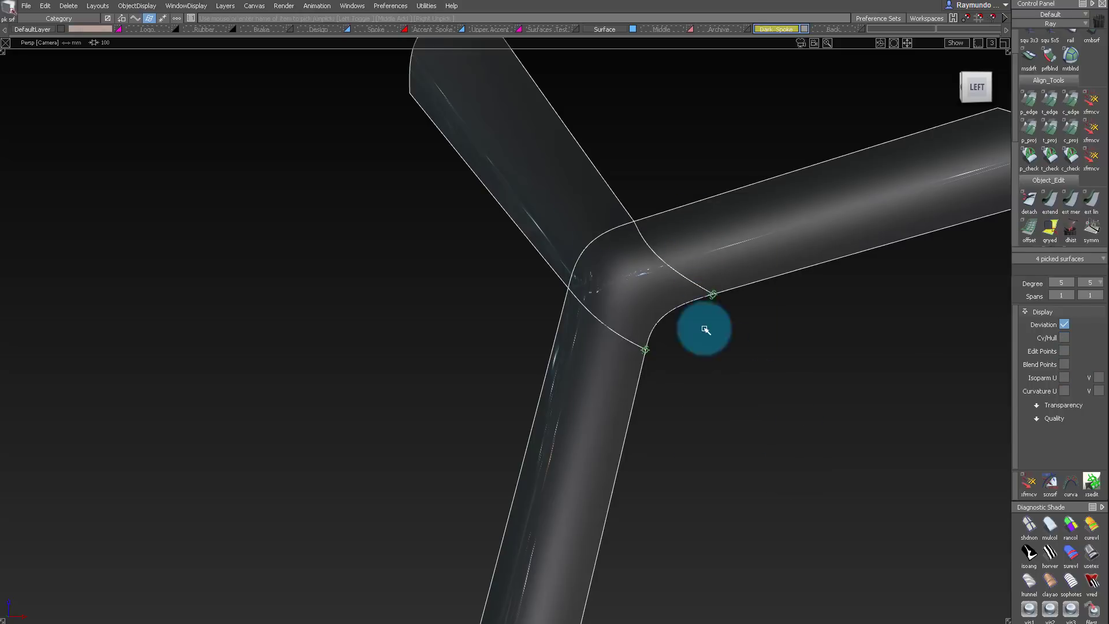
left_click_drag(704, 329, 774, 339, "ctrl+shift")
left_click_drag(583, 230, 792, 425)
key("Delete")
key("Return")
key("alt+v")
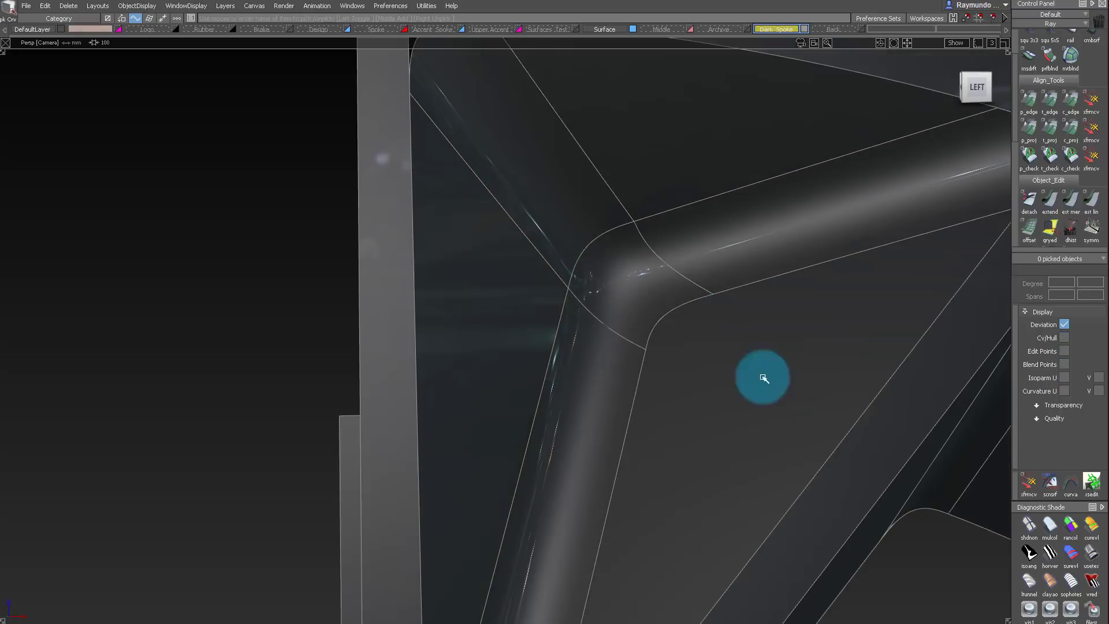
Align the floor-side edges of the corner patch and both floor fillets to the pocket floor with G1 project alignment and explicit control
left_click_drag(660, 278, 669, 298, "alt+shift")
left_click_drag(691, 257, 651, 161, "alt+shift")
mouse_move(651, 161)
right_mouse_down("ctrl+shift")
mouse_move(693, 202)
mouse_move(550, 205)
right_mouse_up("ctrl+shift")
left_click_drag(550, 205, 557, 255, "alt+shift")
right_click_drag(595, 191, 638, 231, "ctrl+shift")
mouse_move(638, 231)
right_mouse_down("alt+shift")
mouse_move(652, 220)
mouse_move(730, 276)
right_mouse_up("alt+shift")
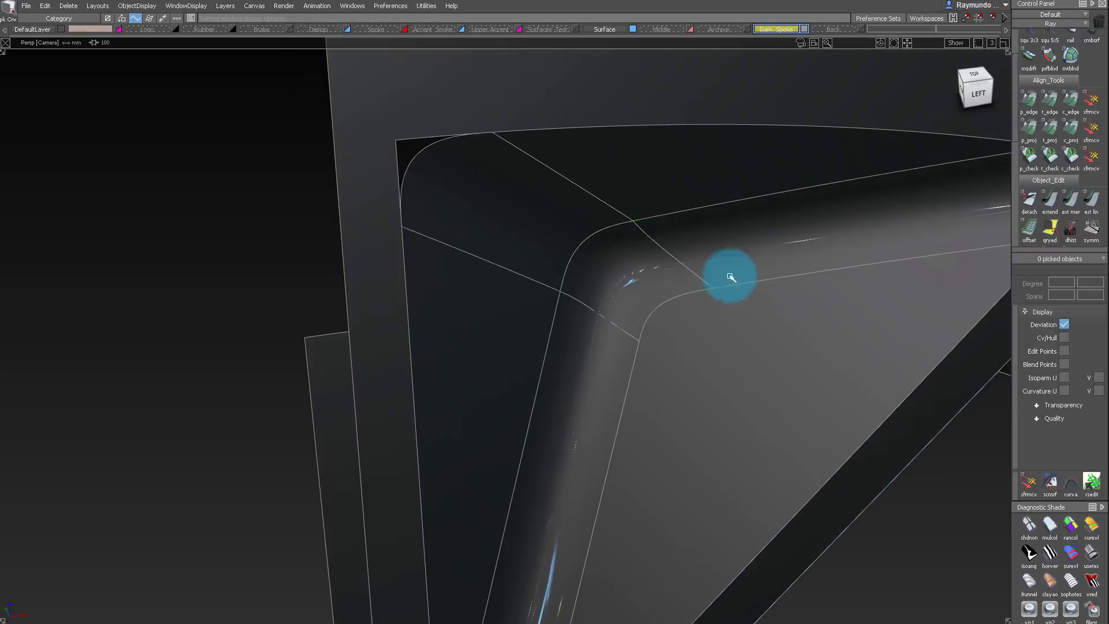
key("space")
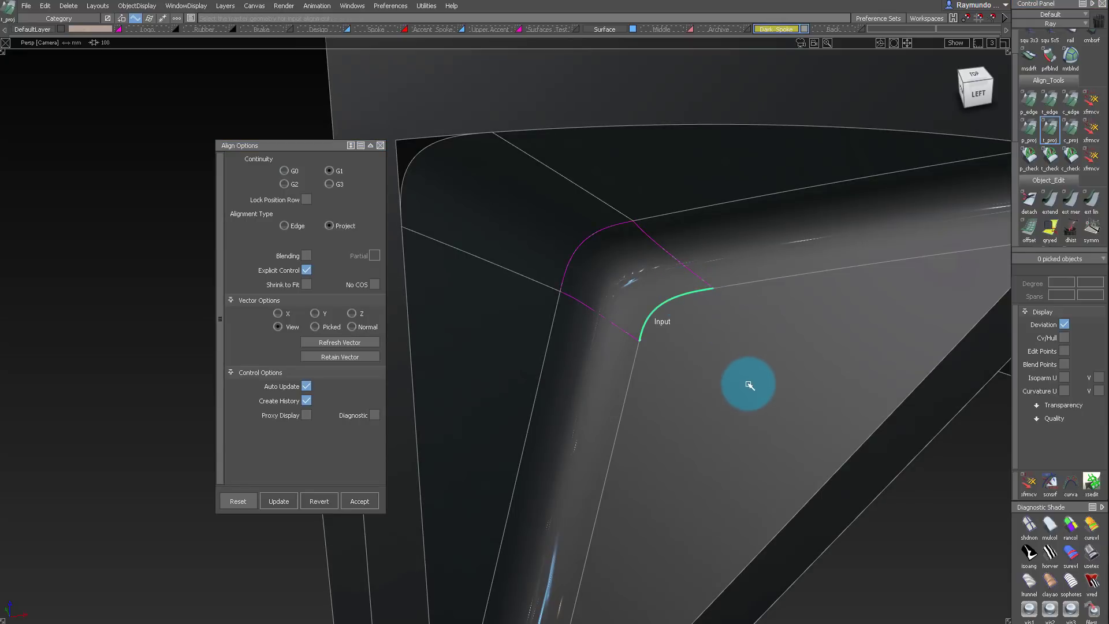
left_click(749, 385)
left_click(763, 283)
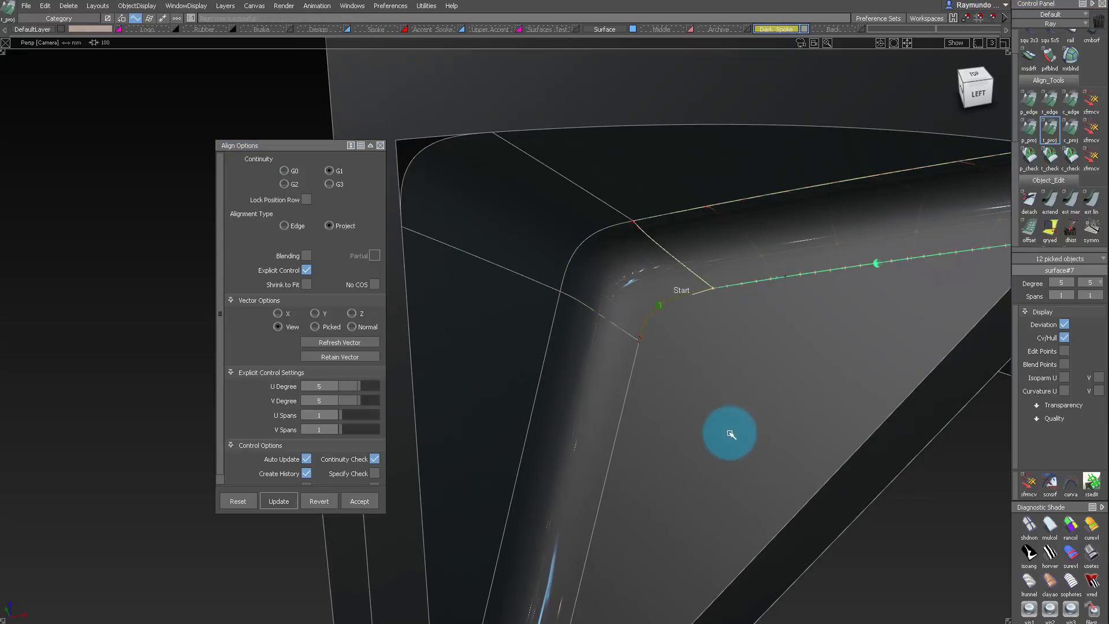
left_click(664, 400)
Clear the continuity check locators from the corner patch and its adjoining fillets
left_click_drag(608, 255, 657, 339)
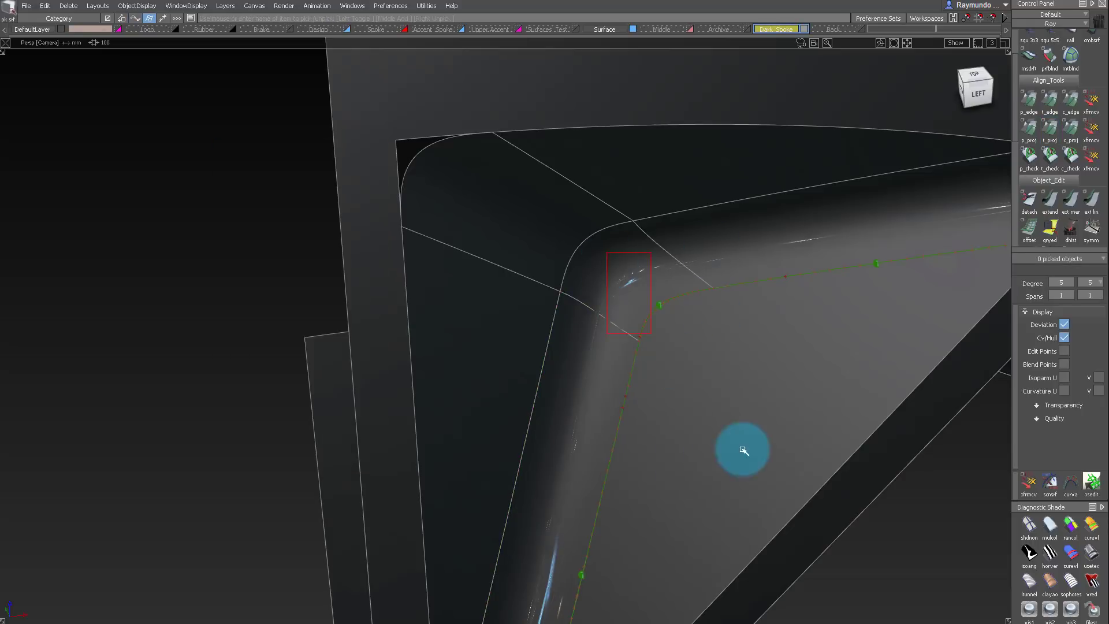
left_click_drag(753, 456, 757, 335)
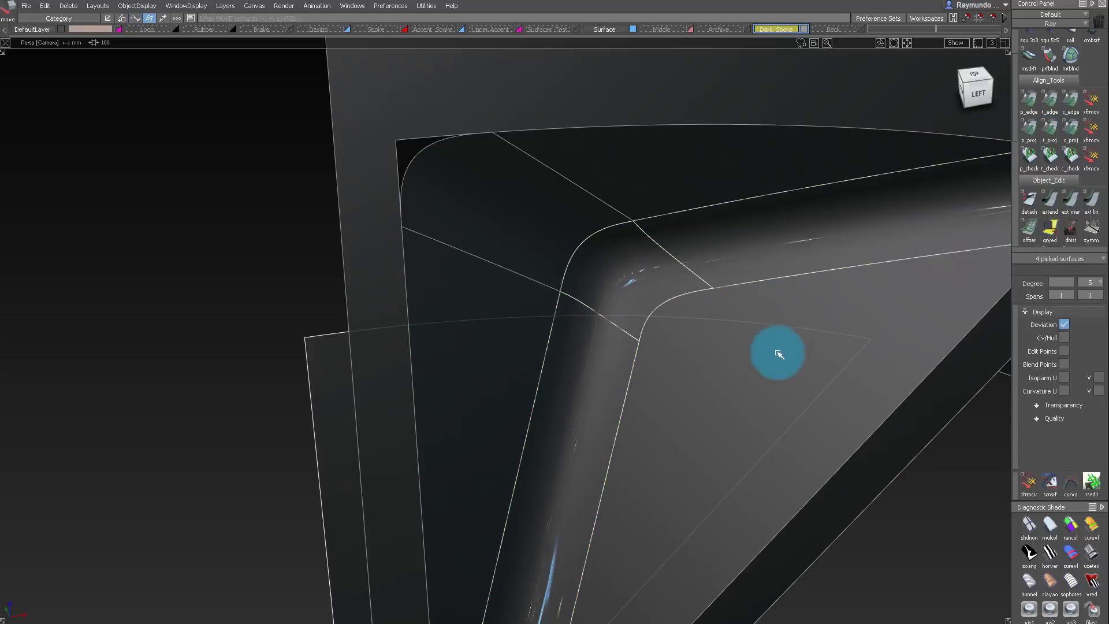
right_click_drag(781, 323, 703, 339, "alt+shift")
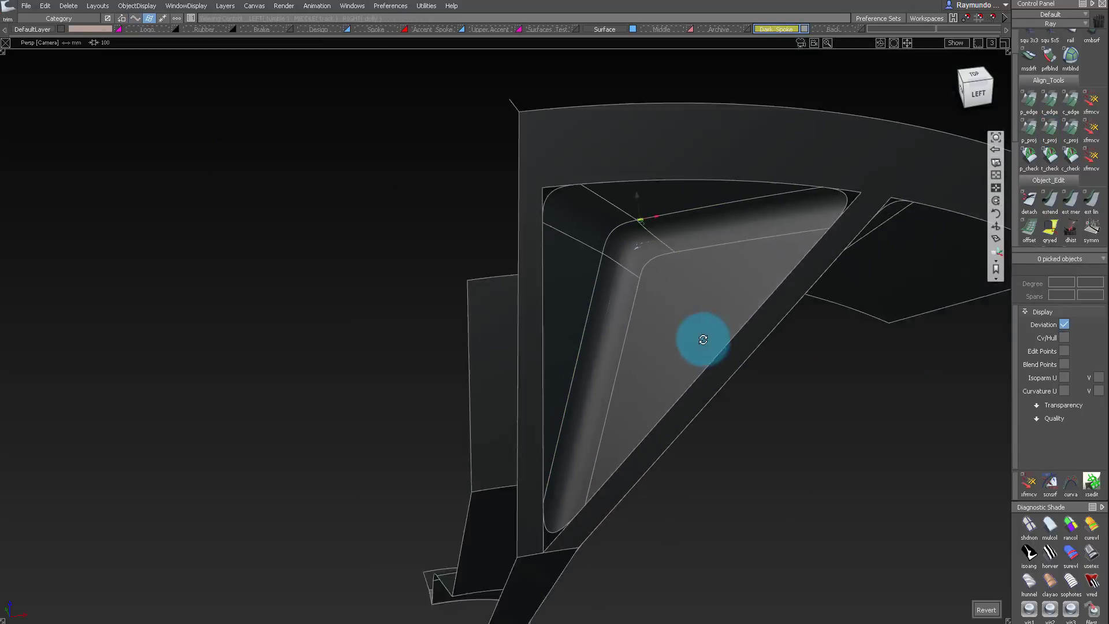
left_click_drag(703, 339, 667, 291, "alt+shift")
left_click_drag(655, 292, 720, 413, "ctrl+shift")
right_click_drag(749, 247, 728, 237, "alt+shift")
left_click_drag(727, 236, 737, 178, "alt+shift")
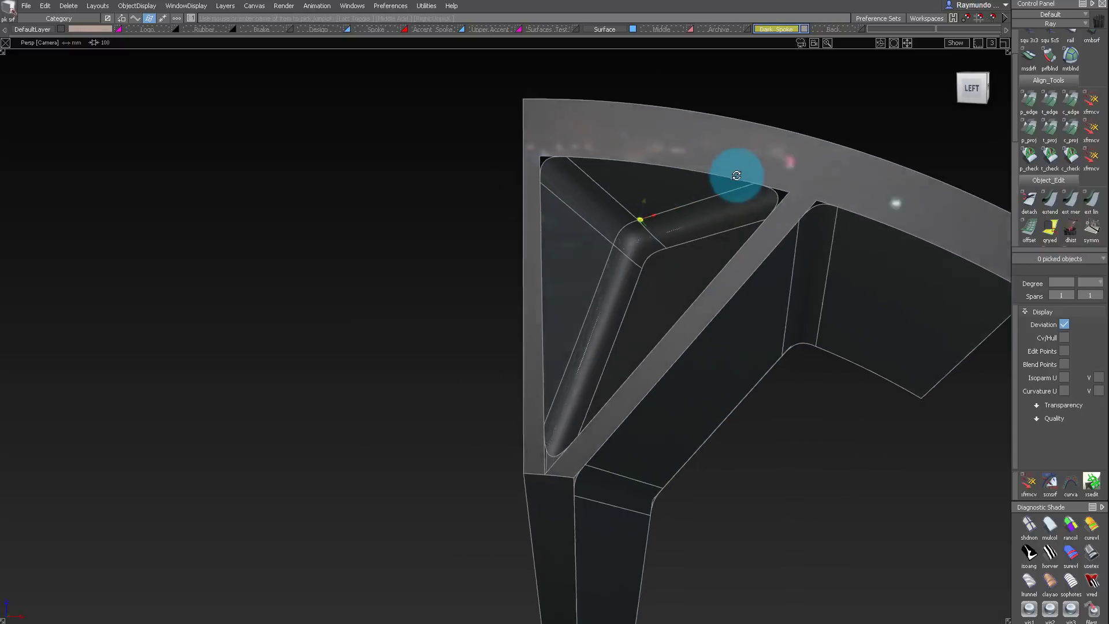
right_click_drag(738, 179, 713, 173, "alt+shift")
left_click_drag(553, 147, 859, 505)
key("ctrl+shift+d")
key("shift+n")
right_click_drag(757, 222, 795, 207, "alt+shift")
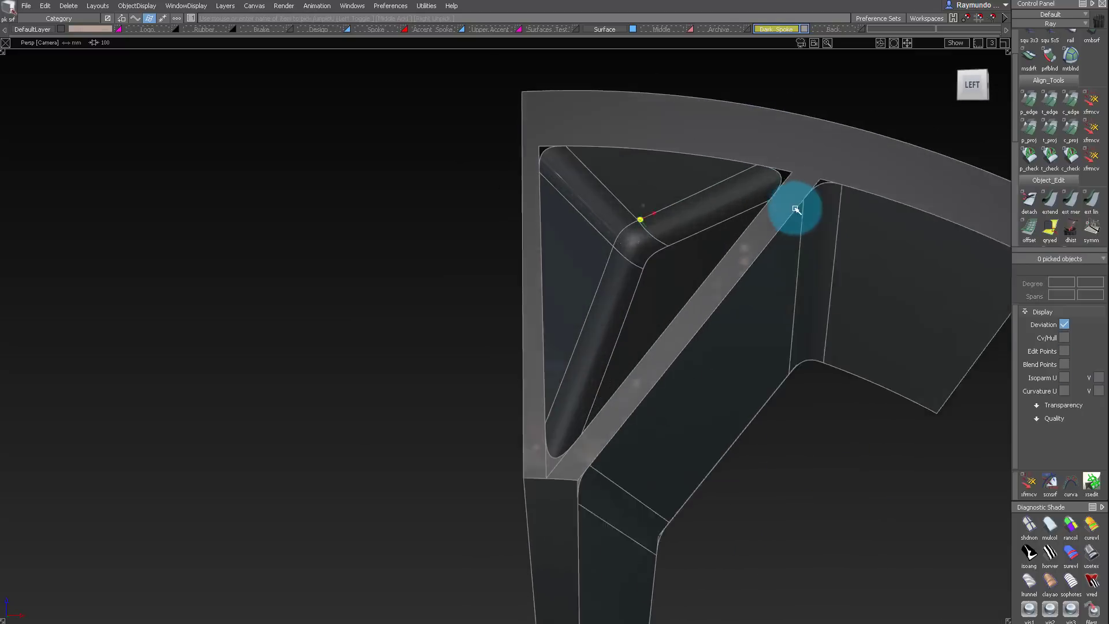
Untrim the revolved front face covering the rim and spoke
left_click_drag(794, 207, 677, 308, "alt+shift")
right_click_drag(555, 467, 634, 433, "alt+shift")
mouse_move(635, 433)
left_mouse_down("alt+shift")
mouse_move(504, 513)
mouse_move(626, 443)
left_mouse_up("alt+shift")
key("shift+n")
left_click(558, 461)
key("ctrl+shift+u")
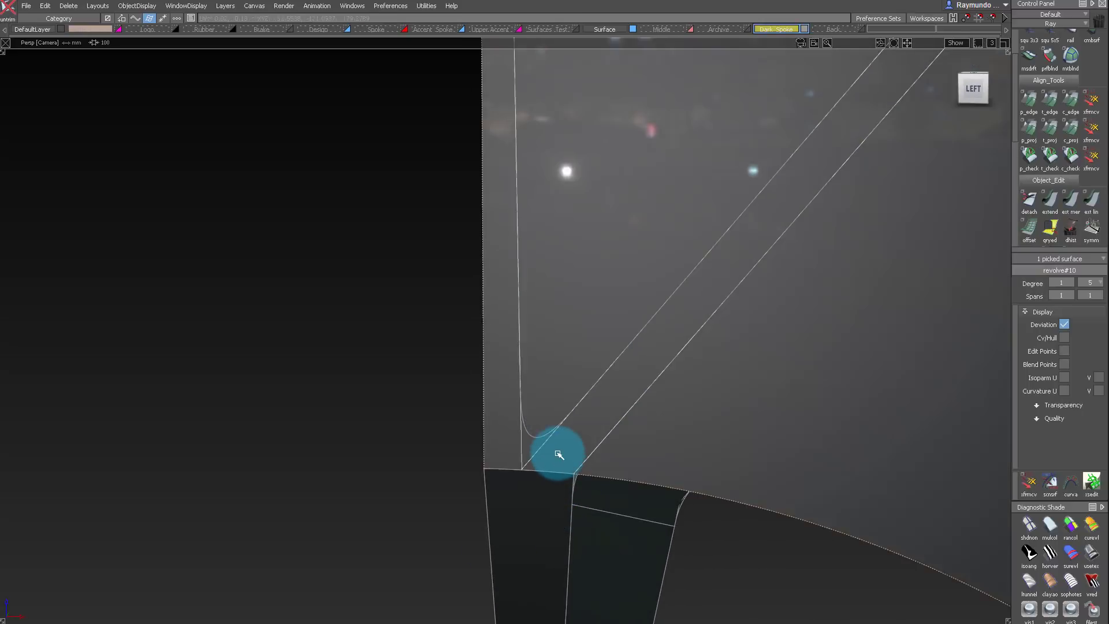
right_click_drag(557, 455, 629, 418, "alt+shift")
middle_click_drag(629, 418, 614, 436, "alt+shift")
key("shift+n")
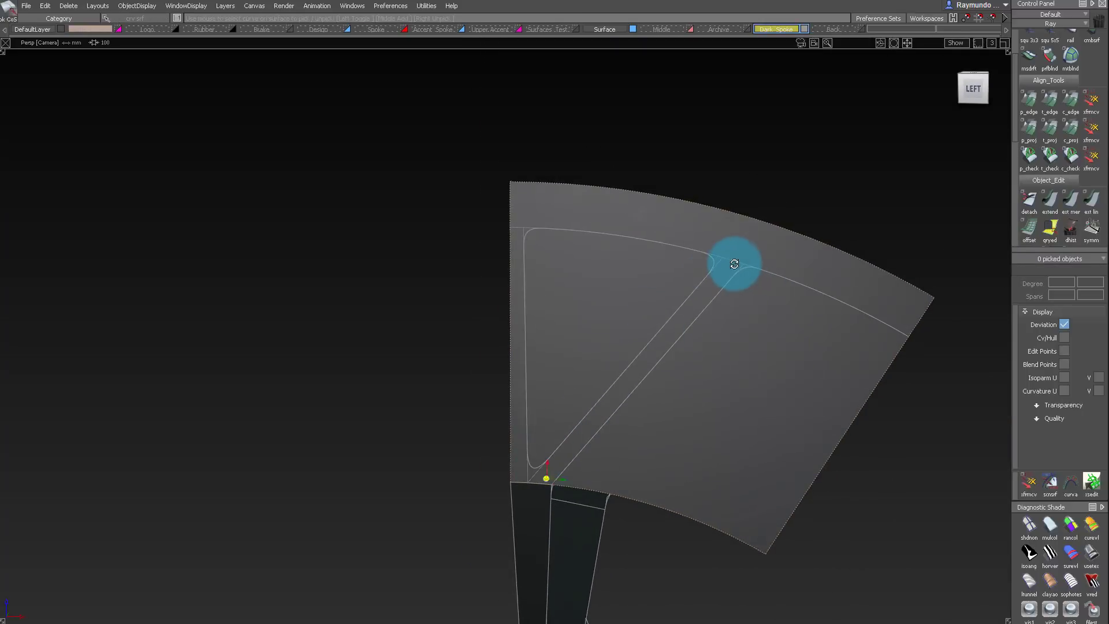
Delete the old curves-on-surface left on the untrimmed front face
left_click_drag(734, 264, 756, 274, "alt+shift")
right_click_drag(690, 266, 768, 272, "alt+shift")
left_click_drag(768, 271, 807, 375, "alt+shift")
left_click_drag(807, 375, 795, 331, "ctrl+shift")
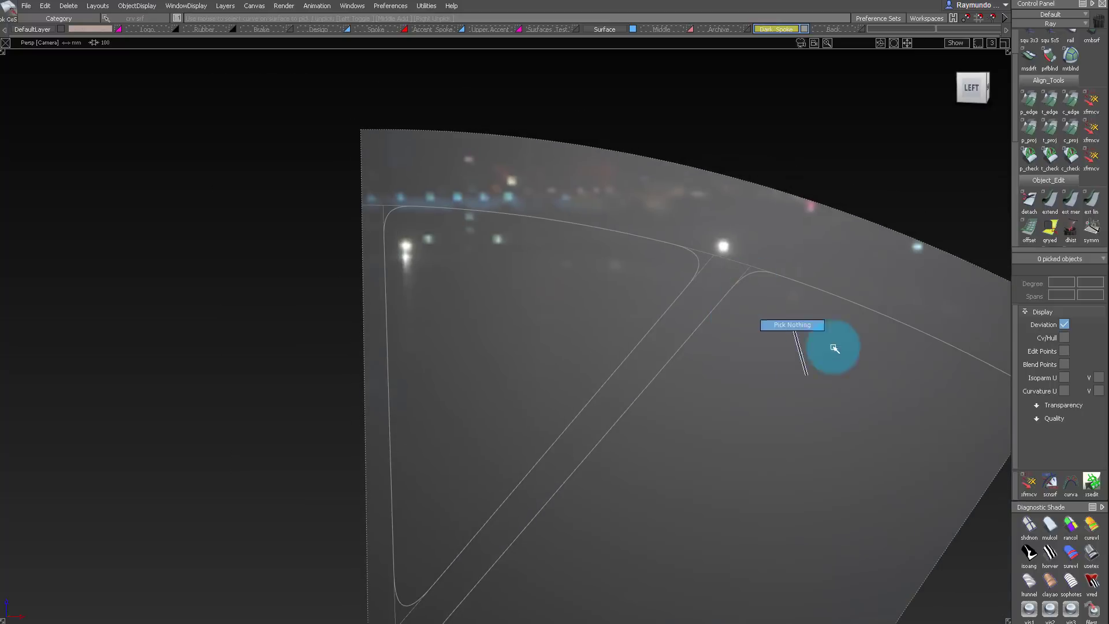
key("Delete")
key("Return")
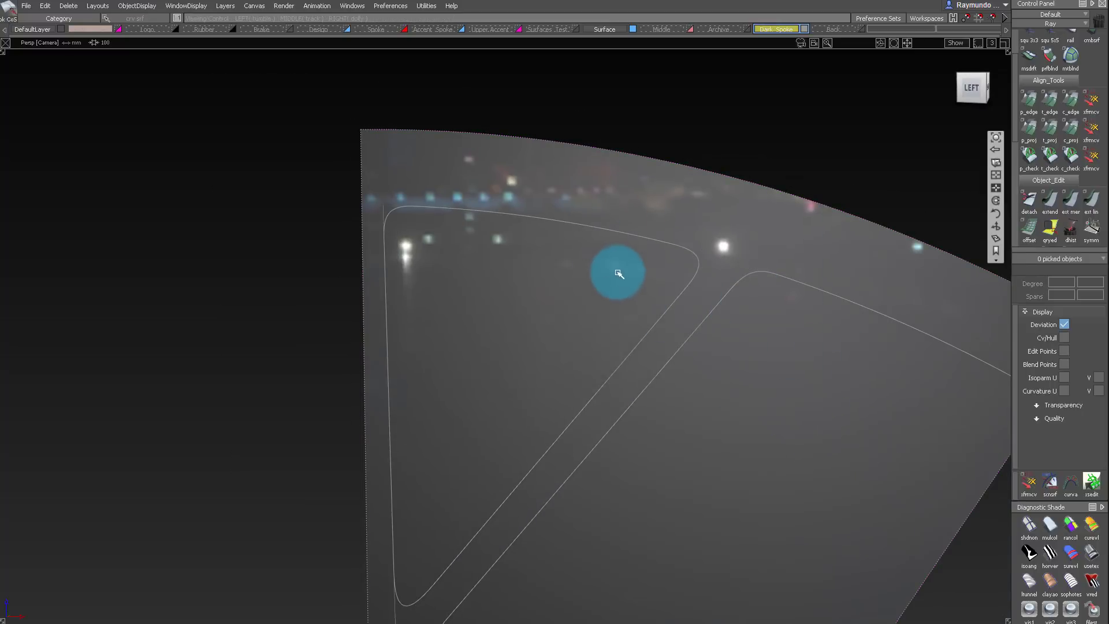
right_click_drag(618, 274, 577, 316, "alt+shift")
middle_click_drag(578, 316, 581, 161, "alt+shift")
key("Delete")
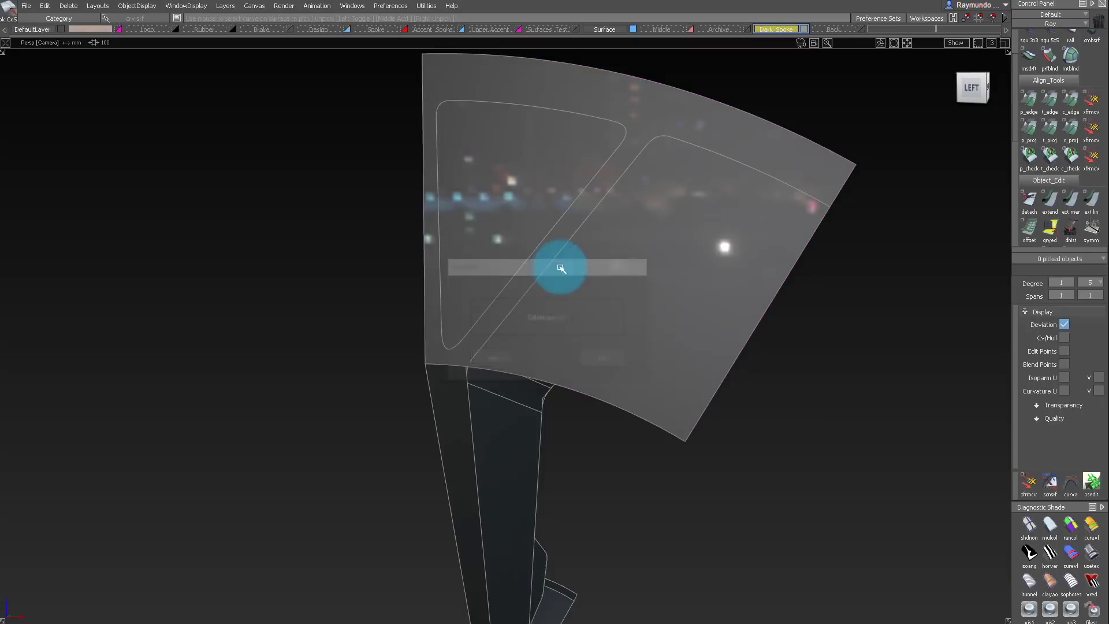
Project the edges of the rounded pocket outline and the outer spoke and rim walls onto the front face in the orthographic Left view
left_click_drag(531, 134, 541, 155, "alt+shift")
right_click_drag(570, 141, 603, 173, "alt+shift")
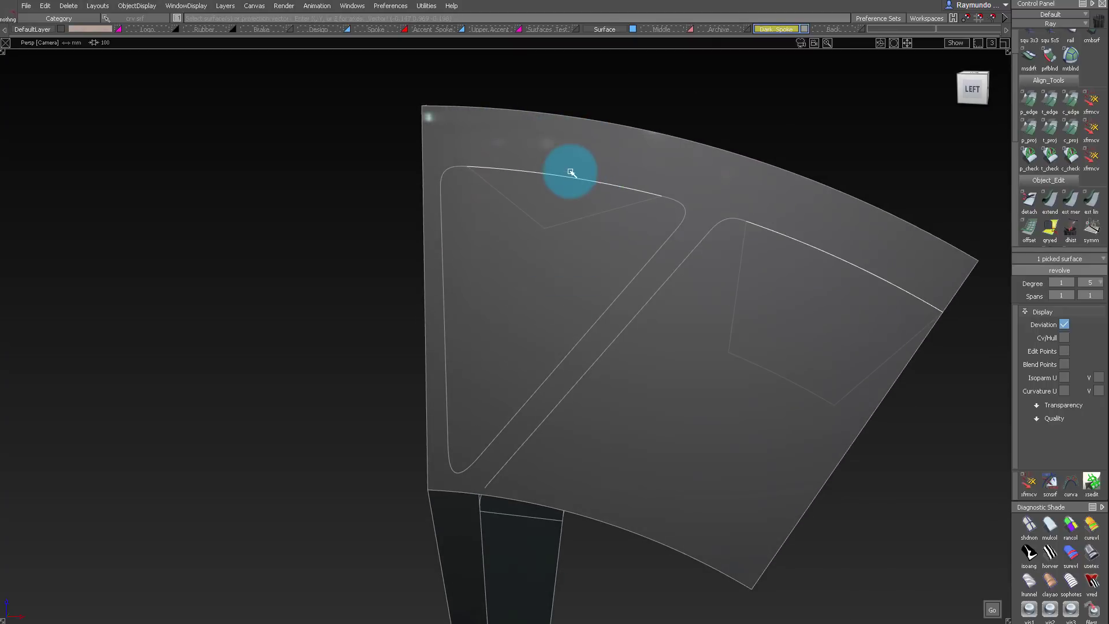
left_click(519, 171)
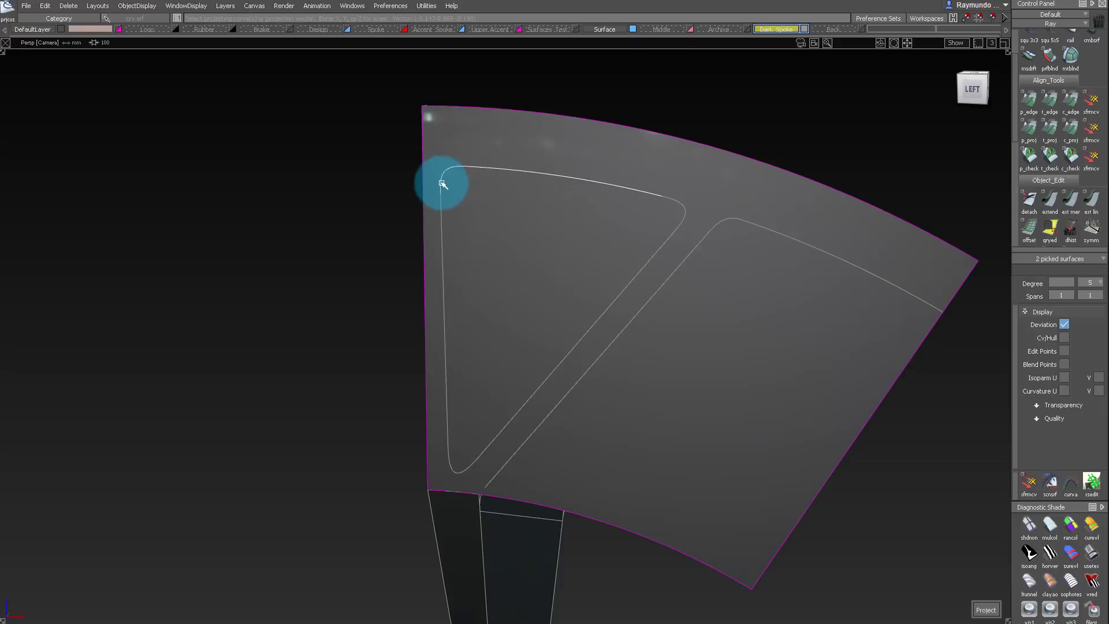
left_click(457, 430)
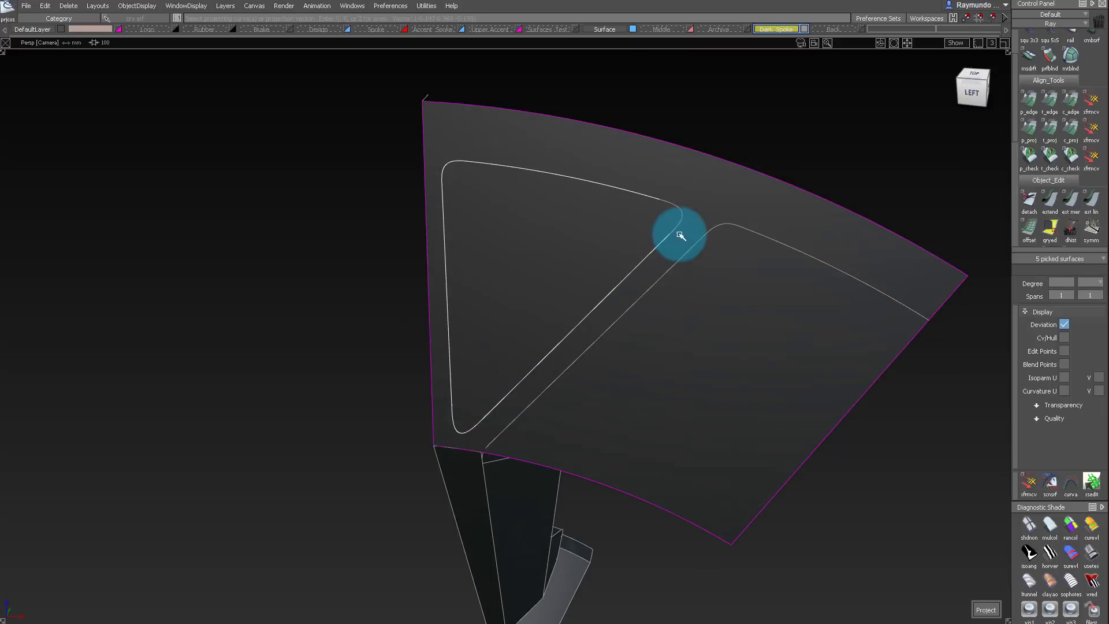
left_click(525, 416)
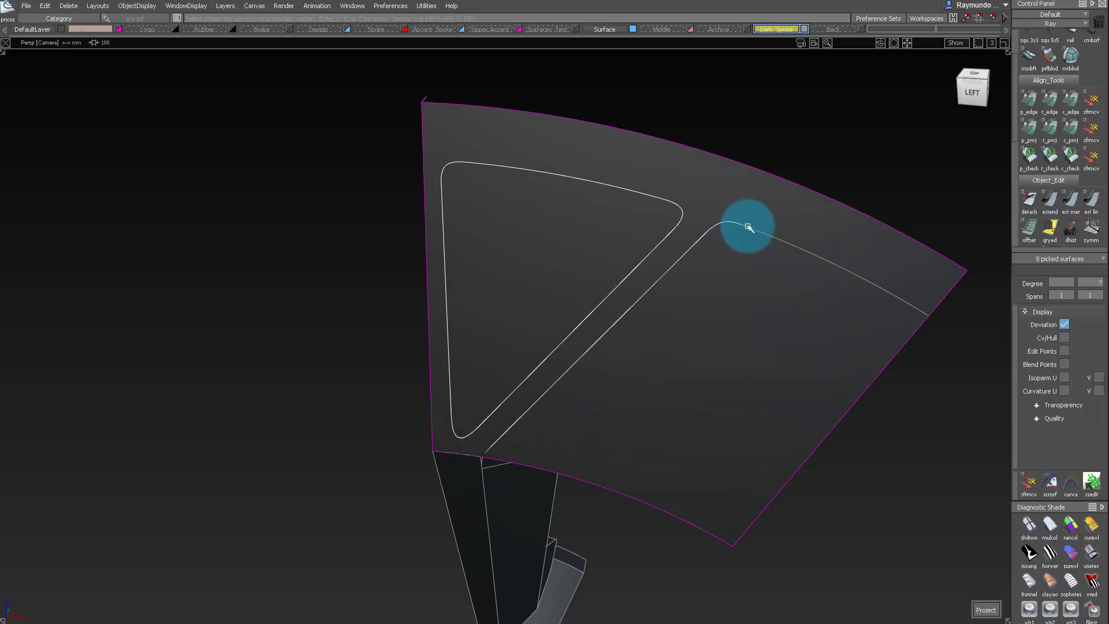
left_click(974, 90)
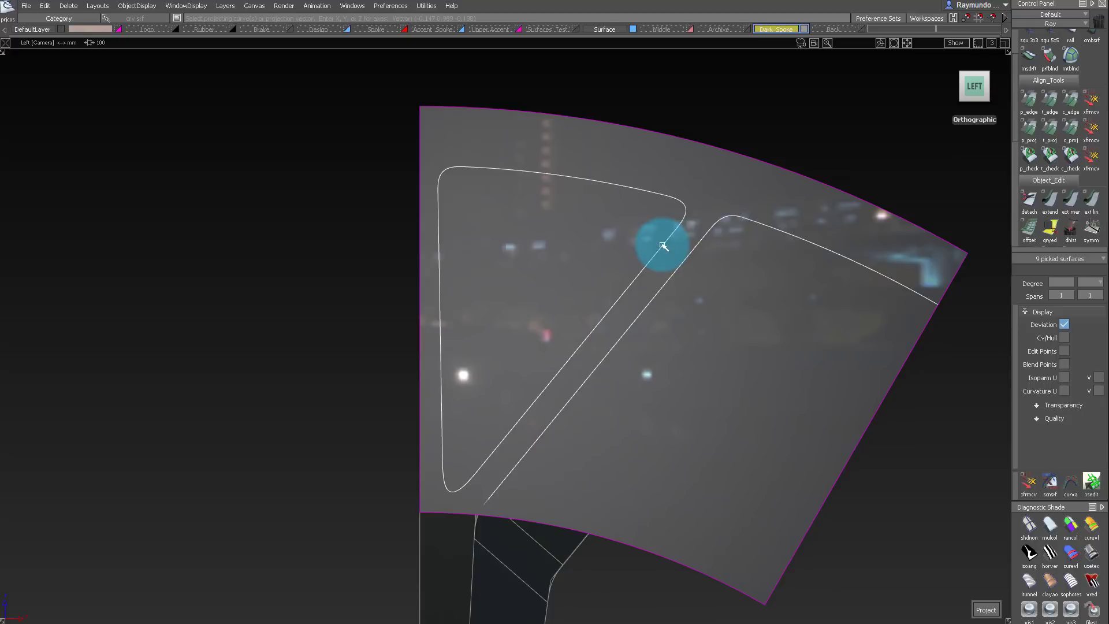
Isolate the front face and extend the diagonal spoke-edge curve-on-surface past the face's hub-side boundary
left_click_drag(660, 245, 722, 156, "ctrl+shift")
key("alt+h")
key("e")
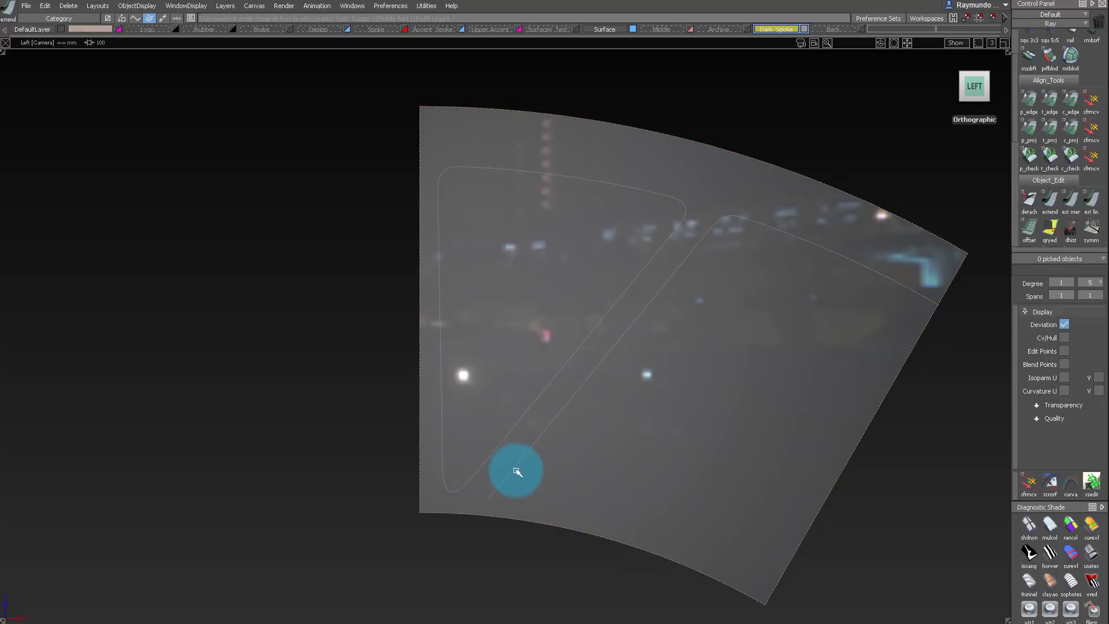
left_click_drag(501, 483, 455, 564)
Trim the front face along the projected curves, keeping the rim and spoke region around the pocket
key("Return")
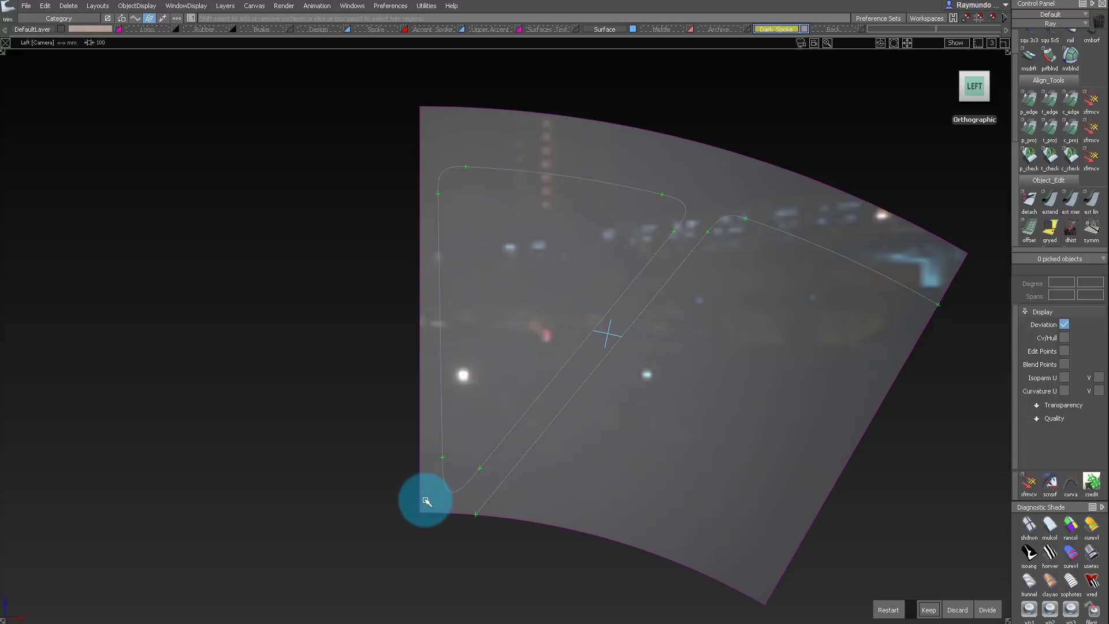
key("space")
left_click_drag(528, 243, 505, 361, "ctrl+shift")
left_click_drag(594, 569, 618, 452, "ctrl+shift")
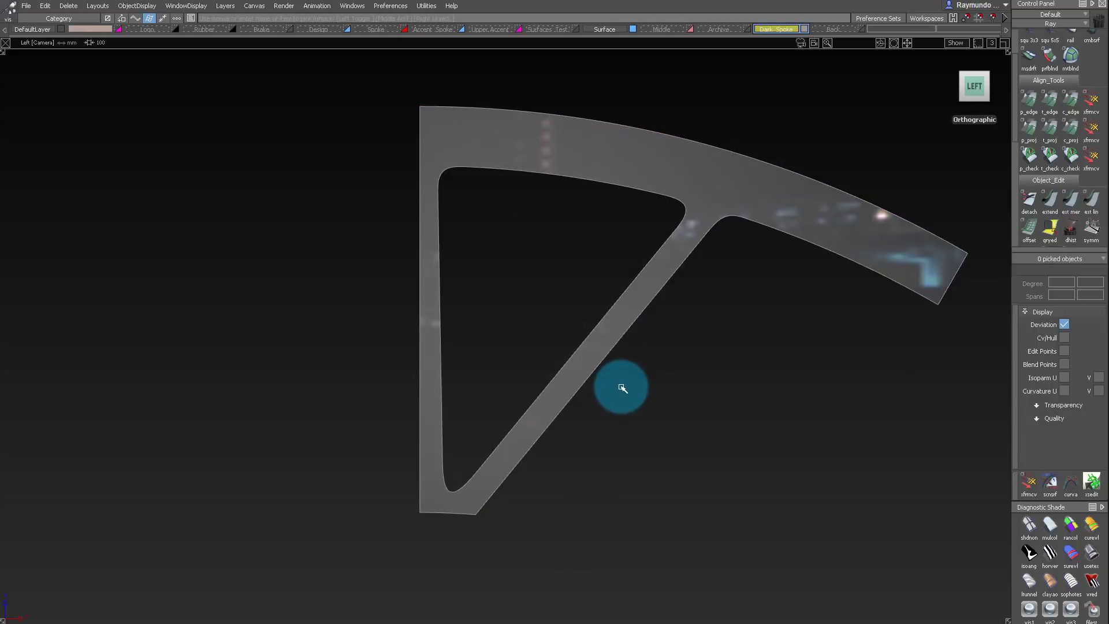
Trim the front face back to the upper edge of the fillet at the bend near the spoke's hub end
key("alt+v")
left_click_drag(664, 181, 552, 317, "alt+shift")
right_click_drag(495, 421, 518, 421, "alt+shift")
middle_click_drag(517, 421, 522, 363, "alt+shift")
left_click_drag(523, 363, 557, 291, "alt+shift")
middle_click_drag(483, 456, 502, 421, "alt+shift")
left_click_drag(503, 421, 490, 453, "alt+shift")
left_click(484, 430)
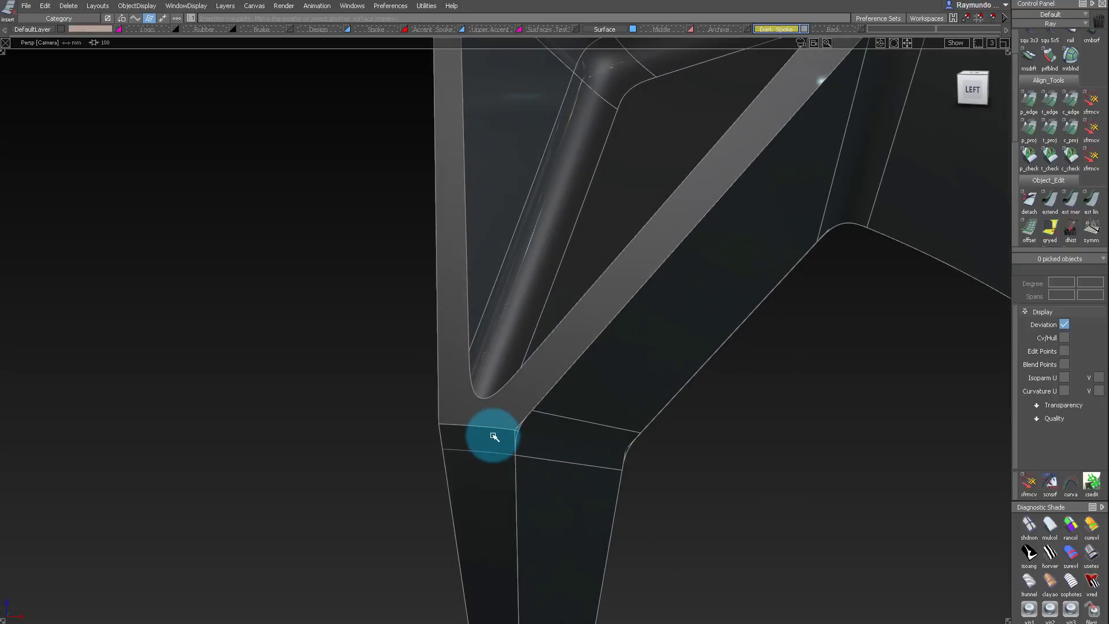
left_click(490, 428)
left_click(514, 451)
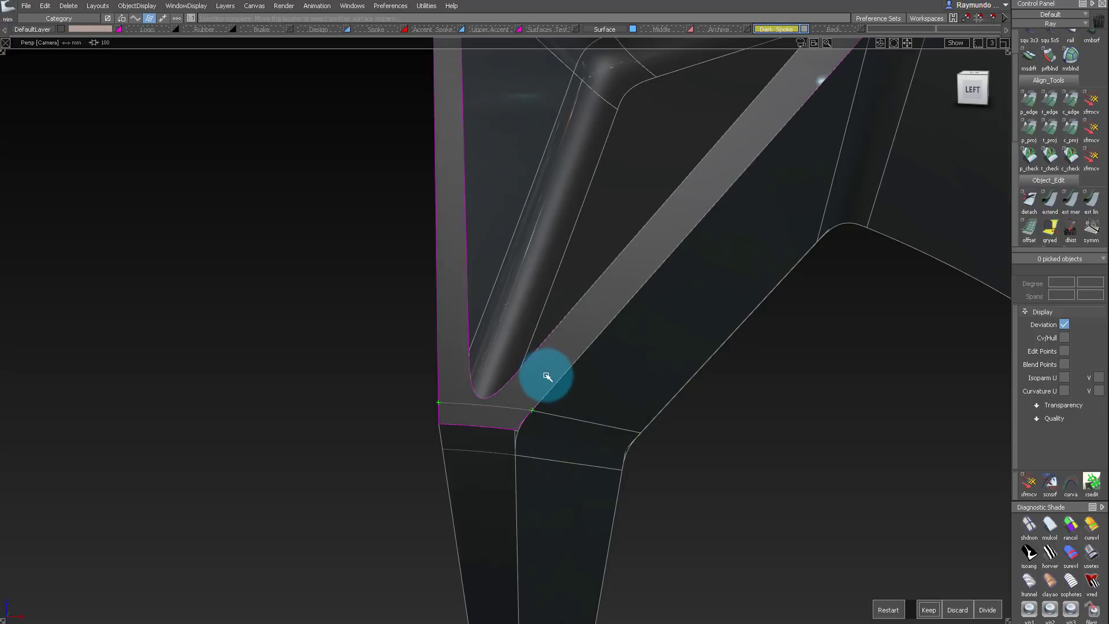
left_click(546, 376)
Remove the leftover pieces between the front spoke faces and isolate the three surfaces around the bend gap
key("space")
left_click(480, 464)
key("space")
left_click(540, 432)
left_click(494, 464)
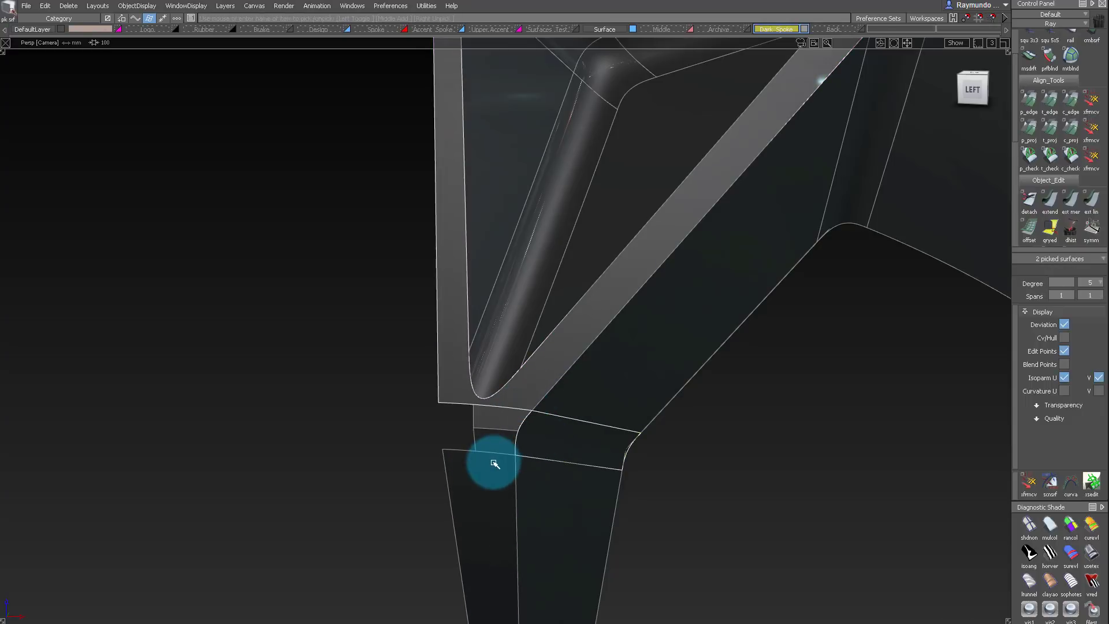
key("Delete")
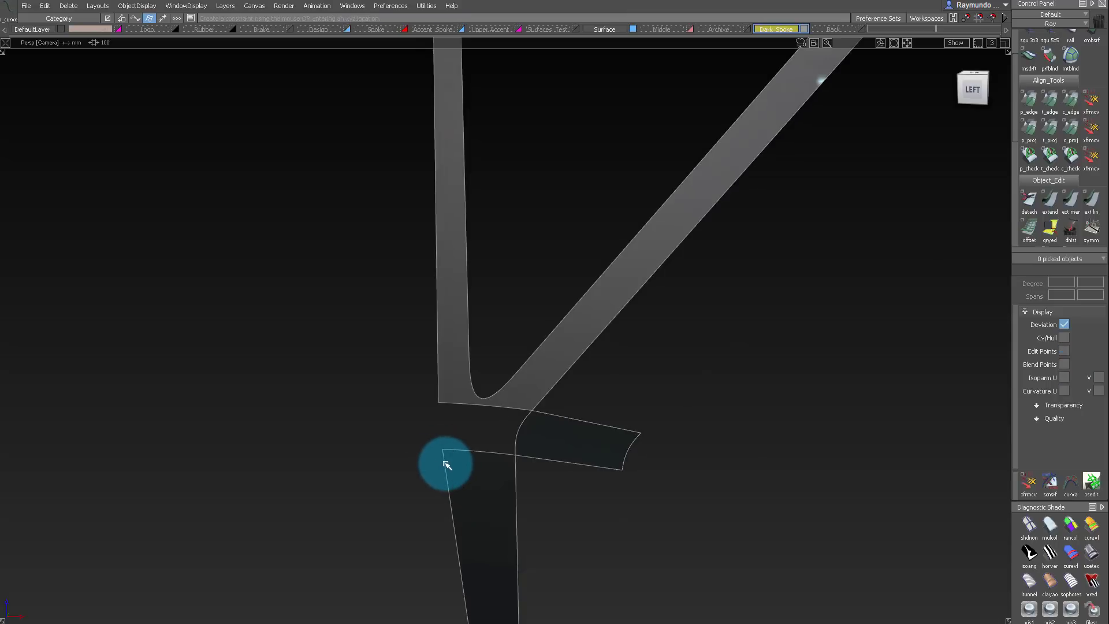
Bridge the gap's open outer edge with a blend curve and fill the four-sided opening with a degree 5 Square surface
left_click(438, 406)
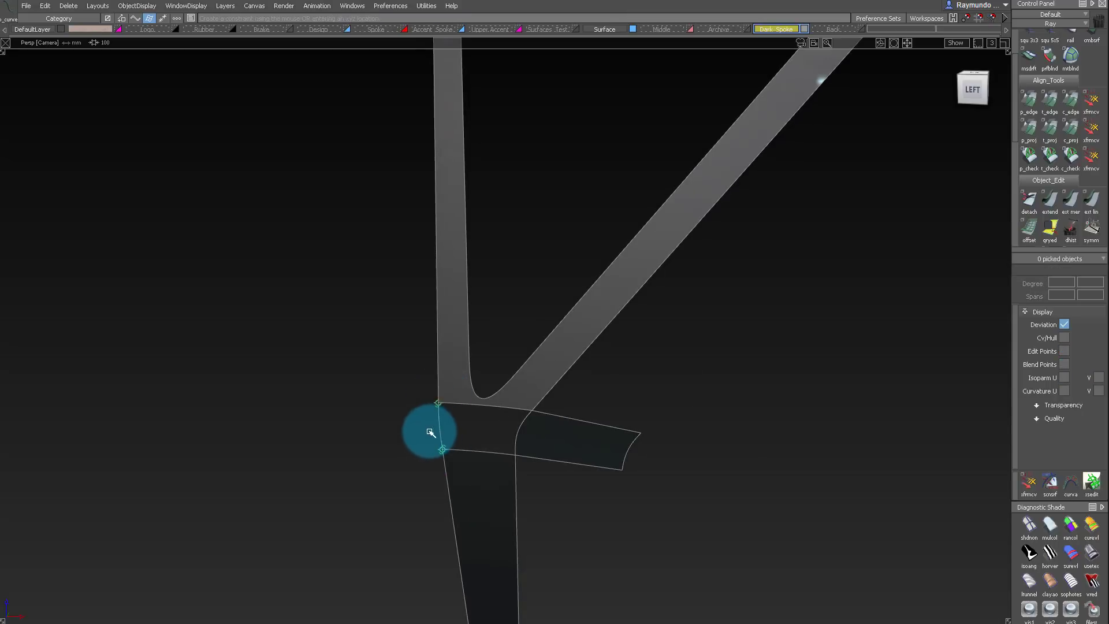
left_click(526, 437)
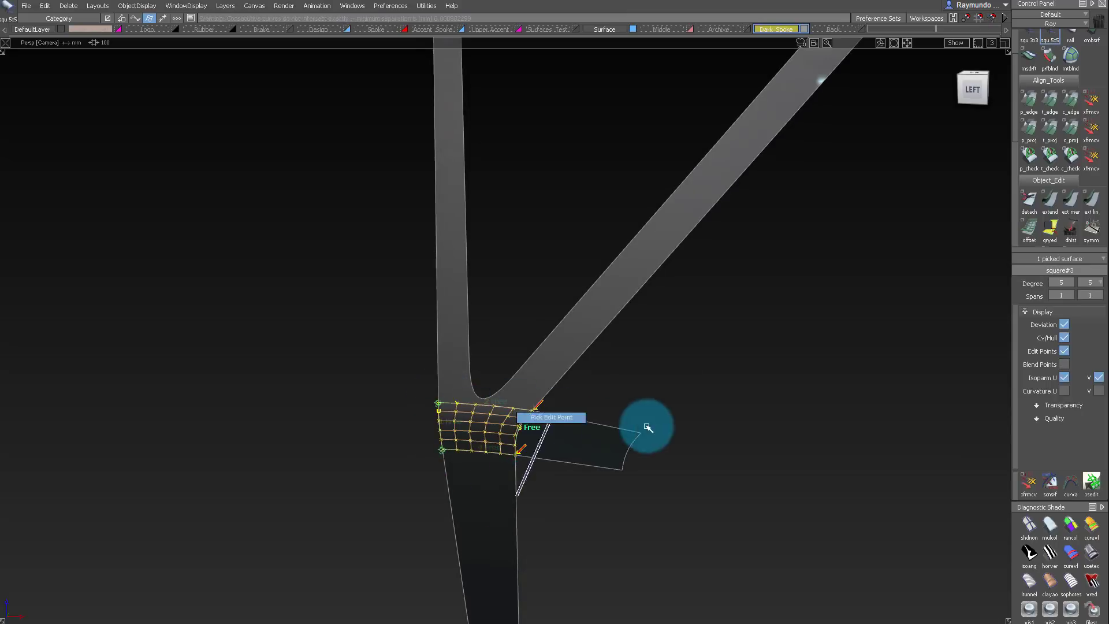
left_click(474, 438)
Set the Square surface's boundaries 2 and 4 to G2 Curvature and leave boundary 3 on Free
left_click(959, 173)
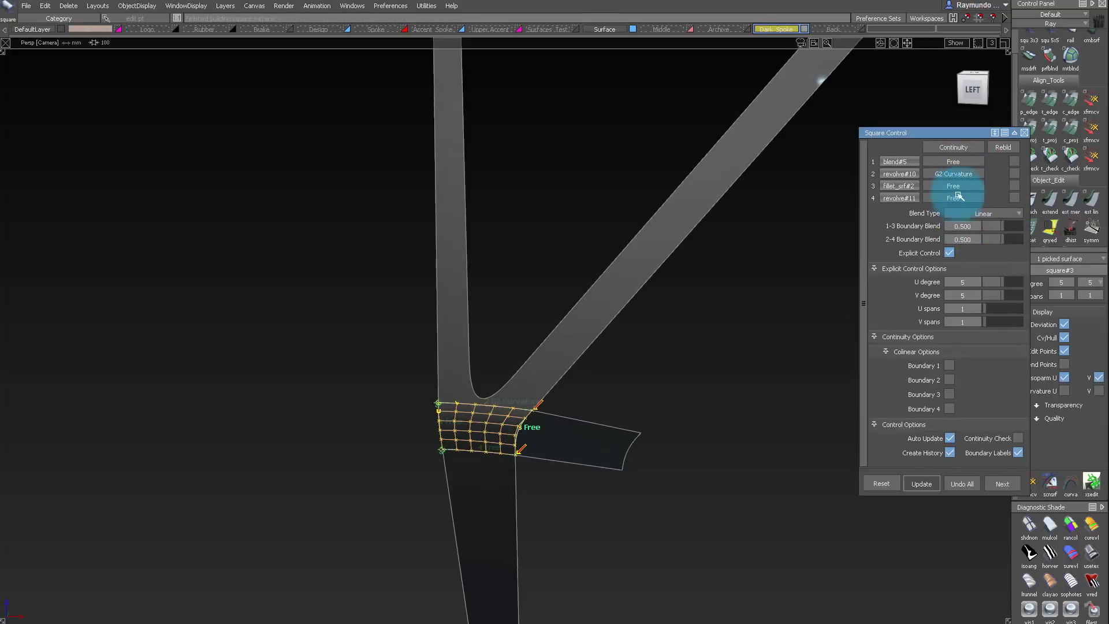
left_click(955, 189)
left_click(962, 241)
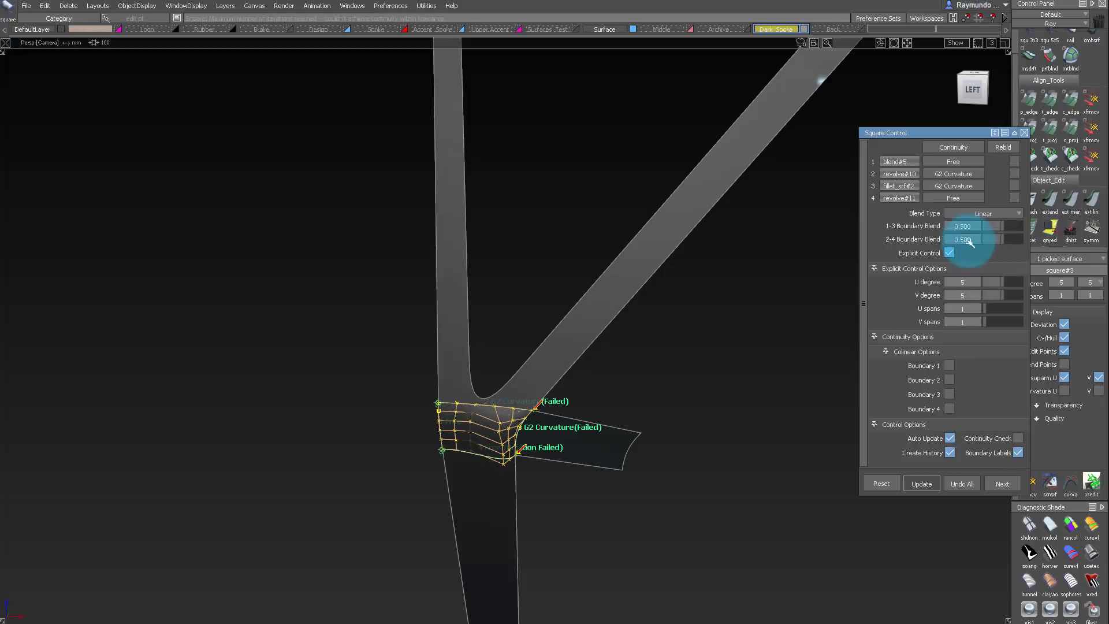
left_click(942, 185)
left_click(945, 199)
left_click(947, 200)
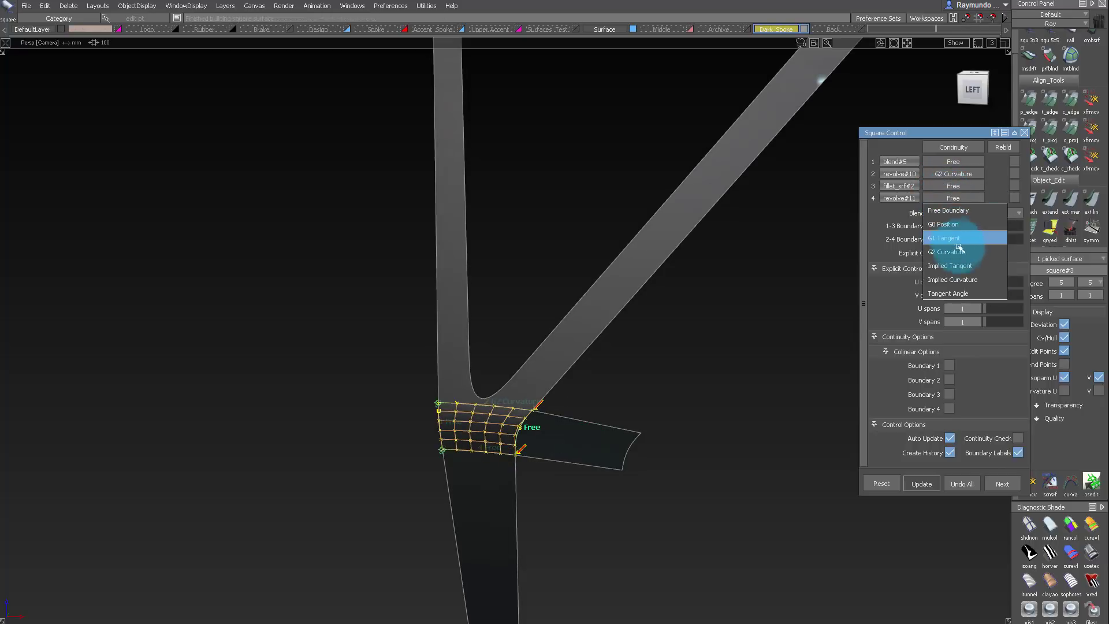
Turn off the front bend patch's control display, remove the helper blend curve and show the hidden surfaces again
left_click_drag(580, 260, 566, 384, "ctrl+shift")
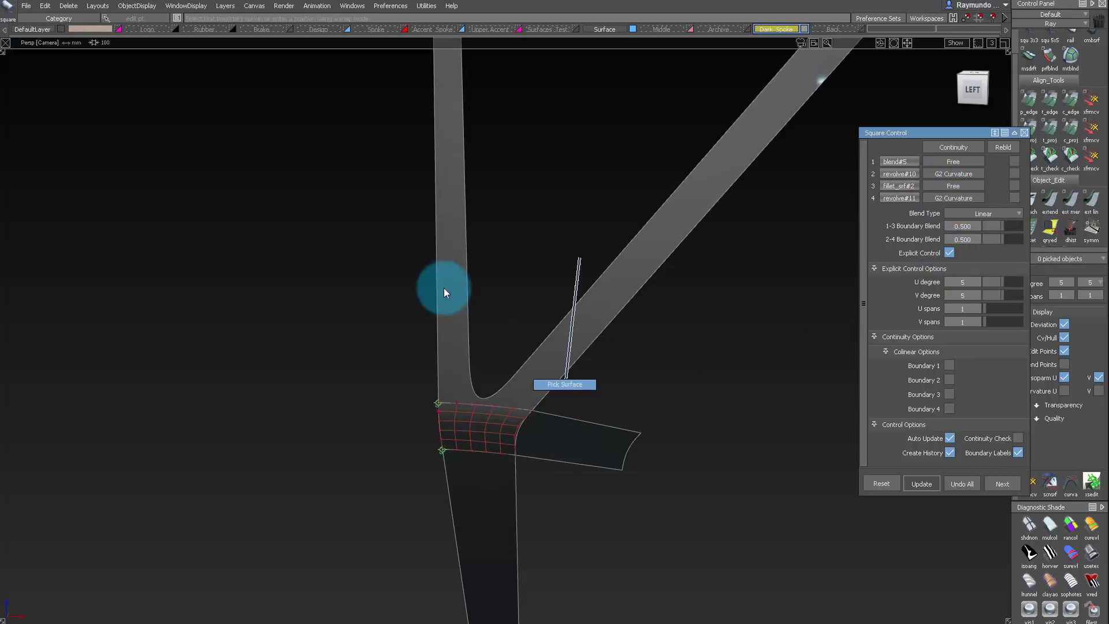
left_click_drag(444, 288, 550, 525)
left_click_drag(524, 273, 607, 415, "ctrl+shift")
left_click_drag(438, 272, 533, 468)
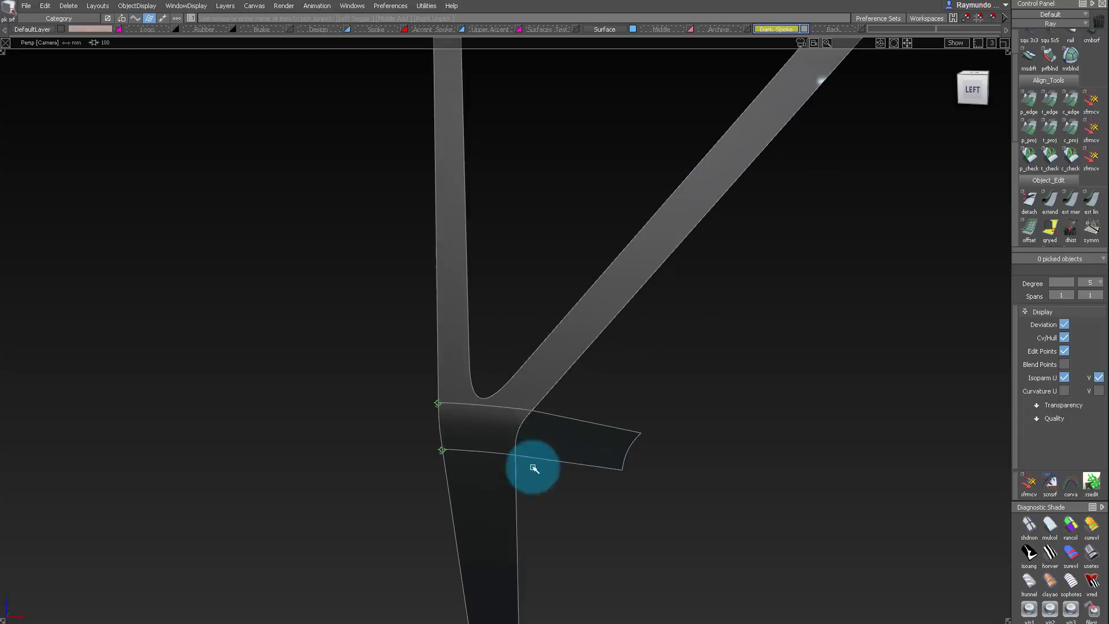
left_click(549, 495)
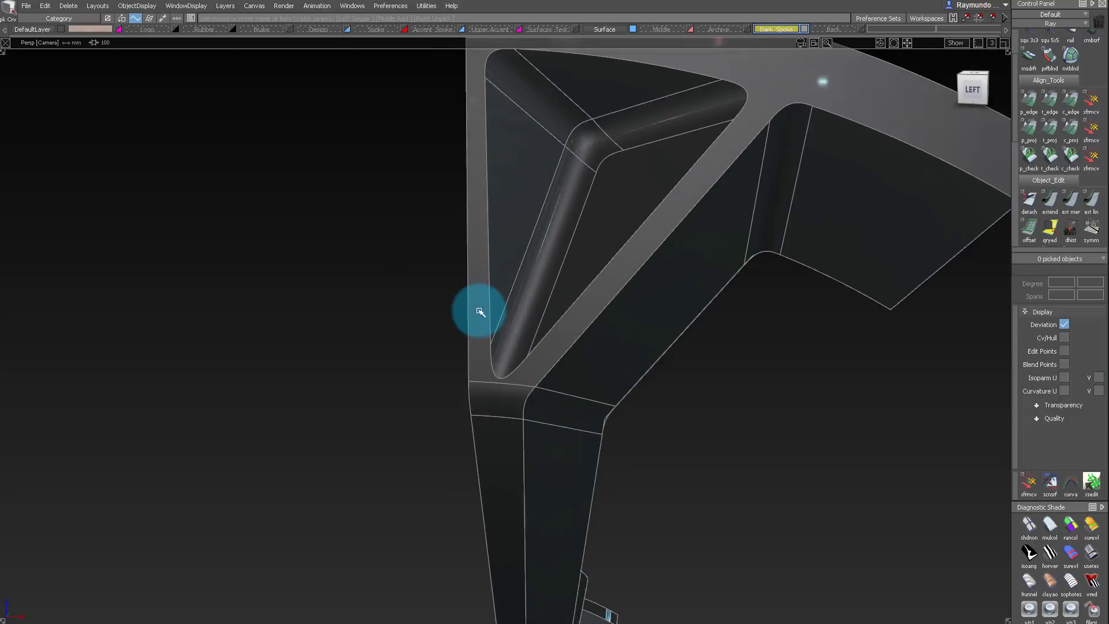
Select all the surfaces of the half-spoke
left_click_drag(480, 312, 641, 271, "alt+shift")
right_click_drag(641, 271, 595, 317, "alt+shift")
left_click_drag(594, 317, 520, 254, "alt+shift")
middle_click_drag(520, 255, 476, 216, "alt+shift")
mouse_move(475, 216)
left_mouse_down("alt+shift")
mouse_move(542, 229)
mouse_move(563, 213)
mouse_move(574, 307)
mouse_move(512, 260)
mouse_move(621, 202)
left_mouse_up("alt+shift")
left_click_drag(557, 152, 515, 265, "ctrl+shift")
left_click_drag(456, 103, 596, 532)
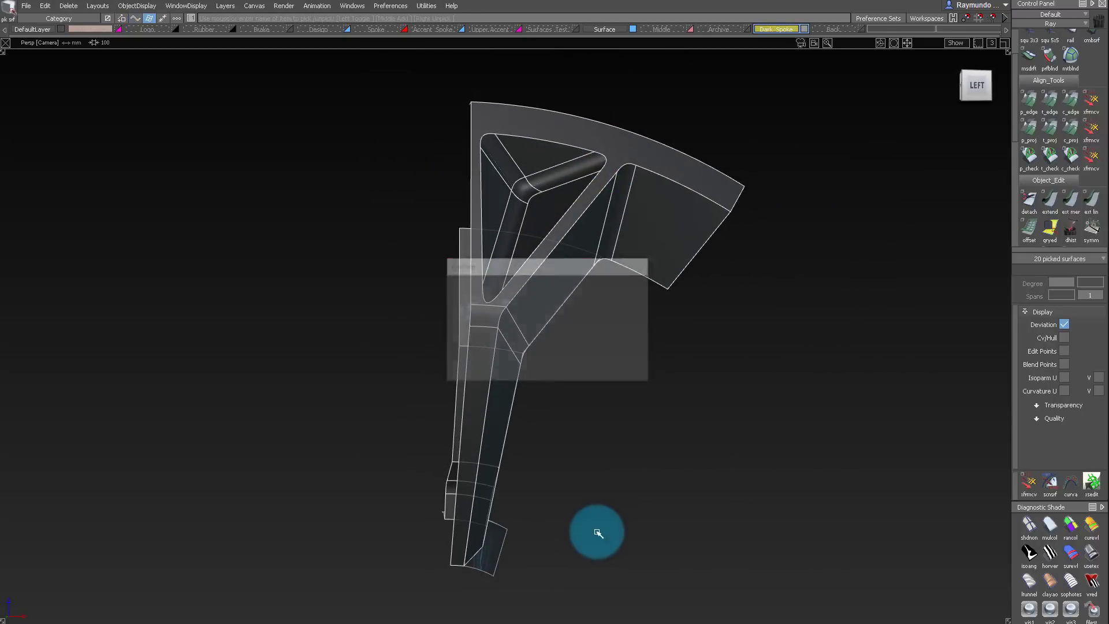
Cut the two rear spoke faces back to the upper and lower ends of the side wall's bend fillet
left_click_drag(612, 275, 602, 246, "alt+shift")
right_click_drag(602, 246, 803, 225, "alt+shift")
left_click_drag(803, 226, 544, 231, "alt+shift")
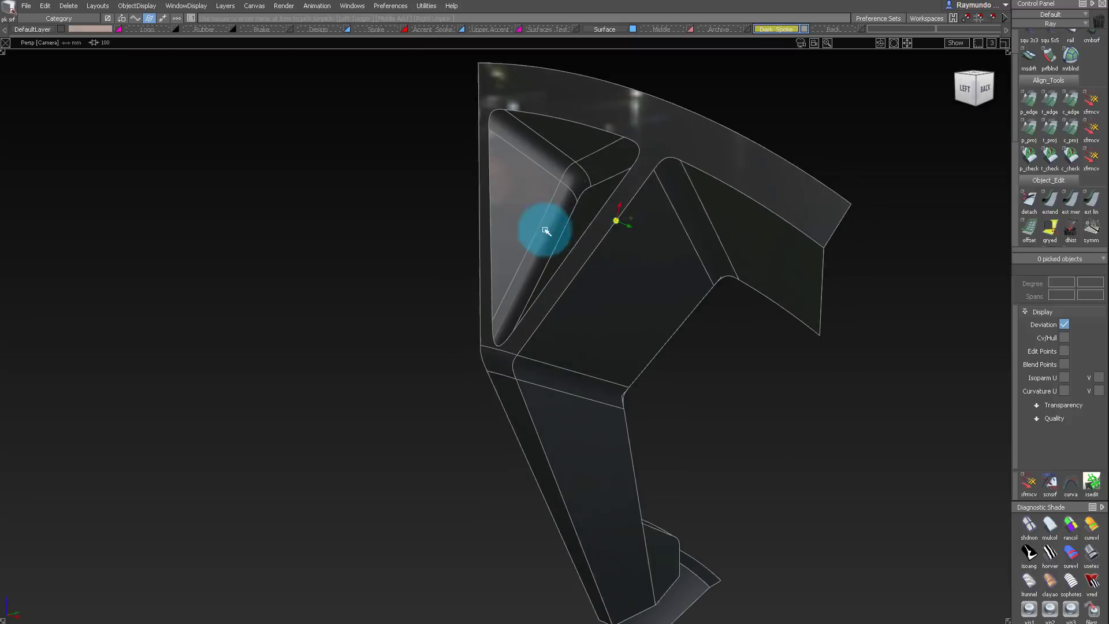
middle_click_drag(608, 363, 582, 311, "alt+shift")
left_click(581, 311, "alt+shift")
right_click_drag(653, 328, 667, 333, "alt+shift")
left_click_drag(667, 332, 603, 324, "alt+shift")
middle_click_drag(602, 324, 541, 279, "alt+shift")
left_click_drag(542, 279, 503, 289, "alt+shift")
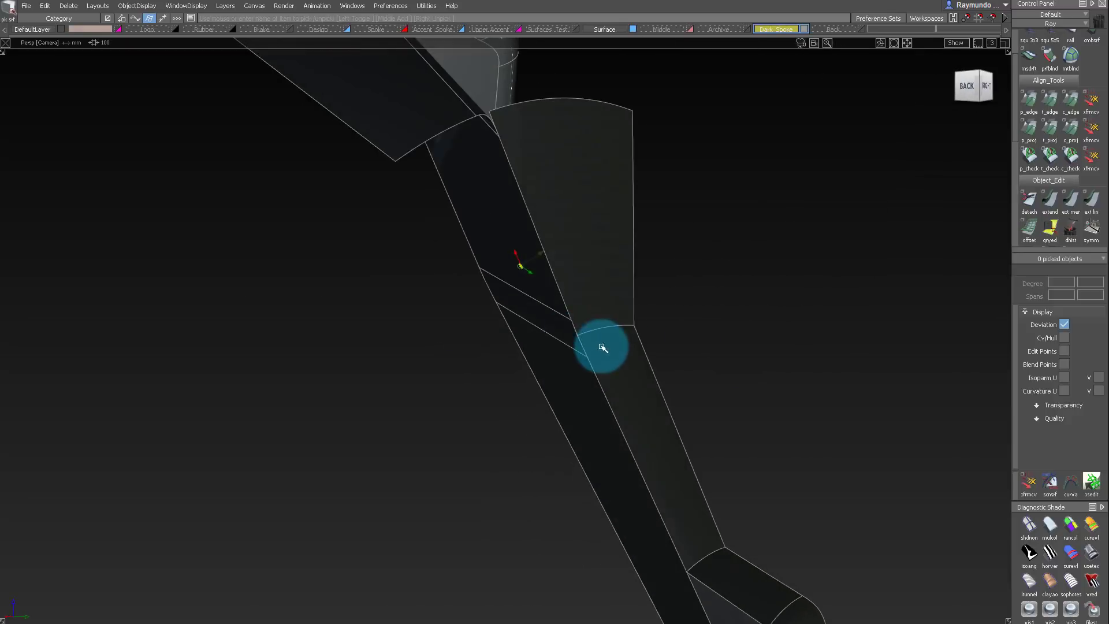
left_click(599, 347, "alt+shift")
right_click_drag(599, 347, 686, 302, "alt+shift")
left_click_drag(686, 303, 591, 318, "alt+shift")
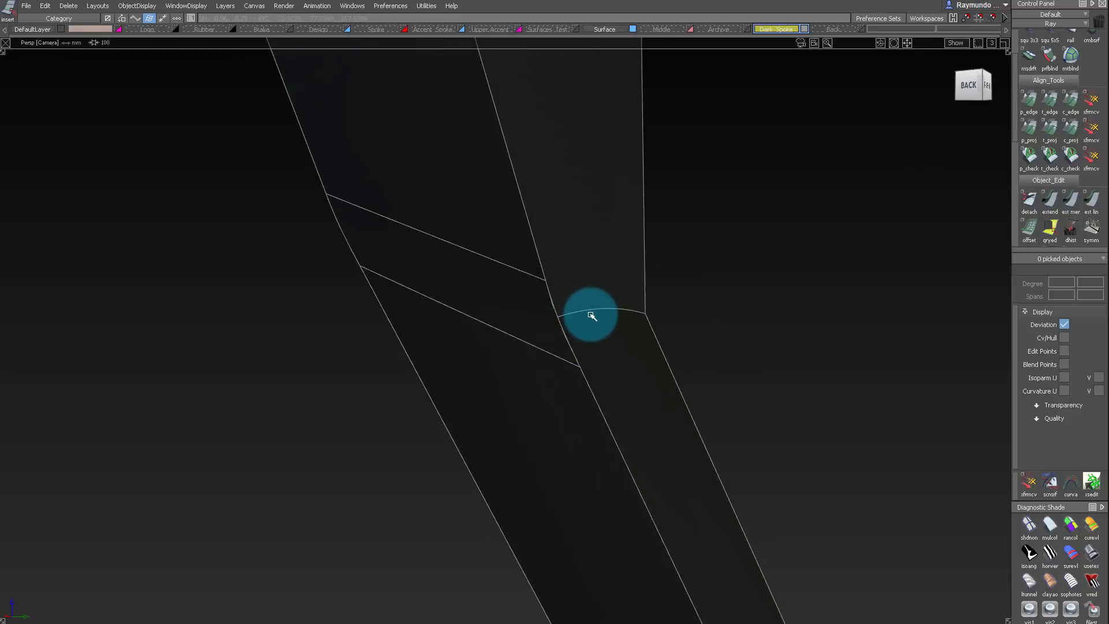
left_click_drag(572, 261, 541, 280)
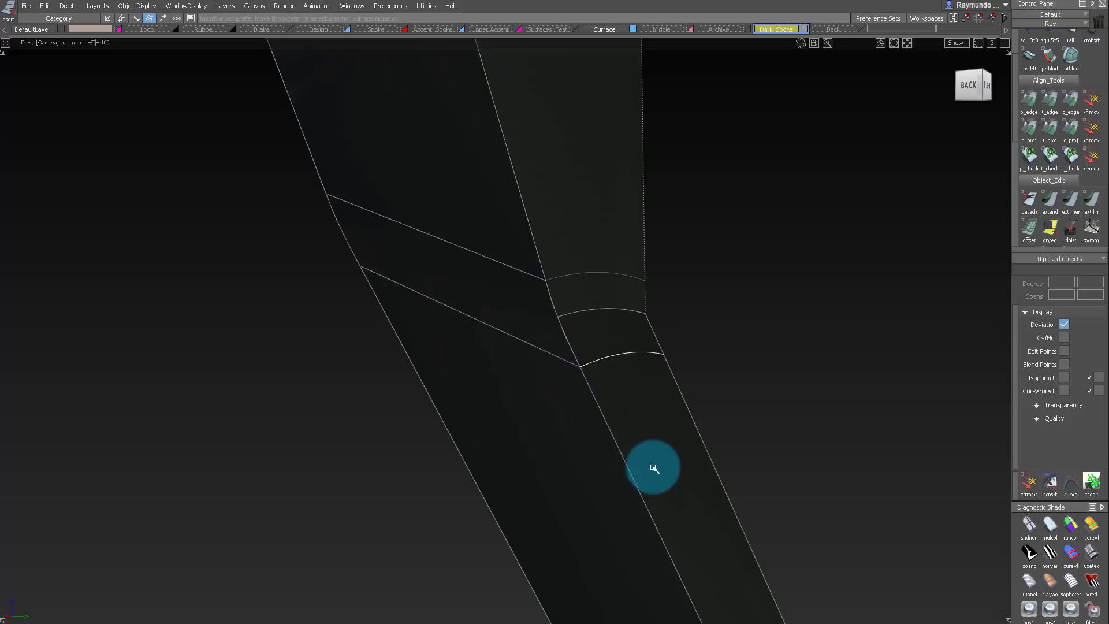
left_click(655, 413)
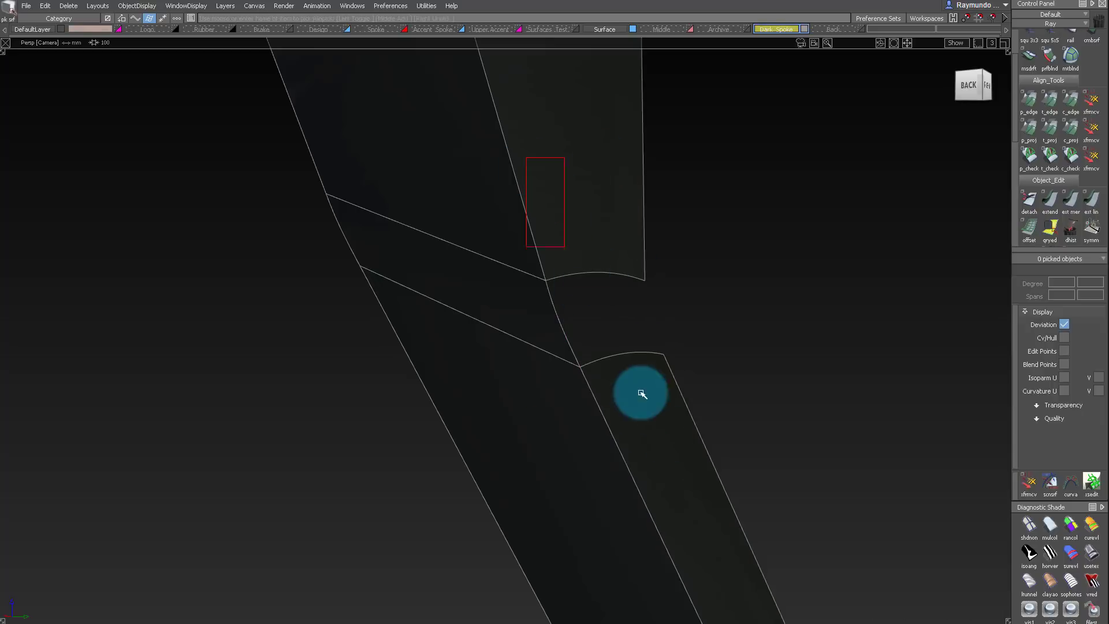
Fill the rear bend gap with a degree 5 Square surface, matching its upper and lower boundaries with G2 Curvature
left_click(638, 268)
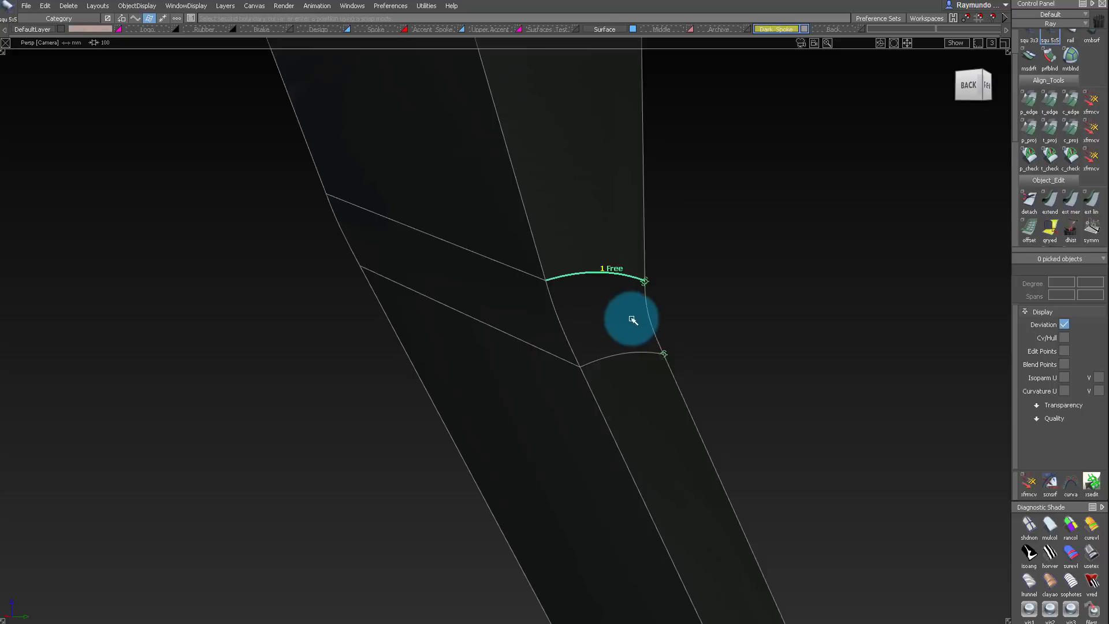
left_click(604, 293)
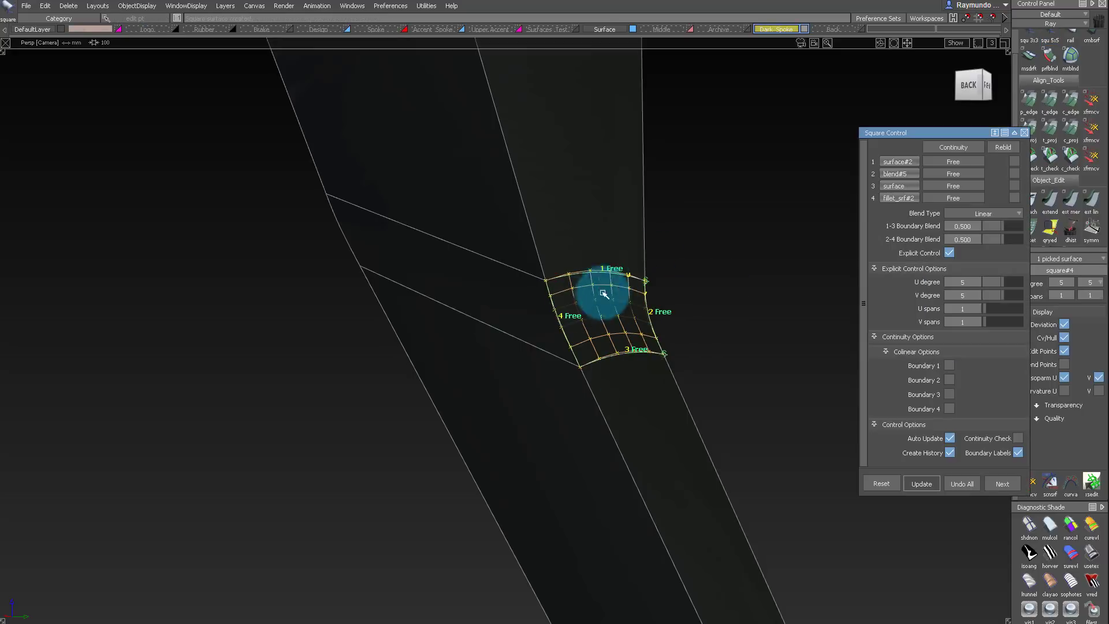
left_click(956, 163)
left_click(972, 218)
left_click(953, 185)
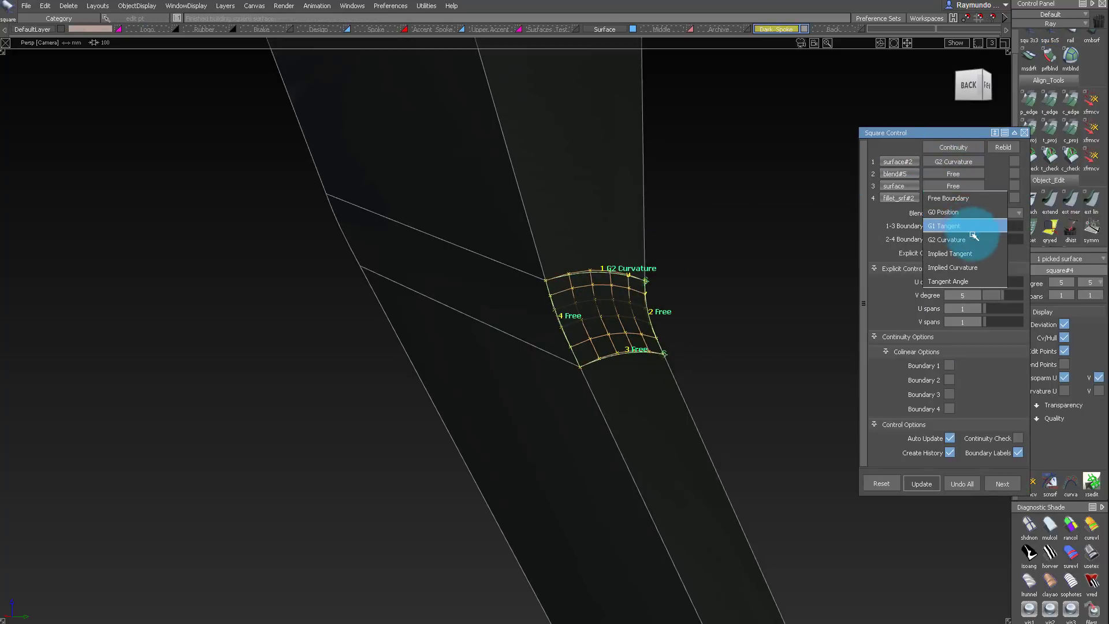
left_click(985, 230)
Delete the helper blend curve at the rear bend and turn off the new patch's control display
left_click_drag(667, 270, 666, 236, "ctrl+shift")
left_click(652, 360)
left_click_drag(663, 481, 658, 242, "ctrl+shift")
left_click(657, 340)
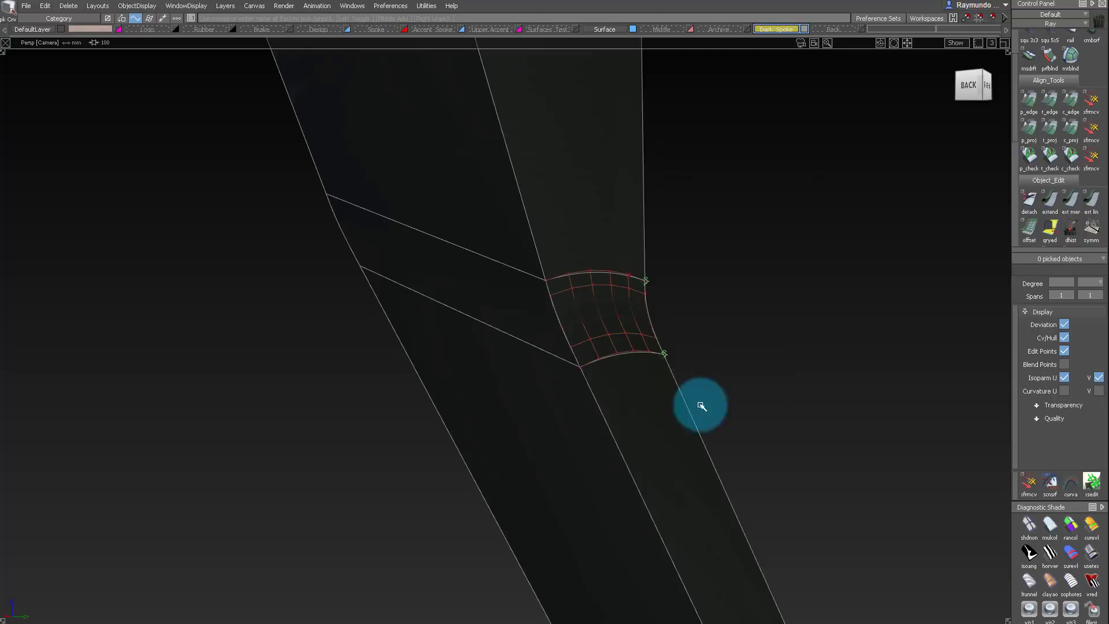
key("Delete")
key("Return")
left_click_drag(713, 486, 712, 283, "ctrl+shift")
right_click_drag(687, 260, 615, 260, "alt+shift")
mouse_move(616, 260)
left_mouse_down("alt+shift")
mouse_move(774, 317)
mouse_move(656, 295)
mouse_move(780, 268)
mouse_move(658, 296)
mouse_move(463, 185)
mouse_move(575, 122)
mouse_move(601, 205)
left_mouse_up("alt+shift")
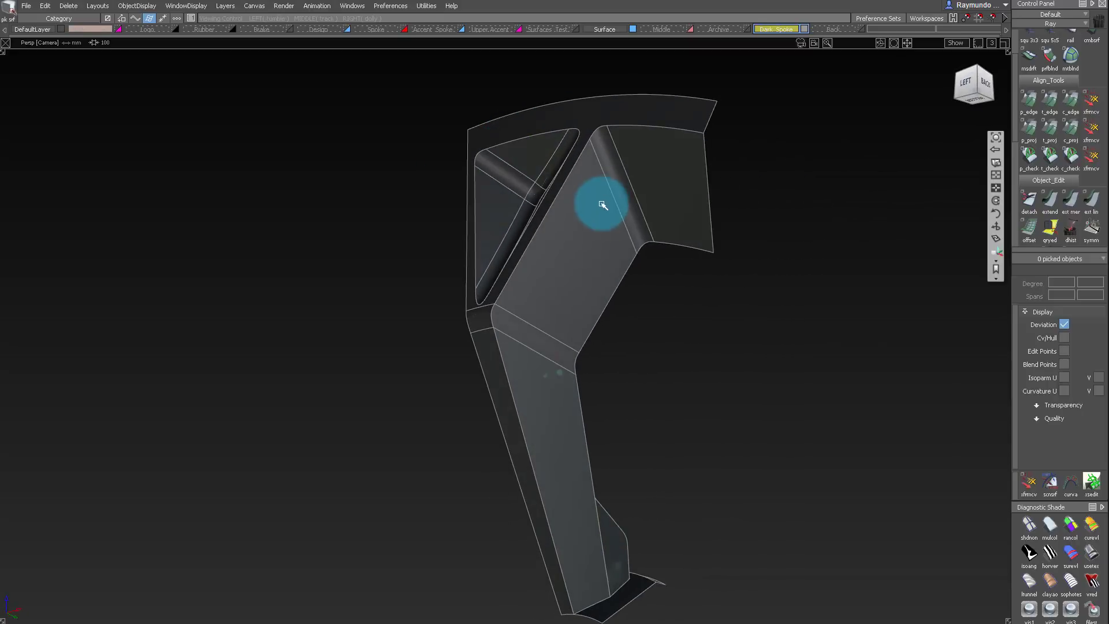
Extend the upper rear spoke face sideways past the lower edge of the spoke-to-rim fillet
right_click_drag(667, 230, 558, 270, "alt+shift")
left_click_drag(557, 270, 642, 291, "alt+shift")
right_click_drag(642, 292, 724, 254, "alt+shift")
left_click(797, 334)
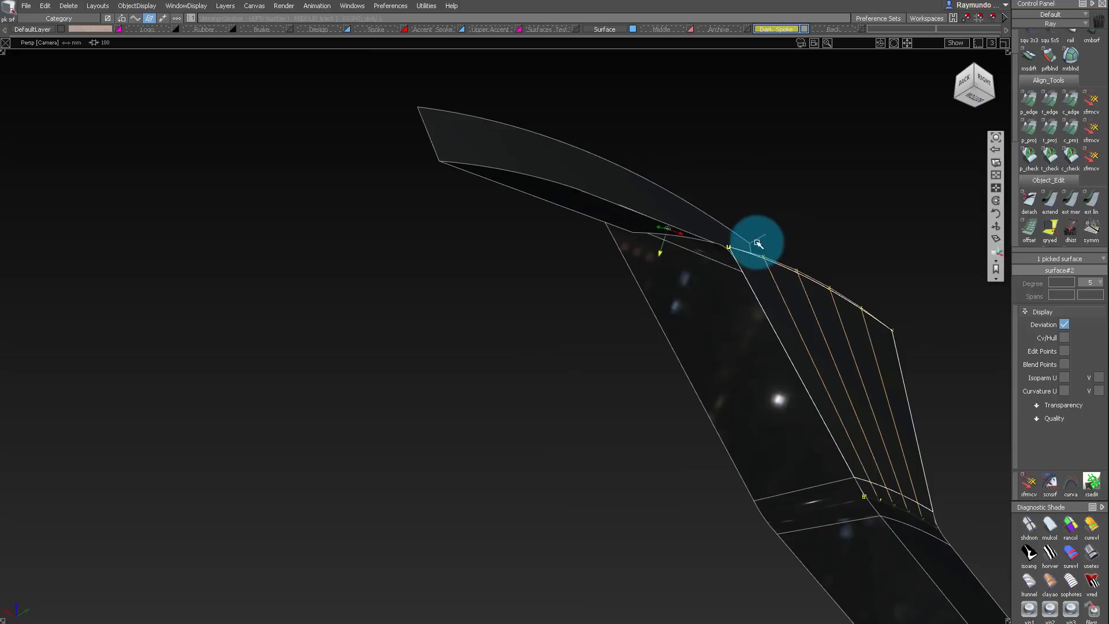
left_click_drag(774, 260, 658, 301, "alt+shift")
right_click_drag(697, 256, 720, 260, "alt+shift")
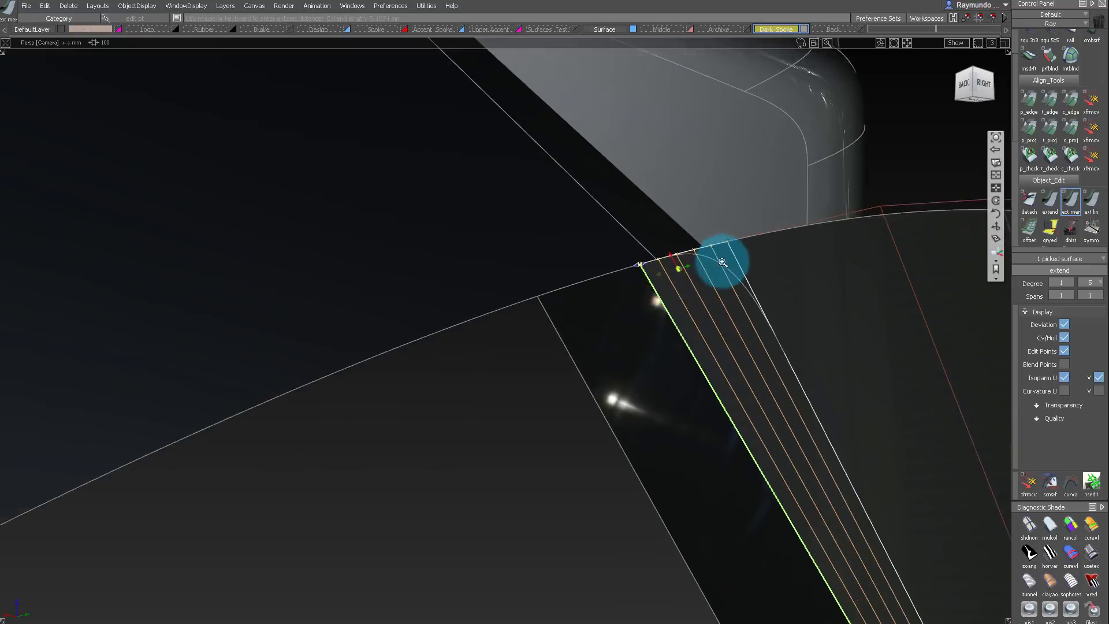
left_click_drag(720, 260, 659, 283, "alt+shift")
Trim the extended rear face along the spoke-to-rim fillet edge, keeping the spoke side, and delete the selected surfaces' construction history
left_click_drag(737, 318, 741, 271, "ctrl+shift")
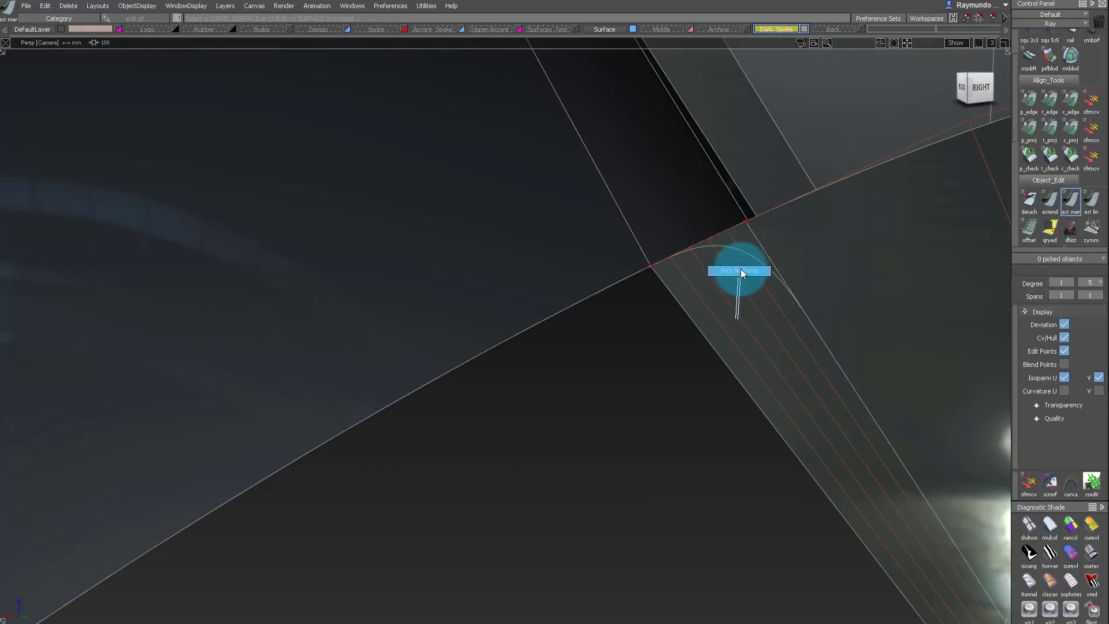
left_click(734, 245)
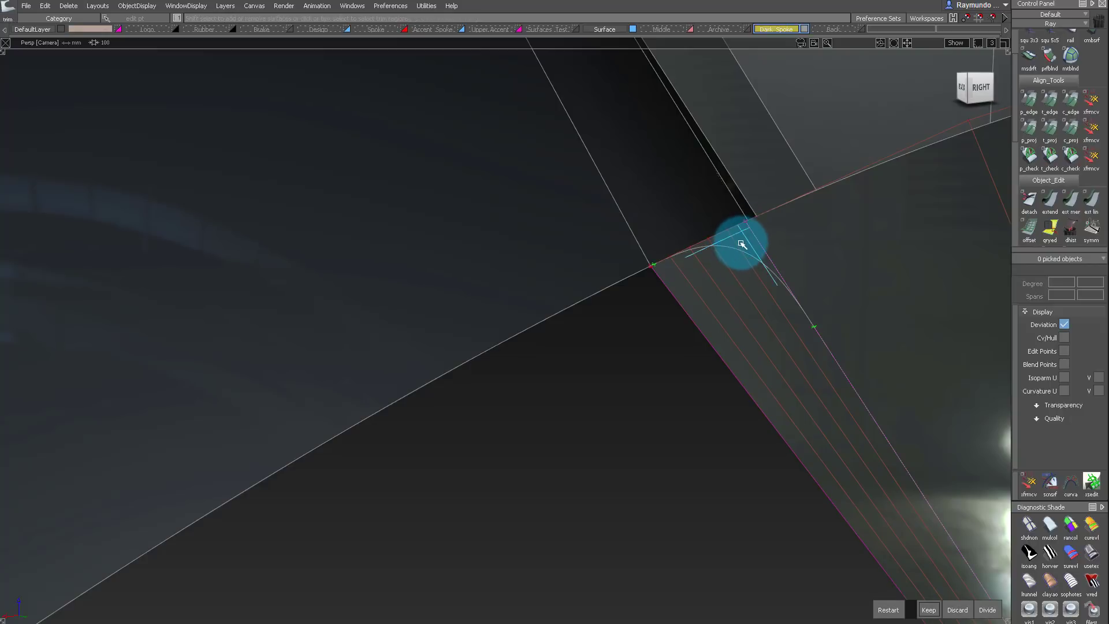
left_click(930, 609)
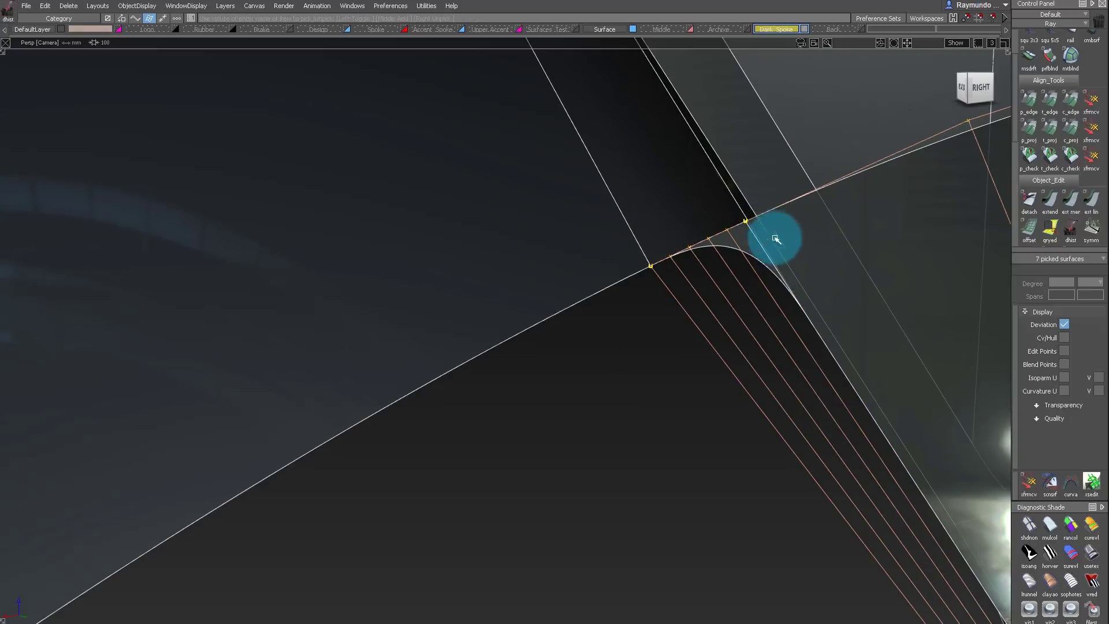
left_click_drag(757, 255, 566, 224, "alt+shift")
Show the Back layer, examine how the half-spoke fits against the full rim, and hide the layer again
left_click_drag(614, 282, 903, 99, "alt+shift")
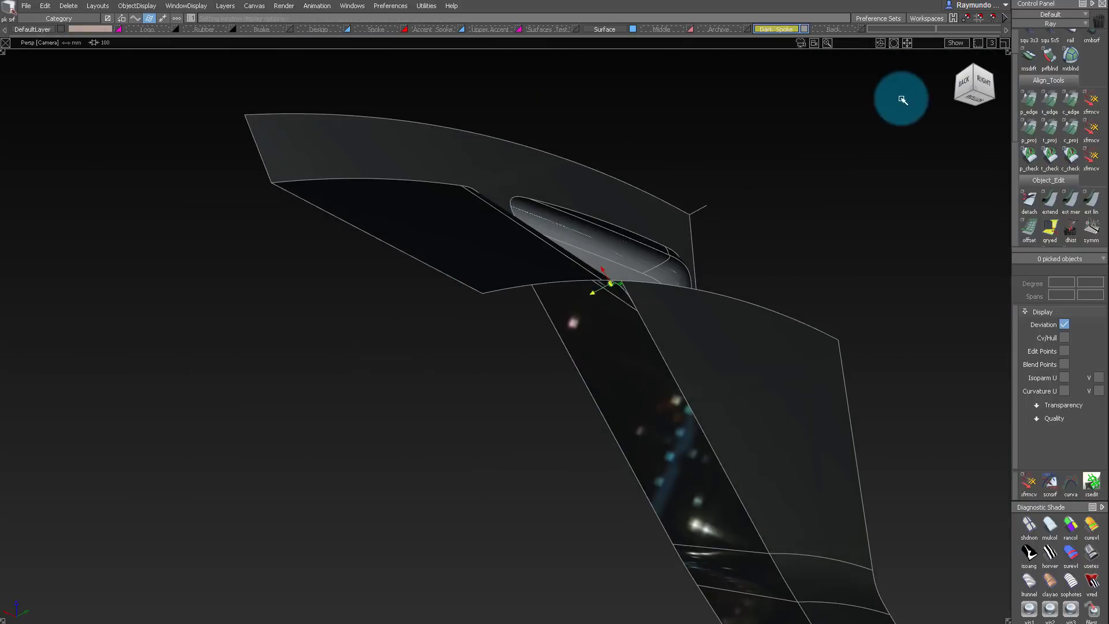
left_click(863, 33)
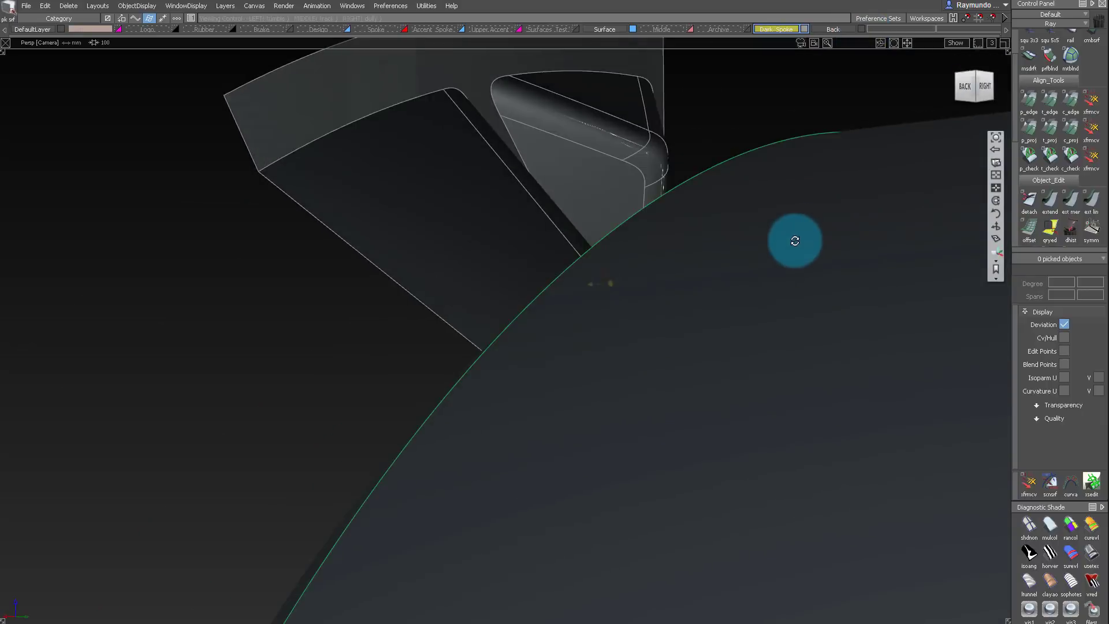
left_click_drag(792, 241, 491, 159, "alt+shift")
left_click_drag(455, 119, 699, 384)
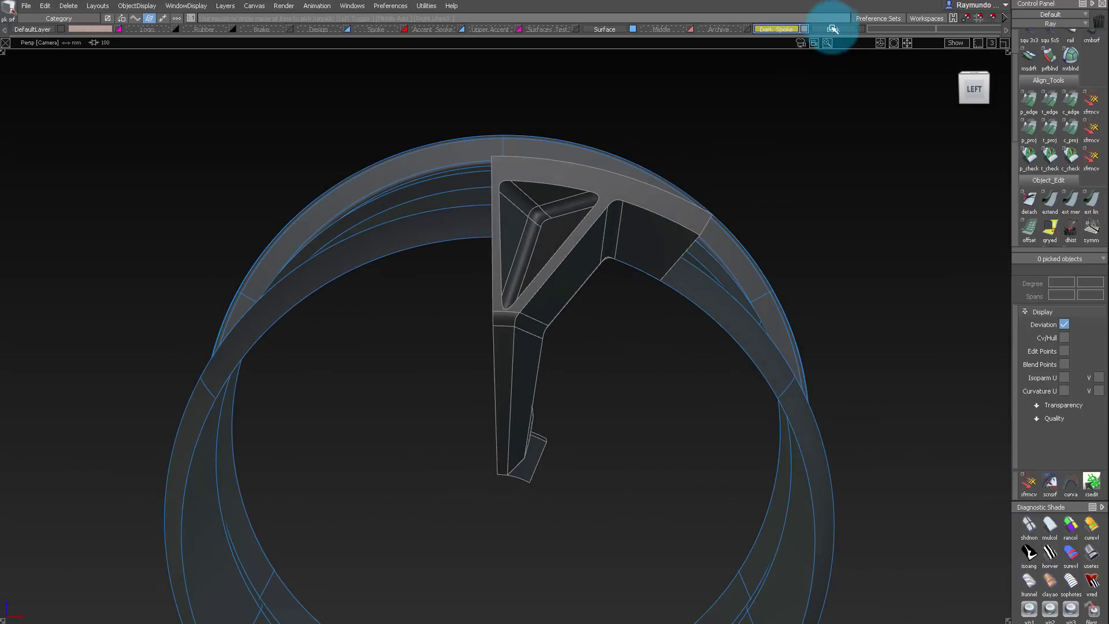
left_click(862, 30)
Select the complete set of half-spoke surfaces in the front view
left_click_drag(832, 114, 565, 282, "alt+shift")
left_click_drag(468, 110, 577, 289)
left_click_drag(466, 111, 751, 485)
left_click(492, 363)
left_click_drag(893, 537, 820, 485, "ctrl+shift")
left_click(491, 360)
Set up a Revolve for the short profile curve at the front face's outer rim corner
left_click_drag(647, 171, 378, 217, "alt+shift")
right_click_drag(379, 218, 566, 155, "alt+shift")
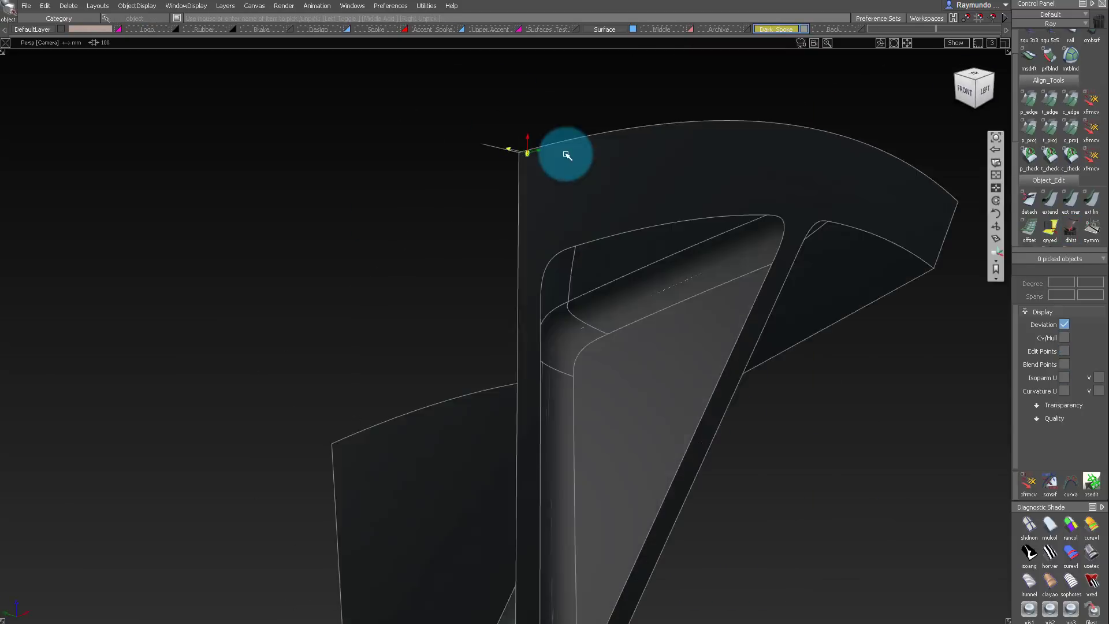
left_click_drag(566, 154, 699, 196, "alt+shift")
key("ctrl+t")
right_click(516, 544)
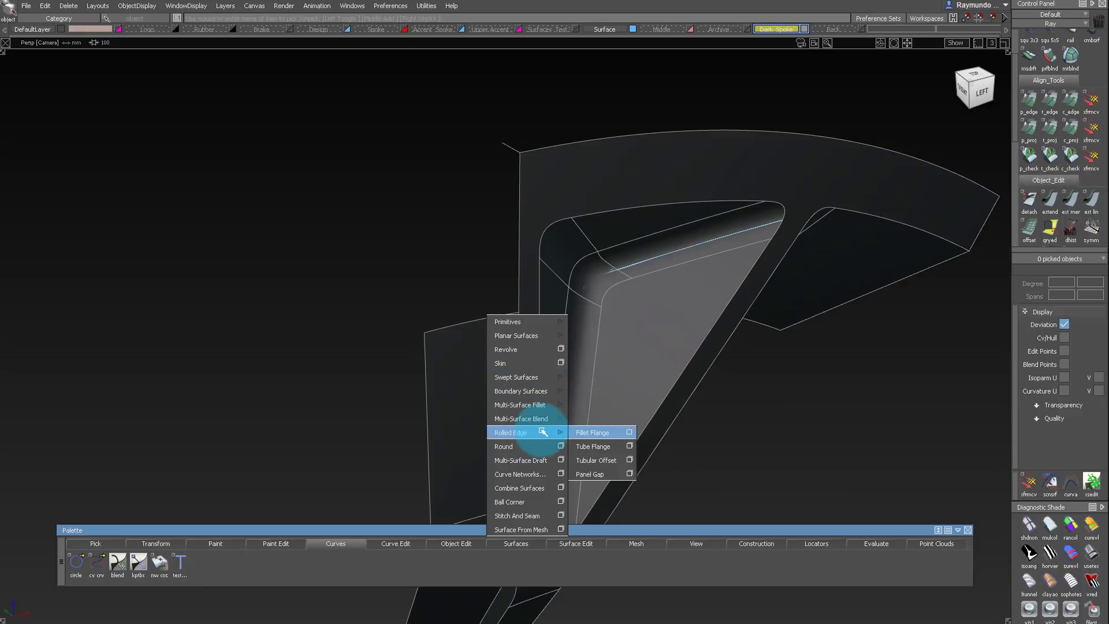
left_click(558, 350)
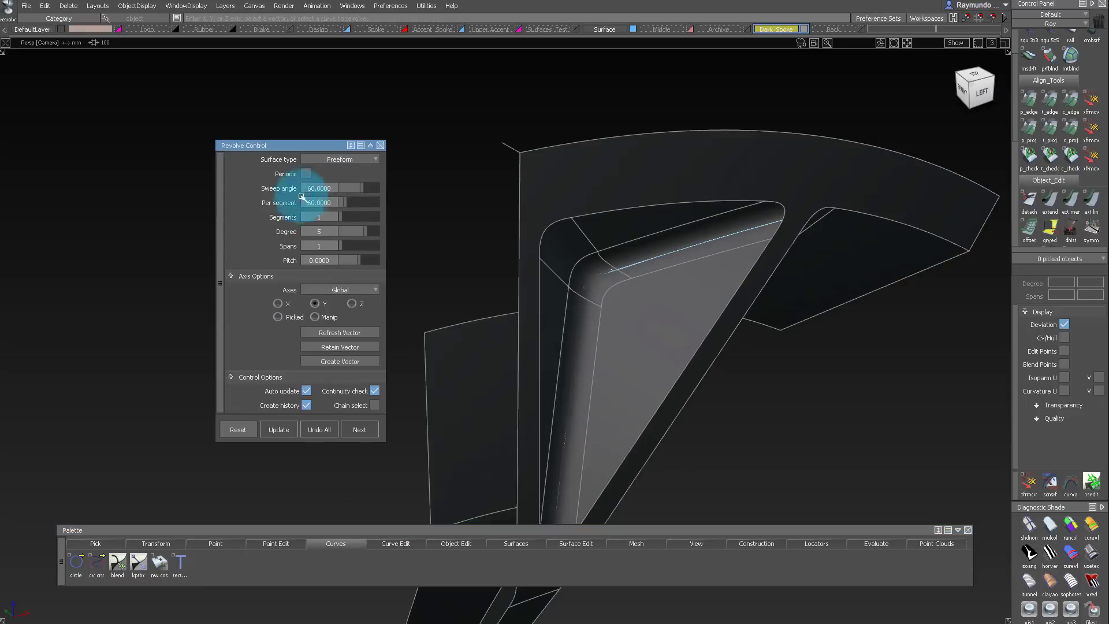
left_click(718, 173)
left_click(226, 186)
right_click_drag(751, 223, 664, 239, "alt+shift")
left_click_drag(665, 240, 668, 190, "ctrl+shift")
left_click_drag(672, 139, 236, 6, "alt+shift")
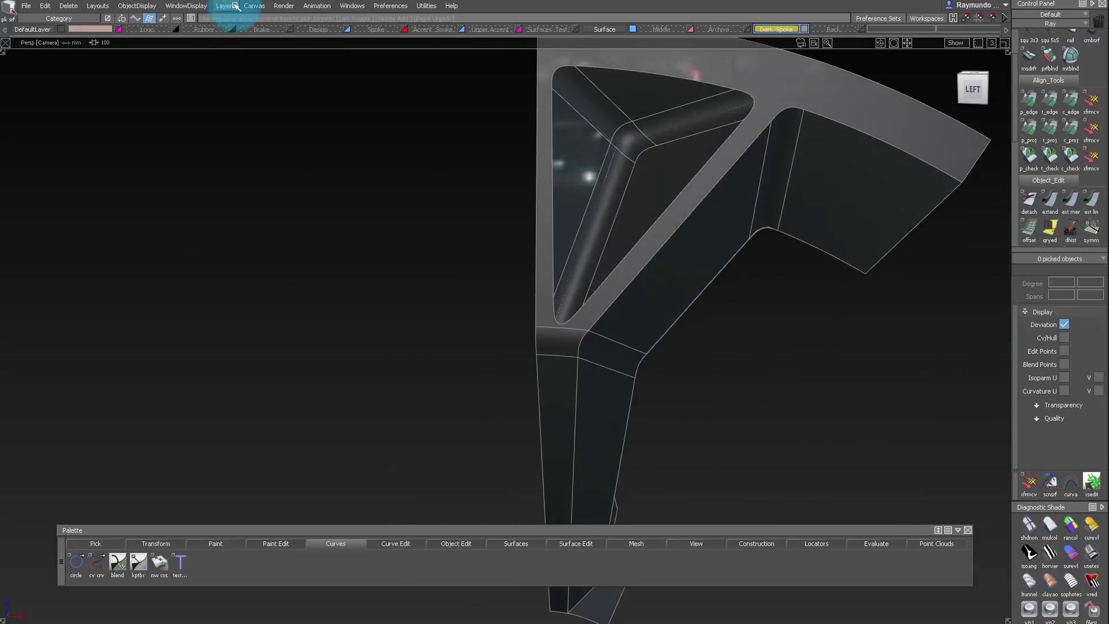
Copy the upper and lower front faces and side walls of the half-spoke to the White_Insert layer and hide the Dark Spoke layer
left_click(899, 30)
right_click_drag(705, 185, 604, 254, "alt+shift")
left_click(604, 260)
left_click(594, 329)
left_click(618, 347)
left_click_drag(619, 348, 656, 255, "alt+shift")
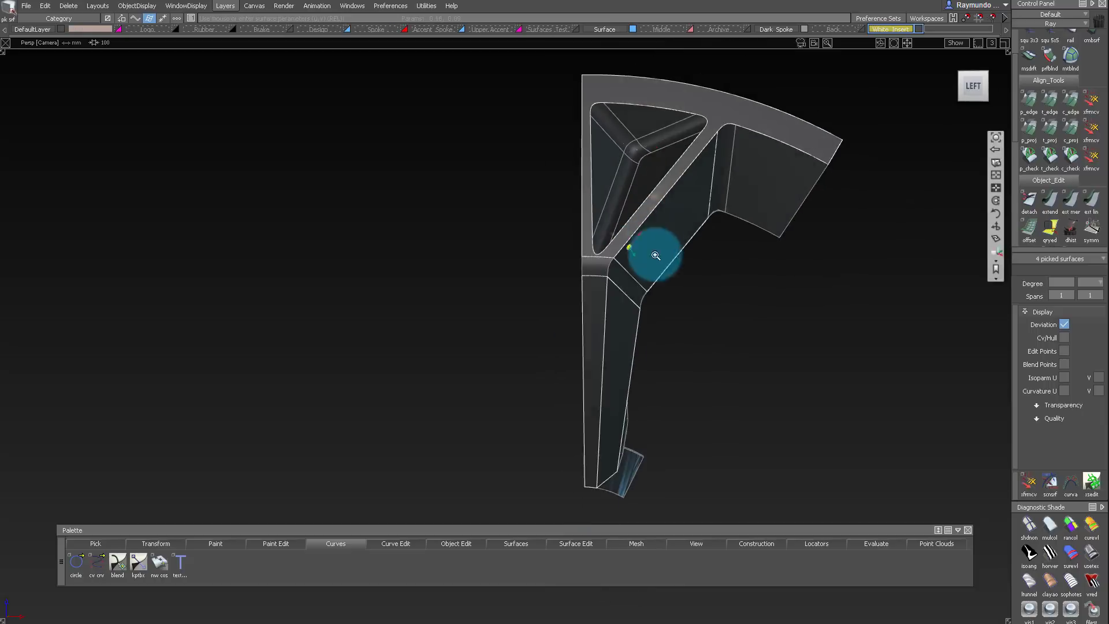
right_click_drag(656, 255, 608, 267, "alt+shift")
left_click(804, 29)
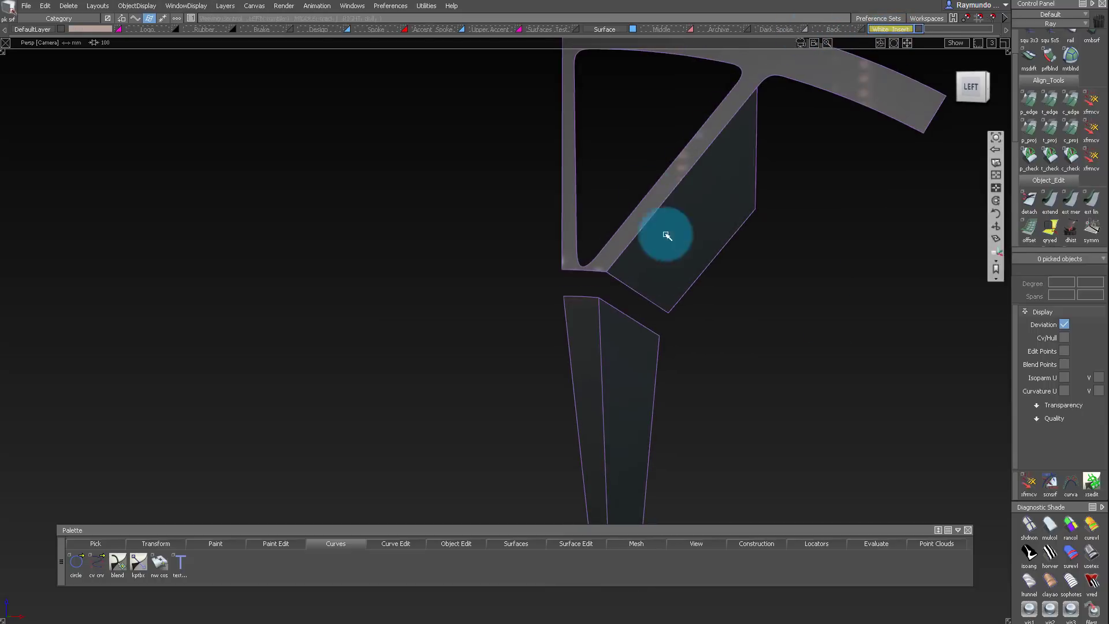
Show the Archive layer and narrow its white diagonal strip by pulling in the edge beside the triangular opening with Extend
left_click(747, 29)
left_click_drag(659, 157, 650, 191, "alt+shift")
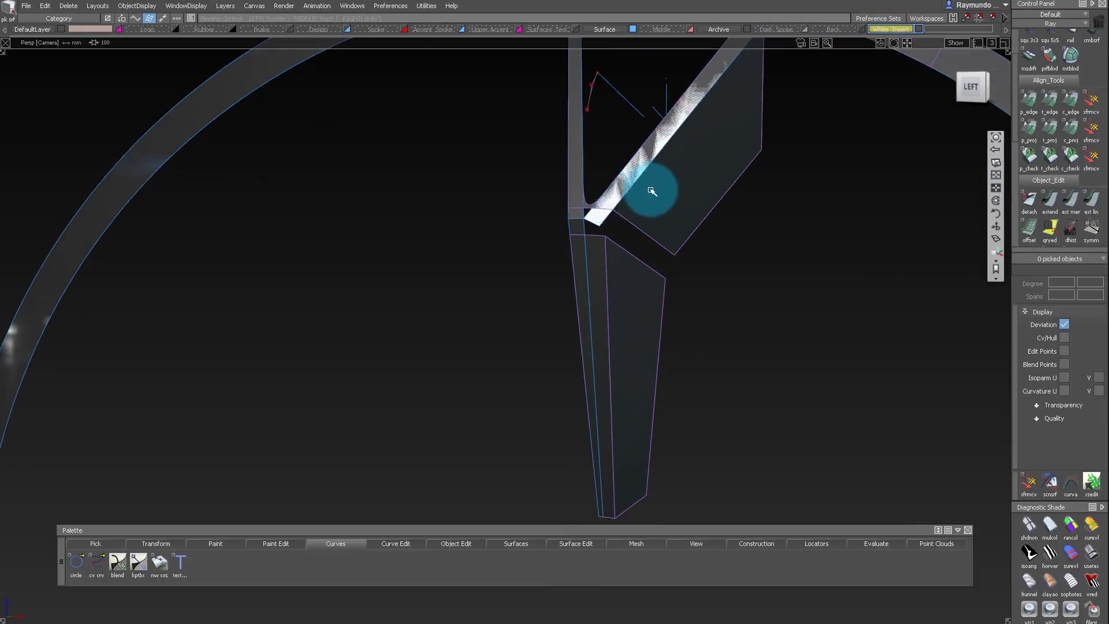
middle_click_drag(616, 186, 590, 261, "alt+shift")
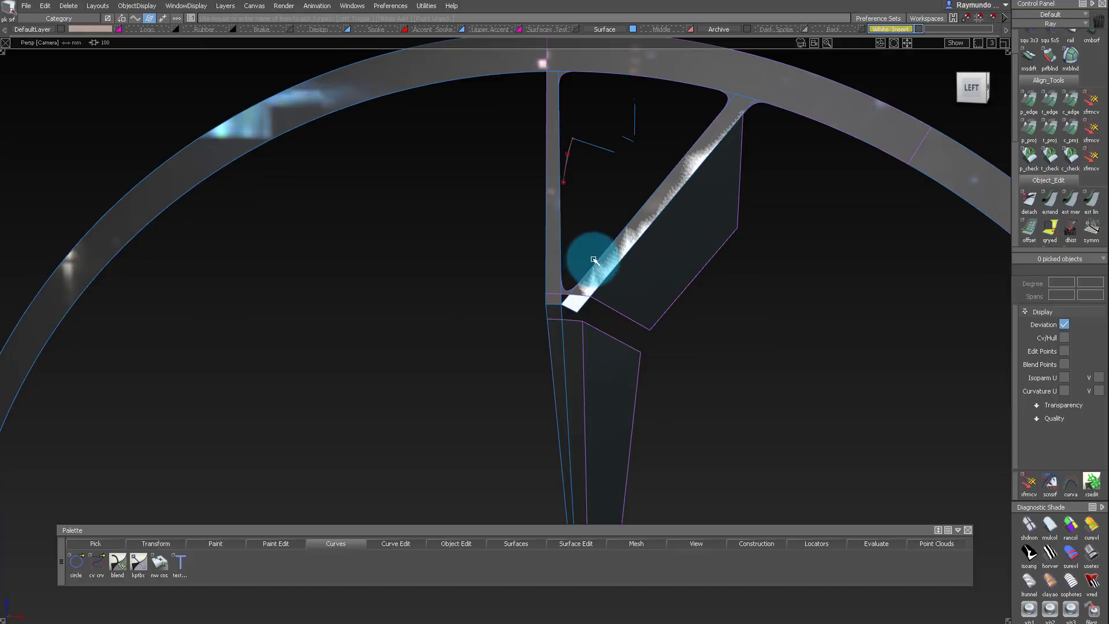
right_click_drag(732, 97, 662, 164, "alt+shift")
left_click_drag(662, 164, 655, 163, "alt+shift")
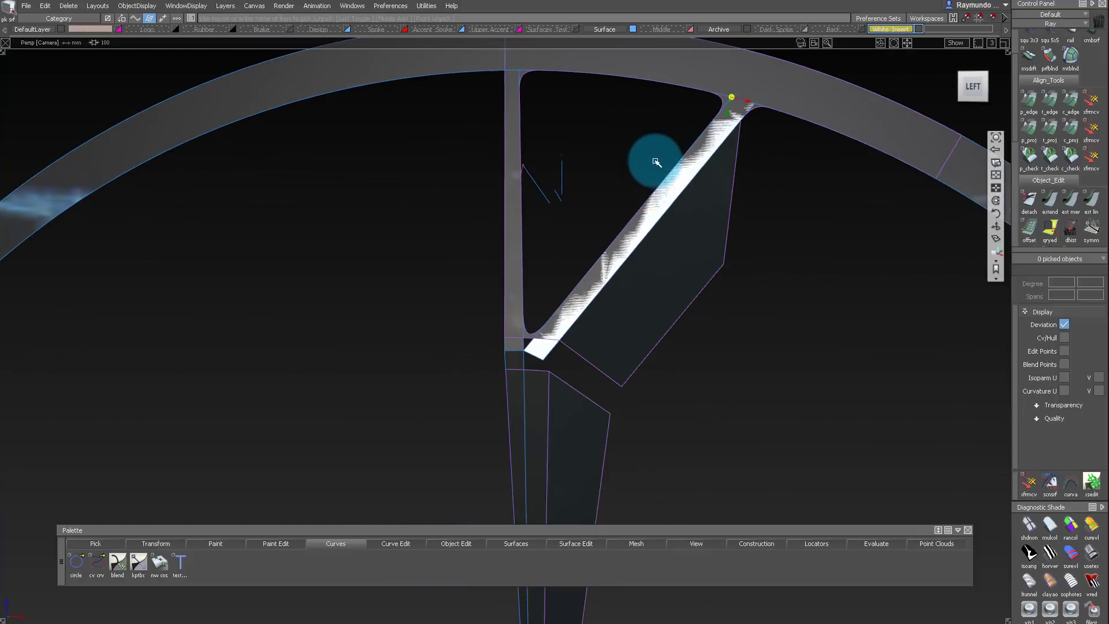
right_click_drag(556, 328, 650, 288, "alt+shift")
left_click_drag(563, 310, 541, 263, "alt+shift")
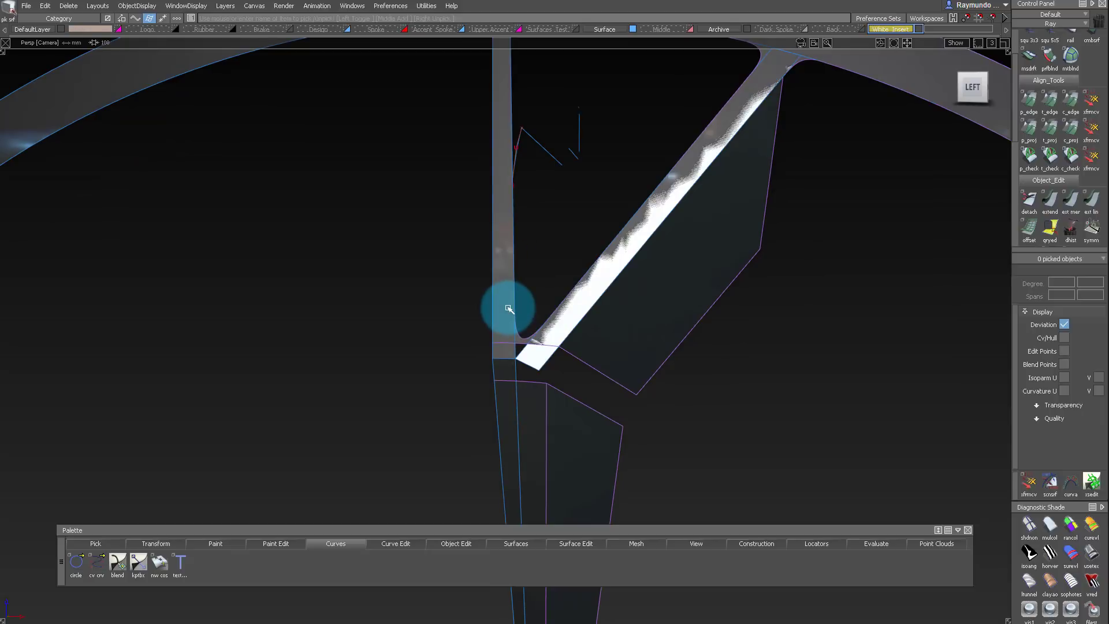
left_click(612, 243)
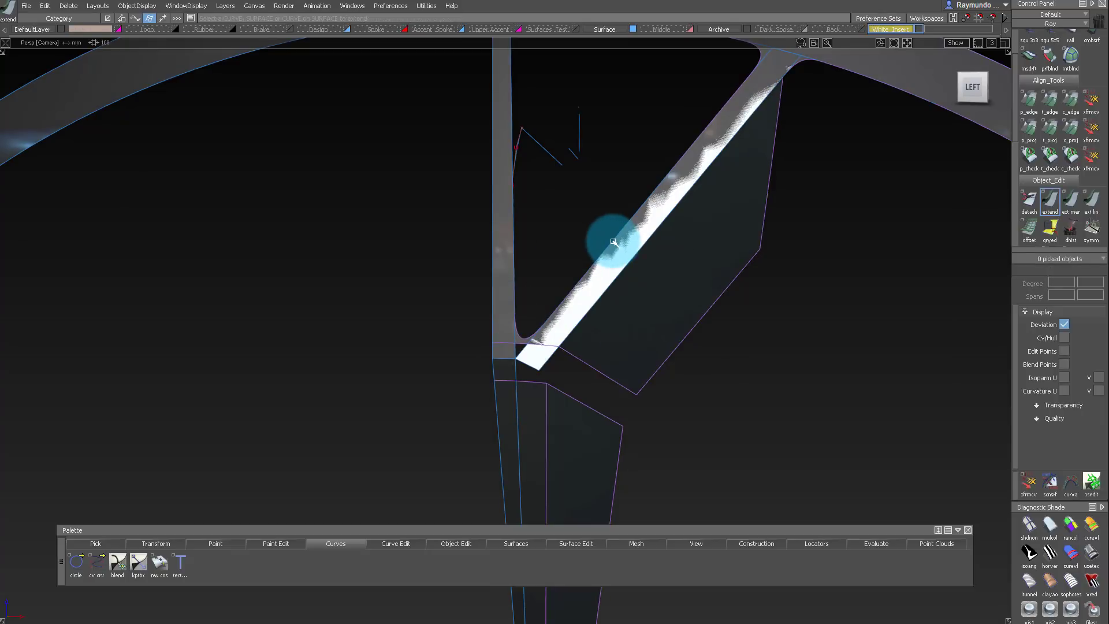
mouse_move(613, 242)
left_mouse_down()
mouse_move(612, 223)
mouse_move(629, 227)
mouse_move(606, 253)
left_mouse_up()
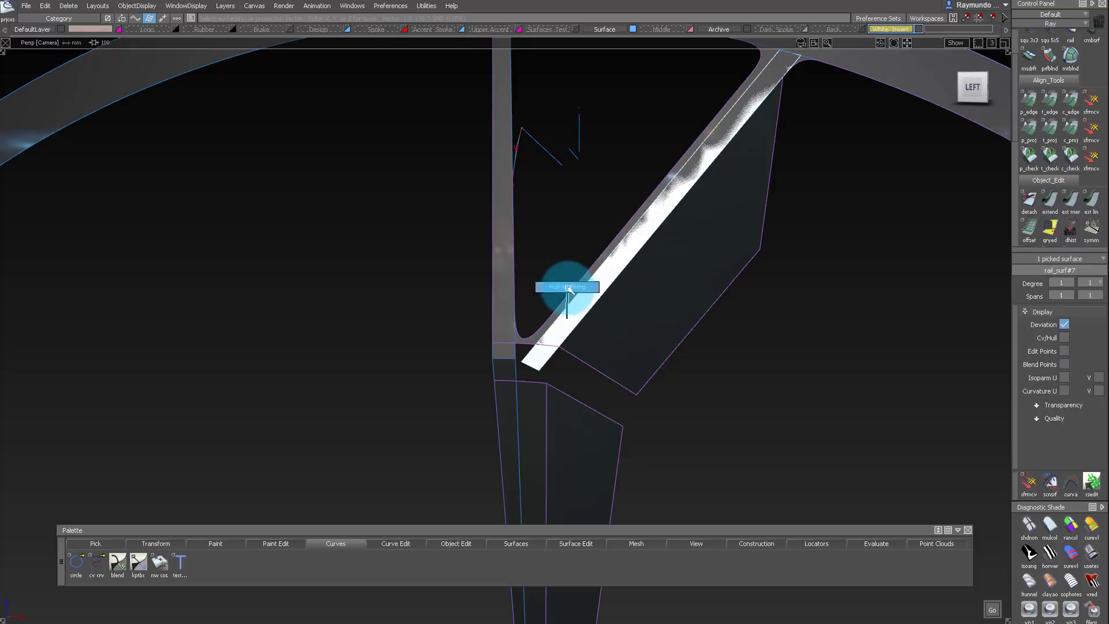
Project the narrowed strip's inner edge onto the upper front face and untrim that face
left_click(670, 196)
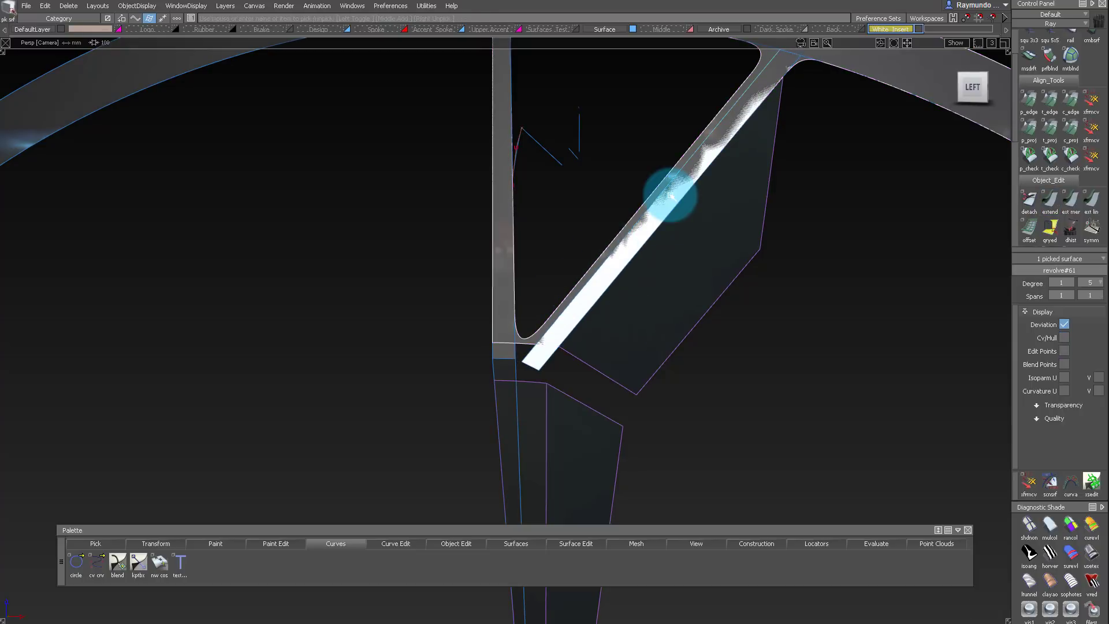
mouse_move(670, 197)
right_mouse_down("alt+shift")
mouse_move(725, 166)
mouse_move(673, 144)
right_mouse_up("alt+shift")
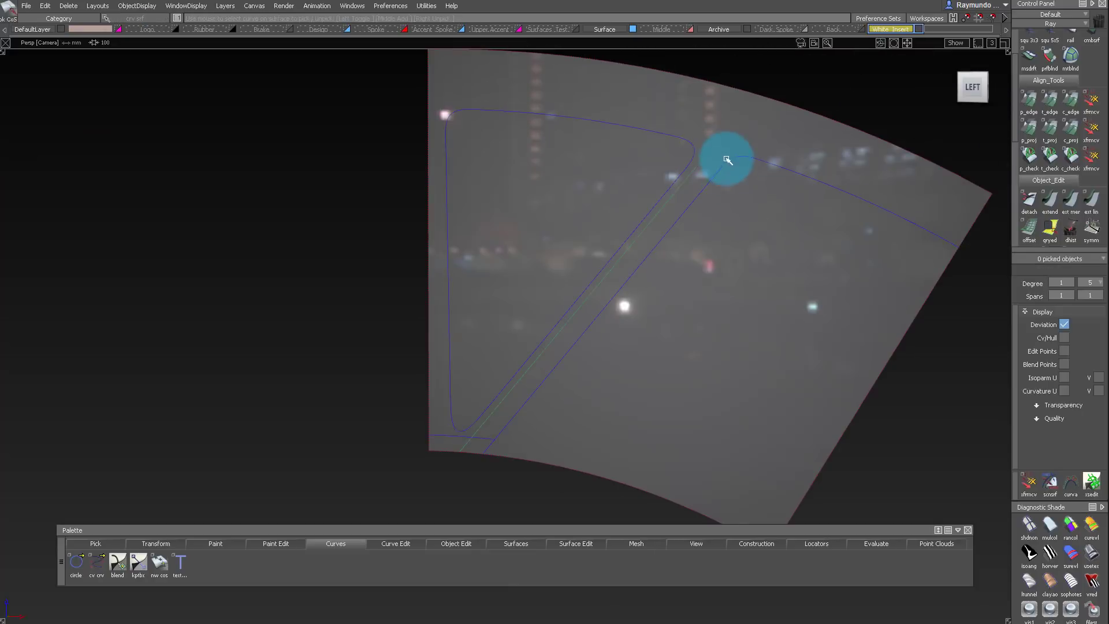
Extend the curves on the untrimmed front face so the rim-side and diagonal boundaries cross at the strip's ends
left_click(728, 160)
left_click_drag(753, 161, 693, 191)
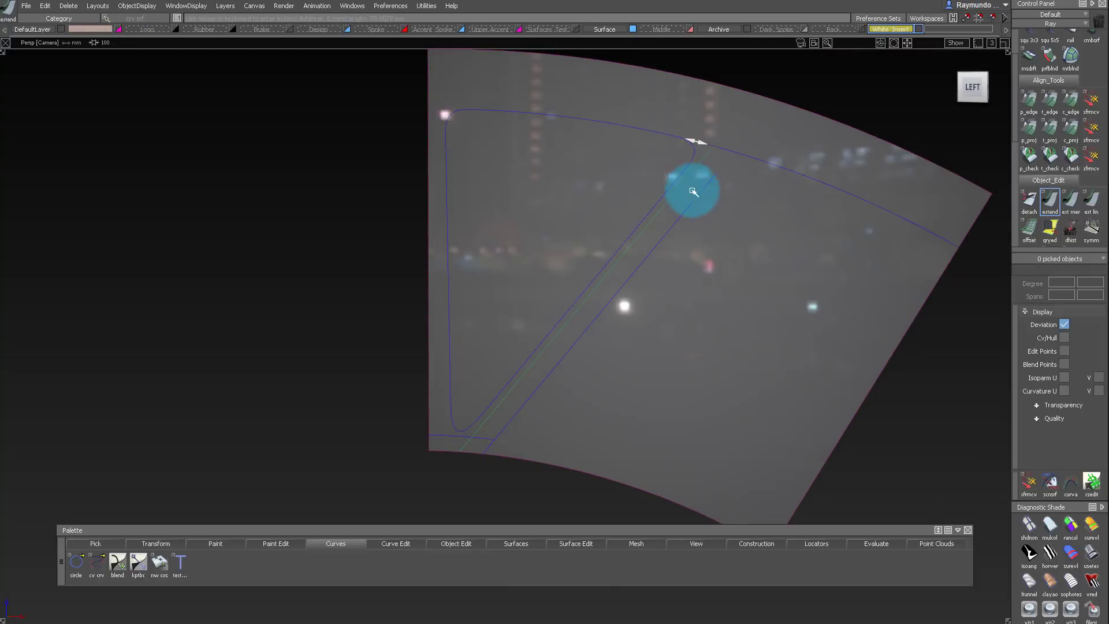
left_click(523, 466)
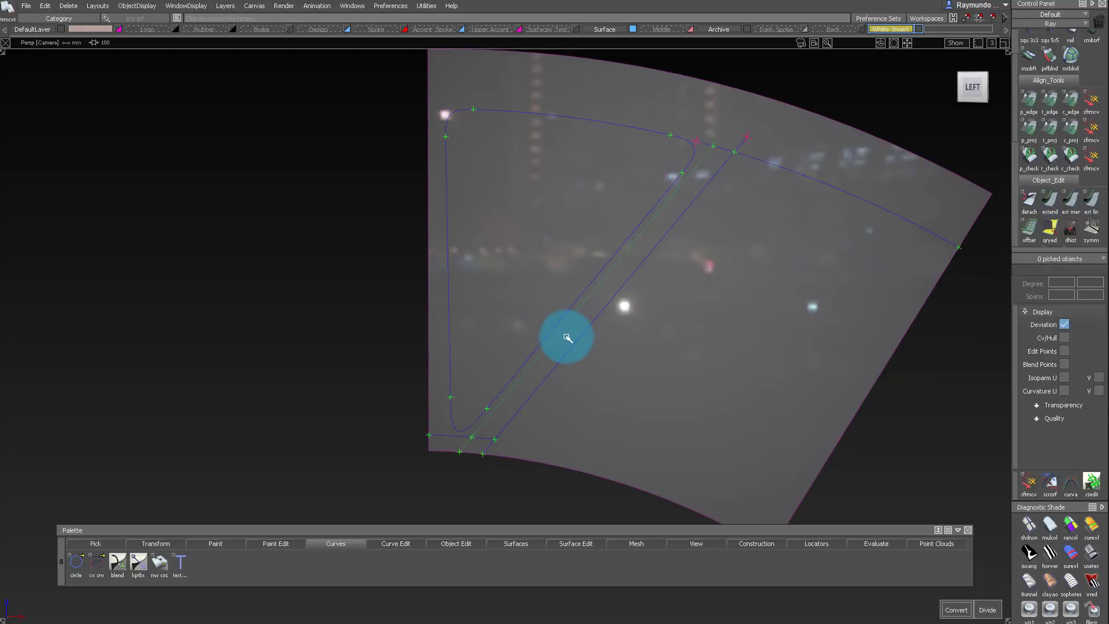
Convert the diagonal region bounded by the curves on the front face into a separate four-sided surface
left_click_drag(607, 276, 608, 283, "ctrl+shift")
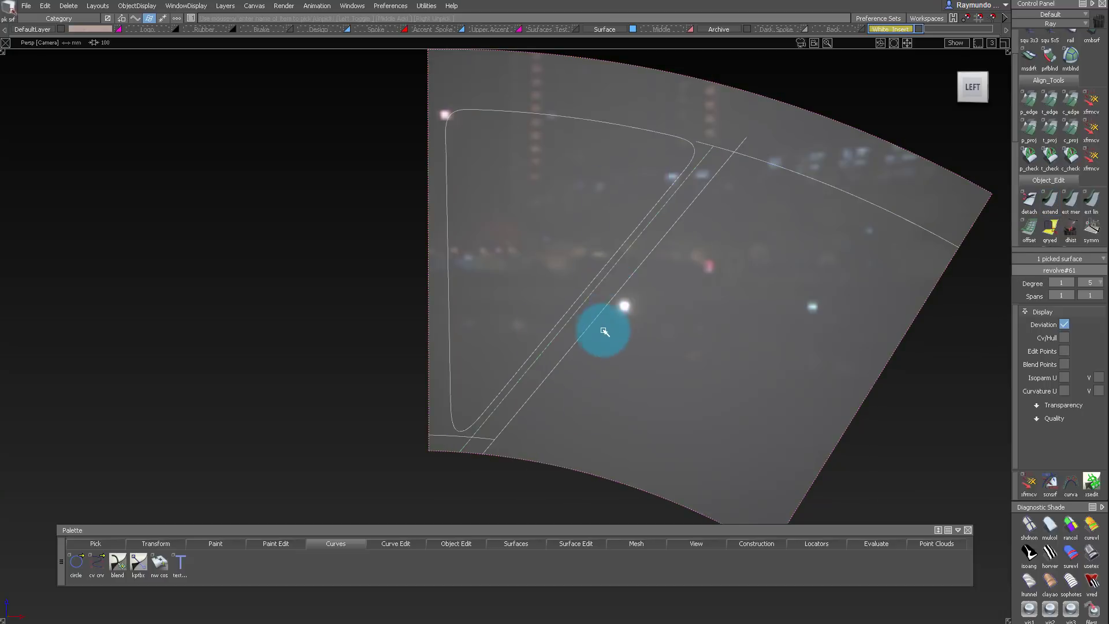
left_click(718, 146)
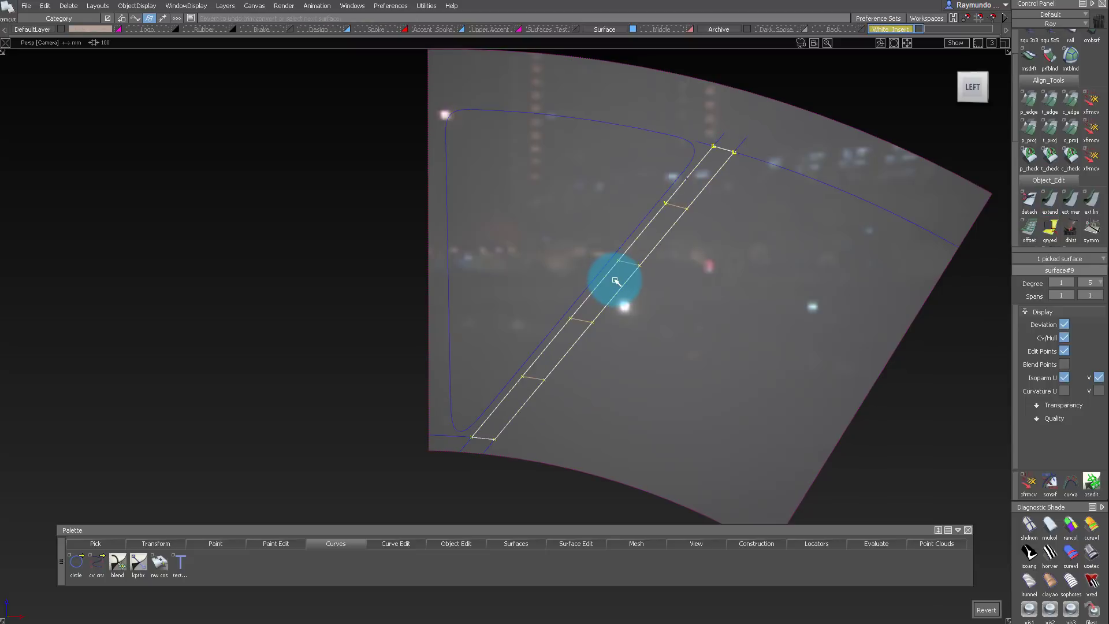
left_click_drag(628, 238, 629, 237, "ctrl+shift")
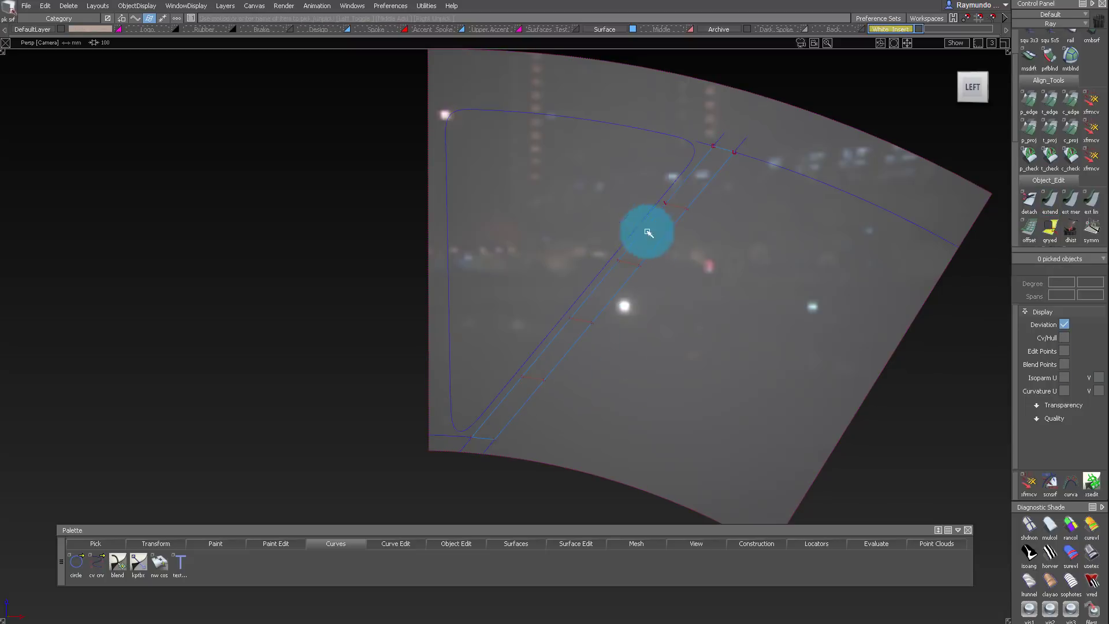
Assign the leftover untrimmed upper front face to the hidden Archive layer
left_click(752, 129)
left_click(735, 40)
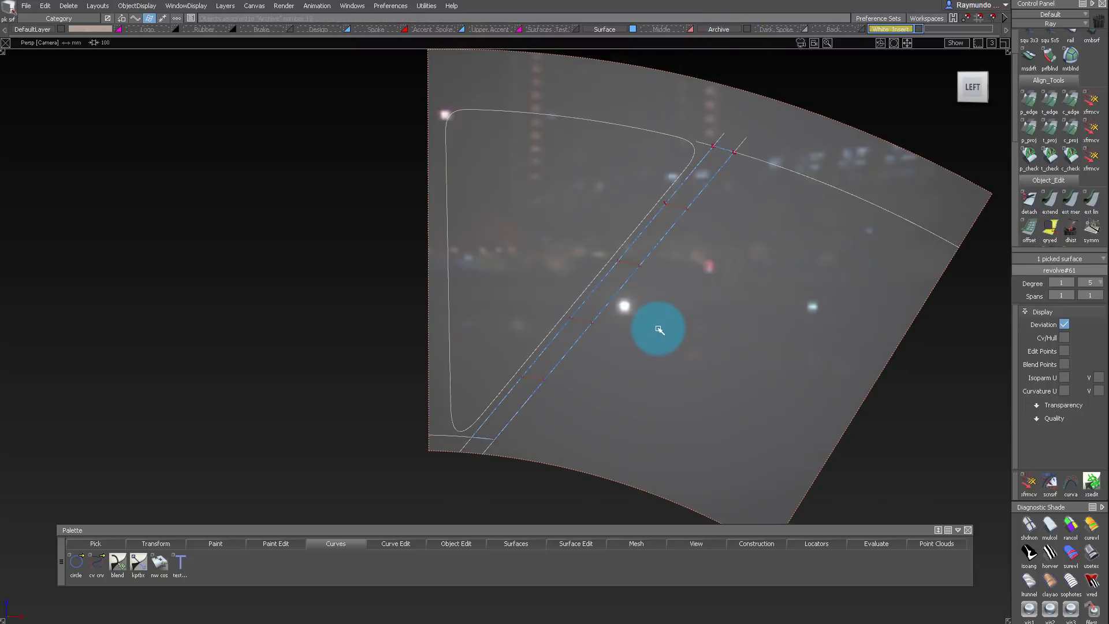
left_click(748, 29)
Shorten the diagonal strip's rim end with Extend, snapping it to the upper side wall's top corner
left_click_drag(1063, 254, 633, 340)
key("ctrl+e")
left_click(685, 148)
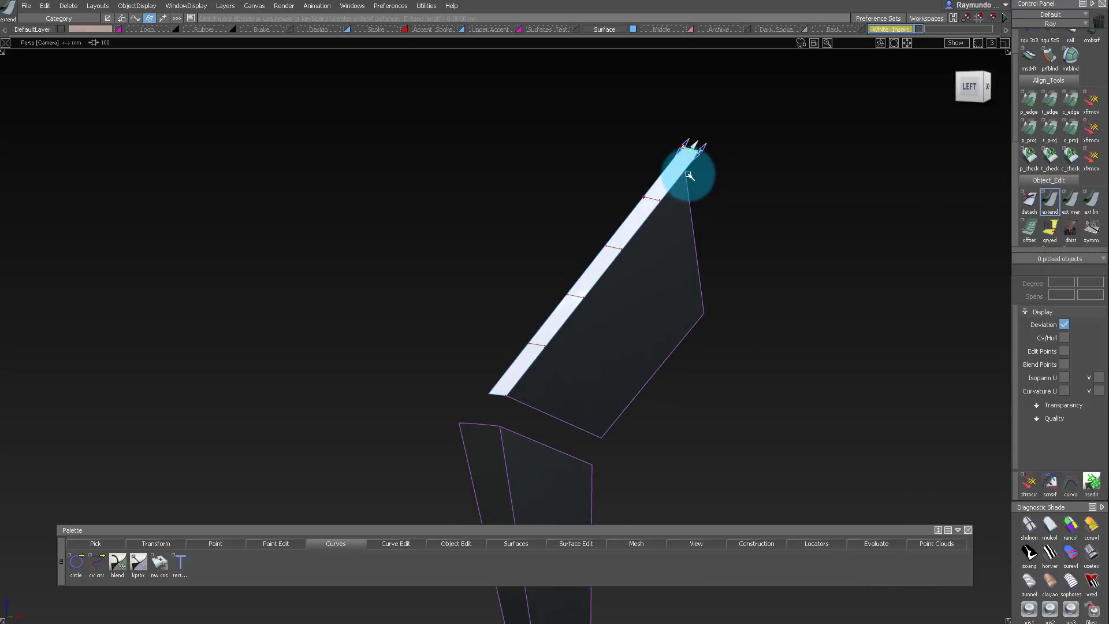
left_click(688, 174, "ctrl")
Sample the diagonal strip's default shader and assign it to the upper side wall
left_click_drag(644, 235, 621, 334, "ctrl+shift")
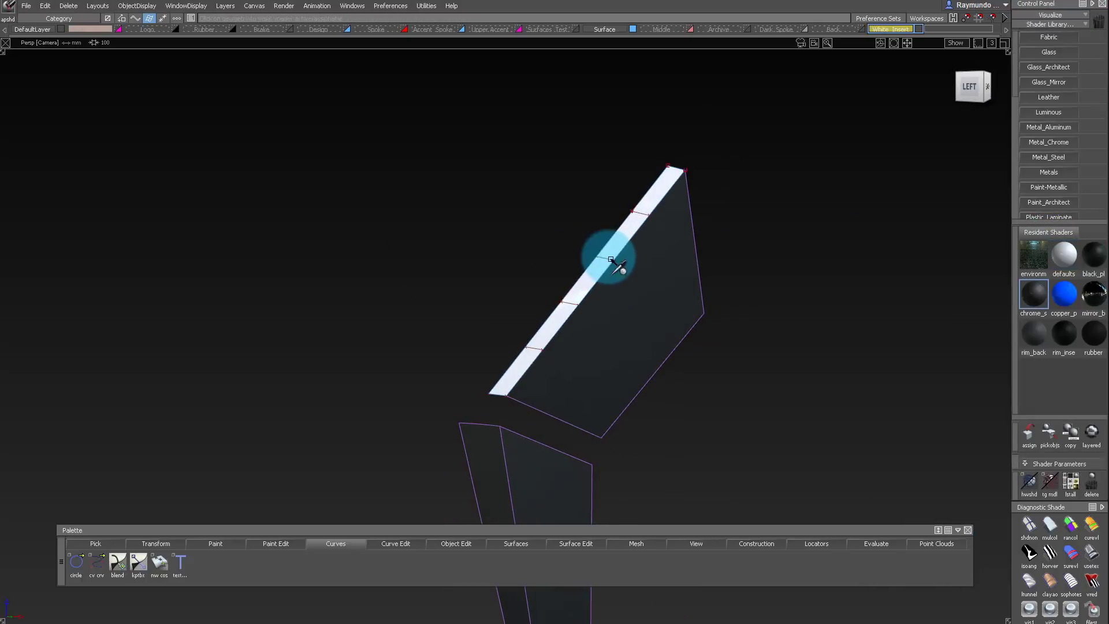
left_click(612, 263)
mouse_move(594, 284)
left_mouse_down("alt+shift")
mouse_move(611, 254)
mouse_move(569, 262)
mouse_move(583, 254)
left_mouse_up("alt+shift")
Select the lower front face of the spoke and display its CVs and hull
middle_click_drag(561, 326, 545, 240, "alt+shift")
left_click(502, 309)
right_click_drag(497, 330, 505, 255, "ctrl+shift")
left_click_drag(466, 193, 525, 285, "ctrl+shift")
mouse_move(471, 167)
left_mouse_down("ctrl+shift")
mouse_move(465, 248)
mouse_move(496, 299)
left_mouse_up("ctrl+shift")
left_click_drag(500, 240, 500, 290, "ctrl+shift")
left_click(507, 290)
middle_click_drag(517, 291, 515, 235, "alt+shift")
right_click_drag(508, 300, 510, 248, "ctrl+shift")
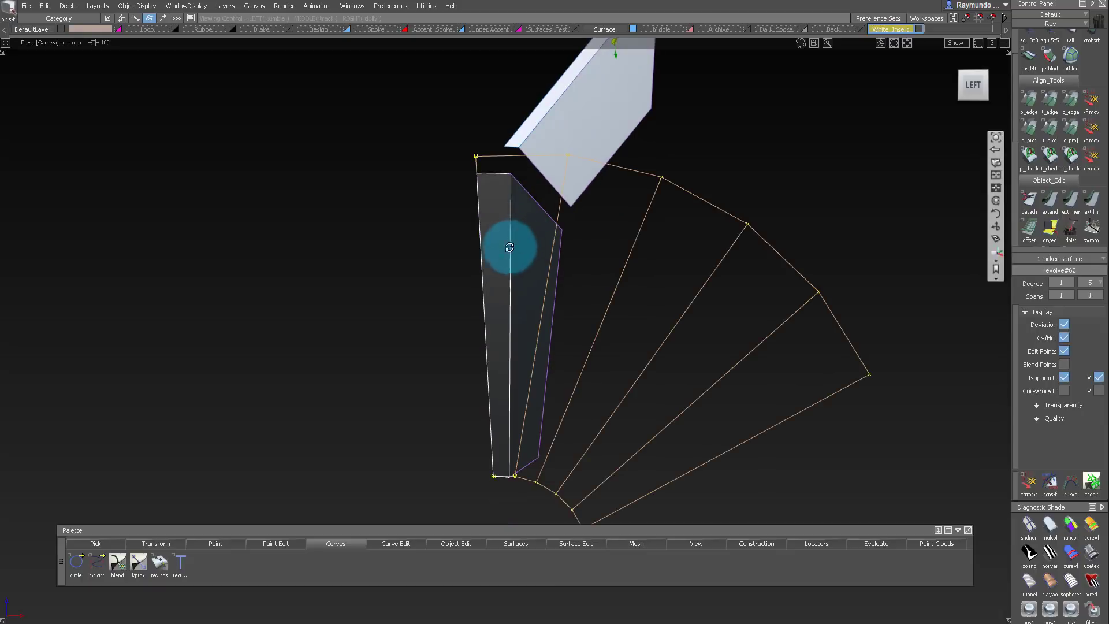
left_click_drag(501, 344, 498, 265, "ctrl+shift")
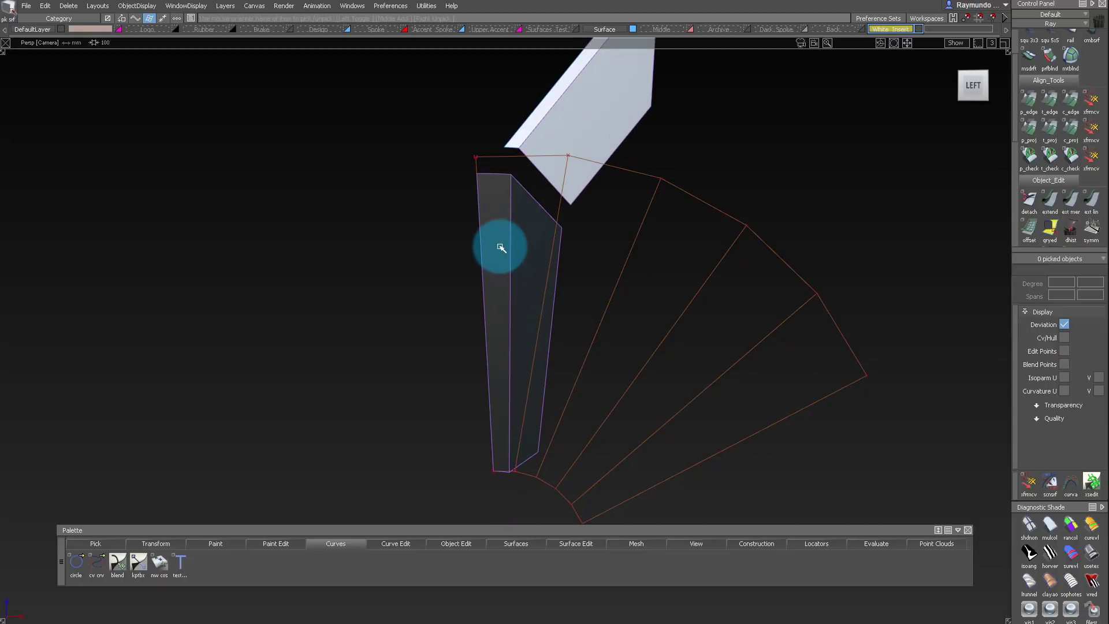
Untrim the lower front face and extend its upper and side boundary curves beyond the corners of the spoke region
key("ctrl+z")
key("ctrl+z")
key("ctrl+z")
key("ctrl+z")
key("ctrl+z")
key("ctrl+z")
key("ctrl+z")
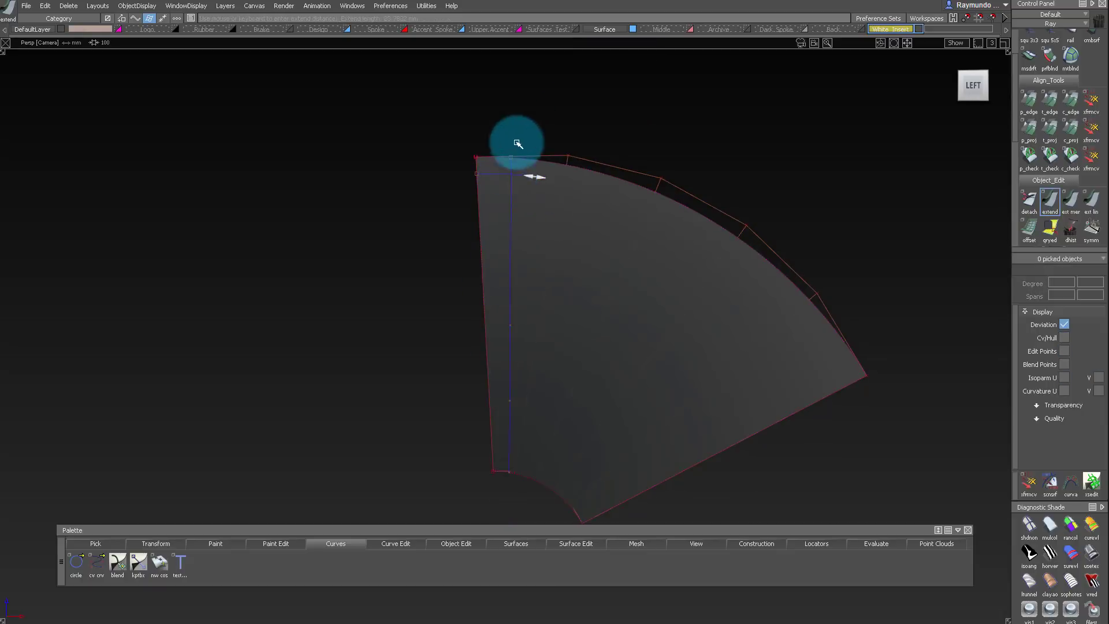
left_click_drag(511, 450, 503, 371, "ctrl+shift")
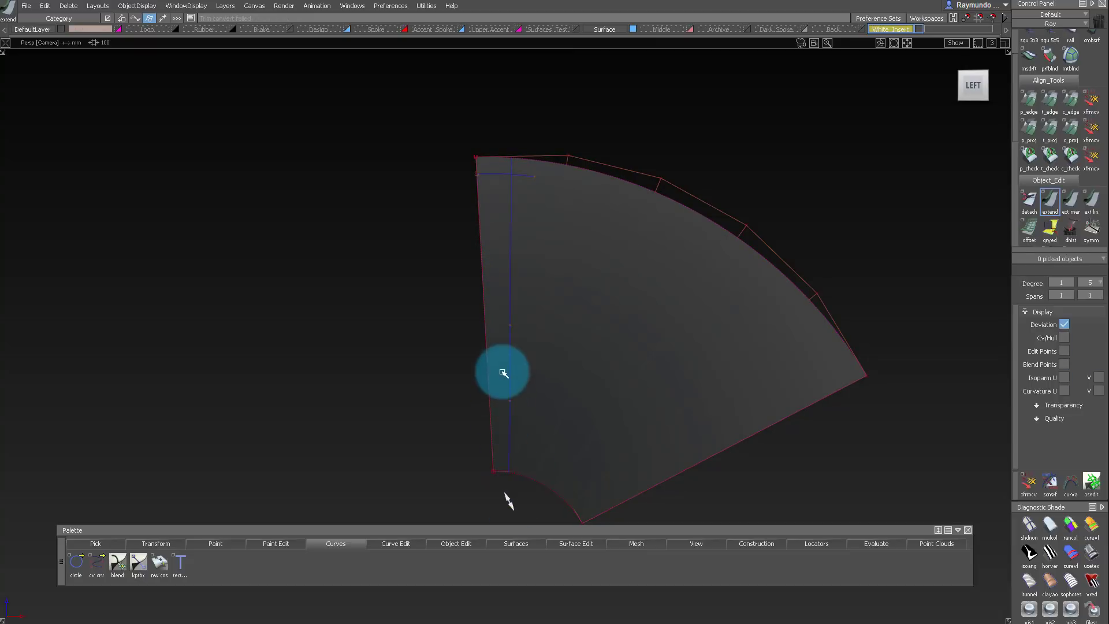
Convert the narrow spoke region bounded by the extended curves on the lower face into a four-sided surface
mouse_move(523, 454)
right_mouse_down("alt+shift")
mouse_move(571, 460)
mouse_move(508, 454)
right_mouse_up("alt+shift")
middle_click_drag(509, 454, 490, 388, "alt+shift")
left_click(460, 275)
right_click_drag(460, 275, 546, 289, "alt+shift")
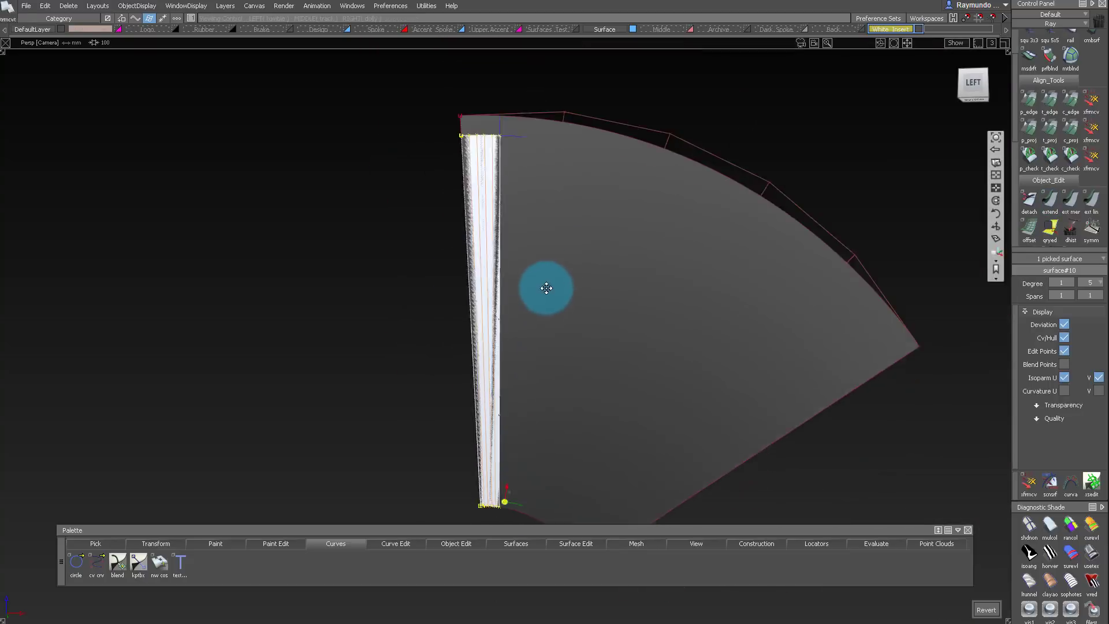
Assign the leftover untrimmed lower front face to the hidden Archive layer
left_click_drag(530, 261, 522, 183, "ctrl+shift")
left_click_drag(528, 130, 533, 224, "ctrl+shift")
left_click(536, 215)
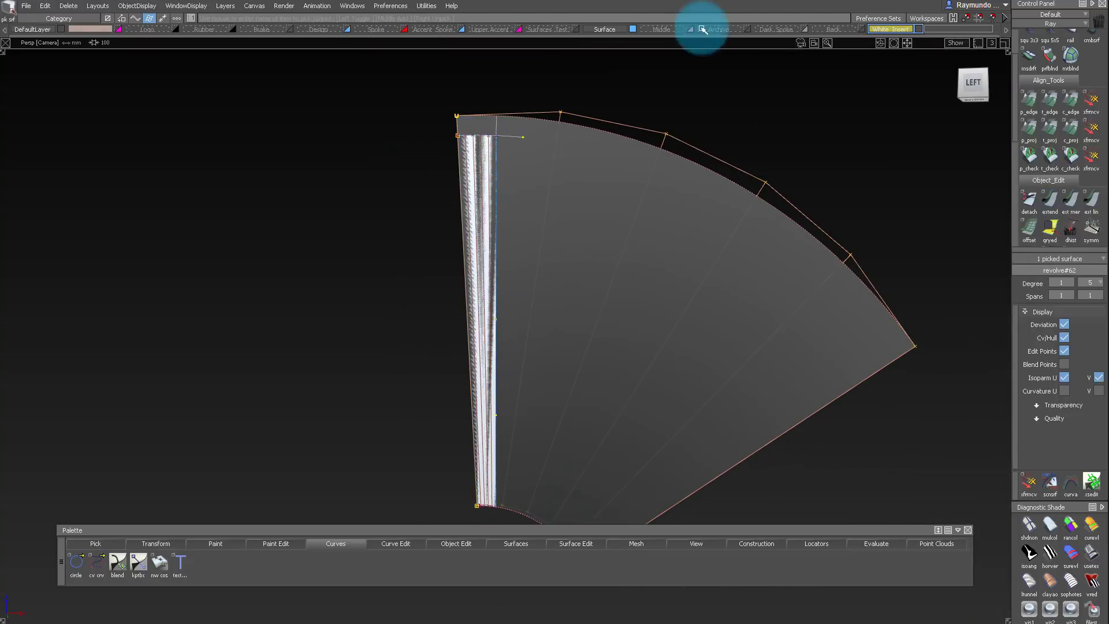
left_click_drag(706, 30, 712, 51)
In the left orthographic view, narrow the lower strip by pulling its centerline edge toward the side wall with Extend
left_click_drag(577, 224, 512, 156, "alt+shift")
left_click(976, 87)
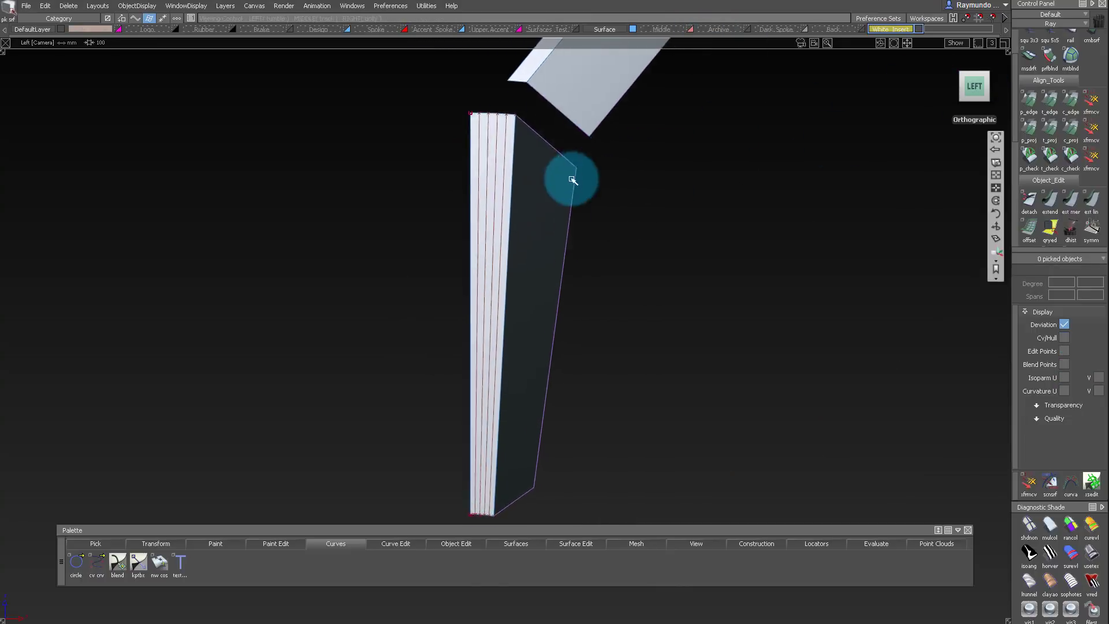
right_click_drag(503, 175, 525, 178, "alt+shift")
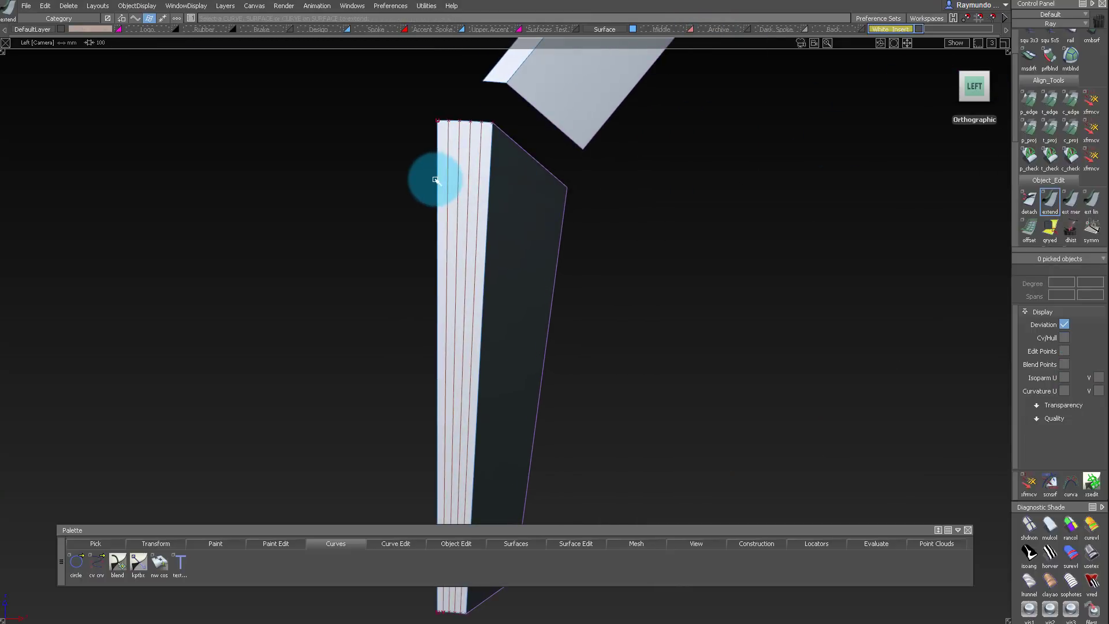
left_click_drag(435, 197, 488, 198)
right_click_drag(498, 185, 465, 179, "alt+shift")
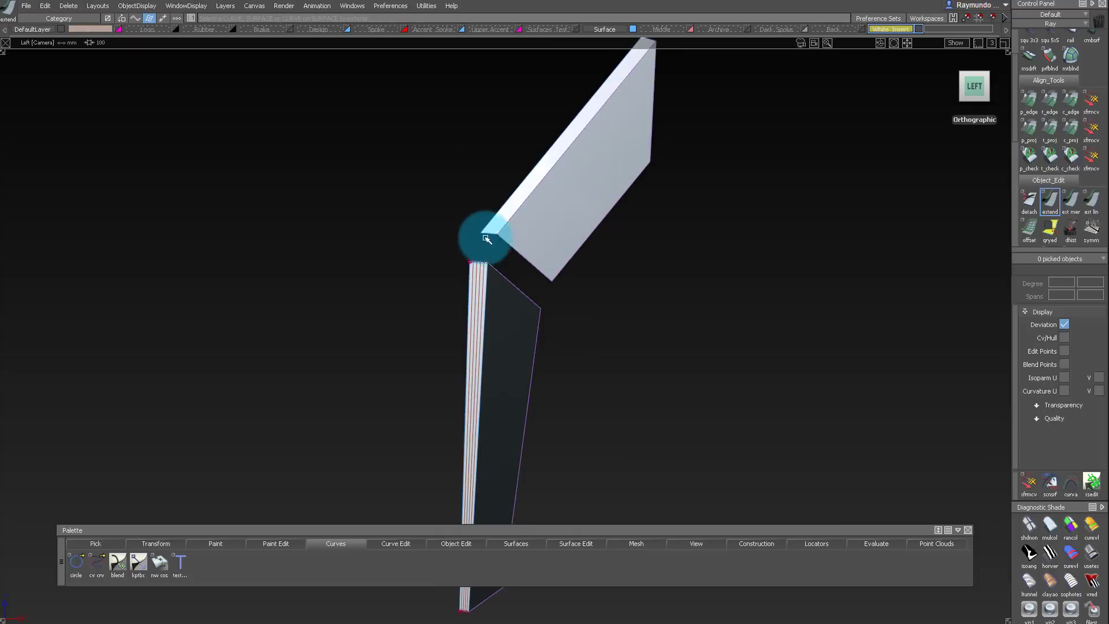
Assign the default shader to the lower side wall and hide the CVs and hulls of the insert surfaces
right_click_drag(483, 238, 469, 301, "alt+shift")
right_click_drag(507, 212, 461, 238, "alt+shift")
left_click_drag(480, 275, 472, 185, "ctrl+shift")
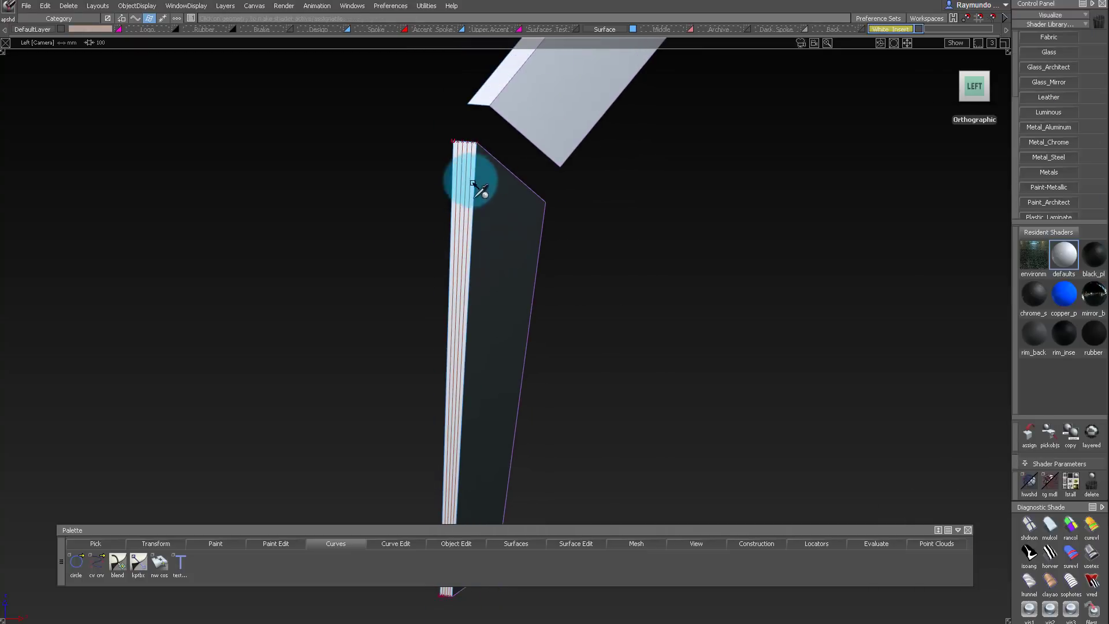
right_click_drag(472, 185, 459, 301, "alt+shift")
left_click_drag(410, 215, 532, 329)
Toggle the Dark Spoke and Back layers to examine the white insert against the wheel, leaving Dark Spoke visible
middle_click_drag(572, 224, 599, 112, "alt+shift")
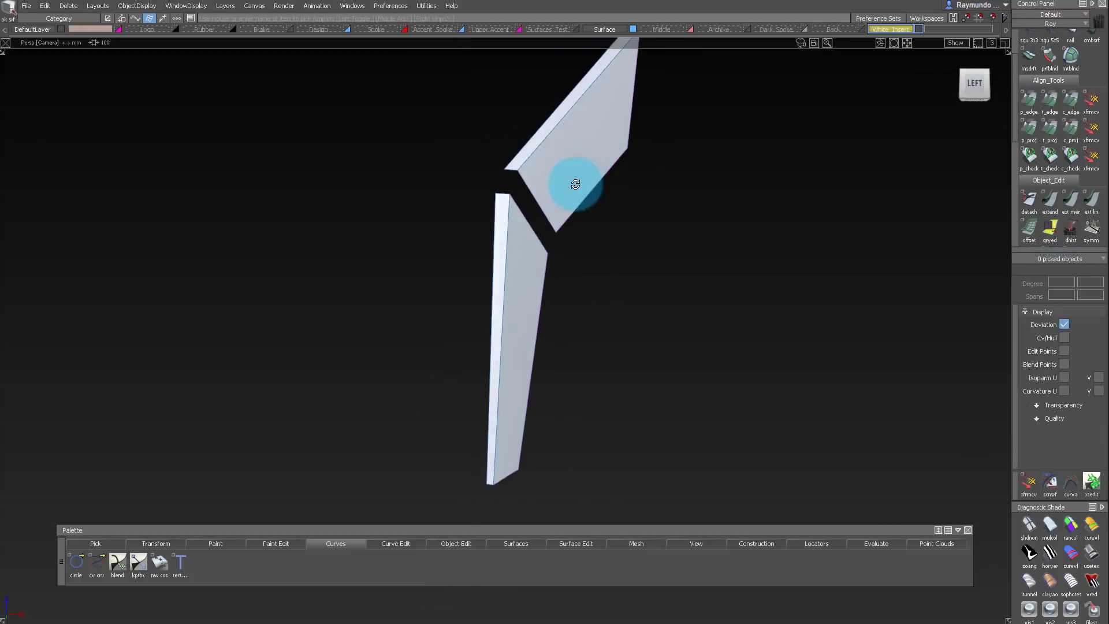
left_click_drag(574, 181, 538, 213, "alt+shift")
middle_click(849, 30)
mouse_move(674, 178)
left_mouse_down("alt+shift")
mouse_move(623, 176)
mouse_move(673, 186)
left_mouse_up("alt+shift")
middle_click(797, 30)
middle_click(833, 30)
left_click_drag(650, 147, 922, 69, "alt+shift")
middle_click(806, 30)
left_click_drag(542, 227, 545, 225, "alt+shift")
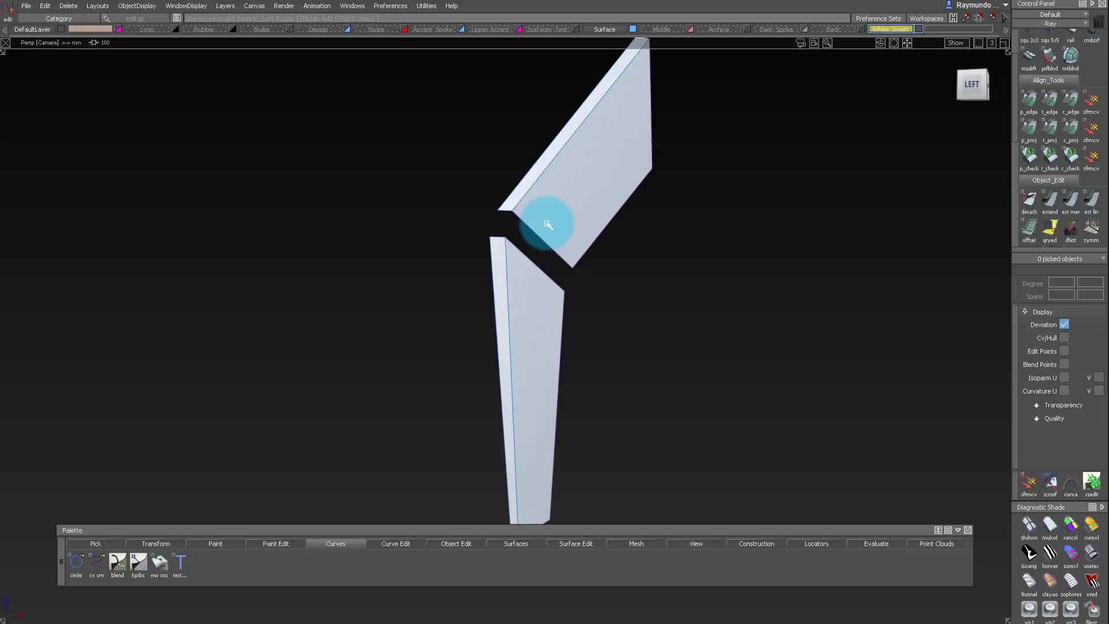
key("F12")
key("F12")
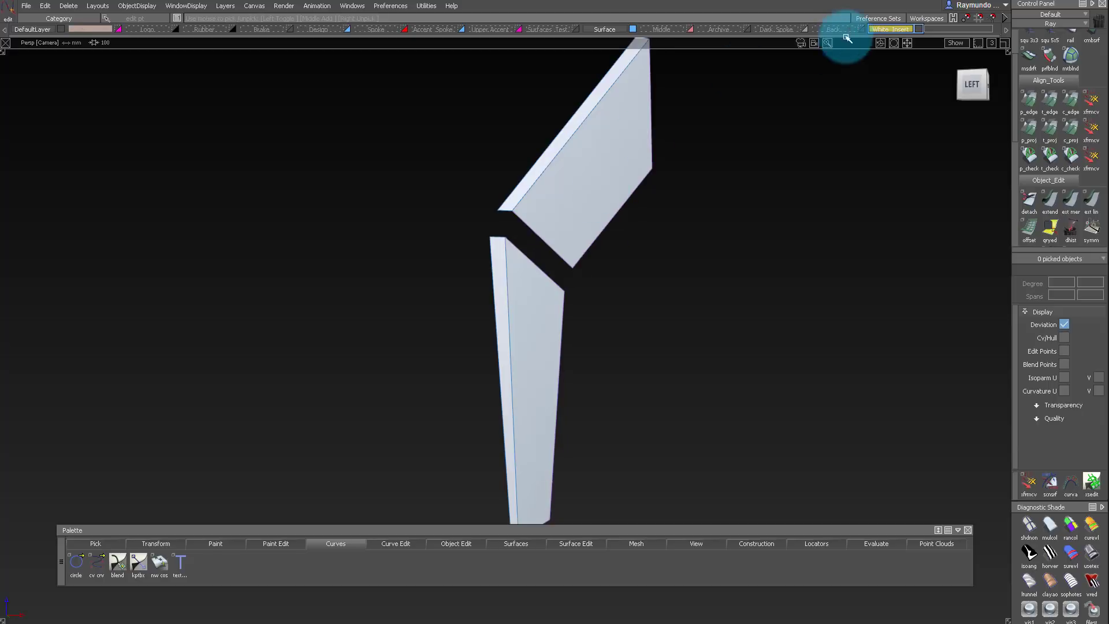
middle_click(807, 29)
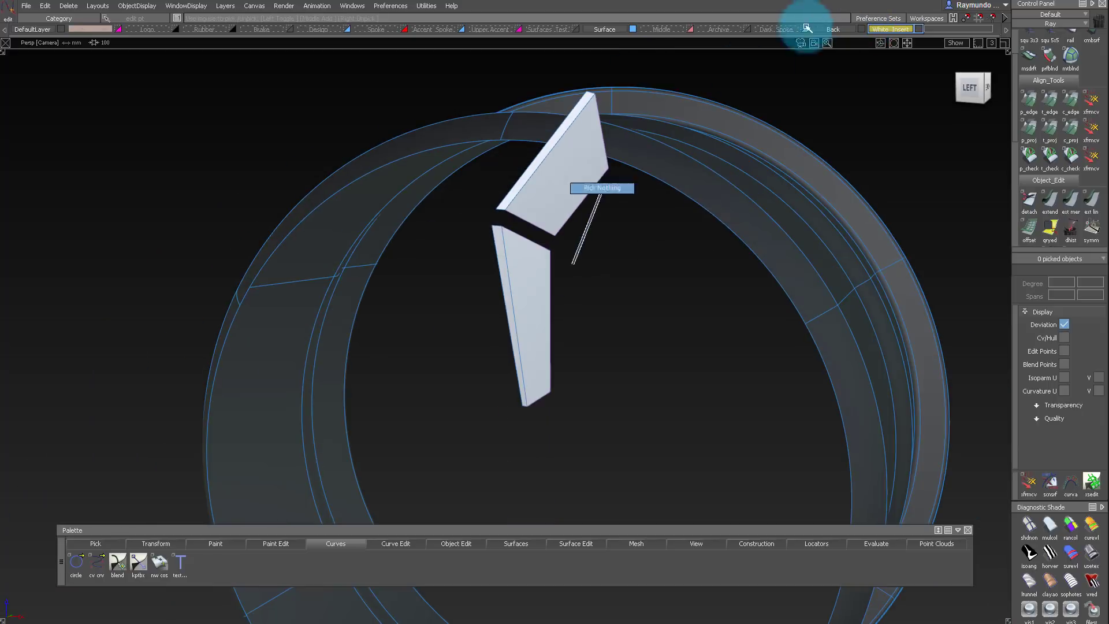
middle_click(861, 30)
middle_click(802, 29)
Extend the rim end of the upper diagonal insert strip by about 3.5 mm
right_click_drag(554, 190, 525, 188, "alt+shift")
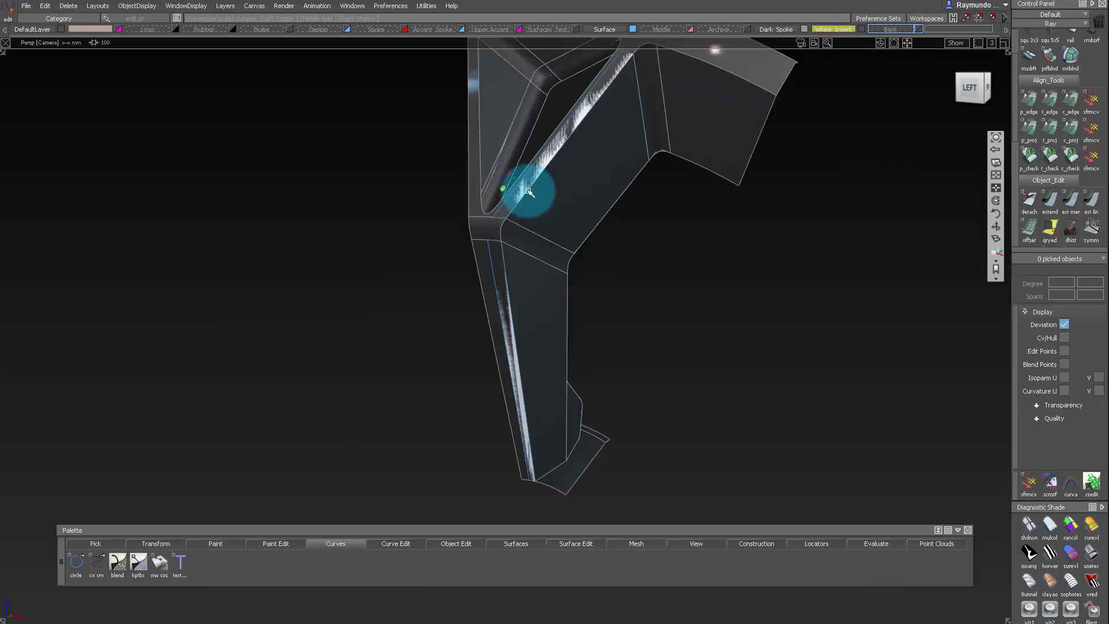
middle_click_drag(524, 188, 492, 315, "alt+shift")
mouse_move(609, 193)
right_mouse_down("alt+shift")
mouse_move(589, 188)
mouse_move(611, 189)
right_mouse_up("alt+shift")
left_click_drag(582, 186, 589, 166)
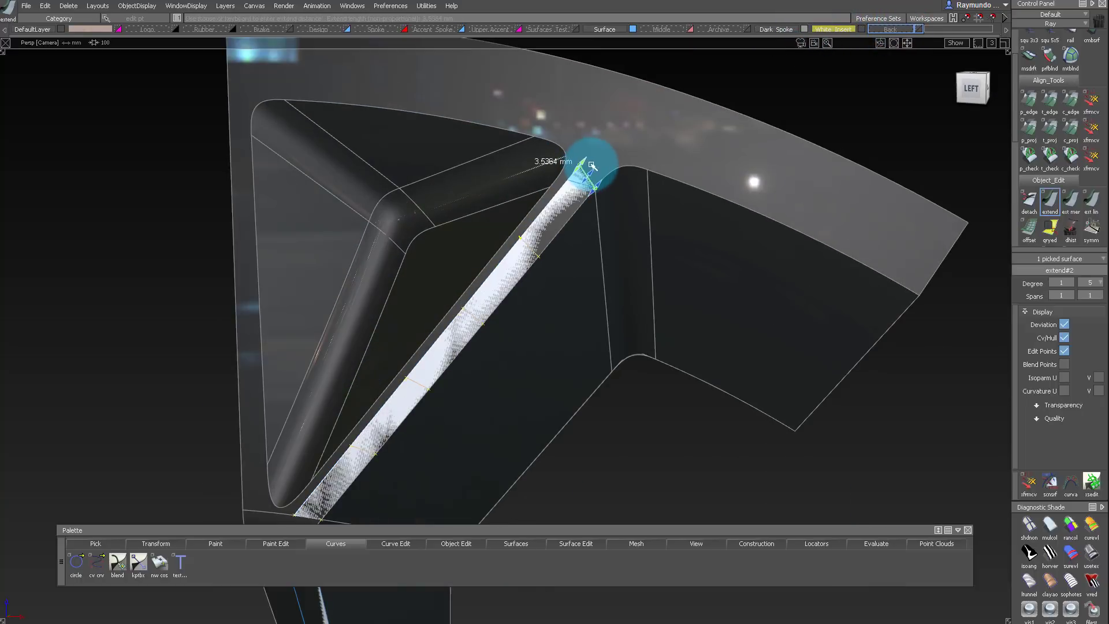
Hide the Dark Spoke layer and try to pull the upper side wall's outer edge with Extend, declining the extension that breaks the trim
right_click_drag(591, 170, 591, 188, "alt+shift")
left_click_drag(592, 188, 556, 309, "alt+shift")
left_click(556, 311)
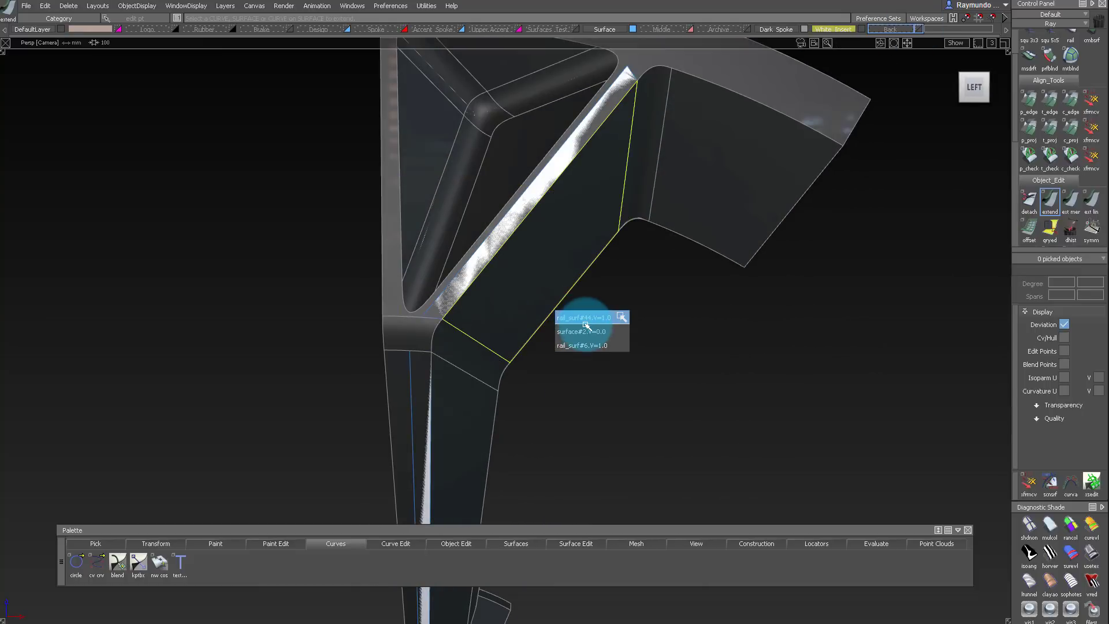
left_click(906, 324)
left_click(880, 41)
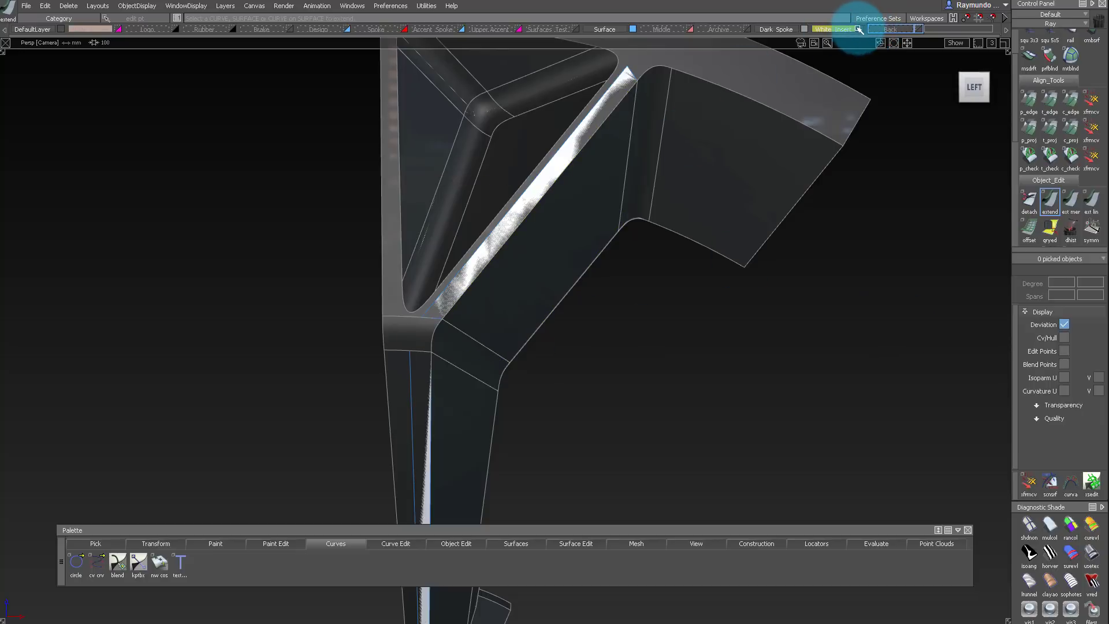
left_click(859, 30)
left_click(537, 298)
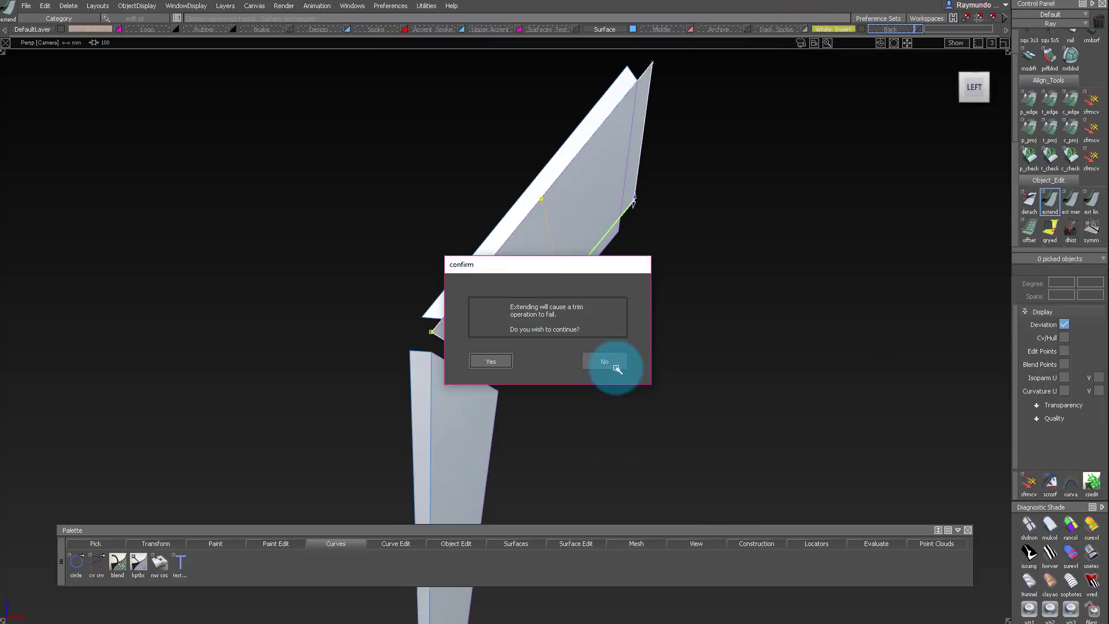
left_click(606, 363)
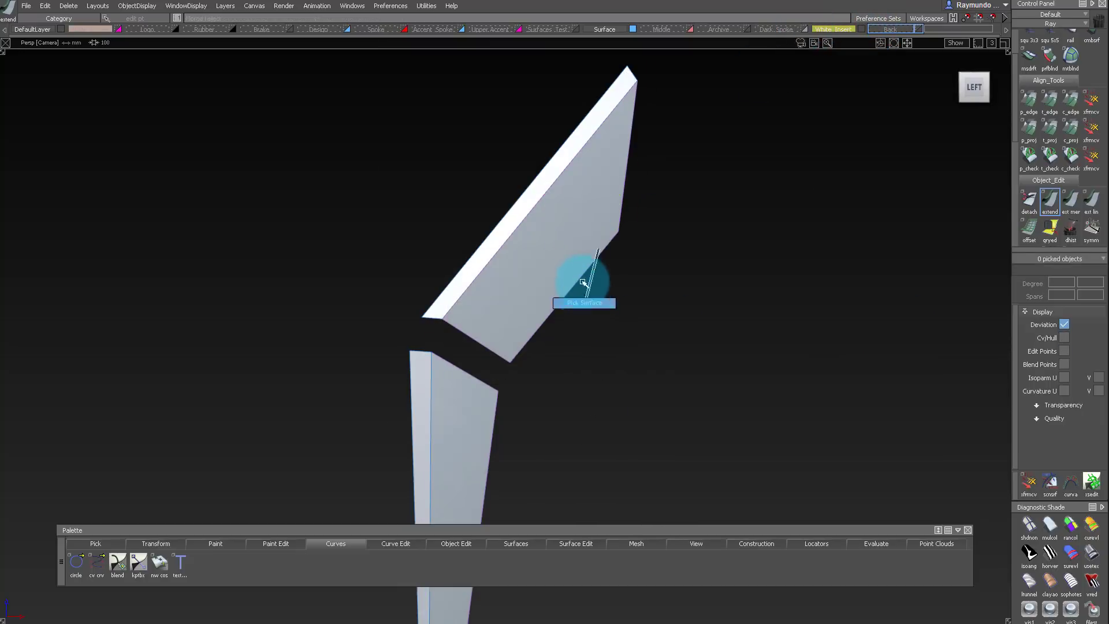
Convert the trimmed upper side wall of the insert into an untrimmed surface and delete the trimmed original
left_click(635, 174)
key("Delete")
middle_click_drag(462, 436, 483, 334, "alt+shift")
right_click_drag(505, 247, 527, 215, "alt+shift")
left_click(526, 214)
key("Delete")
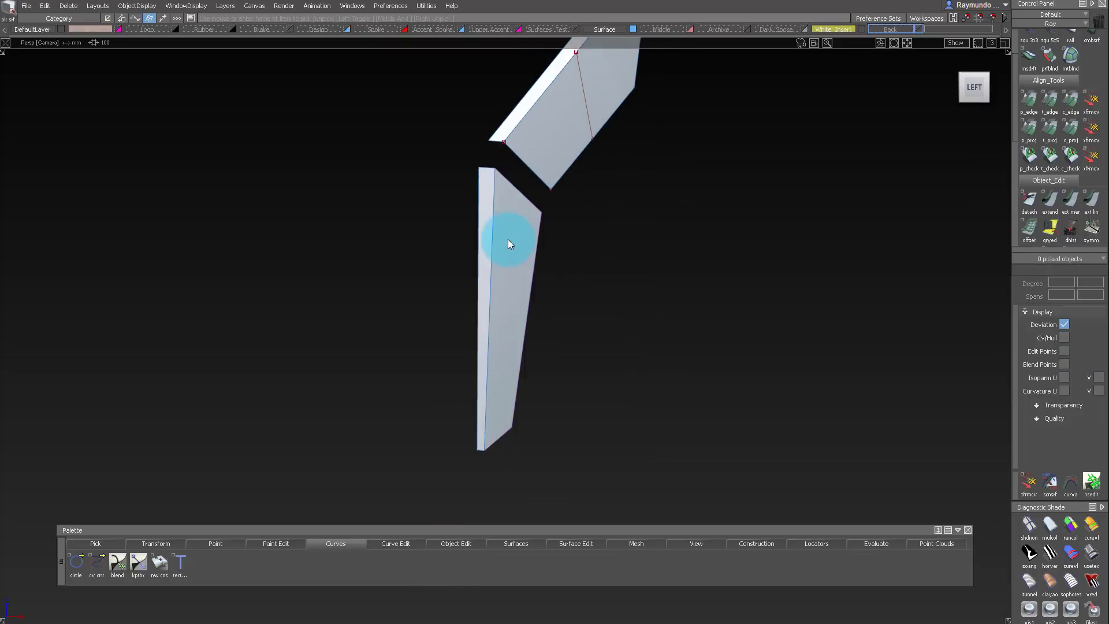
Clear the lower side wall's original surface, and narrow both side walls by pulling their outer edges inward with Extend
left_click(508, 239)
left_click_drag(538, 210, 539, 236, "ctrl+shift")
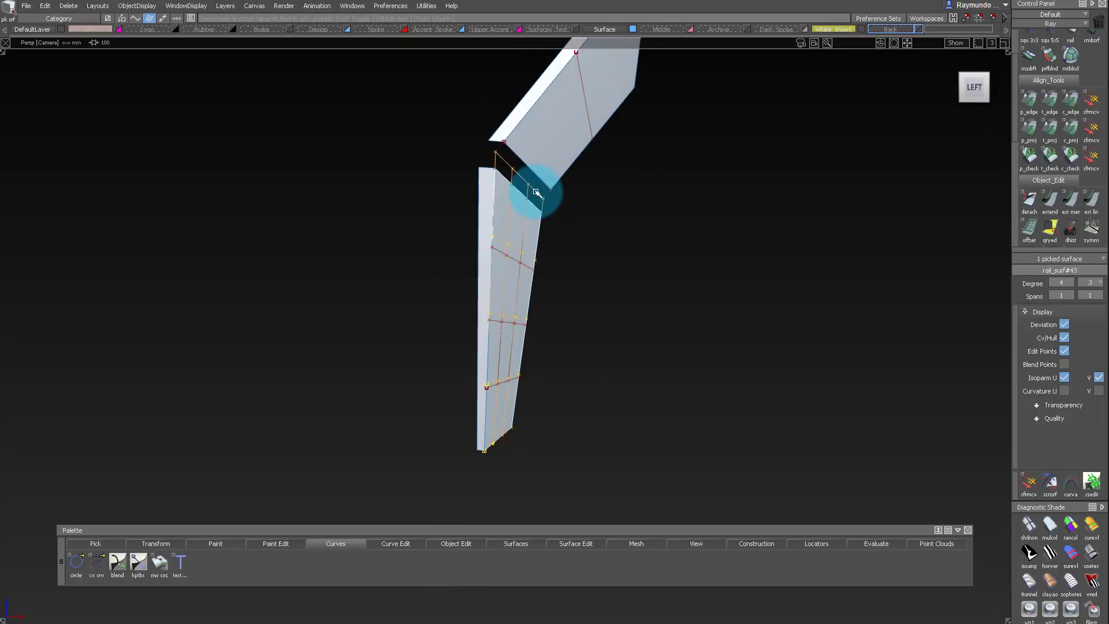
left_click(559, 168)
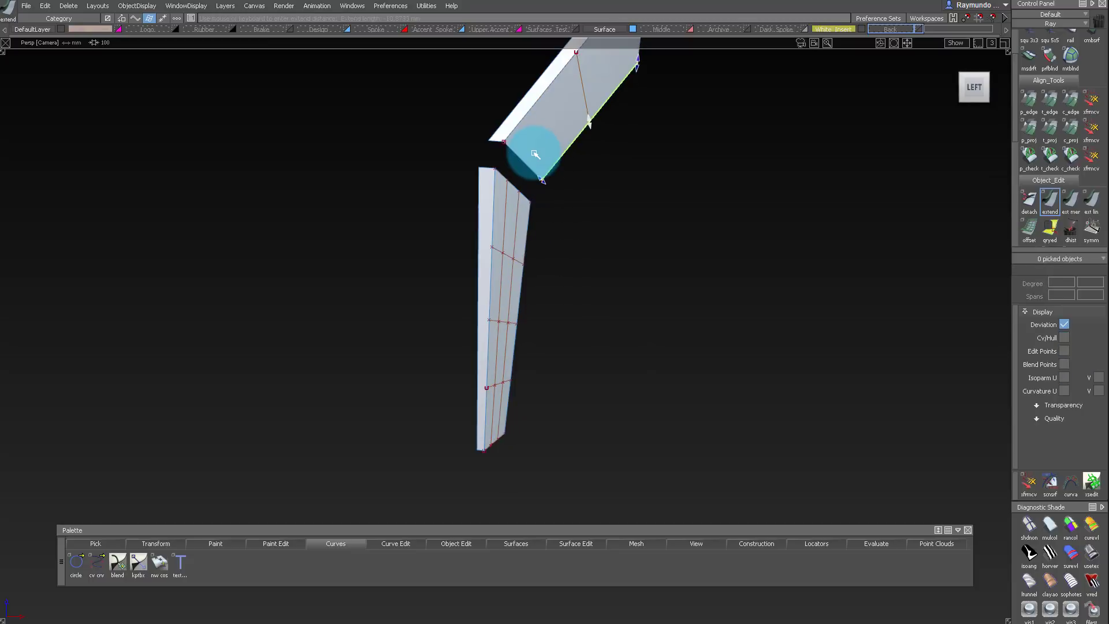
left_click(534, 154)
middle_click_drag(534, 201, 524, 238, "alt+shift")
Show the Dark Spoke layer and pull back the hub ends of the lower front strip and side wall with Extend
left_click(805, 29)
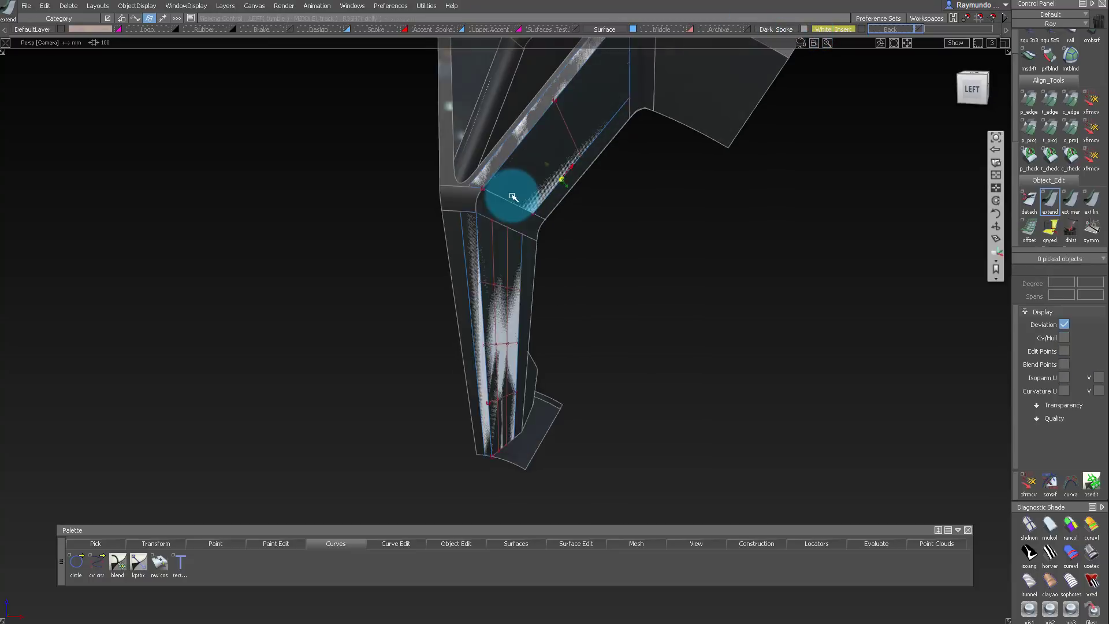
right_click_drag(513, 196, 473, 484, "alt+shift")
left_click(485, 492)
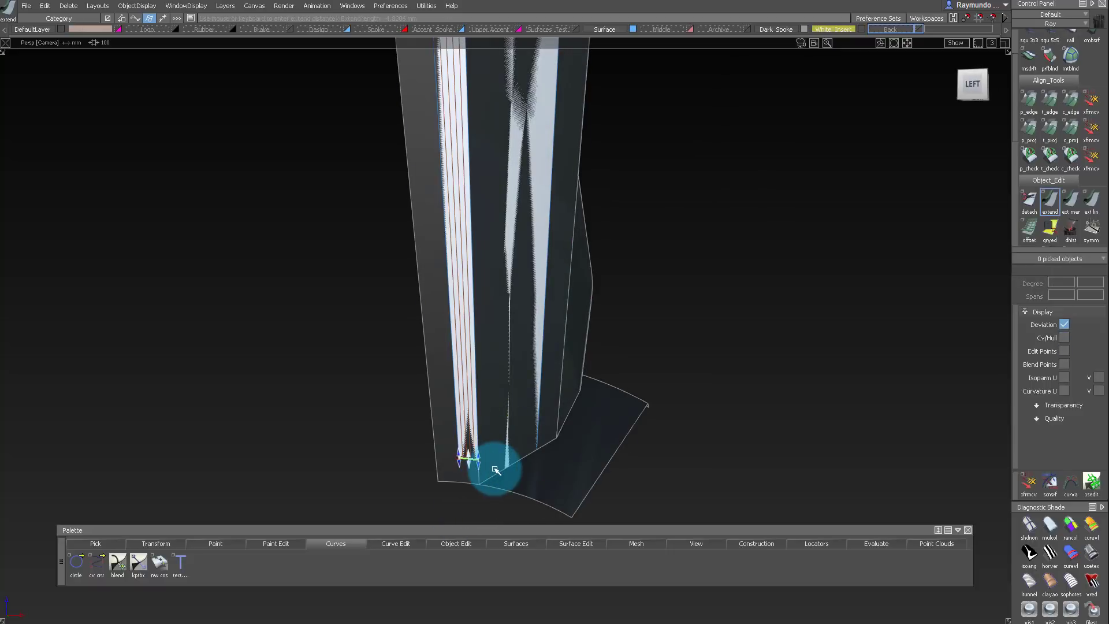
left_click_drag(508, 475, 537, 388)
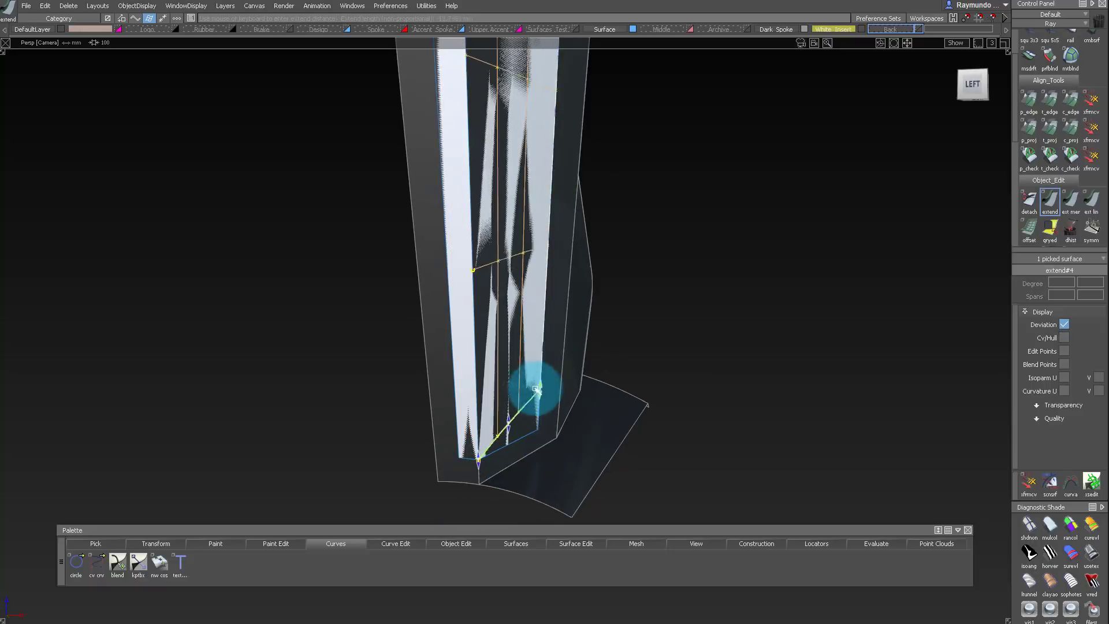
Isolate the insert's upper and lower side walls by hiding all other surfaces
right_click_drag(537, 388, 427, 379, "alt+shift")
left_click_drag(427, 378, 578, 184, "alt+shift")
left_click_drag(573, 140, 545, 230, "alt+shift")
right_click_drag(544, 231, 448, 228, "alt+shift")
left_click_drag(543, 283, 548, 318, "ctrl+shift")
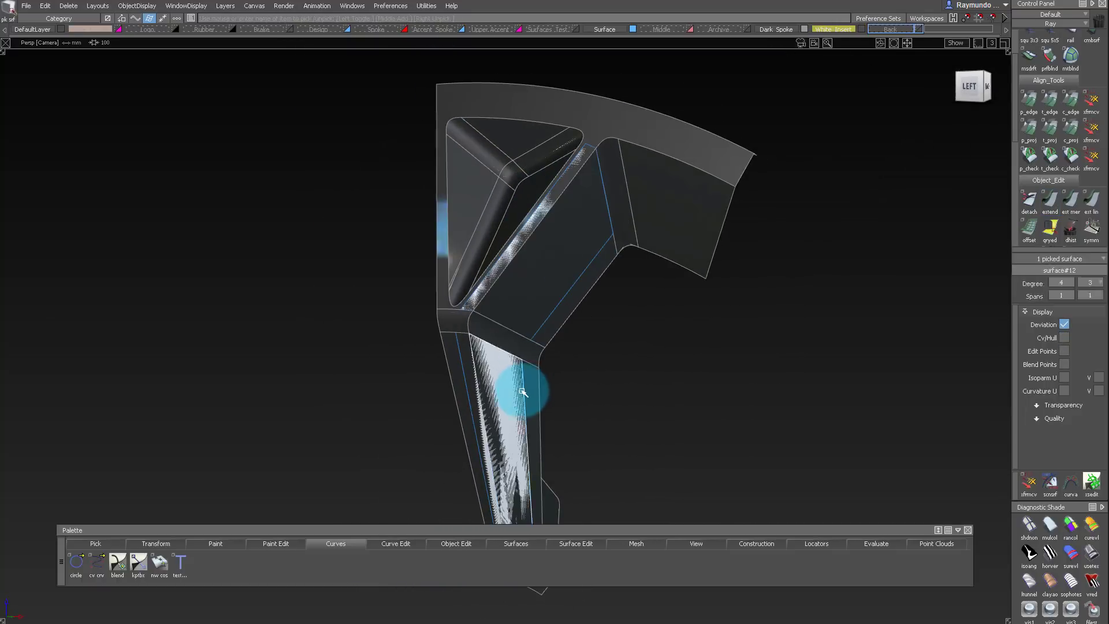
key("alt+h")
left_click_drag(542, 408, 535, 360, "ctrl+shift")
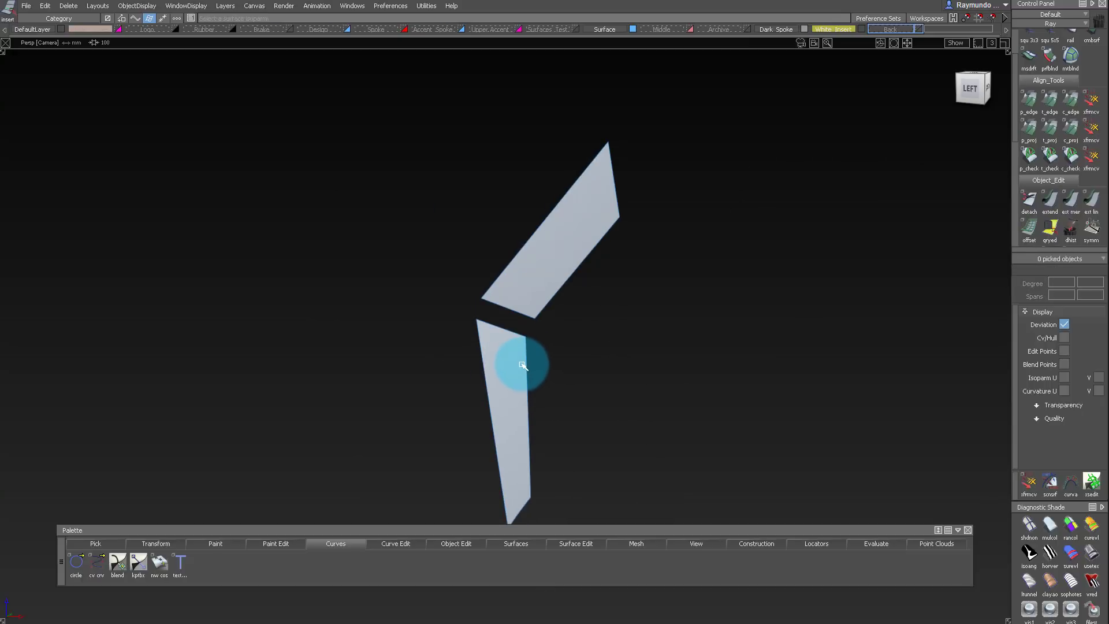
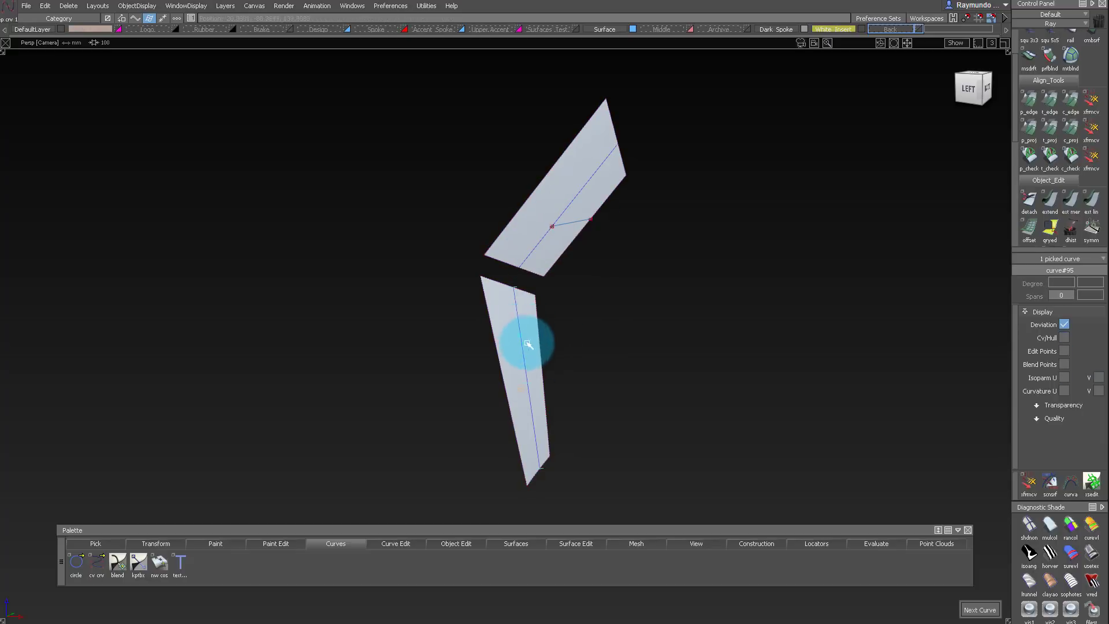
Project the lengthwise and diagonal lines onto the lower side wall and discard its outer region near the elbow with Trim
left_click_drag(575, 443, 555, 377, "alt+shift")
left_click(561, 404)
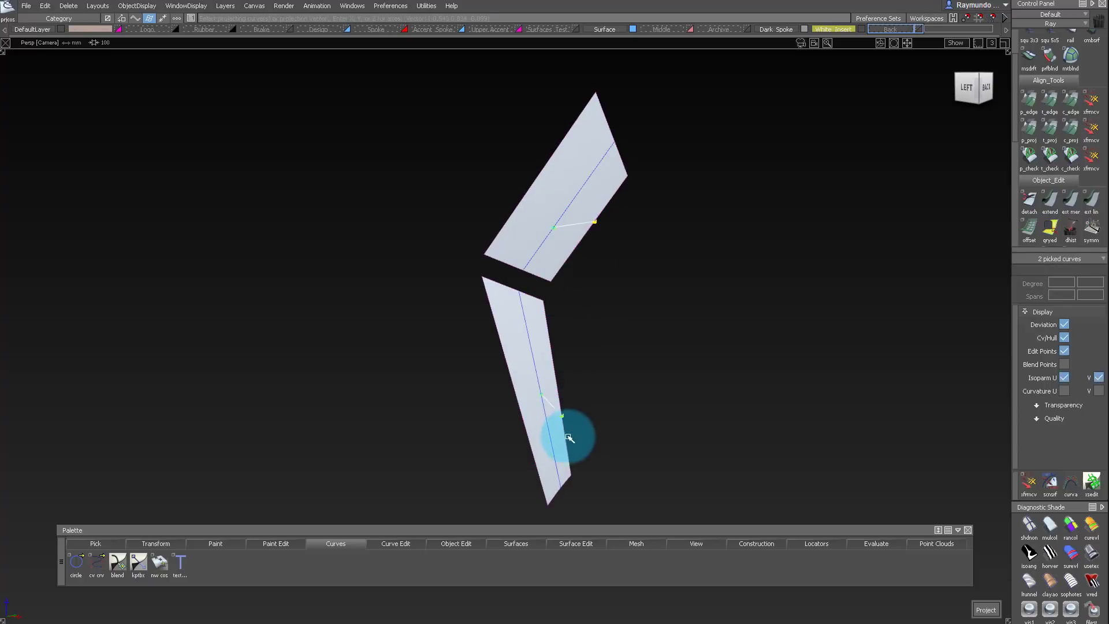
left_click(530, 338)
left_click(541, 350)
left_click(959, 610)
Trim the upper side wall along its stepped curve, discarding the outer region next to the elbow
left_click(566, 210)
left_click(561, 235)
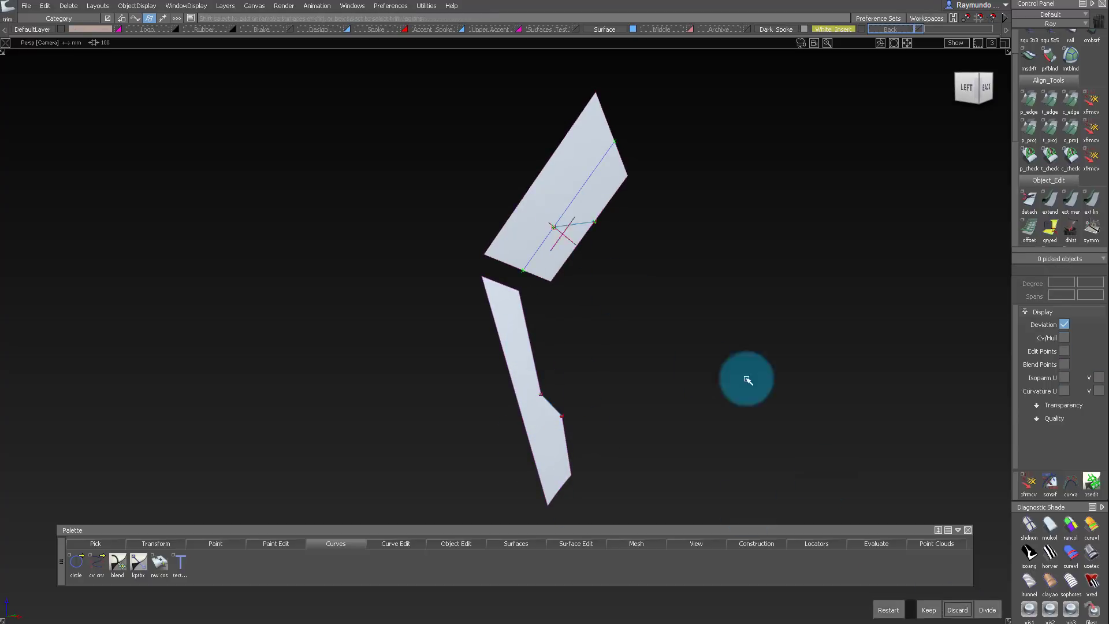
left_click(958, 610)
Redisplay the hidden wheel surfaces and examine the notched white insert against the dark spoke
left_click_drag(632, 266, 624, 254, "alt+shift")
left_click_drag(452, 111, 804, 537)
right_click_drag(751, 323, 693, 344, "alt+shift")
left_click(532, 227, "alt+shift")
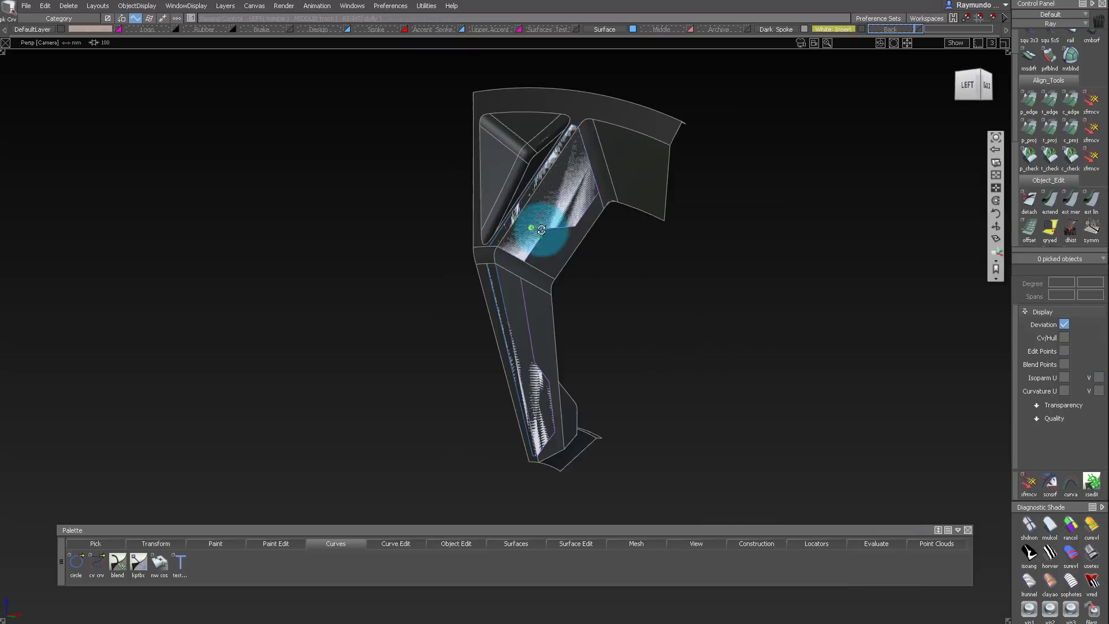
left_click_drag(532, 228, 716, 268, "alt+shift")
right_click_drag(717, 267, 618, 200, "alt+shift")
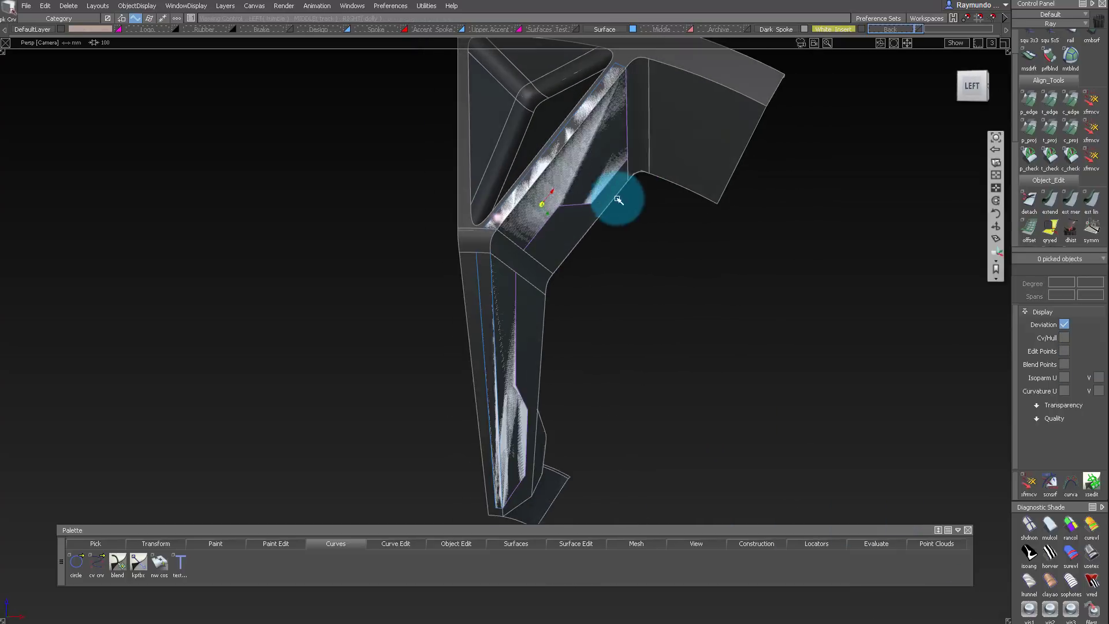
right_click_drag(614, 92, 554, 283, "alt+shift")
left_click_drag(554, 283, 584, 272, "alt+shift")
left_click_drag(606, 254, 572, 257, "ctrl+shift")
Hide the White Insert layer and save the wheel as ElectraV3_Wheels_4 in the Wheels folder
left_click(861, 30)
left_click(30, 6)
left_click(47, 88)
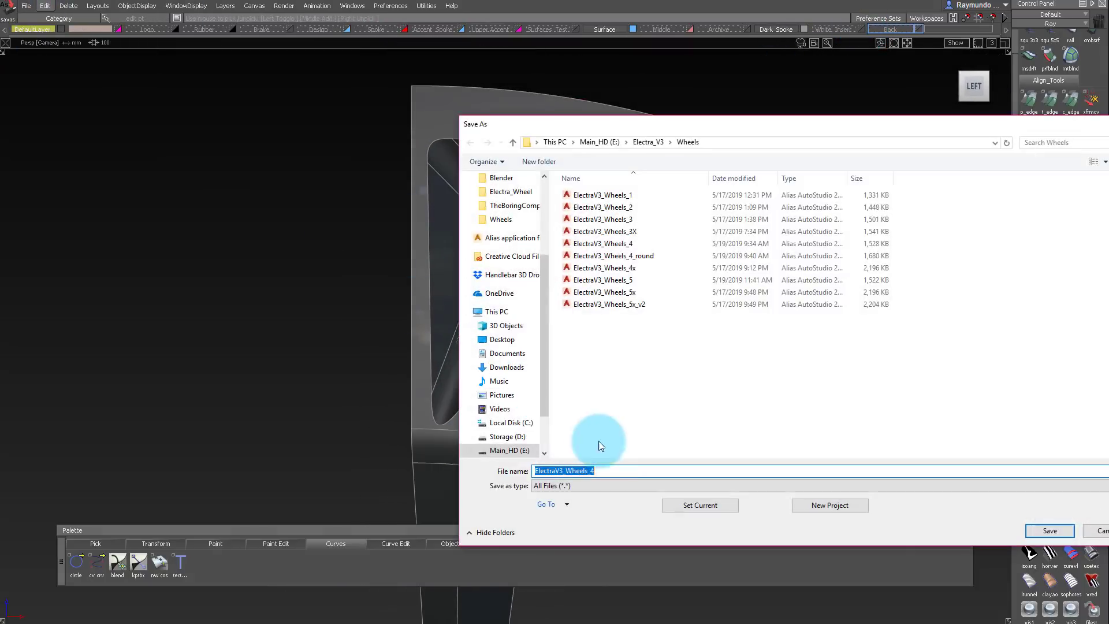
key("Return")
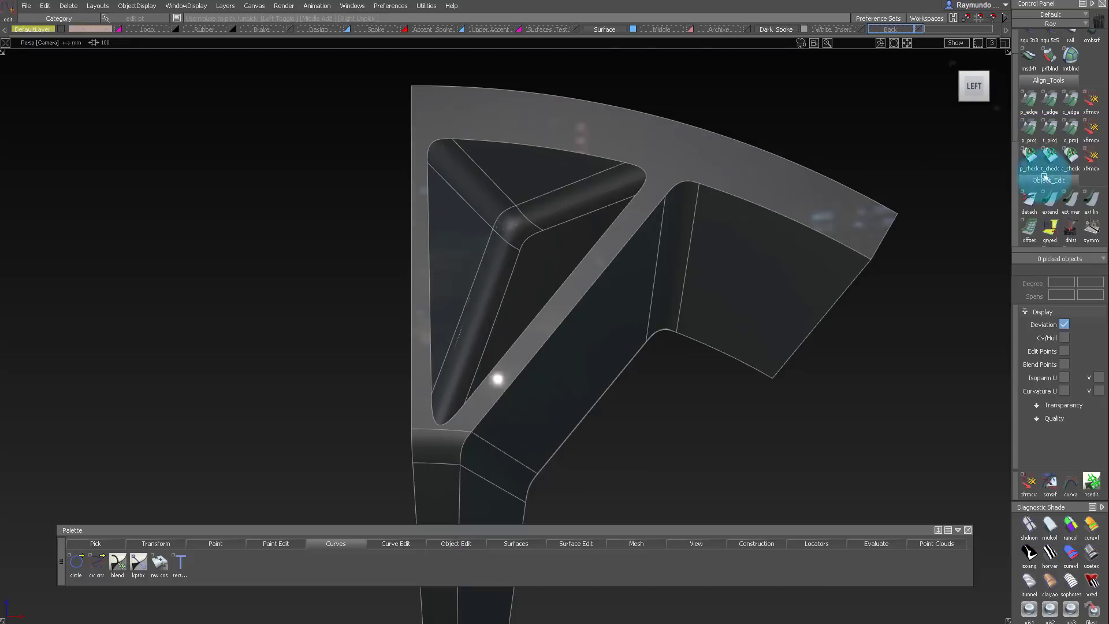
Check the surface continuity along the fillet edges inside the triangular pocket
left_click(501, 286)
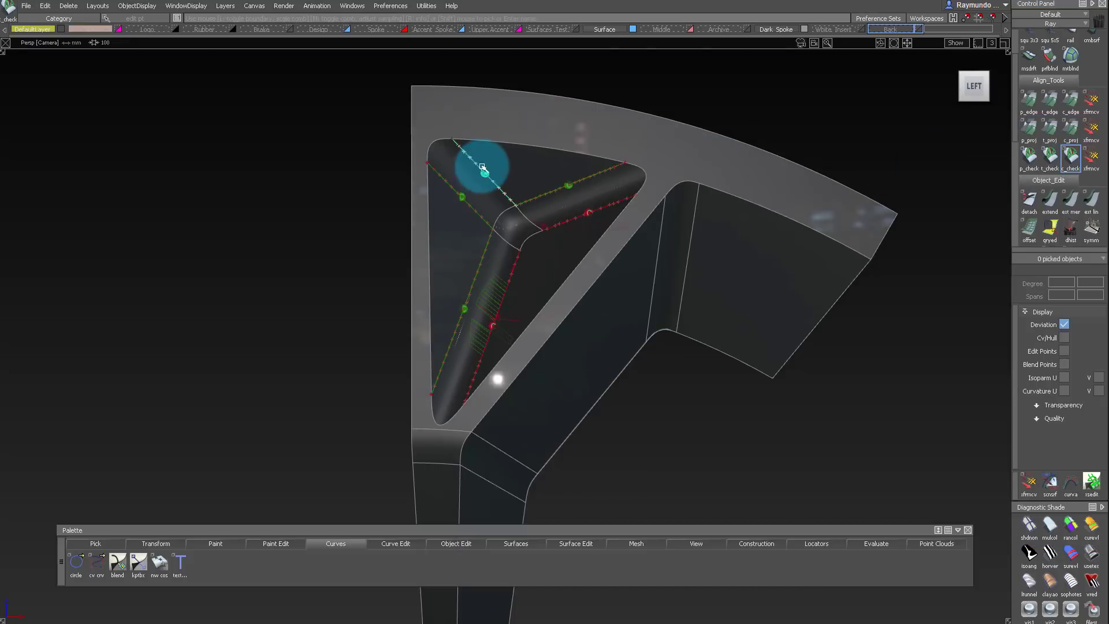
left_click_drag(594, 156, 508, 199, "alt+shift")
Fillet the triangular pocket's surfaces to the front face and elbow using G2 curvature and a chordal length of 2.5
left_click(461, 200)
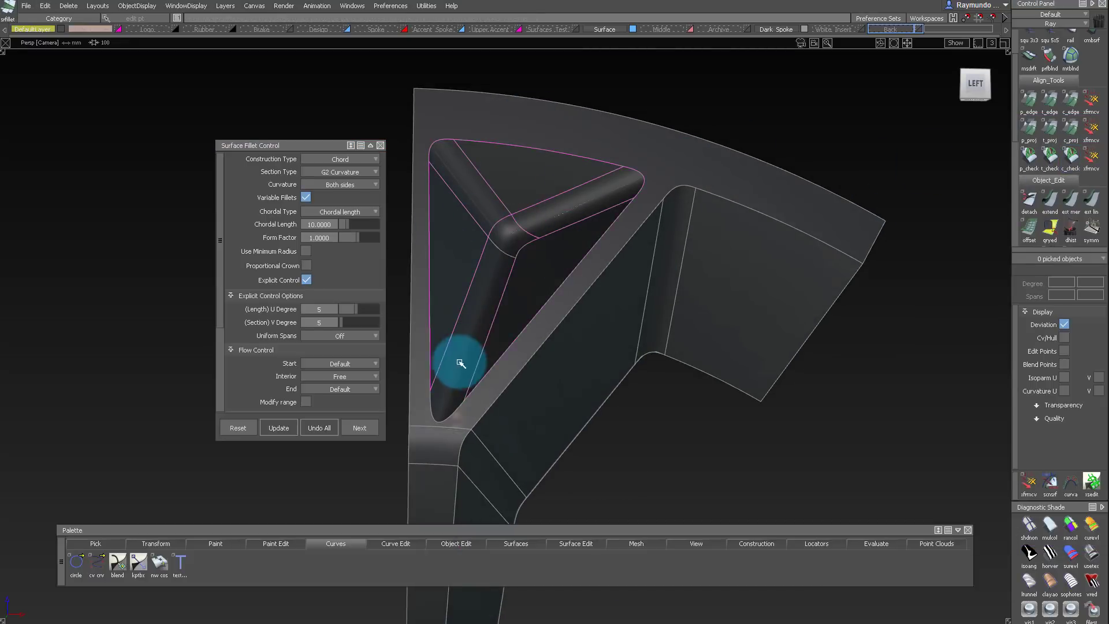
left_click(483, 123)
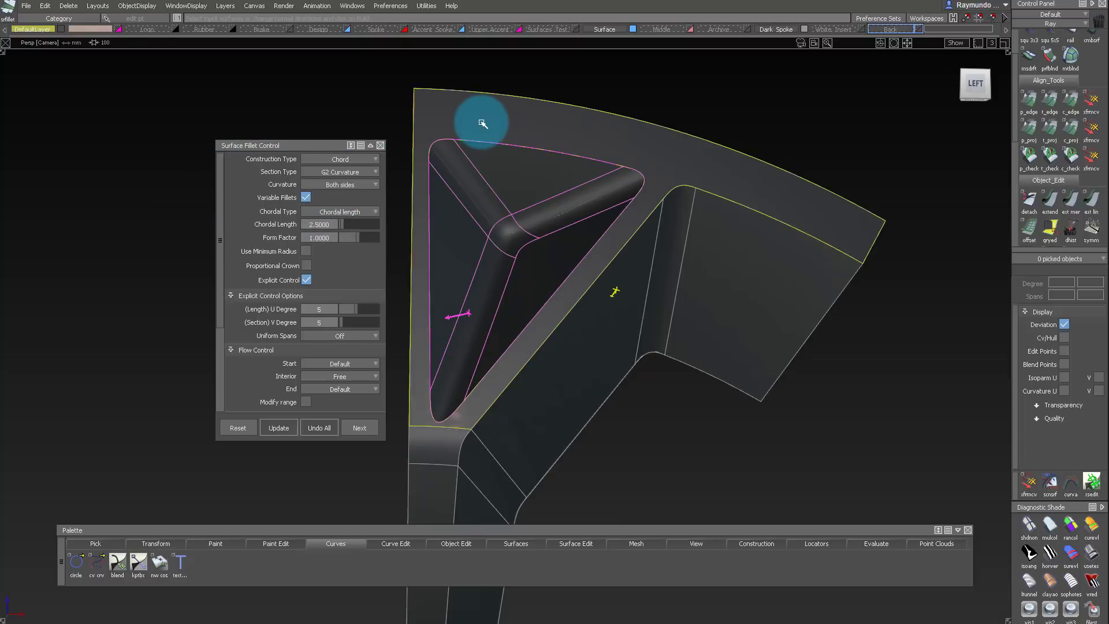
left_click(448, 449)
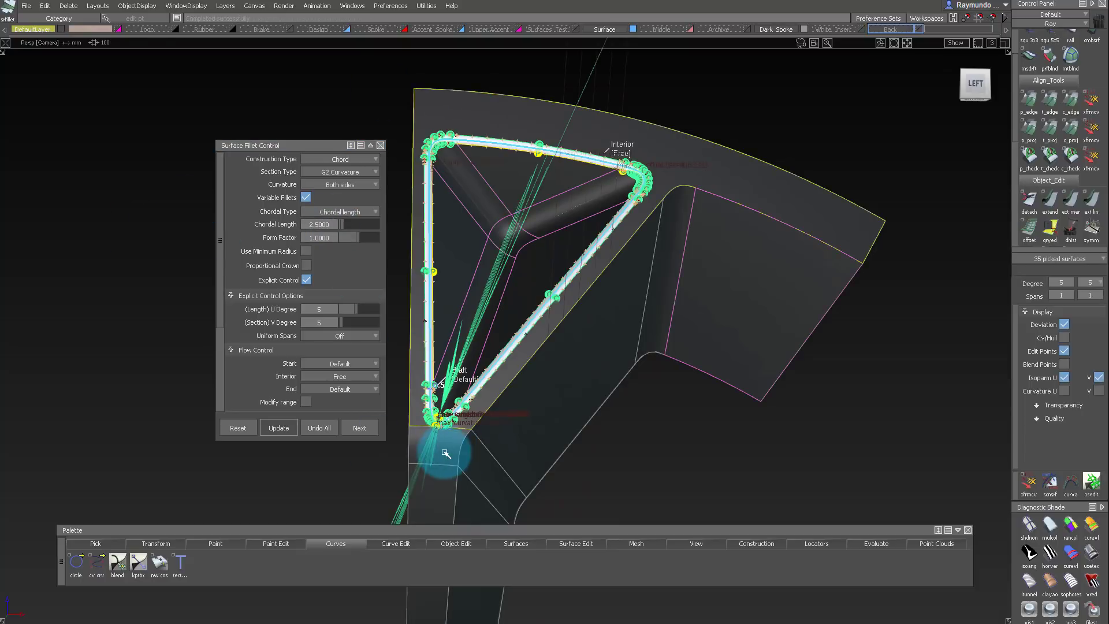
right_click_drag(446, 445, 500, 461, "alt+shift")
left_click(503, 453)
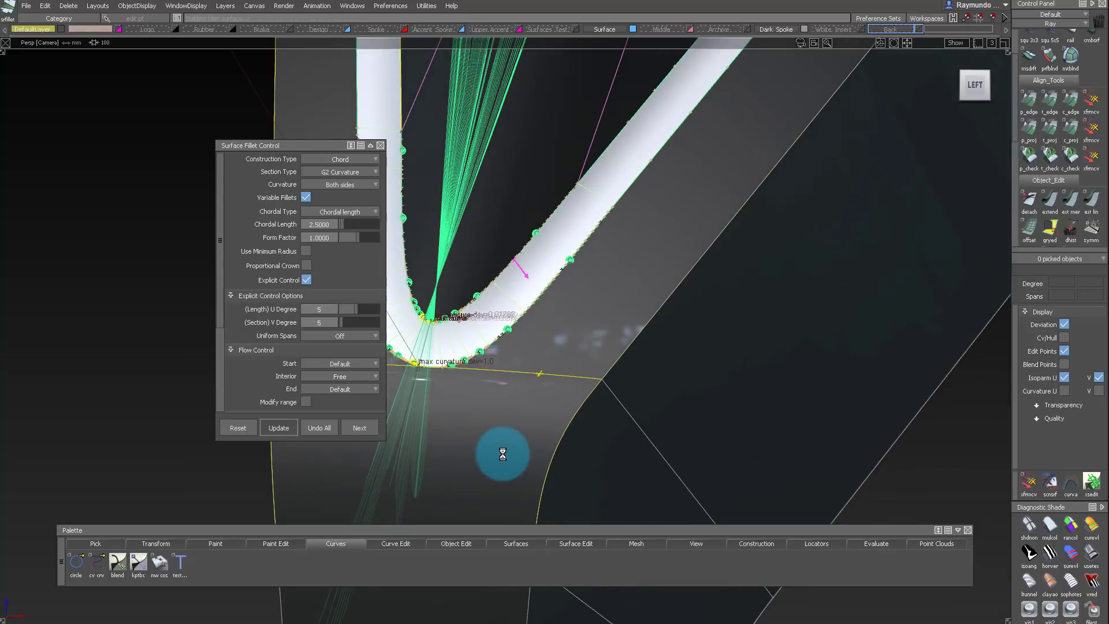
right_click_drag(575, 301, 542, 337, "alt+shift")
key("space")
right_click_drag(440, 431, 478, 440, "alt+shift")
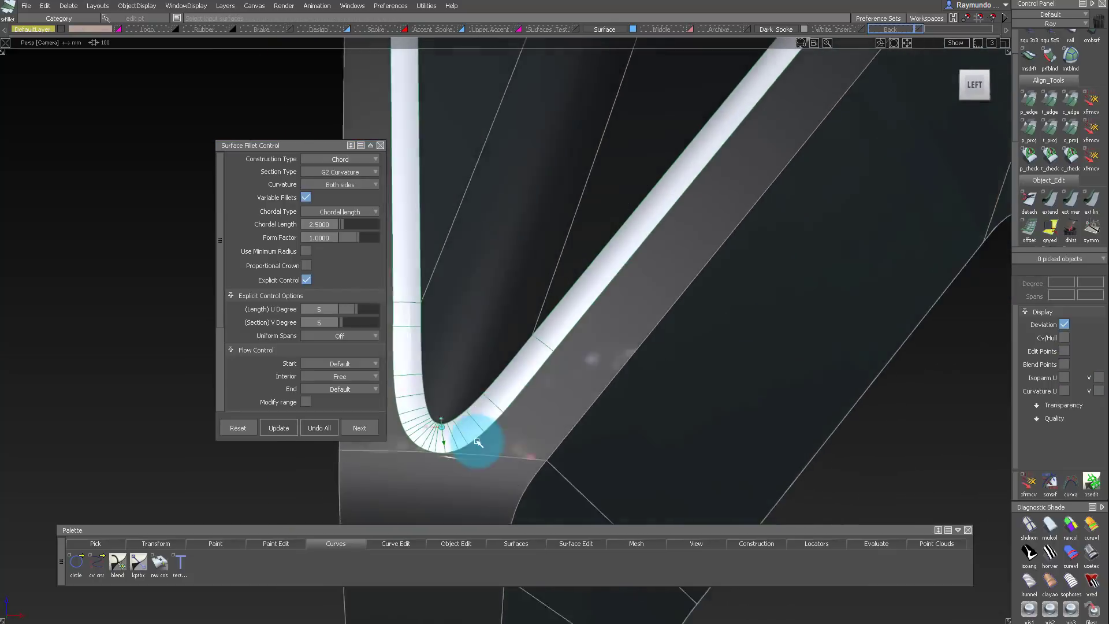
Assign the dark chrome_s shader to the new fillet surfaces around the triangular pocket
left_click_drag(478, 441, 487, 500, "alt+shift")
mouse_move(555, 404)
right_mouse_down("alt+shift")
mouse_move(520, 400)
mouse_move(564, 396)
right_mouse_up("alt+shift")
left_click_drag(564, 397, 607, 419, "alt+shift")
left_click_drag(612, 422, 648, 437, "ctrl+shift")
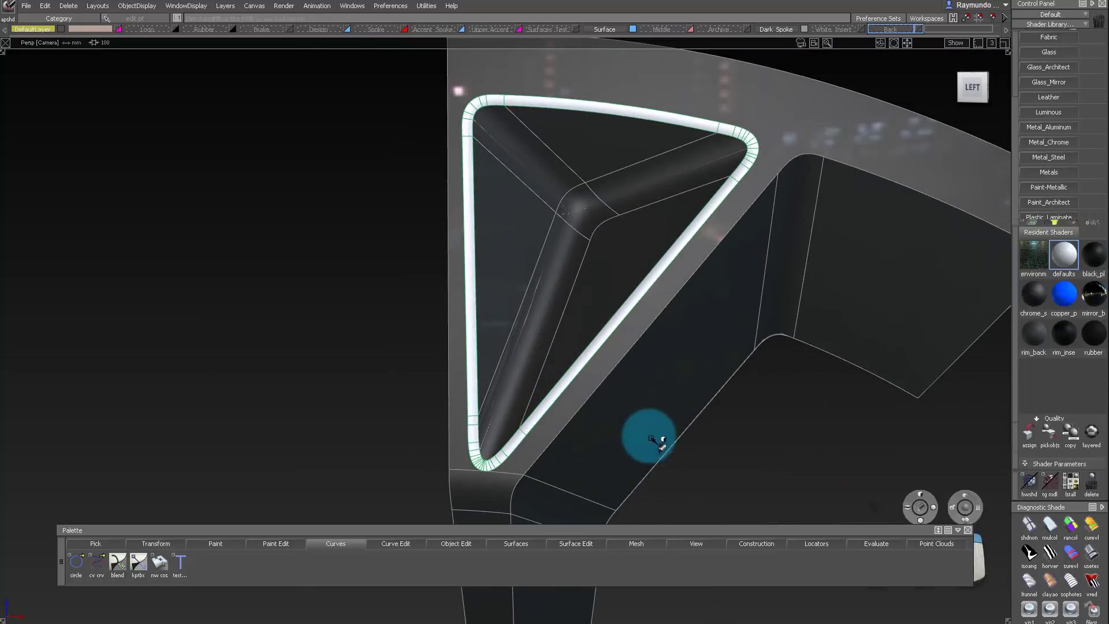
left_click(646, 116)
left_click(734, 182)
left_click(469, 234)
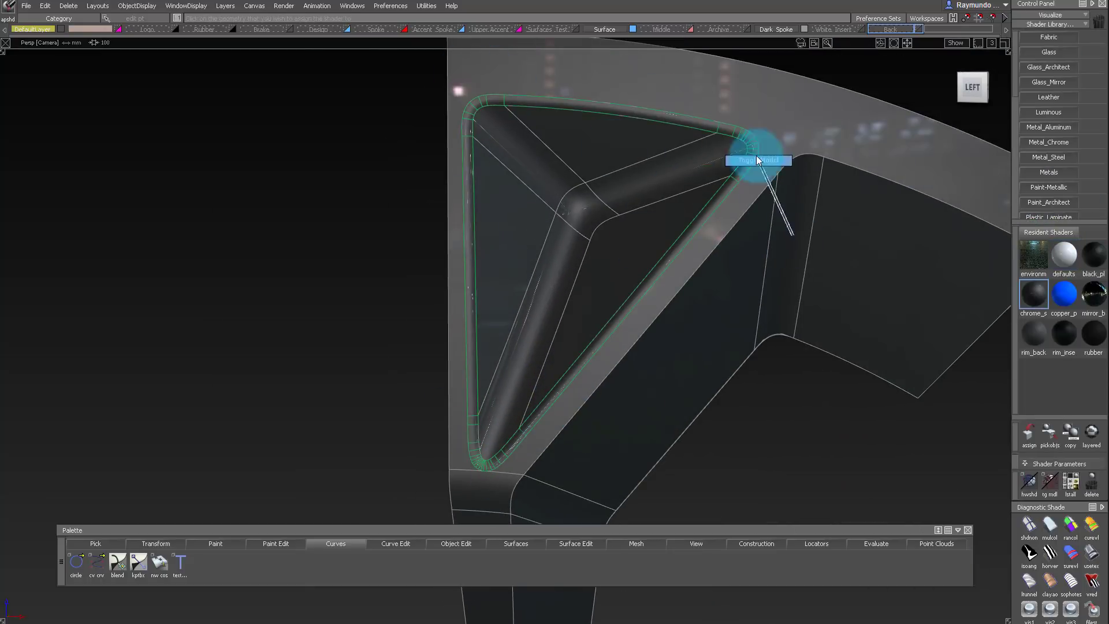
Hide the model lines and examine the shaded fillet around the triangular pocket from several angles
right_click_drag(757, 157, 757, 155, "ctrl+shift")
right_click_drag(815, 225, 770, 223, "alt+shift")
right_click_drag(600, 319, 646, 318, "alt+shift")
mouse_move(646, 317)
left_mouse_down("alt+shift")
mouse_move(505, 483)
mouse_move(650, 303)
left_mouse_up("alt+shift")
right_click_drag(650, 303, 627, 295, "alt+shift")
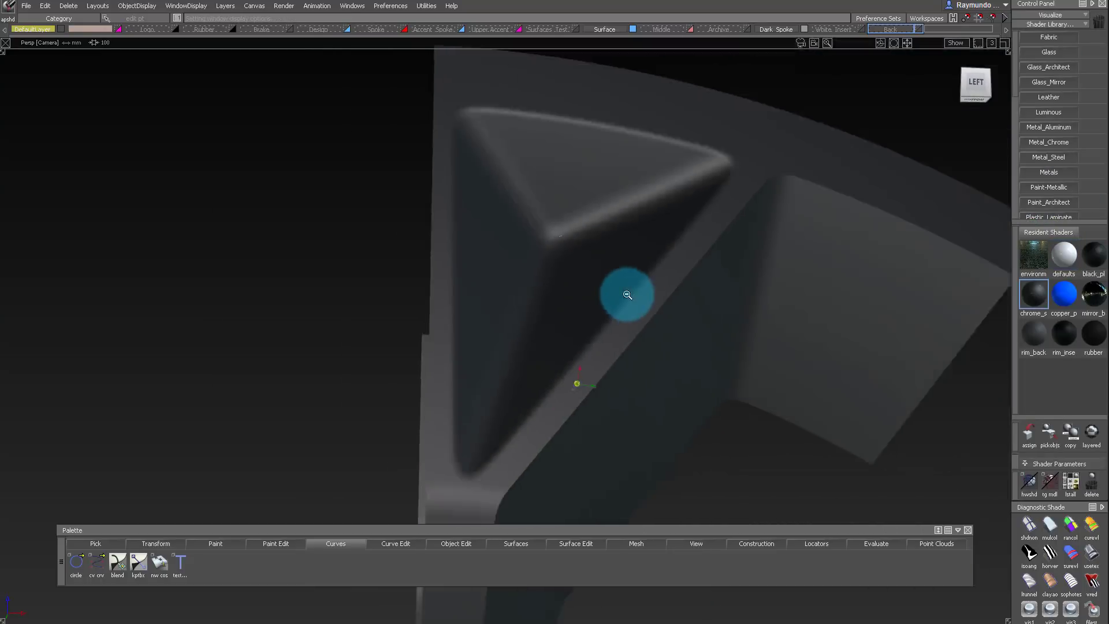
left_click_drag(627, 294, 505, 272, "alt+shift")
right_click_drag(505, 272, 482, 268, "alt+shift")
right_click_drag(512, 247, 512, 240, "ctrl+shift")
Reduce the pocket-edge fillet to a chordal length of 1.5 and rebuild it
mouse_move(485, 488)
left_mouse_down("alt+shift")
mouse_move(311, 433)
mouse_move(589, 391)
mouse_move(550, 363)
left_mouse_up("alt+shift")
right_click_drag(550, 364, 529, 329, "ctrl+shift")
mouse_move(476, 520)
left_mouse_down("alt+shift")
mouse_move(520, 406)
mouse_move(454, 357)
mouse_move(502, 329)
mouse_move(639, 302)
left_mouse_up("alt+shift")
right_click_drag(639, 303, 710, 292, "alt+shift")
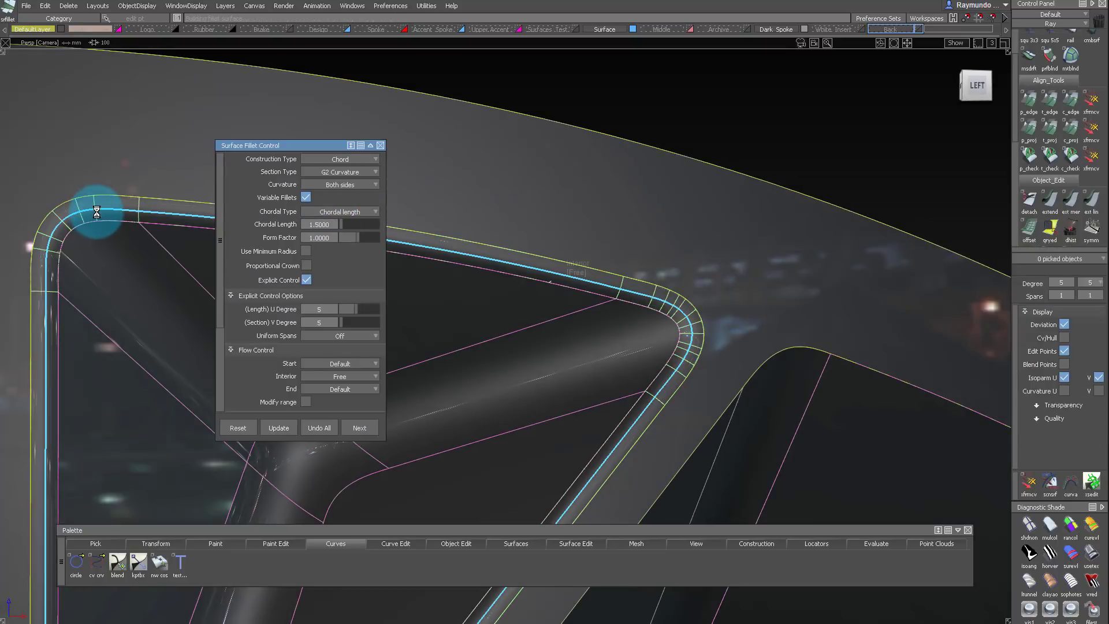
right_click_drag(710, 311, 651, 317, "alt+shift")
middle_click_drag(651, 317, 552, 371, "alt+shift")
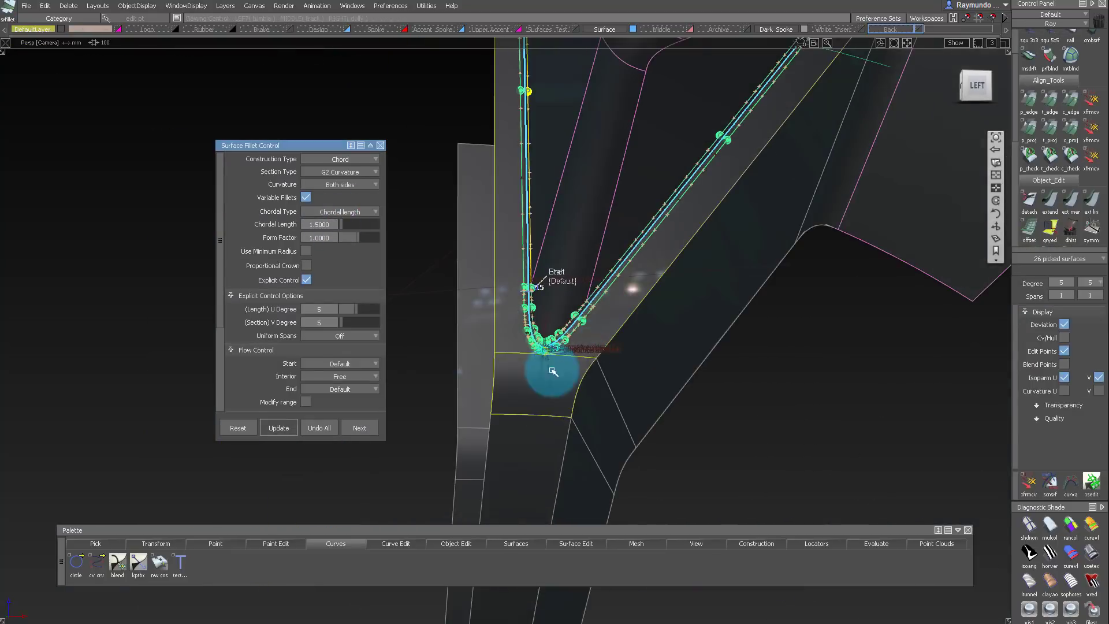
right_click_drag(552, 371, 540, 395, "alt+shift")
mouse_move(587, 332)
left_mouse_down("ctrl+shift")
mouse_move(601, 290)
mouse_move(549, 282)
left_mouse_up("ctrl+shift")
right_click_drag(550, 282, 500, 408, "alt+shift")
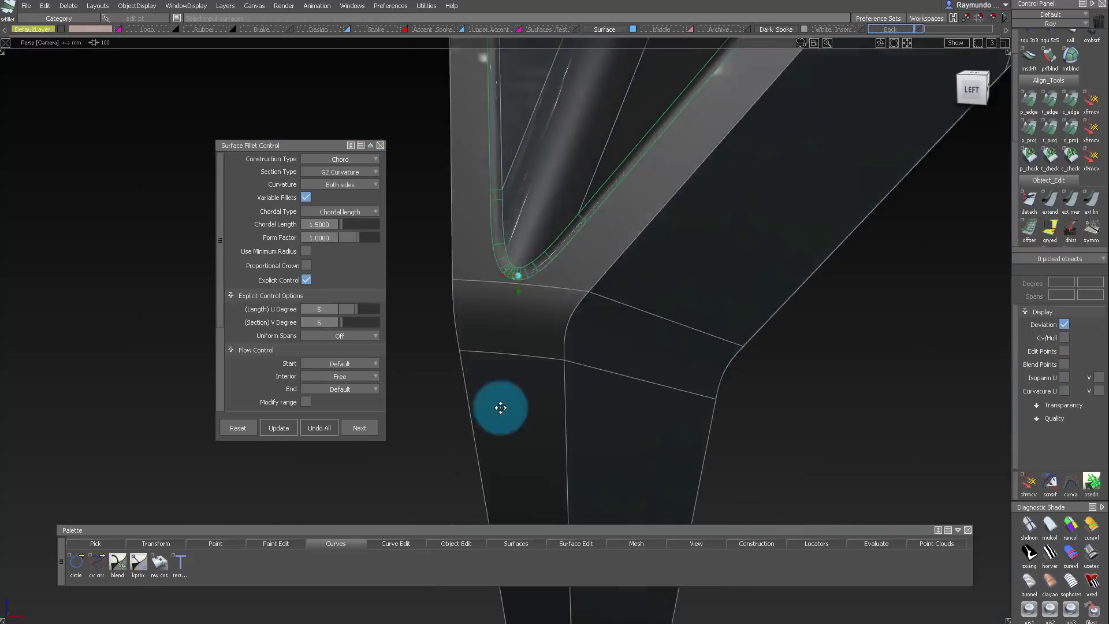
Select the pocket-edge fillet surfaces and assign them to the Dark Spoke layer
middle_click_drag(642, 130, 612, 331, "alt+shift")
left_click_drag(612, 332, 610, 368, "ctrl+shift")
left_click(556, 403)
middle_click_drag(581, 379, 571, 462, "alt+shift")
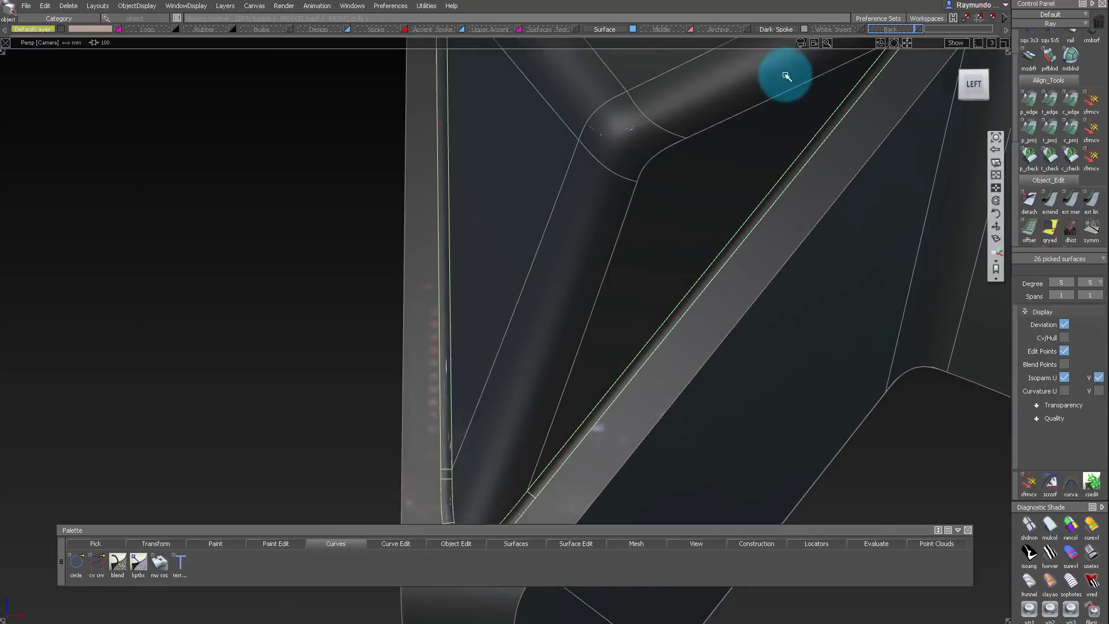
left_click_drag(776, 29, 777, 45)
Show the White Insert layer and use Extend on the pocket-side edge of the upper diagonal strip beside the new fillet
left_click_drag(774, 87, 760, 151, "alt+shift")
right_click_drag(759, 150, 719, 214, "alt+shift")
left_click_drag(720, 214, 734, 169, "ctrl+shift")
left_click(861, 30)
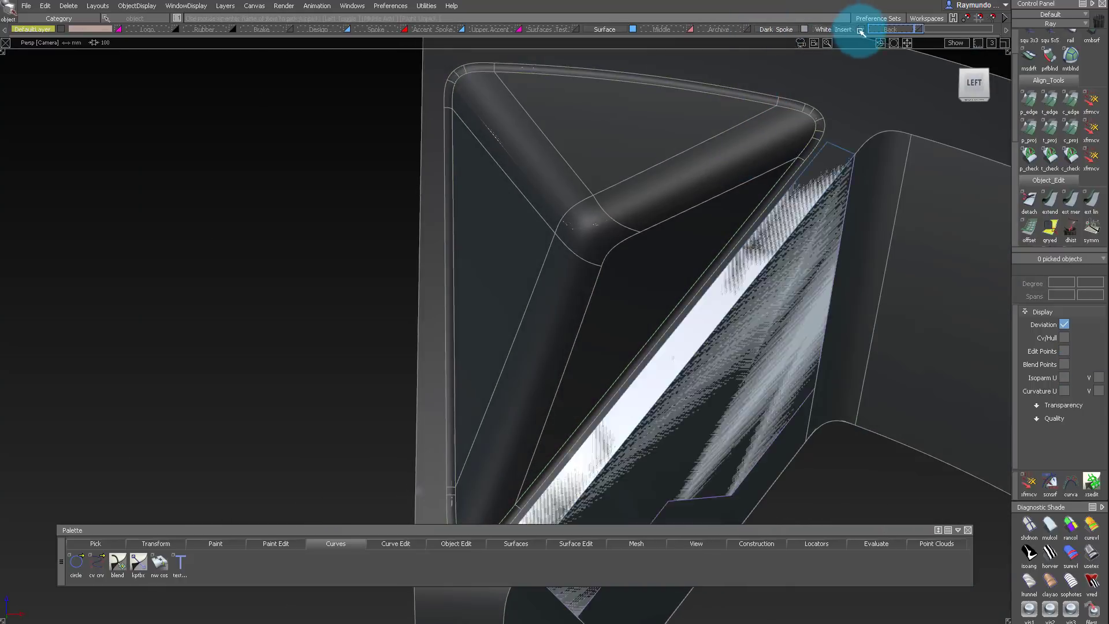
left_click_drag(774, 241, 612, 364, "alt+shift")
middle_click_drag(652, 335, 693, 295, "ctrl+shift")
mouse_move(690, 296)
right_mouse_down("alt+shift")
mouse_move(724, 285)
mouse_move(683, 302)
right_mouse_up("alt+shift")
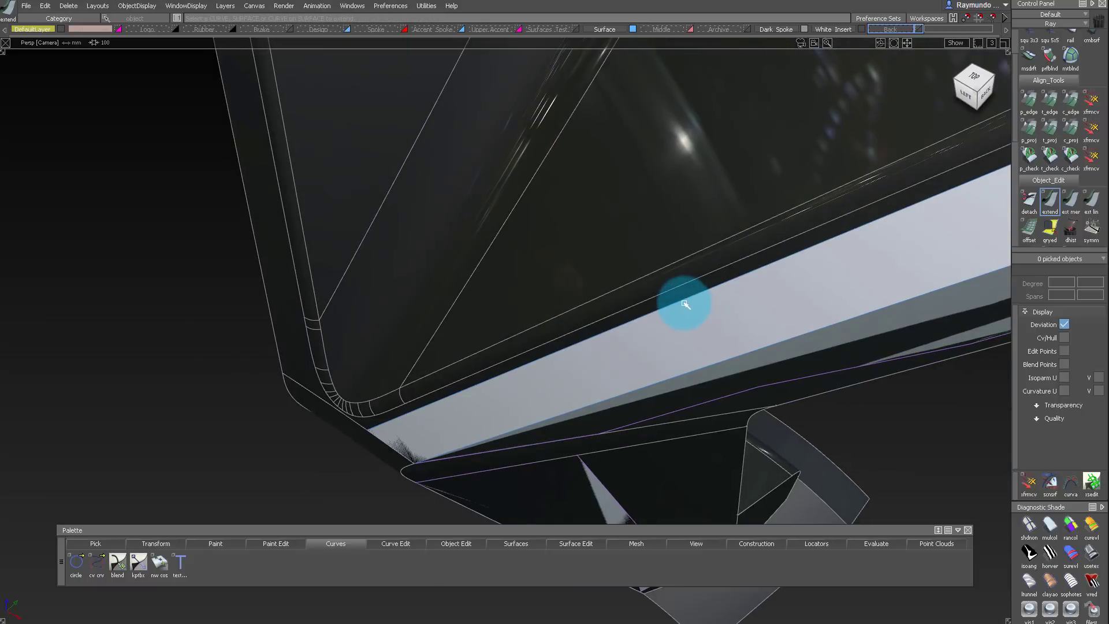
left_click(673, 298)
Return to a side view of the half-spoke and hide the White Insert layer
left_click_drag(668, 292, 609, 203, "alt+shift")
middle_click_drag(609, 202, 635, 255, "alt+shift")
right_click_drag(635, 255, 589, 251, "alt+shift")
left_click(861, 29)
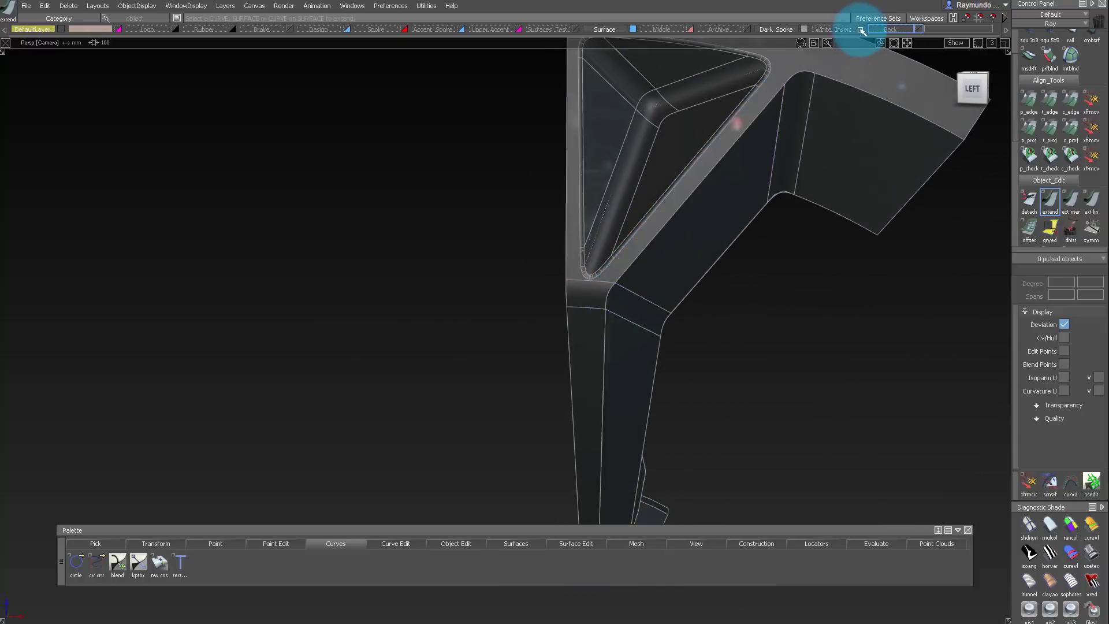
Begin a G2 chord surface fillet and pick the spoke's outer faces bordering the side walls as the first set
middle_click_drag(629, 321, 651, 263, "alt+shift")
left_click_drag(631, 288, 611, 271, "ctrl+shift")
left_click(611, 270)
left_click(634, 210)
left_click(649, 188)
middle_click_drag(805, 55, 730, 141, "alt+shift")
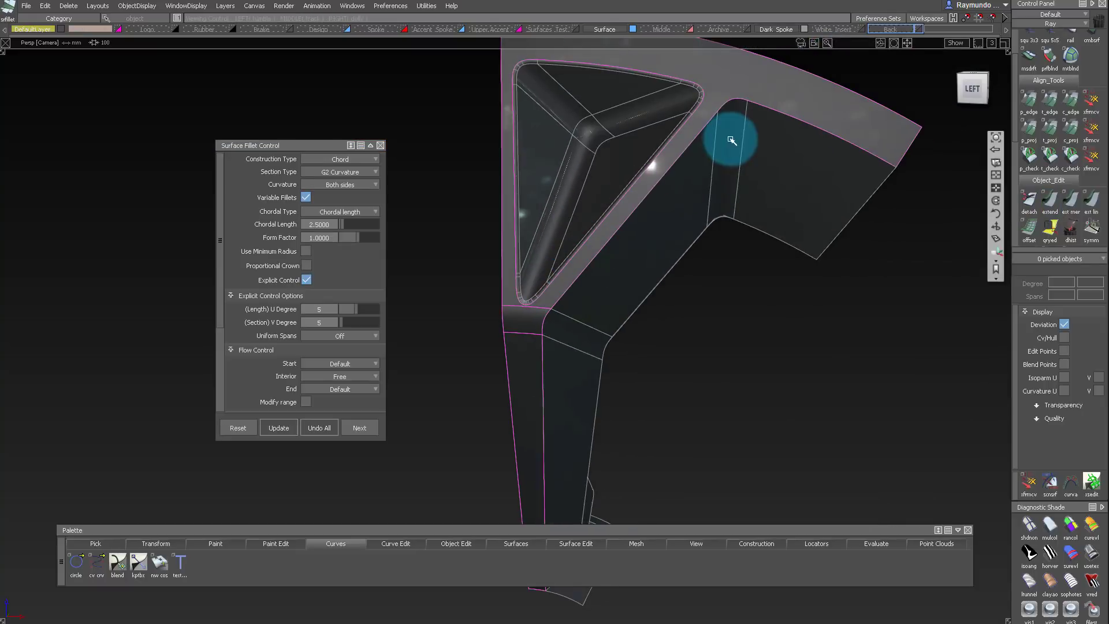
Pick the adjoining side walls as the second set and build the spoke edge fillet with a chordal length of 1.5
left_click(769, 185)
left_click(729, 168)
left_click(628, 264)
left_click(589, 337)
middle_click_drag(606, 347, 624, 235, "alt+shift")
left_click(589, 254)
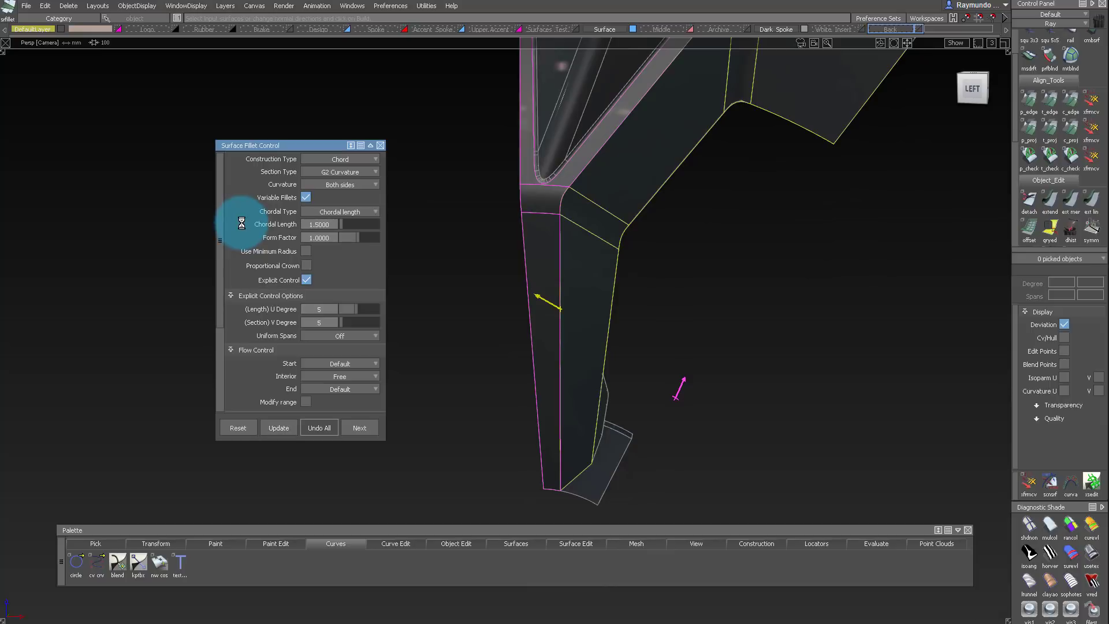
middle_click_drag(697, 366, 674, 559, "alt+shift")
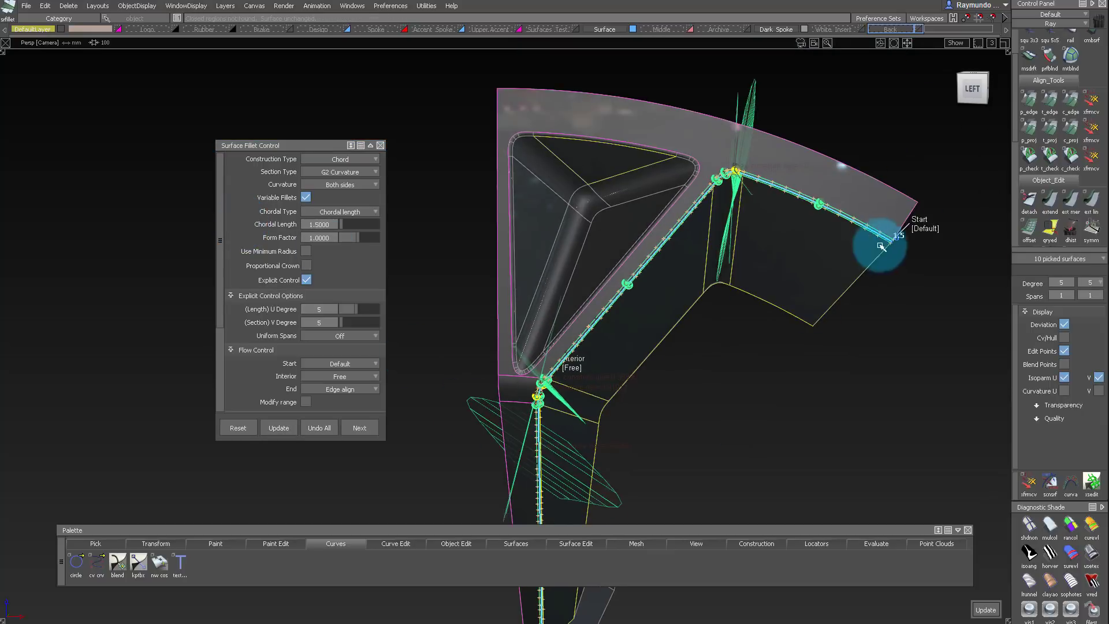
Examine the new edge fillet along the half-spoke from several angles with the model lines hidden
right_click_drag(592, 313, 780, 26, "alt+shift")
right_click_drag(804, 146, 660, 171, "alt+shift")
right_click_drag(660, 171, 602, 129, "ctrl+shift")
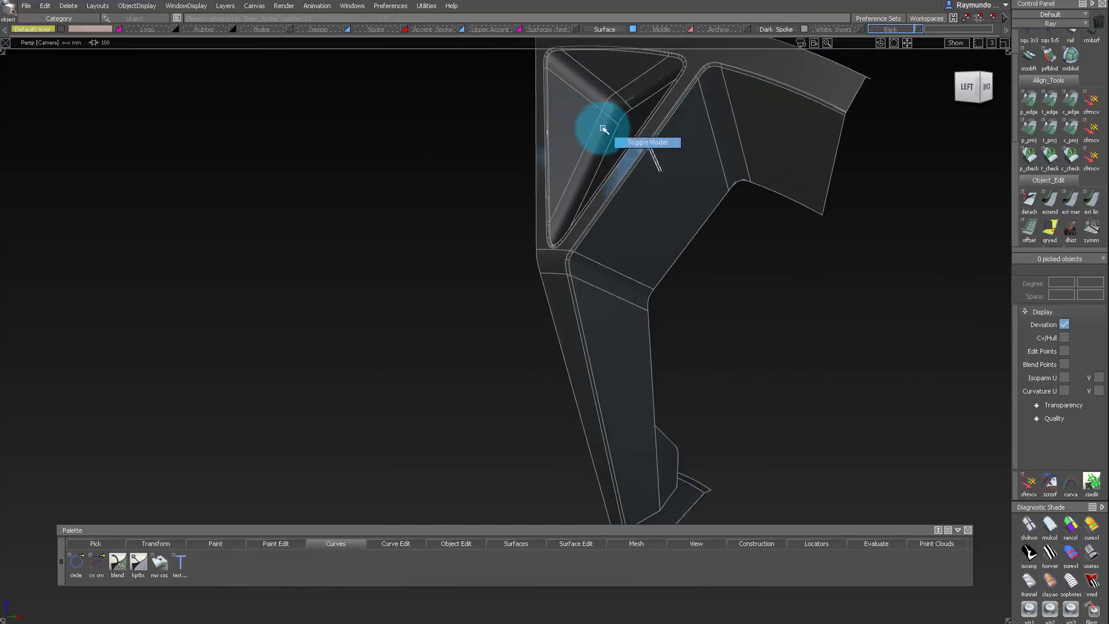
left_click_drag(547, 77, 606, 111, "alt+shift")
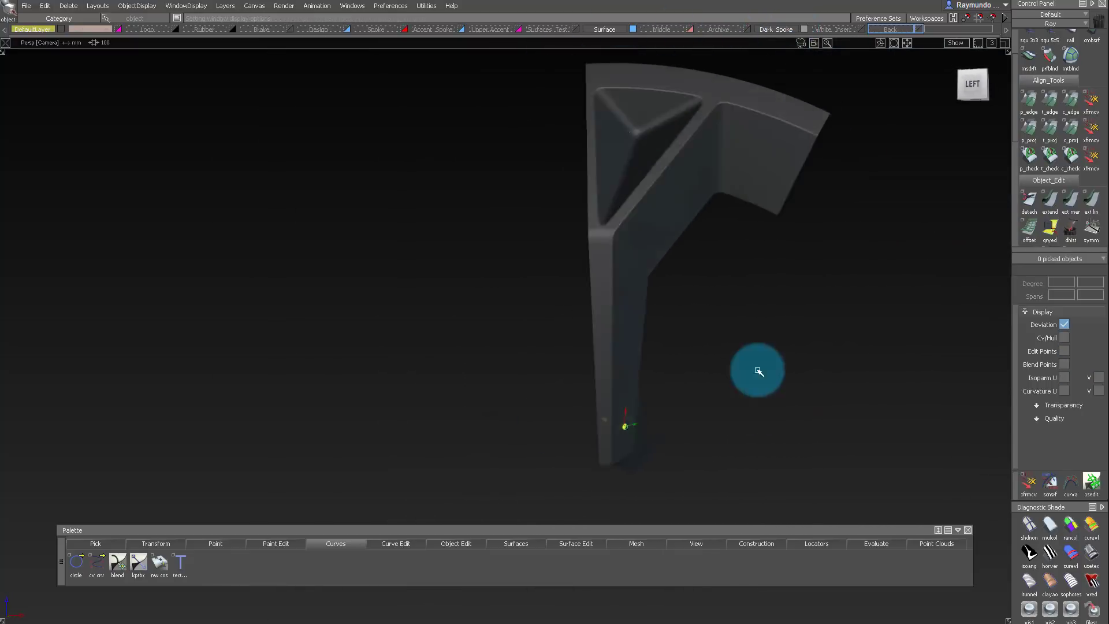
right_click_drag(660, 351, 780, 226, "alt+shift")
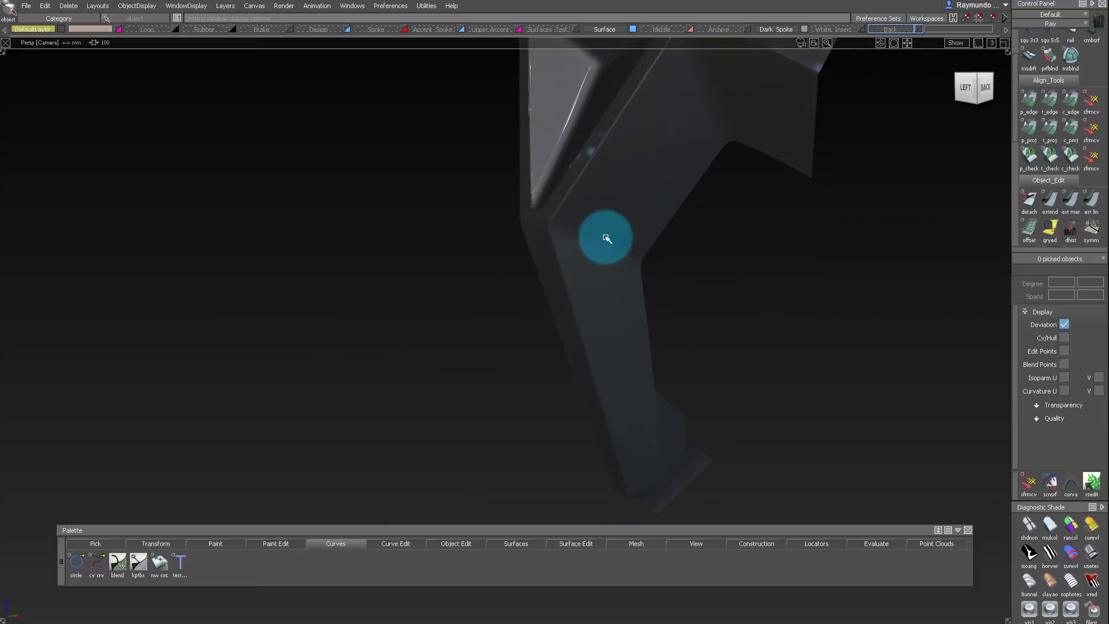
right_click_drag(666, 135, 581, 141, "alt+shift")
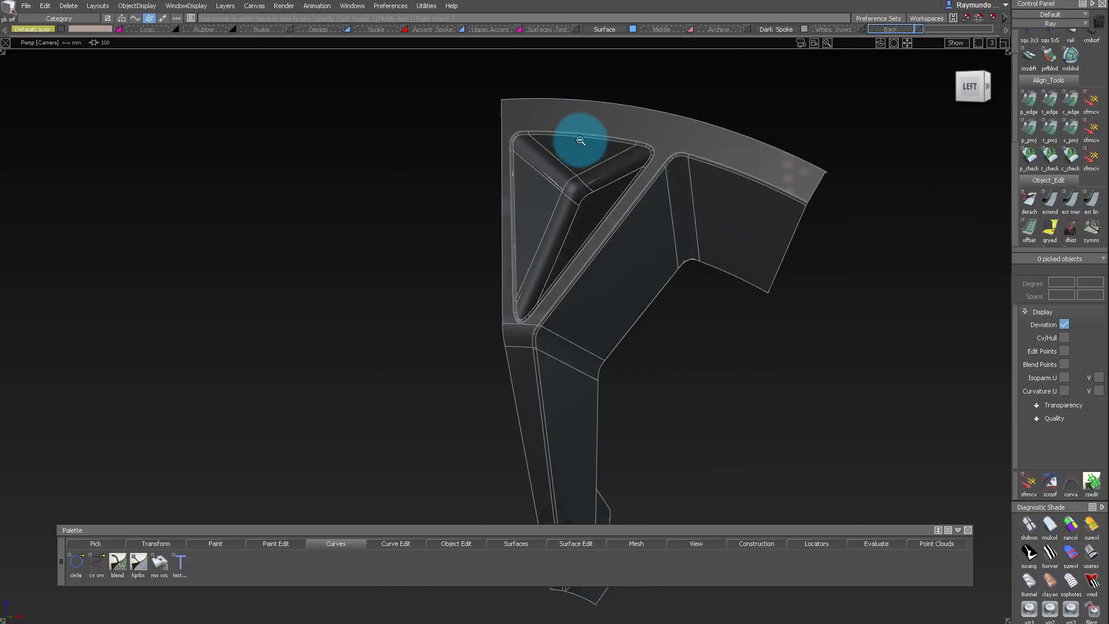
Show the White Insert layer, compare the insert with the filleted spoke, and hide the Dark Spoke layer to isolate it
right_click_drag(751, 145, 617, 258, "alt+shift")
mouse_move(617, 257)
left_mouse_down("alt+shift")
mouse_move(522, 312)
mouse_move(557, 260)
mouse_move(584, 285)
mouse_move(606, 254)
left_mouse_up("alt+shift")
left_click_drag(607, 250, 601, 286, "ctrl+shift")
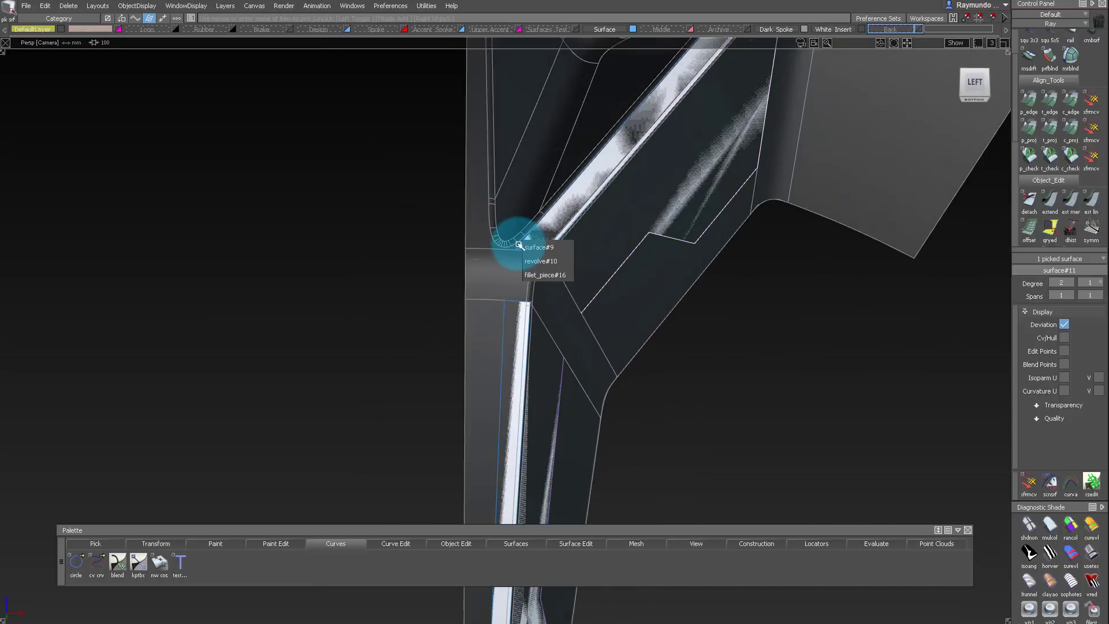
right_click_drag(585, 219, 532, 275, "alt+shift")
left_click_drag(531, 274, 540, 252, "alt+shift")
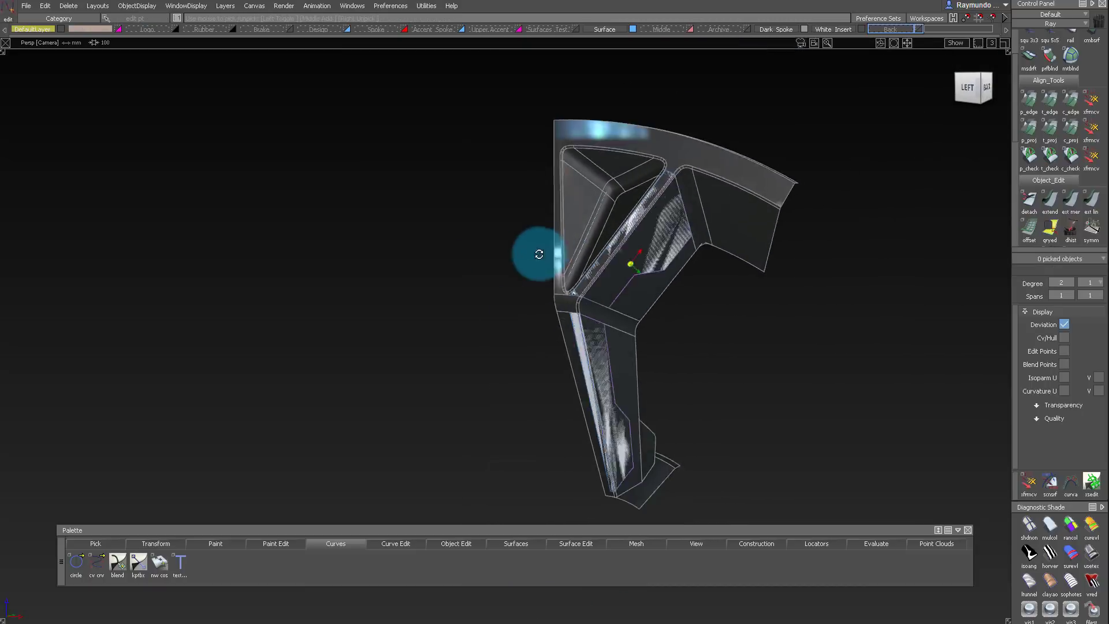
right_click_drag(540, 252, 612, 203, "alt+shift")
left_click_drag(612, 203, 574, 259, "alt+shift")
right_click_drag(575, 260, 686, 222, "alt+shift")
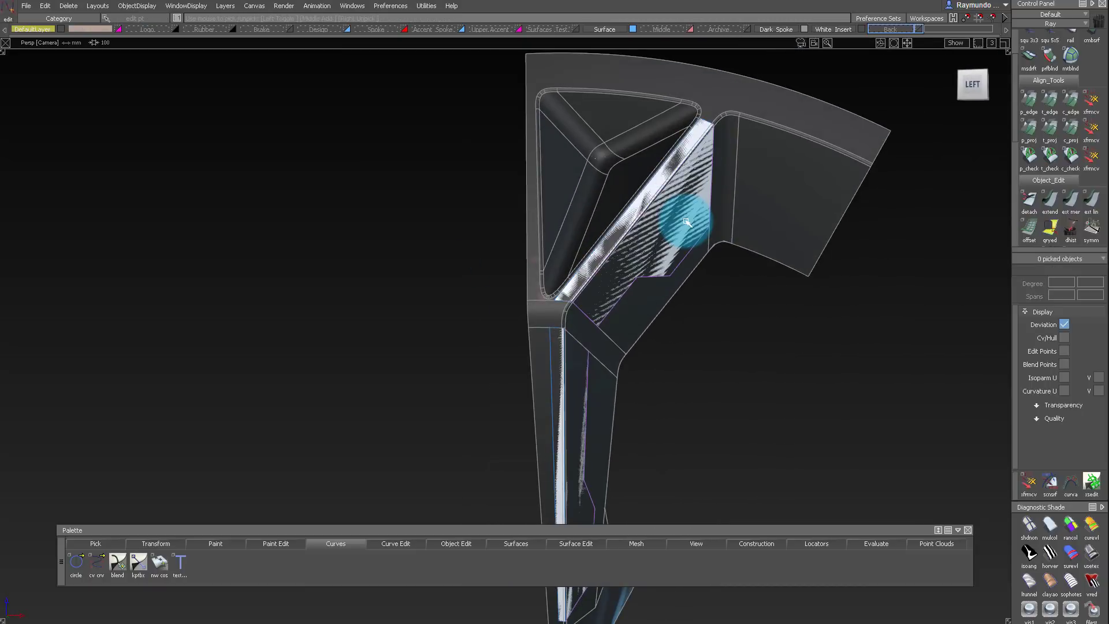
left_click(806, 29)
left_click_drag(599, 228, 578, 179, "alt+shift")
right_click_drag(578, 179, 414, 221, "alt+shift")
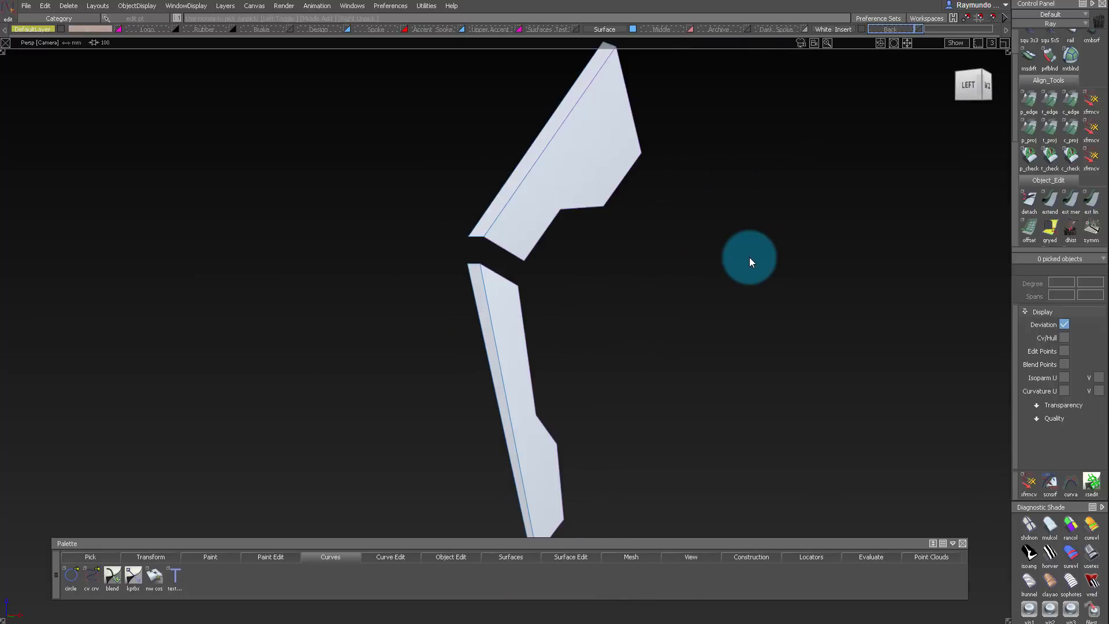
Open the Offset options and pick the four white insert surfaces for offsetting
left_click_drag(750, 257, 608, 238, "alt+shift")
right_click_drag(608, 238, 1024, 139, "alt+shift")
scroll(1034, 105, "down", 5)
left_click(1030, 139)
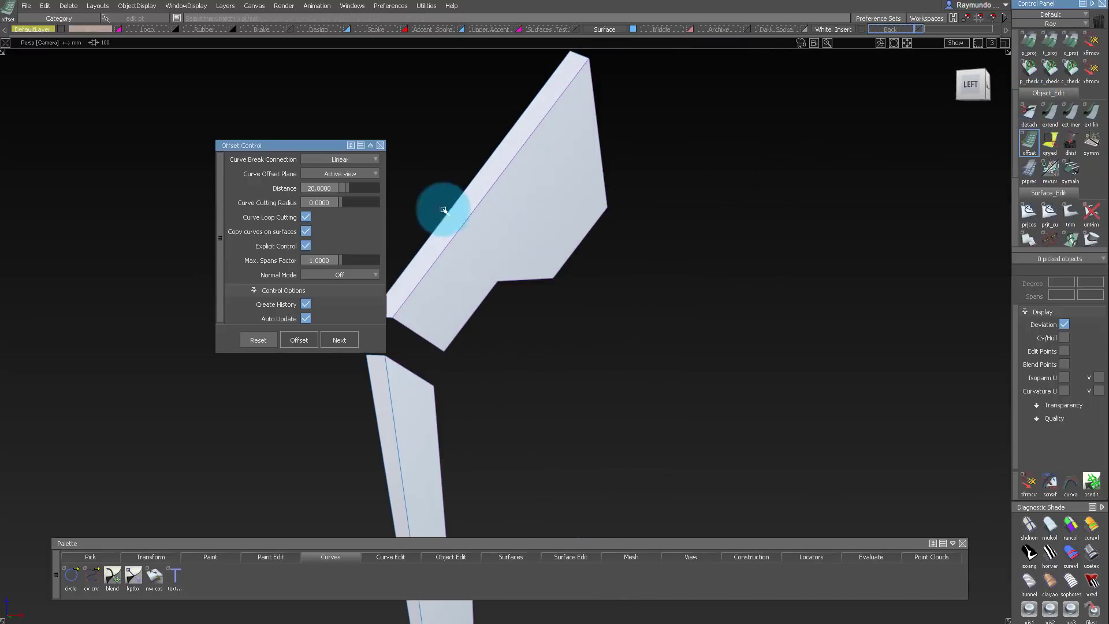
left_click_drag(443, 210, 590, 227, "alt+shift")
left_click_drag(543, 312, 501, 243, "ctrl+shift")
left_click(1029, 138)
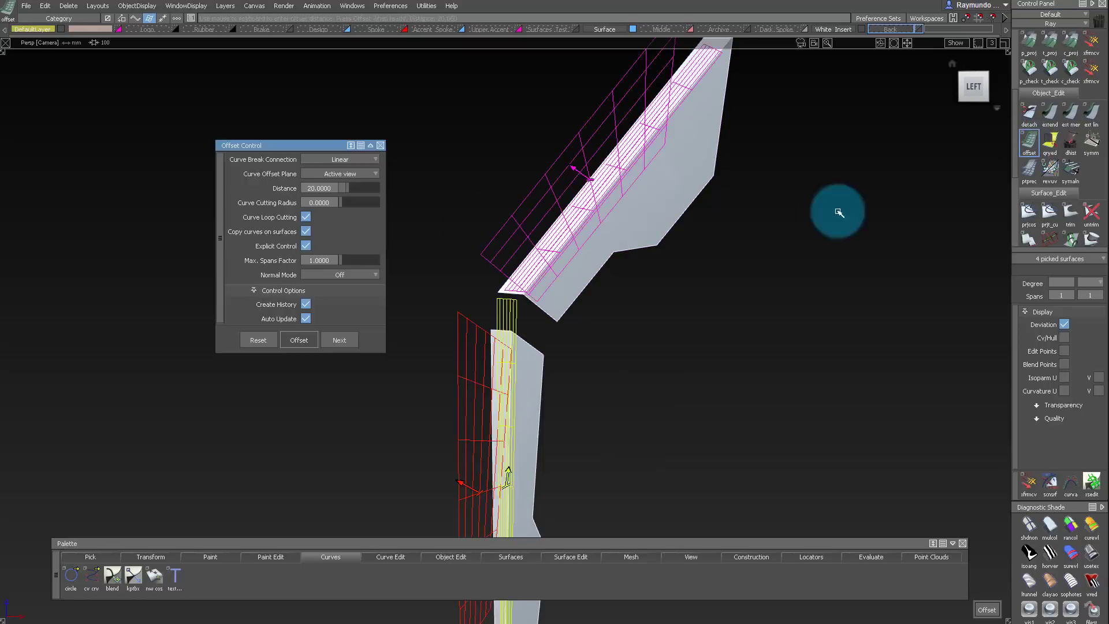
Set the offset distance to 2 and orient the offsets toward the inner side of the white insert surfaces
left_click_drag(837, 212, 770, 277, "alt+shift")
left_click_drag(729, 204, 402, 279, "alt+shift")
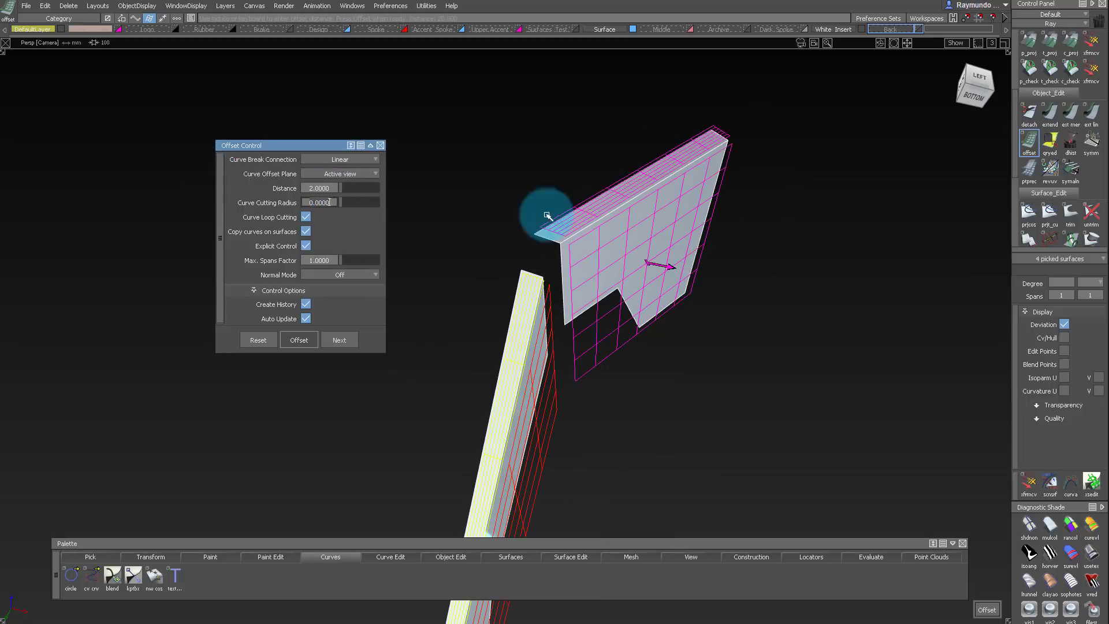
left_click_drag(548, 215, 632, 287, "alt+shift")
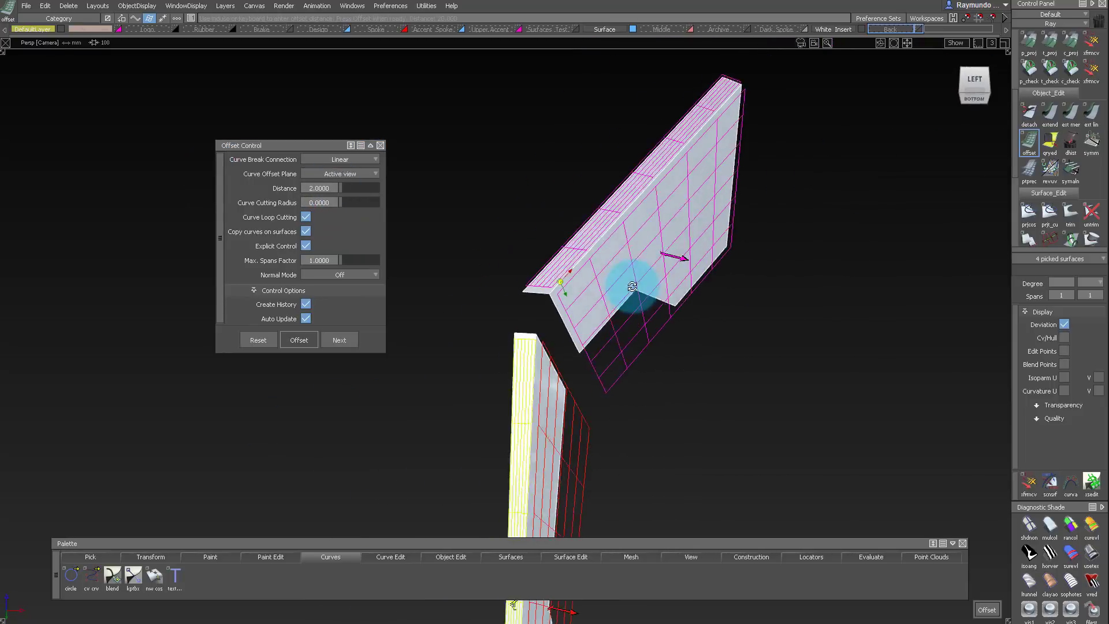
middle_click_drag(632, 286, 661, 263, "alt+shift")
left_click_drag(667, 262, 610, 273, "alt+shift")
left_click_drag(308, 191, 577, 324, "alt+shift")
Align the upper insert's offset surfaces along their shared long edge using Project alignment with G0 continuity and the Y vector
left_click(581, 281)
left_click_drag(577, 324, 591, 372, "ctrl+shift")
left_click(580, 234)
left_click(547, 260)
left_click(1033, 56)
left_click(544, 360)
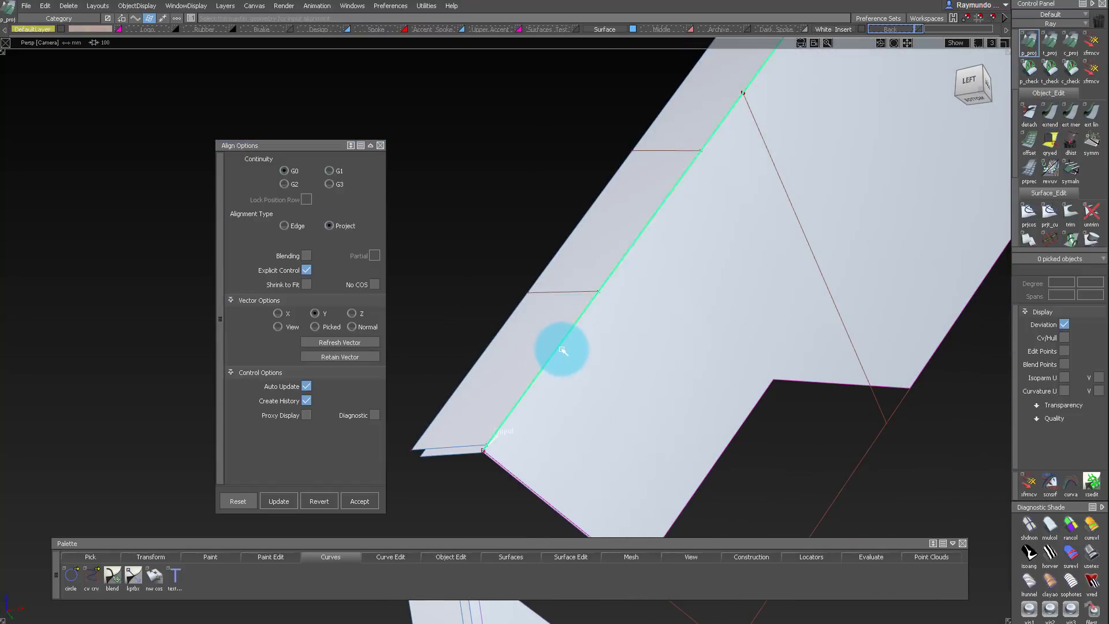
Use Extend on the lower and upper end edges of the upper insert's offset surfaces
left_click_drag(630, 316, 584, 384, "alt+shift")
left_click_drag(554, 410, 517, 446, "ctrl+shift")
left_click(518, 448)
right_click_drag(526, 443, 658, 210, "alt+shift")
left_click_drag(658, 210, 686, 200, "alt+shift")
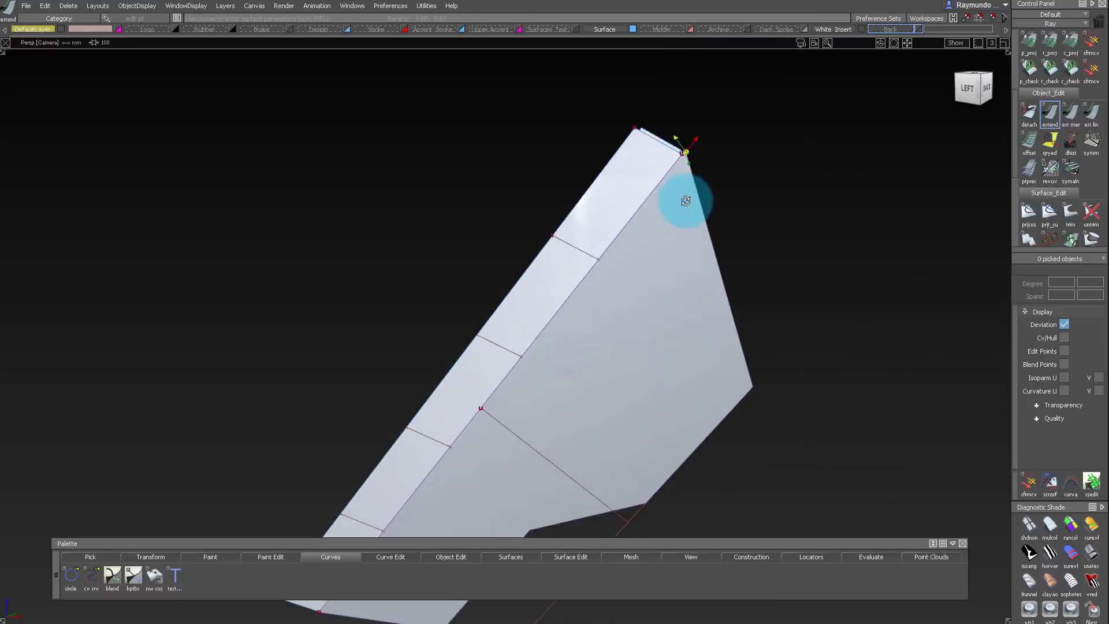
mouse_move(685, 200)
right_mouse_down("alt+shift")
mouse_move(686, 221)
mouse_move(642, 231)
right_mouse_up("alt+shift")
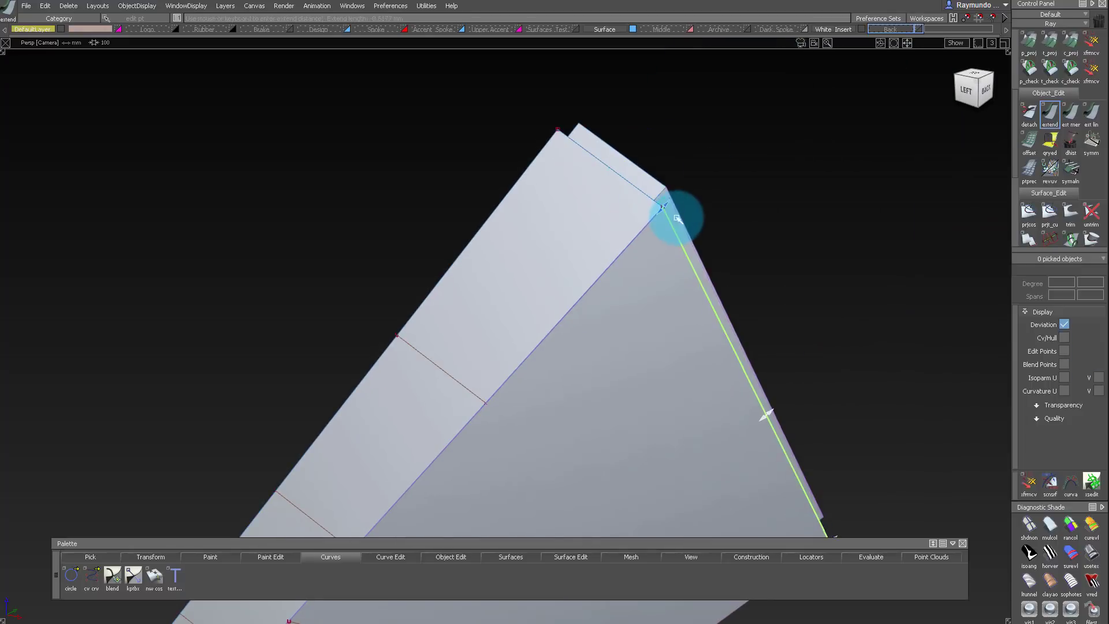
left_click_drag(642, 231, 653, 218, "alt+shift")
left_click_drag(653, 217, 642, 255, "ctrl+shift")
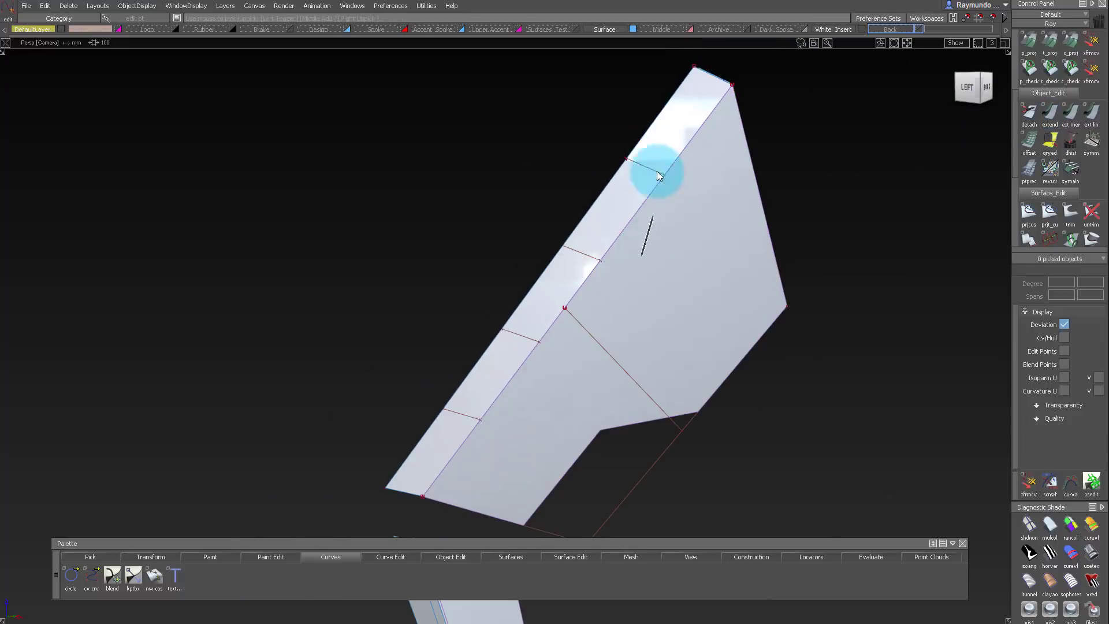
Align the upper insert's narrow side strip to the long edge of its large face with G0 continuity
left_click(1029, 47)
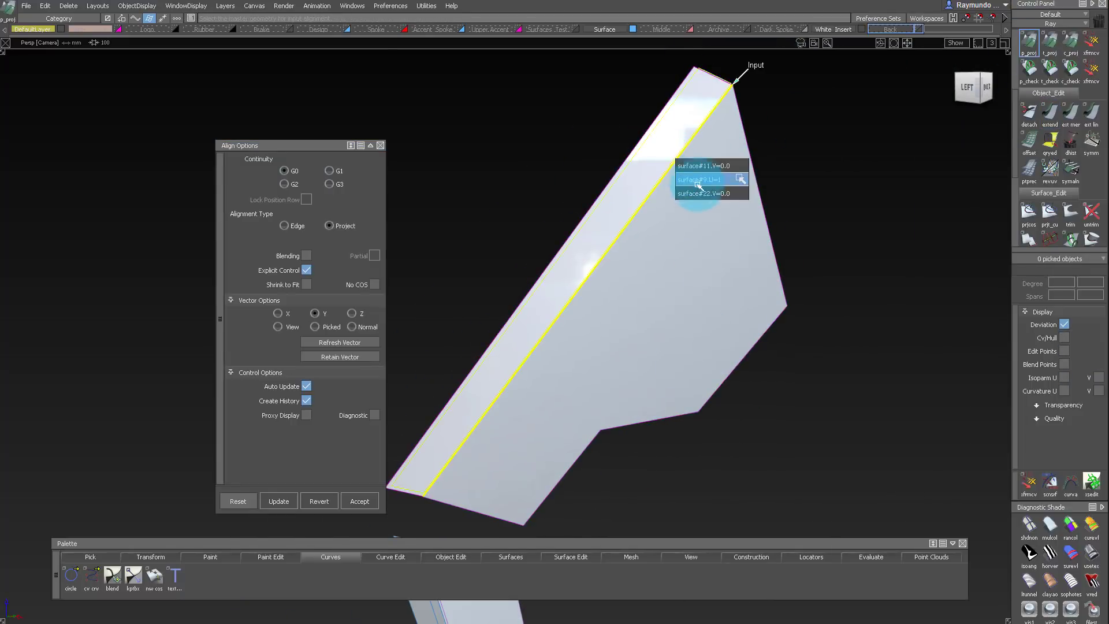
left_click(320, 501)
left_click_drag(653, 220, 716, 197, "alt+shift")
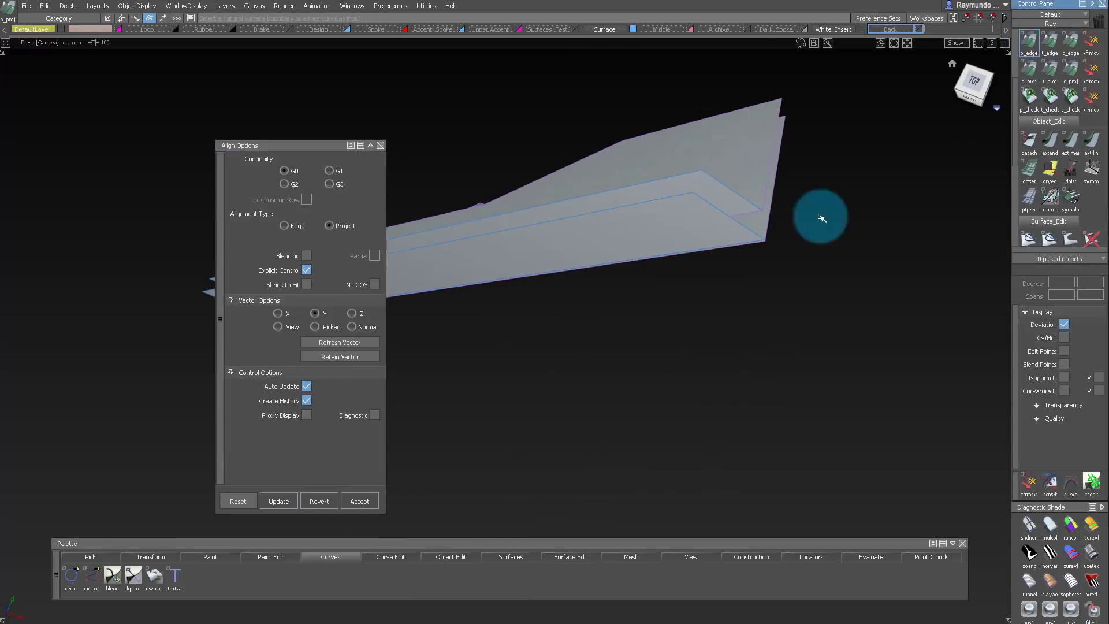
left_click_drag(822, 218, 641, 134, "alt+shift")
left_click(641, 134)
left_click_drag(792, 151, 670, 196, "alt+shift")
middle_click_drag(671, 195, 637, 260, "alt+shift")
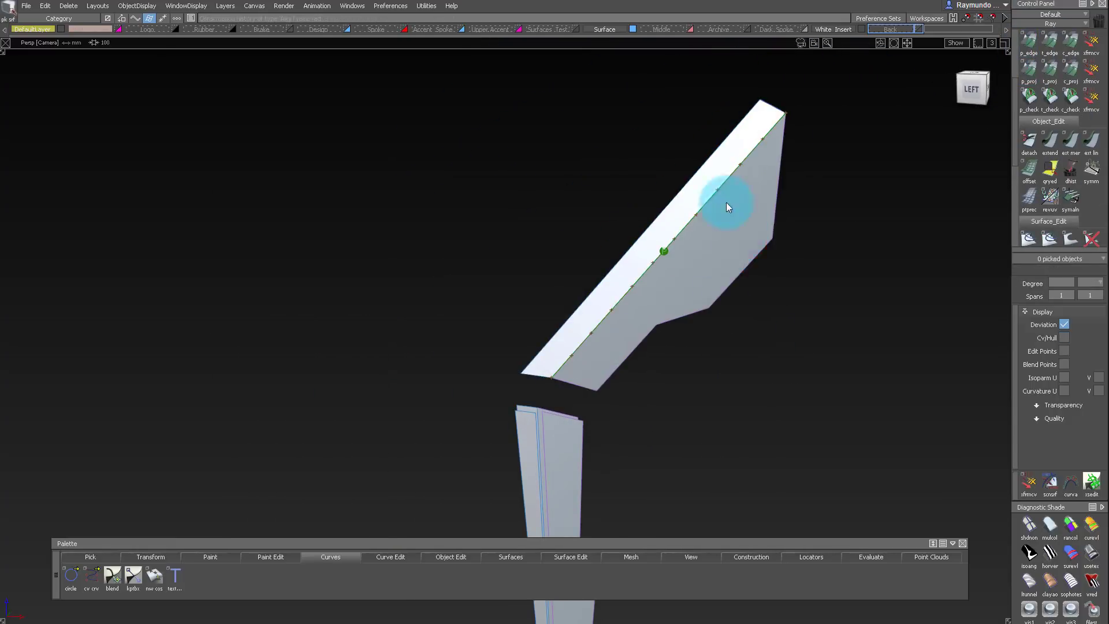
Extend the adjoining long edges of the lower insert's large face and narrow strip until they meet
middle_click_drag(709, 244, 550, 275, "alt+shift")
right_click_drag(549, 275, 611, 250, "alt+shift")
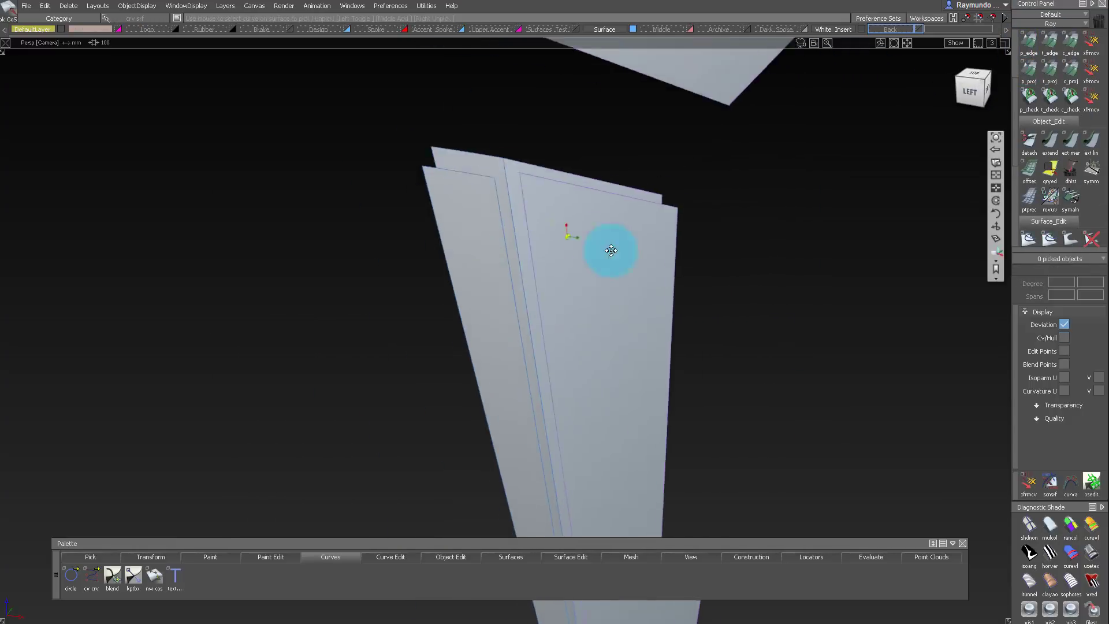
left_click_drag(611, 250, 590, 284, "alt+shift")
left_click_drag(549, 202, 529, 208)
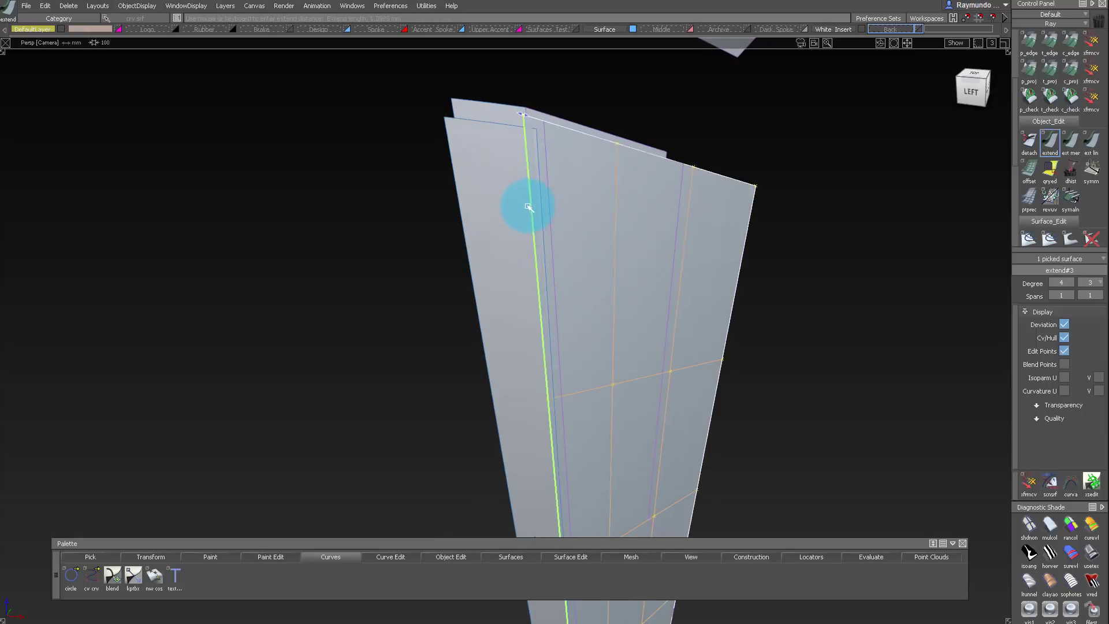
right_click_drag(529, 208, 528, 127, "alt+shift")
left_click_drag(508, 133, 530, 139)
left_click(540, 138)
right_click_drag(539, 137, 597, 126, "alt+shift")
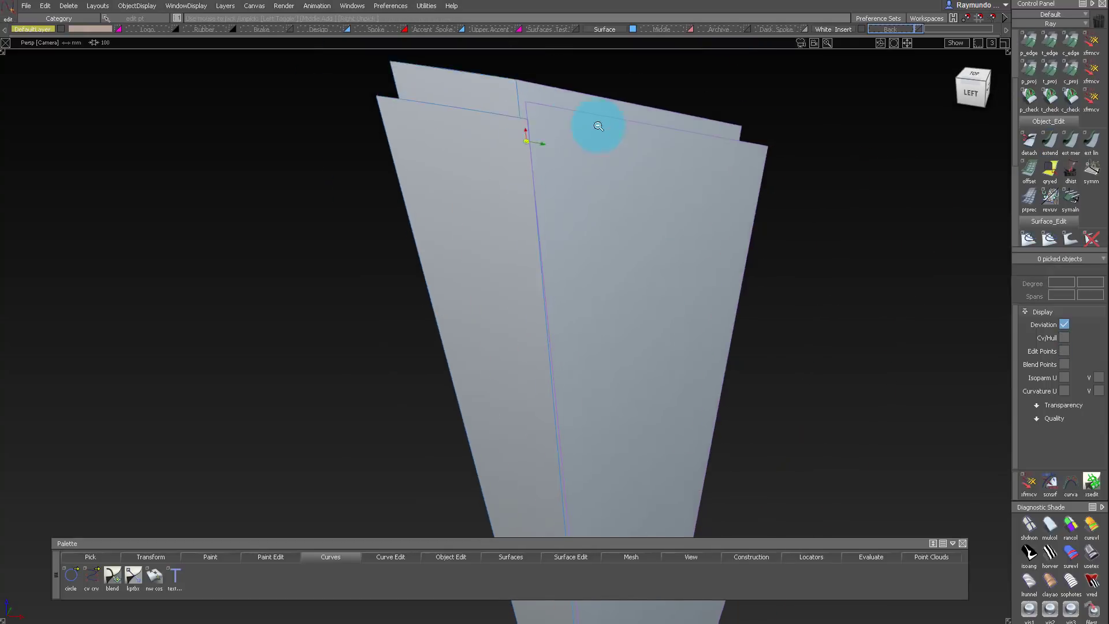
Extend the lower insert's surface edge at the pointed tip where the narrow strip meets the large face
middle_click_drag(627, 462, 664, 272, "alt+shift")
left_click_drag(664, 272, 633, 231, "alt+shift")
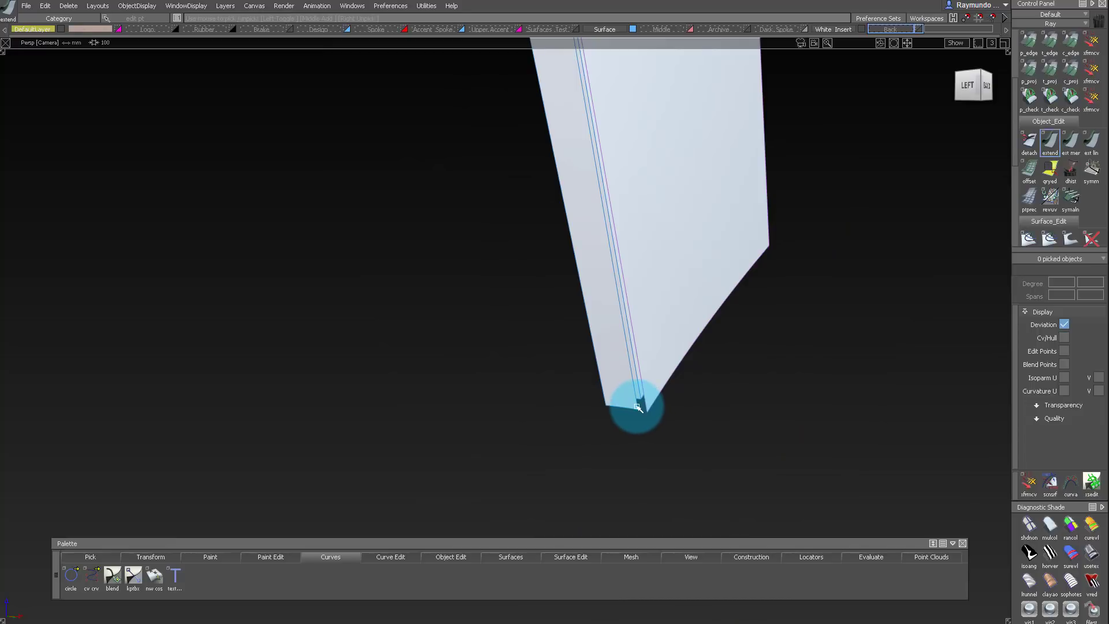
left_click_drag(664, 413, 661, 413)
left_click_drag(661, 413, 592, 190, "alt+shift")
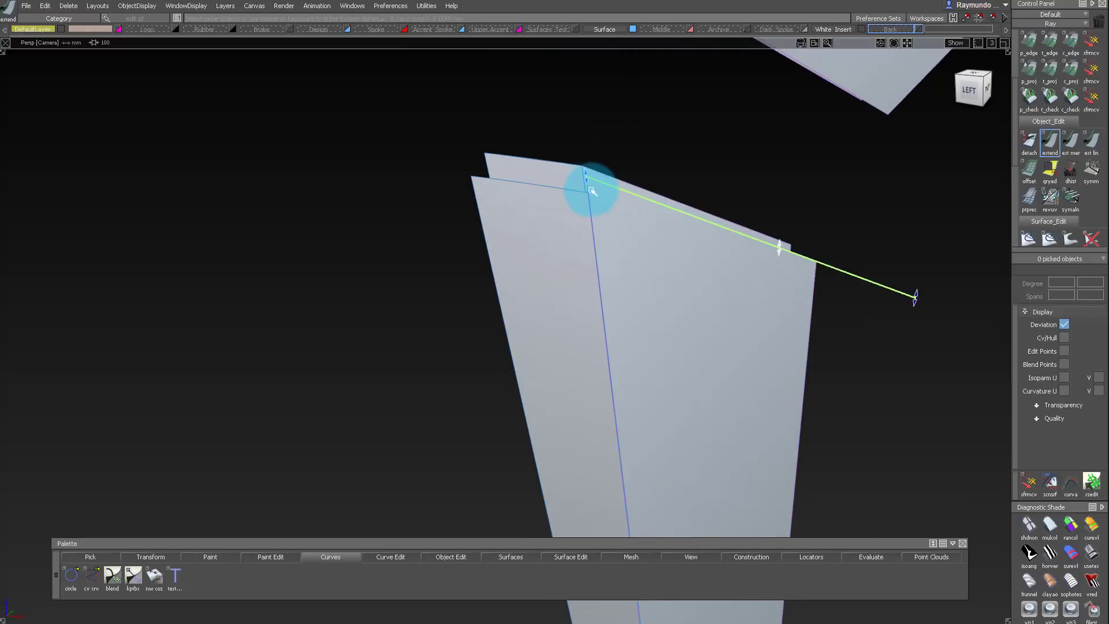
Align the lower insert's narrow strip to the large face's long edge using Edge alignment with G0 continuity
right_click_drag(590, 191, 639, 195, "alt+shift")
left_click_drag(639, 196, 641, 300, "alt+shift")
left_click_drag(641, 301, 604, 152, "ctrl+shift")
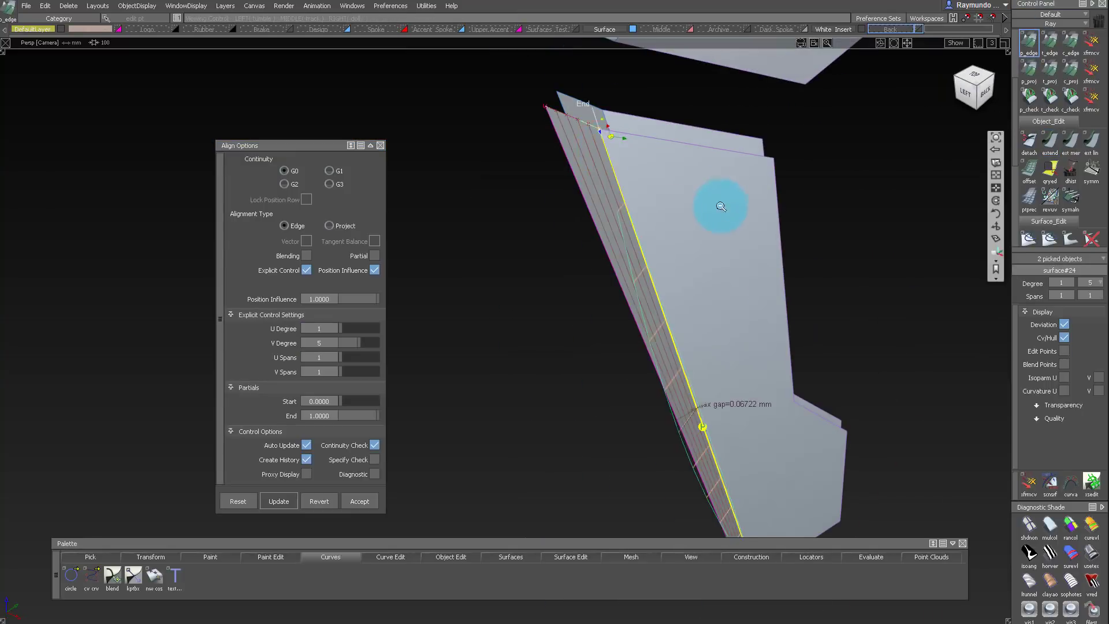
left_click_drag(721, 207, 587, 245, "alt+shift")
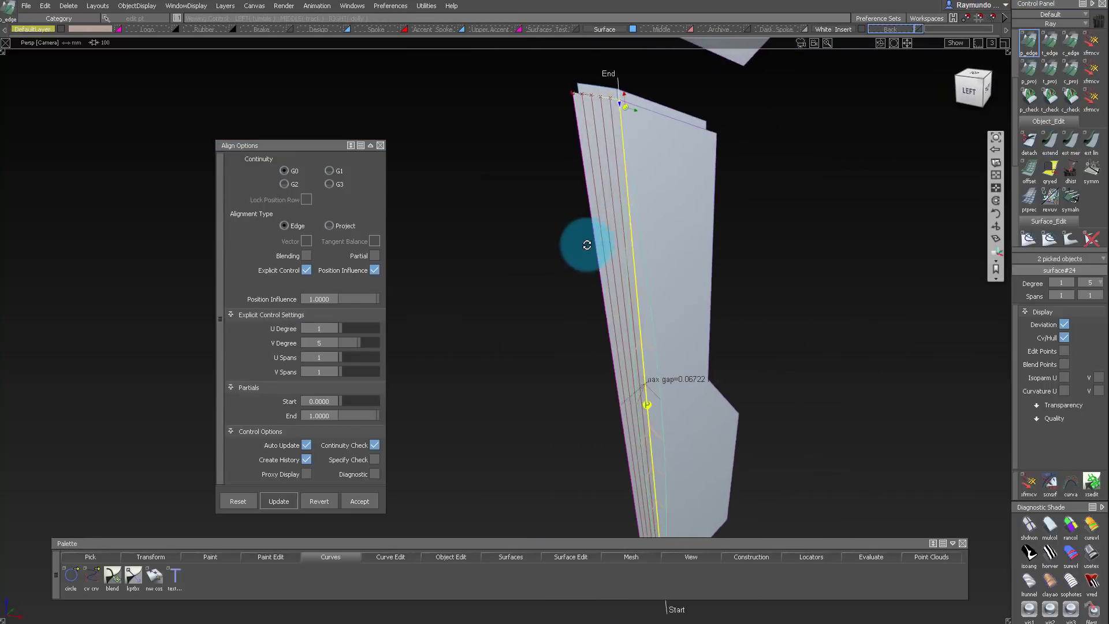
left_click(356, 326)
left_click_drag(543, 295, 657, 217, "alt+shift")
left_click_drag(657, 216, 660, 142, "ctrl+shift")
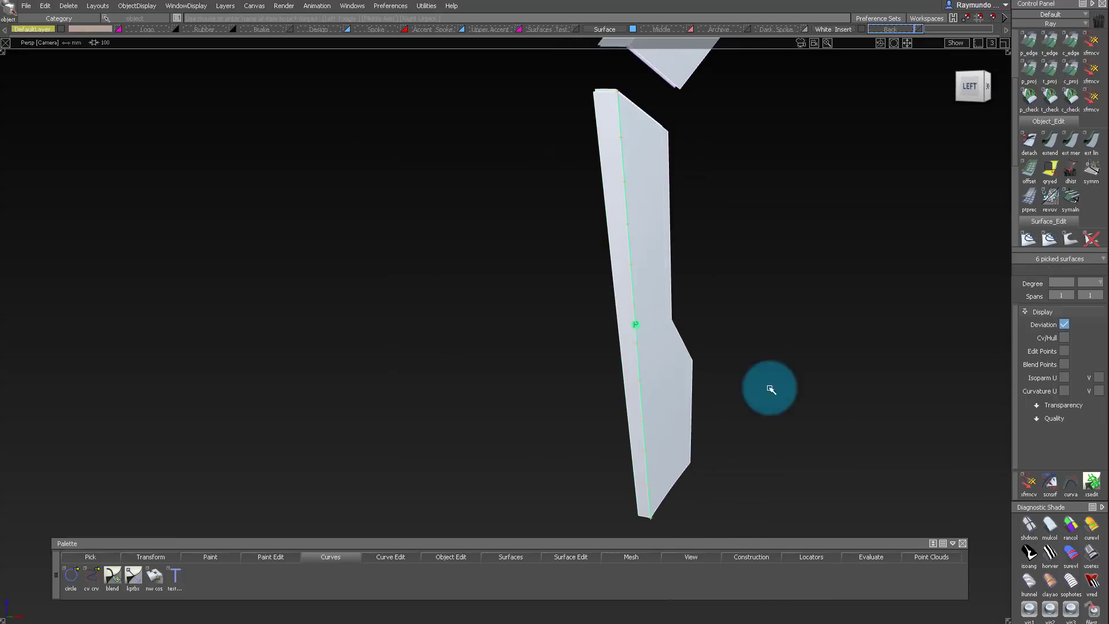
Isolate the lower insert's large face so only that surface is displayed
left_click_drag(771, 389, 621, 272, "alt+shift")
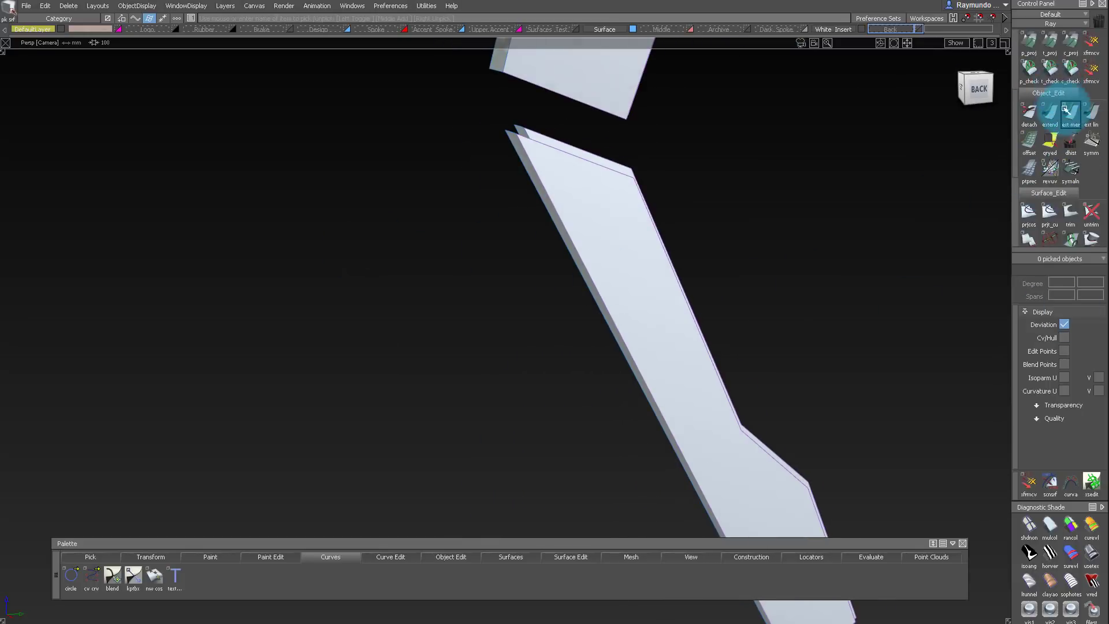
scroll(1066, 109, "down", 2)
left_click(1070, 169)
left_click_drag(242, 180, 613, 271, "alt+shift")
key("s")
left_click(613, 279)
left_click_drag(699, 338, 583, 323, "alt+shift")
Create tubular offset curves with radius 2.0 along the lower face's edges, excluding the long straight seam edge
left_click(1072, 172)
left_click(648, 231)
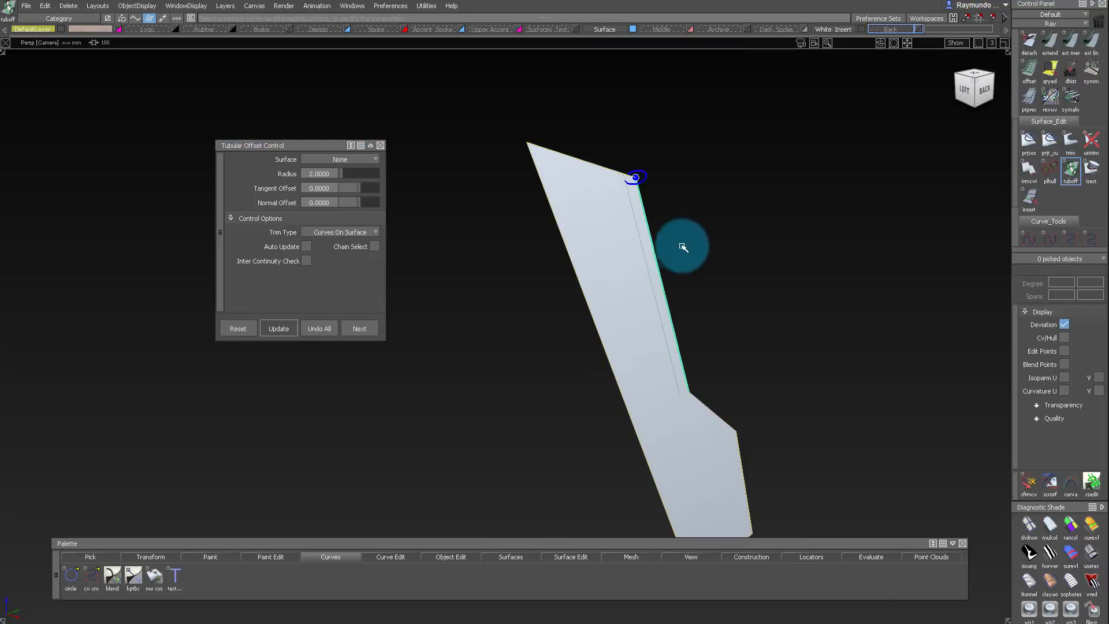
middle_click_drag(663, 279, 643, 207, "alt+shift")
left_click(691, 332)
left_click(728, 404)
left_click(708, 491)
left_click(654, 445)
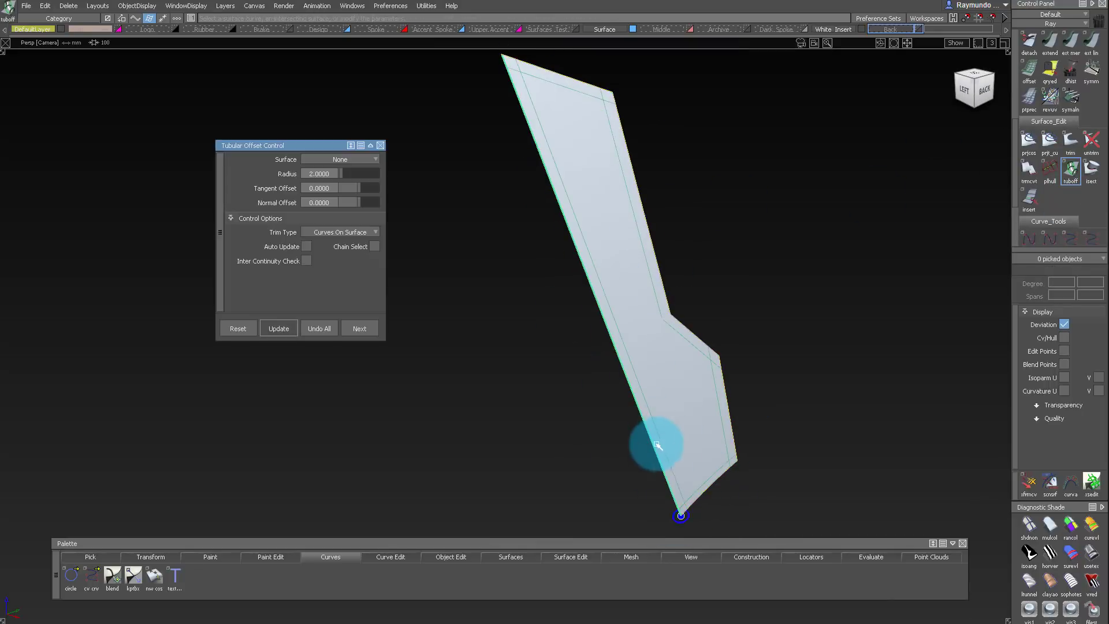
left_click(662, 449)
key("Delete")
key("Return")
Trim the border outside the offset curves off the lower face, and isolate the upper insert's large face
scroll(668, 371, "up", 5)
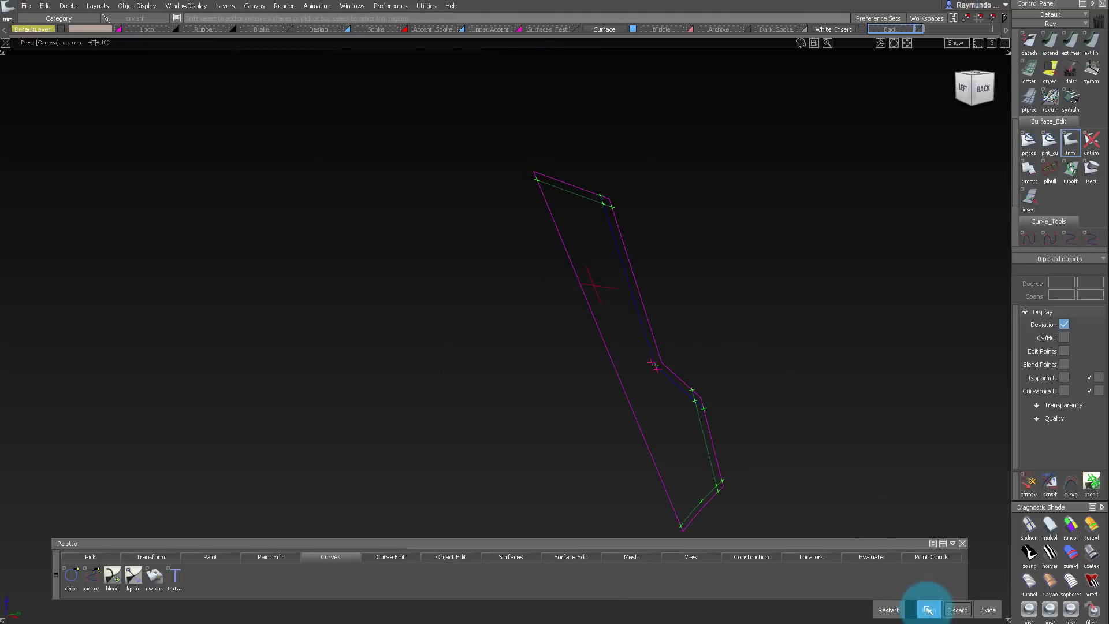
left_click_drag(646, 278, 703, 166, "alt+shift")
mouse_move(703, 166)
middle_mouse_down("alt+shift")
mouse_move(569, 245)
mouse_move(565, 261)
middle_mouse_up("alt+shift")
left_click(689, 258)
key("alt+h")
Create tubular offset curves with radius 2.0 along the upper face's edges, excluding the long straight seam edge
left_click(1070, 169)
left_click(523, 404)
left_click_drag(599, 453, 596, 393, "ctrl+shift")
left_click(571, 379)
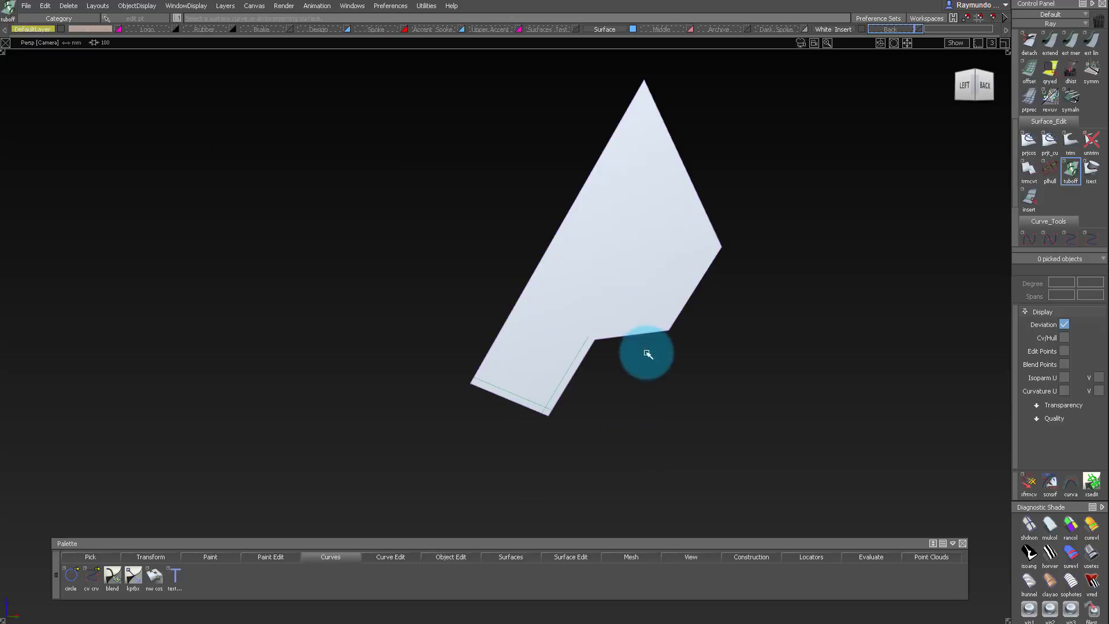
left_click(642, 335)
left_click(694, 288)
left_click_drag(750, 416, 750, 328, "ctrl+shift")
left_click(713, 227)
Extend the open ends of the upper face's offset curves so they reach across the surface boundary
right_click_drag(601, 334, 369, 341, "alt+shift")
left_click(1050, 42)
left_click(564, 362)
left_click(490, 364)
left_click_drag(616, 332, 589, 337)
Trim the outer border off the upper insert's large face and show the hidden surfaces again
right_click_drag(505, 329, 900, 254, "alt+shift")
left_click_drag(598, 300, 700, 283, "ctrl+shift")
key("alt+v")
Offset the edges of the upper insert's narrow strip with a radius 2.0 tubular offset and trim off its border
left_click_drag(646, 254, 507, 199, "alt+shift")
middle_click_drag(507, 198, 597, 238, "alt+shift")
left_click_drag(597, 238, 686, 99, "alt+shift")
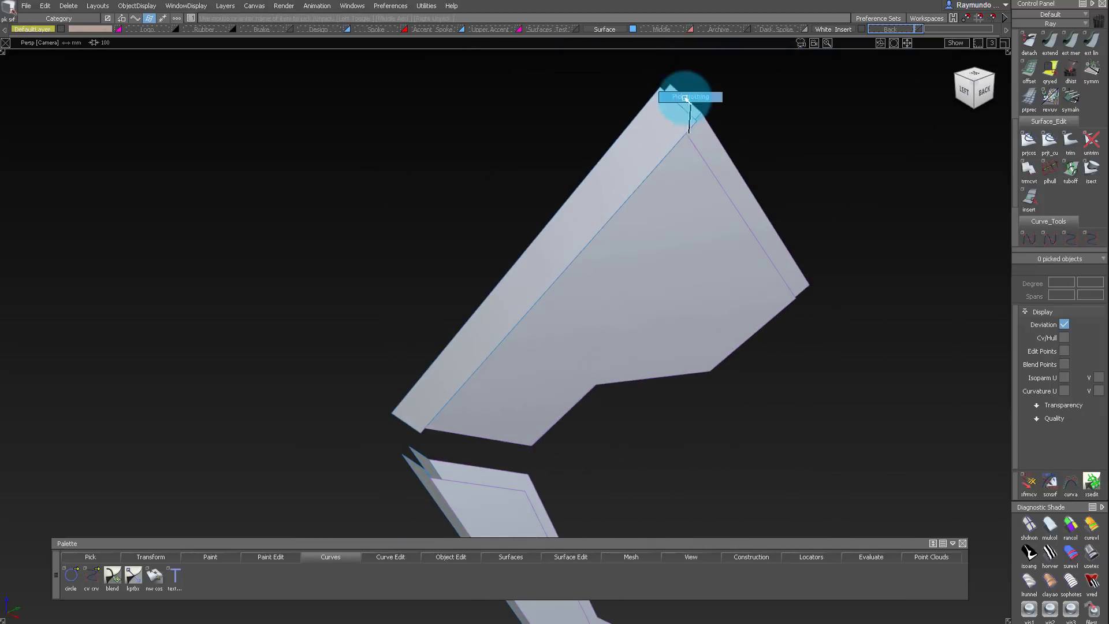
left_click_drag(693, 138, 673, 230, "alt+shift")
right_click_drag(673, 230, 638, 294, "alt+shift")
left_click_drag(638, 294, 998, 183, "alt+shift")
left_click(1070, 169)
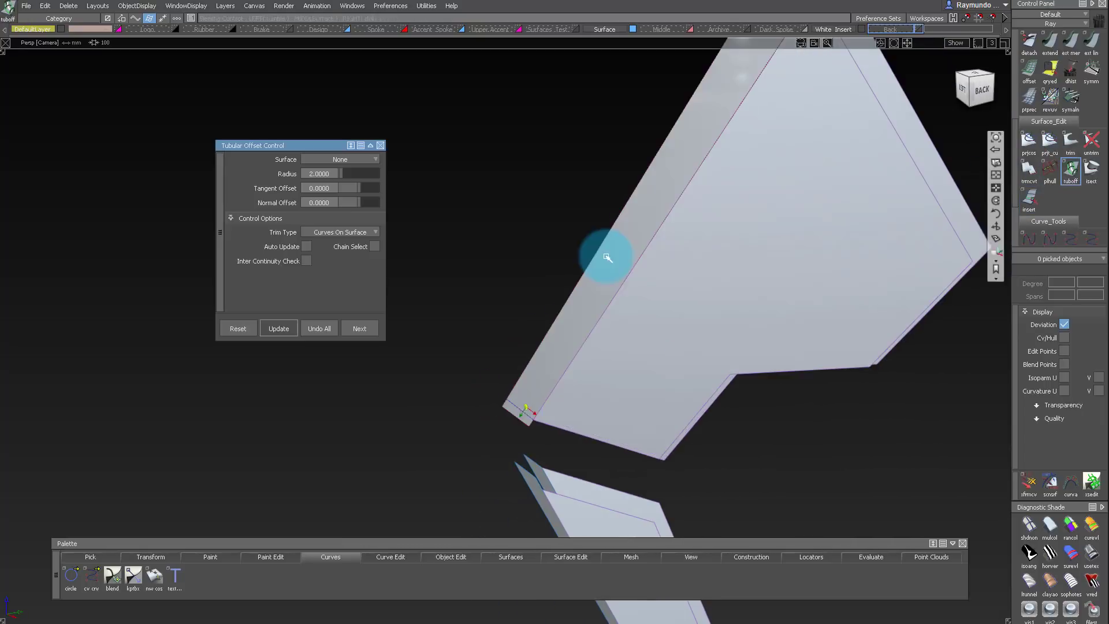
left_click_drag(615, 332, 609, 291, "ctrl+shift")
left_click(928, 610)
Insert dividing lines on the lower insert's narrow strip in line with the trimmed face, and trim off its border
left_click_drag(808, 340, 701, 290, "alt+shift")
right_click_drag(701, 289, 616, 319, "alt+shift")
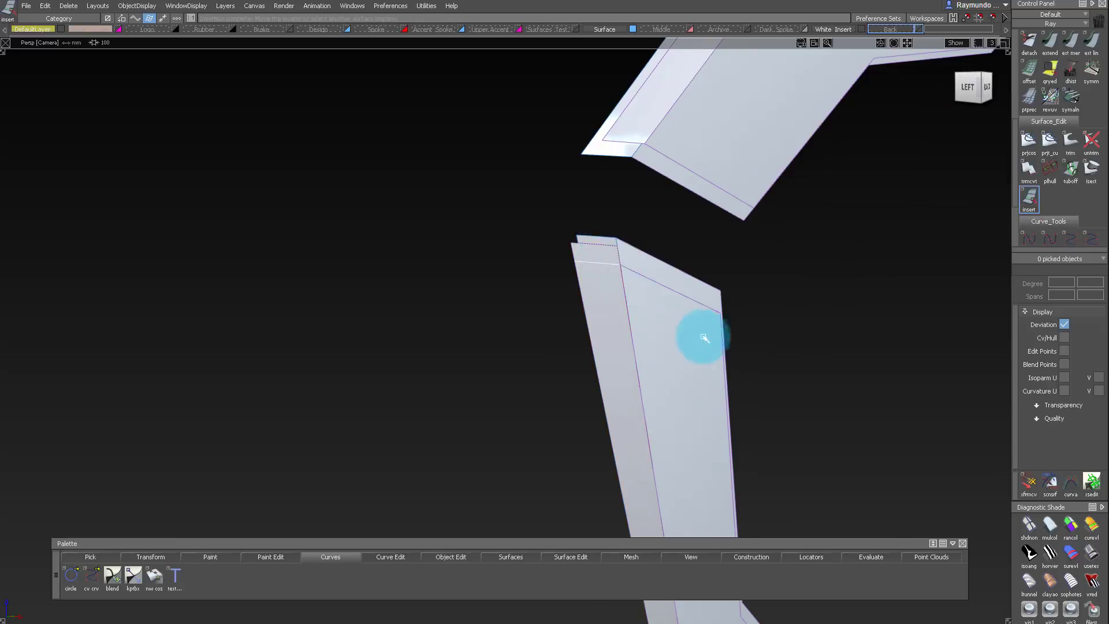
left_click_drag(704, 338, 665, 430, "alt+shift")
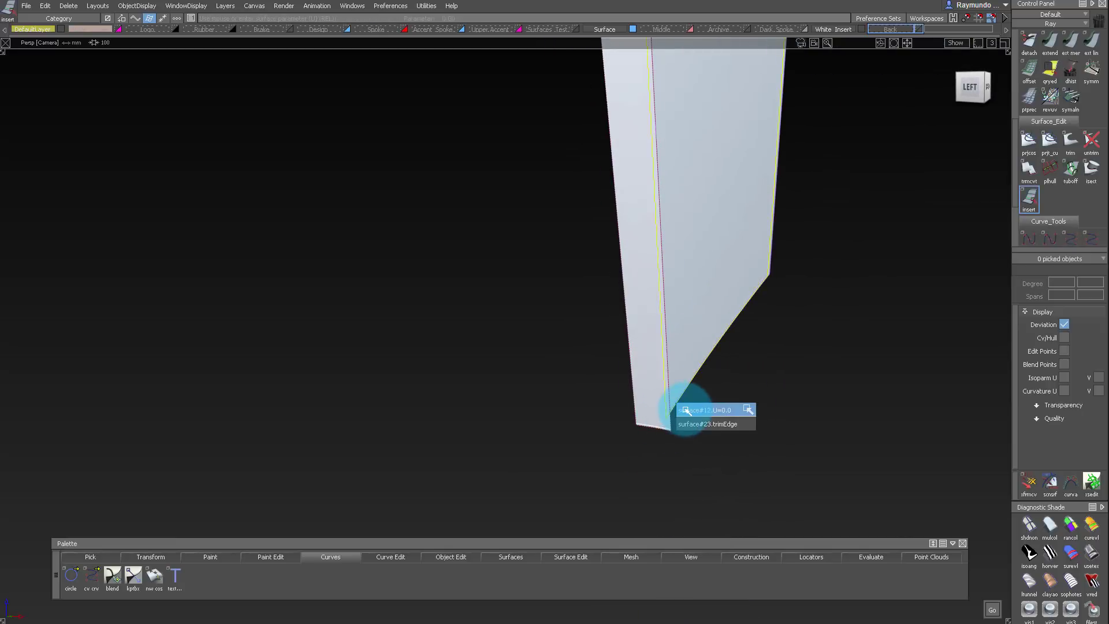
left_click_drag(722, 462, 924, 190, "alt+shift")
left_click(1070, 139)
left_click(525, 359)
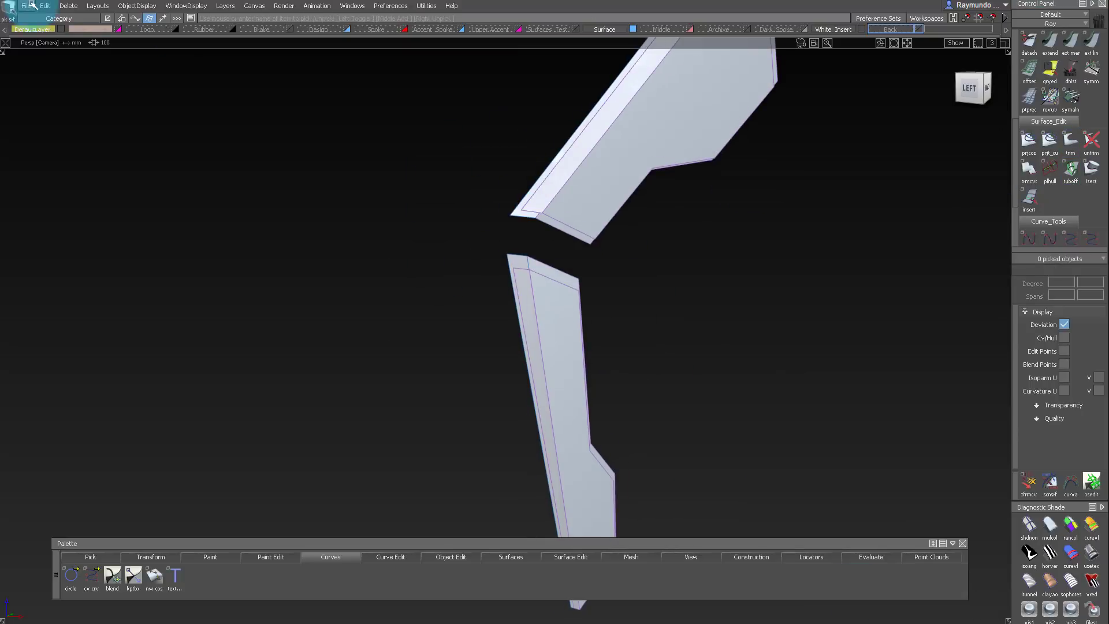
Save the model as a new file
left_click(26, 6)
left_click(71, 116)
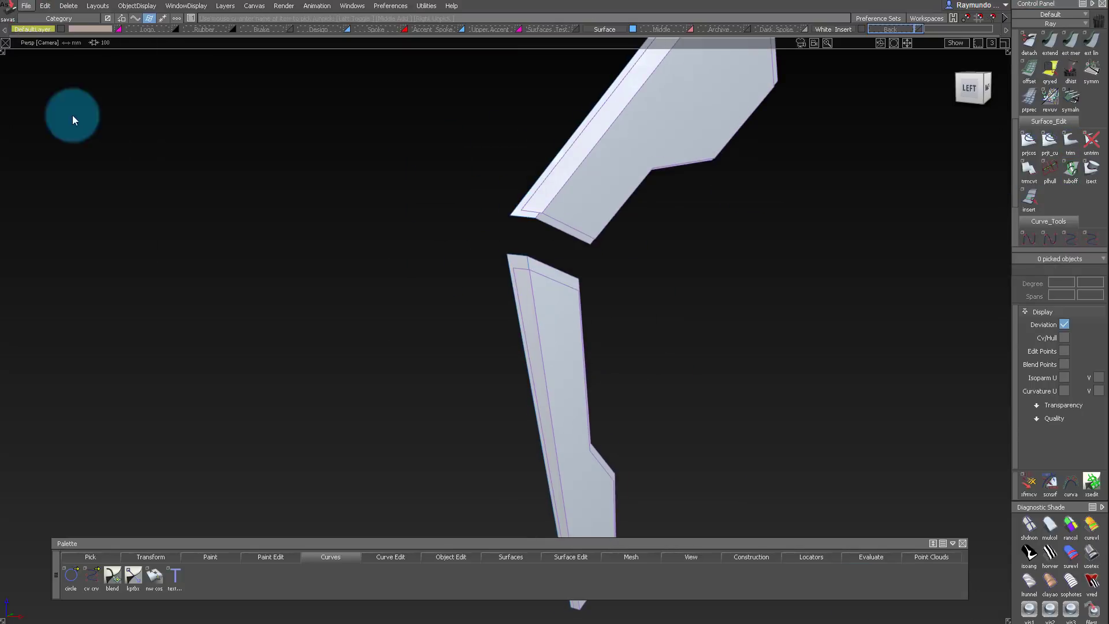
left_click(609, 470)
key("Return")
Skin surfaces between the trimmed front edges and back edges along the upper insert's long side, top end and upper back side
left_click_drag(604, 475, 598, 265, "alt+shift")
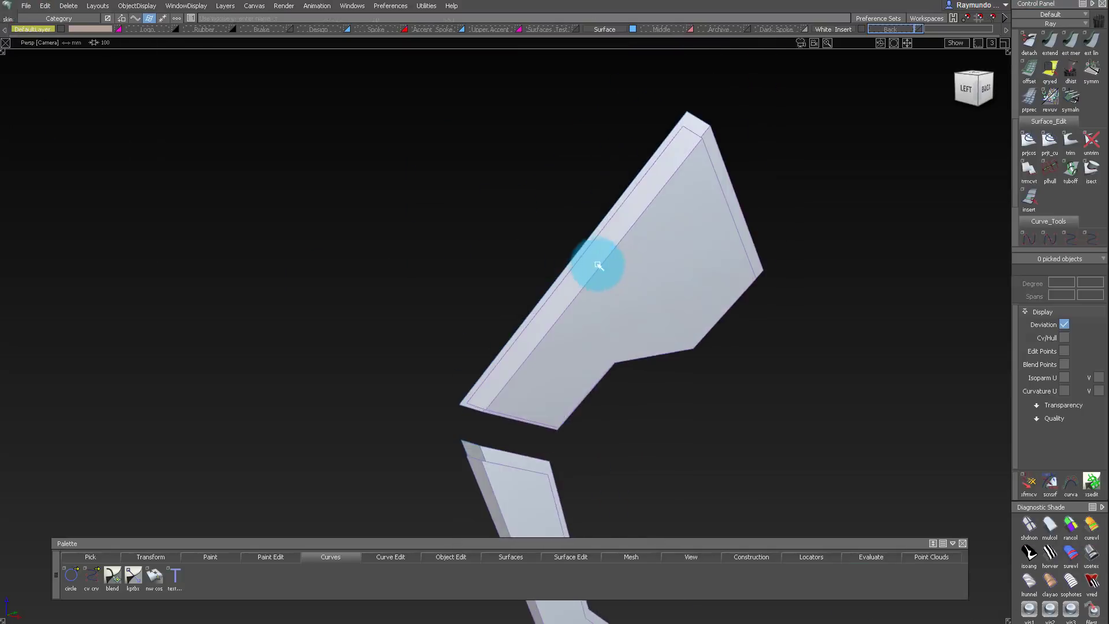
double_click(1027, 58)
left_click(648, 174)
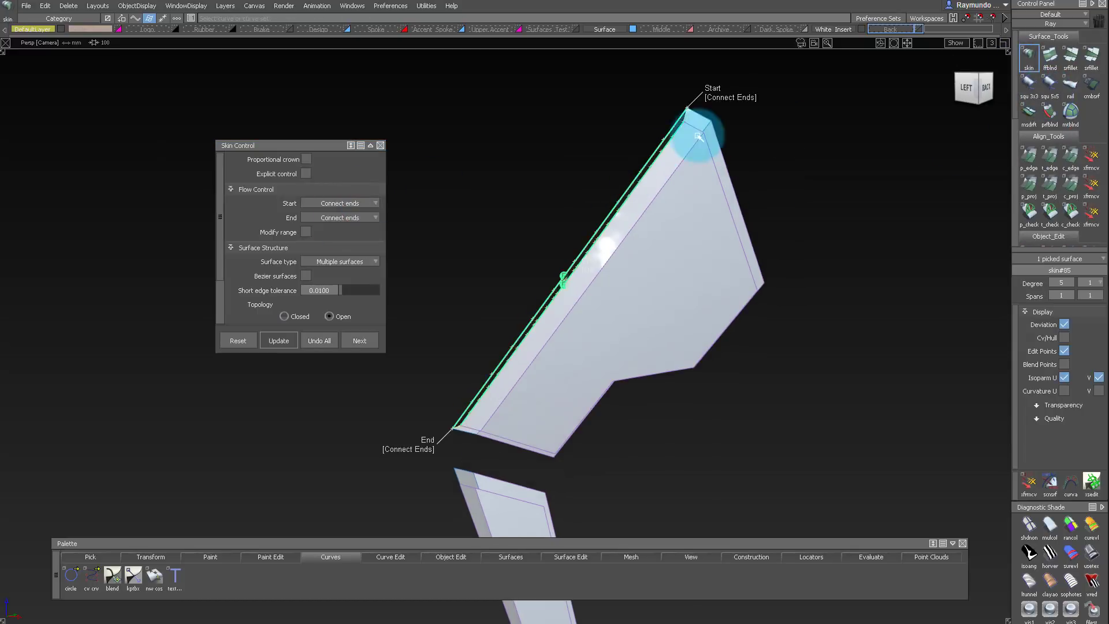
scroll(698, 136, "up", 5)
left_click(695, 122)
left_click(702, 105)
left_click(744, 243)
left_click(760, 231)
Skin the gaps along the remaining angled and straight edges on the back side of the upper insert
left_click(792, 370)
middle_click_drag(758, 461, 743, 248, "alt+shift")
left_click_drag(742, 249, 728, 313, "alt+shift")
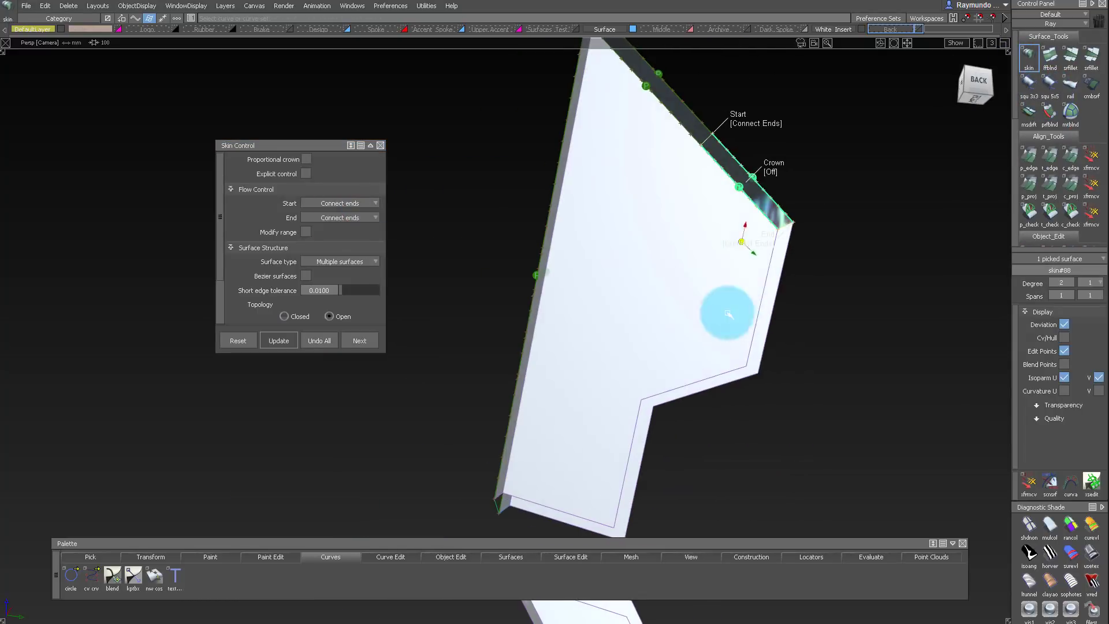
left_click(769, 324)
middle_click_drag(709, 406, 918, 274, "alt+shift")
left_click(911, 250)
left_click(846, 335)
left_click_drag(878, 374, 924, 332, "alt+shift")
Skin the two gaps at the upper insert's lower end, beneath the large face and the narrow strip
left_click_drag(728, 346, 741, 383)
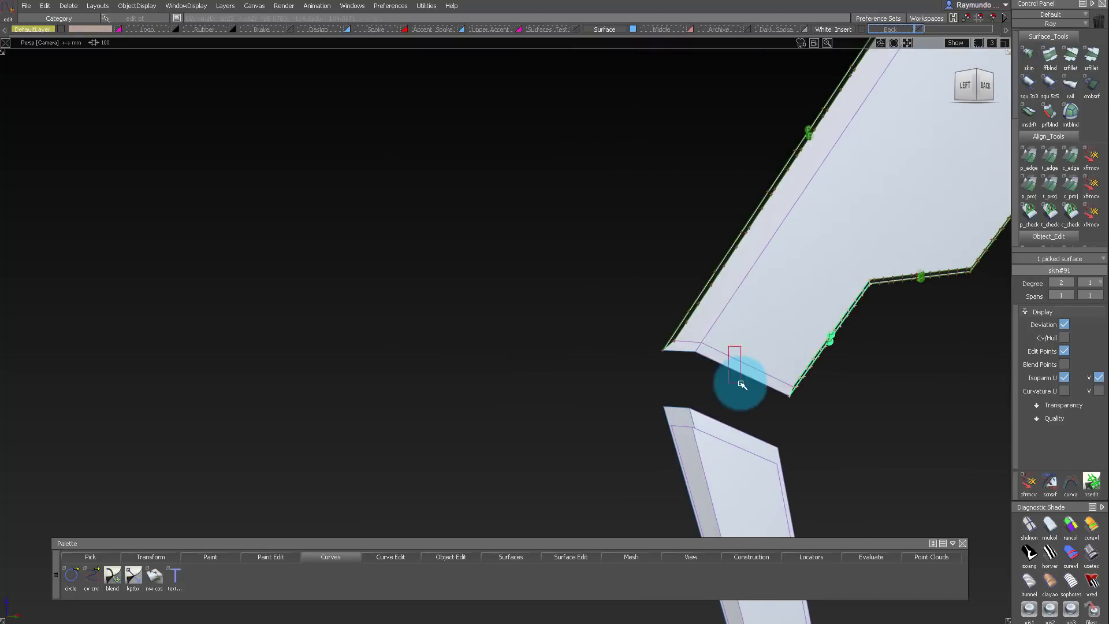
scroll(740, 379, "up", 3)
left_click(1028, 58)
left_click(760, 388)
left_click(755, 404)
scroll(656, 322, "up", 4)
left_click(641, 316)
left_click(632, 334)
Skin the gaps at the lower insert's top end and along its two long sides
left_click_drag(619, 275, 692, 370, "alt+shift")
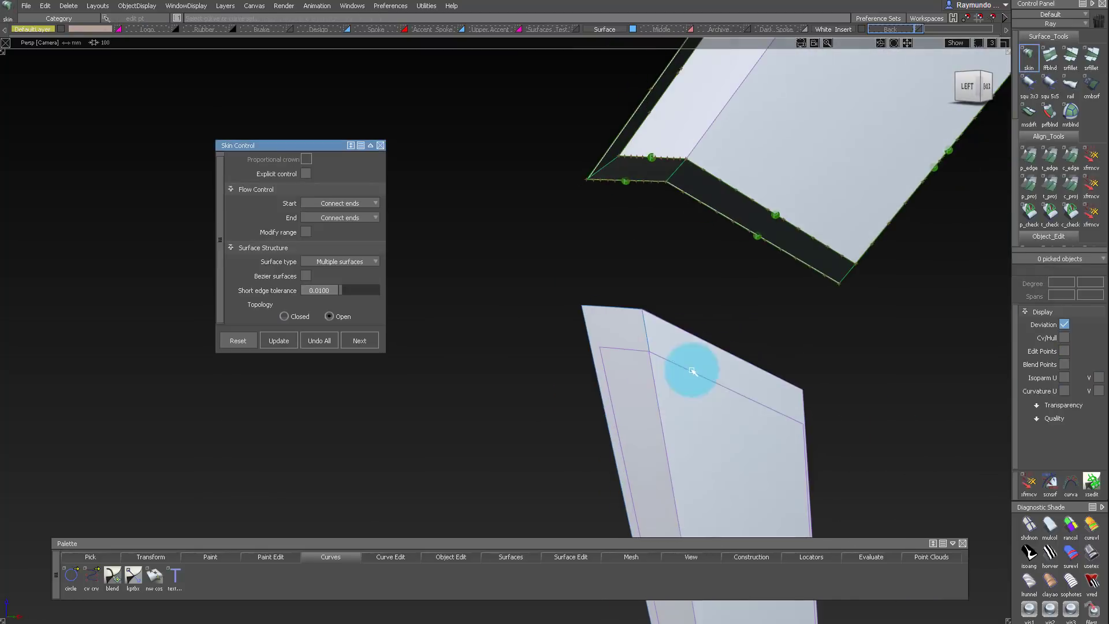
left_click(692, 370)
left_click(706, 342)
left_click(626, 350)
left_click(615, 308)
middle_click_drag(635, 434, 654, 359, "alt+shift")
left_click_drag(653, 359, 750, 347, "alt+shift")
left_click(757, 327)
Skin the gaps along the lower insert's angled shoulder and the straight edge below it
middle_click_drag(809, 496, 710, 374, "alt+shift")
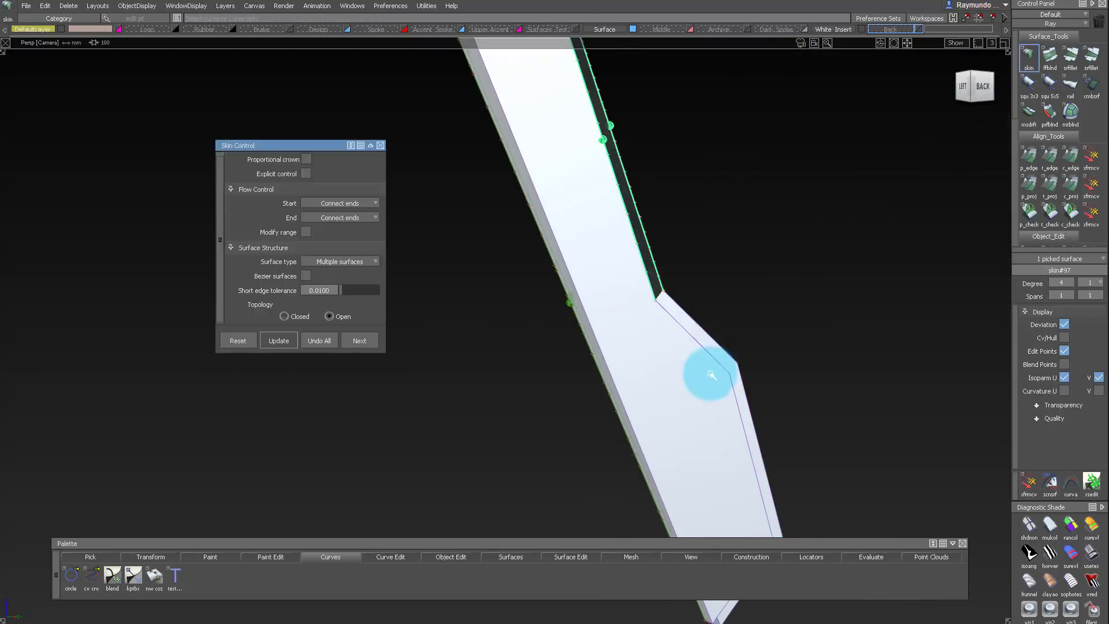
left_click(700, 340)
left_click(751, 427)
Skin the remaining gaps around the lower insert's bottom tip to close its side wall
middle_click_drag(780, 471, 762, 391, "alt+shift")
left_click_drag(762, 391, 715, 364, "alt+shift")
left_click(723, 398)
left_click_drag(725, 404, 734, 266, "alt+shift")
left_click(765, 359)
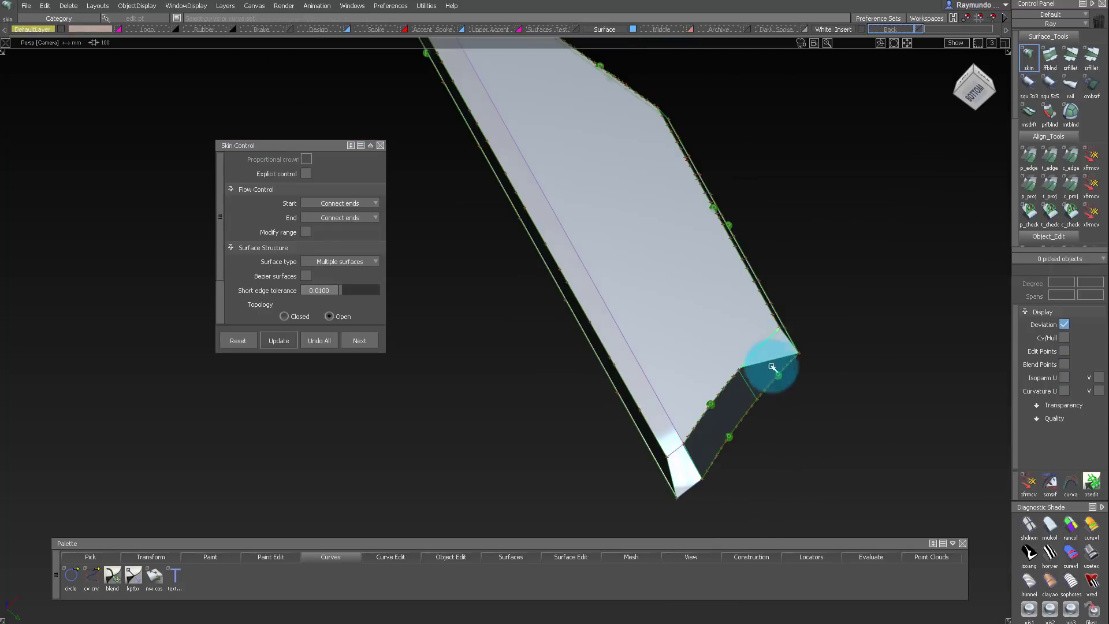
left_click(770, 370)
left_click(727, 392)
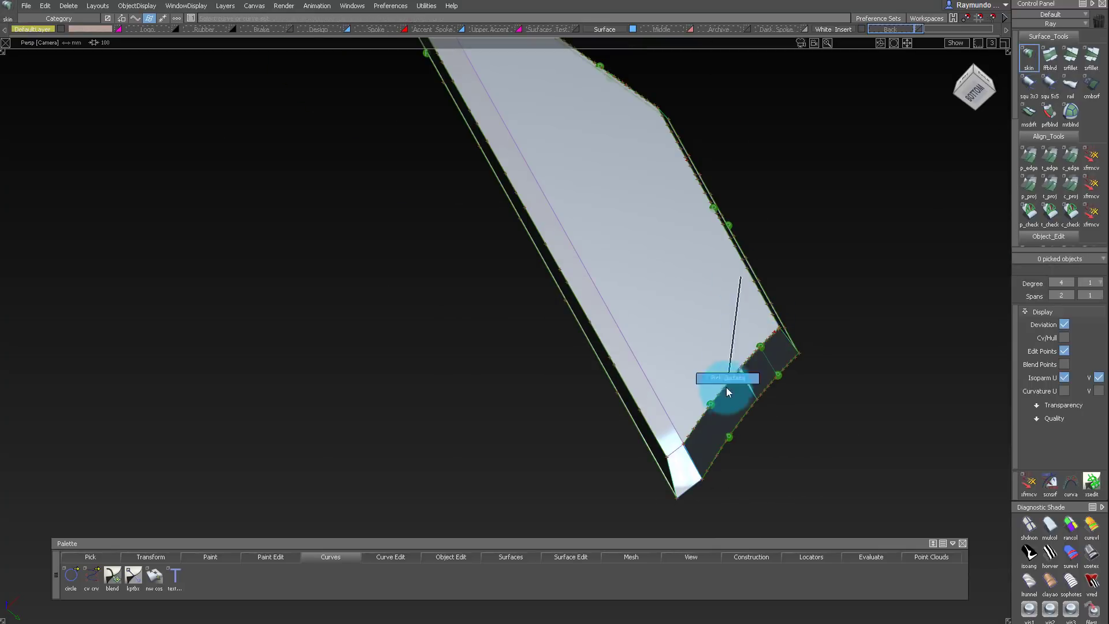
key("Return")
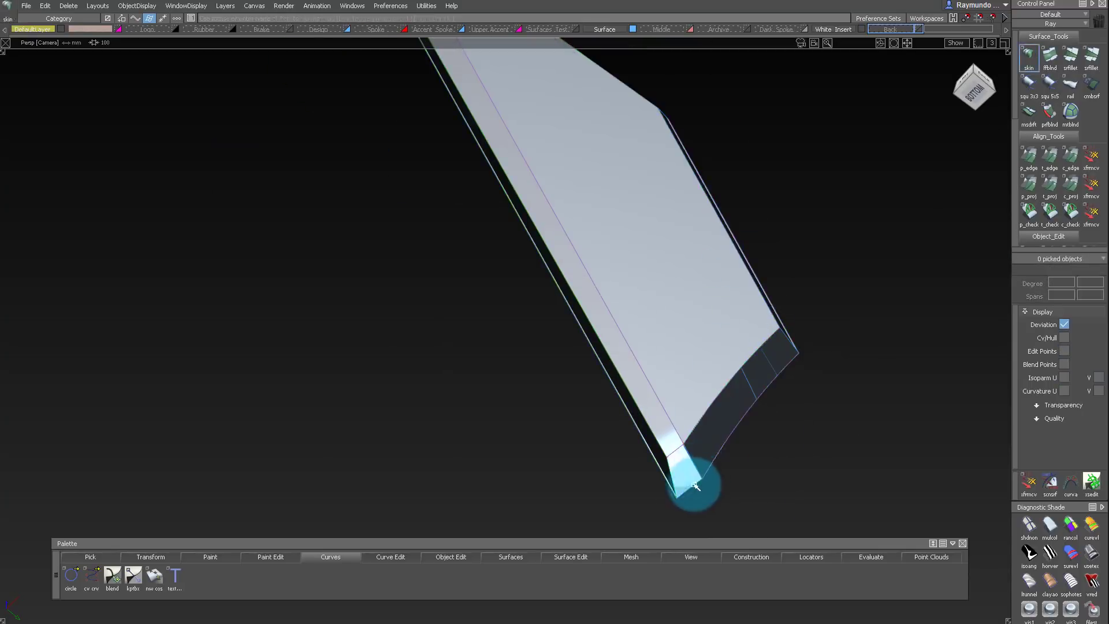
Apply the defaults shader to the surfaces of both inserts and clear the selection
right_click_drag(697, 465, 577, 323, "alt+shift")
left_click_drag(578, 323, 525, 122, "alt+shift")
left_click_drag(709, 211, 637, 265, "alt+shift")
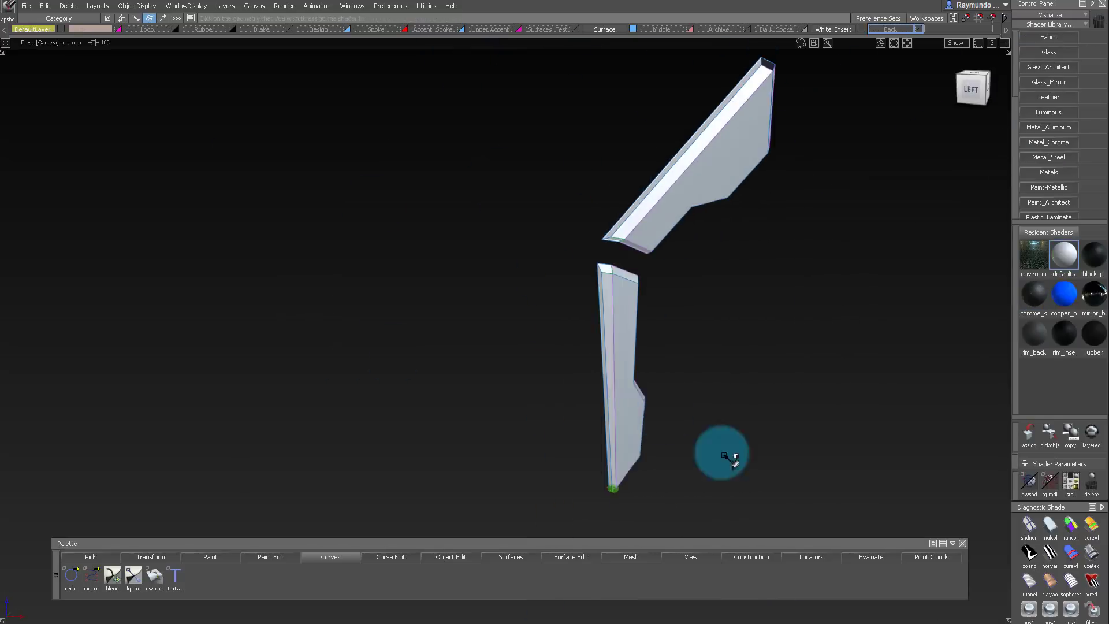
left_click_drag(723, 456, 635, 242, "alt+shift")
left_click_drag(587, 177, 564, 121, "alt+shift")
middle_click_drag(565, 121, 622, 215, "alt+shift")
left_click_drag(623, 214, 586, 328, "alt+shift")
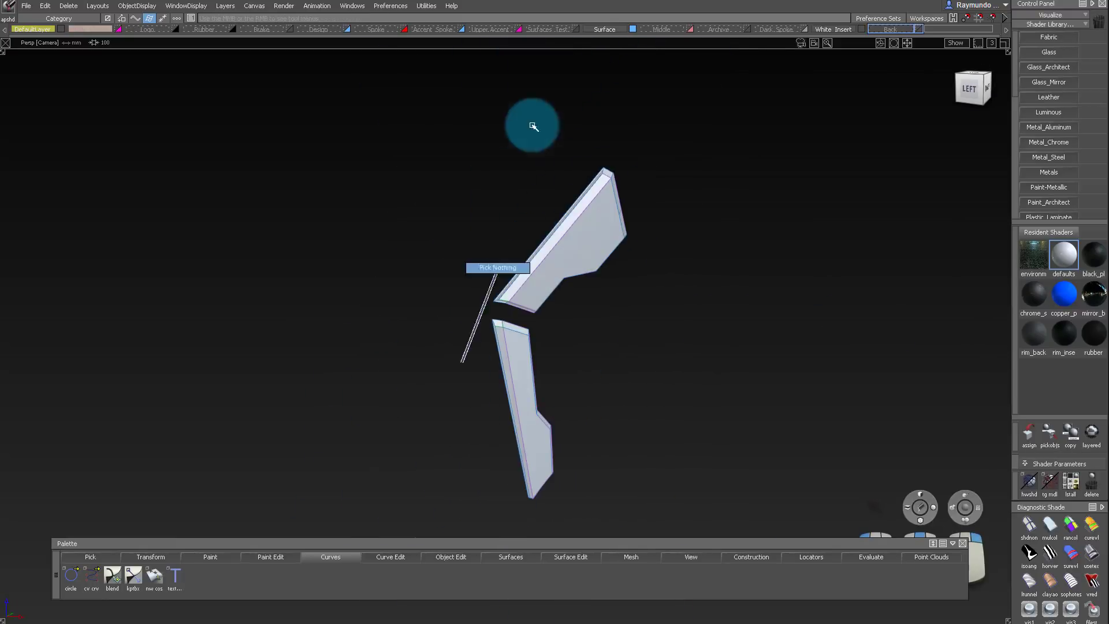
Assign all surfaces of both inserts to the White Insert layer
left_click(896, 28)
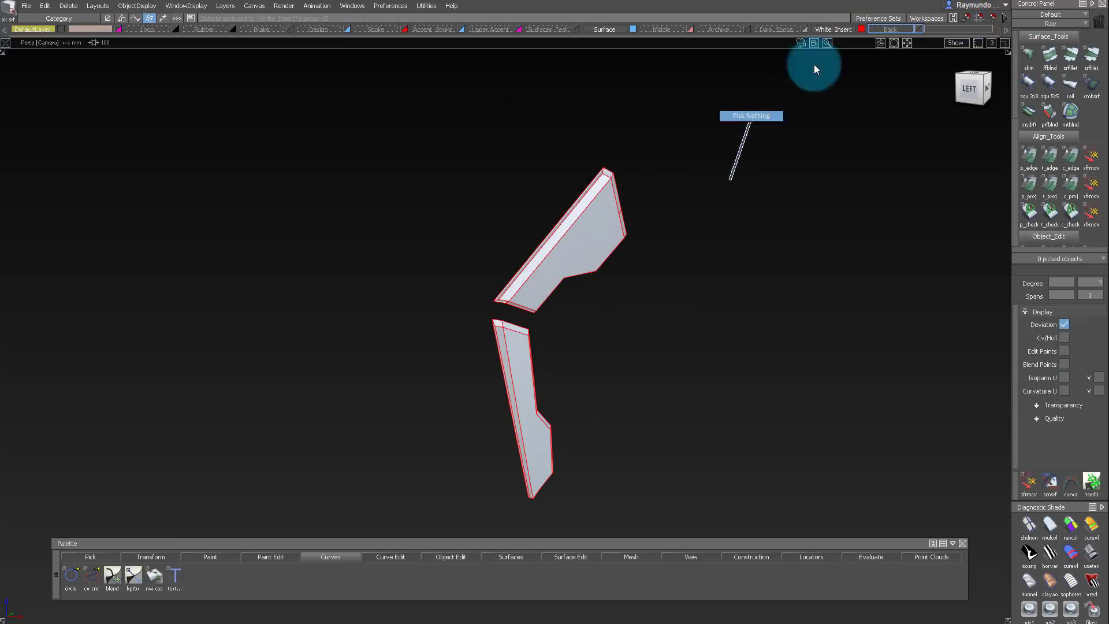
left_click_drag(559, 205, 861, 235, "alt+shift")
right_click_drag(861, 235, 466, 300, "alt+shift")
left_click_drag(465, 300, 257, 376, "alt+shift")
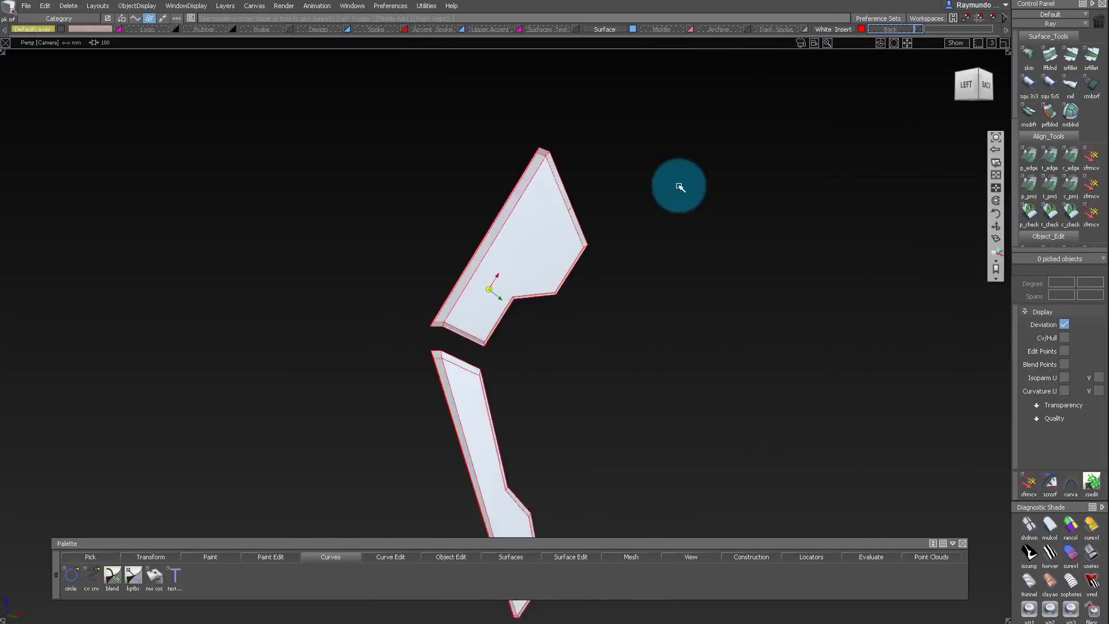
Build a chord-type surface fillet with G2 curvature across the concave corner of the upper insert's side wall
right_click_drag(679, 186, 604, 179, "alt+shift")
left_click_drag(604, 178, 345, 267, "alt+shift")
right_click_drag(344, 267, 374, 253, "ctrl+shift")
middle_click_drag(374, 253, 537, 286, "alt+shift")
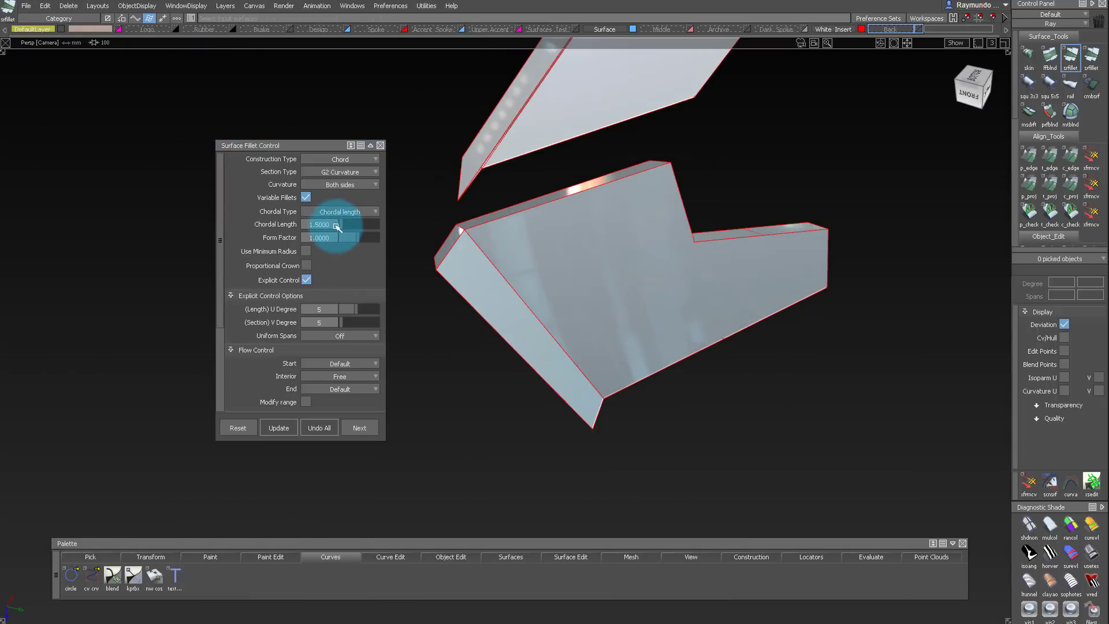
left_click_drag(696, 254, 601, 518, "alt+shift")
middle_click_drag(601, 517, 682, 572, "alt+shift")
left_click_drag(648, 345, 711, 314, "alt+shift")
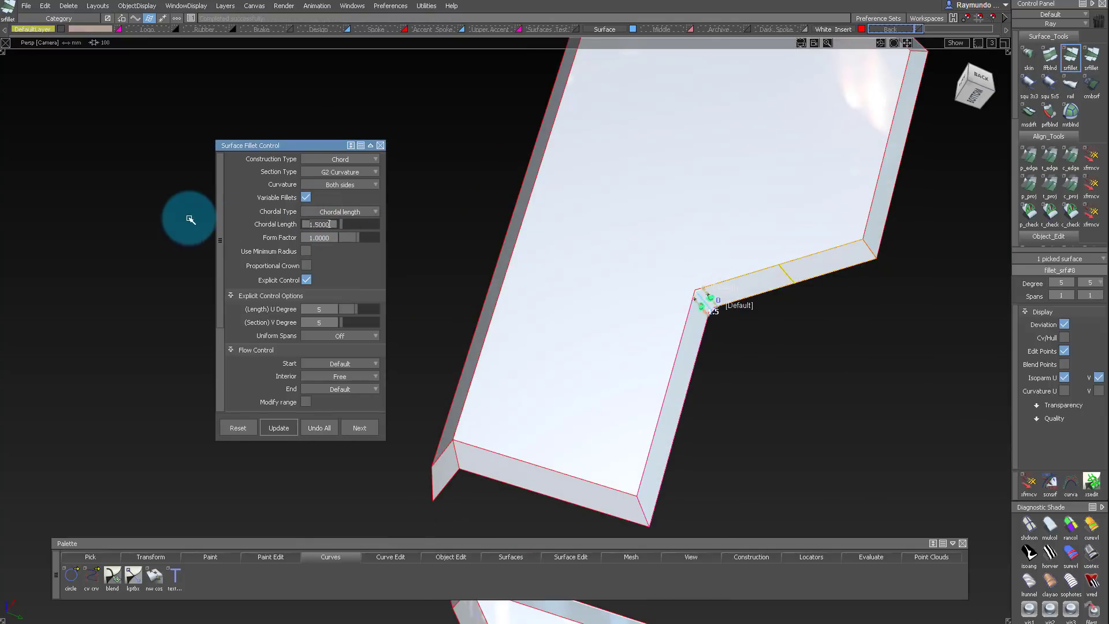
left_click(345, 429)
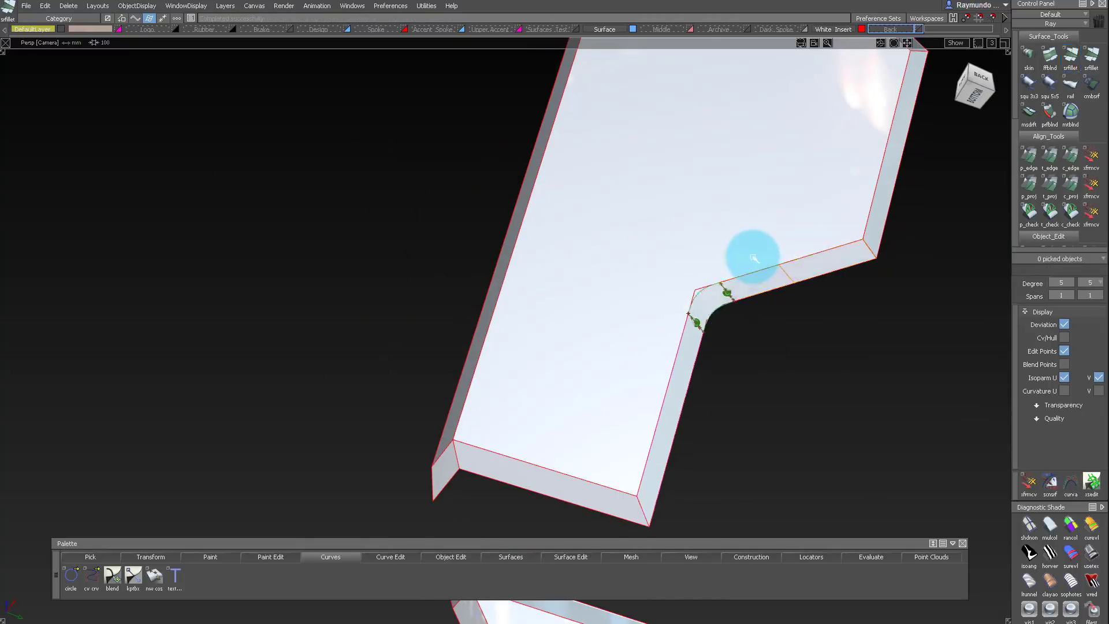
Set the upper insert's concave corner fillet to a chordal length of 10 with edge-aligned start and end
left_click_drag(753, 258, 742, 312, "alt+shift")
right_click_drag(742, 312, 751, 358, "alt+shift")
middle_click_drag(751, 358, 619, 406, "alt+shift")
left_click_drag(329, 225, 202, 221)
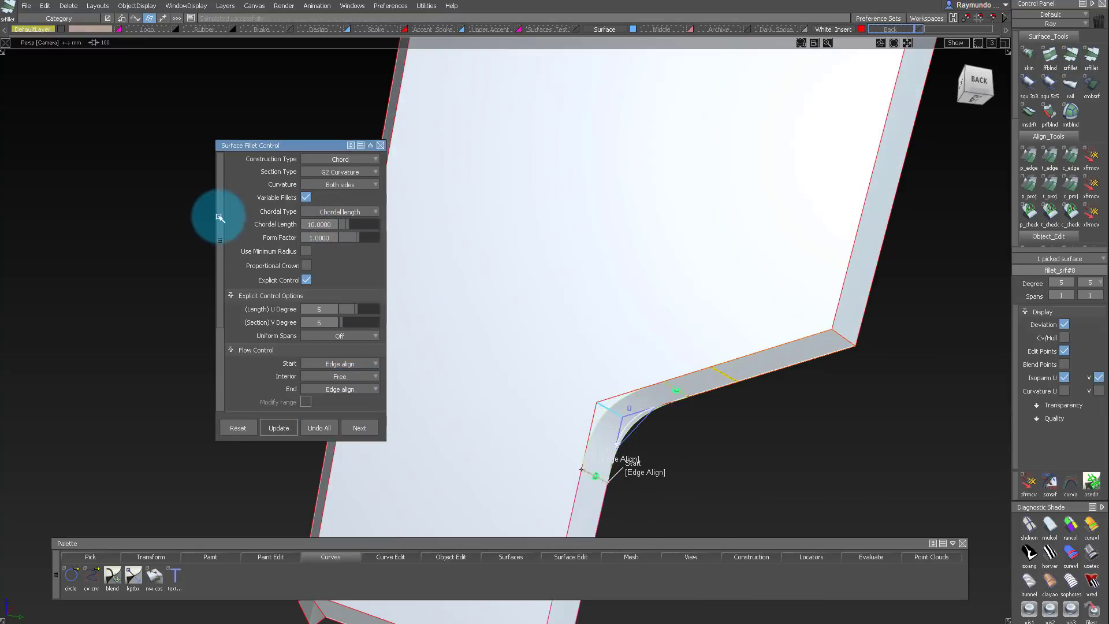
right_click_drag(745, 231, 681, 254, "alt+shift")
left_click_drag(680, 255, 664, 246, "alt+shift")
left_click(359, 428)
Fillet the concave corner of the lower insert's side wall with the same G2 settings and a chordal length of 10
left_click_drag(573, 447, 713, 173, "alt+shift")
left_click(557, 382)
left_click(586, 378)
middle_click_drag(714, 174, 675, 362, "alt+shift")
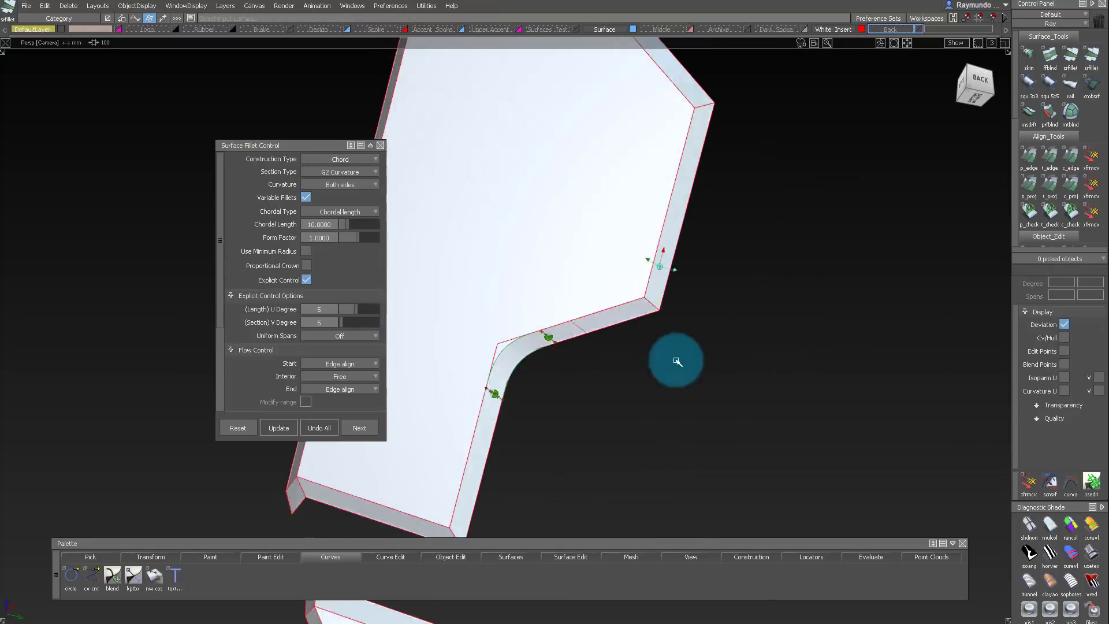
right_click_drag(675, 361, 616, 289, "alt+shift")
left_click_drag(616, 242, 701, 336, "alt+shift")
middle_click_drag(700, 337, 664, 173, "alt+shift")
left_click(641, 201)
left_click(668, 224)
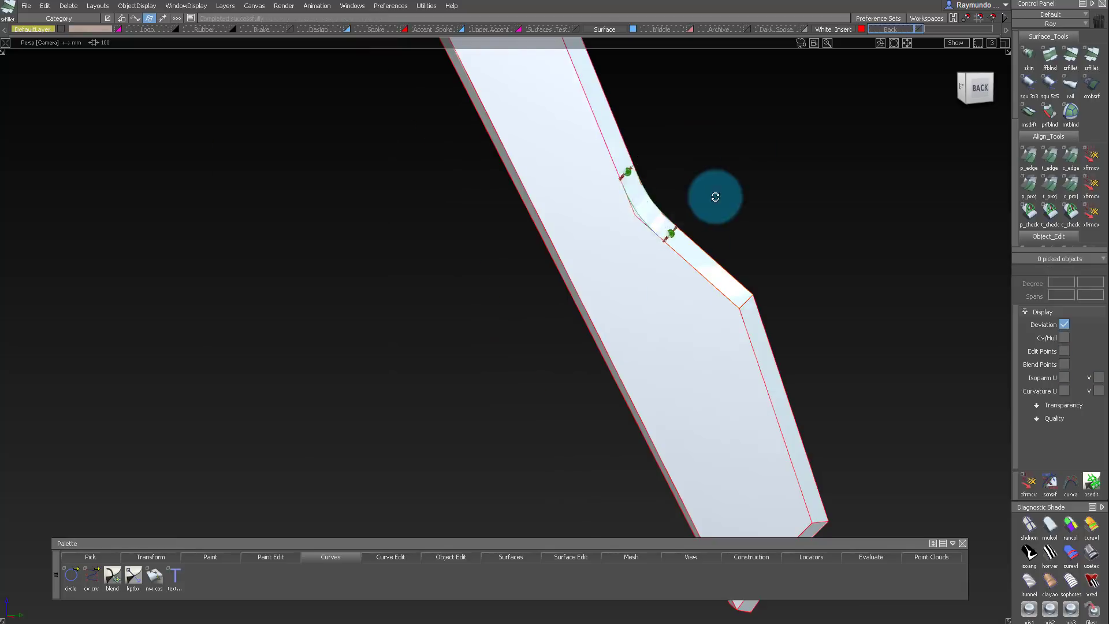
Examine the lower insert's bottom tip and the upper insert's outline for corners that are still sharp
left_click_drag(716, 196, 707, 254, "alt+shift")
right_click_drag(707, 254, 618, 403, "alt+shift")
left_click_drag(618, 403, 701, 347, "alt+shift")
right_click_drag(701, 346, 733, 462, "alt+shift")
middle_click_drag(733, 462, 705, 375, "alt+shift")
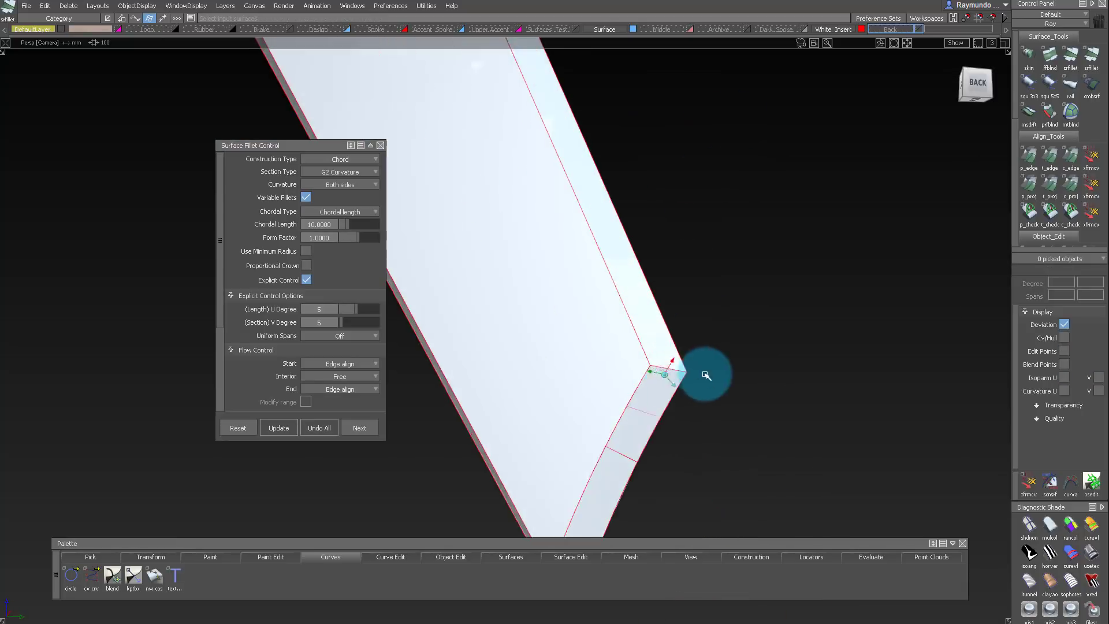
right_click_drag(691, 435, 652, 289, "alt+shift")
middle_click_drag(653, 289, 736, 450, "alt+shift")
left_click_drag(737, 451, 712, 261, "alt+shift")
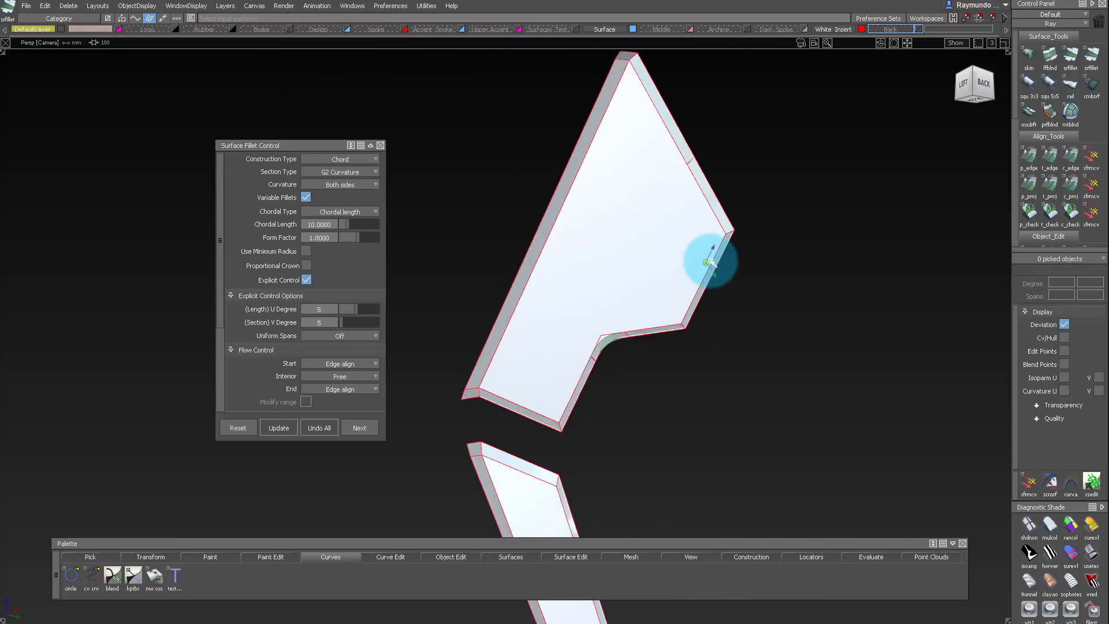
Insert isoparametric curves on the two side walls on either side of the upper insert's widest outer corner
right_click_drag(713, 261, 763, 324, "alt+shift")
middle_click_drag(763, 324, 670, 256, "alt+shift")
left_click_drag(673, 276, 677, 308)
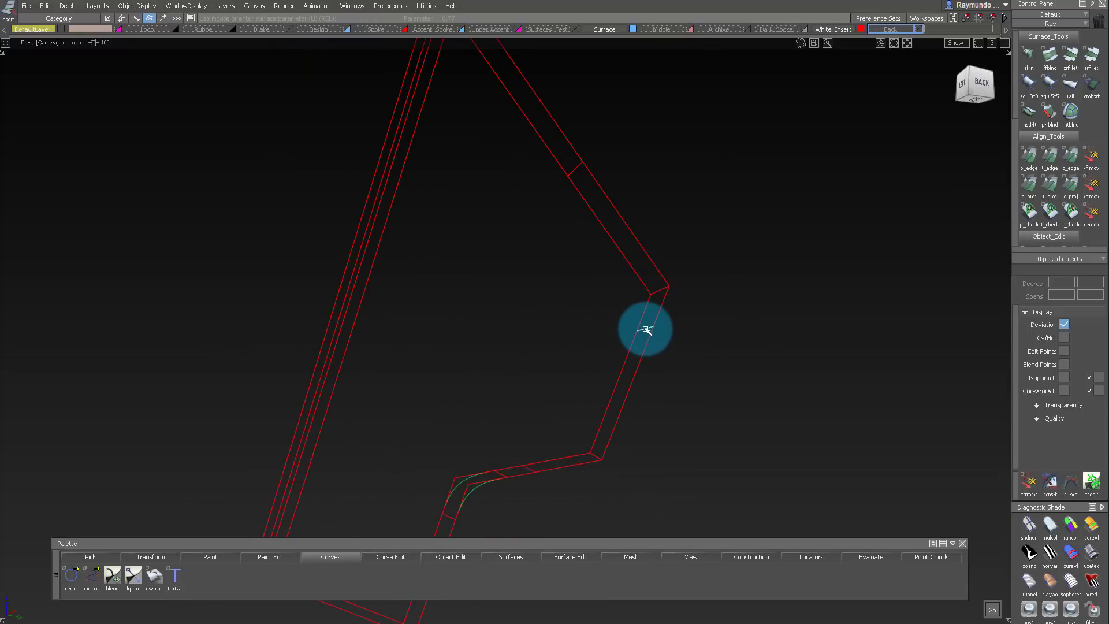
left_click_drag(756, 318, 671, 288, "alt+shift")
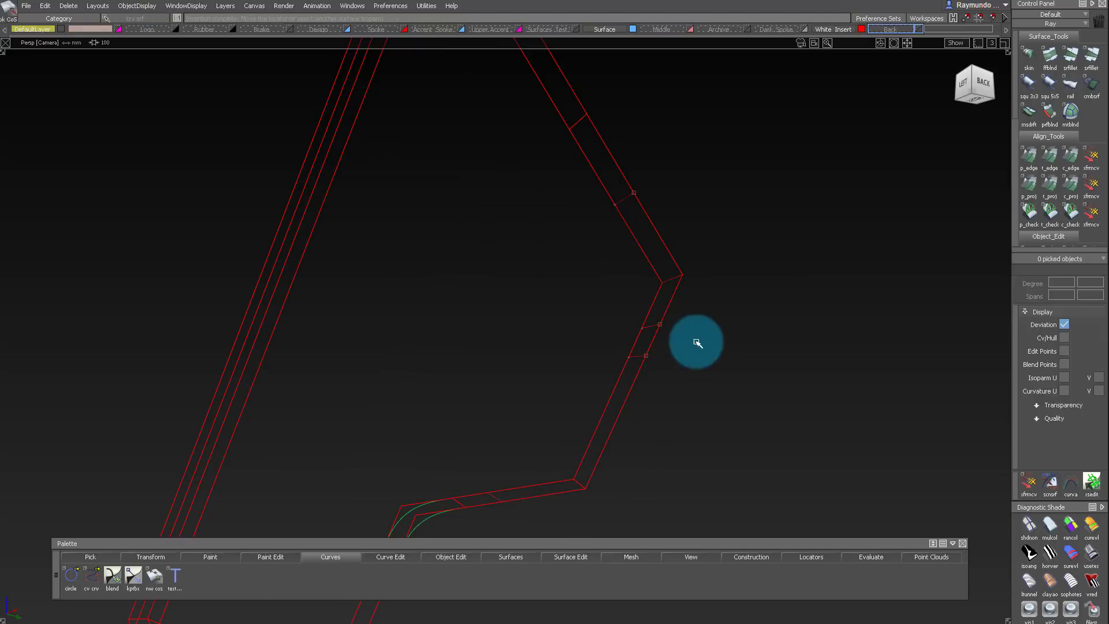
Bridge the upper insert's widest outer corner with a G2 freeform blend and make White Insert the active layer
key("f")
left_click(629, 202)
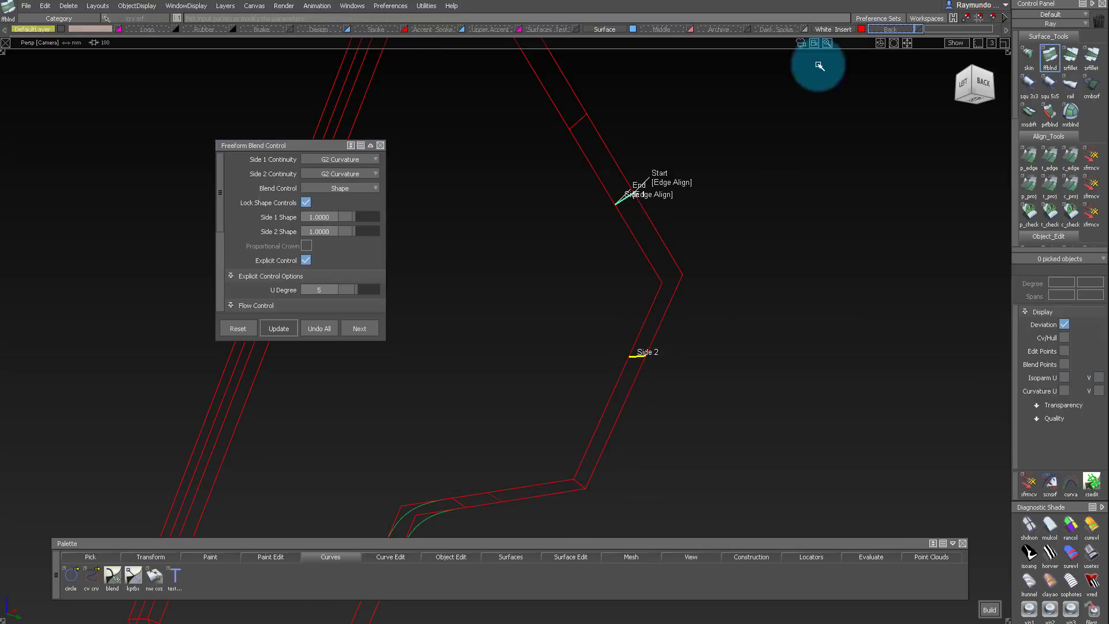
left_click(835, 29)
key("space")
Insert isoparametric curves on the walls beside the upper insert's convex corner next to the concave fillet
left_click_drag(688, 171, 721, 190, "alt+shift")
scroll(720, 191, "down", 3)
scroll(611, 357, "up", 5)
key("i")
left_click(604, 411)
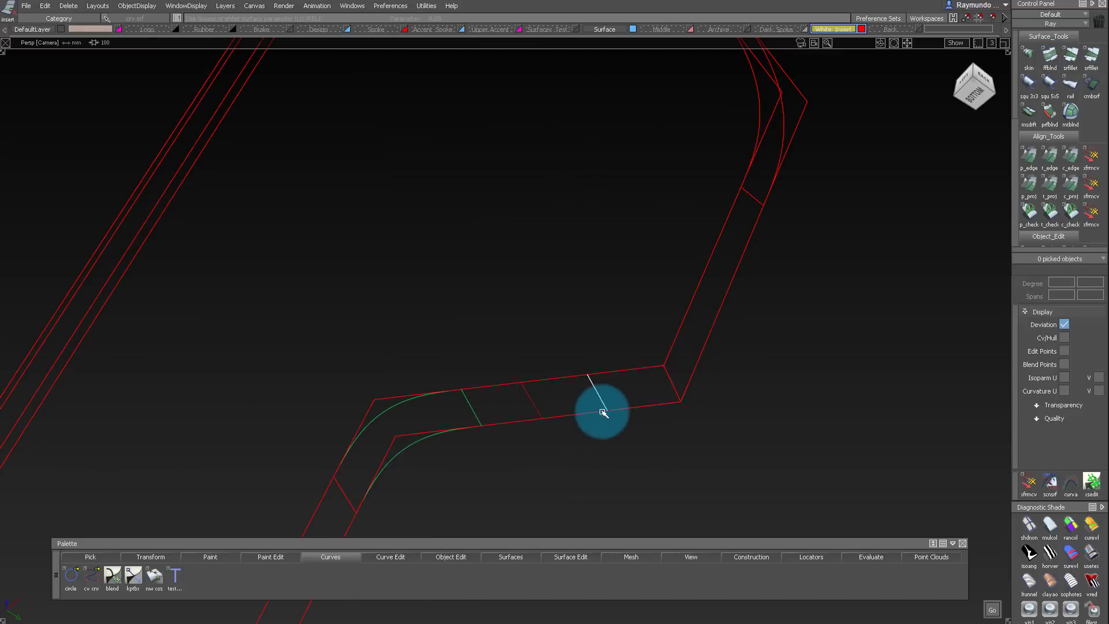
left_click_drag(706, 327, 691, 377, "alt+shift")
Bridge the convex corner next to the concave fillet with a G2 freeform blend between the two wall edges
key("f")
left_click(602, 399)
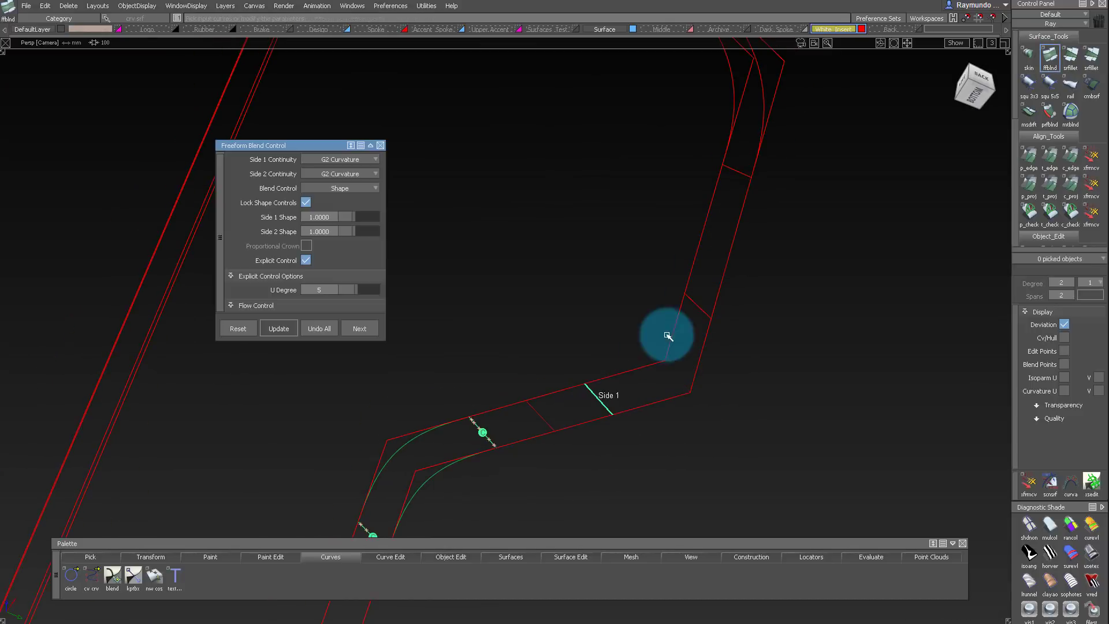
left_click(698, 306)
Assign the upper insert's concave corner fillet to the White Insert layer and return to the shaded display
scroll(708, 317, "down", 4)
mouse_move(596, 418)
left_mouse_down("alt+shift")
mouse_move(667, 260)
mouse_move(711, 502)
mouse_move(528, 329)
mouse_move(641, 181)
mouse_move(702, 250)
mouse_move(743, 248)
mouse_move(599, 388)
mouse_move(485, 335)
mouse_move(755, 141)
mouse_move(843, 53)
left_mouse_up("alt+shift")
mouse_move(624, 284)
left_mouse_down("alt+shift")
mouse_move(633, 240)
mouse_move(505, 392)
mouse_move(681, 275)
mouse_move(721, 338)
mouse_move(705, 316)
mouse_move(826, 297)
left_mouse_up("alt+shift")
left_click(559, 324)
left_click(681, 274)
left_click(820, 206)
left_click_drag(608, 168, 764, 197, "alt+shift")
left_click(719, 41)
Insert isoparametric curves on both walls at the upper insert's lower outer corner and trim the walls back
left_click_drag(693, 132, 568, 184, "alt+shift")
left_click(629, 208)
right_click_drag(629, 208, 636, 185, "alt+shift")
left_click_drag(636, 186, 587, 266, "alt+shift")
right_click_drag(587, 265, 592, 406, "alt+shift")
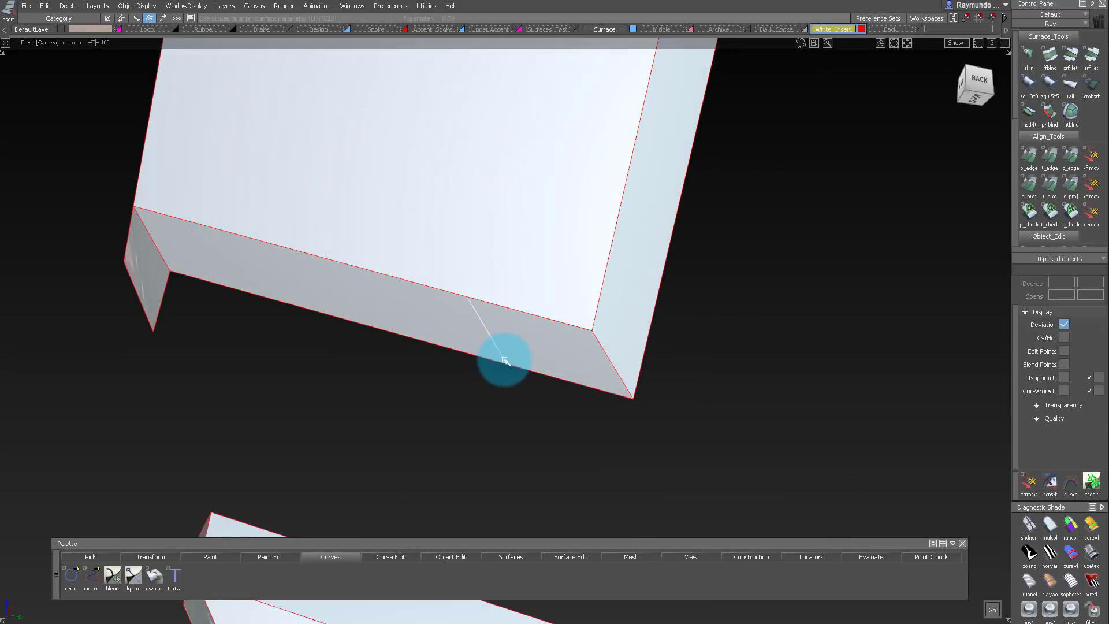
right_click_drag(670, 301, 639, 325, "alt+shift")
left_click(599, 316)
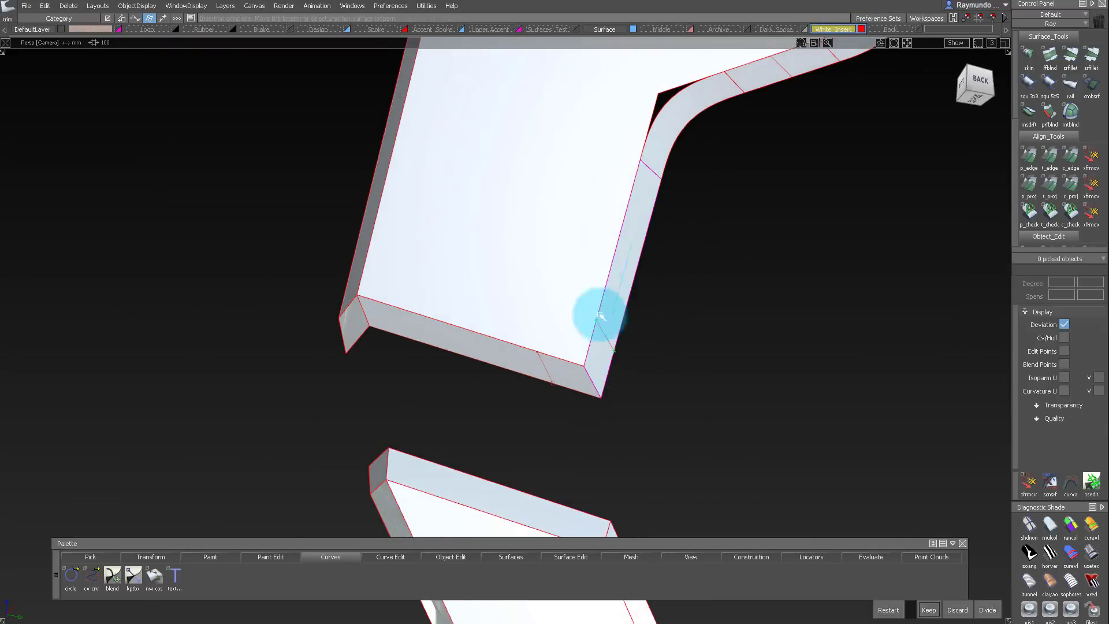
Bridge the trimmed walls at the upper insert's lower outer corner with a freeform blend
left_click_drag(556, 359, 546, 390, "ctrl+shift")
left_click(546, 370)
left_click(606, 336)
Fillet the long straight edge between the upper insert's front face and its angled side face with a chordal length of 5
right_click_drag(637, 298, 598, 337, "alt+shift")
left_click_drag(599, 337, 629, 295, "alt+shift")
left_click_drag(629, 295, 600, 257, "ctrl+shift")
left_click_drag(600, 257, 567, 220, "ctrl+shift")
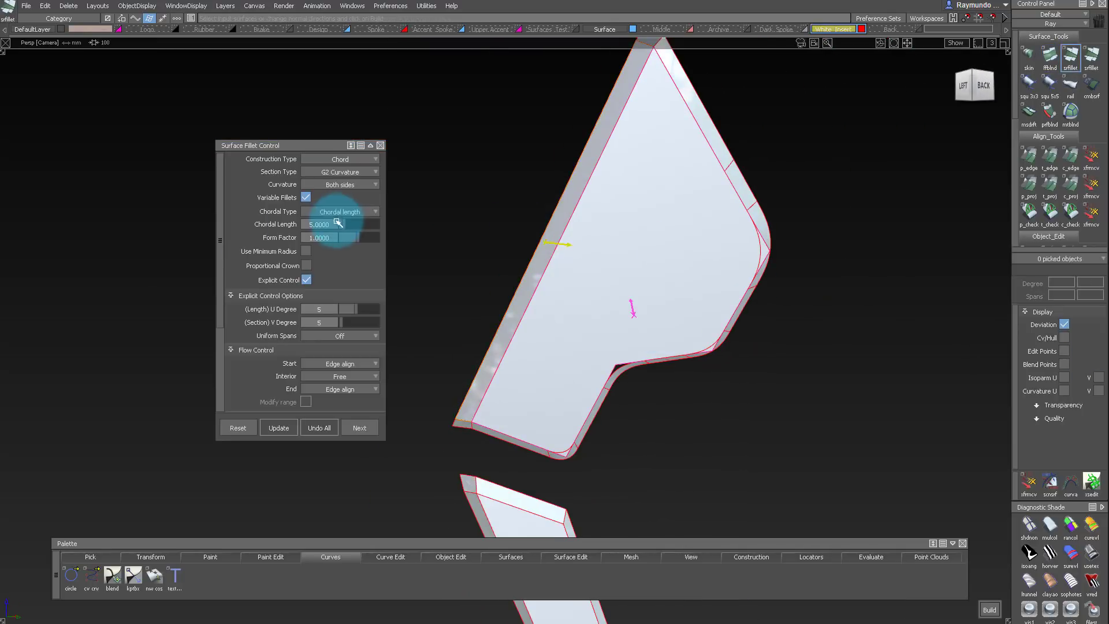
left_click_drag(713, 271, 681, 260, "ctrl+shift")
left_click_drag(681, 260, 668, 265, "alt+shift")
right_click_drag(668, 265, 651, 166, "alt+shift")
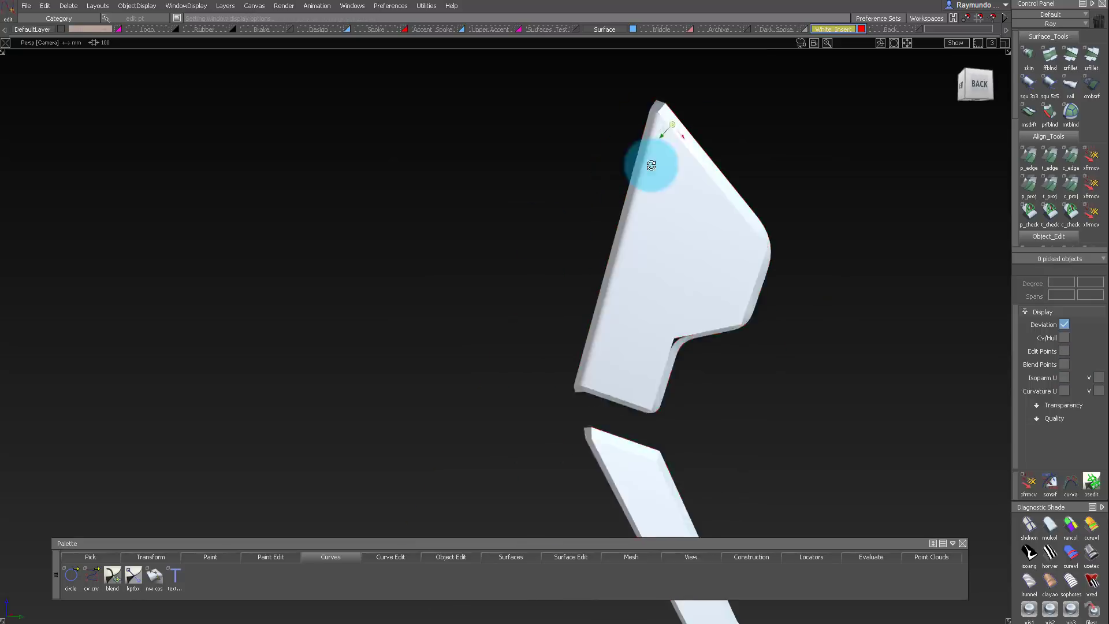
Trim the upper insert's front face to the rounded outline of the side walls, keeping the inner region
left_click_drag(651, 166, 777, 324, "alt+shift")
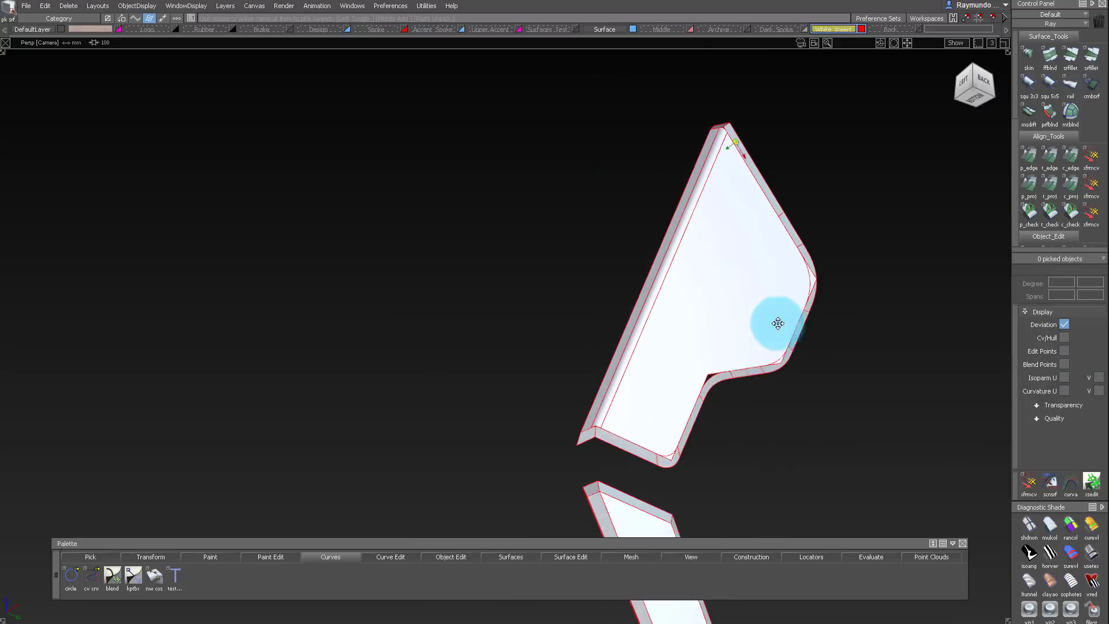
middle_click_drag(725, 311, 527, 283, "alt+shift")
left_click(547, 275)
mouse_move(526, 283)
left_mouse_down("ctrl+shift")
mouse_move(546, 275)
mouse_move(634, 402)
left_mouse_up("ctrl+shift")
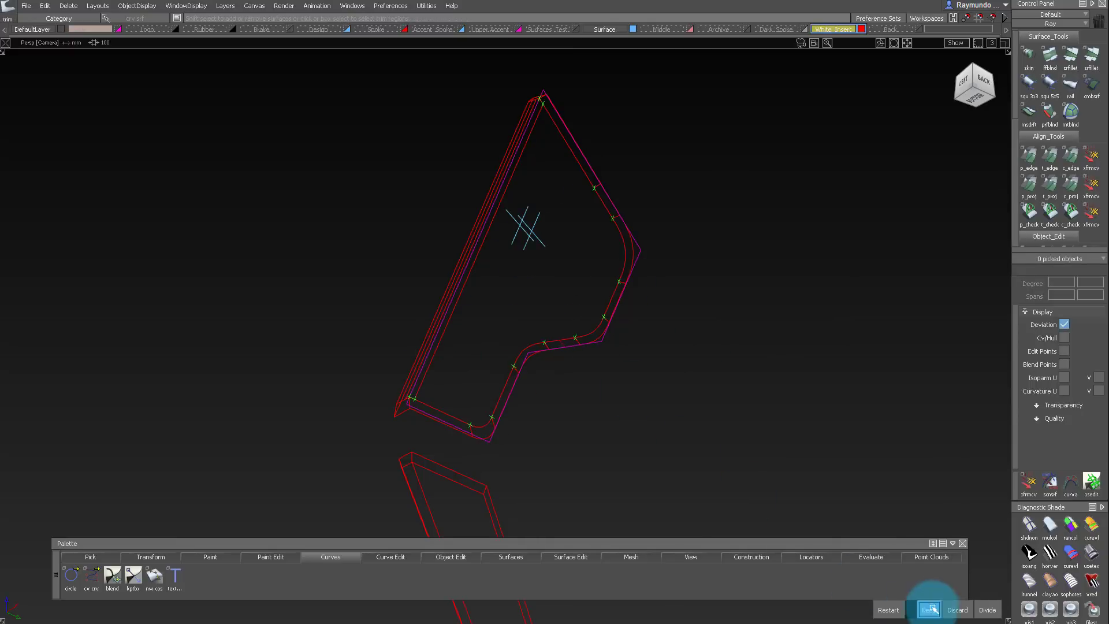
left_click_drag(685, 303, 606, 265, "ctrl+shift")
mouse_move(606, 266)
left_mouse_down("alt+shift")
mouse_move(485, 225)
mouse_move(560, 163)
mouse_move(460, 119)
left_mouse_up("alt+shift")
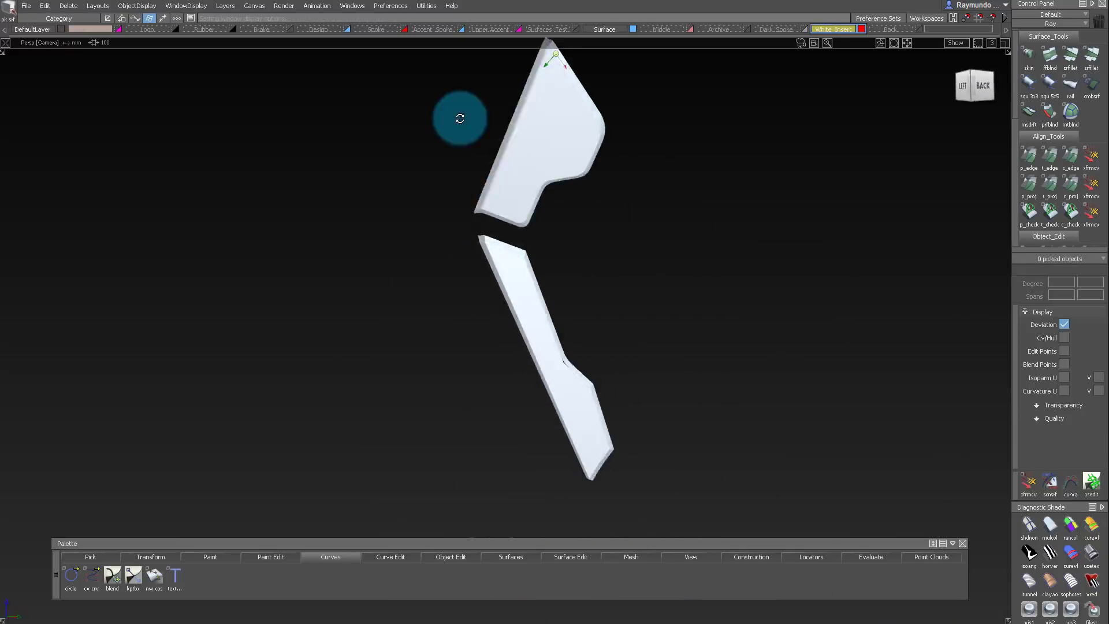
Insert isoparametric curves on the walls around the upper insert's top end and trim away the sharp corners
middle_click_drag(460, 119, 659, 173, "alt+shift")
left_click_drag(659, 173, 564, 144, "alt+shift")
scroll(561, 152, "up", 6, "alt+shift")
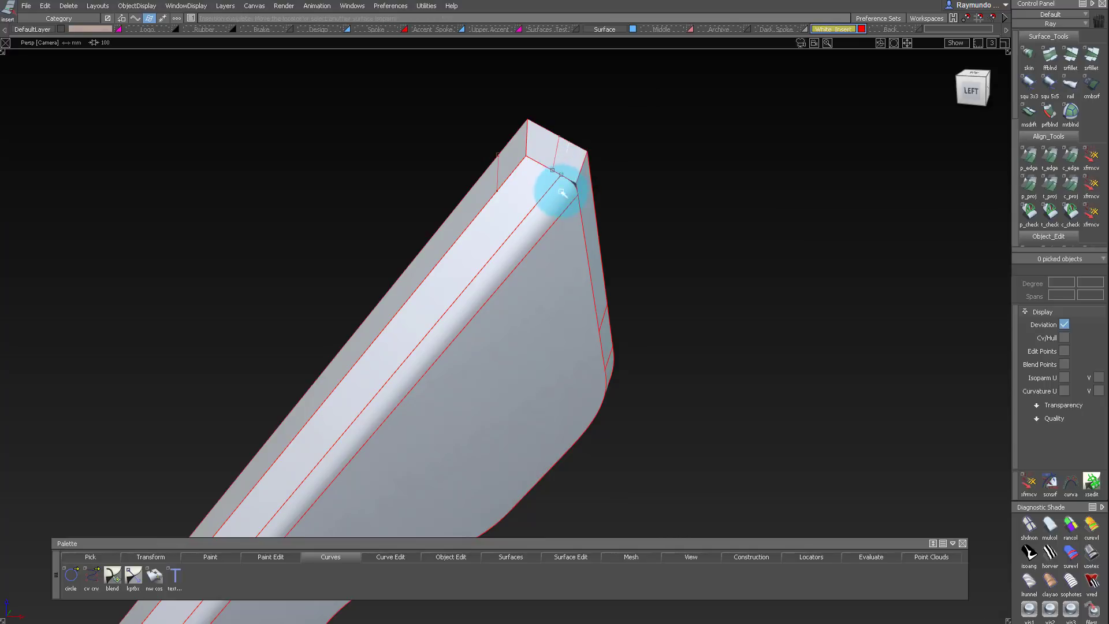
left_click_drag(625, 223, 601, 209, "alt+shift")
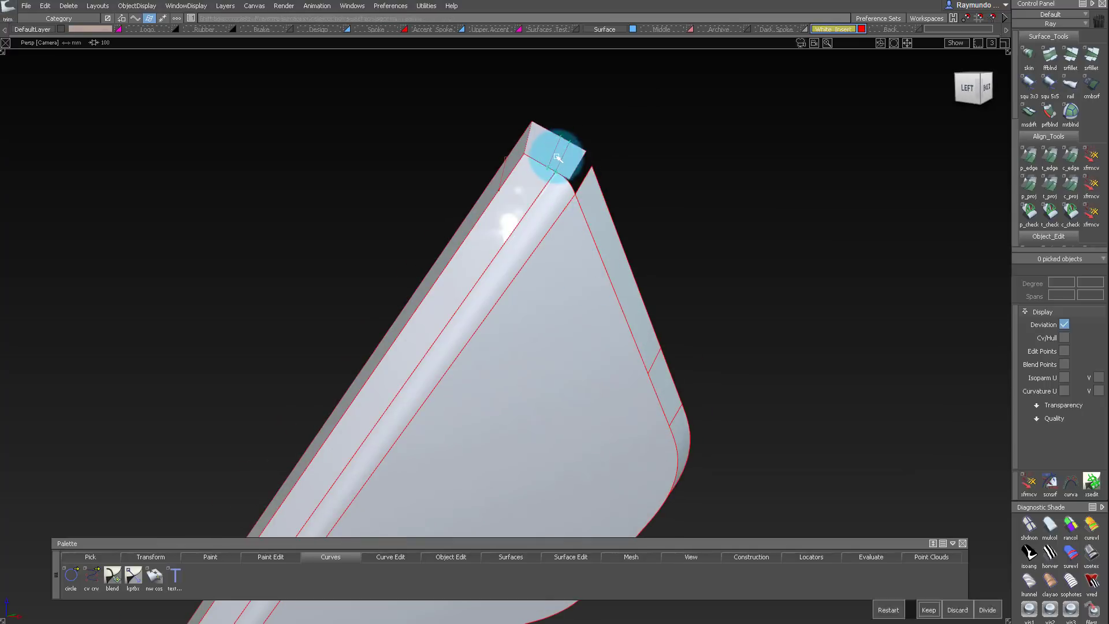
Bridge the corners at the upper insert's top end with G2 freeform blends
key("f")
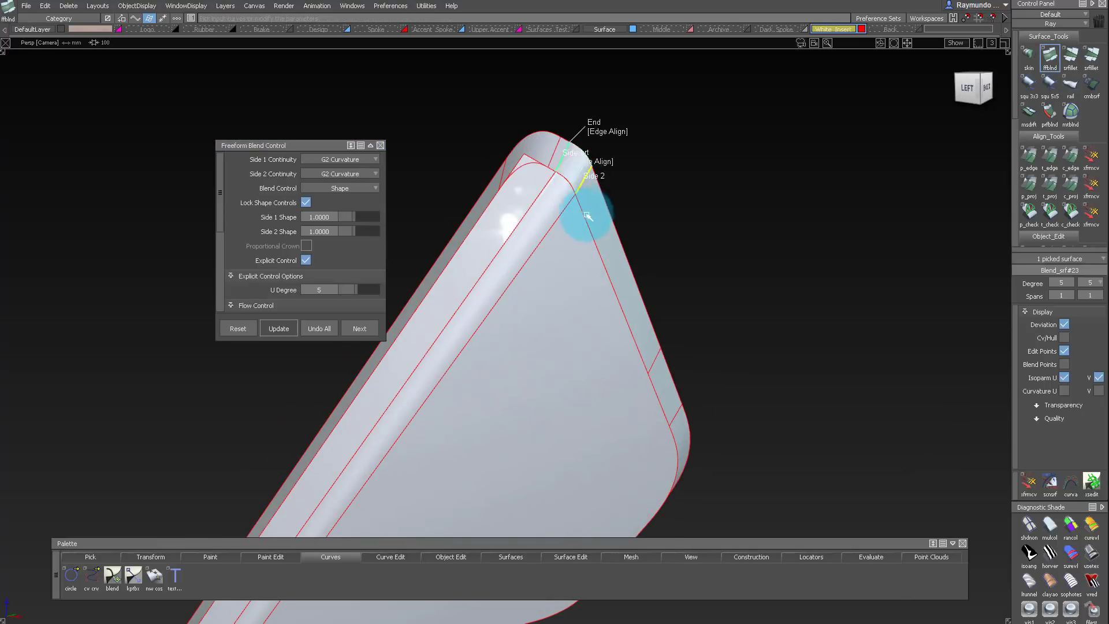
left_click_drag(587, 216, 488, 120, "ctrl+shift")
left_click_drag(542, 361, 531, 212, "ctrl+shift")
Insert isoparametric curves on the walls around the lower end of the upper insert's long edge and trim the corners away
scroll(556, 168, "down", 4, "alt+shift")
left_click_drag(557, 168, 567, 183, "alt+shift")
scroll(517, 257, "up", 5, "alt+shift")
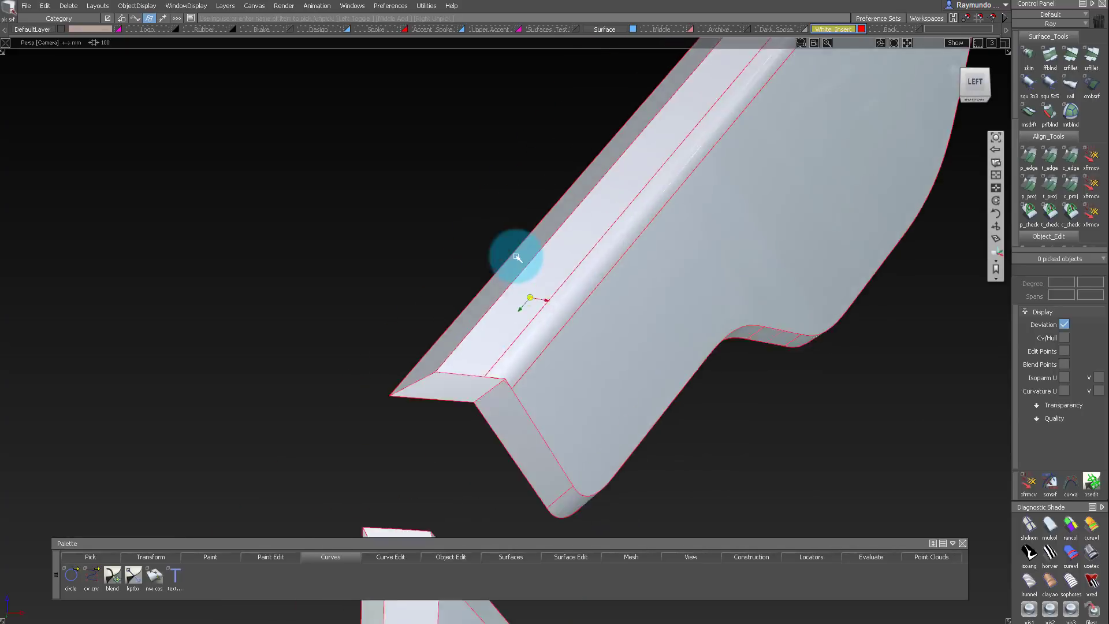
right_click_drag(516, 258, 463, 396, "alt+shift")
key("i")
left_click(485, 414)
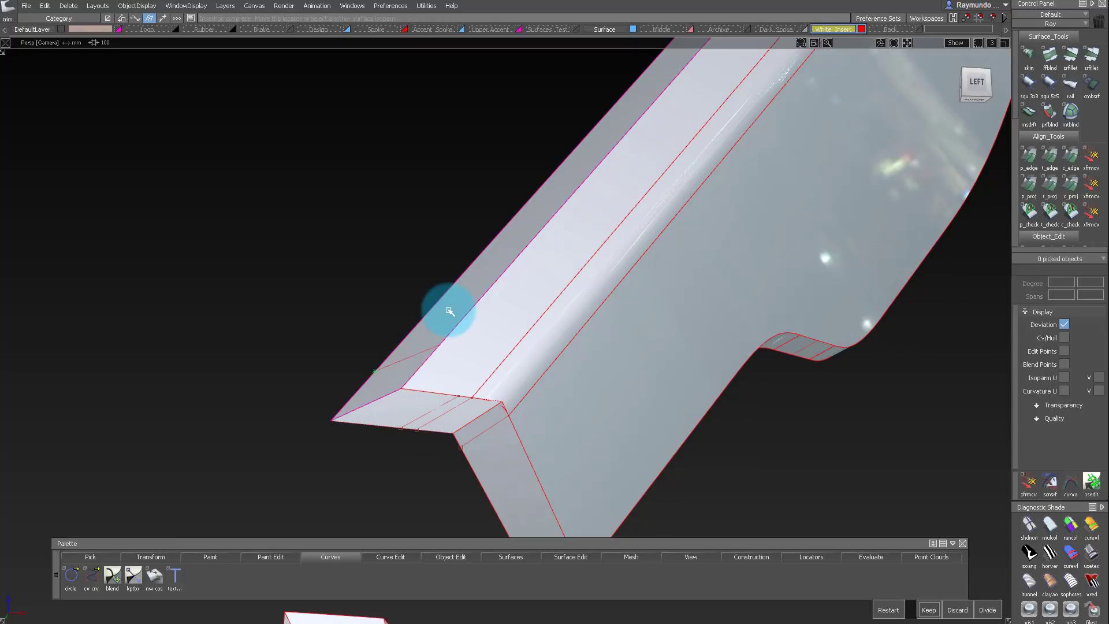
Bridge the trimmed wall corners at the lower end of the upper insert's long edge with G2 freeform blends
key("f")
left_click(484, 436)
left_click(447, 412)
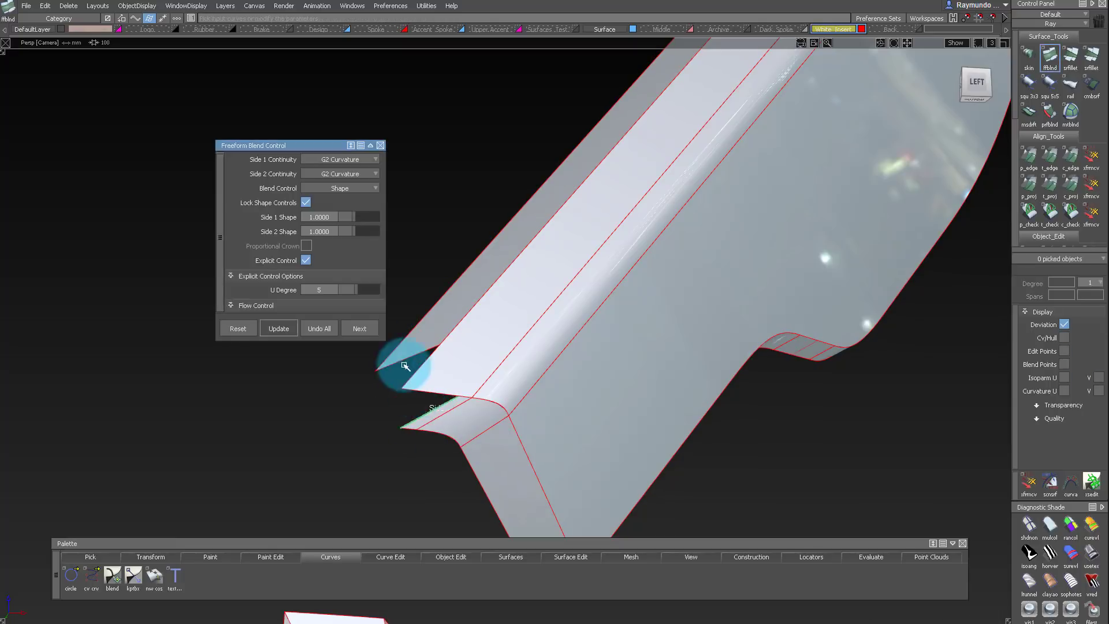
left_click(405, 366)
Project the rounded end outlines onto the upper insert's long angled face and trim the face to them
right_click_drag(510, 327, 549, 389, "alt+shift")
left_click(549, 388)
left_click_drag(549, 389, 756, 192, "alt+shift")
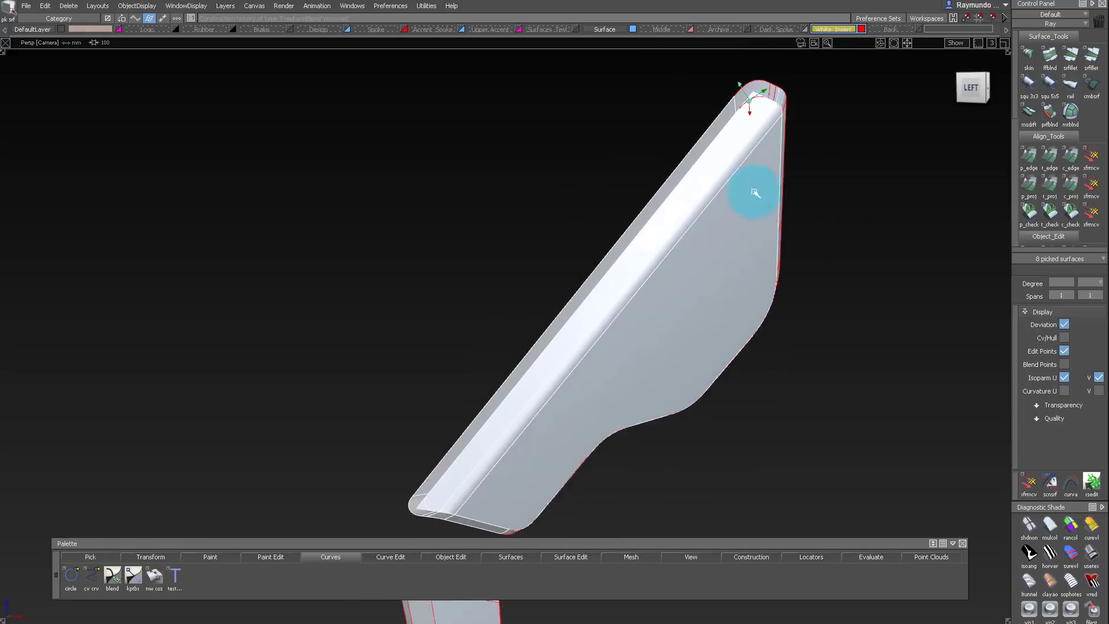
right_click_drag(755, 193, 799, 190, "alt+shift")
left_click(763, 120)
key("space")
middle_click_drag(456, 473, 658, 172, "alt+shift")
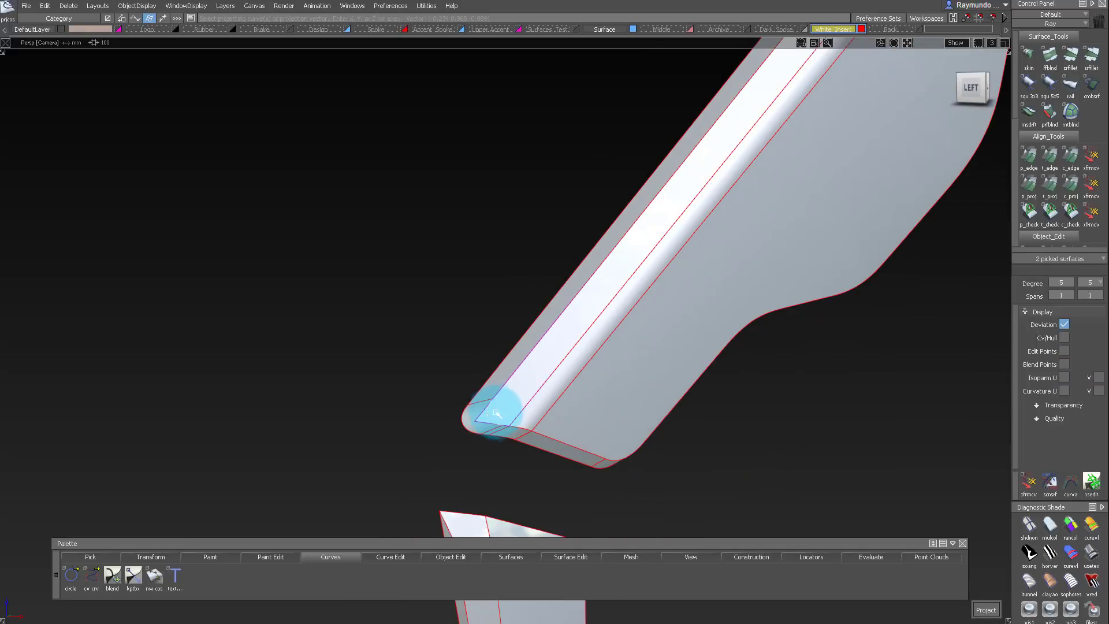
right_click_drag(679, 307, 541, 201, "alt+shift")
Examine the rounded upper insert and the lower insert's remaining sharp corners from several angles
left_click_drag(665, 182, 741, 322, "alt+shift")
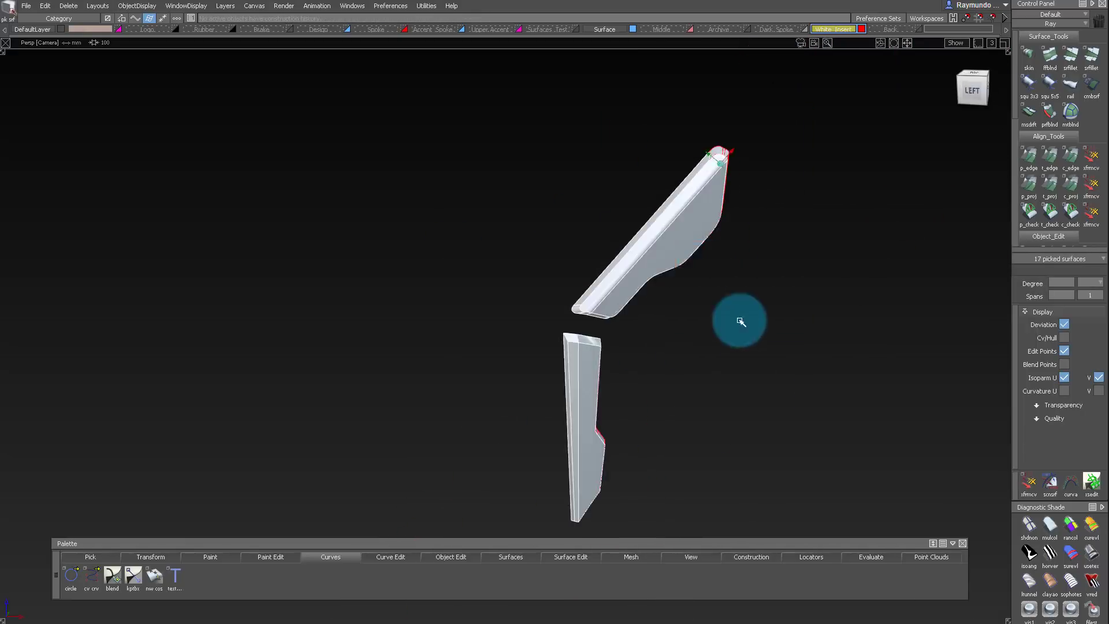
right_click_drag(759, 203, 771, 205, "alt+shift")
left_click_drag(771, 205, 633, 357, "alt+shift")
middle_click_drag(633, 356, 653, 306, "alt+shift")
right_click_drag(654, 306, 607, 297, "alt+shift")
left_click_drag(606, 297, 656, 366, "alt+shift")
middle_click_drag(656, 366, 639, 411, "alt+shift")
left_click_drag(754, 239, 748, 266, "ctrl+shift")
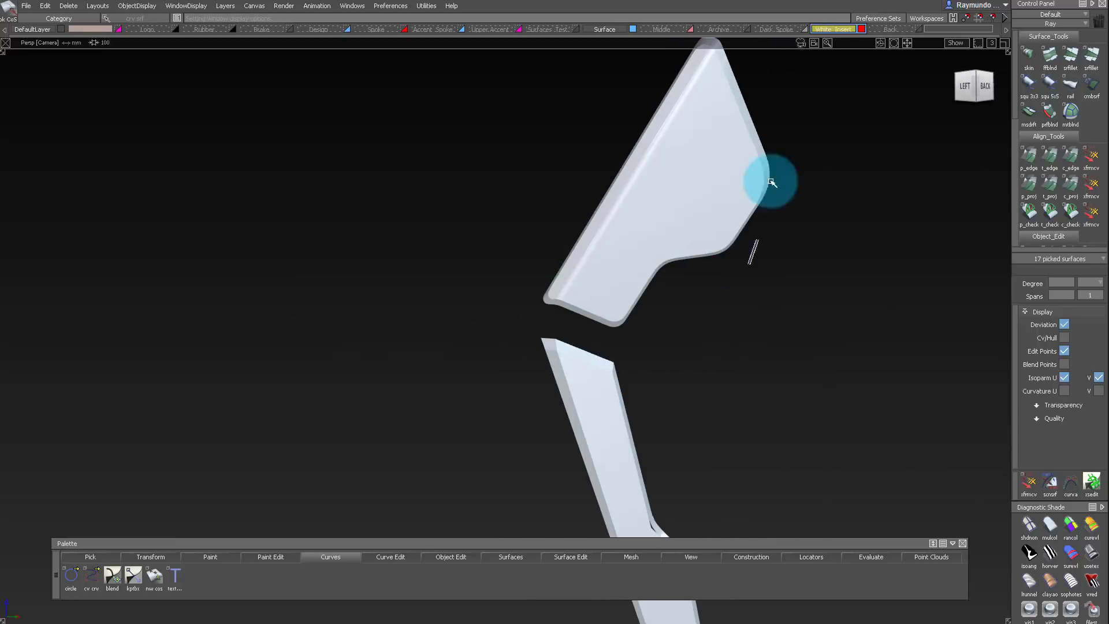
Show the Dark Spoke layer to inspect how both inserts sit against the spoke, and hide it again
left_click(776, 29)
right_click_drag(815, 191, 766, 172, "alt+shift")
left_click_drag(768, 173, 614, 371, "alt+shift")
right_click_drag(613, 371, 728, 292, "alt+shift")
left_click_drag(728, 292, 514, 329, "alt+shift")
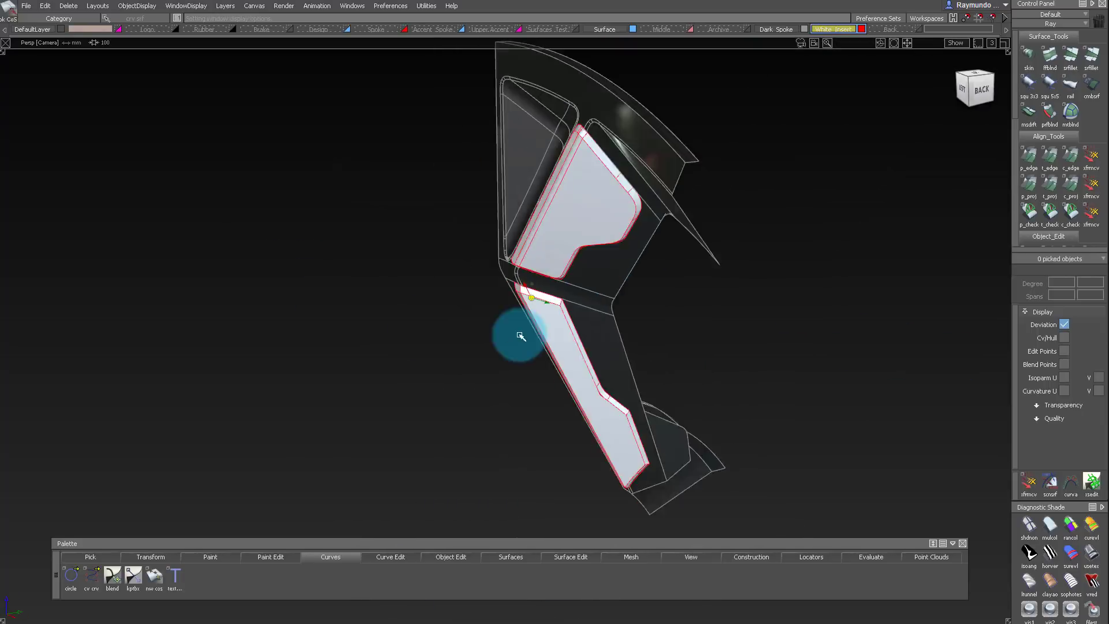
right_click_drag(514, 329, 618, 372, "alt+shift")
left_click(803, 30)
Trim back the lower insert's walls at the convex shoulder corner and bridge the gap with a freeform blend
key("i")
left_click(651, 397)
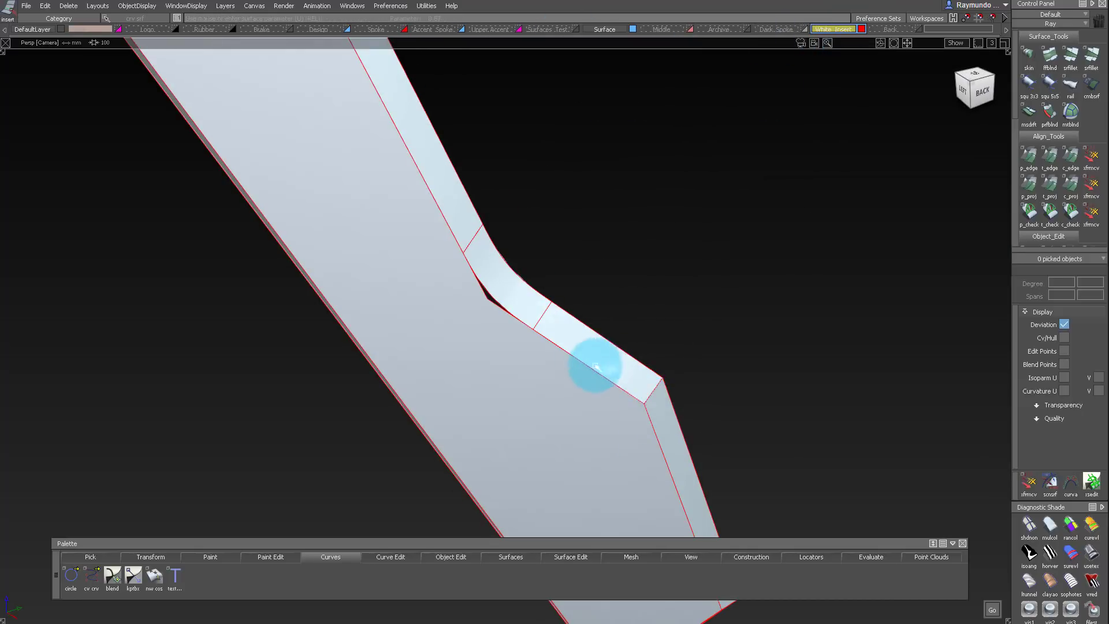
right_click_drag(675, 435, 690, 395, "alt+shift")
right_click_drag(607, 299, 709, 318, "alt+shift")
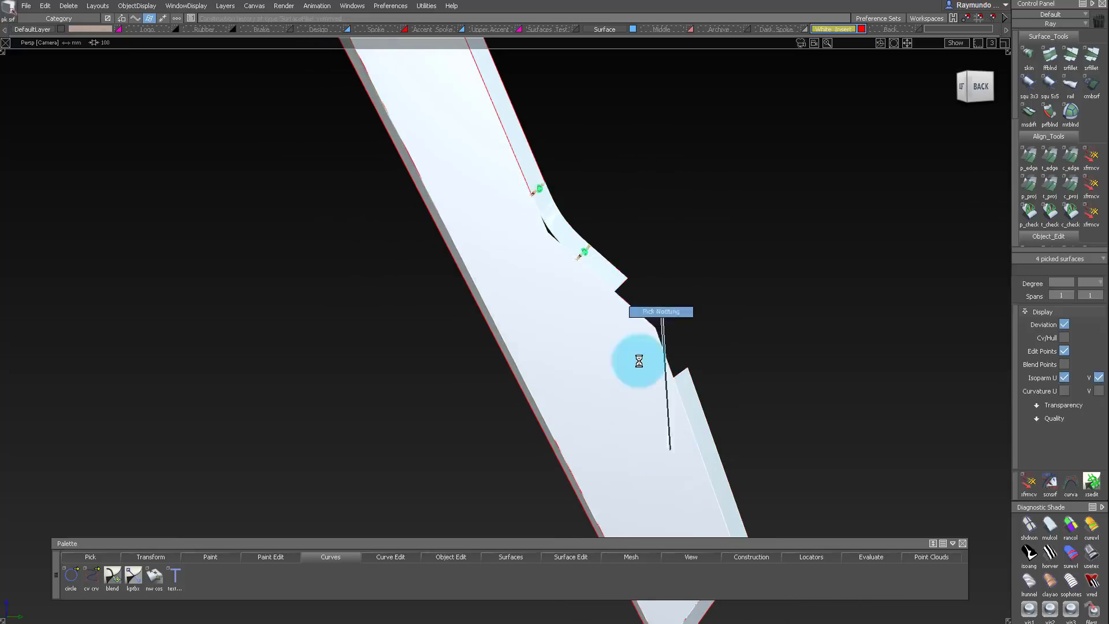
left_click(622, 285)
left_click(680, 372)
Trim back the walls at the lower insert's outer corner above the bottom tip and bridge them with a freeform blend
left_click_drag(698, 278, 735, 290, "alt+shift")
middle_click_drag(735, 289, 706, 346, "alt+shift")
mouse_move(705, 346)
right_mouse_down("alt+shift")
mouse_move(726, 374)
mouse_move(703, 366)
right_mouse_up("alt+shift")
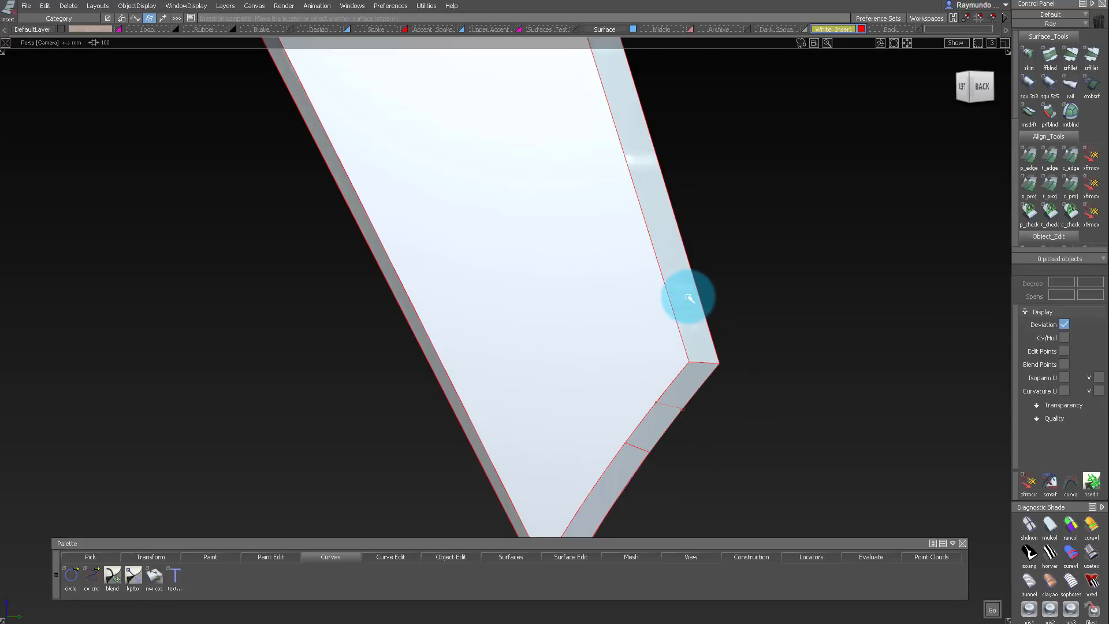
left_click(671, 407)
left_click(686, 295)
left_click_drag(688, 360, 678, 483, "alt+shift")
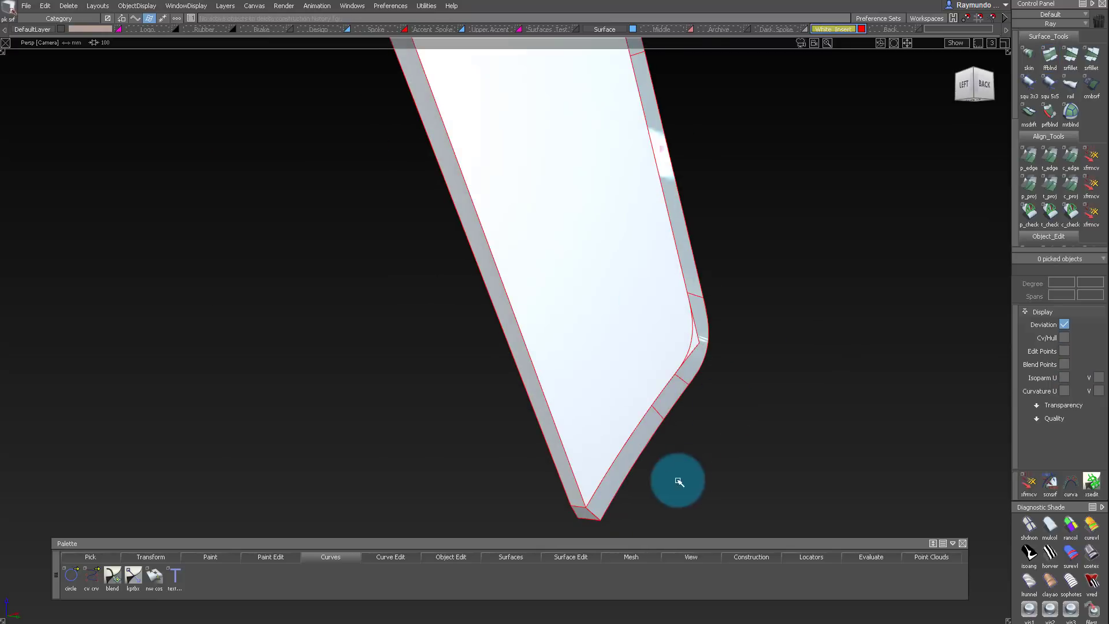
Trim back the walls at the lower insert's upper outer corner and bridge the gap with a freeform blend
key("Return")
left_click_drag(742, 413, 612, 404, "alt+shift")
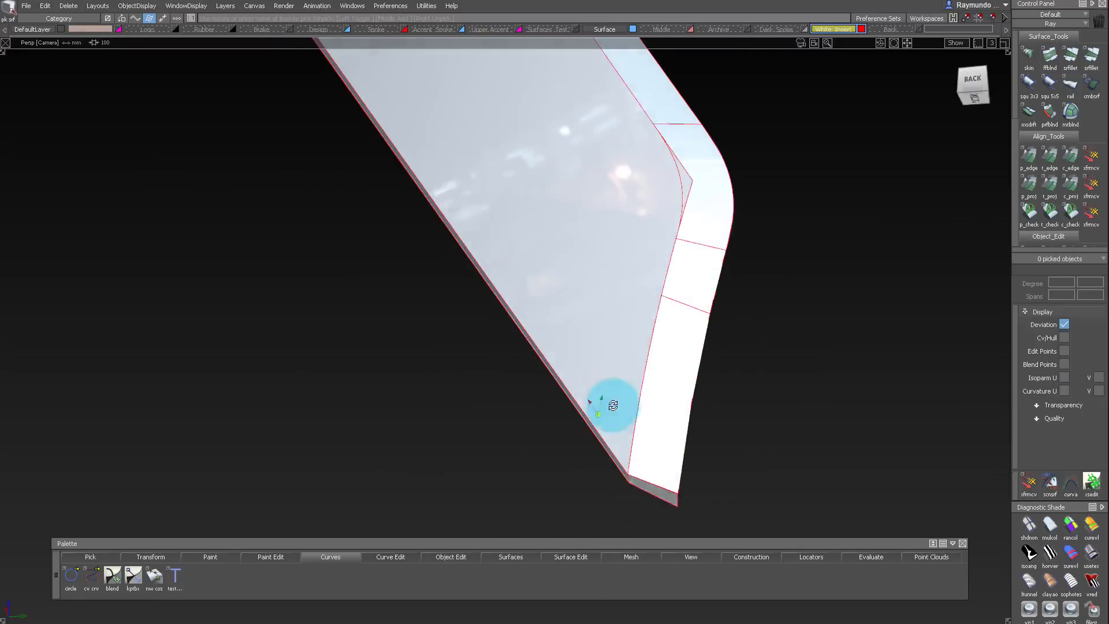
right_click_drag(612, 403, 723, 162, "alt+shift")
left_click_drag(724, 162, 531, 347, "alt+shift")
left_click(555, 244)
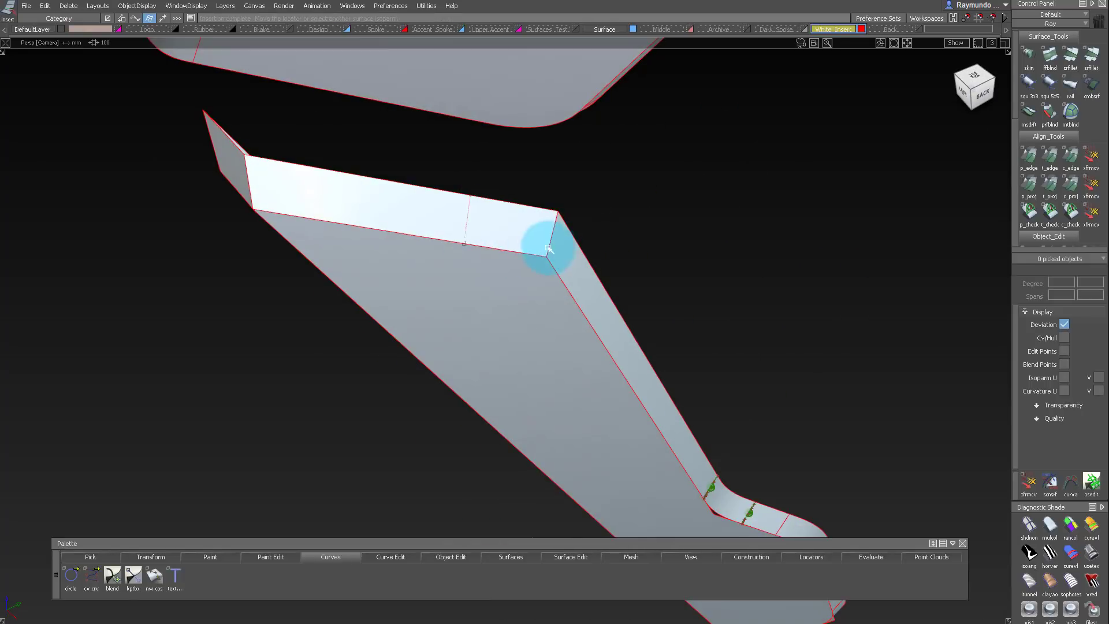
left_click_drag(573, 292, 607, 346, "alt+shift")
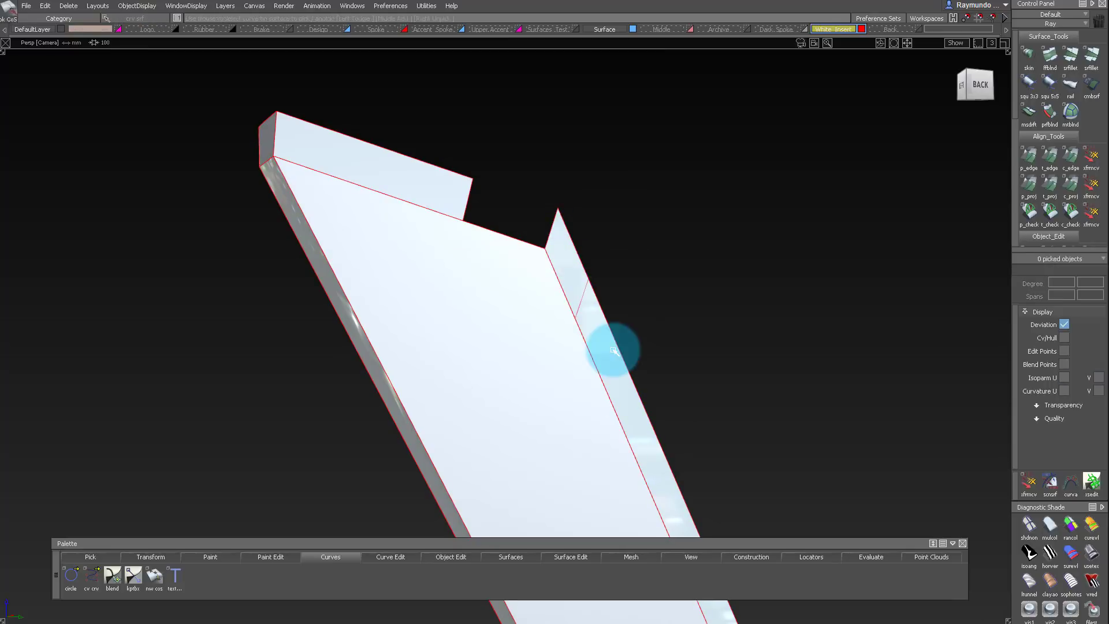
left_click(1050, 54)
left_click(469, 199)
left_click(582, 298)
left_click(584, 373)
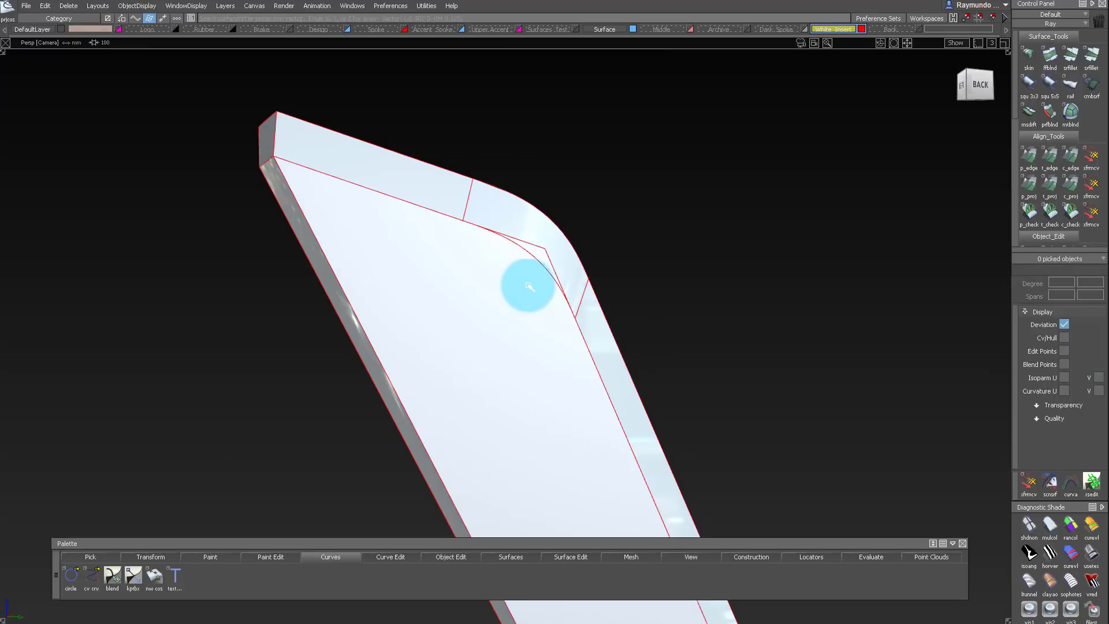
Fillet the lower insert's long straight edge between face and side wall, using G2 Curvature and a chordal length of 2.5
right_click_drag(511, 188, 589, 324, "alt+shift")
left_click(597, 372)
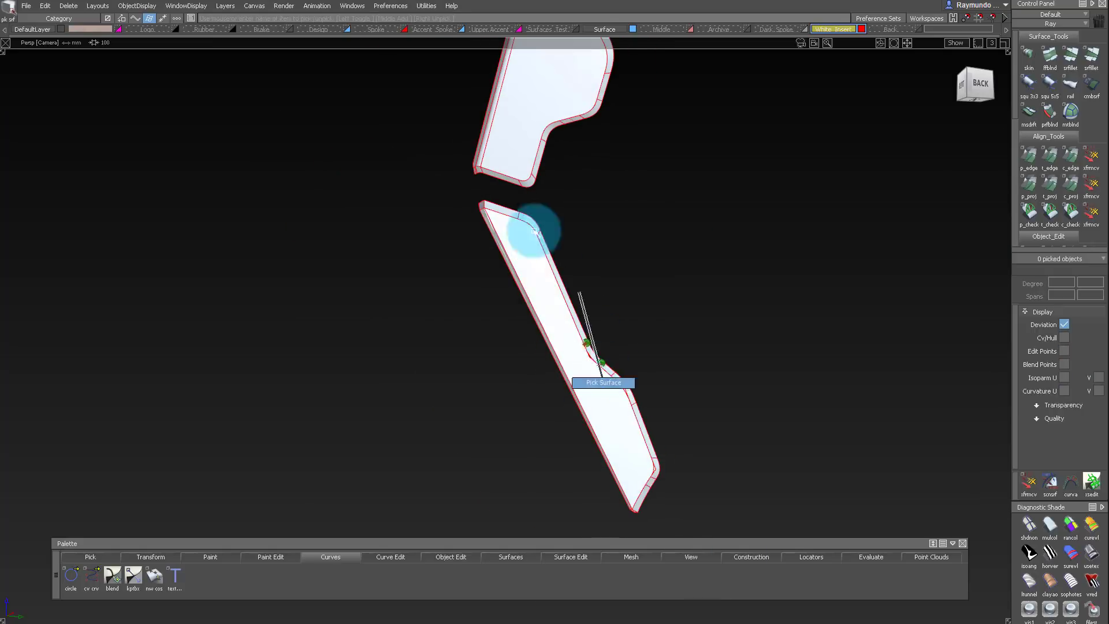
right_click_drag(534, 230, 730, 443, "alt+shift")
left_click_drag(730, 443, 550, 255, "alt+shift")
right_click_drag(549, 254, 511, 257, "alt+shift")
key("f")
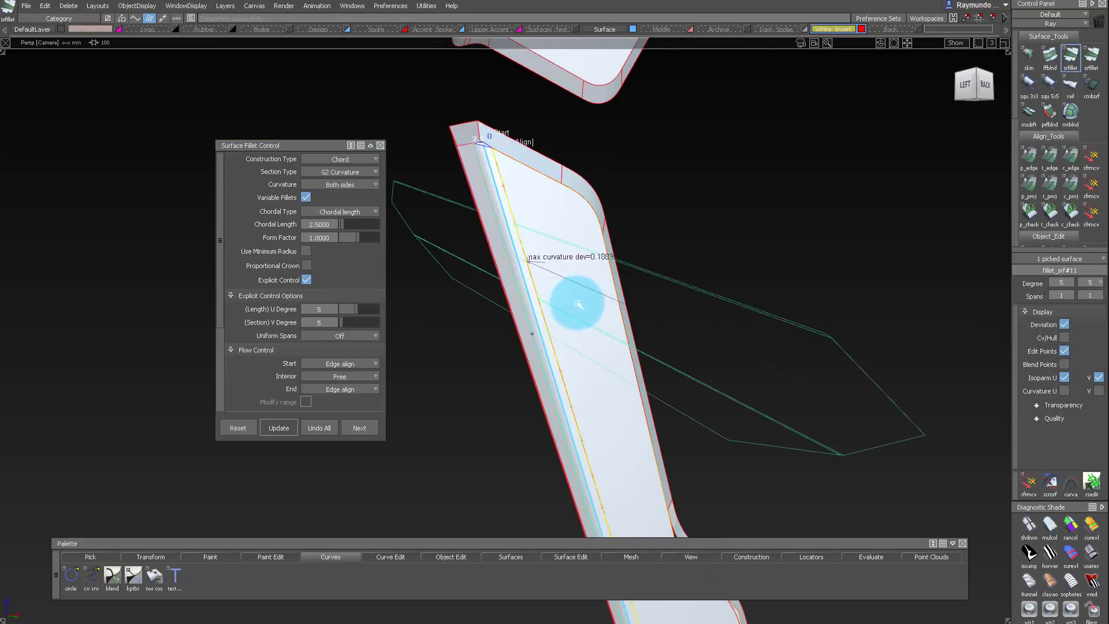
right_click_drag(578, 303, 760, 306, "alt+shift")
left_click_drag(760, 307, 505, 131, "ctrl+shift")
Trim back the end walls beside the long fillet at the lower insert's upper end and bridge them with a freeform blend
right_click_drag(504, 131, 516, 157, "alt+shift")
key("i")
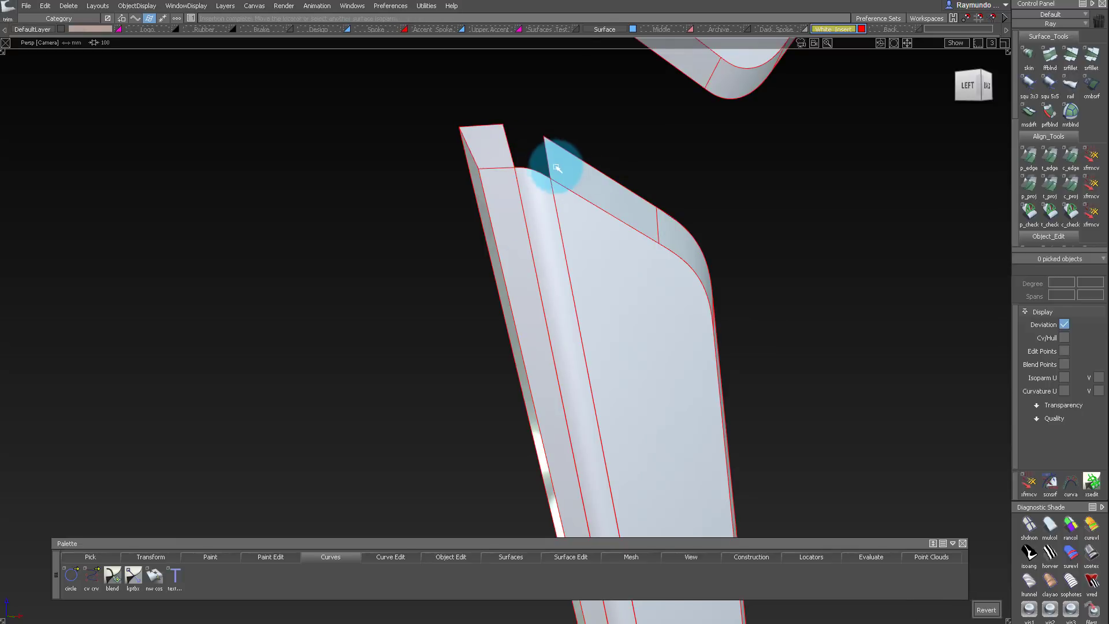
key("b")
left_click(547, 159)
left_click(514, 152)
left_click_drag(534, 251, 582, 263, "ctrl+shift")
Trim back the walls at the lower insert's bottom tip beside the long fillet and bridge them with a freeform blend
right_click_drag(624, 237, 704, 266, "alt+shift")
middle_click_drag(704, 266, 560, 131, "alt+shift")
right_click_drag(664, 427, 568, 445, "alt+shift")
left_click_drag(569, 445, 552, 420, "alt+shift")
key("i")
left_click(553, 420)
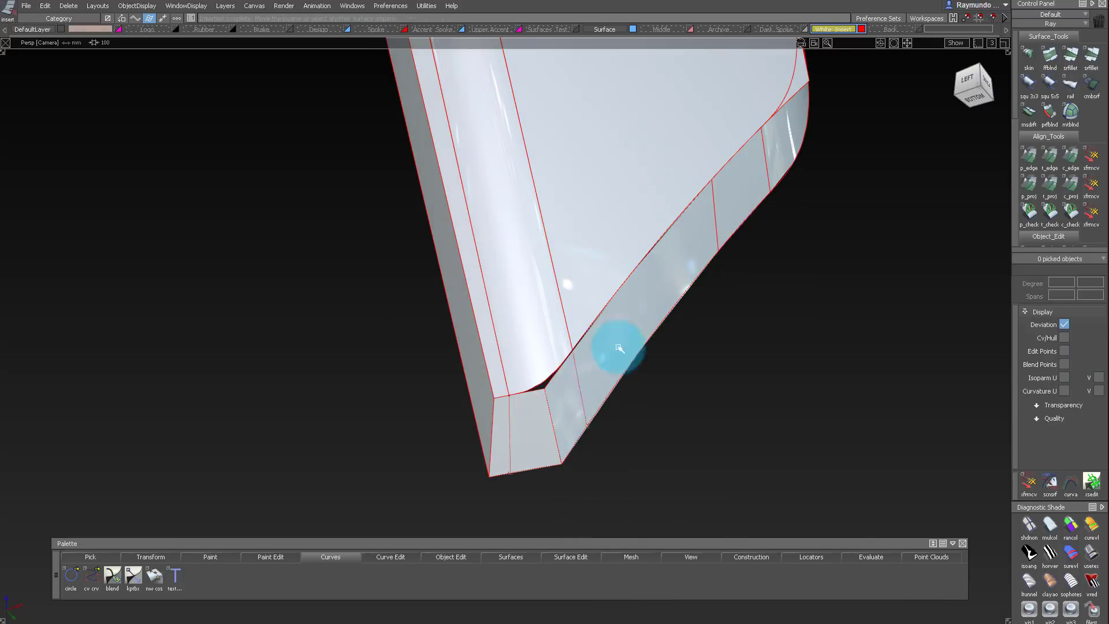
key("b")
left_click(509, 440)
left_click(580, 387)
left_click_drag(582, 287, 601, 508, "ctrl+shift")
right_click_drag(602, 508, 532, 414, "alt+shift")
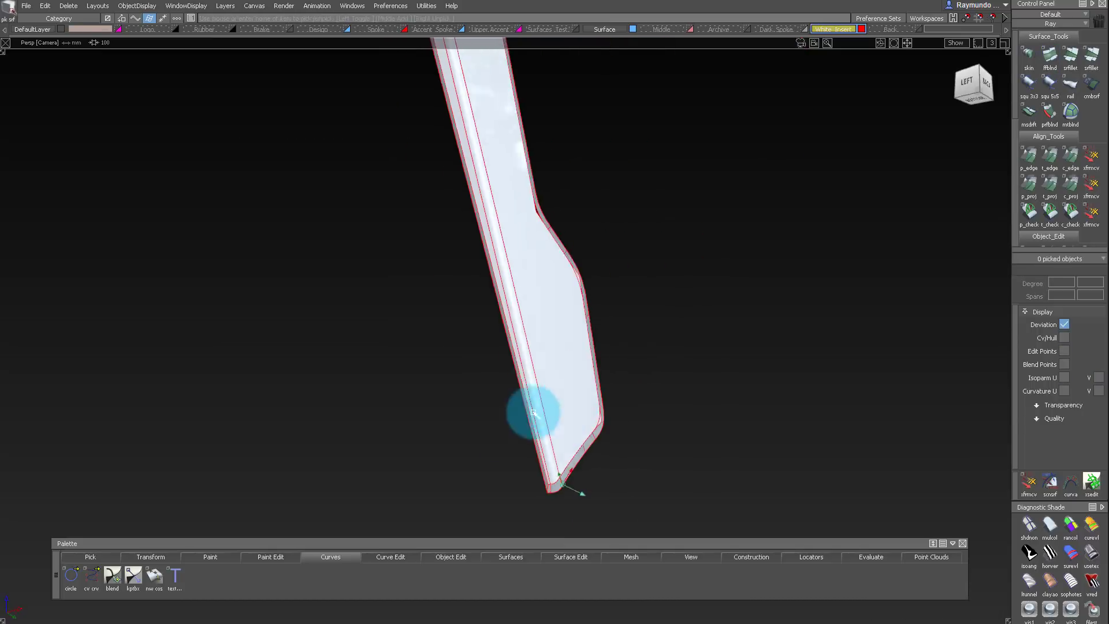
Delete the two surplus surfaces on the lower insert and trim its face along the rounded outline, keeping the inner region
left_click_drag(532, 413, 555, 356, "alt+shift")
left_click_drag(619, 496, 572, 477, "ctrl+shift")
left_click_drag(572, 477, 595, 497)
key("Delete")
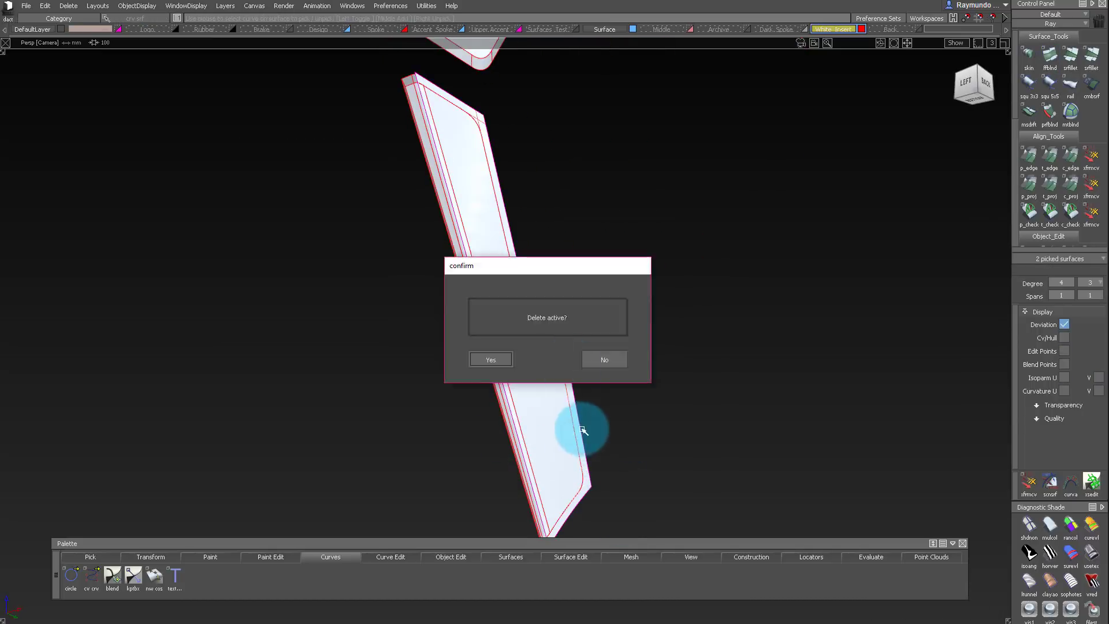
key("Return")
left_click_drag(544, 342, 580, 380)
left_click(467, 121)
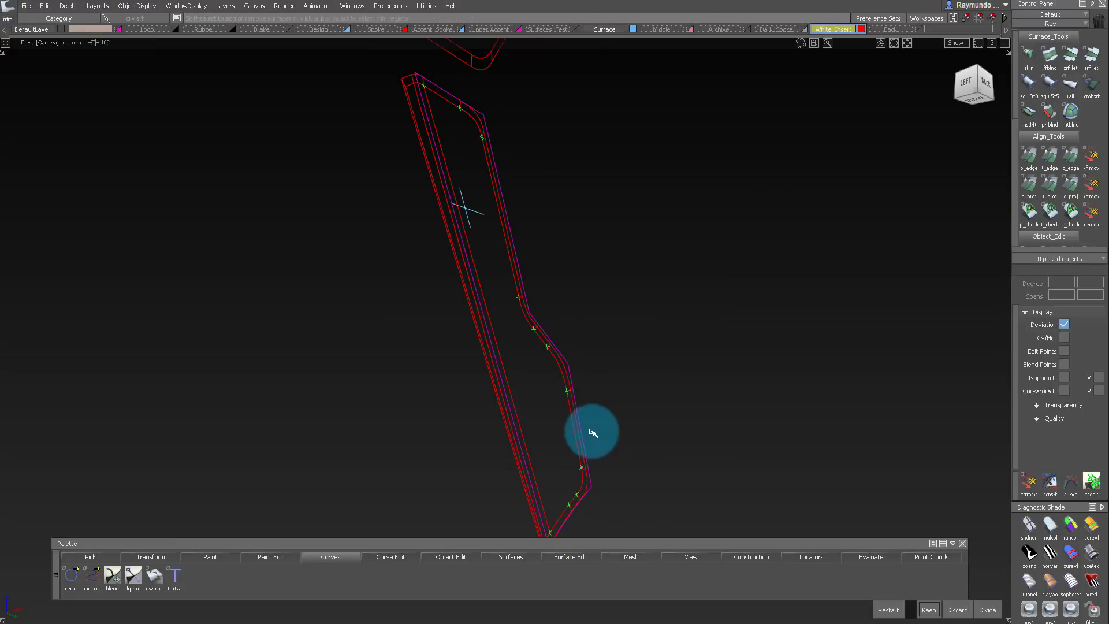
Hide the White Insert pieces and show the Dark Spoke layer in the left orthographic view
left_click_drag(579, 312, 708, 268, "alt+shift")
mouse_move(708, 267)
right_mouse_down("alt+shift")
mouse_move(607, 240)
mouse_move(623, 220)
right_mouse_up("alt+shift")
left_click_drag(614, 205, 580, 221, "ctrl+shift")
left_click_drag(473, 118, 787, 541)
left_click_drag(625, 165, 657, 176, "ctrl+shift")
right_click_drag(598, 208, 650, 199, "alt+shift")
left_click(667, 136)
left_click(966, 88)
left_click(802, 30)
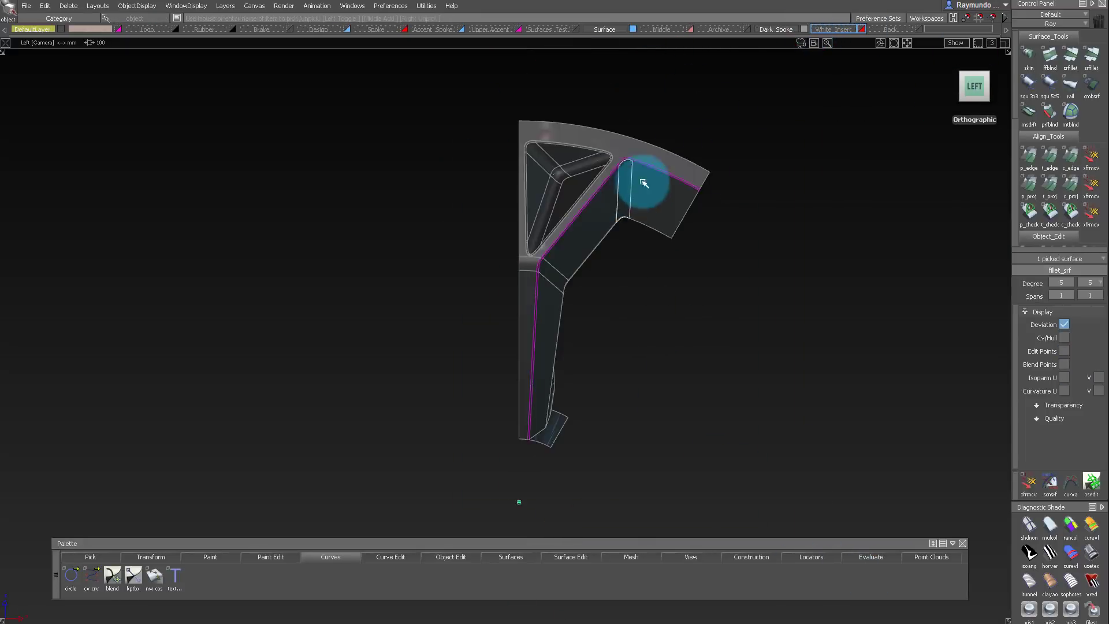
Clear the selection on the dark spoke and save the file
left_click_drag(660, 145, 664, 116, "ctrl+shift")
left_click_drag(663, 116, 626, 130, "ctrl+shift")
left_click_drag(413, 67, 790, 545)
left_click(16, 5)
left_click(166, 126)
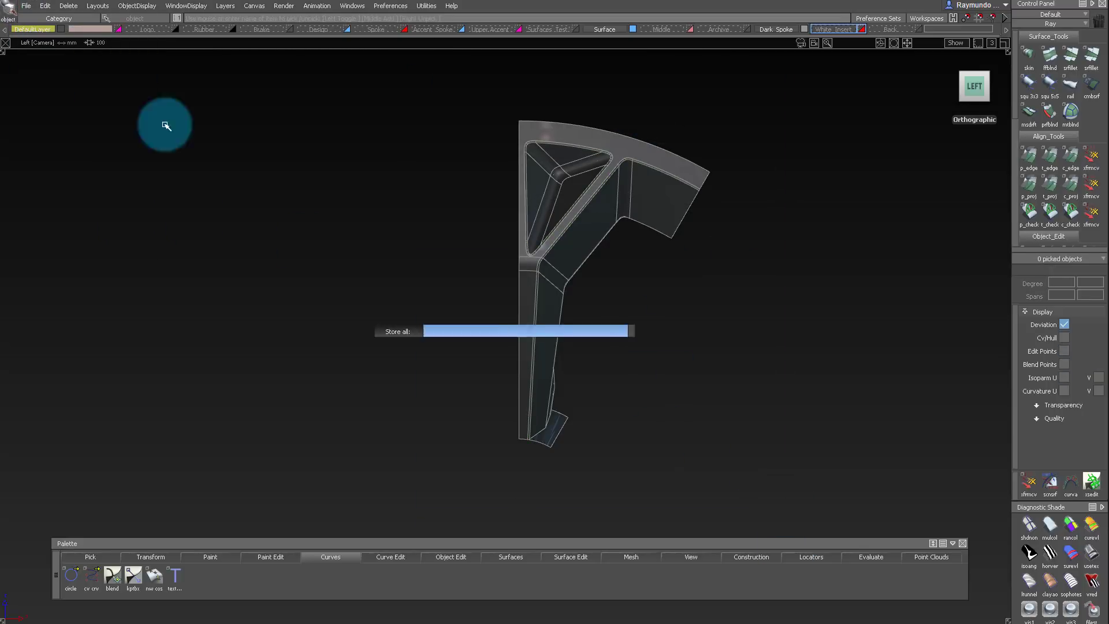
Pick all the dark spoke objects, show the White Insert layer with them and return to the left view
left_click_drag(641, 147, 641, 120, "ctrl+shift")
left_click_drag(635, 139, 635, 107, "alt+shift")
left_click_drag(638, 82, 604, 96, "ctrl+shift")
left_click_drag(462, 86, 671, 276)
right_click_drag(588, 415, 577, 383, "alt+shift")
left_click(863, 29)
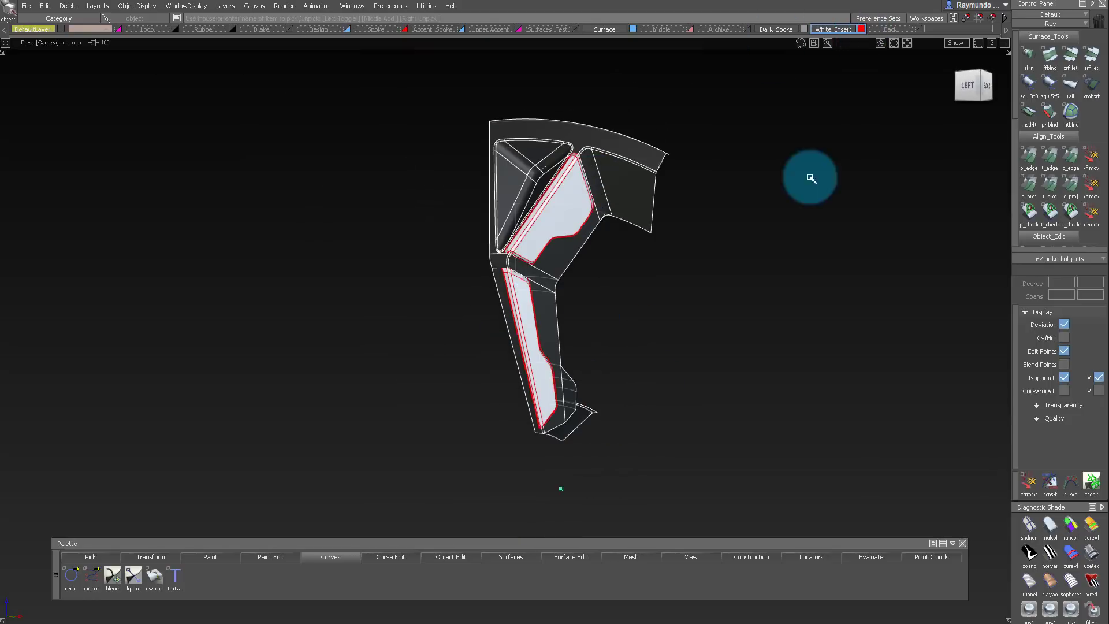
left_click(996, 83)
Make Dark Spoke and then White Insert the active layer, adjusting the layer symmetry settings for each
left_click(783, 30)
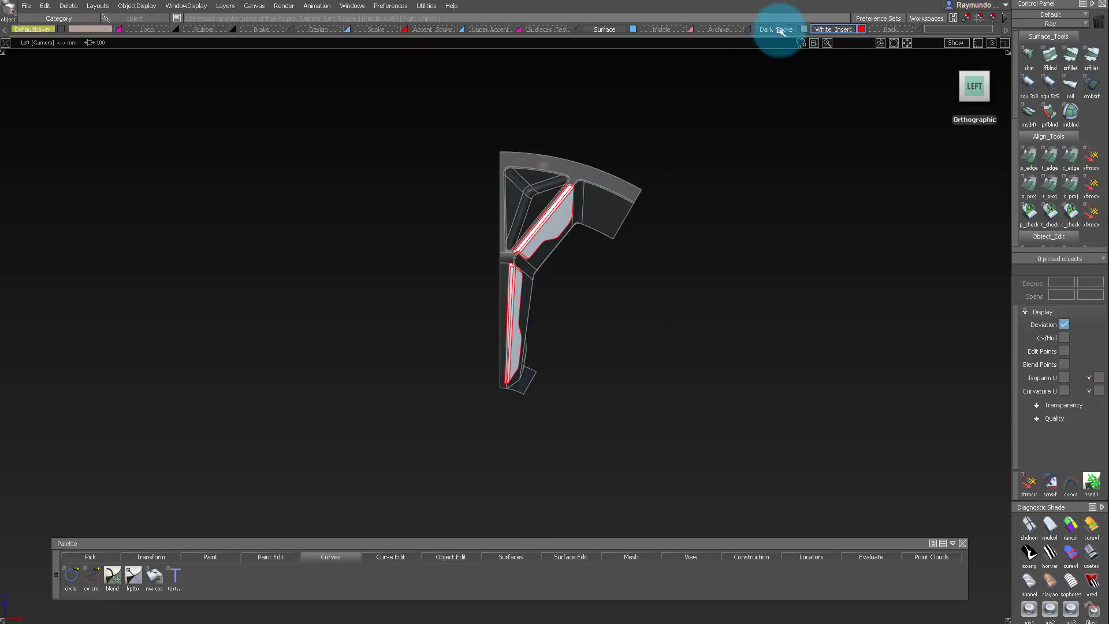
left_click_drag(635, 116, 492, 243, "alt+shift")
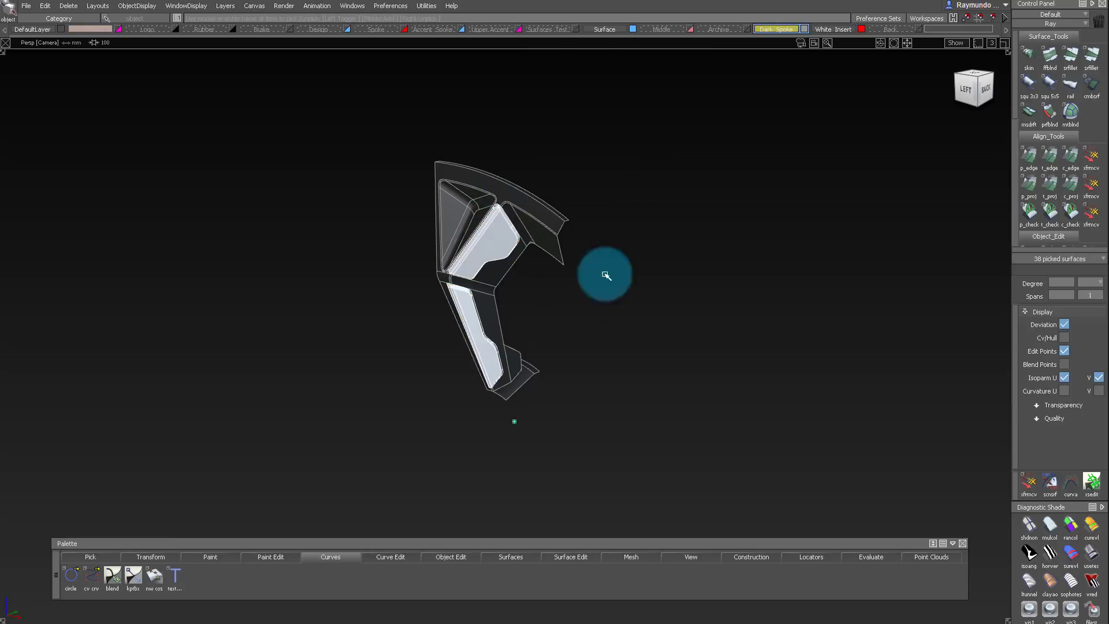
left_click(965, 90)
left_click_drag(595, 390, 599, 264, "ctrl+shift")
left_click(543, 165)
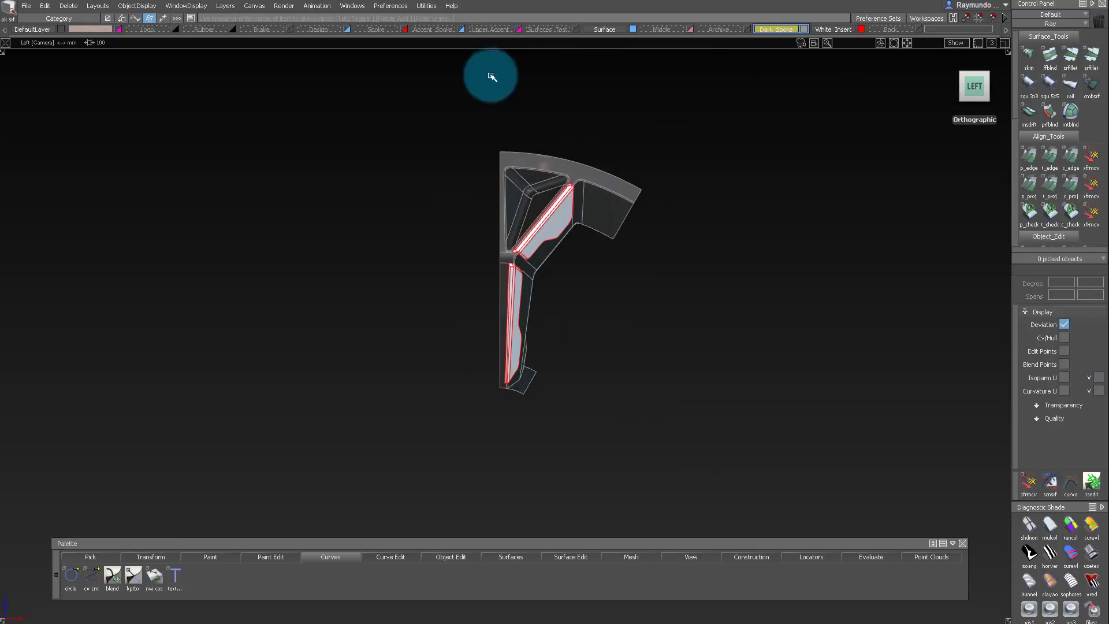
left_click(226, 6)
mouse_move(239, 92)
left_click(331, 119)
left_click_drag(640, 362, 507, 422, "alt+shift")
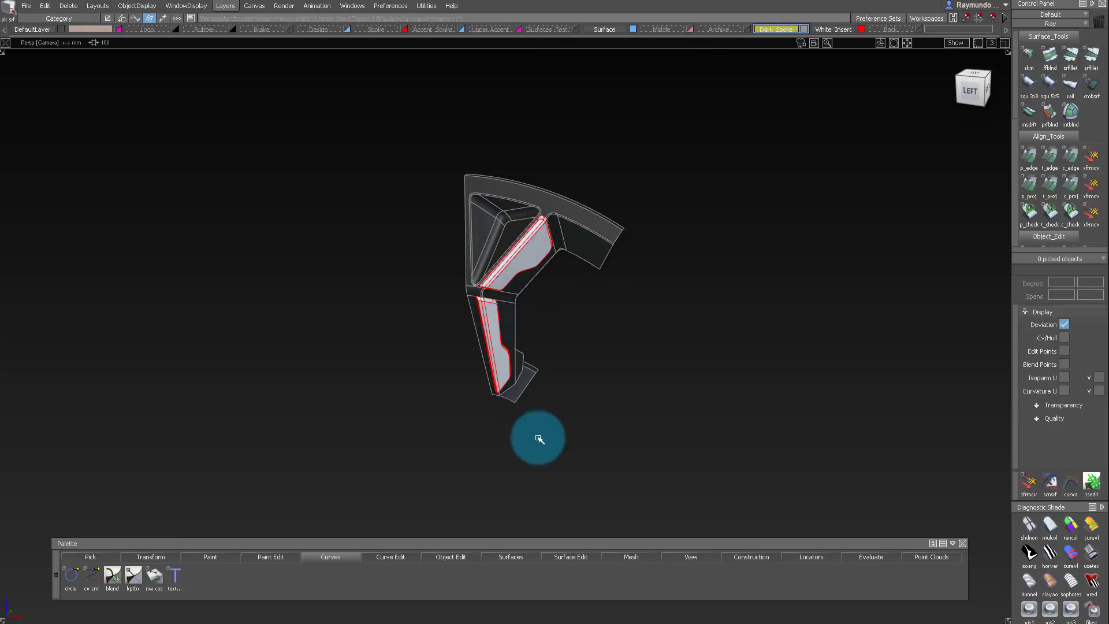
left_click(225, 6)
left_click(354, 131)
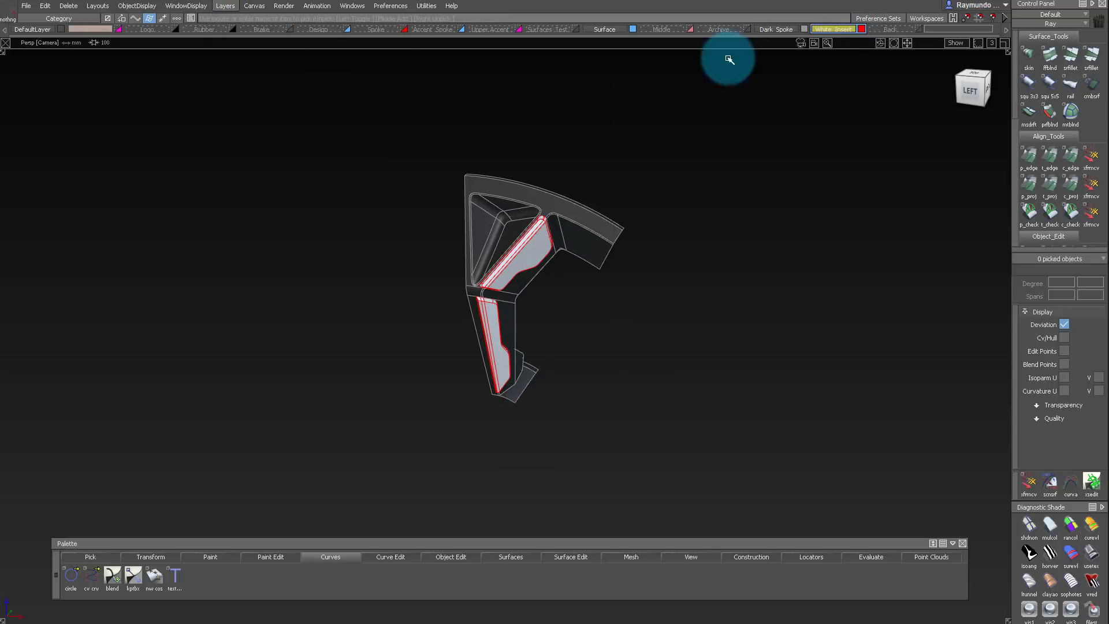
Duplicate the white inserts and the dark spoke objects around the wheel centre as five rotated copies each
left_click(45, 6)
mouse_move(55, 154)
left_click(139, 144)
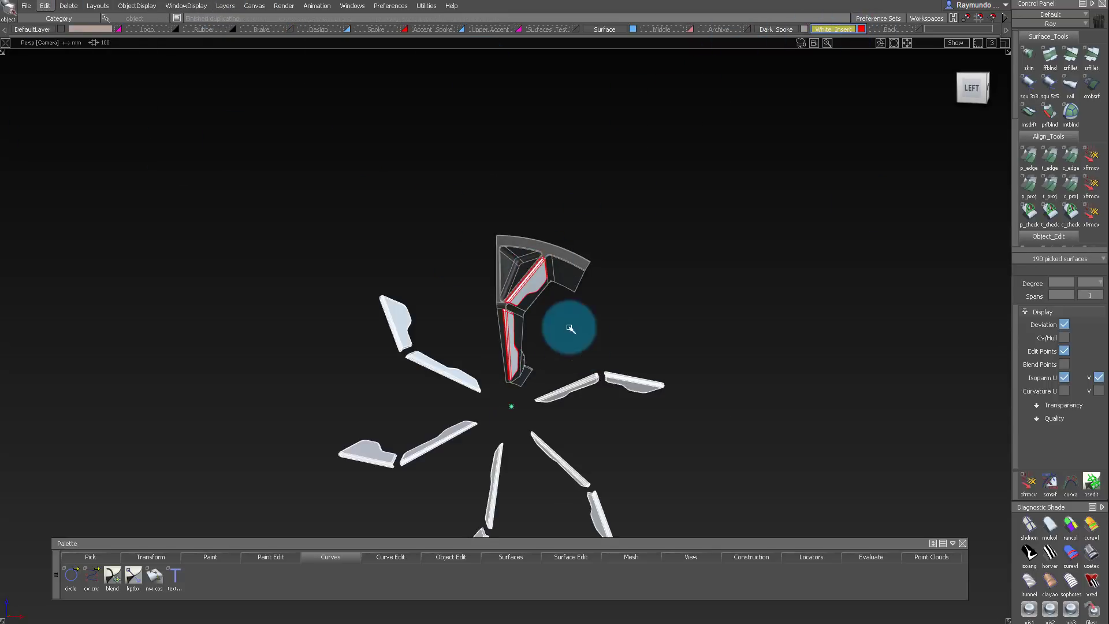
left_click(45, 6)
mouse_move(116, 150)
left_click(159, 149)
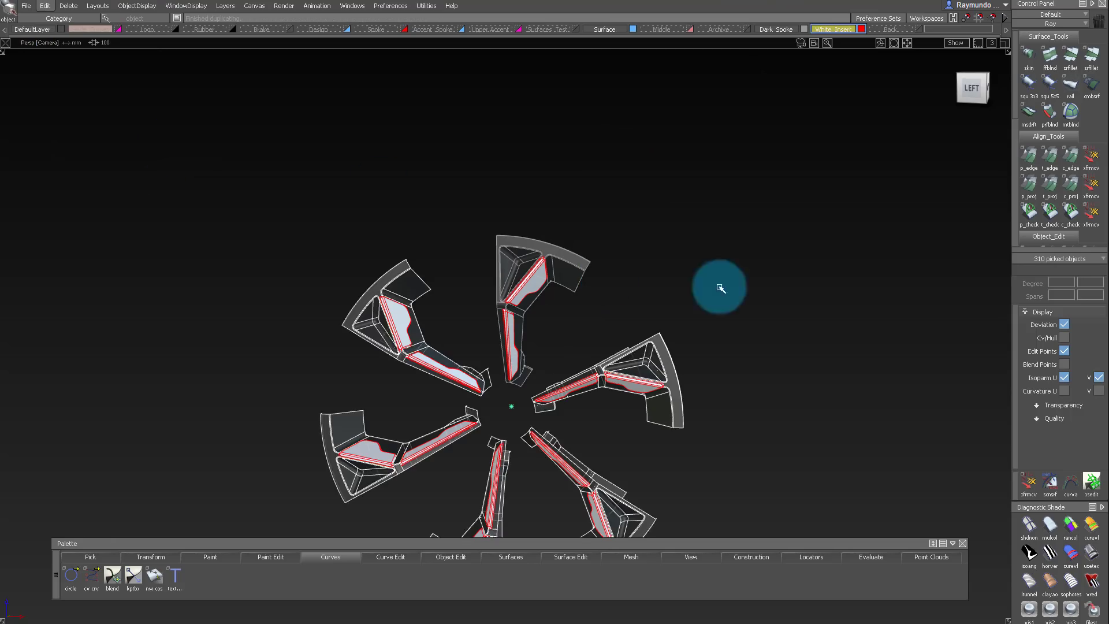
Turn on layer symmetry to complete the wheel and examine it from the front and at an angle
left_click(840, 81)
mouse_move(542, 201)
left_mouse_down("alt+shift")
mouse_move(828, 240)
mouse_move(712, 146)
mouse_move(581, 143)
mouse_move(601, 223)
mouse_move(624, 163)
mouse_move(780, 171)
mouse_move(817, 265)
mouse_move(540, 211)
mouse_move(581, 173)
mouse_move(595, 346)
mouse_move(580, 270)
mouse_move(487, 193)
mouse_move(656, 178)
mouse_move(460, 198)
mouse_move(600, 135)
mouse_move(572, 250)
mouse_move(505, 287)
mouse_move(513, 307)
mouse_move(564, 334)
mouse_move(446, 186)
mouse_move(440, 216)
mouse_move(772, 74)
mouse_move(720, 107)
mouse_move(537, 119)
left_mouse_up("alt+shift")
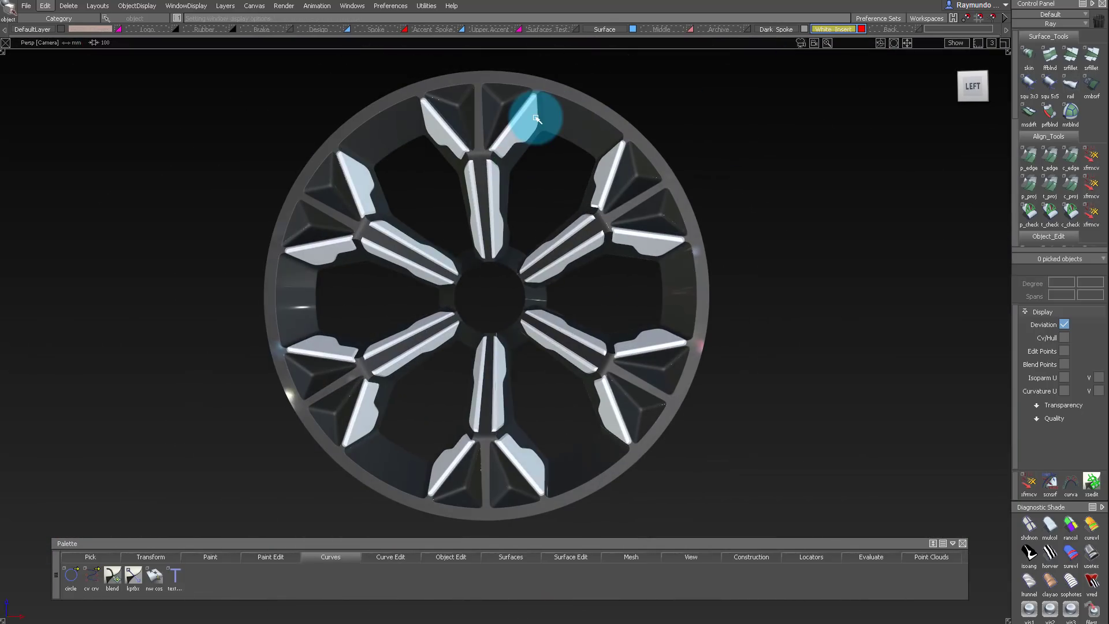
left_click_drag(538, 213, 772, 422, "alt+shift")
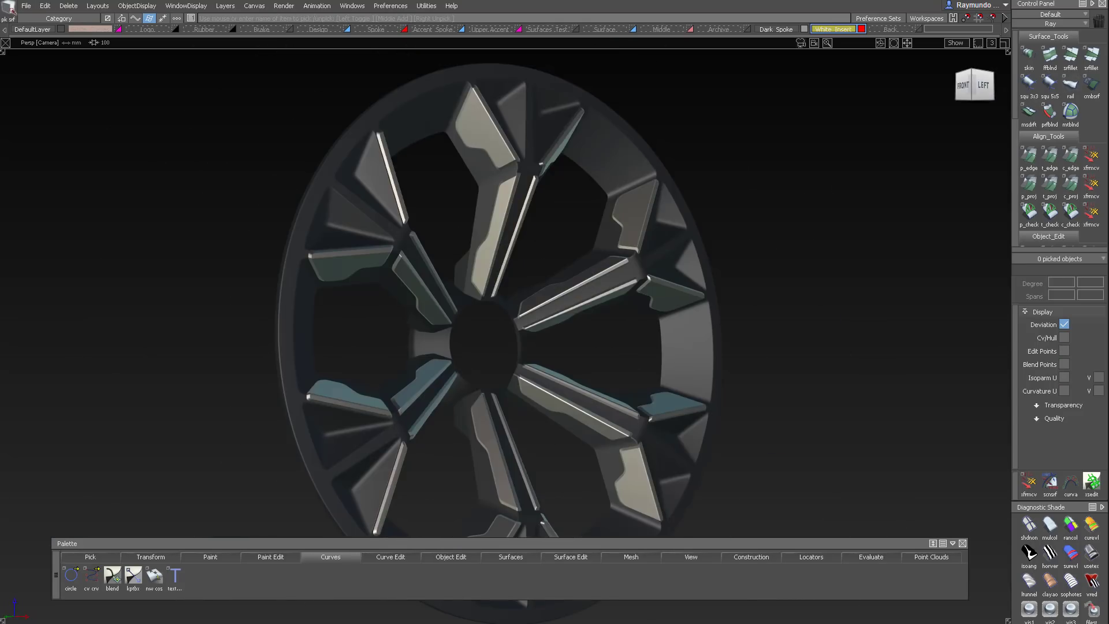
left_click_drag(530, 214, 478, 119, "alt+shift")
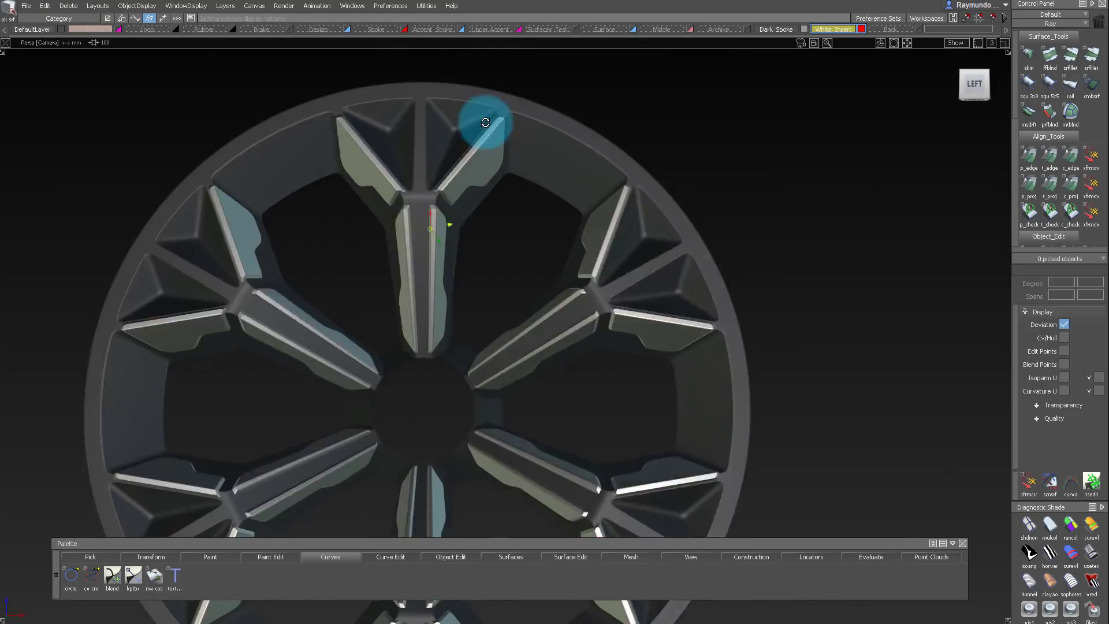
Set the White Insert layer's colour to black, turn off its symmetry and return to the left view
left_click(863, 29)
left_click_drag(539, 179, 658, 282, "alt+shift")
left_click(833, 29)
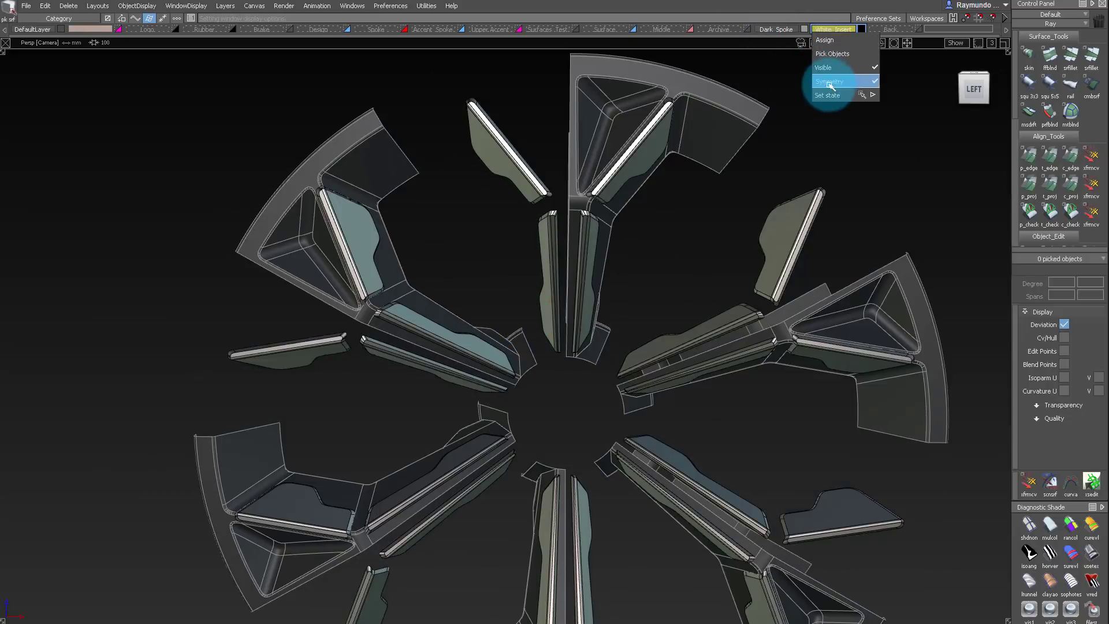
left_click(829, 82)
left_click(976, 89)
Delete the rotated spoke and insert copies around the wheel, keeping the original upper spoke section
left_click_drag(705, 216, 779, 330)
left_click_drag(773, 430, 701, 503)
left_click_drag(612, 503, 529, 549)
left_click_drag(445, 482, 385, 386)
left_click_drag(385, 300, 500, 231)
key("Delete")
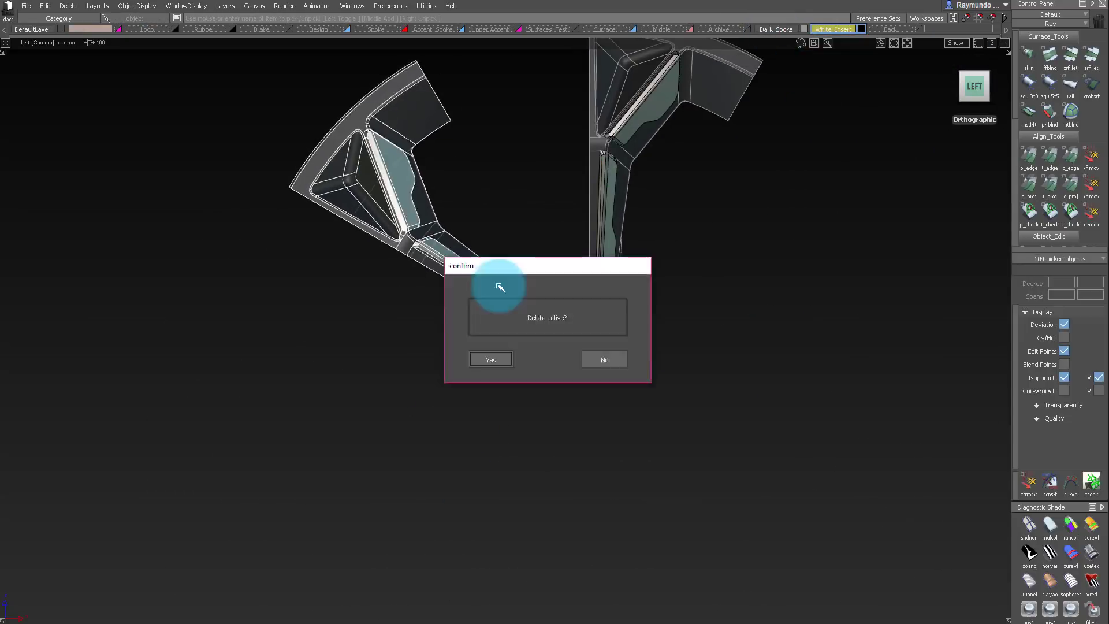
left_click(491, 359)
Hide the Dark Spoke layer and inspect the two inserts up close around the gap between them
middle_click_drag(672, 126, 639, 201, "alt+shift")
left_click_drag(639, 200, 630, 144, "alt+shift")
right_click_drag(630, 144, 566, 127, "alt+shift")
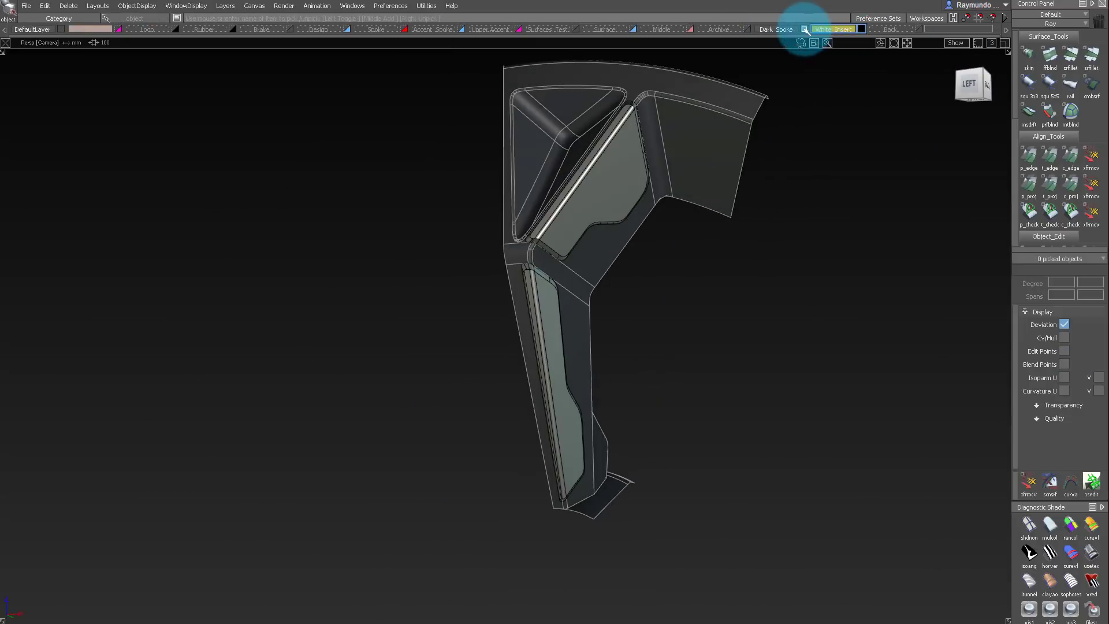
right_click_drag(607, 196, 554, 242, "alt+shift")
mouse_move(554, 243)
left_mouse_down("alt+shift")
mouse_move(507, 279)
mouse_move(555, 231)
left_mouse_up("alt+shift")
middle_click_drag(574, 185, 570, 253, "alt+shift")
key("ctrl+1")
left_click_drag(569, 252, 619, 240, "alt+shift")
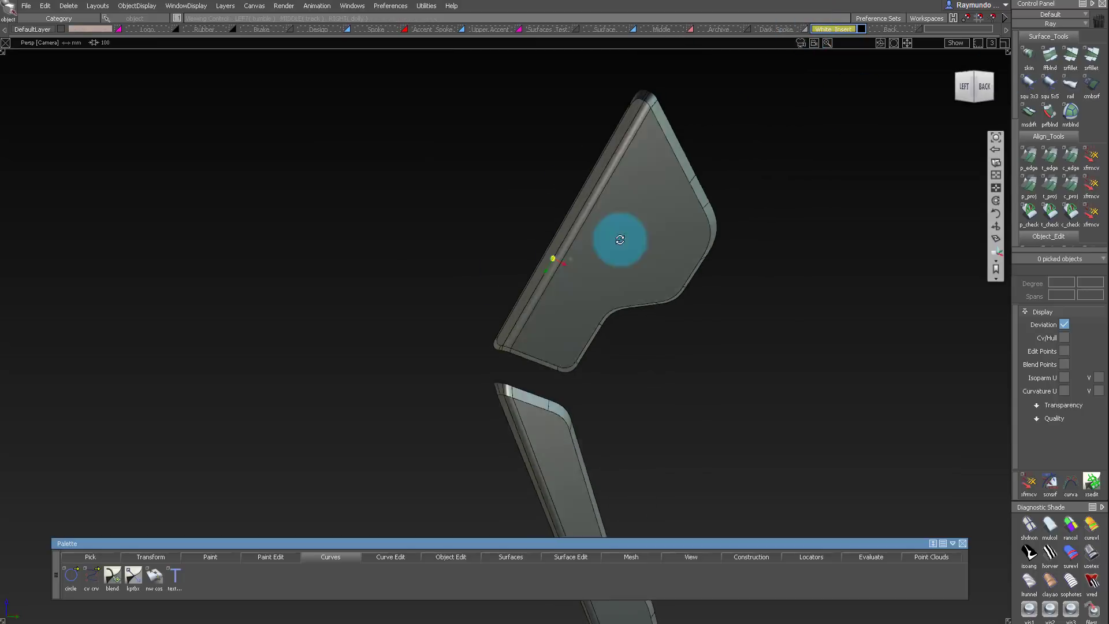
right_click_drag(618, 240, 549, 271, "alt+shift")
left_click_drag(588, 277, 587, 312, "ctrl+shift")
left_click(587, 315)
left_click_drag(586, 340, 584, 352, "alt+shift")
left_click(530, 606)
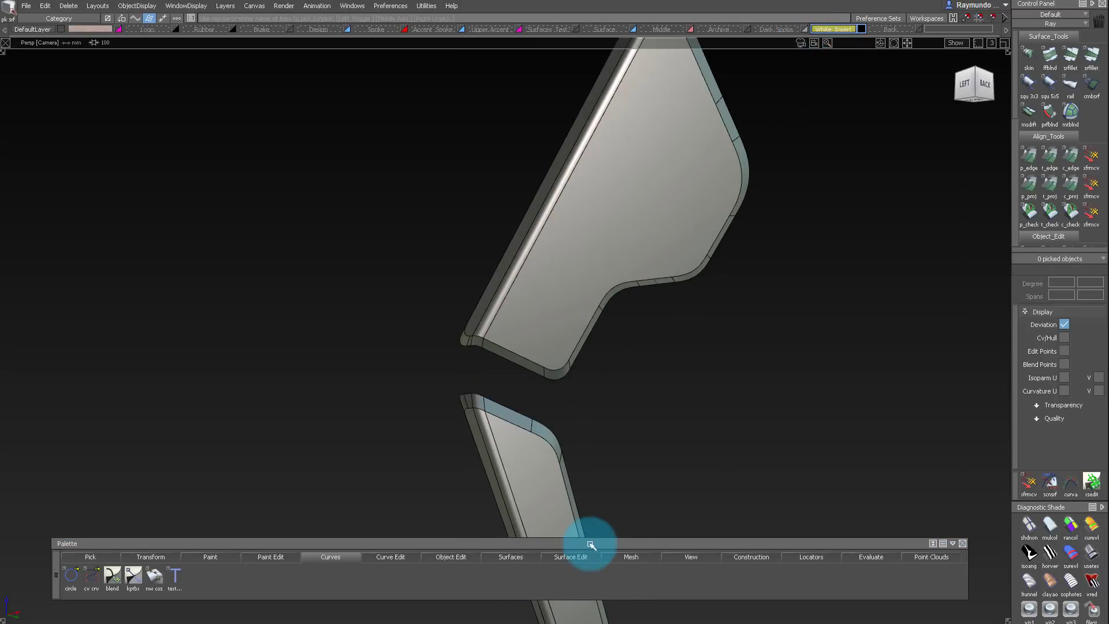
Try to place a construction plane of creation type Geom on the upper insert's face
left_click(745, 557)
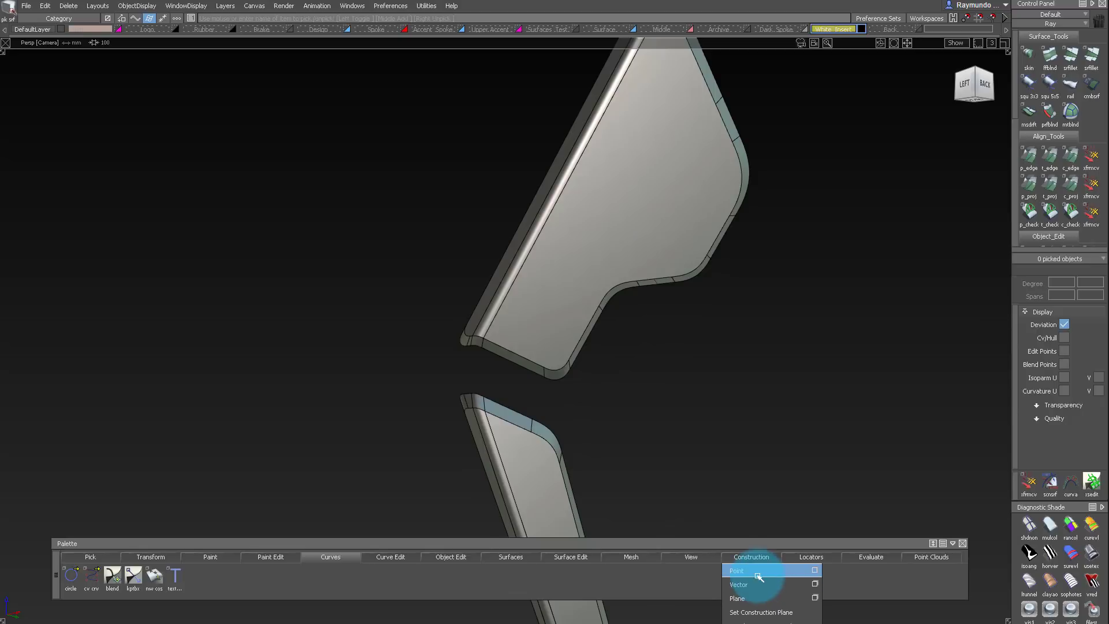
left_click(815, 598)
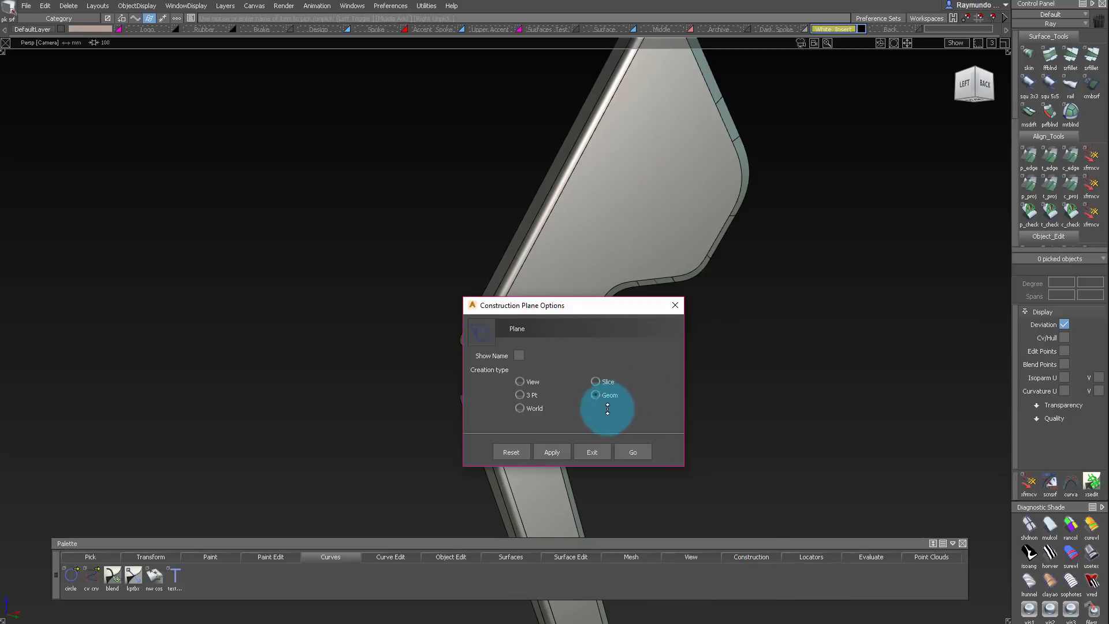
left_click(633, 452)
left_click(681, 218)
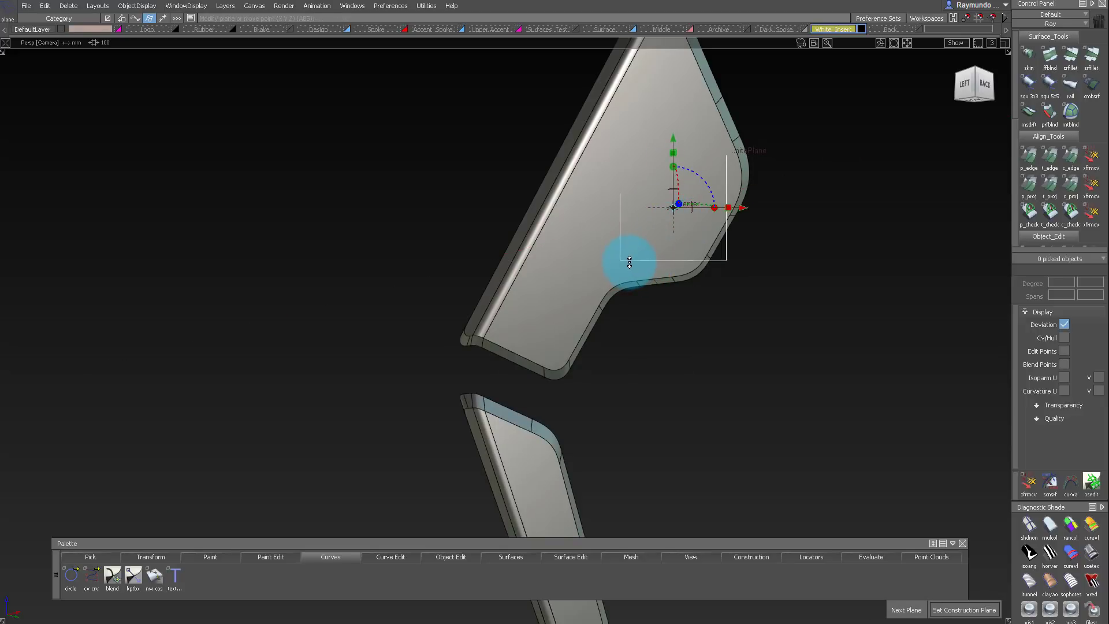
left_click_drag(630, 262, 674, 261, "ctrl+shift")
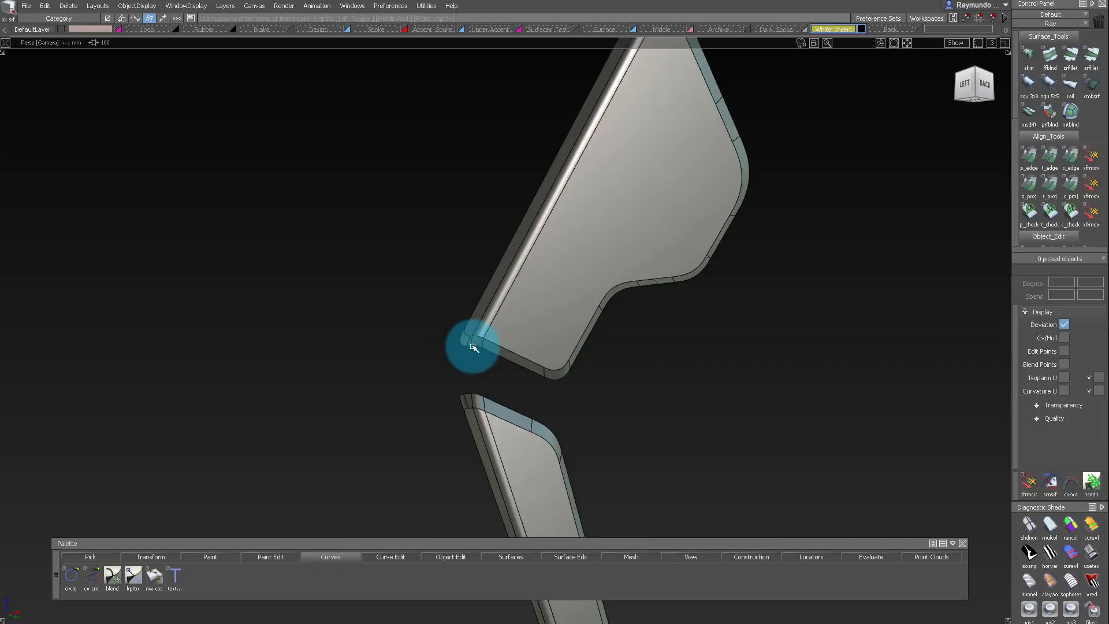
Raise the patch precision of the upper and lower inserts' main faces to show more interior lines, then clear the selection
left_click(647, 197)
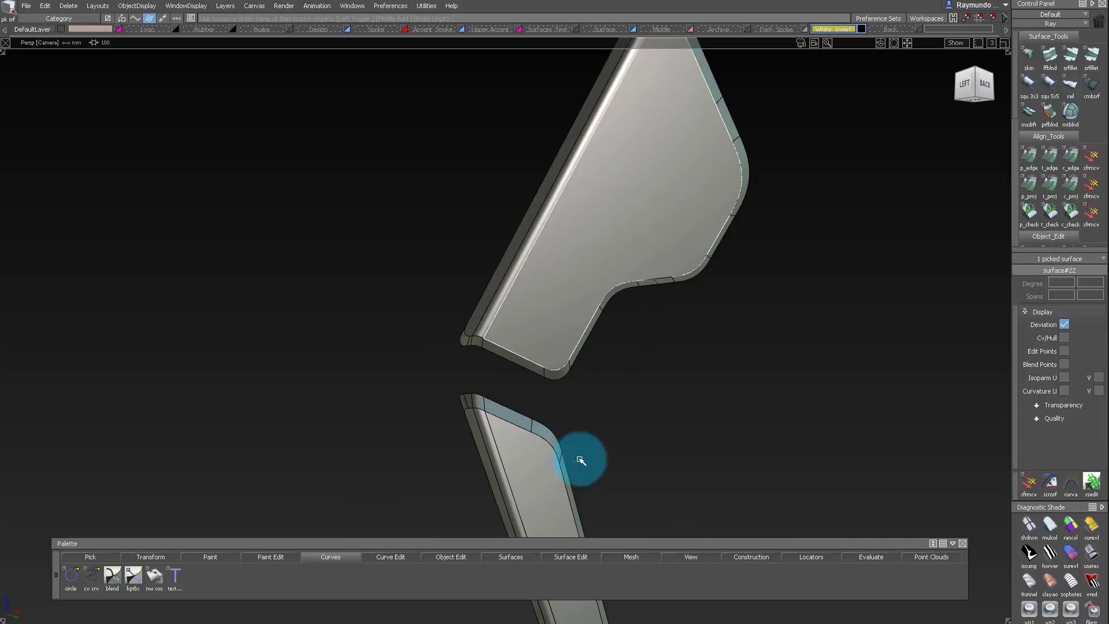
middle_click_drag(616, 300, 627, 219, "alt+shift")
right_click_drag(627, 218, 568, 262, "alt+shift")
left_click(553, 300)
right_click(450, 560)
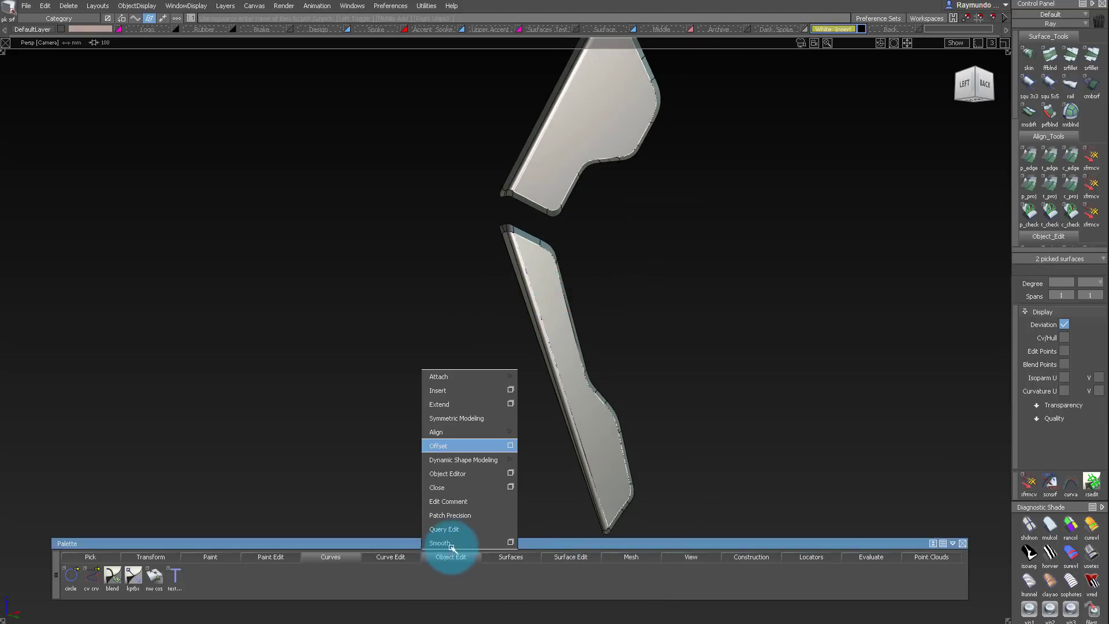
left_click(464, 516)
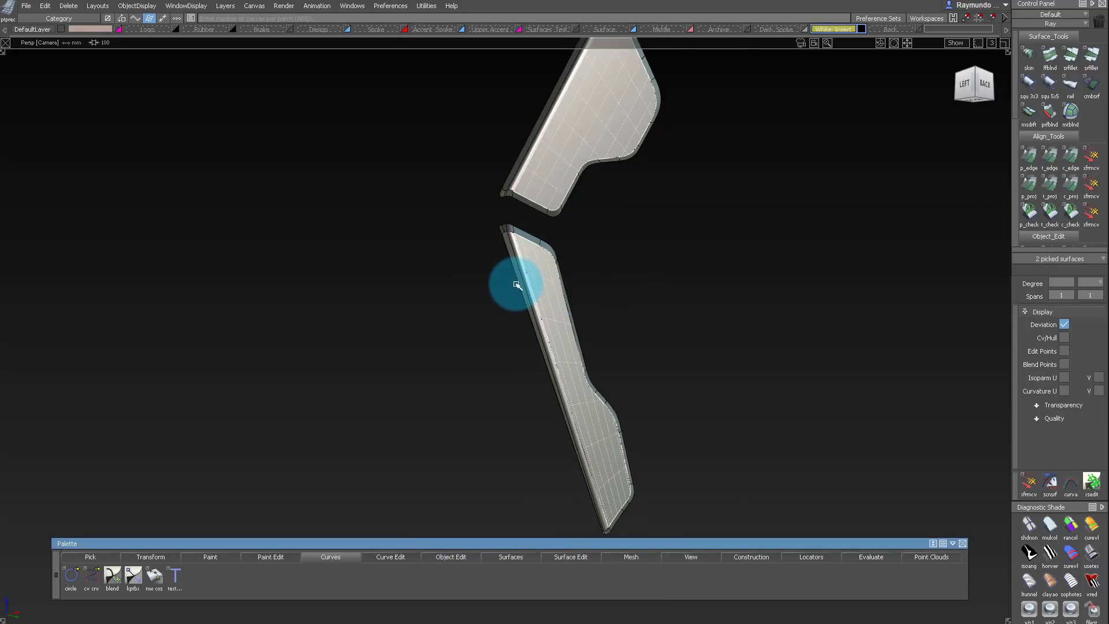
middle_click_drag(657, 105, 639, 141, "alt+shift")
right_click_drag(639, 141, 621, 260, "alt+shift")
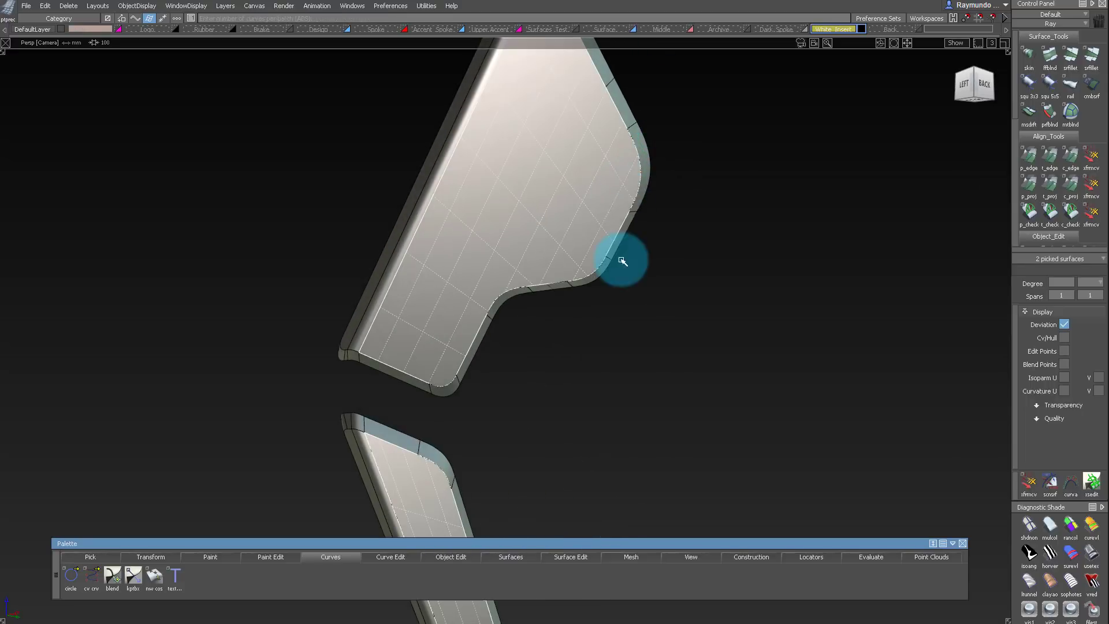
left_click_drag(622, 259, 611, 143, "ctrl+shift")
Turn off shading and set the White Insert layer's colour to green
mouse_move(611, 143)
left_mouse_down("alt+shift")
mouse_move(614, 178)
mouse_move(626, 178)
left_mouse_up("alt+shift")
key("alt+s")
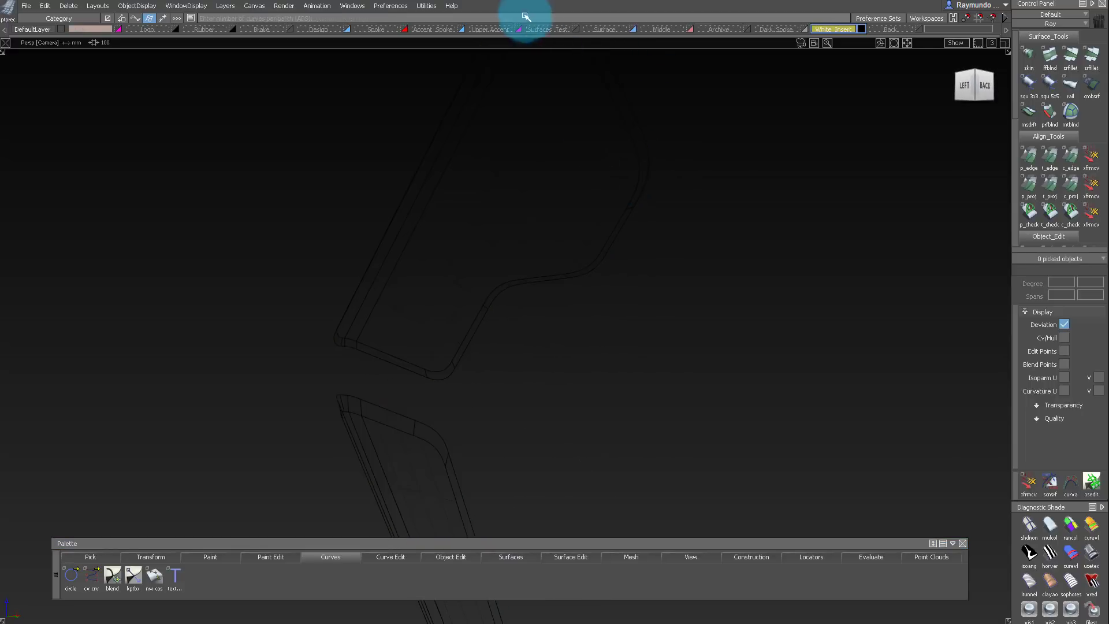
left_click(863, 28)
left_click(911, 25)
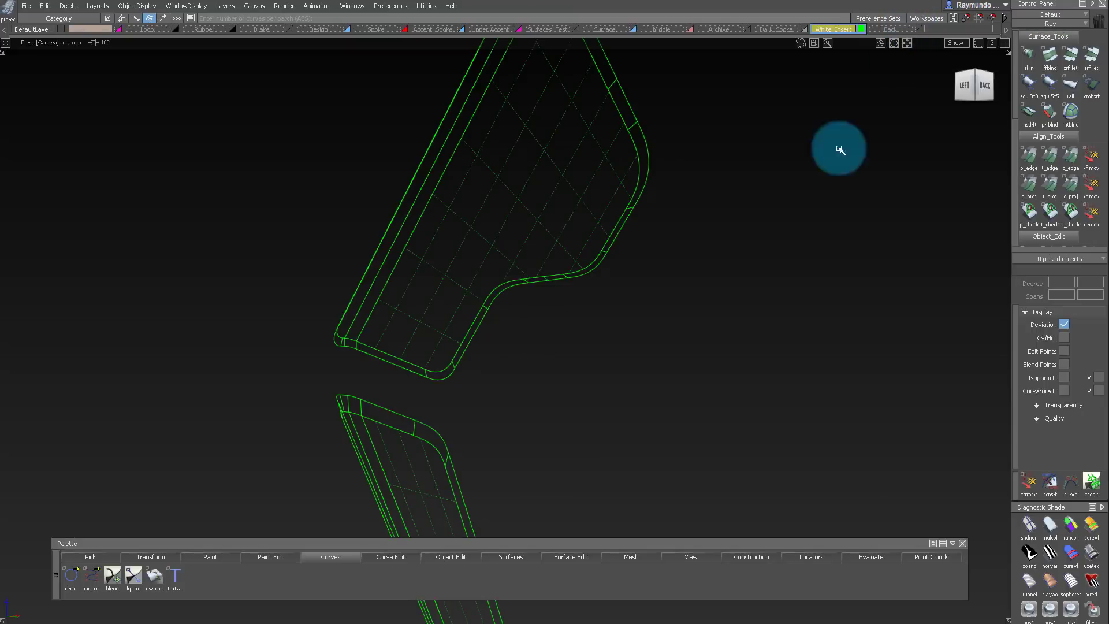
right_click_drag(837, 153, 741, 606, "alt+shift")
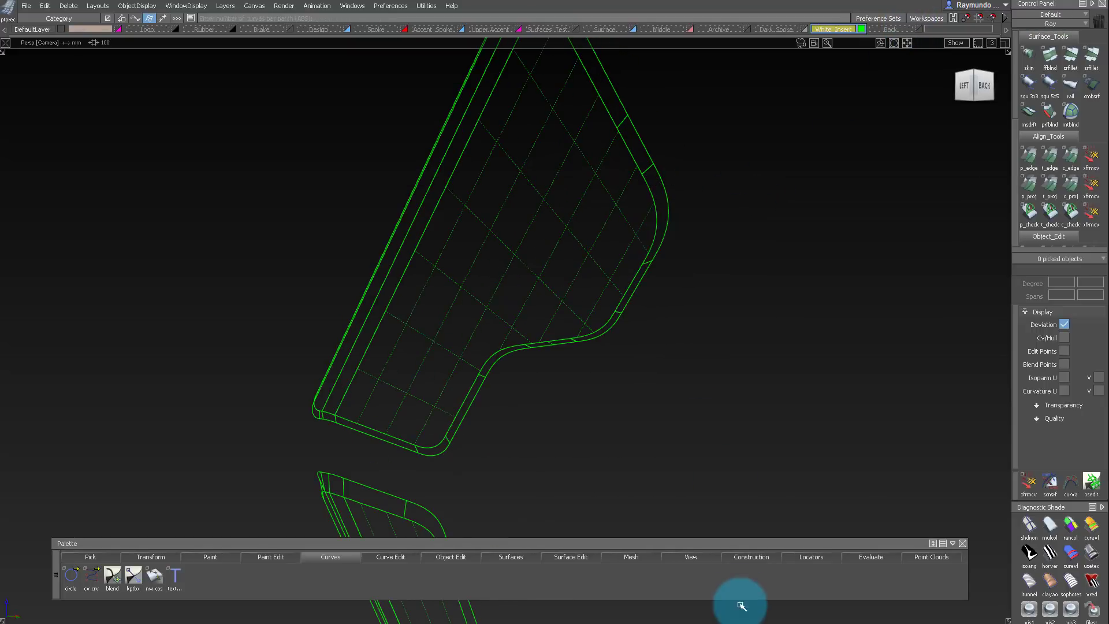
Place a construction plane of creation type Geom on the upper insert's face, near its outer corner
left_click_drag(747, 556, 770, 600)
left_click(805, 594)
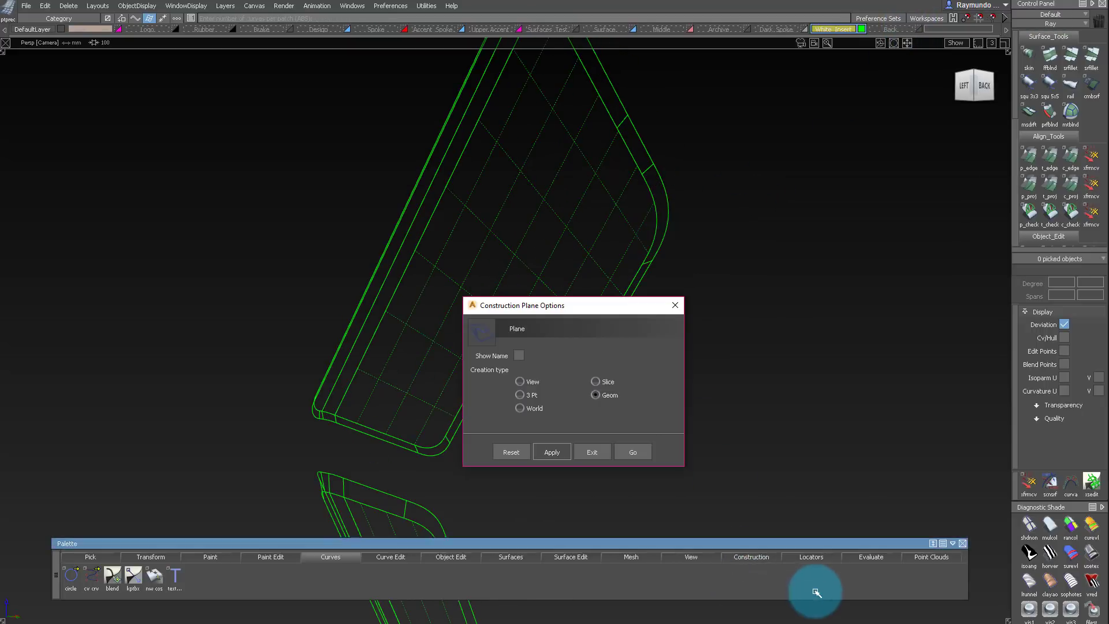
left_click(596, 388)
left_click(635, 451)
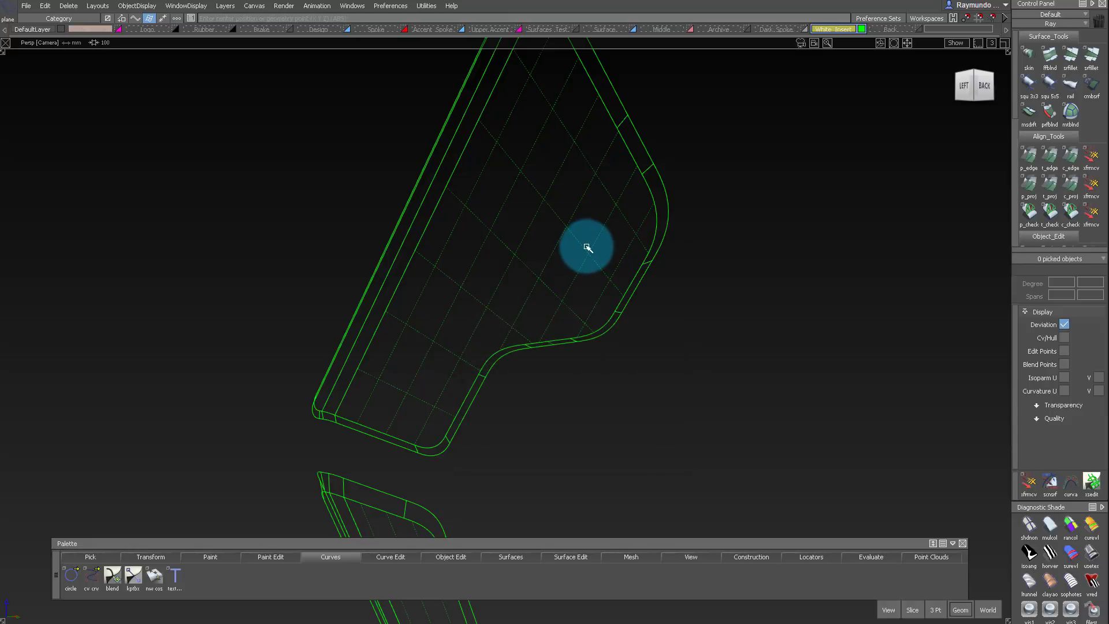
left_click_drag(585, 268, 664, 258)
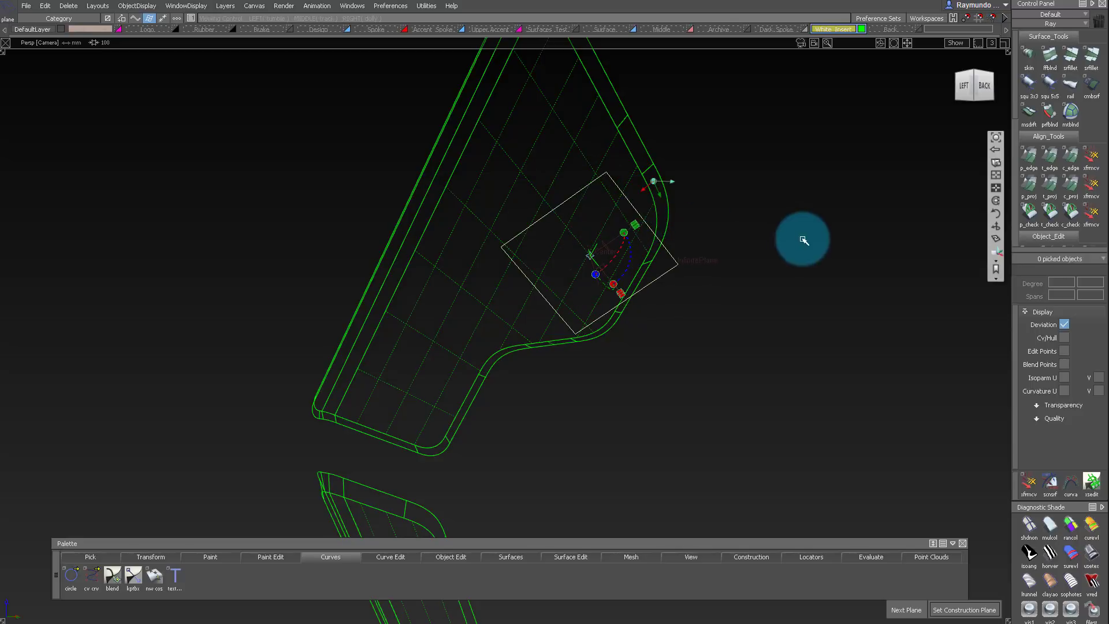
Adjust the plane's placement and rotation on the upper insert's face and set it as the construction plane
left_click_drag(805, 240, 651, 232, "alt+shift")
right_click_drag(651, 233, 593, 296, "alt+shift")
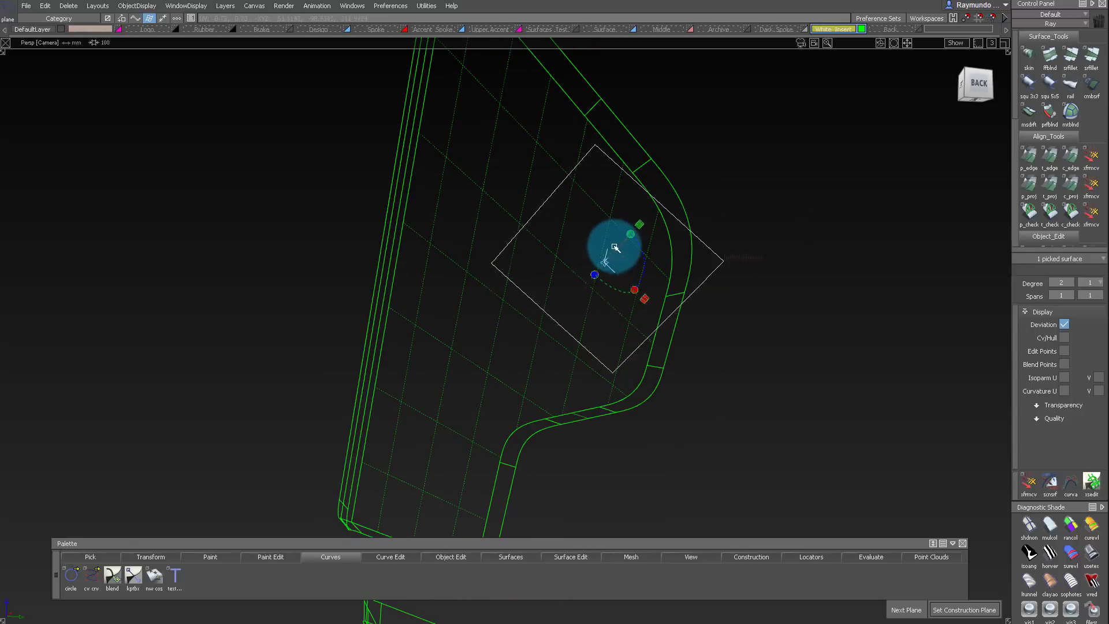
left_click_drag(609, 256, 730, 275)
middle_click_drag(730, 275, 757, 275, "alt+shift")
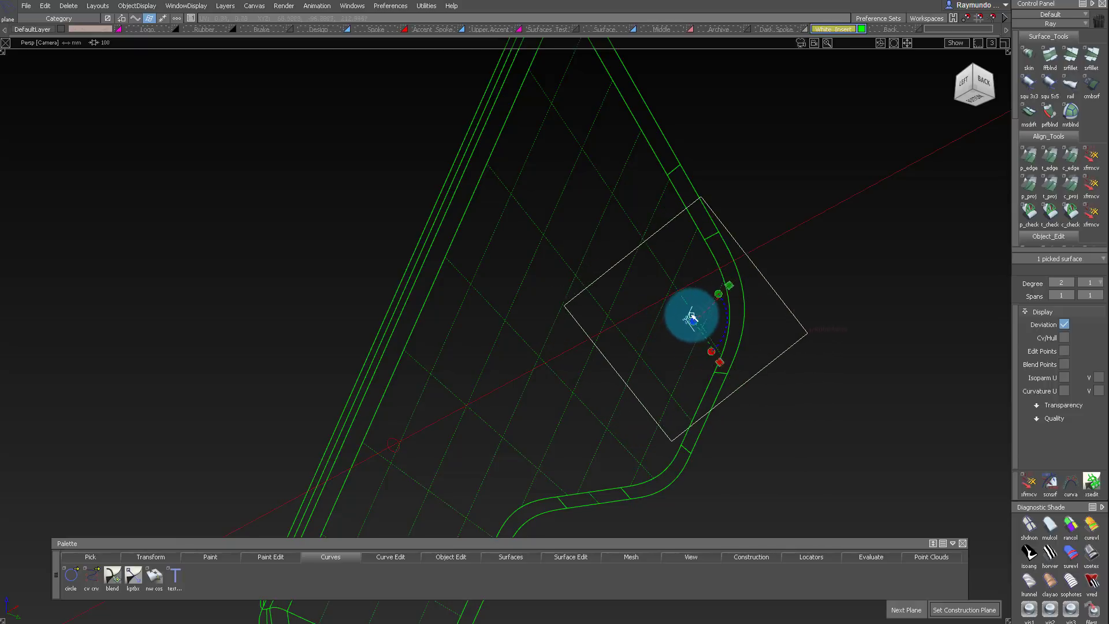
left_click_drag(691, 314, 790, 359, "alt+shift")
middle_click_drag(790, 358, 803, 371, "alt+shift")
right_click_drag(768, 336, 785, 336, "alt+shift")
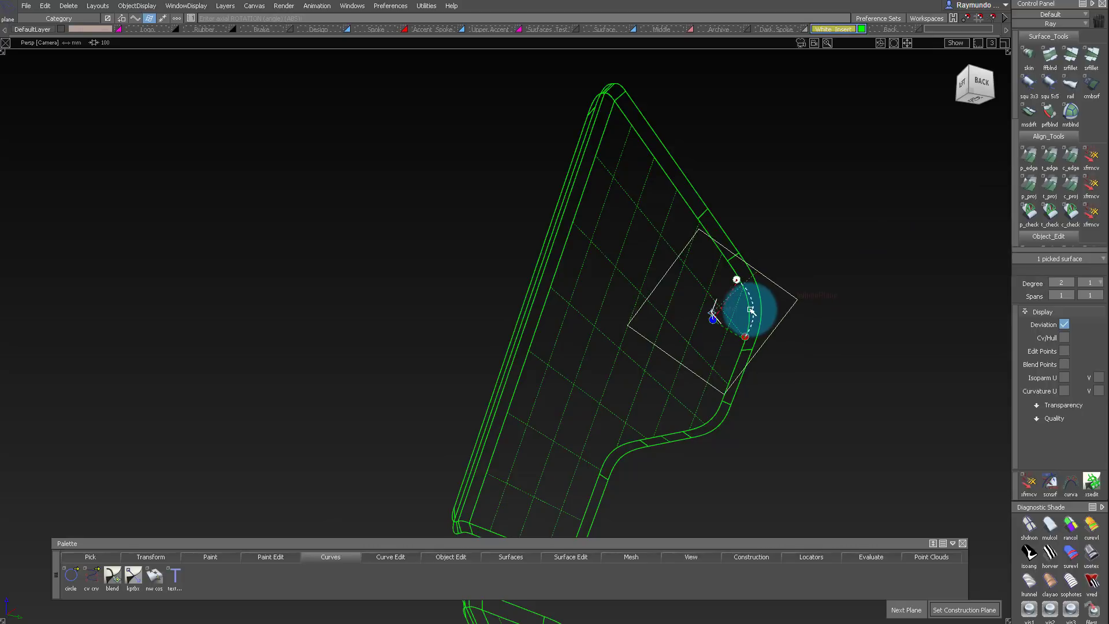
left_click_drag(752, 313, 674, 303, "alt+shift")
left_click(974, 615)
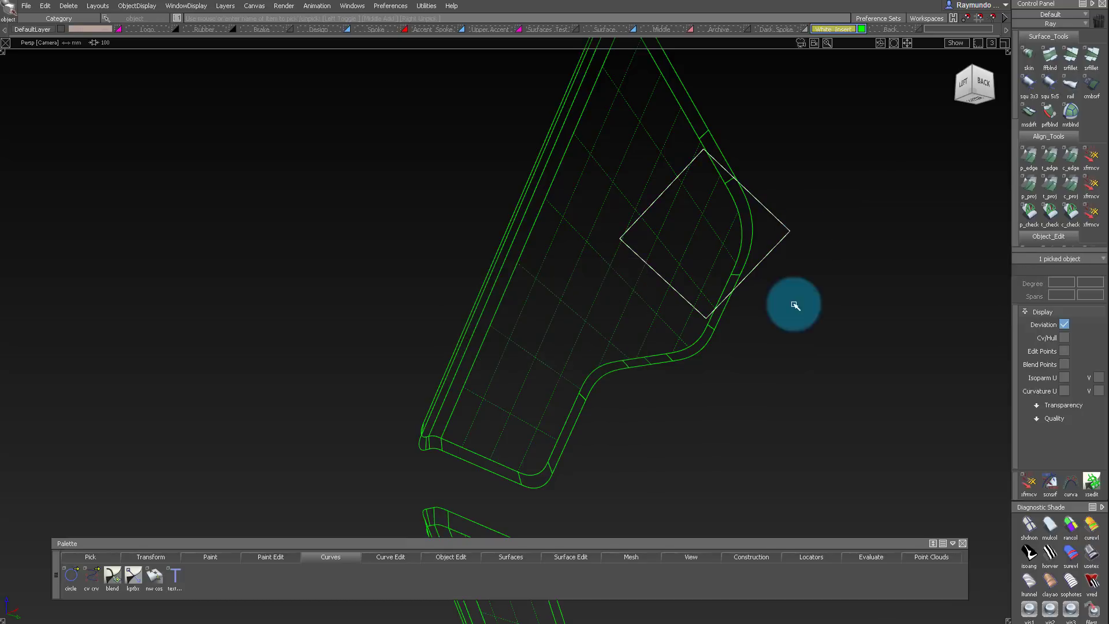
Clear the selection and create a new layer named Planes
left_click_drag(794, 303, 836, 145, "ctrl+shift")
left_click_drag(819, 195, 817, 168, "alt+shift")
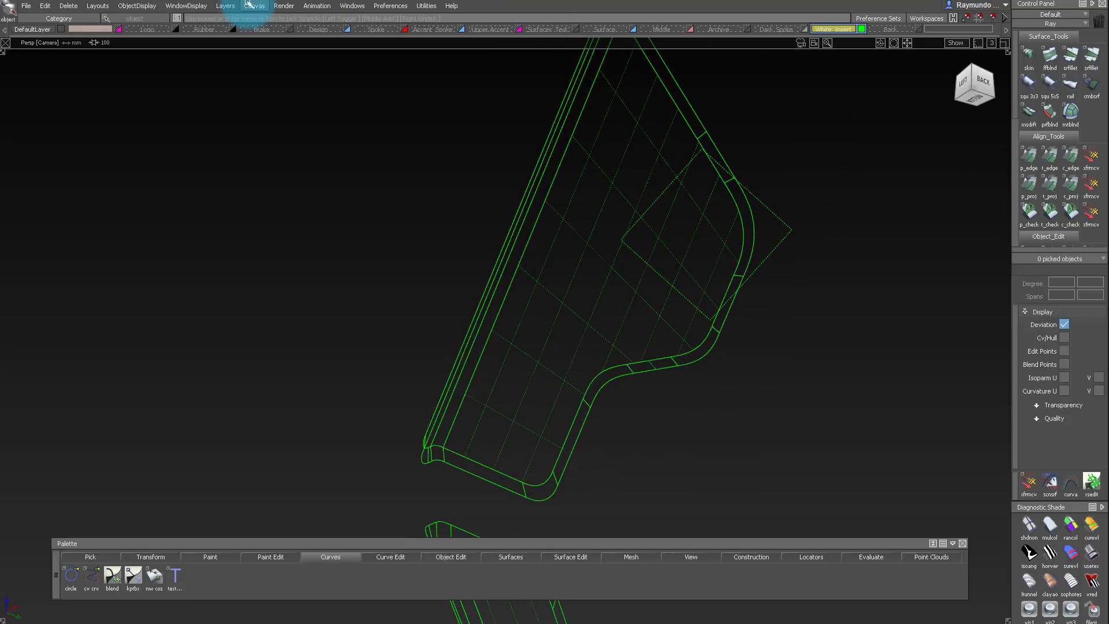
left_click(226, 6)
left_click(248, 101)
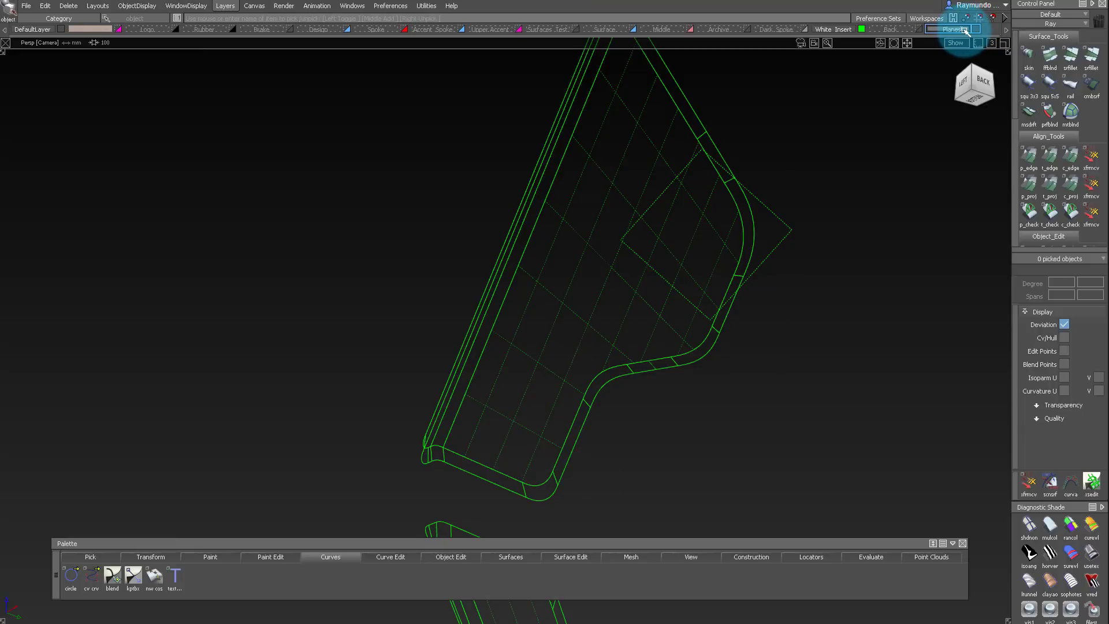
Activate the plane on the upper insert as the construction plane and switch to its orthographic top view
left_click_drag(744, 137, 634, 163, "alt+shift")
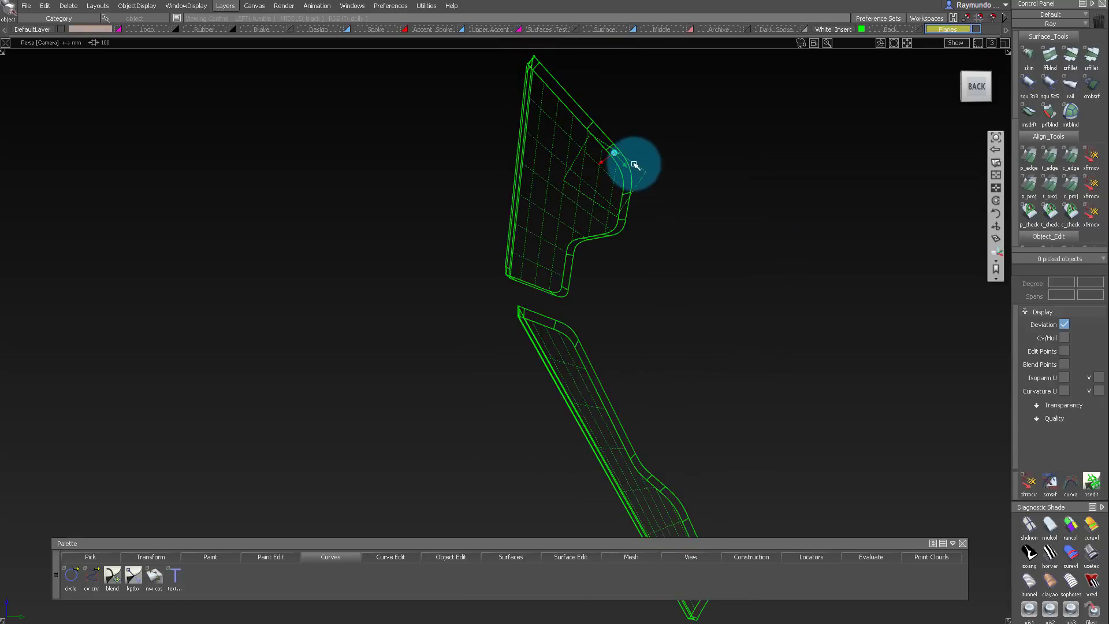
right_click_drag(646, 168, 706, 147, "alt+shift")
left_click(652, 166)
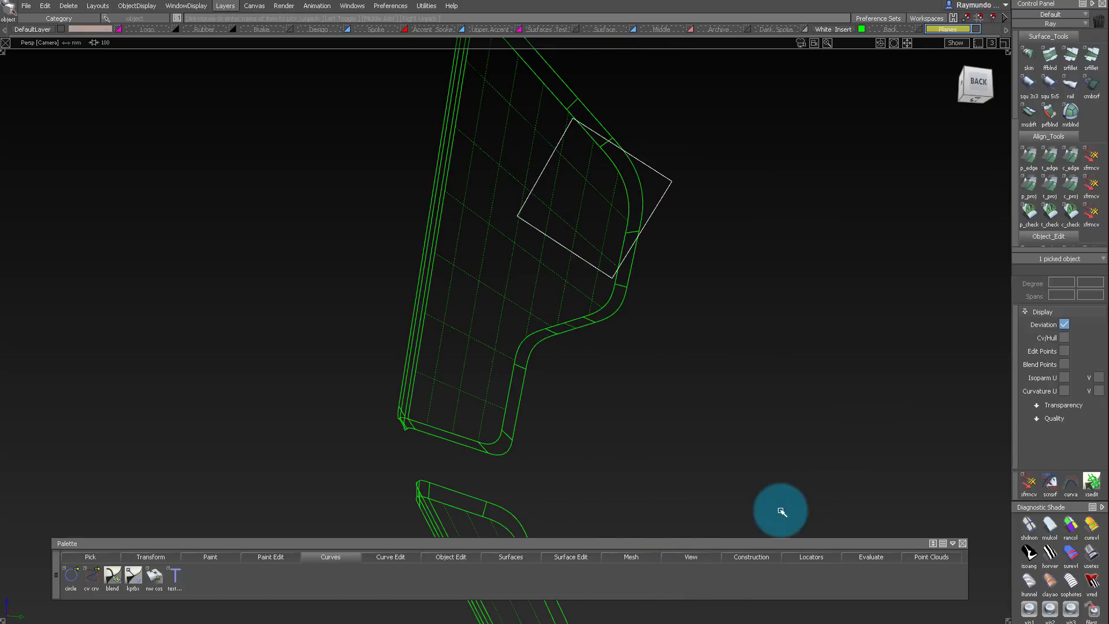
left_click(751, 557)
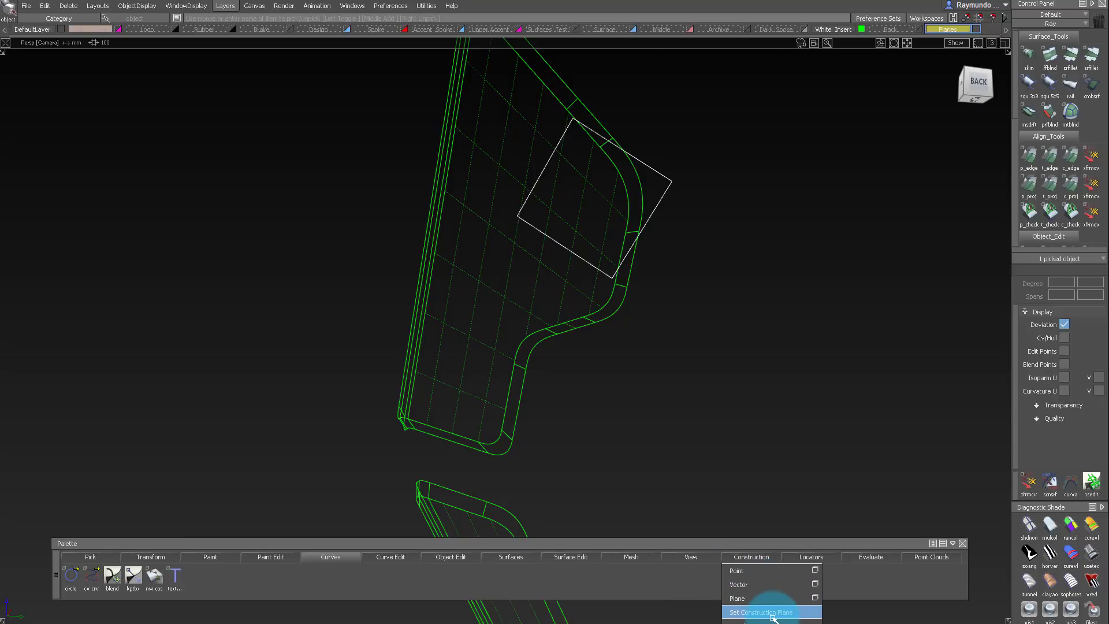
left_click(773, 613)
right_click_drag(583, 289, 591, 276, "alt+shift")
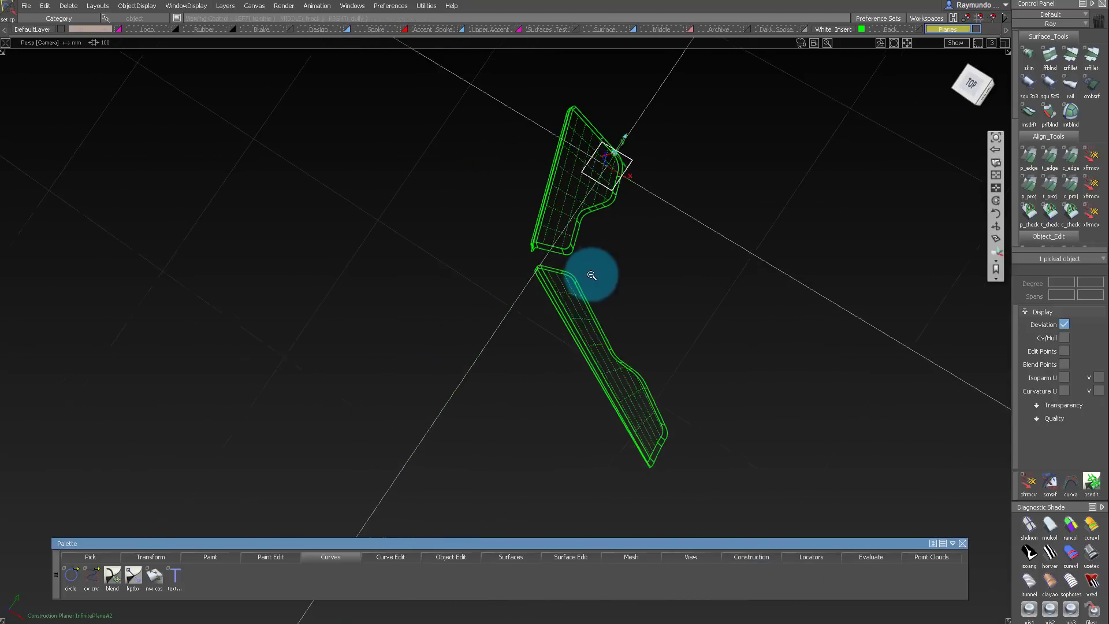
left_click_drag(591, 275, 439, 393, "alt+shift")
left_click(969, 84)
mouse_move(441, 359)
right_mouse_down("alt+shift")
mouse_move(533, 354)
mouse_move(626, 324)
right_mouse_up("alt+shift")
mouse_move(656, 257)
middle_mouse_down("alt+shift")
mouse_move(683, 216)
mouse_move(663, 203)
middle_mouse_up("alt+shift")
Lower the patch precision of the upper insert's main face until its interior lines are no longer drawn
left_click(509, 556)
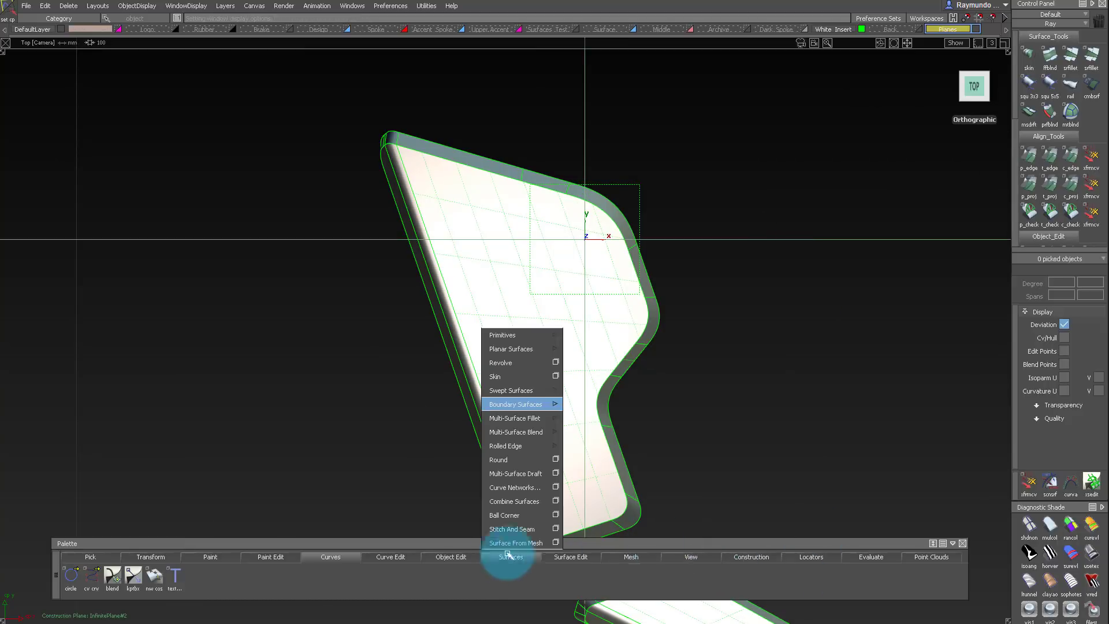
left_click_drag(451, 556, 468, 516)
left_click(522, 278)
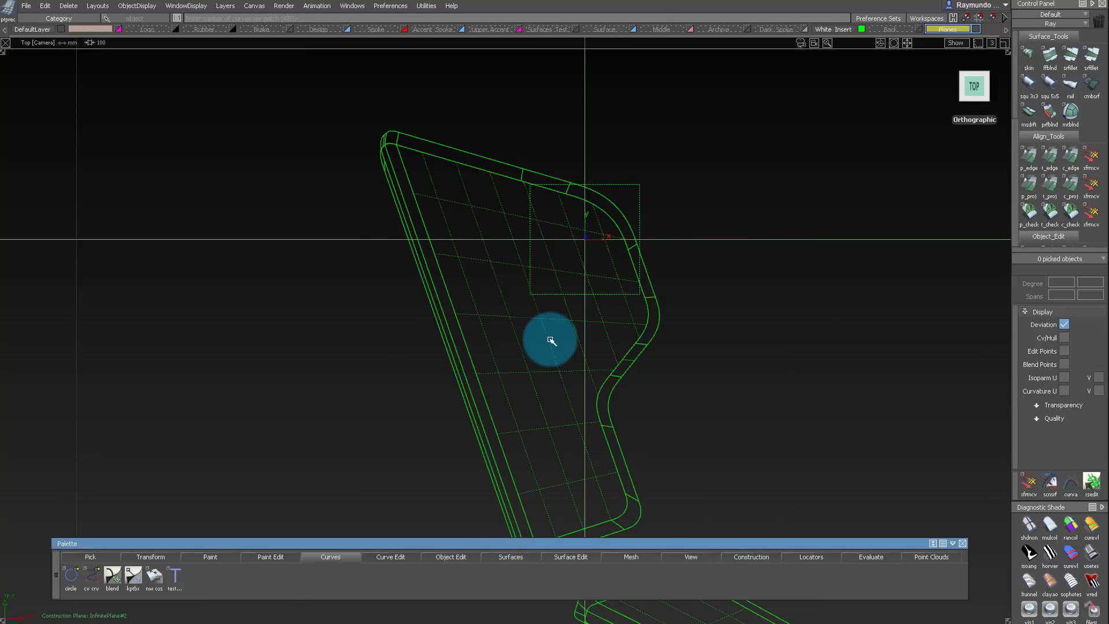
left_click_drag(550, 340, 433, 371)
left_click(570, 228)
right_click_drag(575, 222, 662, 294, "alt+shift")
middle_click_drag(662, 293, 674, 236, "alt+shift")
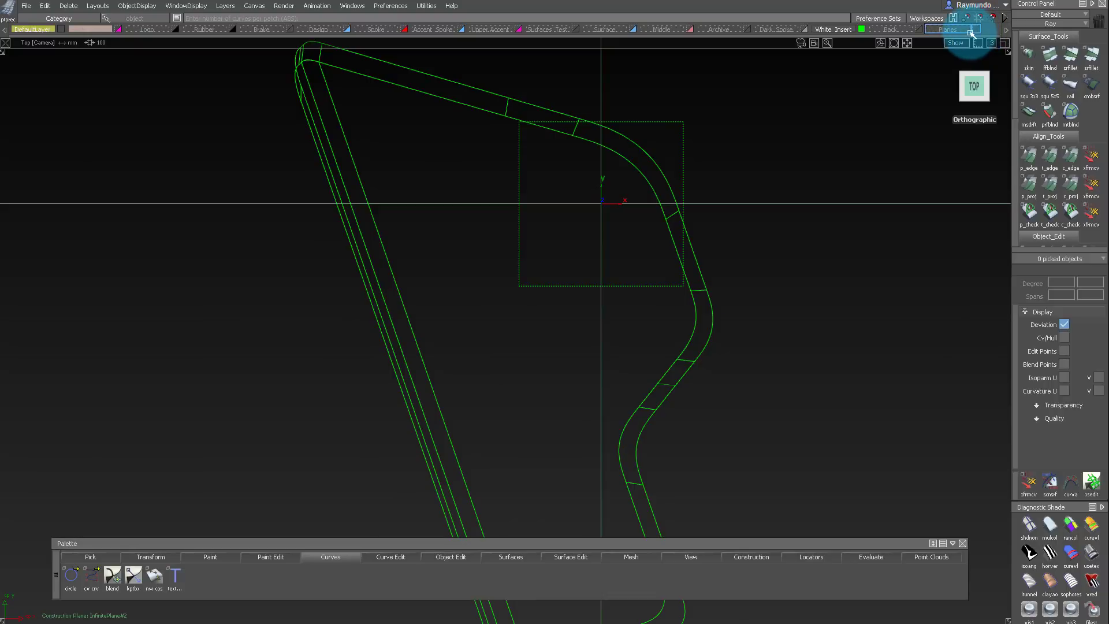
Select only the plane on the upper insert and assign it to the Planes layer
left_click_drag(658, 280, 594, 362, "ctrl+shift")
middle_click_drag(654, 274, 744, 156, "ctrl+shift")
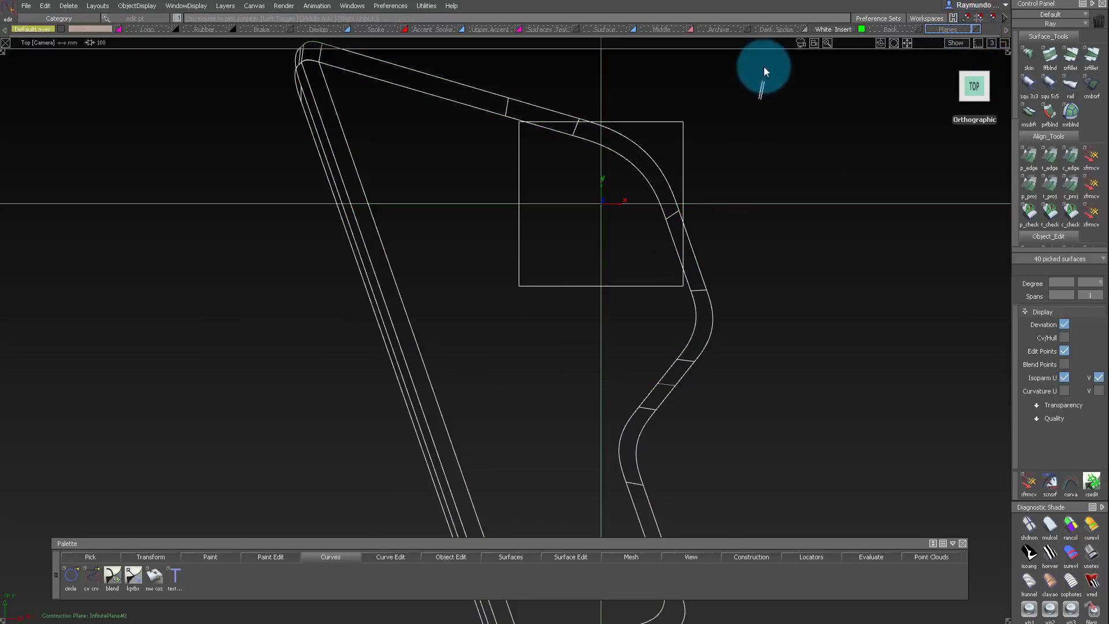
left_click_drag(763, 67, 757, 101, "ctrl+shift")
mouse_move(751, 96)
left_mouse_down("ctrl+shift")
mouse_move(713, 139)
mouse_move(696, 128)
left_mouse_up("ctrl+shift")
left_click(948, 29)
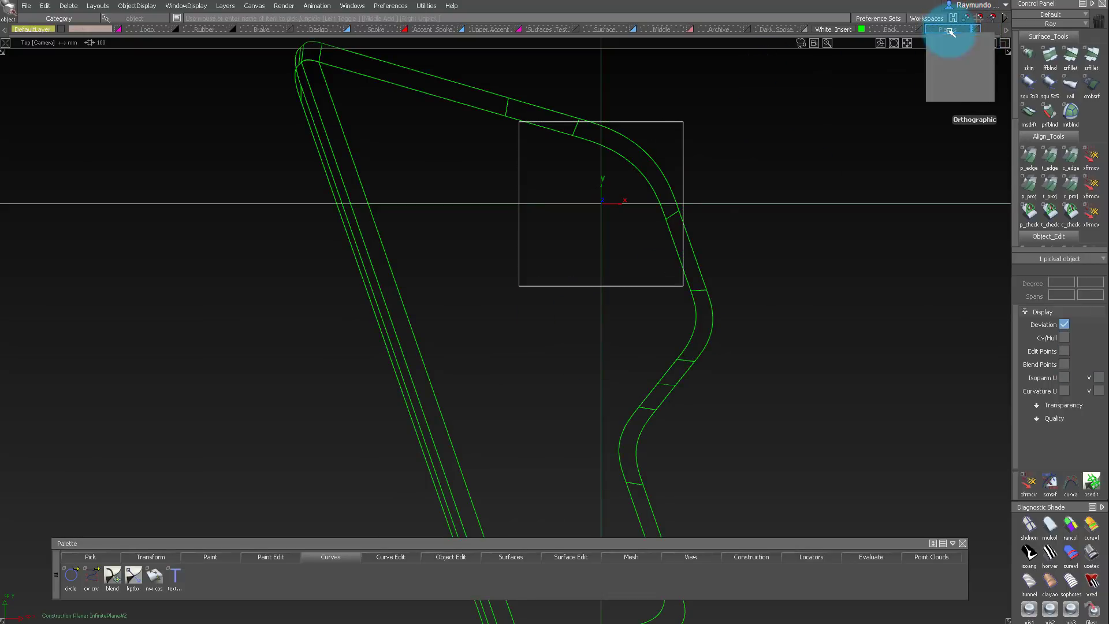
left_click(949, 42)
Create a degree 5, 12-span circle at the construction plane's origin and scale it to 20
right_click_drag(760, 225, 719, 359, "alt+shift")
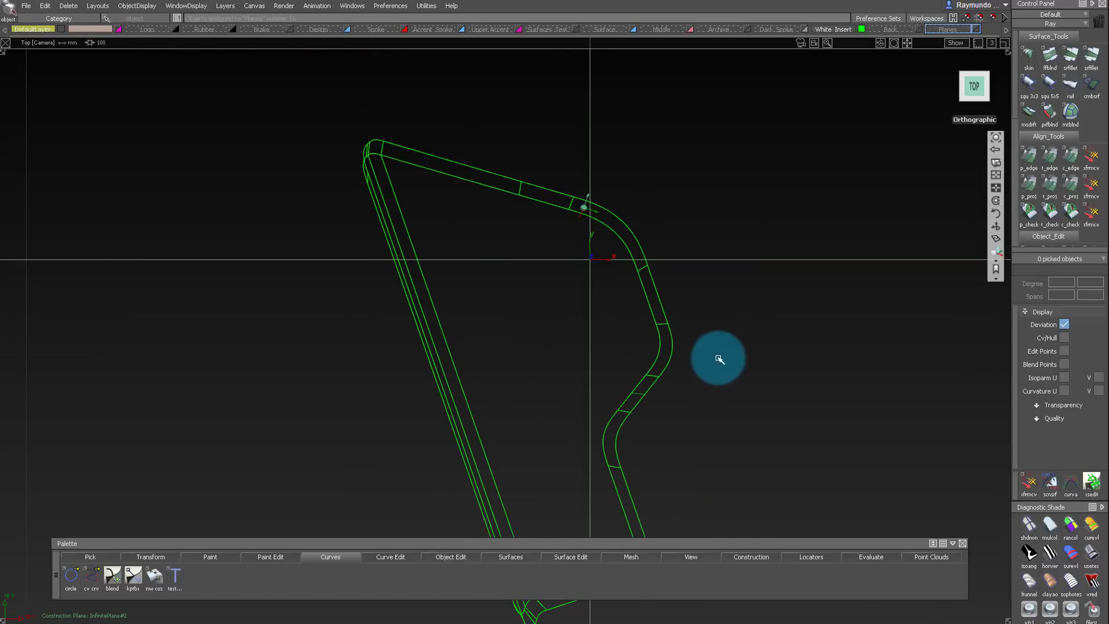
right_click(323, 557)
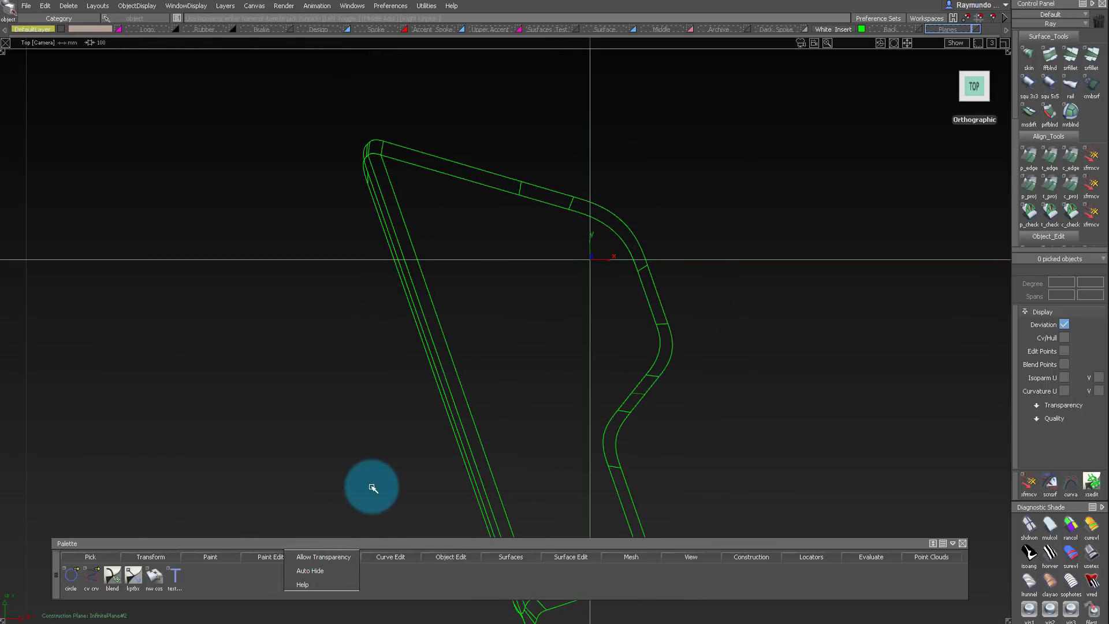
left_click(321, 557)
left_click(323, 557)
mouse_move(354, 570)
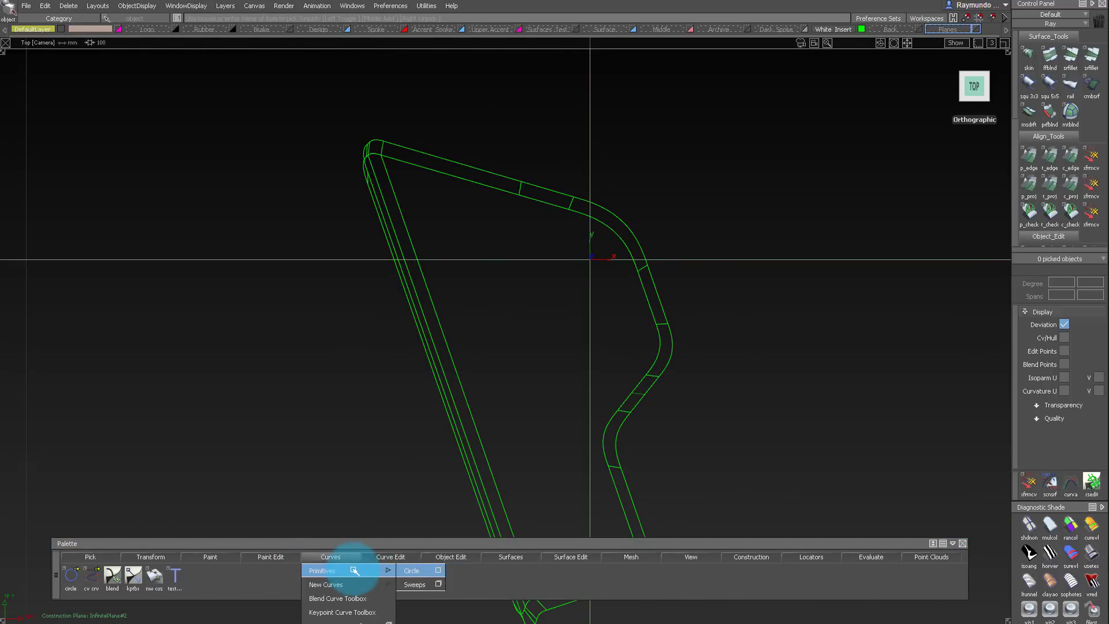
left_click(411, 570)
left_click(589, 260)
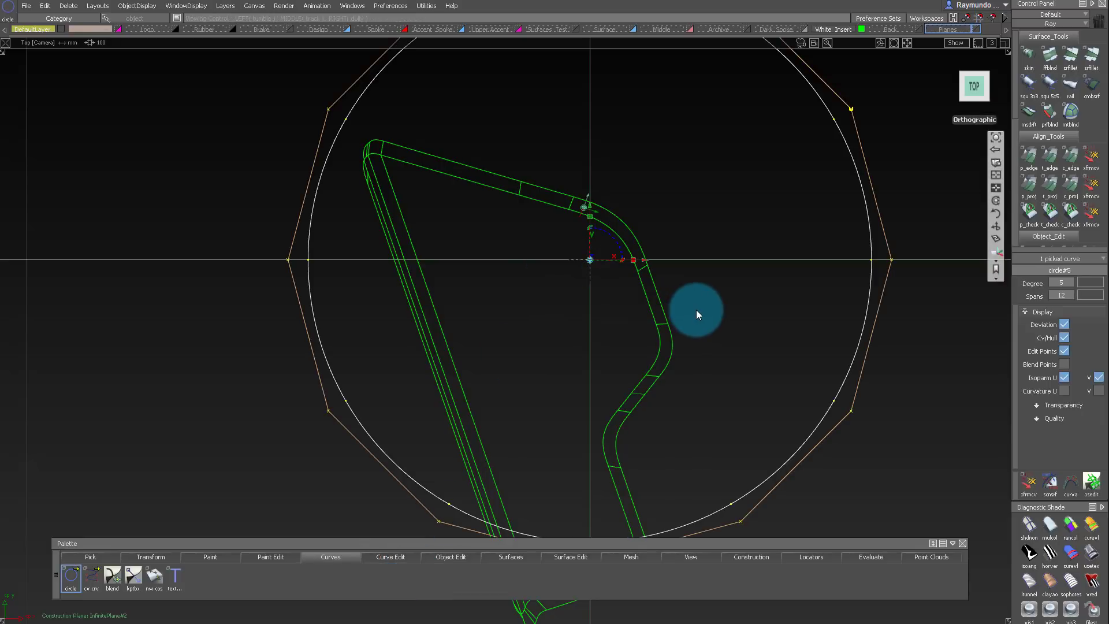
middle_click_drag(703, 306, 732, 305, "ctrl+shift")
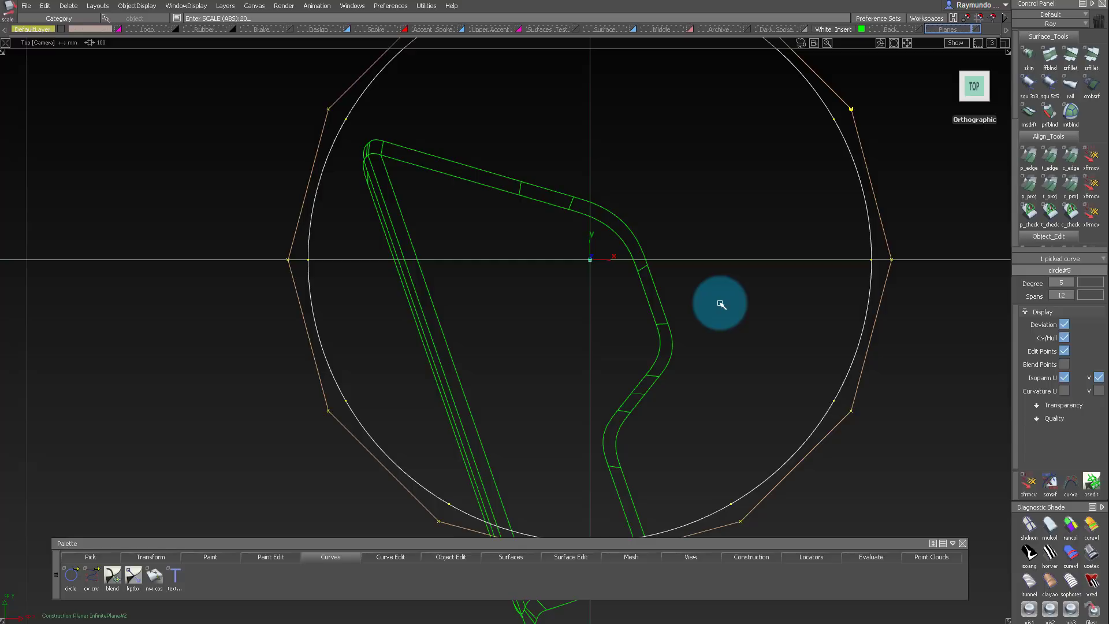
key("Return")
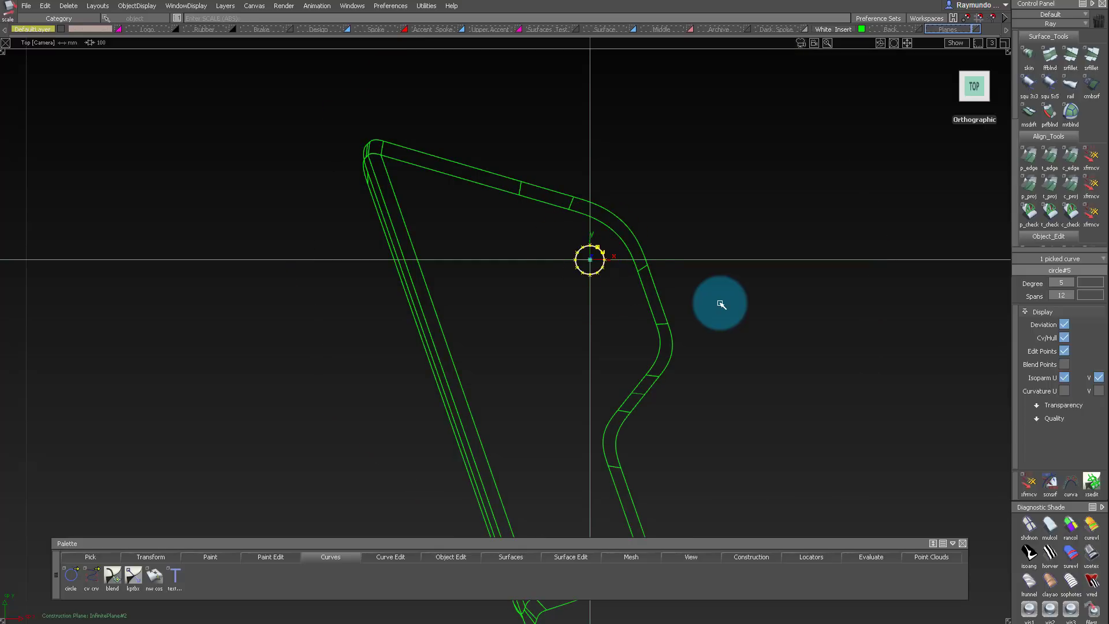
Clear the circle's selection and hide the construction plane grid
right_click_drag(723, 302, 680, 316, "alt+shift")
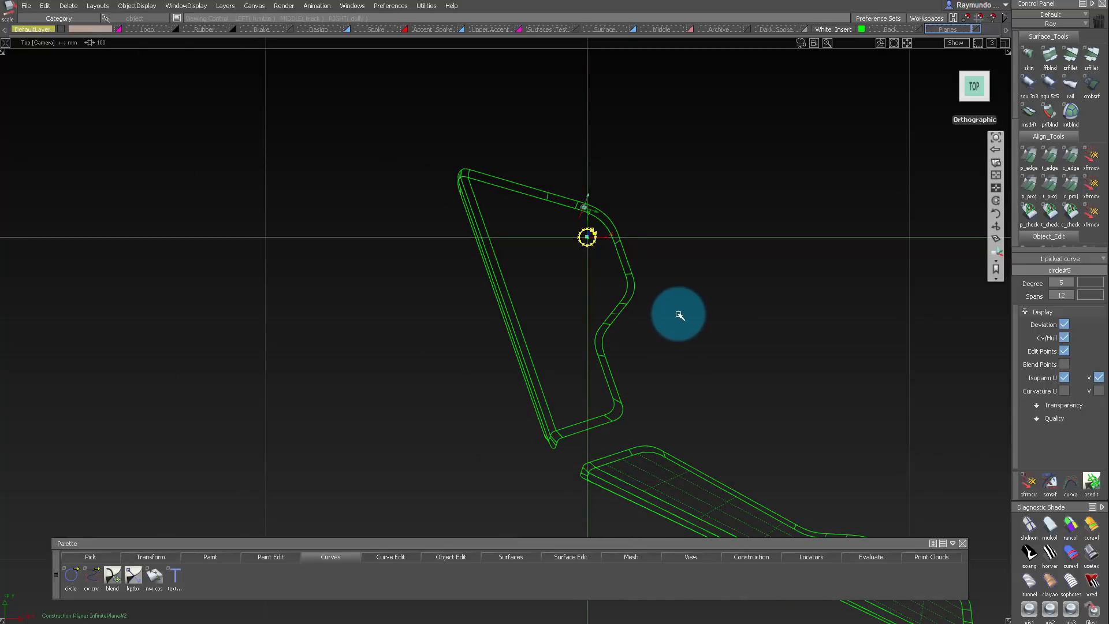
right_click_drag(683, 314, 729, 310, "alt+shift")
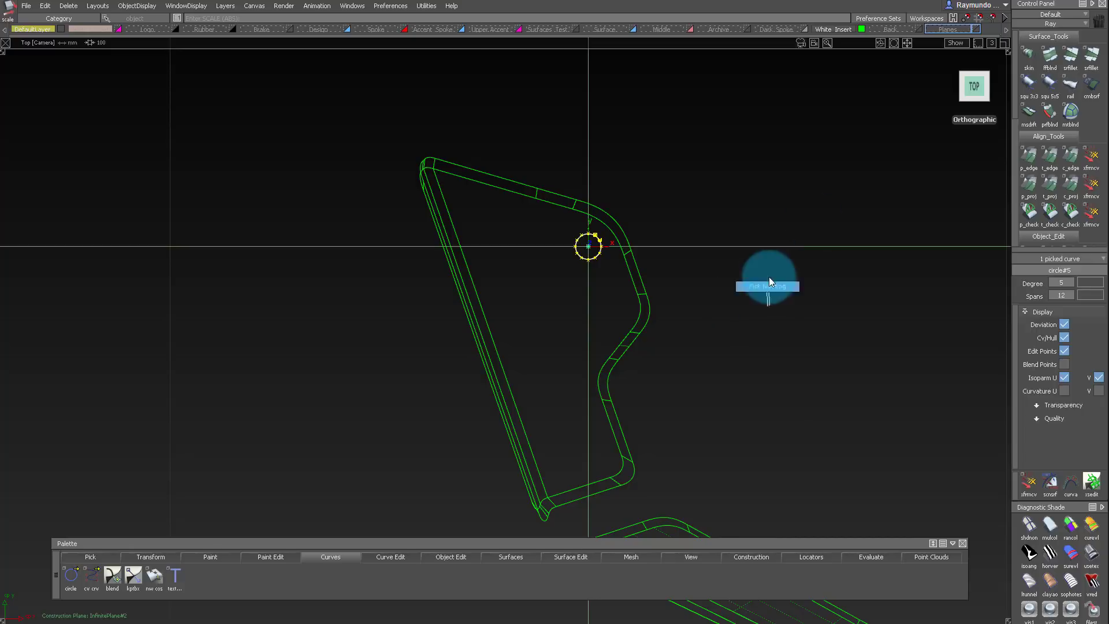
key("alt+g")
scroll(651, 211, "down", 3)
scroll(651, 211, "up", 6)
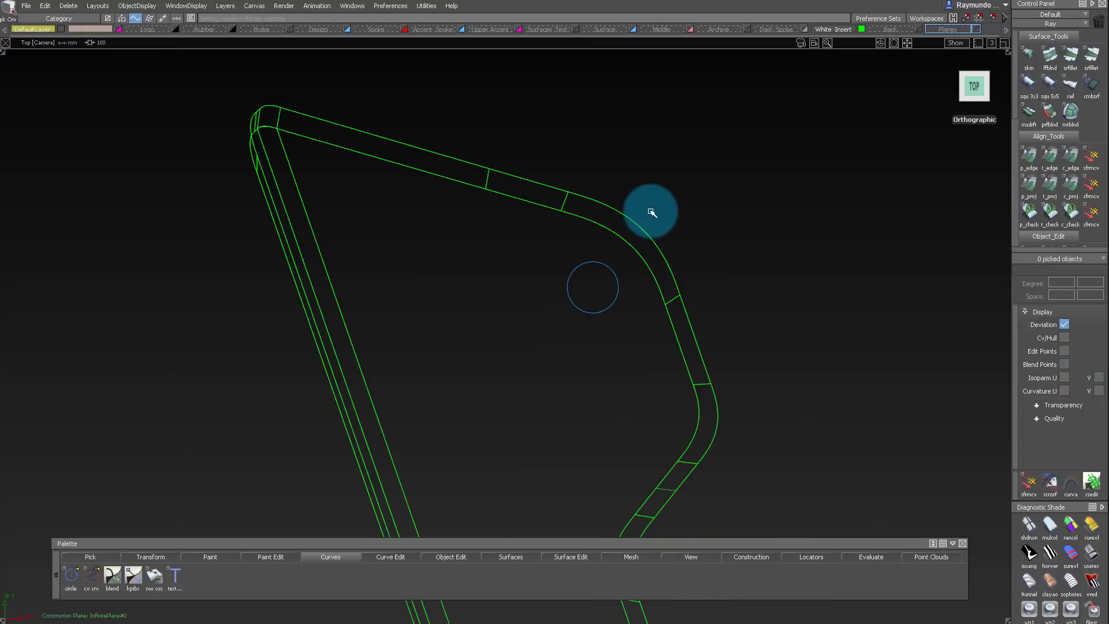
Enlarge the circle slightly around its centre inside the upper insert's rounded outer corner
left_click(620, 289)
middle_click_drag(620, 289, 632, 314, "ctrl+shift")
left_click_drag(631, 314, 822, 242)
key("ctrl+z")
key("ctrl+z")
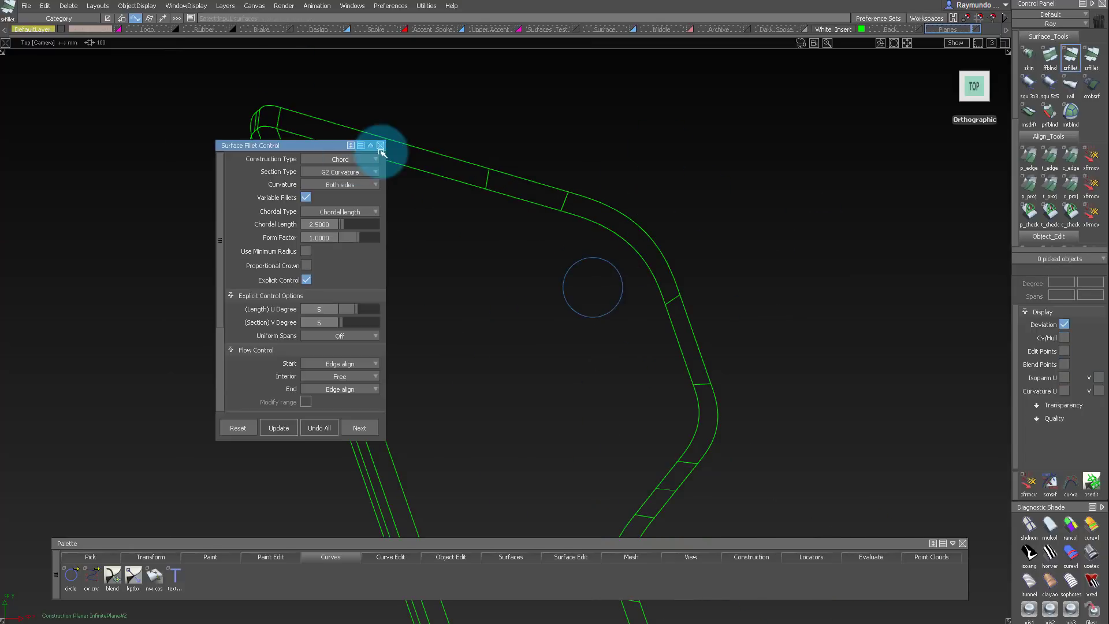
Duplicate the circle in the upper insert's outer corner and enlarge the copy slightly around the same centre
left_click(379, 146)
right_click_drag(586, 208, 674, 310, "alt+shift")
middle_click_drag(674, 310, 628, 314, "alt+shift")
left_click(581, 317)
key("ctrl+c")
key("ctrl+v")
middle_click_drag(709, 216, 720, 240, "ctrl+shift")
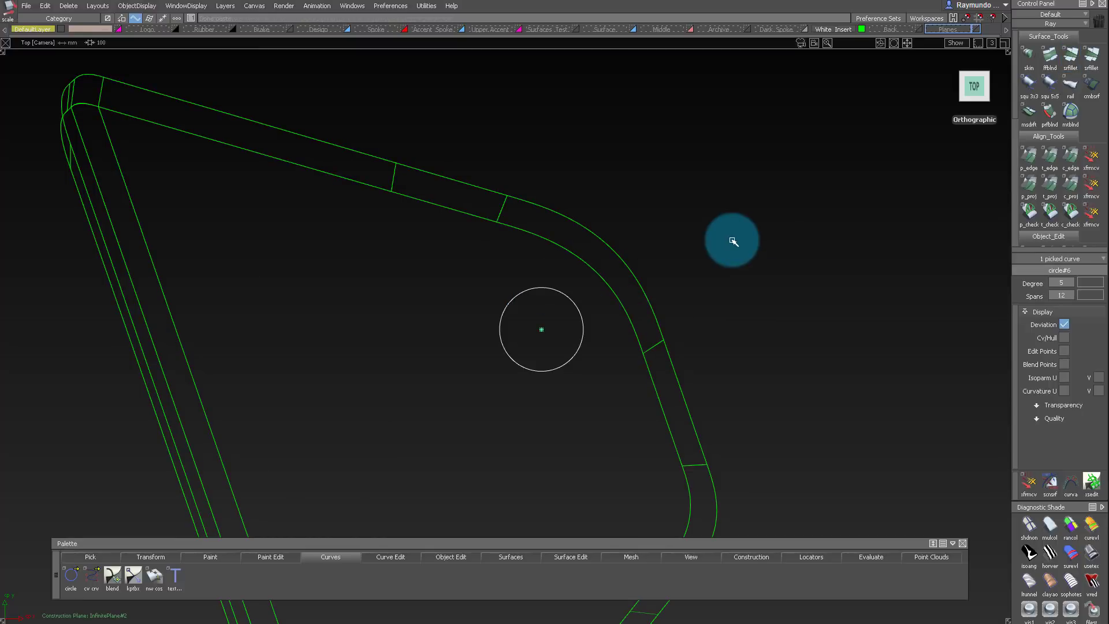
left_click_drag(732, 240, 755, 238)
right_click_drag(612, 151, 617, 383, "alt+shift")
key("ctrl+z")
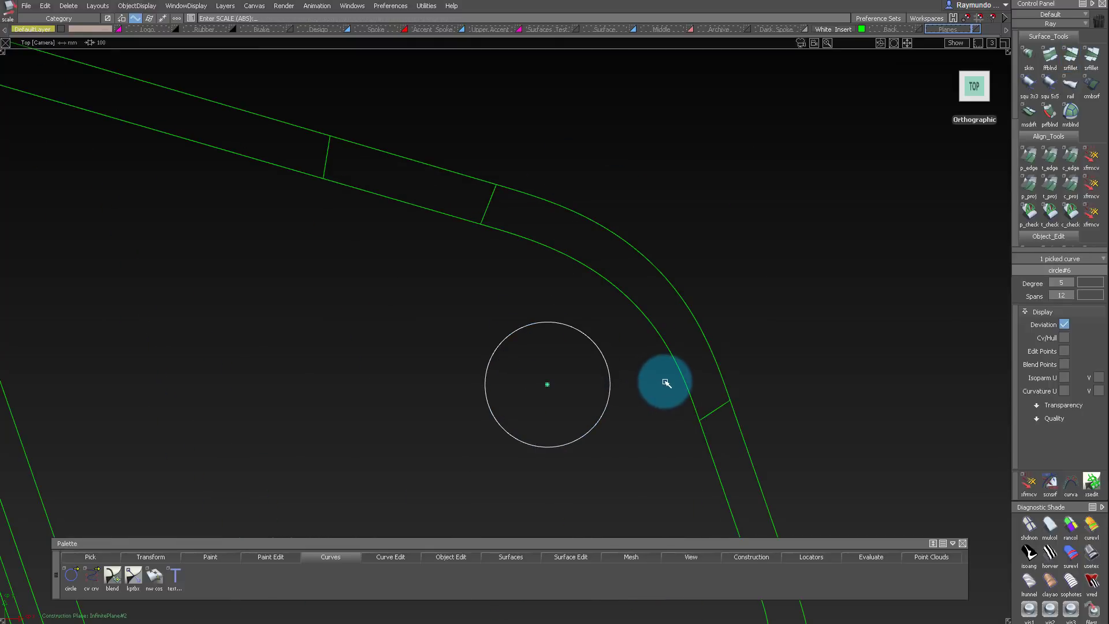
Try to project the two concentric circles onto the upper insert's face surface
middle_click_drag(645, 227, 784, 155, "alt+shift")
left_click(716, 190)
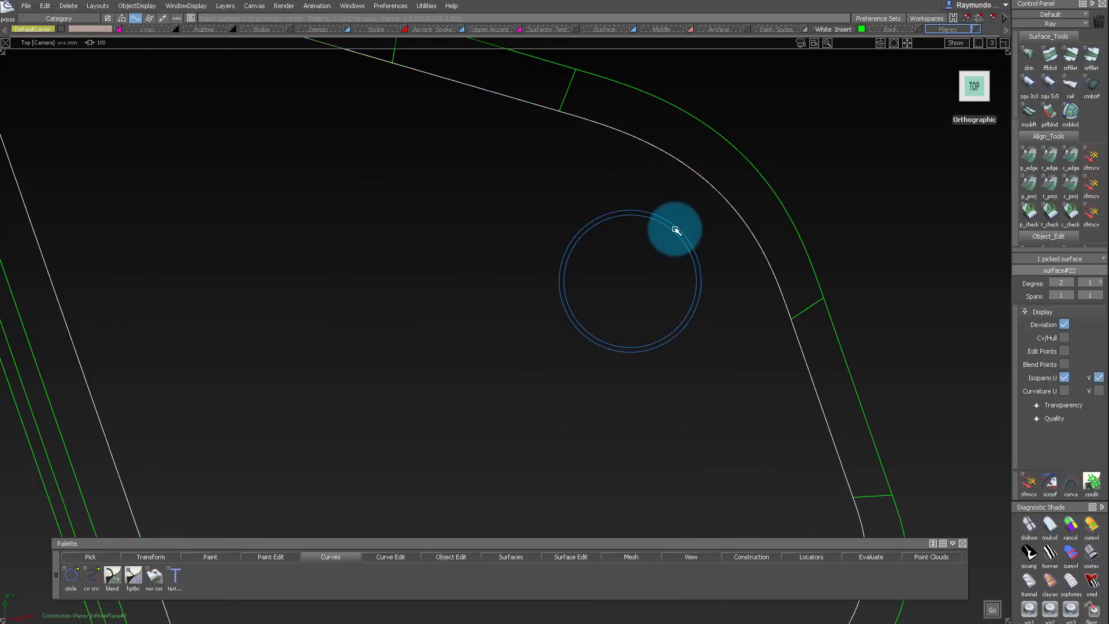
left_click(674, 231)
right_click_drag(699, 277, 803, 369, "alt+shift")
left_click(800, 297)
left_click(697, 322)
mouse_move(725, 313)
right_mouse_down("alt+shift")
mouse_move(678, 321)
mouse_move(722, 319)
right_mouse_up("alt+shift")
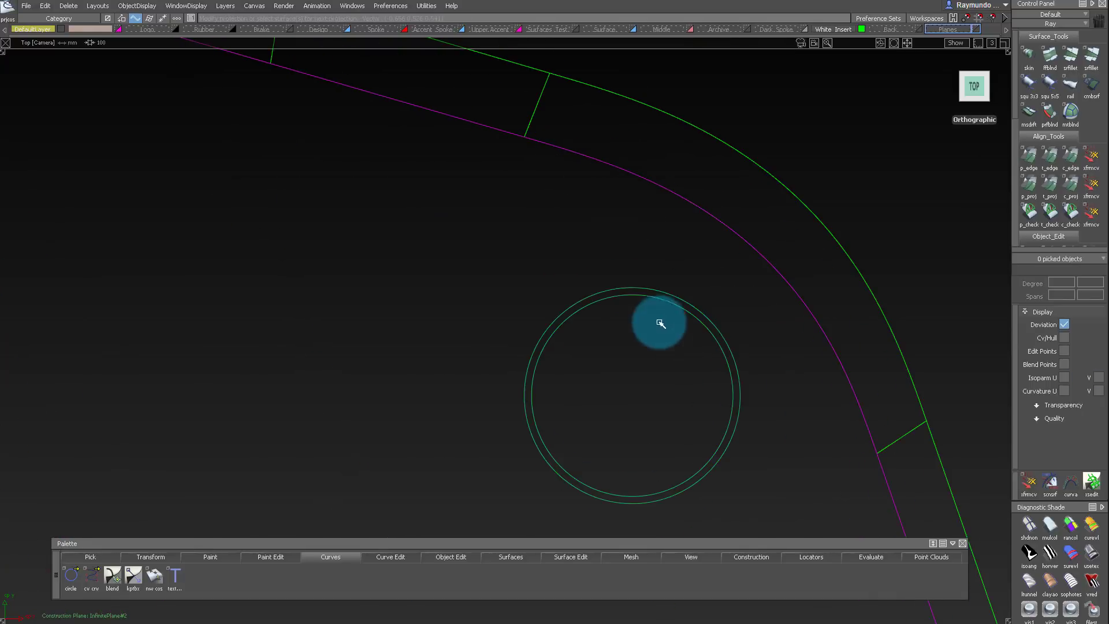
Delete the outer of the two concentric circles
left_click_drag(637, 324, 451, 220, "ctrl+shift")
left_click(648, 287)
key("Delete")
Duplicate the remaining circle and move the copy into the lower rounded corner of the upper insert
left_click_drag(646, 300, 722, 372)
key("ctrl+c")
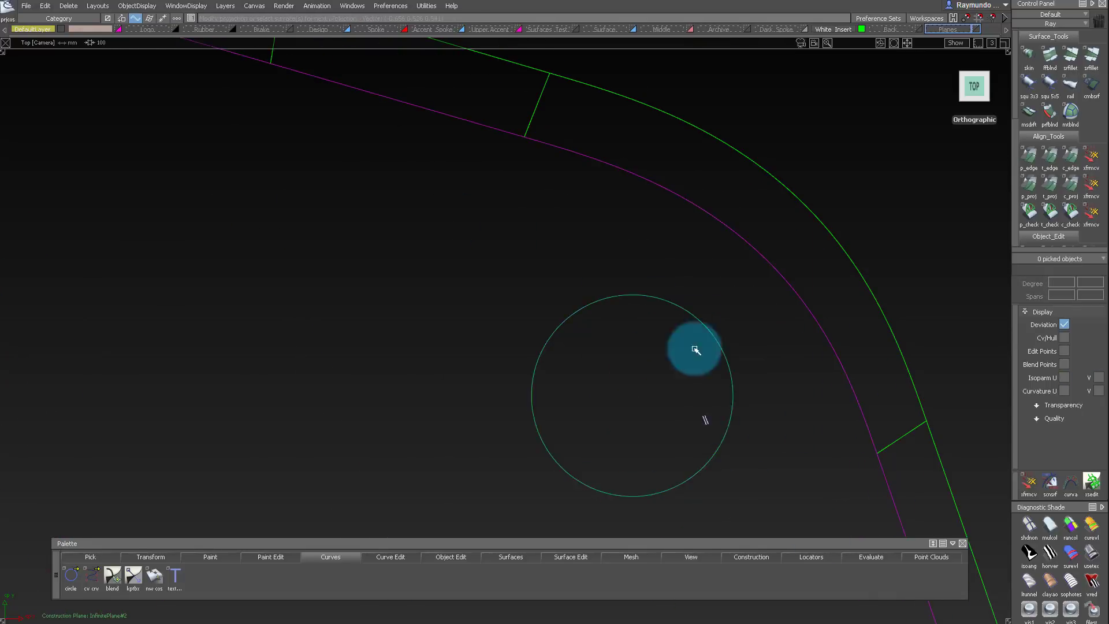
right_click_drag(696, 349, 555, 364, "alt+shift")
middle_click_drag(555, 364, 651, 204, "alt+shift")
key("ctrl+v")
right_click_drag(893, 230, 832, 236, "alt+shift")
right_click_drag(747, 305, 749, 283, "ctrl+shift")
left_click_drag(749, 283, 769, 536)
Scale the lower circle down slightly and give the upper circle the same size
right_click_drag(739, 386, 757, 370, "ctrl+shift")
type("1")
key("Return")
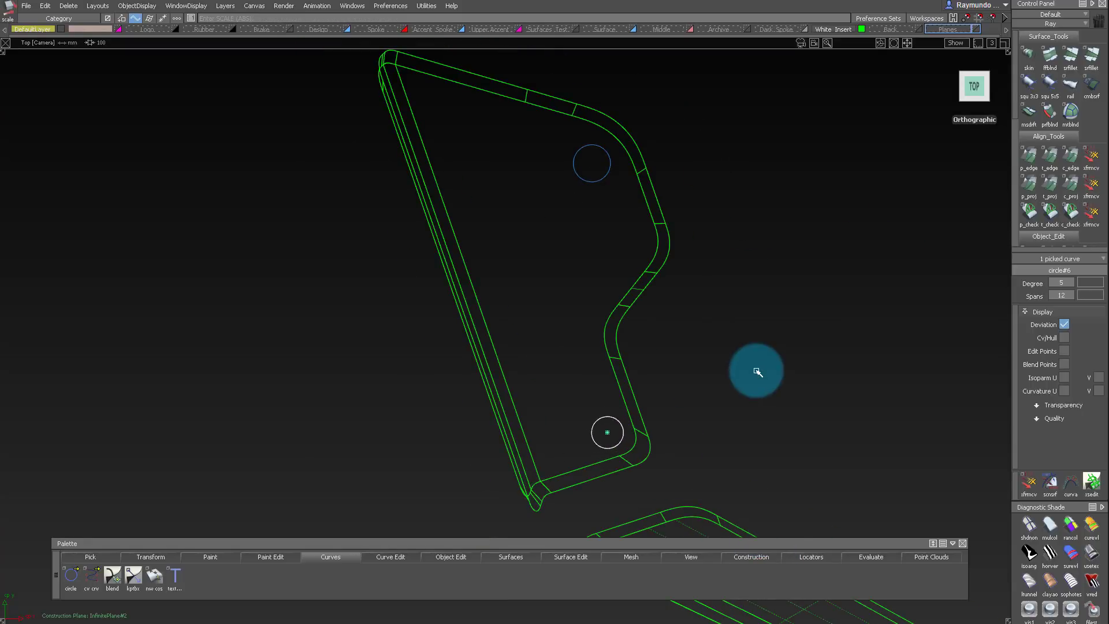
left_click_drag(503, 103, 620, 94)
type("1")
key("Return")
Fine-tune the lower circle's position inside its rounded corner, keeping the upper circle in its place
left_click_drag(586, 407, 638, 453)
right_click_drag(702, 390, 698, 356, "ctrl+shift")
left_click_drag(698, 356, 696, 355)
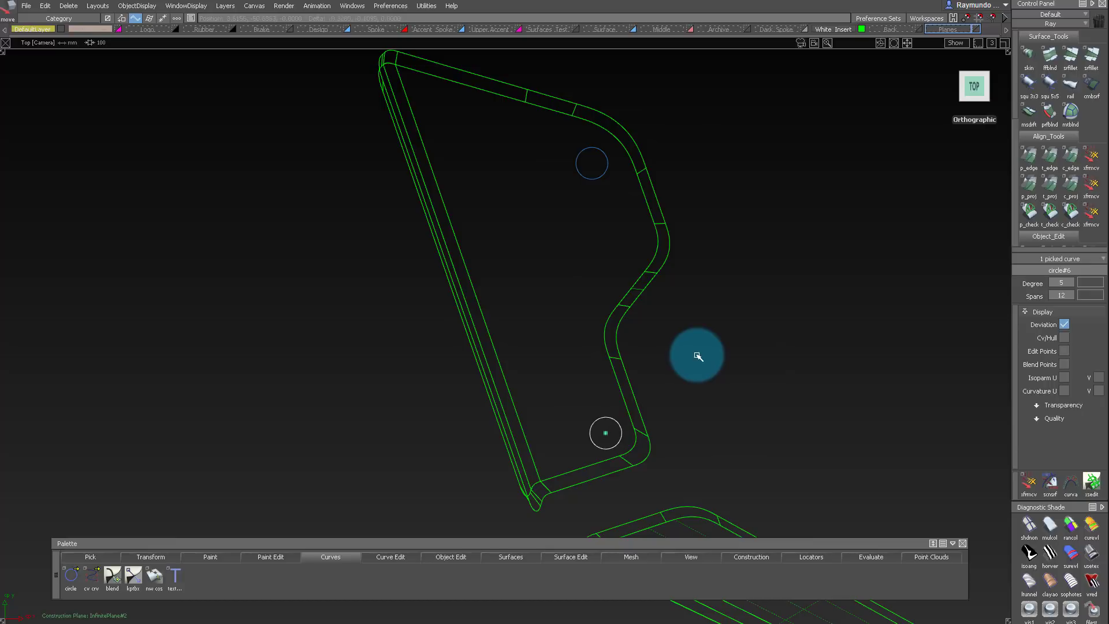
right_click_drag(695, 352, 641, 353, "alt+shift")
mouse_move(667, 304)
left_mouse_down()
mouse_move(636, 319)
mouse_move(646, 301)
left_mouse_up()
left_click_drag(546, 101, 600, 162)
left_click_drag(675, 152, 687, 188)
key("ctrl+z")
left_click_drag(557, 307, 600, 349)
right_click_drag(670, 303, 664, 254, "ctrl+shift")
left_click_drag(664, 239, 687, 218, "ctrl+shift")
Project both circles onto the upper insert's face and isolate that face in the perspective view
right_click_drag(687, 217, 647, 233, "alt+shift")
middle_click_drag(646, 233, 622, 277, "alt+shift")
left_click_drag(621, 277, 562, 223, "alt+shift")
left_click(981, 89)
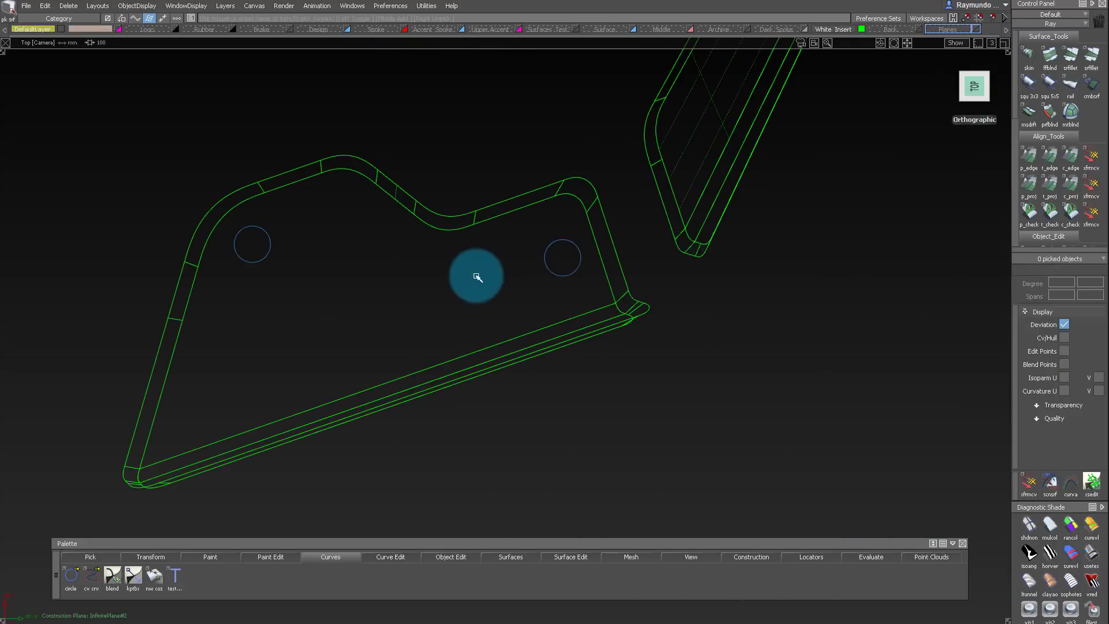
left_click_drag(476, 275, 532, 254)
middle_click_drag(532, 255, 516, 277, "ctrl+shift")
left_click_drag(515, 277, 370, 386, "alt+shift")
left_click_drag(369, 386, 658, 381, "alt+shift")
middle_click_drag(658, 381, 732, 312, "alt+shift")
left_click_drag(732, 312, 645, 304, "alt+shift")
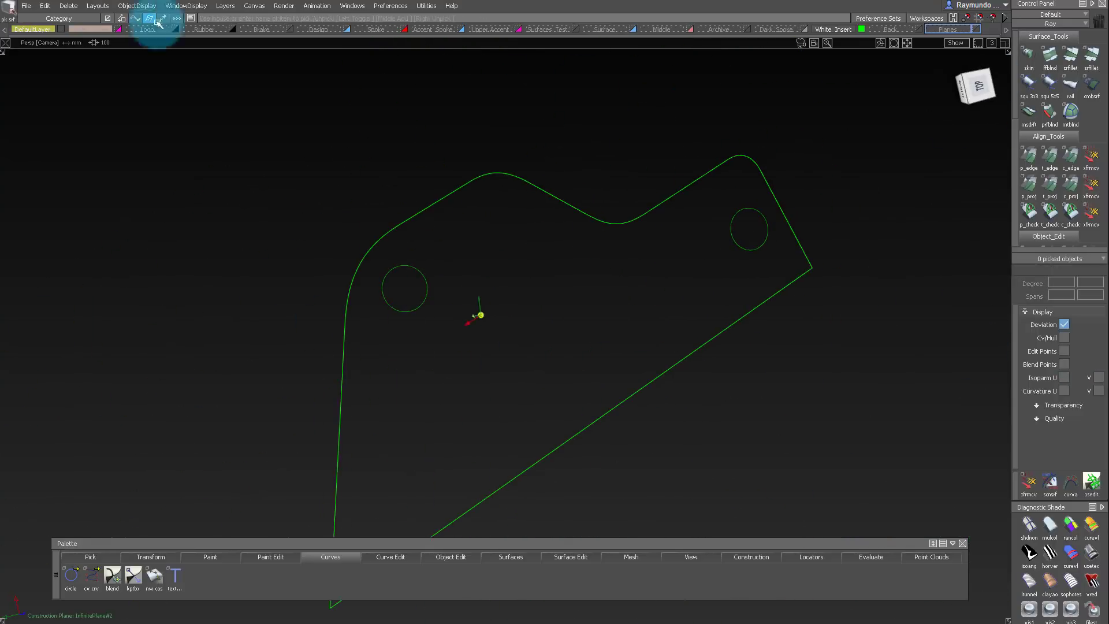
Start Panel Gap with its options open and pick the circle in the insert's large rounded corner
left_click(45, 6)
left_click(574, 558)
mouse_move(524, 557)
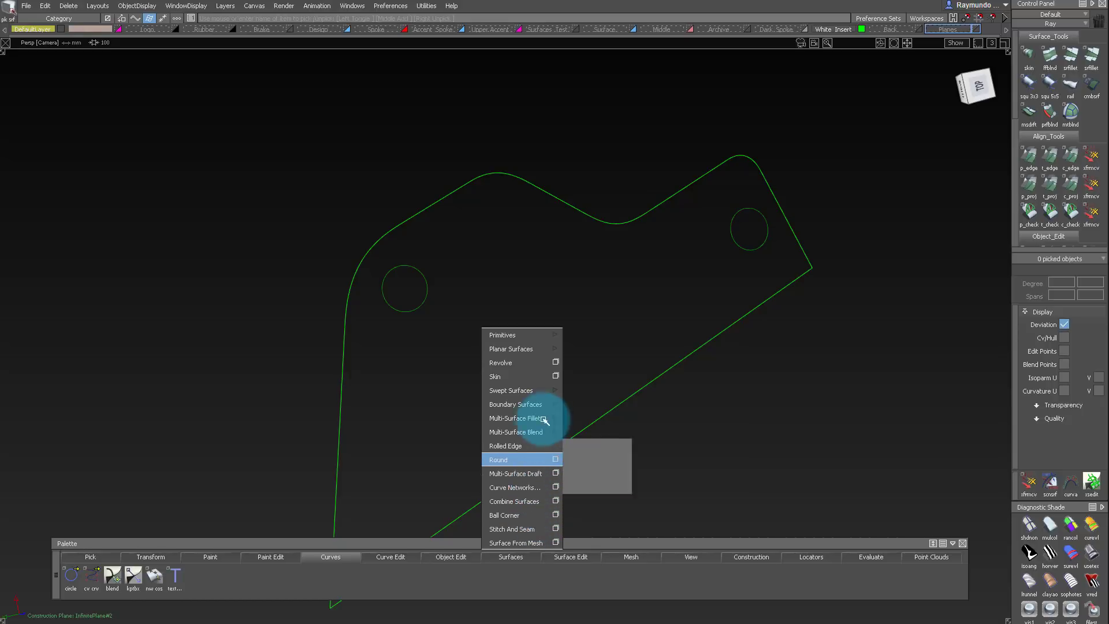
mouse_move(540, 391)
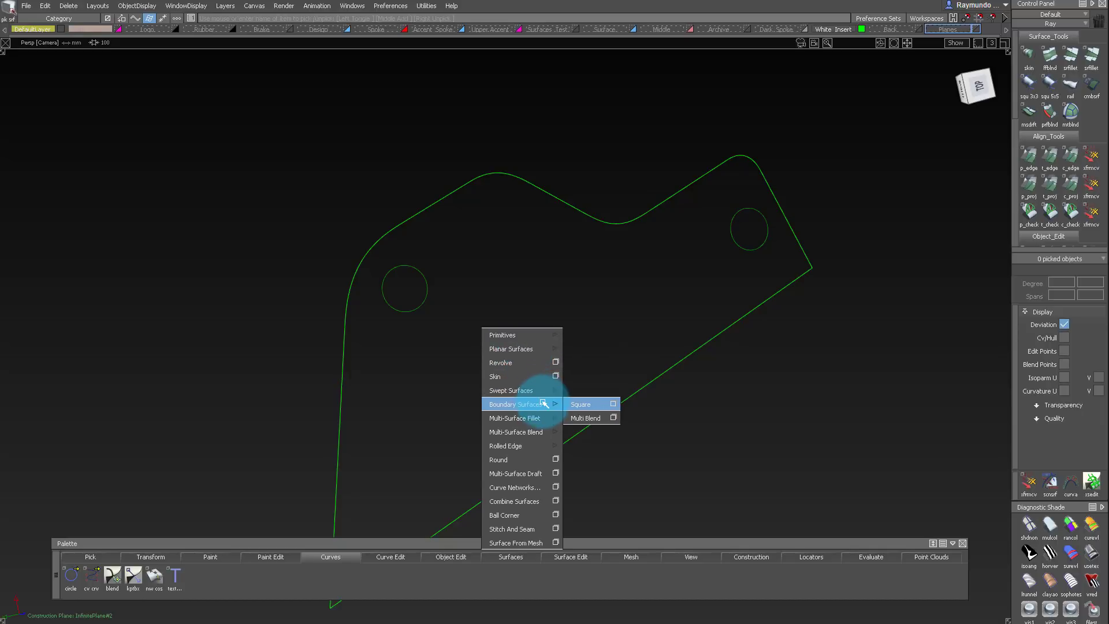
mouse_move(548, 432)
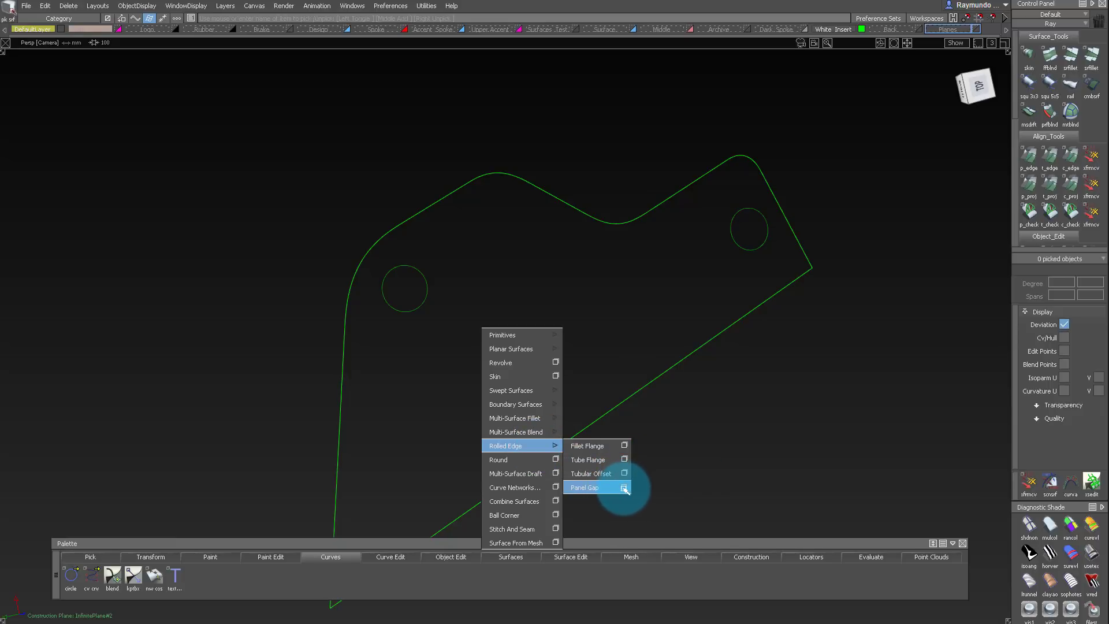
left_click(624, 488)
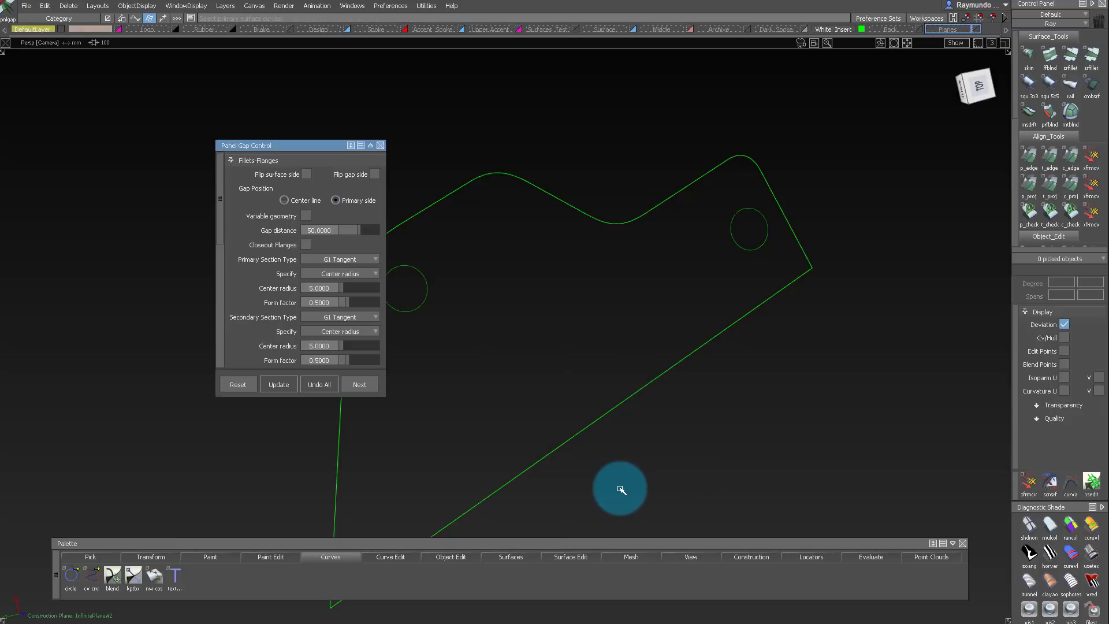
left_click(426, 299)
middle_click_drag(451, 283, 520, 283, "alt+shift")
left_click_drag(601, 308, 423, 263, "alt+shift")
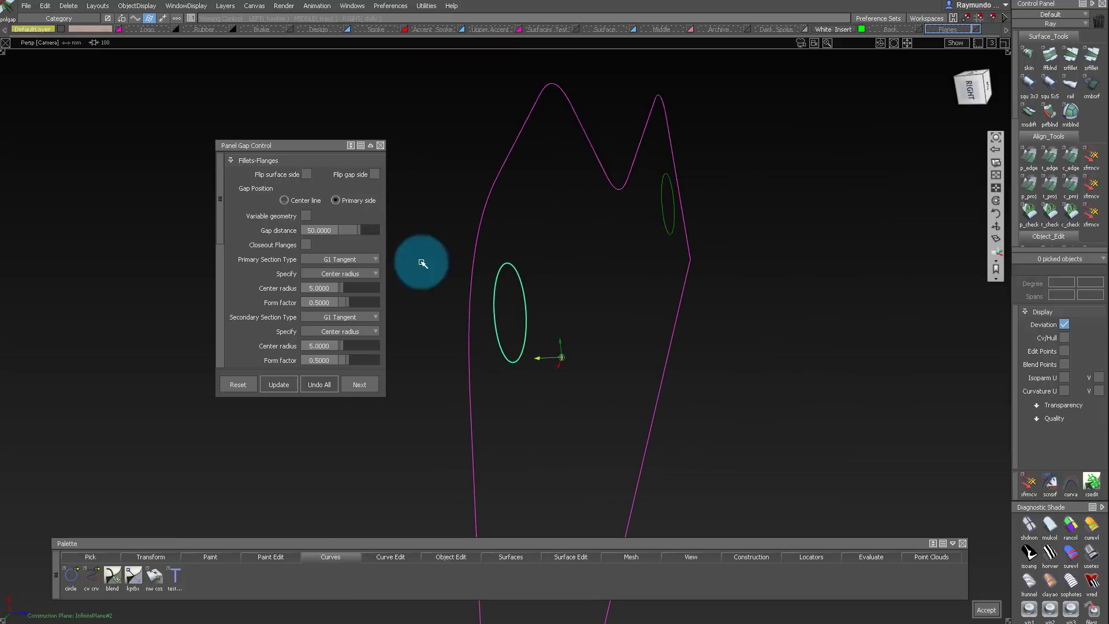
Set the gap distance to 0.5 and the primary section type to G2 Curvature, specified by center radius
left_click(332, 230)
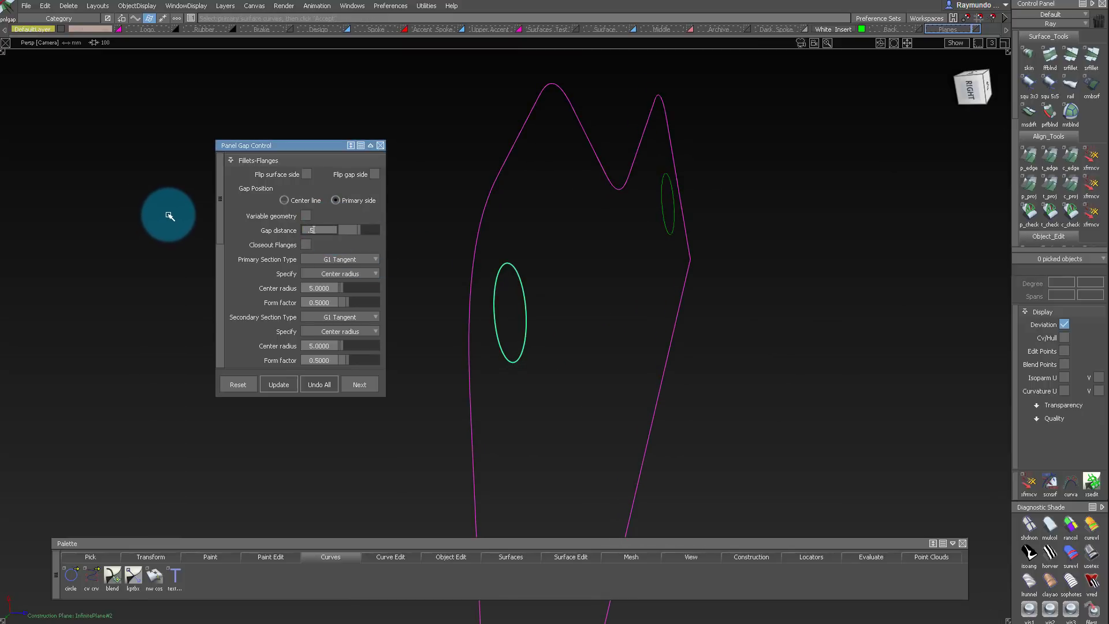
type(".5")
key("Return")
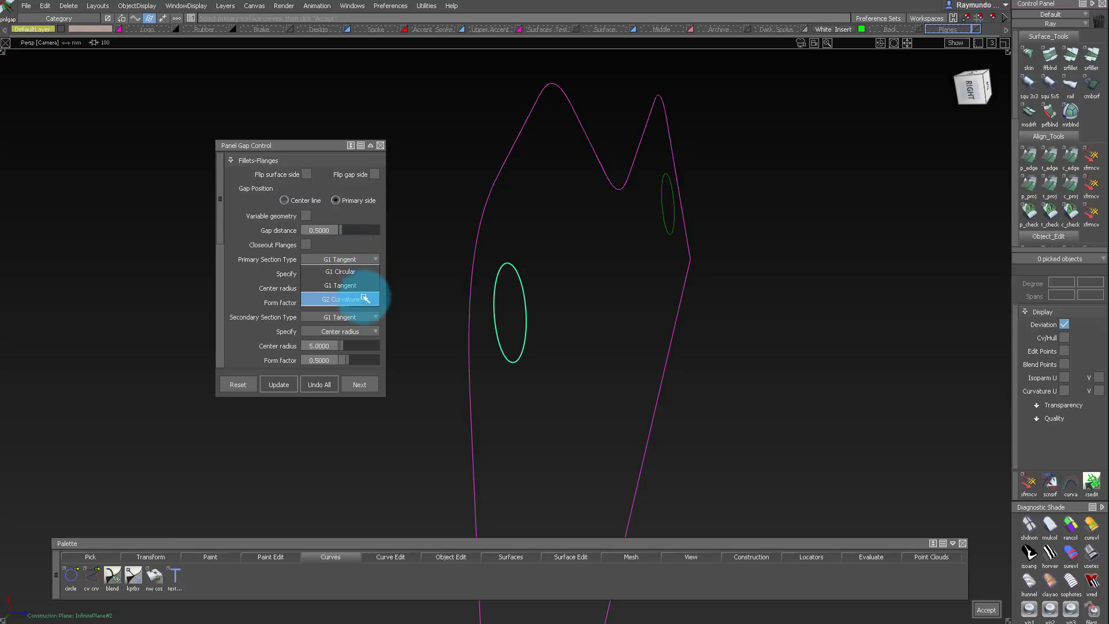
left_click(364, 298)
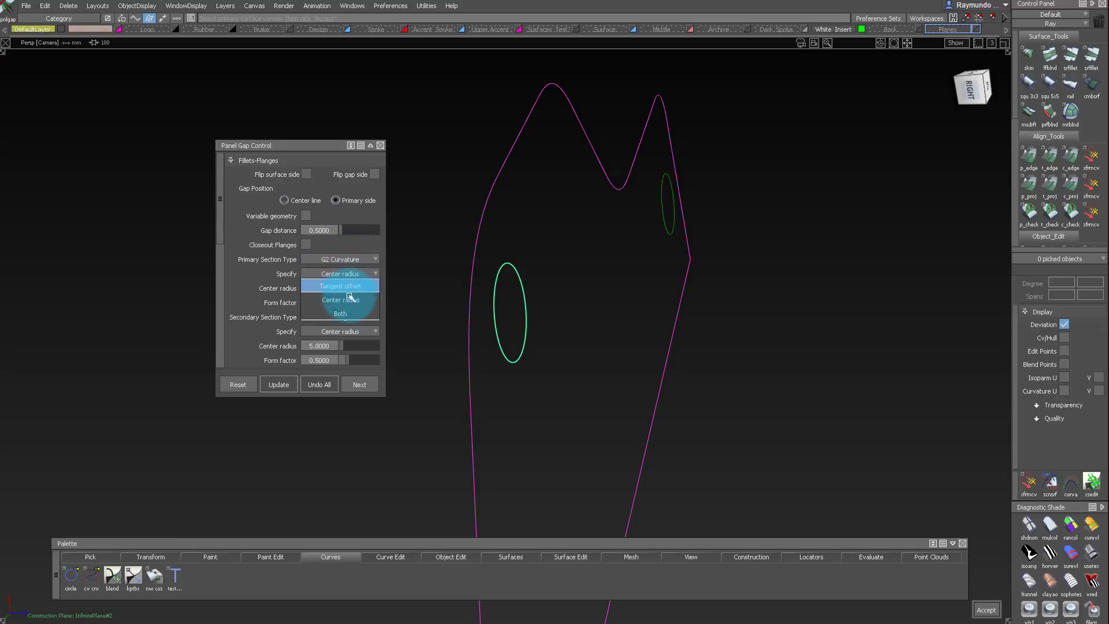
left_click(350, 298)
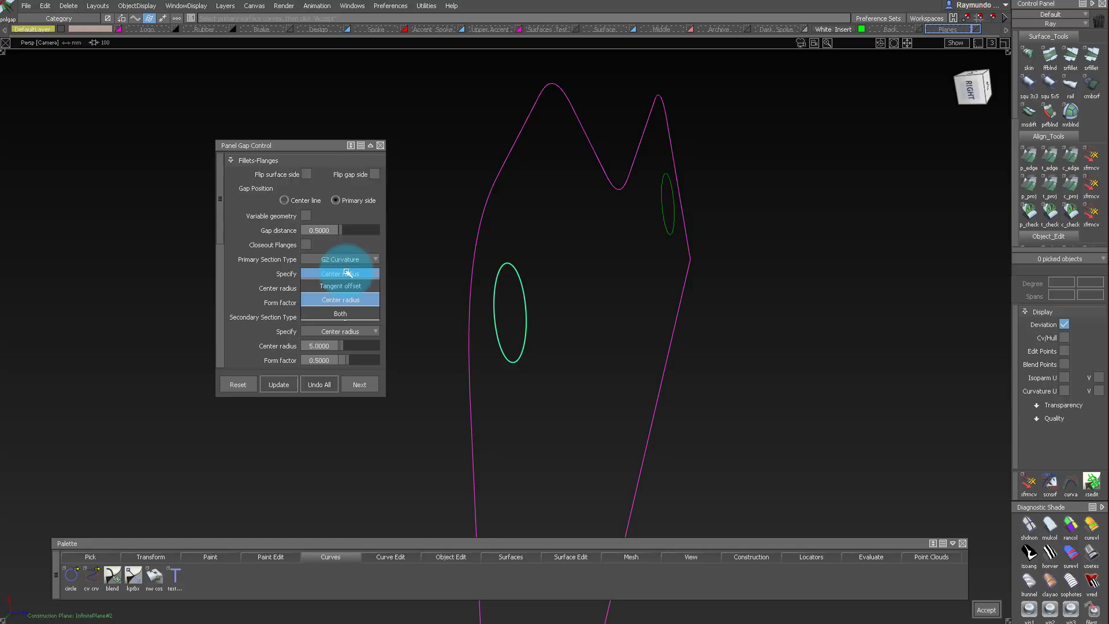
left_click_drag(347, 272, 354, 309)
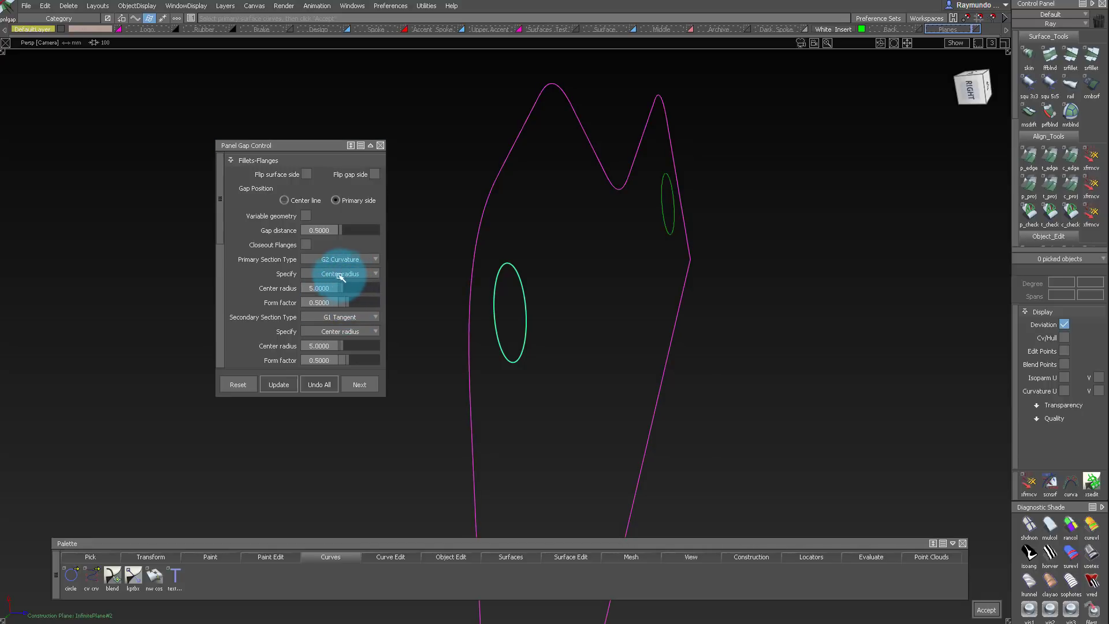
Set the primary center radius to 2, and make the secondary section G2 Curvature with a center radius of 2
left_click(335, 288)
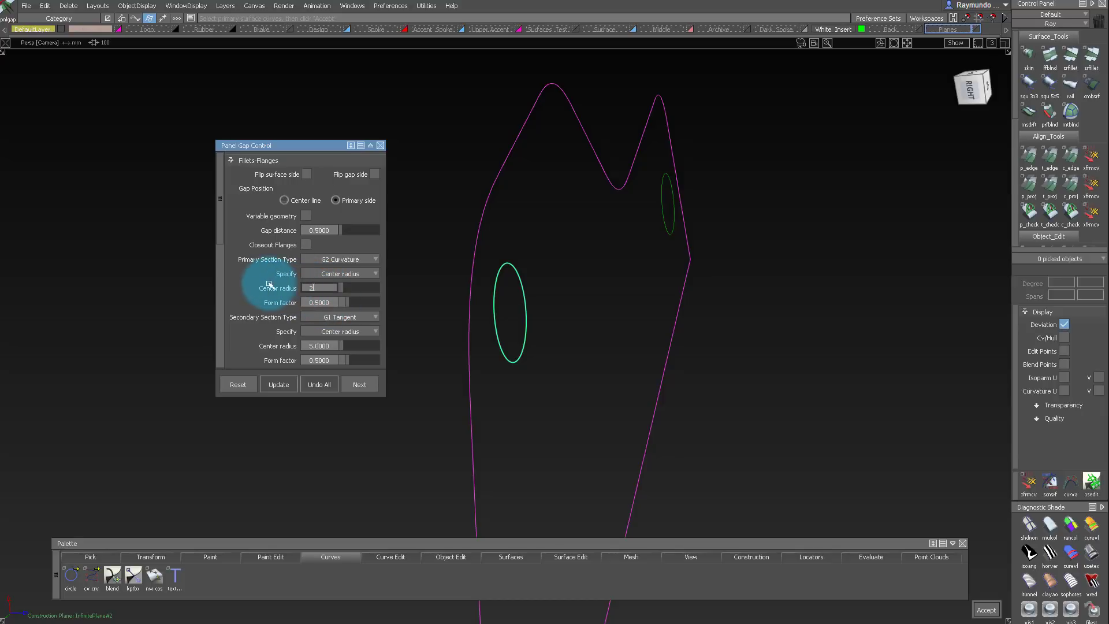
type("2")
key("Return")
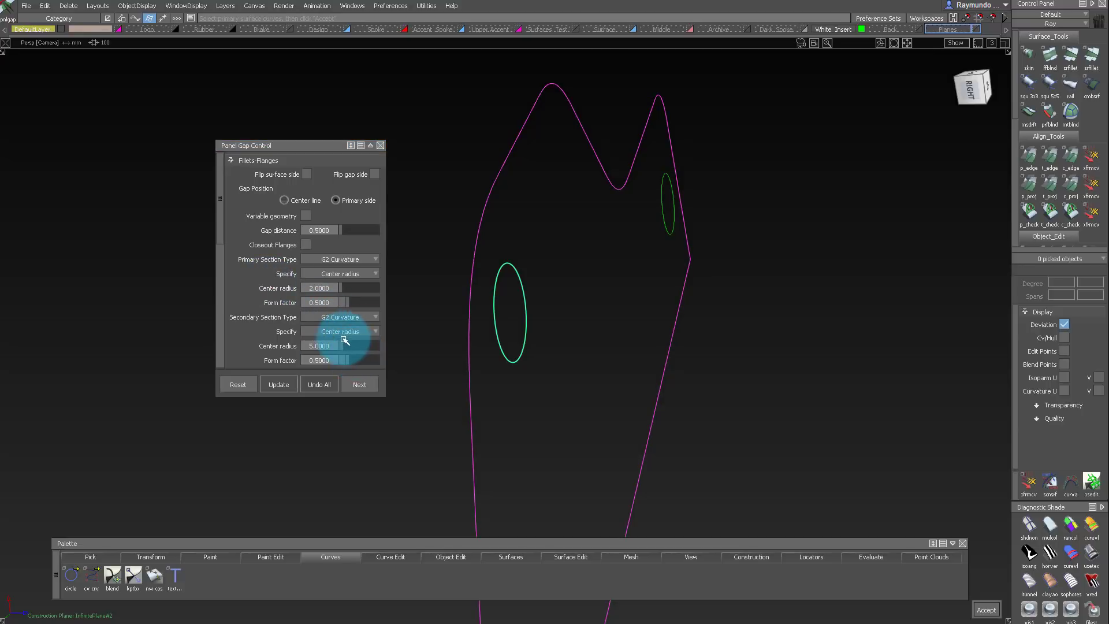
left_click(335, 347)
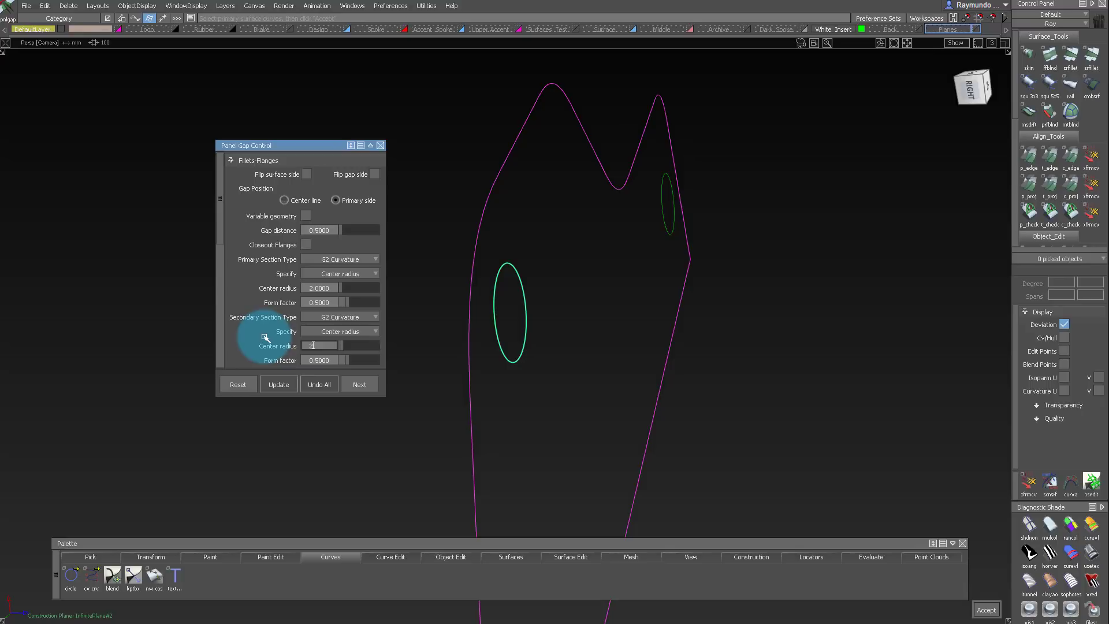
key("Return")
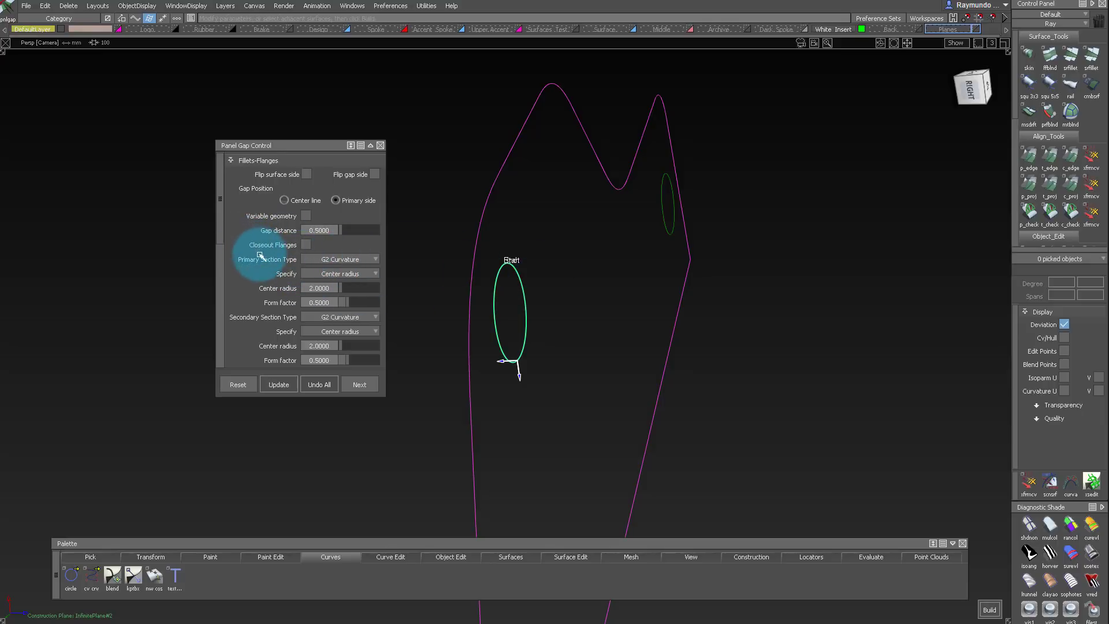
Reduce the primary center radius to 1 and try to give the secondary center radius the same value
scroll(260, 258, "down", 2)
left_click_drag(330, 258, 261, 258)
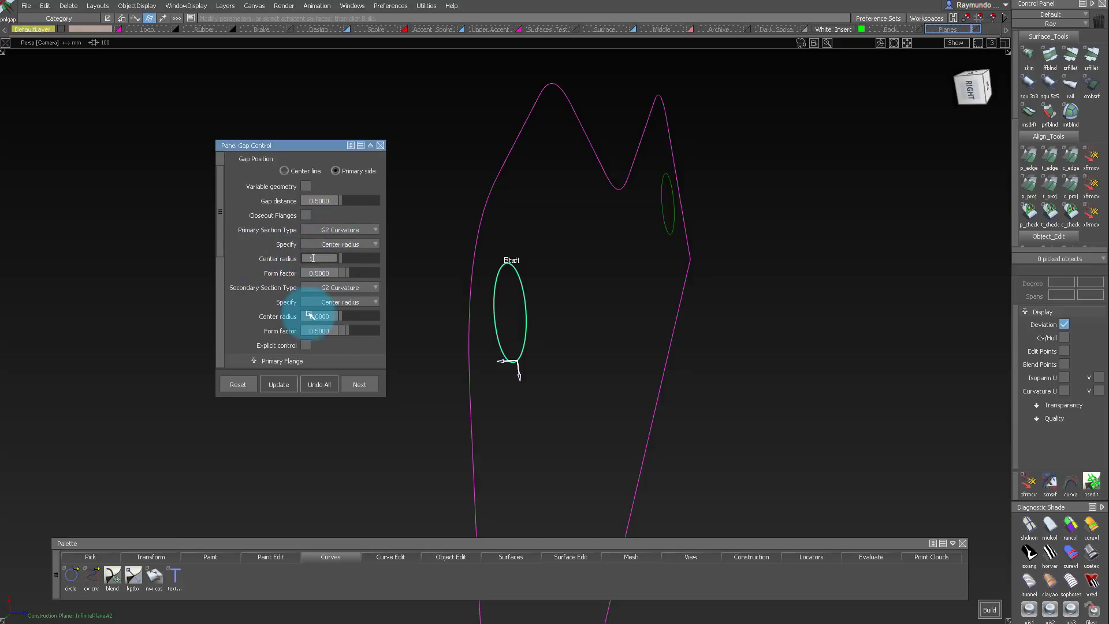
left_click_drag(331, 316, 268, 302)
key("1")
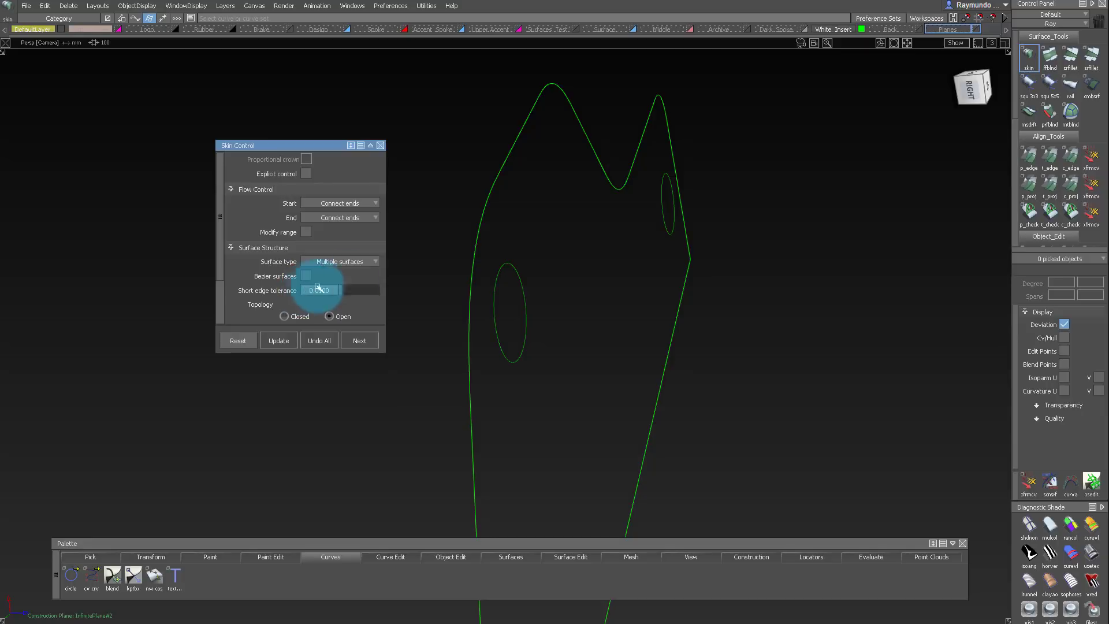
left_click(495, 284)
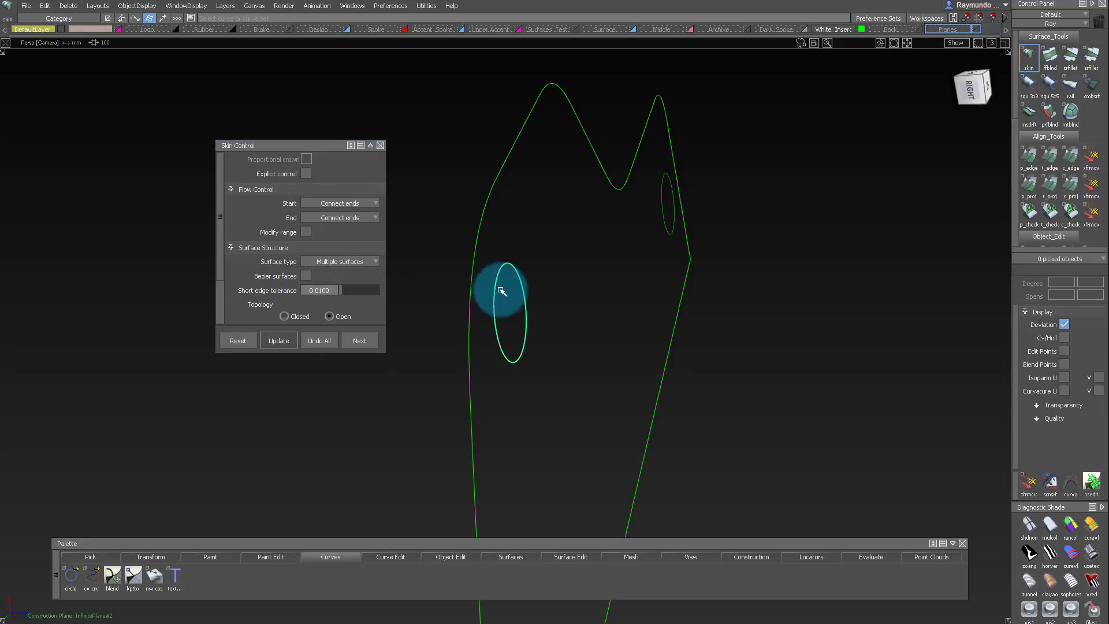
key("ctrl+z")
Restart Panel Gap on the same circle, set the secondary center radius to 1 and build the gap surfaces
left_click(511, 556)
mouse_move(517, 434)
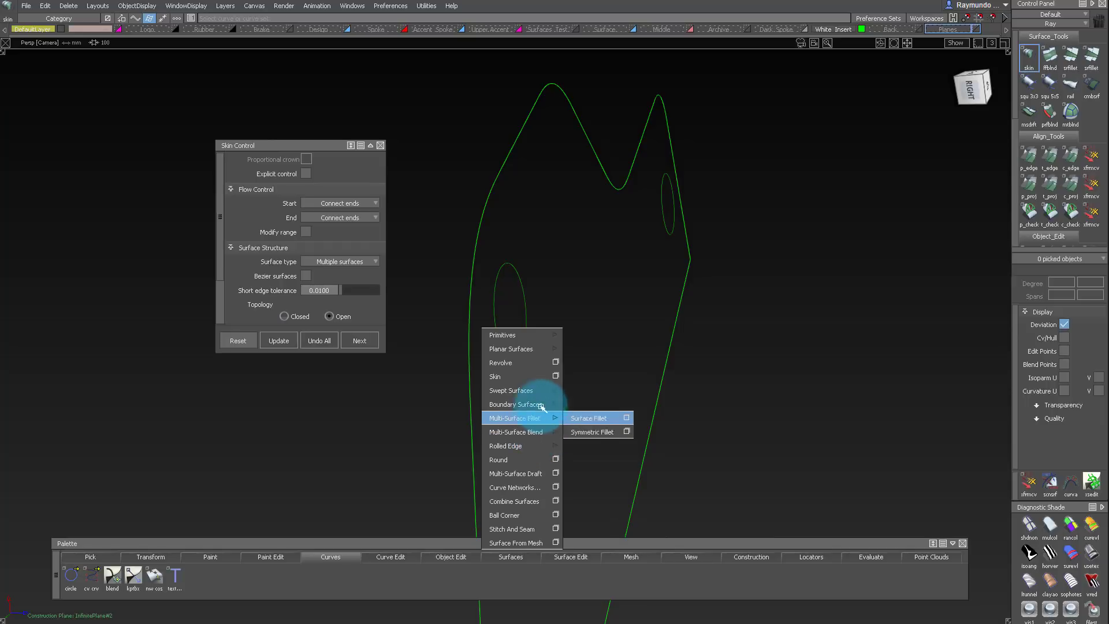
mouse_move(538, 394)
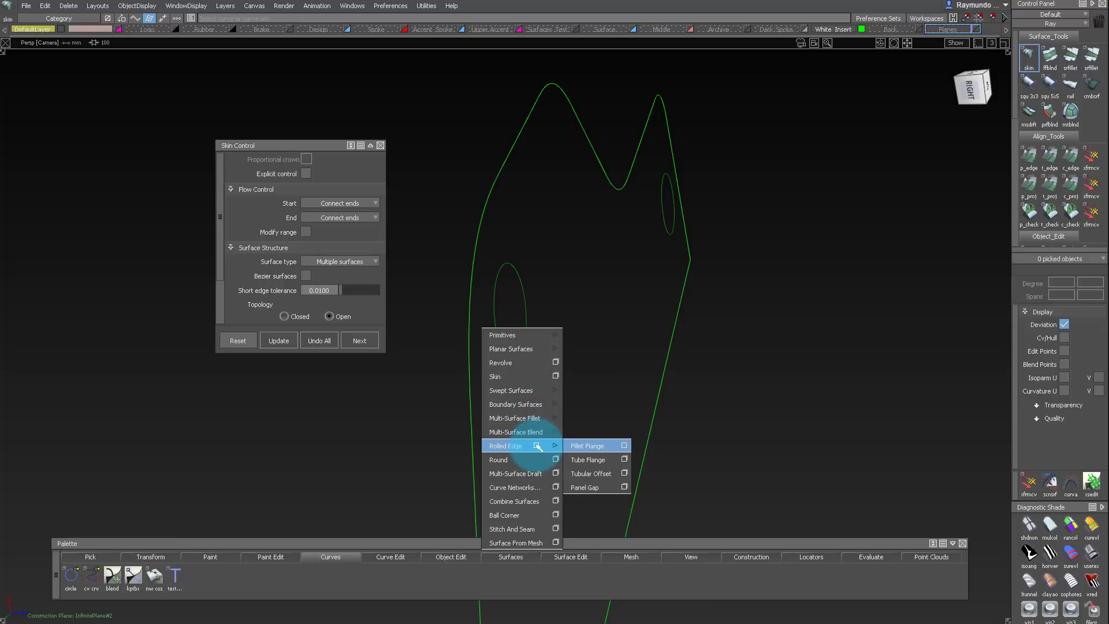
left_click(582, 487)
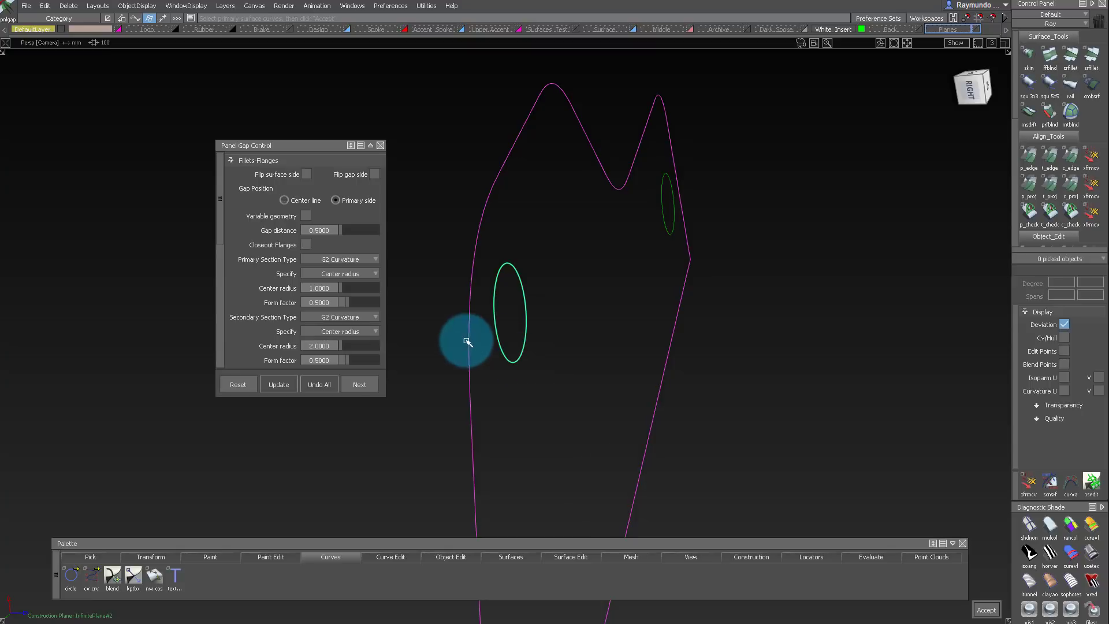
left_click(332, 345)
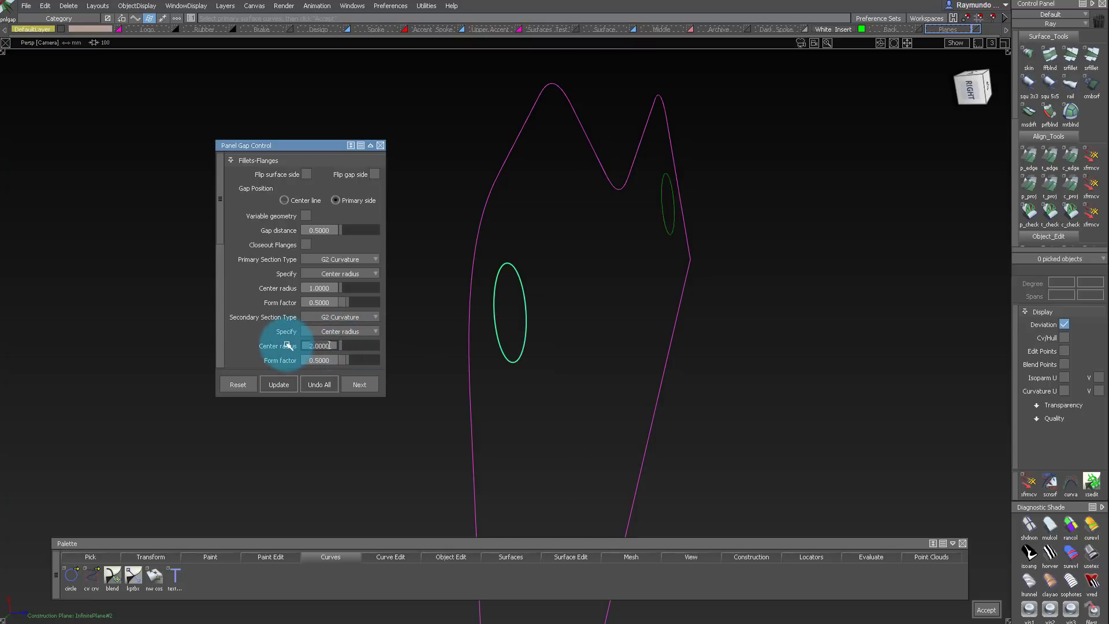
type("1")
key("Return")
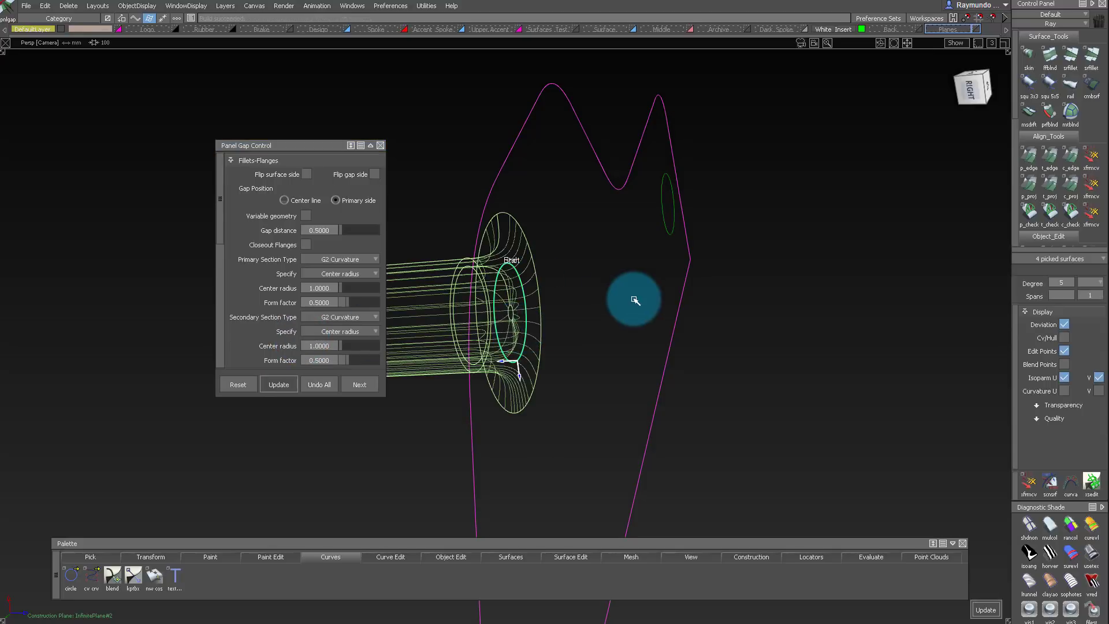
Try to set the primary and secondary center radii of the panel gap to 0.25
left_click_drag(633, 297, 193, 273, "alt+shift")
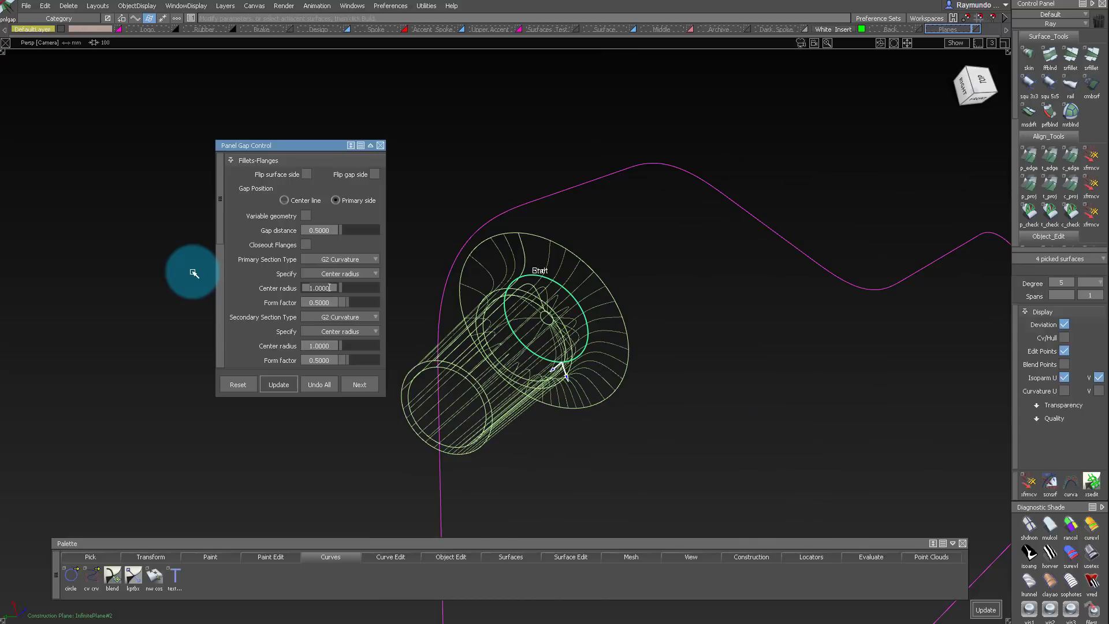
type(".25")
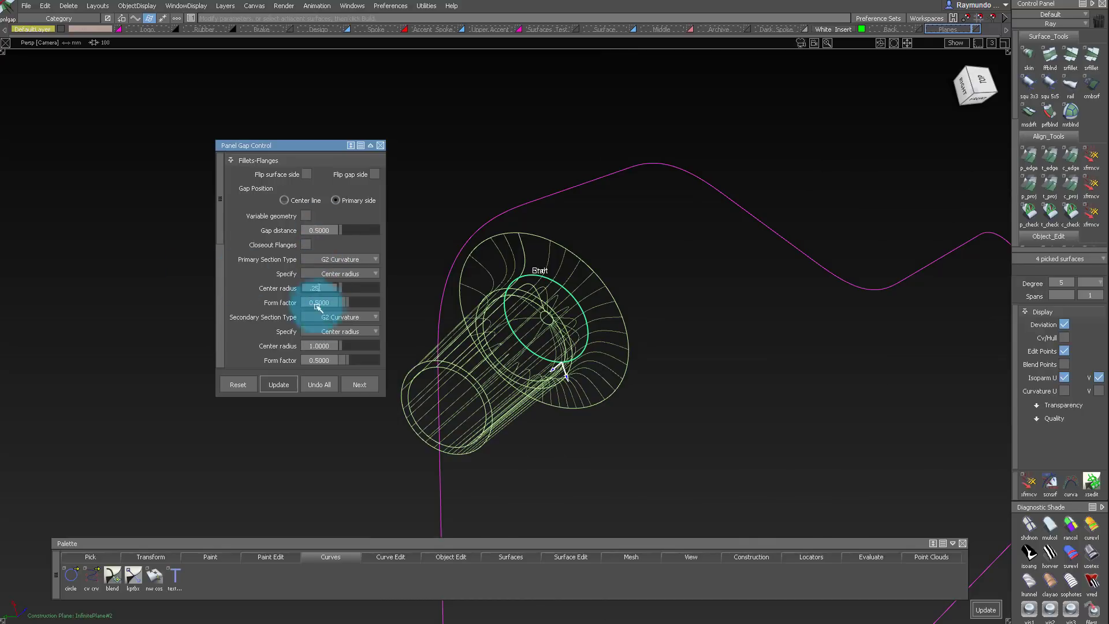
left_click_drag(335, 343, 258, 345)
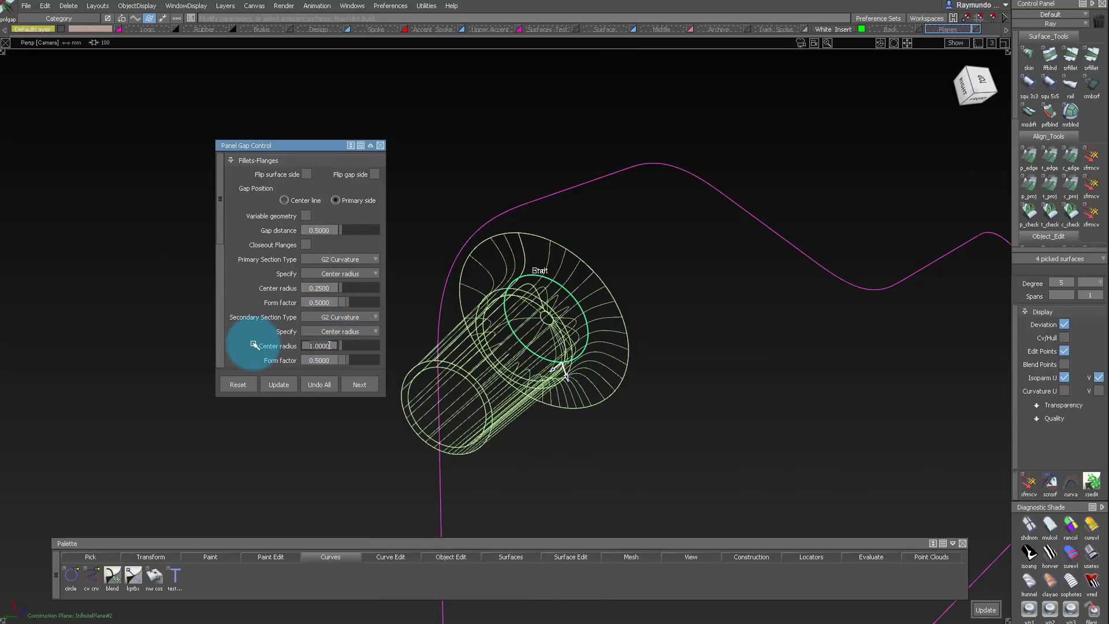
key("ctrl+f")
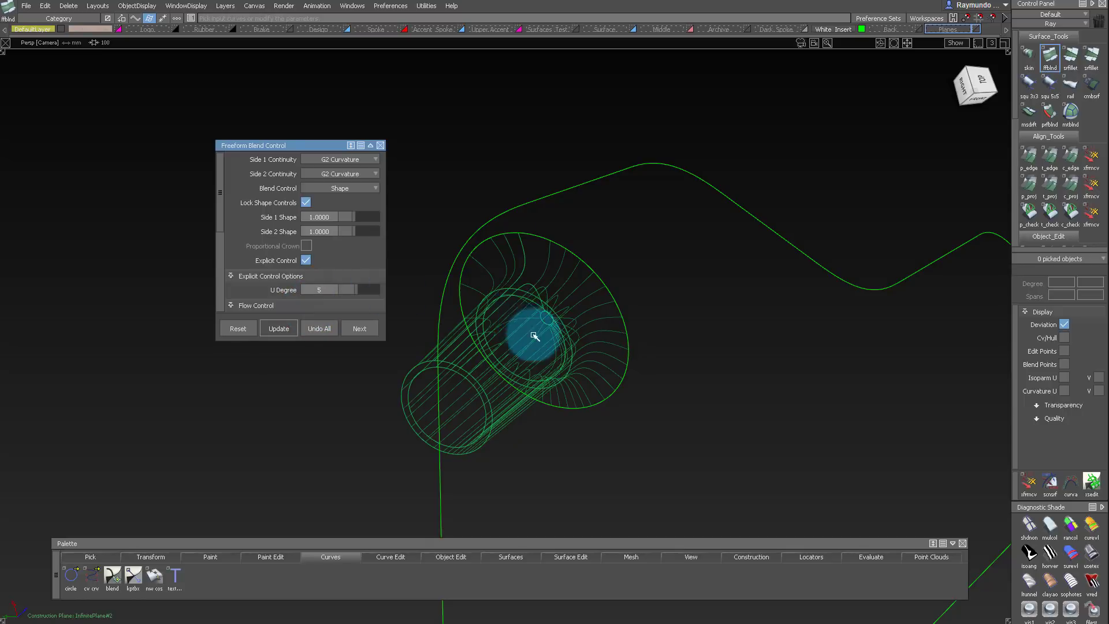
Restart Panel Gap on the same circle, set the secondary and primary center radii to 0.25 and rebuild the gap
left_click_drag(531, 343, 531, 306, "ctrl+shift")
left_click(505, 270)
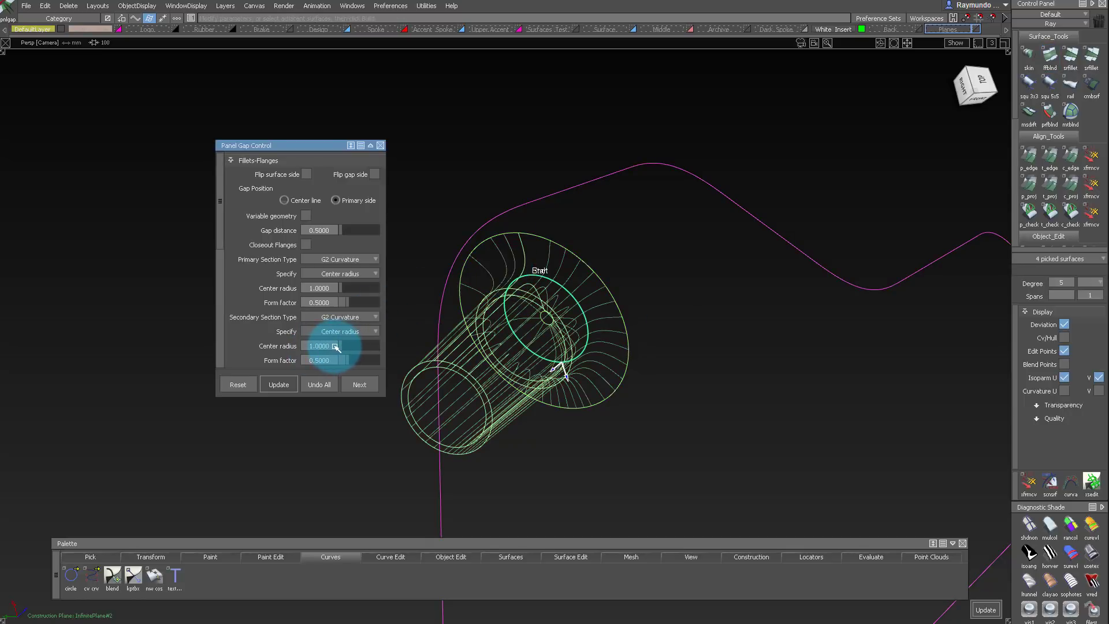
left_click_drag(336, 347, 232, 347)
type(".25")
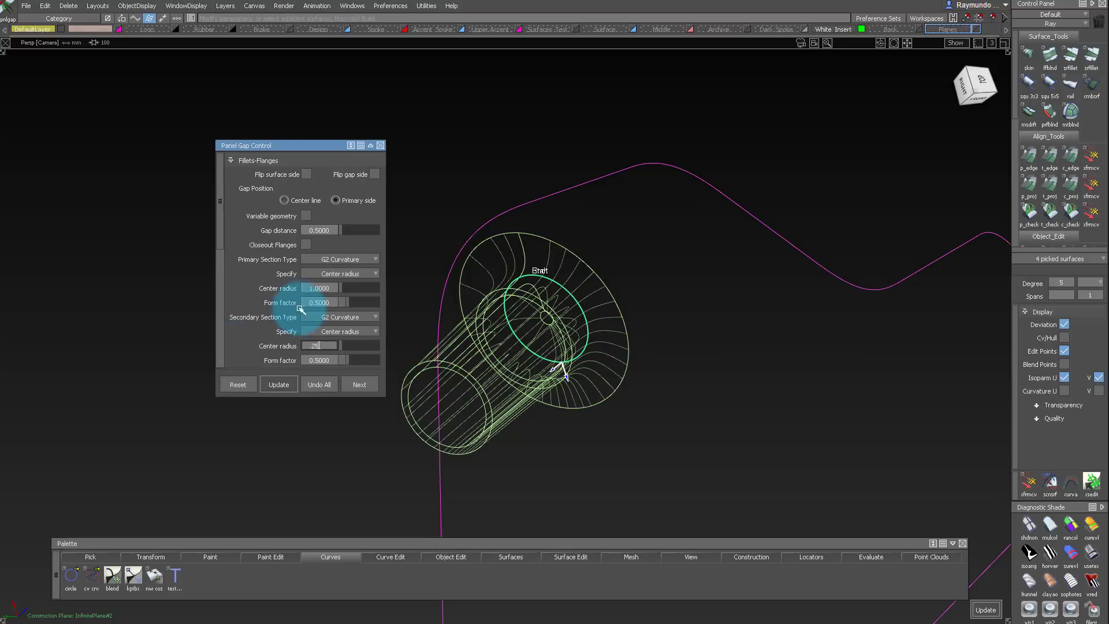
left_click_drag(336, 288, 231, 287)
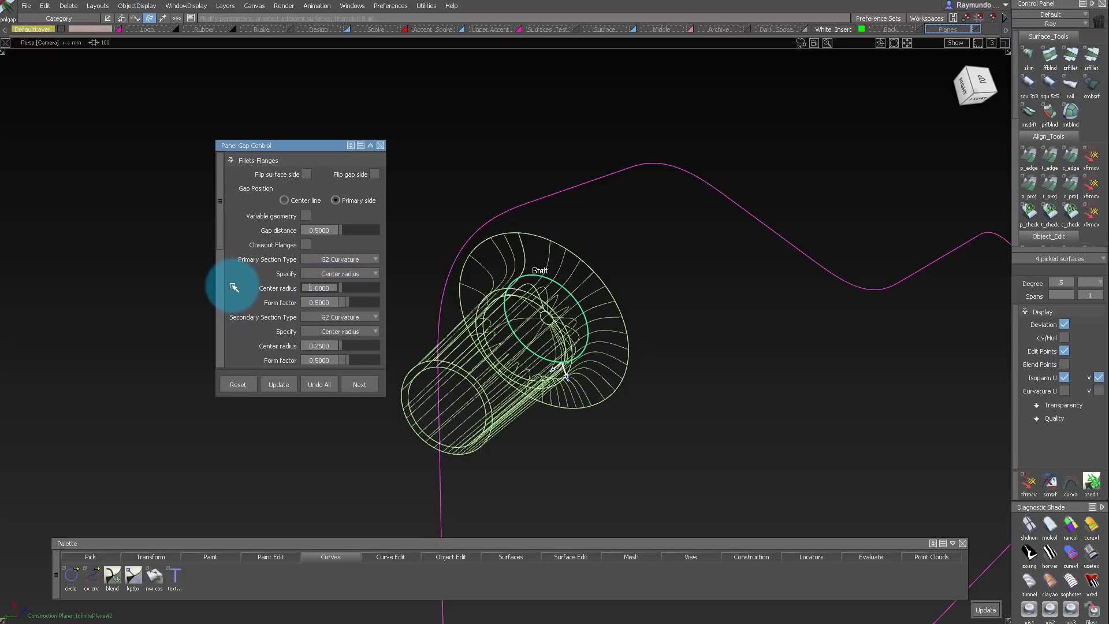
left_click_drag(336, 287, 255, 286)
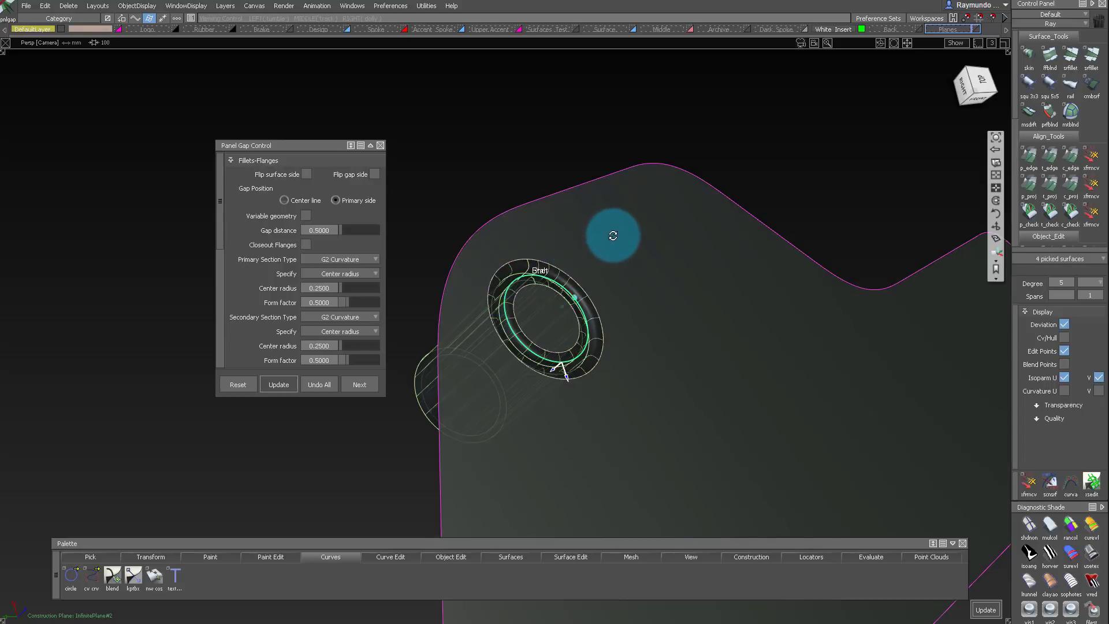
Examine the rebuilt gap ring on the insert's face from several angles, including with the Dark Spoke layer shown
mouse_move(608, 235)
left_mouse_down("alt+shift")
mouse_move(495, 292)
mouse_move(867, 338)
mouse_move(673, 358)
left_mouse_up("alt+shift")
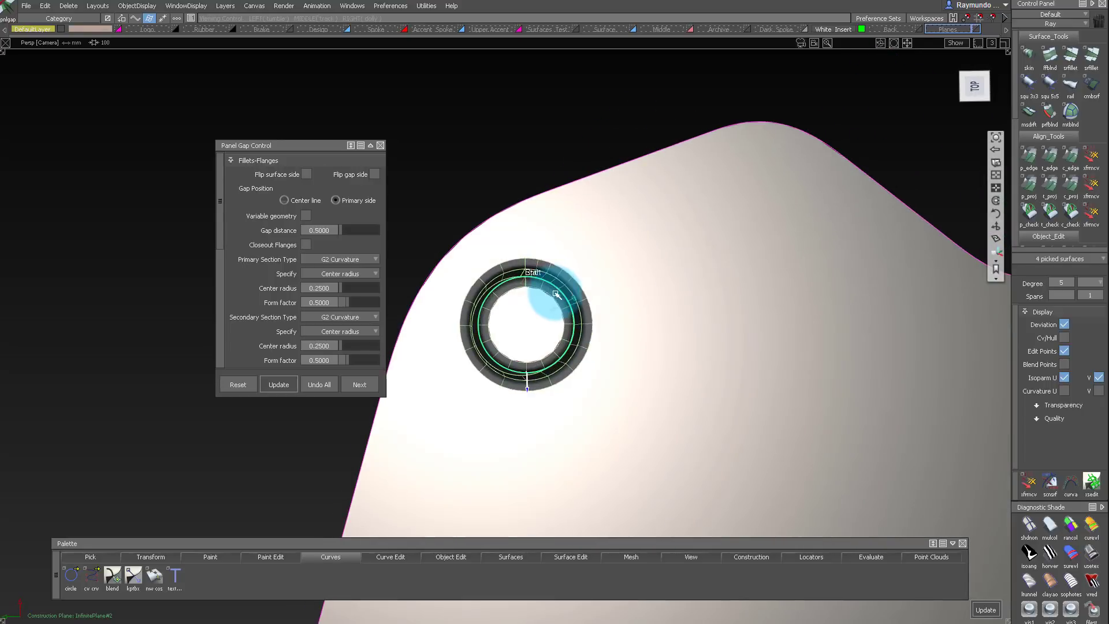
right_click_drag(547, 292, 611, 319, "alt+shift")
left_click_drag(612, 320, 215, 45, "alt+shift")
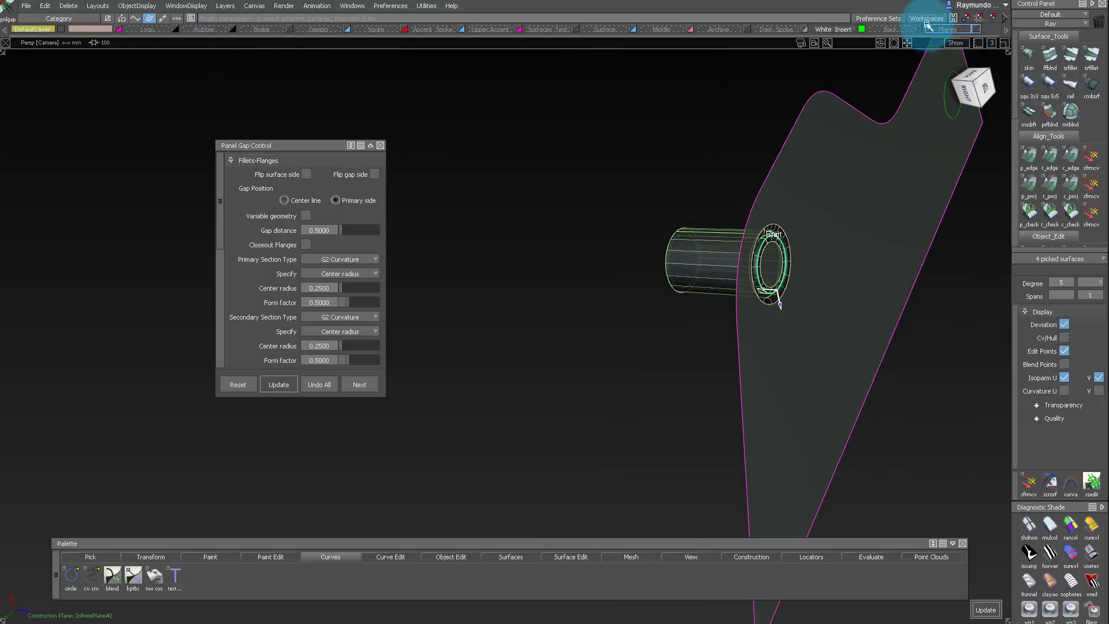
left_click_drag(780, 69, 681, 260, "alt+shift")
right_click_drag(681, 260, 673, 348, "alt+shift")
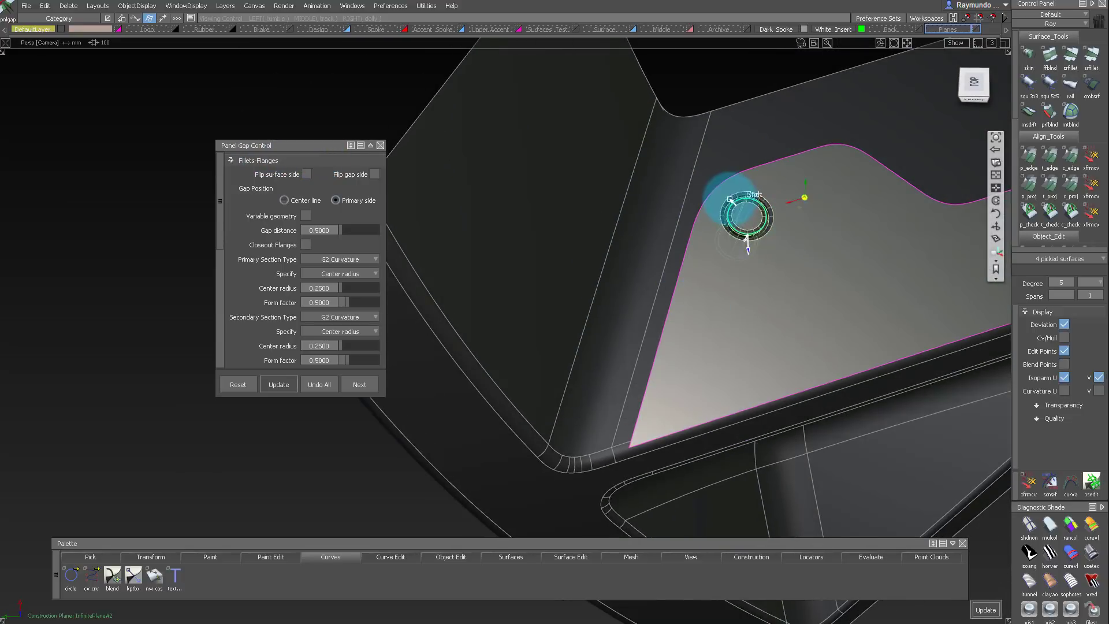
right_click_drag(730, 199, 782, 242, "alt+shift")
left_click_drag(782, 243, 653, 193, "alt+shift")
right_click_drag(653, 193, 789, 181, "alt+shift")
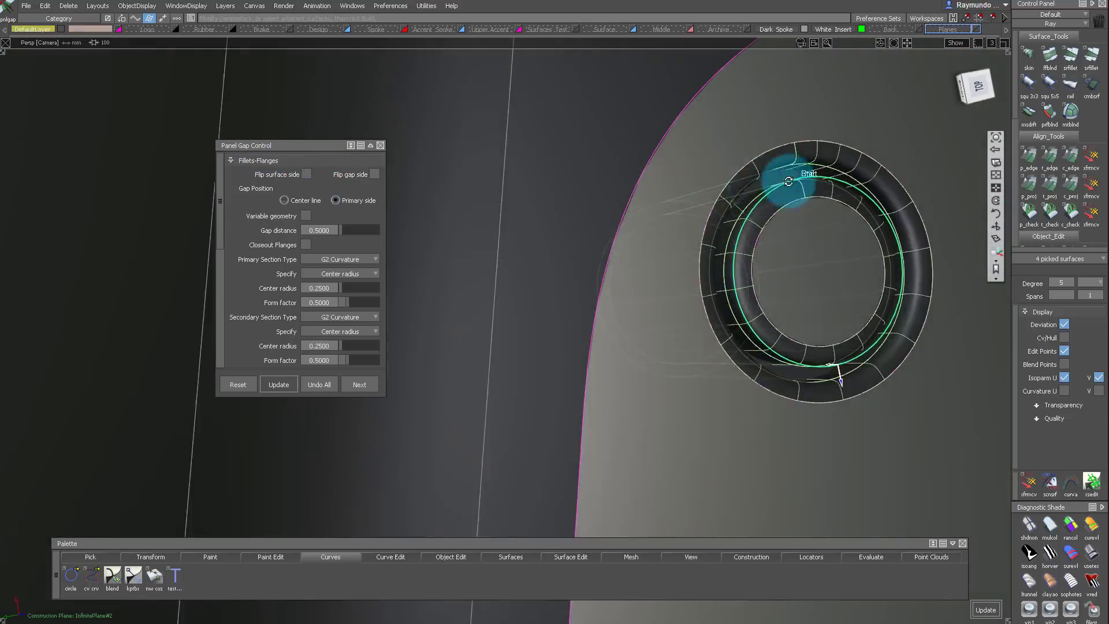
left_click_drag(788, 182, 921, 294, "alt+shift")
middle_click_drag(921, 295, 771, 308, "alt+shift")
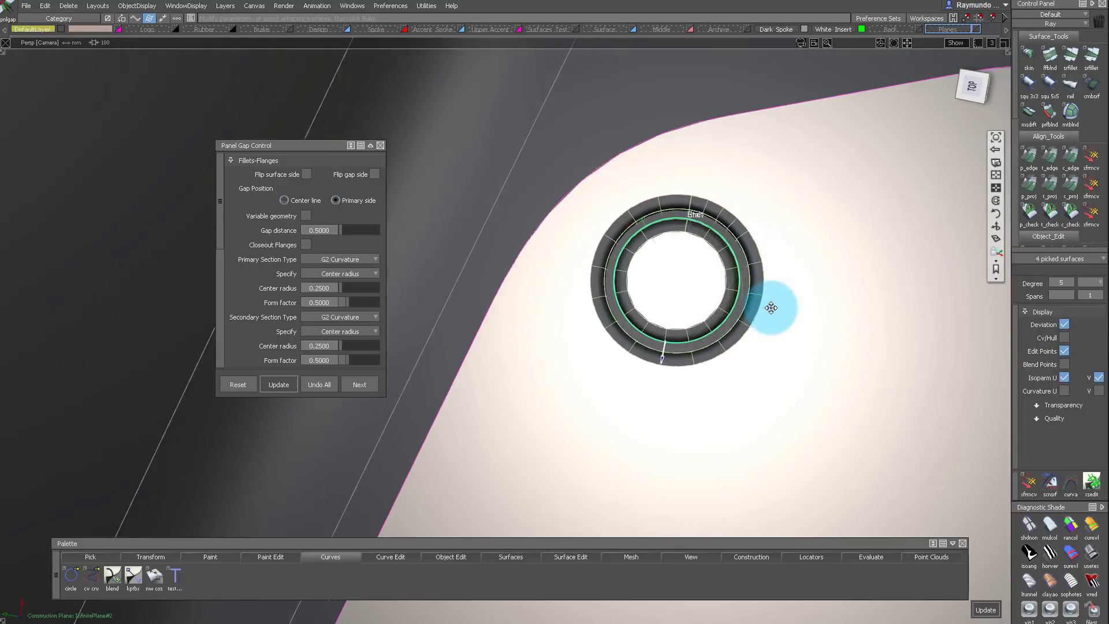
right_click_drag(771, 307, 708, 324, "alt+shift")
left_click_drag(708, 324, 696, 250, "alt+shift")
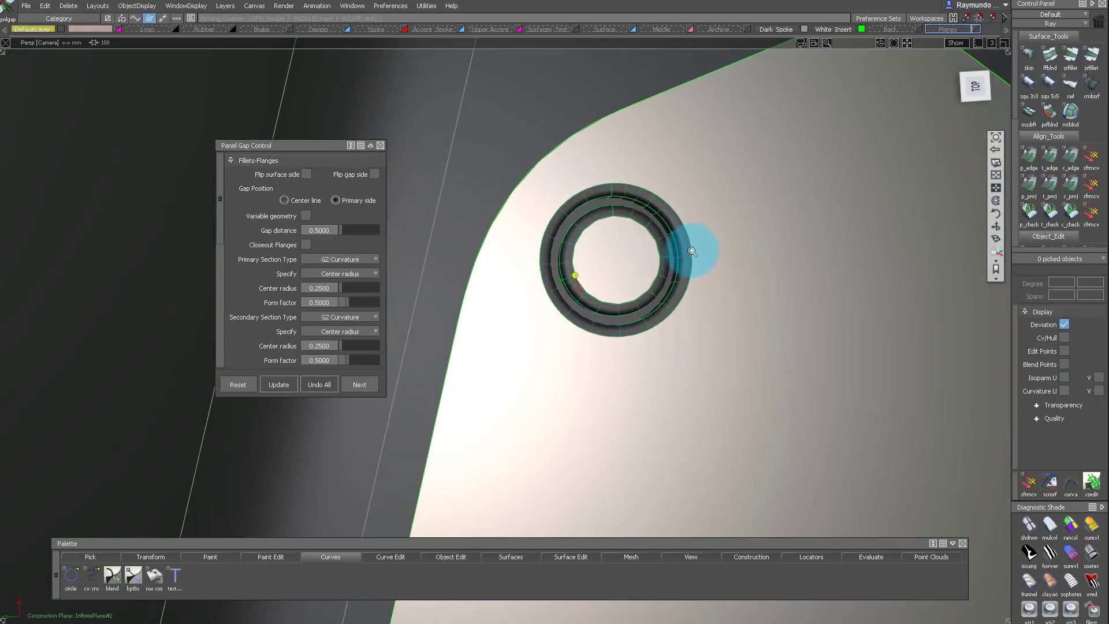
Hide the Dark Spoke layer and assign the aluminium shader to the surfaces of the gap ring
left_click(777, 27)
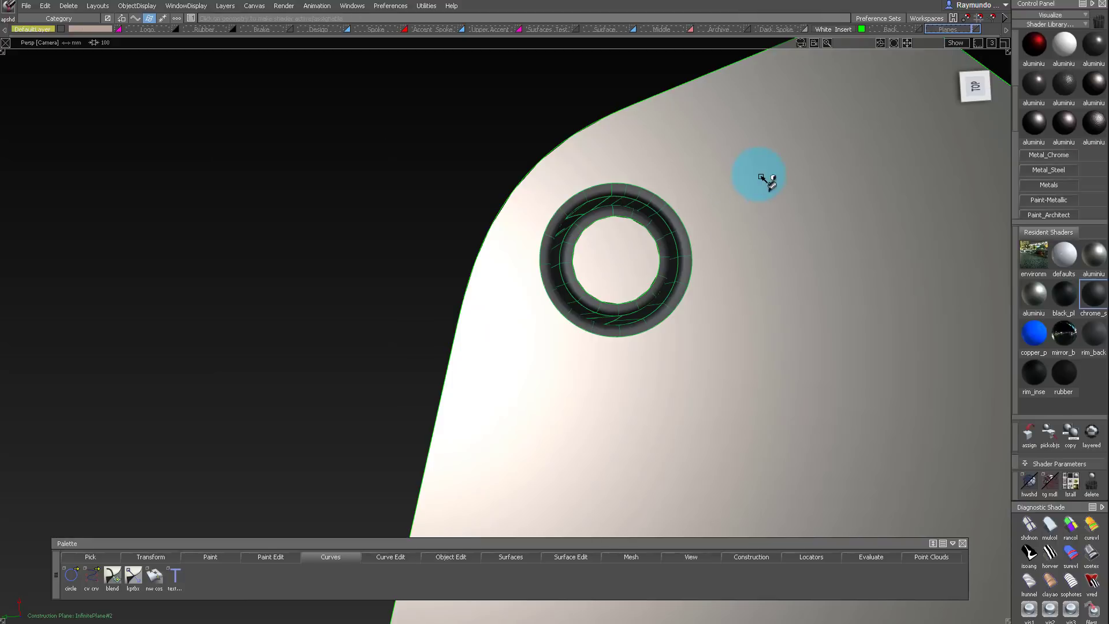
left_click_drag(505, 166, 730, 357)
mouse_move(692, 250)
left_mouse_down("alt+shift")
mouse_move(777, 263)
mouse_move(673, 287)
mouse_move(612, 133)
mouse_move(809, 212)
left_mouse_up("alt+shift")
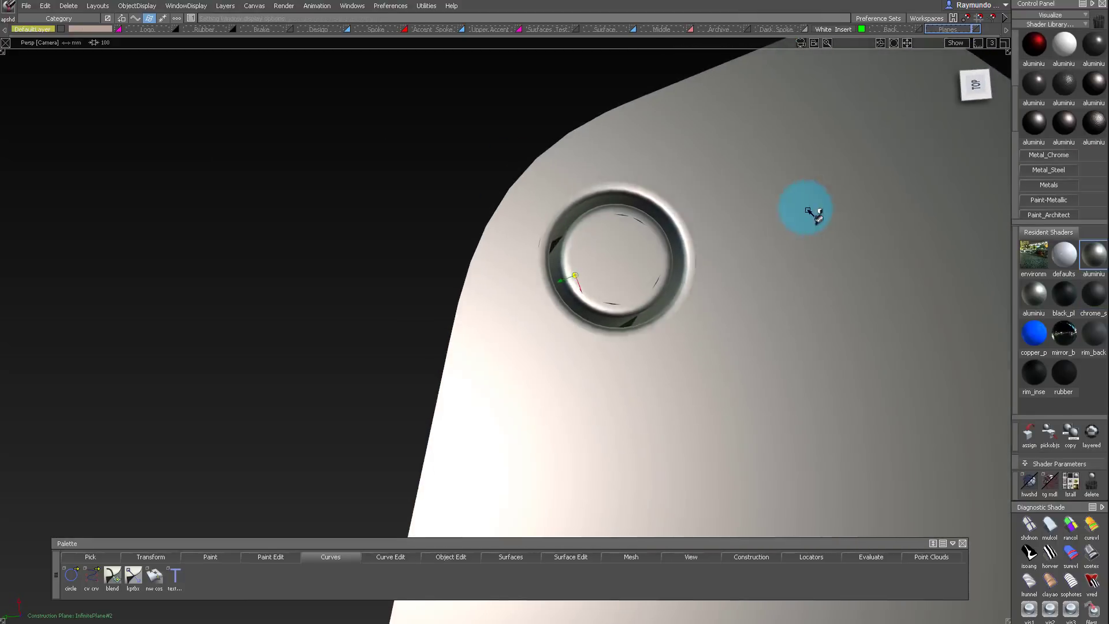
right_click_drag(808, 212, 834, 259, "alt+shift")
Reopen the circular panel gap for editing and set its gap distance to 0.2
left_click(590, 152)
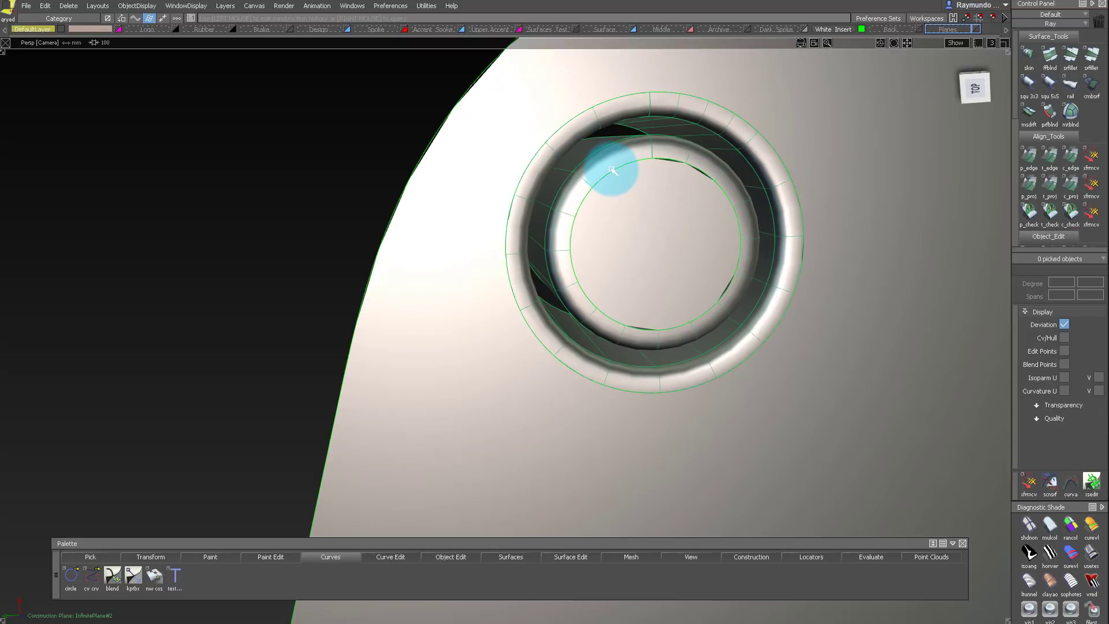
left_click(609, 163)
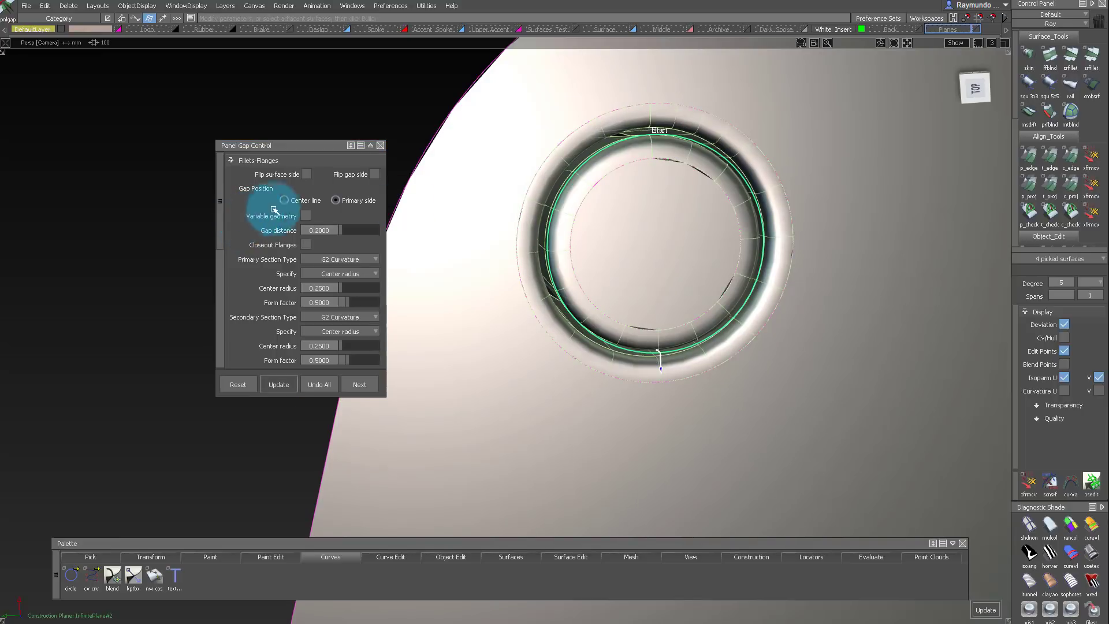
left_click_drag(827, 219, 706, 236, "alt+shift")
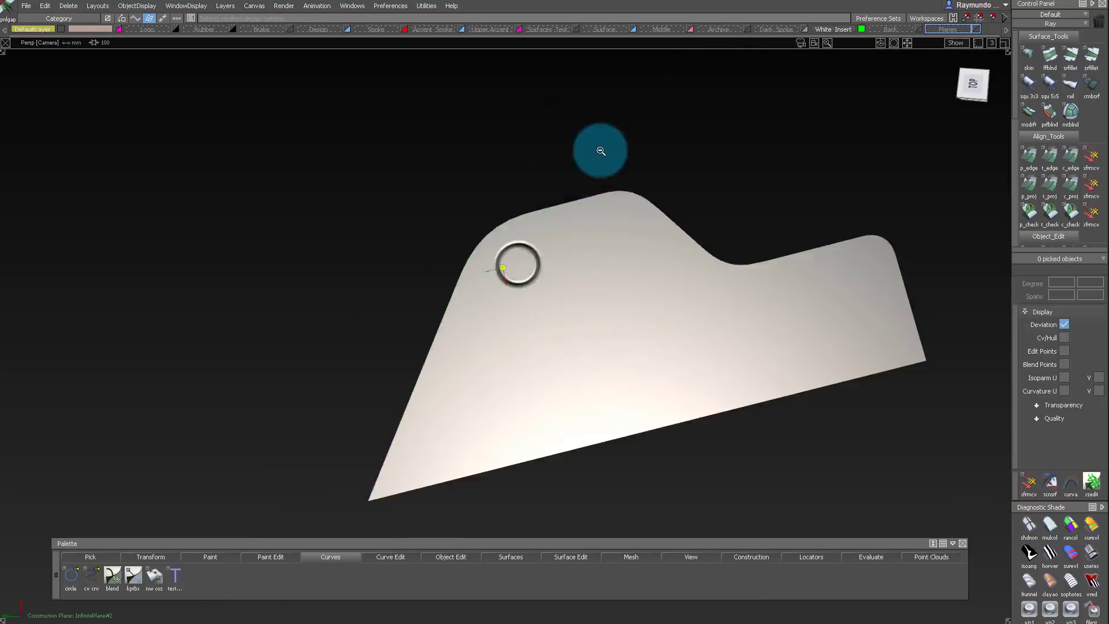
Build a panel gap with the same settings around the second circle on the upper insert and redisplay the hidden insert surfaces
right_click_drag(599, 151, 557, 203, "alt+shift")
left_click_drag(557, 203, 595, 136, "alt+shift")
middle_click_drag(595, 136, 505, 102, "alt+shift")
left_click(858, 277)
left_click_drag(777, 315, 604, 250, "alt+shift")
left_click_drag(741, 184, 757, 191, "alt+shift")
left_click_drag(820, 218, 747, 251, "alt+shift")
right_click_drag(747, 251, 854, 374, "alt+shift")
left_click_drag(854, 374, 376, 272, "alt+shift")
right_click_drag(376, 272, 570, 298, "alt+shift")
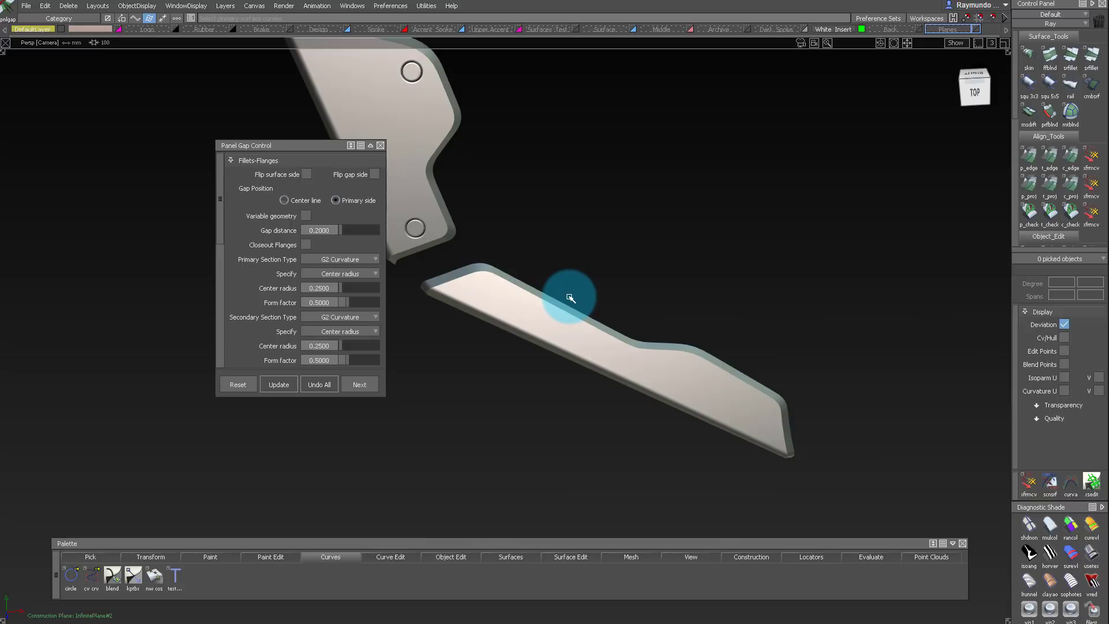
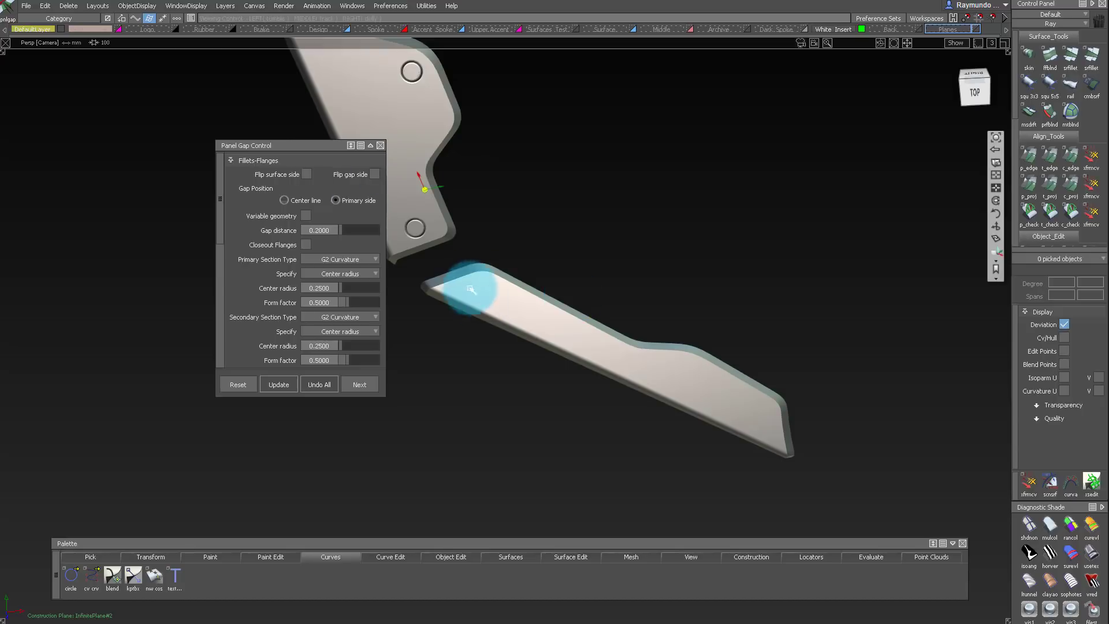
Examine the two circular gaps on the upper insert and pick the insert's face around one of them
mouse_move(481, 288)
left_mouse_down("alt+shift")
mouse_move(584, 245)
mouse_move(562, 290)
left_mouse_up("alt+shift")
middle_click_drag(562, 289, 608, 321, "alt+shift")
right_click_drag(567, 271, 508, 198, "alt+shift")
middle_click_drag(508, 198, 527, 264, "alt+shift")
left_click_drag(491, 167, 487, 114, "ctrl+shift")
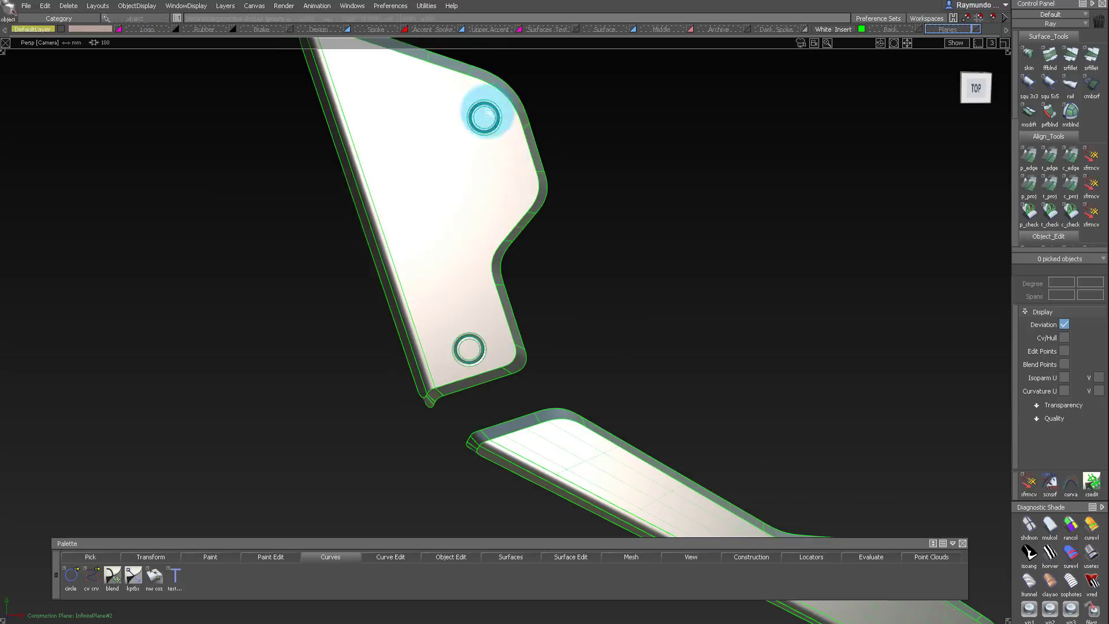
right_click_drag(488, 114, 470, 174, "alt+shift")
left_click_drag(470, 174, 589, 197, "alt+shift")
right_click_drag(589, 196, 478, 155, "alt+shift")
left_click_drag(478, 155, 475, 173, "ctrl+shift")
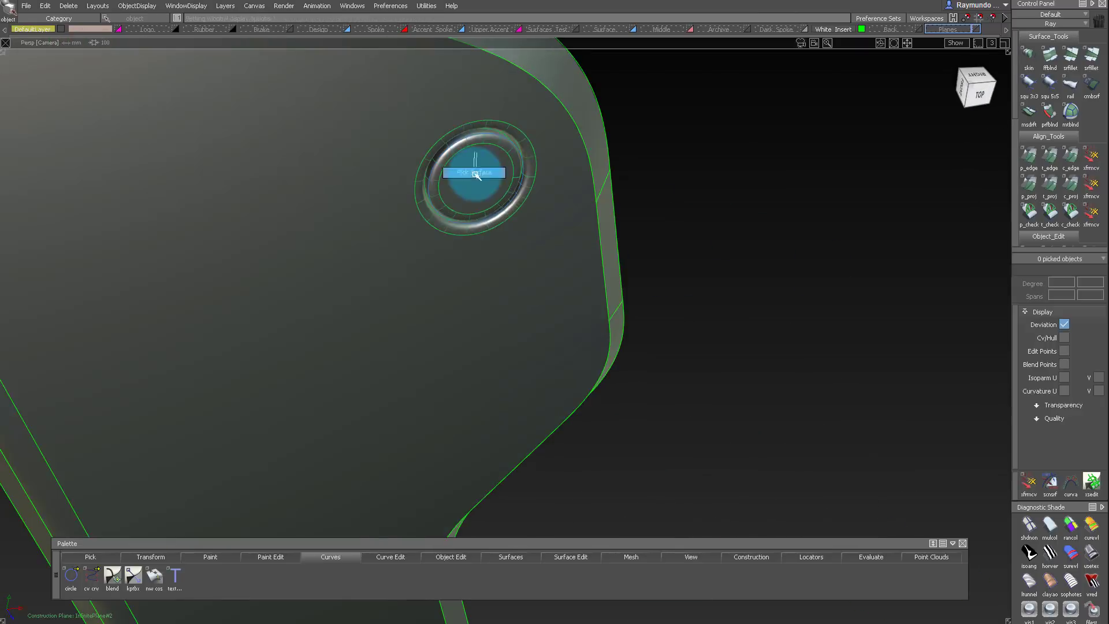
left_click(477, 222)
Clear the selection and compare the detailed upper insert with the plain lower insert from several angles
left_click_drag(477, 223, 518, 196, "alt+shift")
right_click_drag(517, 196, 468, 144, "alt+shift")
left_click_drag(467, 144, 398, 150, "alt+shift")
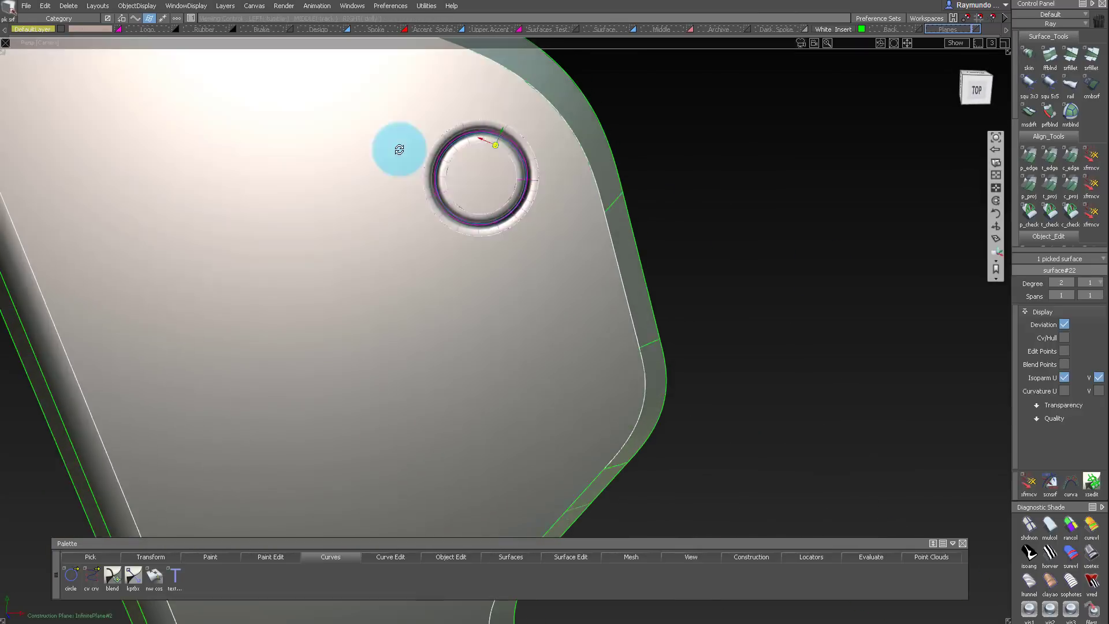
left_click(976, 88)
right_click_drag(558, 156, 560, 252, "alt+shift")
left_click_drag(559, 252, 566, 269, "alt+shift")
right_click_drag(566, 269, 520, 190, "alt+shift")
left_click(559, 142)
left_click_drag(520, 190, 431, 55, "alt+shift")
right_click_drag(431, 54, 502, 201, "alt+shift")
key("alt+m")
left_click_drag(502, 201, 565, 199, "alt+shift")
right_click_drag(566, 199, 683, 383, "alt+shift")
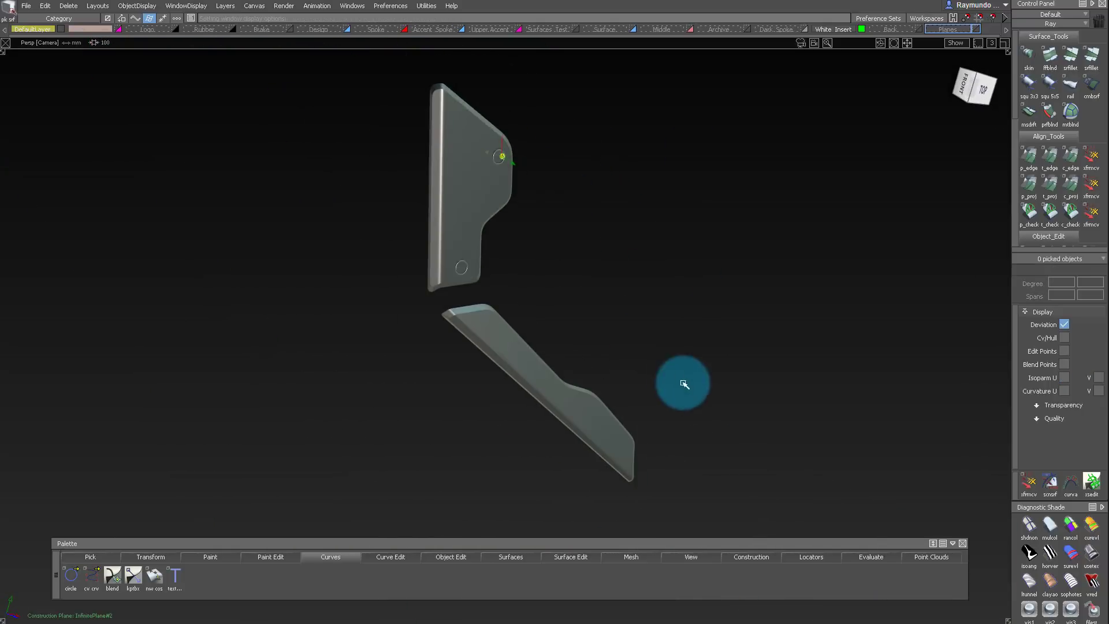
left_click_drag(554, 368, 523, 254, "alt+shift")
right_click_drag(470, 198, 552, 247, "alt+shift")
key("alt+m")
left_click_drag(553, 247, 548, 147, "alt+shift")
Pick the surfaces of the gap ring beside the upper insert's rounded corner and inspect them up close
left_click(571, 557)
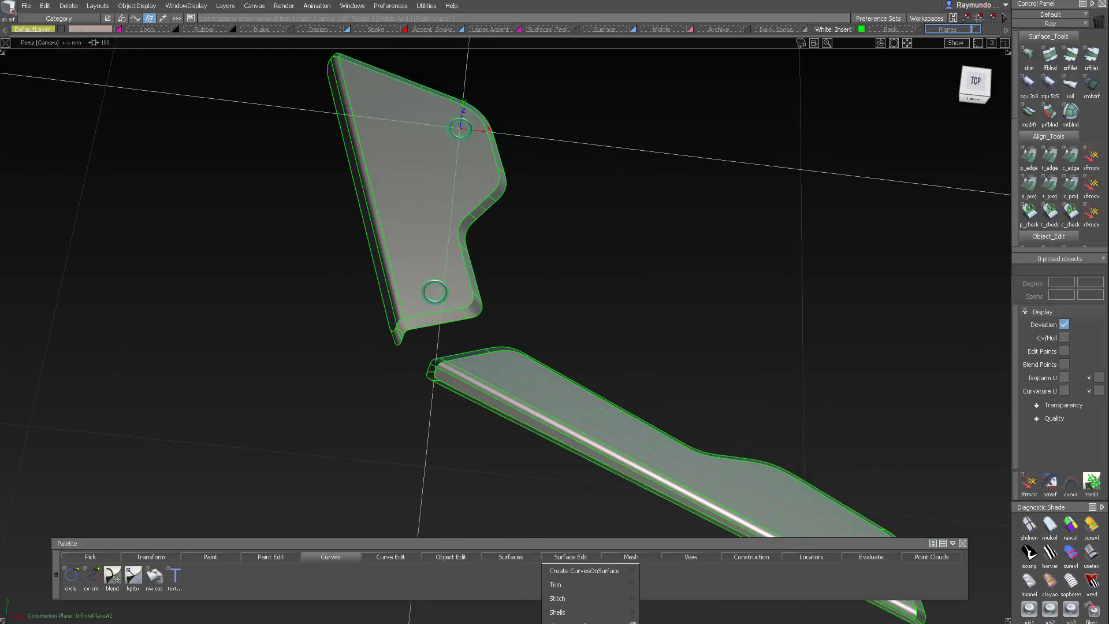
left_click_drag(571, 350, 574, 388, "alt+shift")
right_click_drag(574, 389, 372, 335, "alt+shift")
left_click_drag(372, 335, 418, 198, "alt+shift")
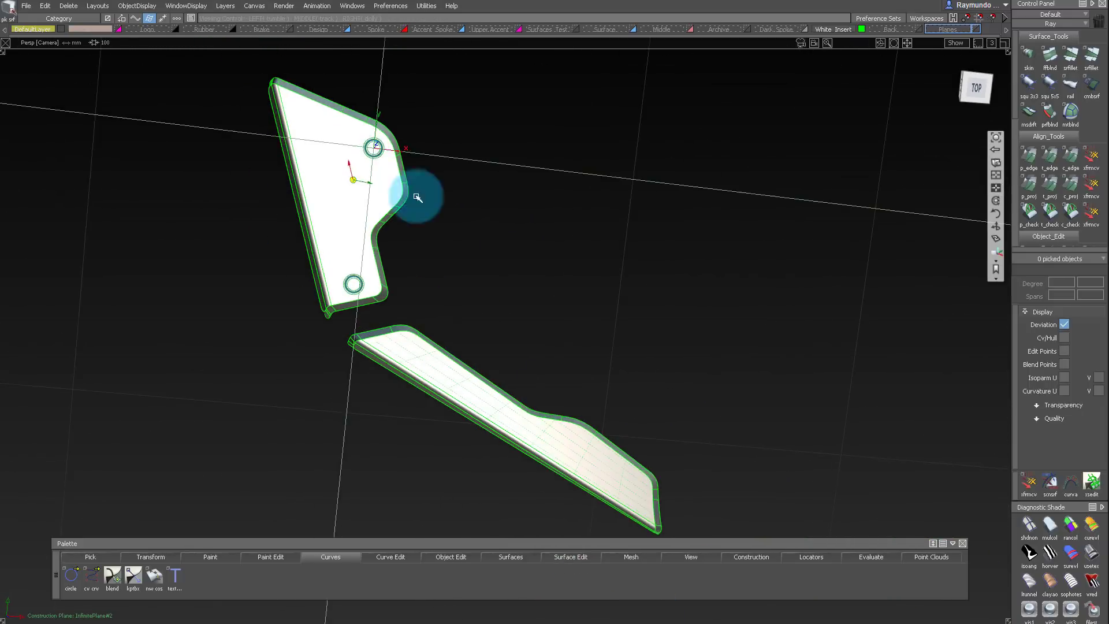
right_click_drag(418, 198, 369, 202, "alt+shift")
left_click_drag(370, 202, 345, 244, "alt+shift")
left_click_drag(322, 159, 596, 262, "alt+shift")
left_click_drag(434, 174, 359, 292, "ctrl+shift")
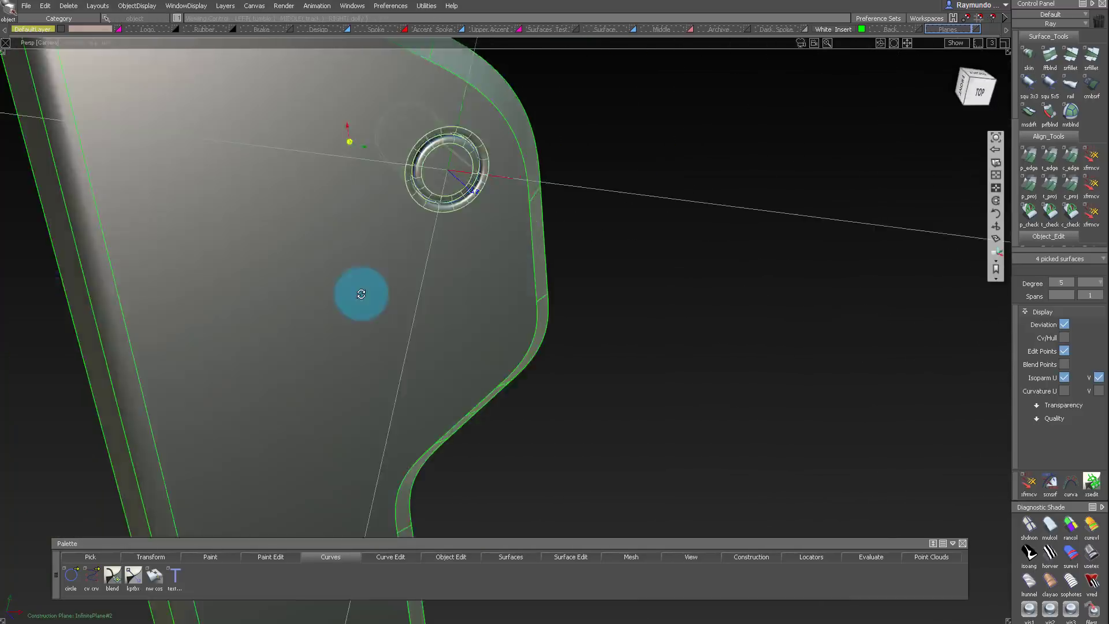
right_click_drag(359, 292, 549, 194, "alt+shift")
mouse_move(807, 142)
left_mouse_down("alt+shift")
mouse_move(554, 208)
mouse_move(433, 223)
mouse_move(551, 404)
mouse_move(578, 305)
left_mouse_up("alt+shift")
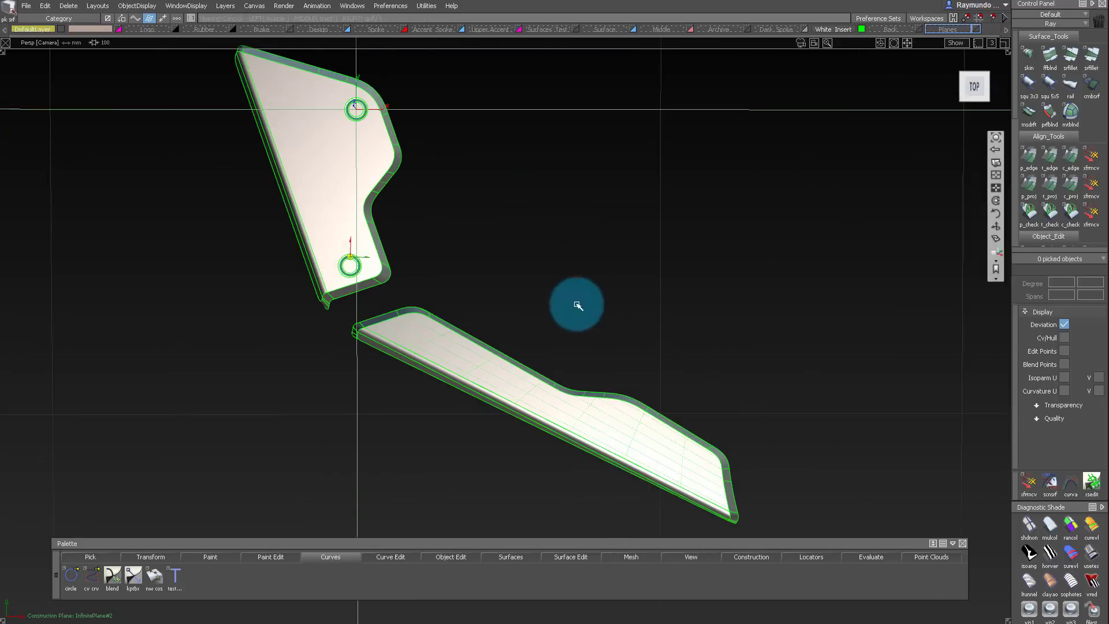
Switch off the custom construction plane at the upper insert and bring the lower insert into view
left_click(771, 622)
left_click_drag(537, 369, 838, 370, "alt+shift")
left_click(973, 89)
left_click_drag(520, 263, 583, 248, "alt+shift")
right_click_drag(583, 248, 547, 244, "alt+shift")
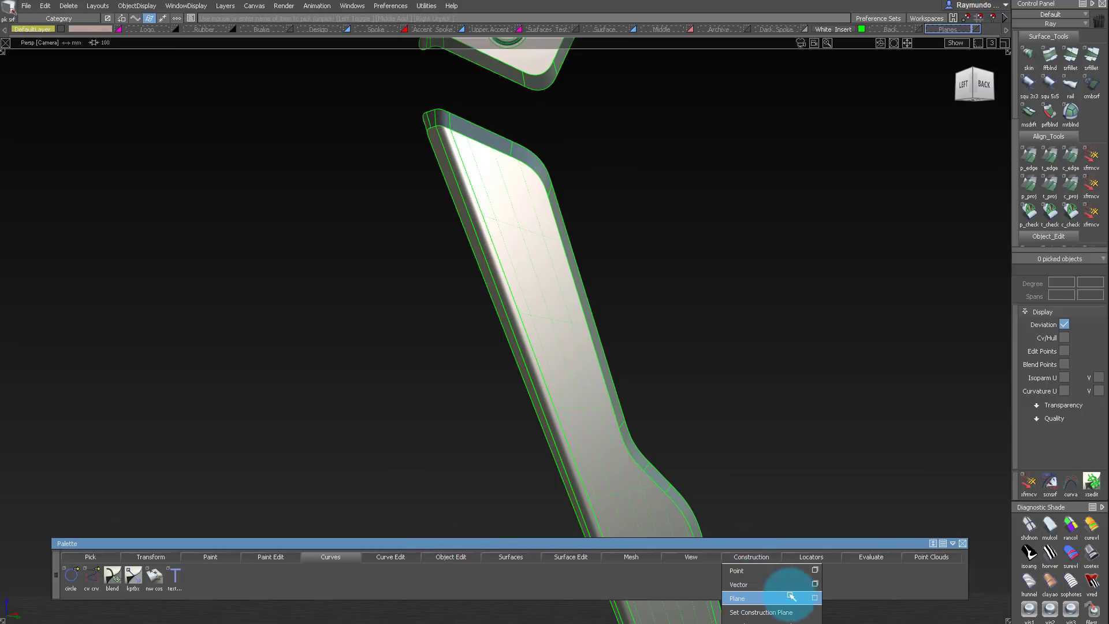
Place a new reference plane on the lower insert's face near its far end and set it as the construction plane
left_click(791, 596)
left_click_drag(527, 272, 563, 306, "alt+shift")
middle_click_drag(563, 306, 567, 168, "alt+shift")
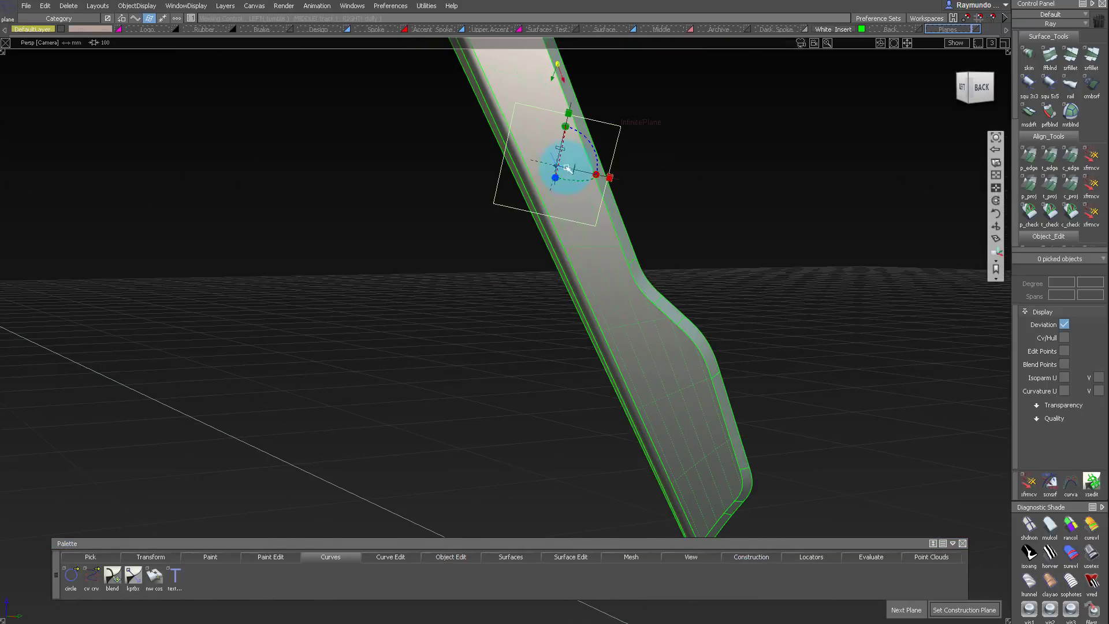
left_click_drag(720, 474, 724, 482)
left_click_drag(724, 483, 732, 324, "alt+shift")
right_click_drag(732, 324, 636, 302, "alt+shift")
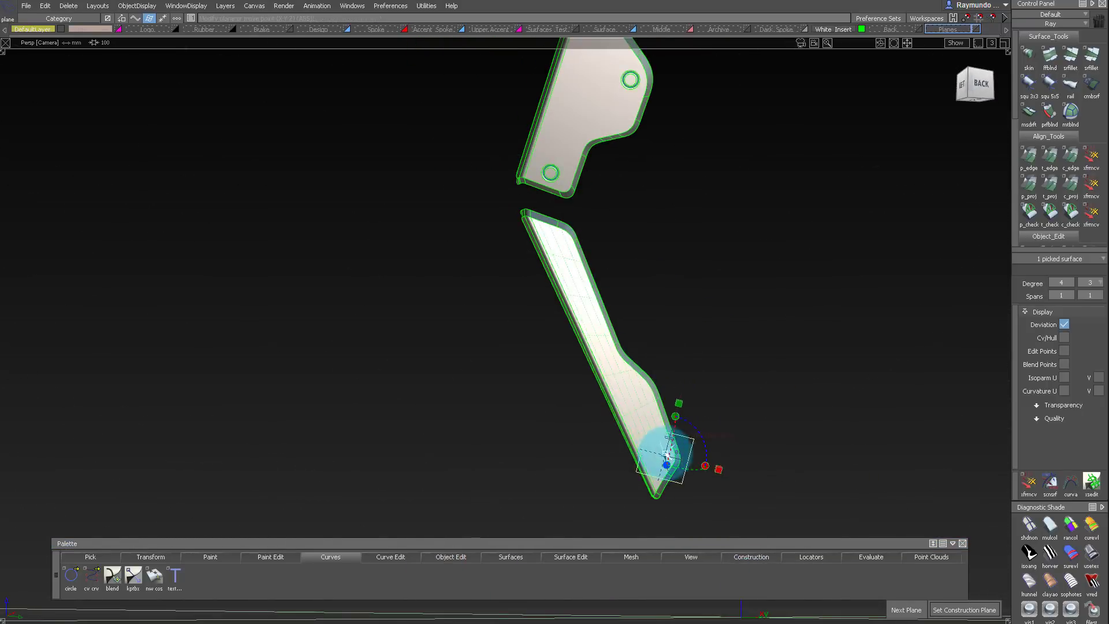
left_click(950, 608)
right_click_drag(658, 450, 808, 416, "alt+shift")
In the orthographic Top view, reduce the Patch Precision of the lower insert's face so its interior isoparms are hidden
left_click(972, 86)
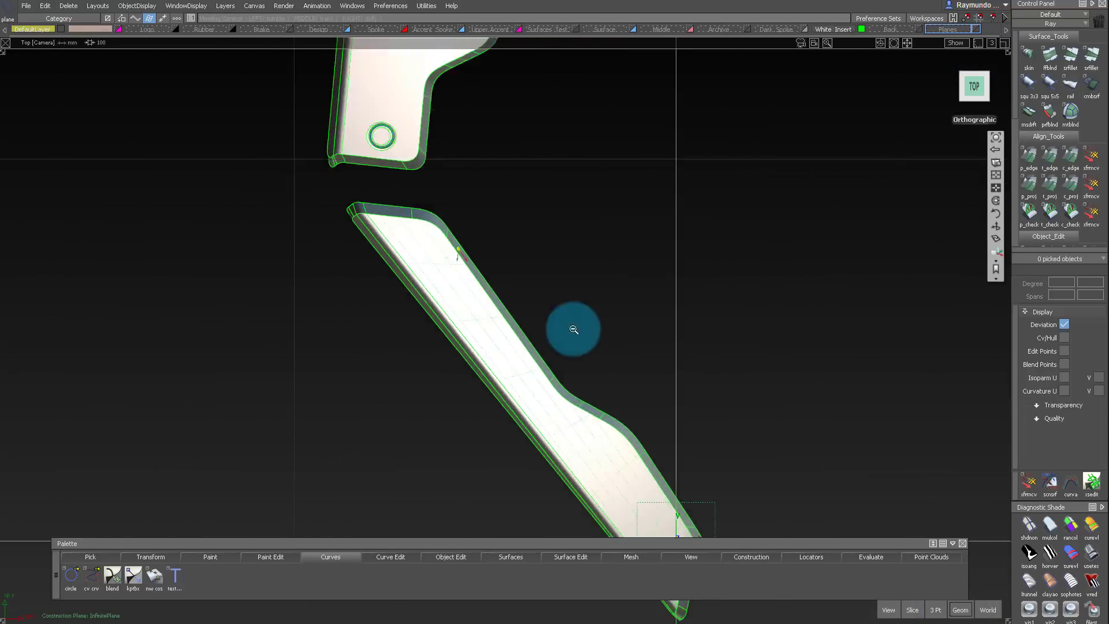
middle_click_drag(572, 329, 572, 269, "alt+shift")
mouse_move(573, 269)
right_mouse_down("alt+shift")
mouse_move(683, 258)
mouse_move(675, 222)
right_mouse_up("alt+shift")
middle_click_drag(675, 222, 604, 190, "alt+shift")
right_click_drag(663, 227, 615, 343, "alt+shift")
middle_click_drag(615, 343, 546, 282, "alt+shift")
left_click(511, 557)
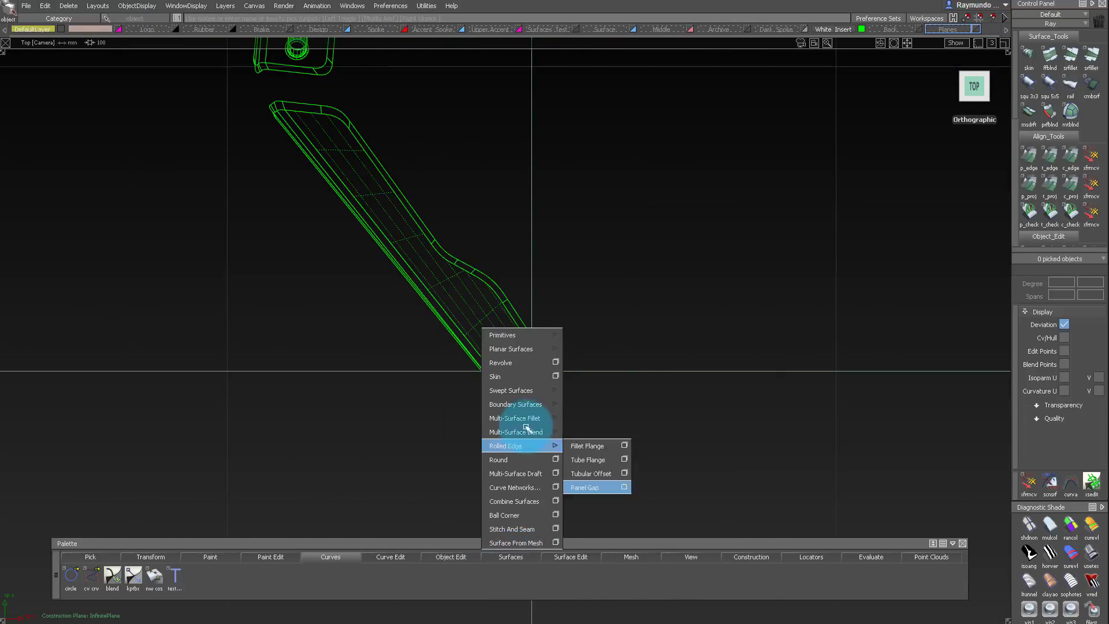
left_click(451, 556)
left_click(462, 522)
right_click_drag(342, 315, 476, 473, "alt+shift")
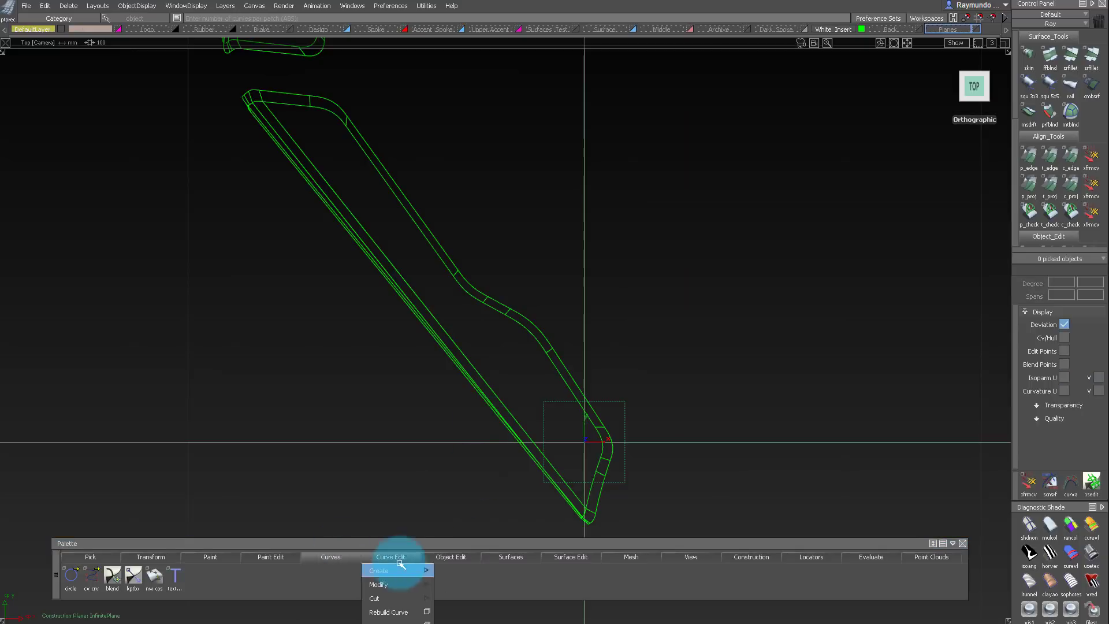
Create a circle on the construction plane, scale it down and position it inside the lower insert's far end
left_click(414, 570)
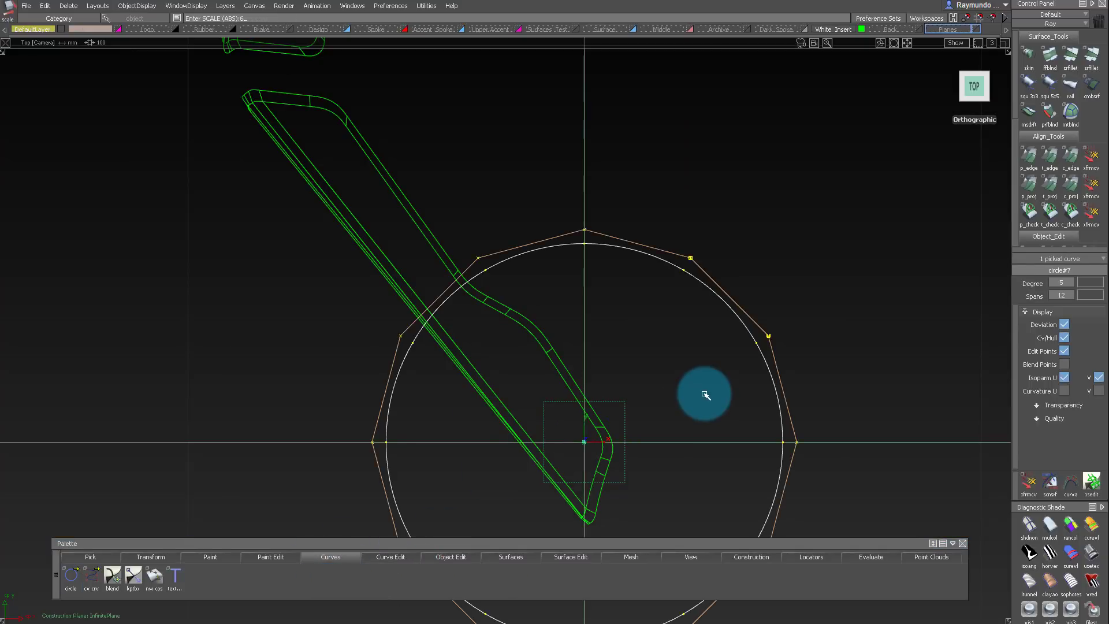
left_click_drag(646, 426, 661, 341, "ctrl+shift")
right_click_drag(660, 341, 560, 234, "alt+shift")
right_click_drag(667, 296, 594, 320, "alt+shift")
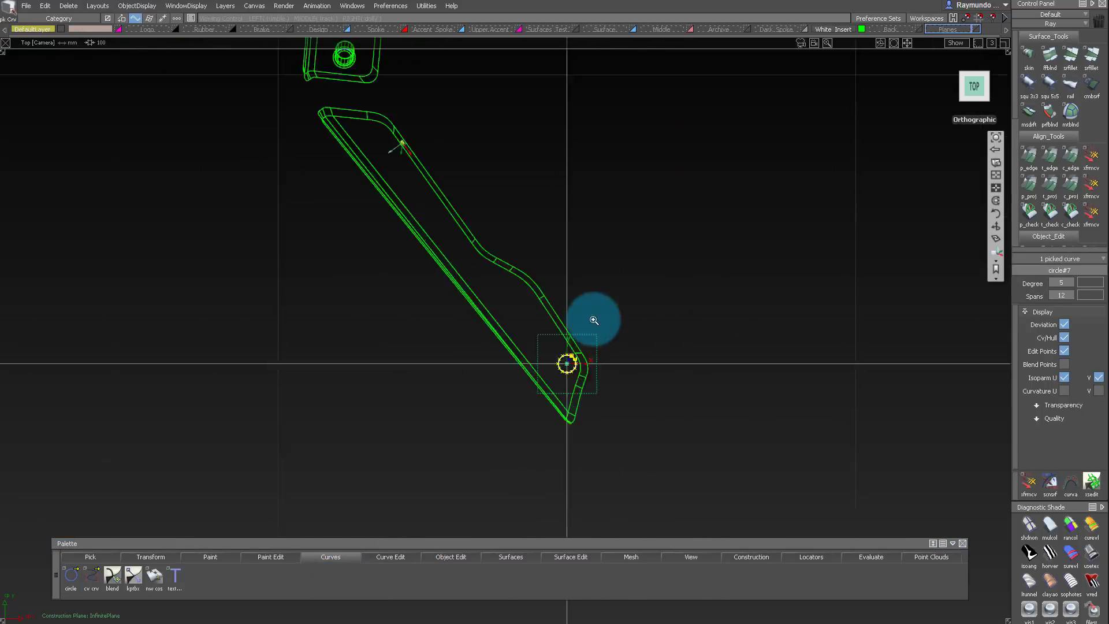
middle_click_drag(594, 320, 544, 280, "alt+shift")
right_click_drag(543, 280, 784, 263, "alt+shift")
middle_click_drag(783, 262, 802, 255, "ctrl+shift")
left_click_drag(802, 255, 785, 270)
right_click_drag(784, 270, 661, 260, "alt+shift")
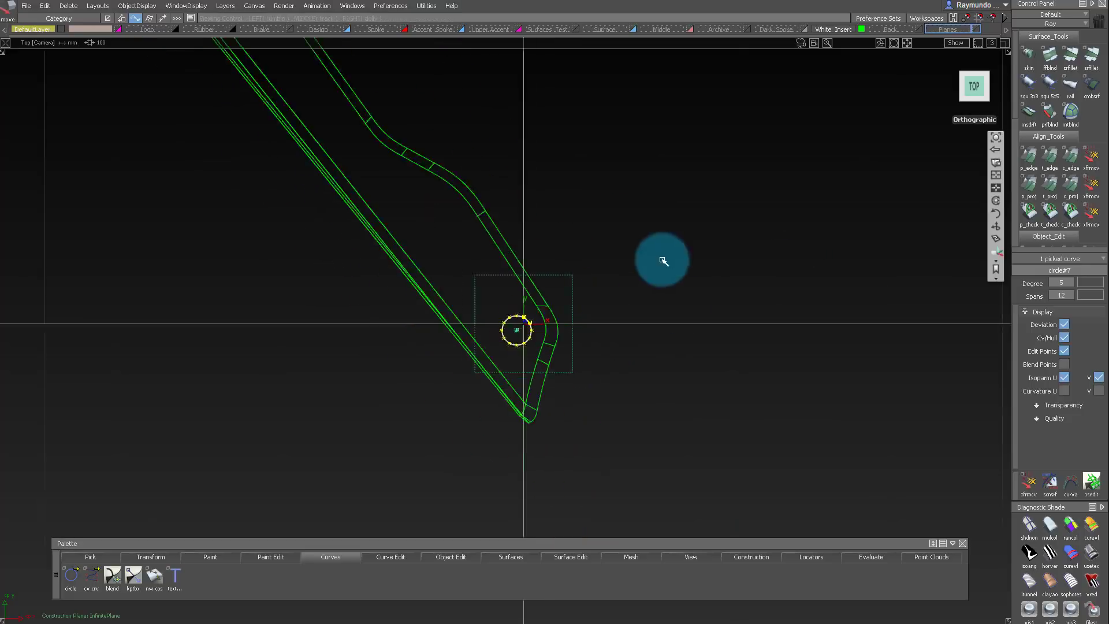
Copy and paste the circle and move the copy inside the lower insert's opposite rounded end
middle_click_drag(635, 249, 704, 384, "alt+shift")
middle_click_drag(537, 227, 549, 201, "alt+shift")
left_click_drag(478, 378, 479, 347, "ctrl+shift")
left_click(617, 431)
key("ctrl+c")
key("ctrl+v")
middle_click_drag(624, 270, 742, 412, "alt+shift")
middle_click_drag(696, 354, 711, 346, "ctrl+shift")
left_click_drag(662, 304, 493, 67)
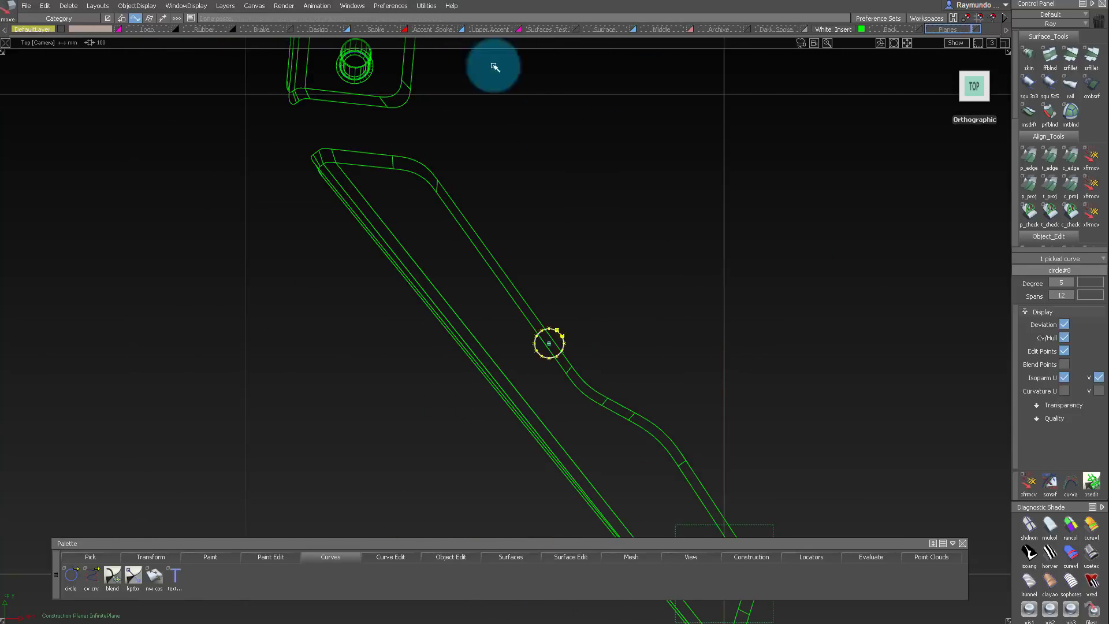
right_click_drag(513, 167, 416, 191, "alt+shift")
Project both circles onto the lower insert's face in the Top view and inspect the isolated face in perspective
right_click_drag(485, 320, 489, 176, "ctrl+shift")
left_click(539, 378)
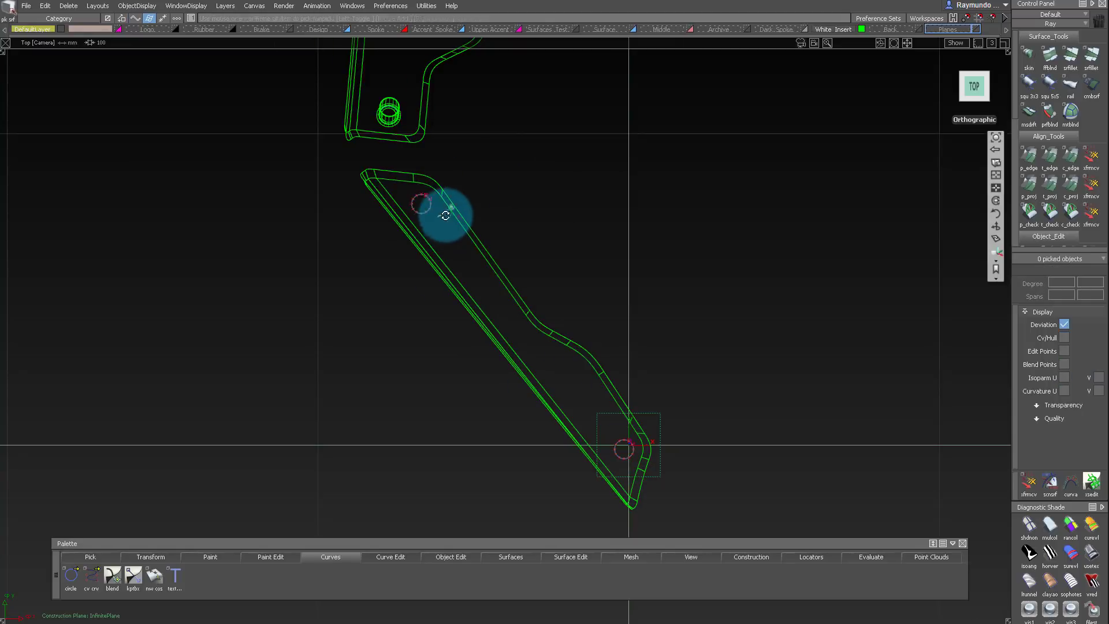
left_click_drag(446, 216, 854, 140, "alt+shift")
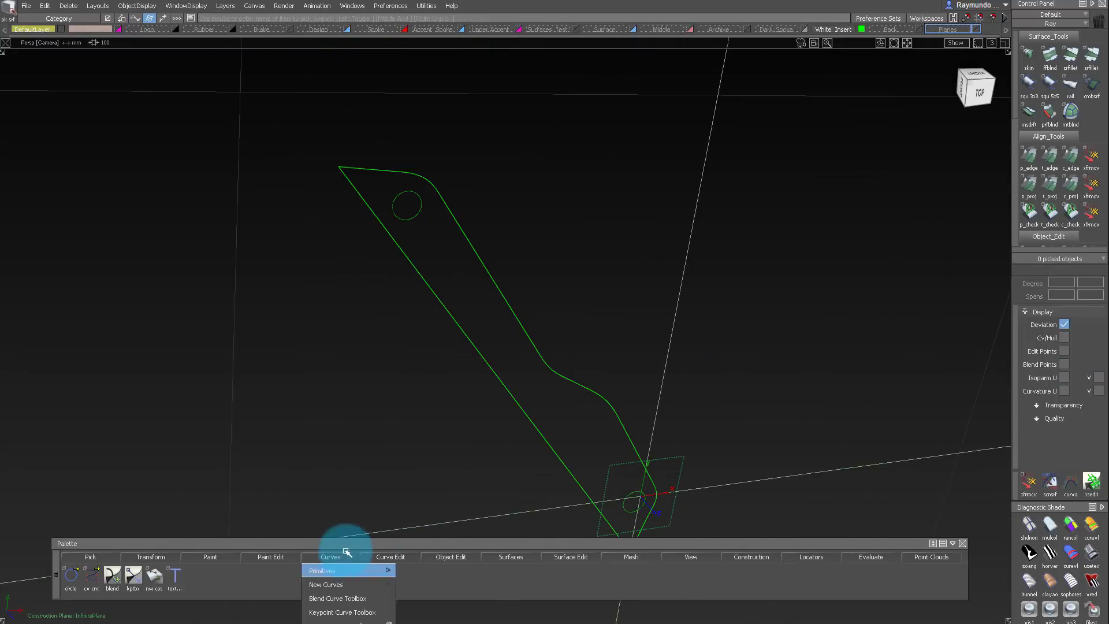
Create panel gaps along both circles on the face with 0.2 gap distance, primary-side position, G2 Curvature sections and 0.25 center radius
left_click(511, 556)
mouse_move(546, 449)
left_click(624, 488)
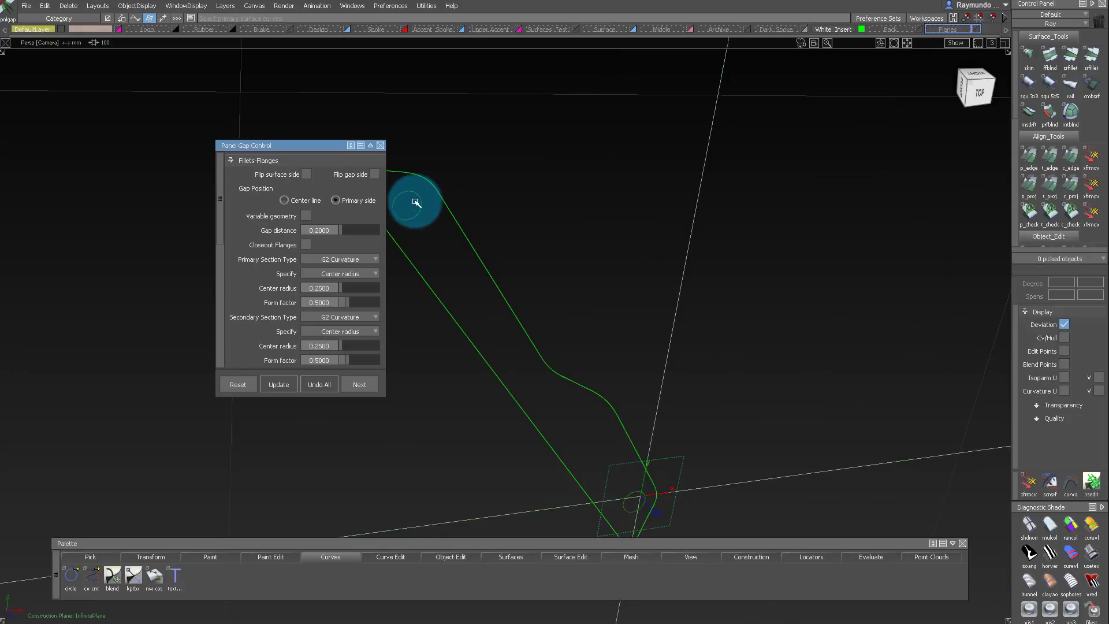
left_click_drag(423, 202, 842, 333, "alt+shift")
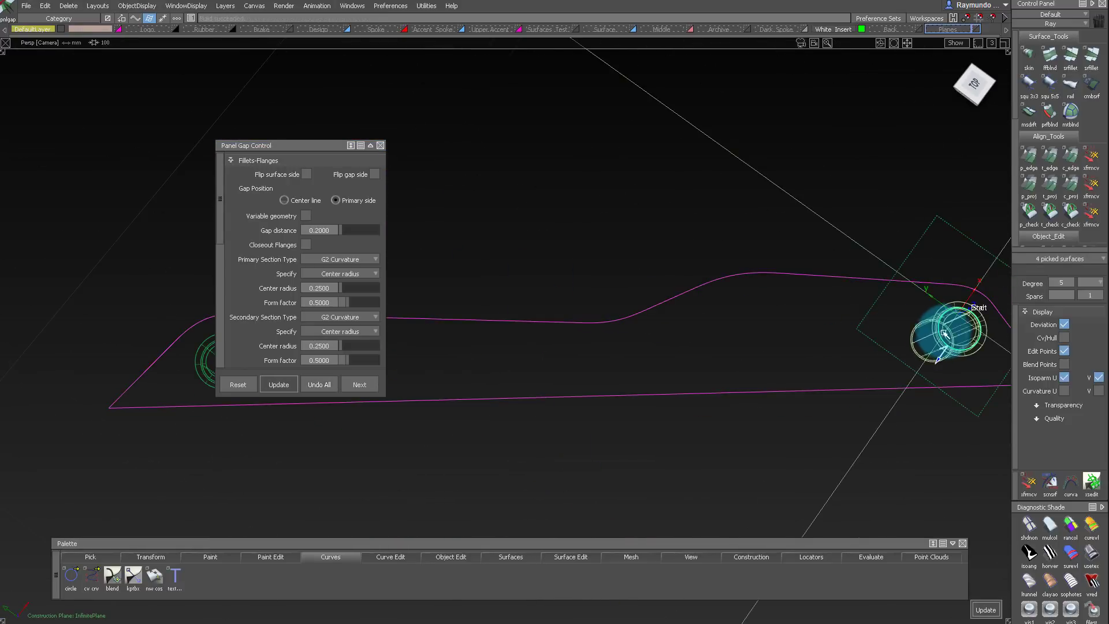
left_click_drag(842, 208, 995, 371)
left_click_drag(955, 329, 645, 342, "alt+shift")
right_click_drag(645, 342, 639, 260, "alt+shift")
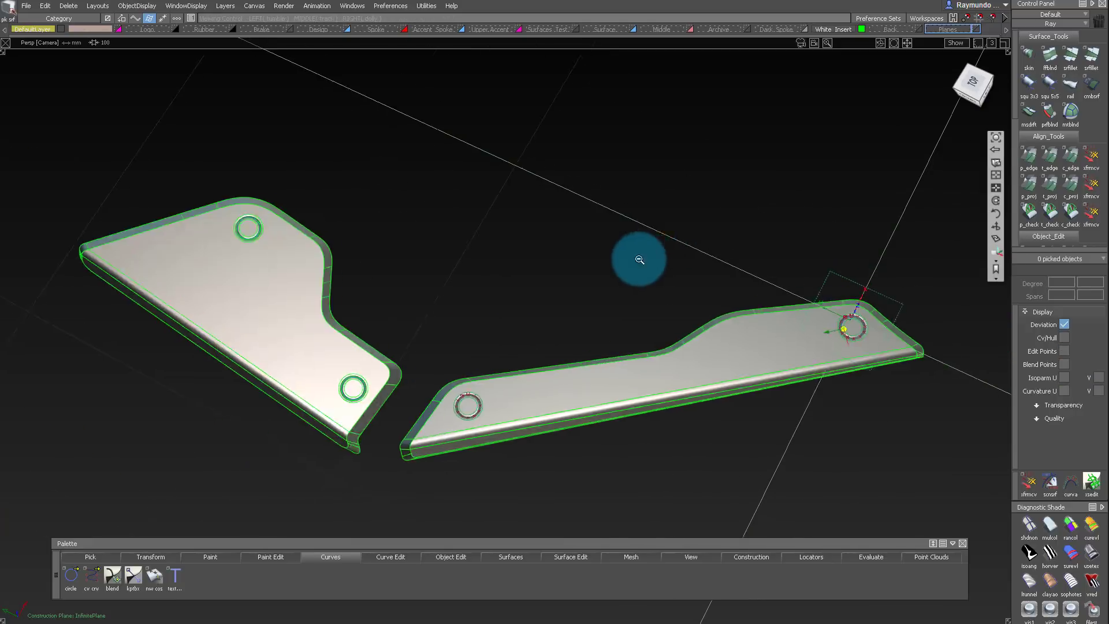
Pick the two source circles at the lower insert's gap rings and clear them from the view
mouse_move(640, 260)
left_mouse_down("alt+shift")
mouse_move(445, 260)
mouse_move(695, 305)
mouse_move(499, 200)
left_mouse_up("alt+shift")
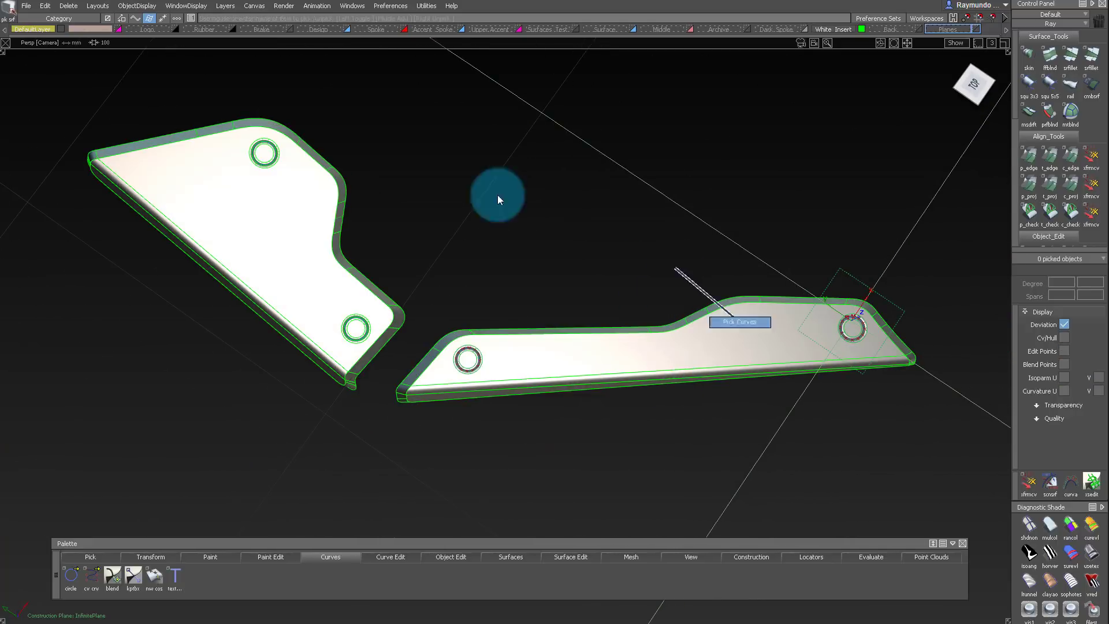
left_click_drag(839, 326, 824, 326, "alt+shift")
right_click_drag(824, 326, 646, 317, "alt+shift")
middle_click_drag(646, 317, 716, 393, "alt+shift")
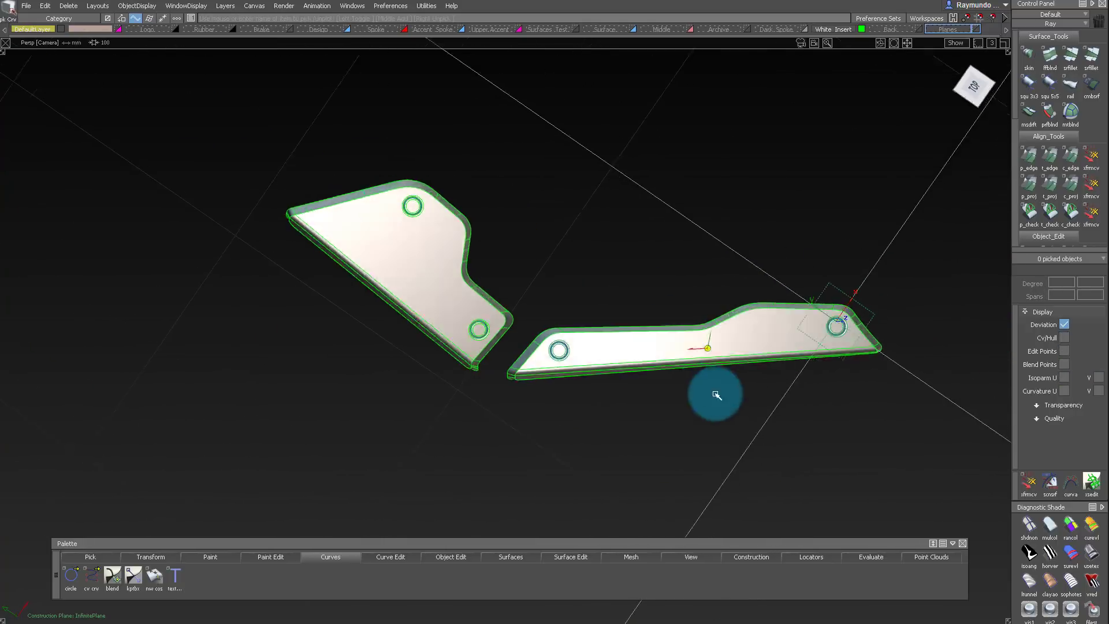
right_click_drag(716, 393, 563, 318, "alt+shift")
Switch off the custom construction plane and turn the perspective view toward the left side of both inserts
right_click(750, 558)
left_click(765, 578)
left_click_drag(713, 339, 876, 94, "alt+shift")
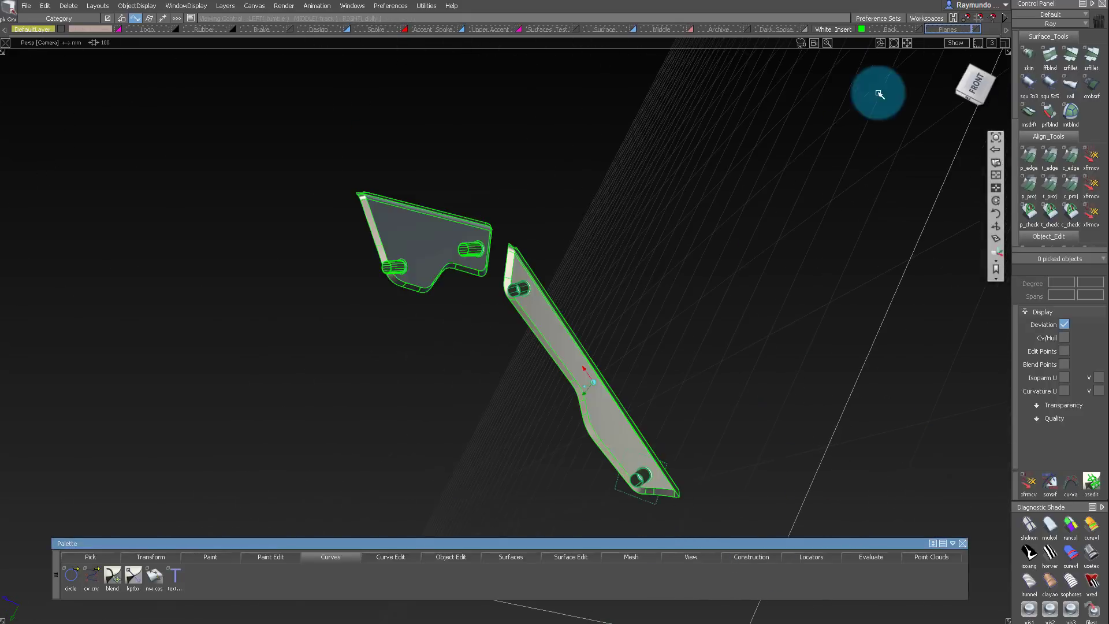
left_click(976, 87)
left_click(994, 88)
left_click_drag(616, 283, 542, 215, "alt+shift")
right_click_drag(542, 216, 510, 229, "alt+shift")
left_click_drag(510, 230, 490, 148, "ctrl+shift")
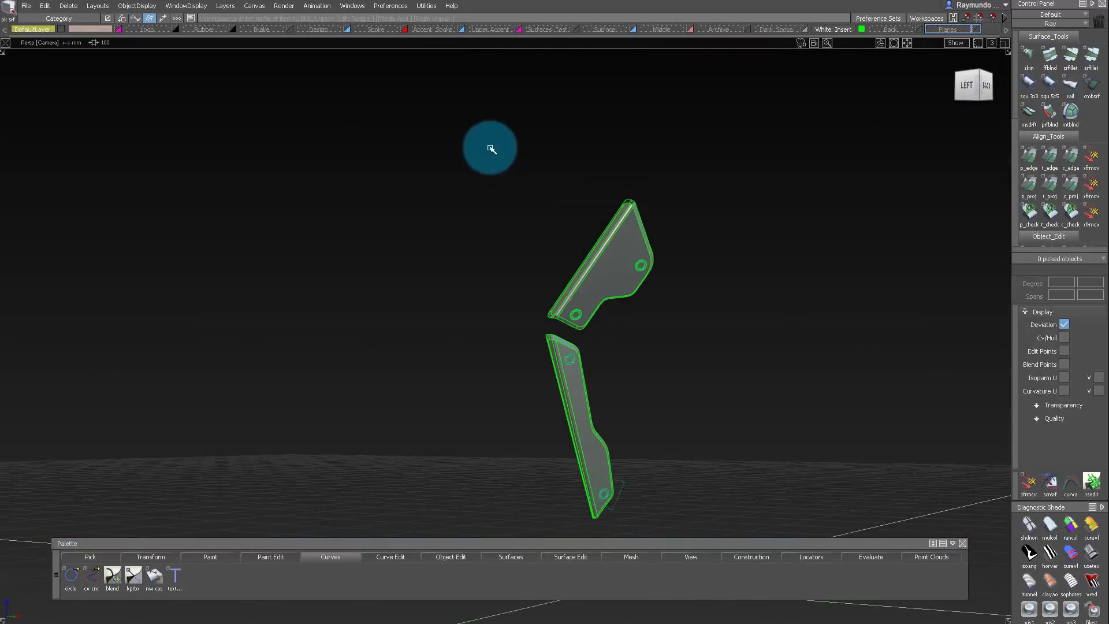
Reactivate the lower insert's reference plane as the construction plane and switch it off again
left_click_drag(886, 578, 884, 578)
left_click_drag(611, 163, 575, 184, "ctrl+shift")
left_click(625, 481)
left_click_drag(867, 514, 880, 590, "alt+shift")
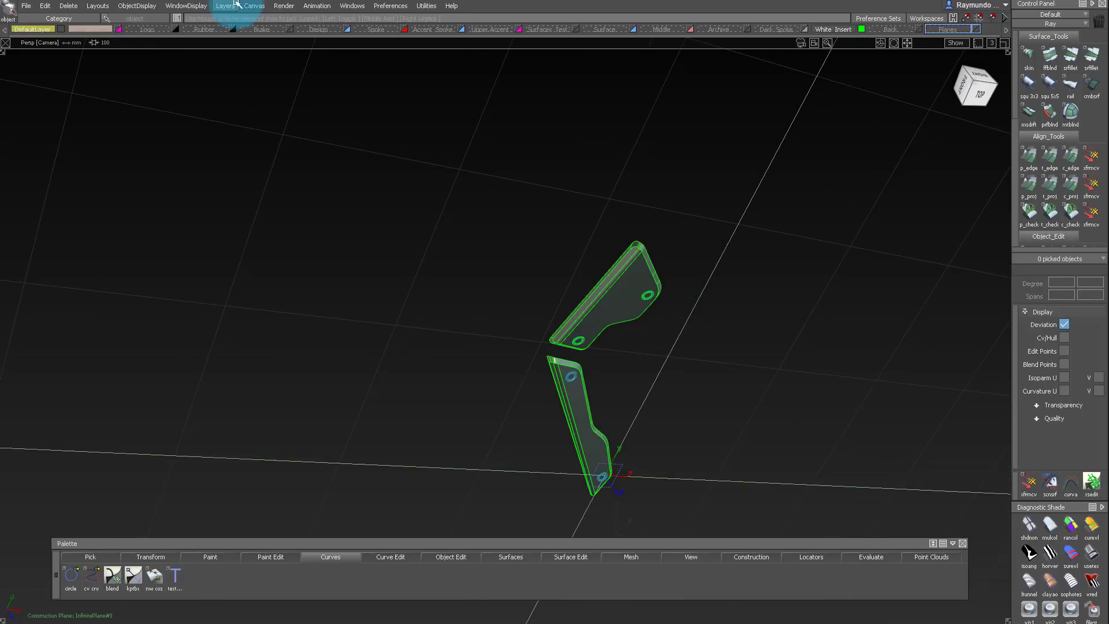
left_click(232, 5)
mouse_move(194, 7)
right_click(769, 557)
left_click(767, 580)
Pick the reference plane at the lower insert's end and assign it to the Planes layer
left_click_drag(693, 426, 664, 294, "ctrl+shift")
right_click_drag(664, 293, 696, 380, "alt+shift")
left_click_drag(782, 368, 720, 456, "ctrl+shift")
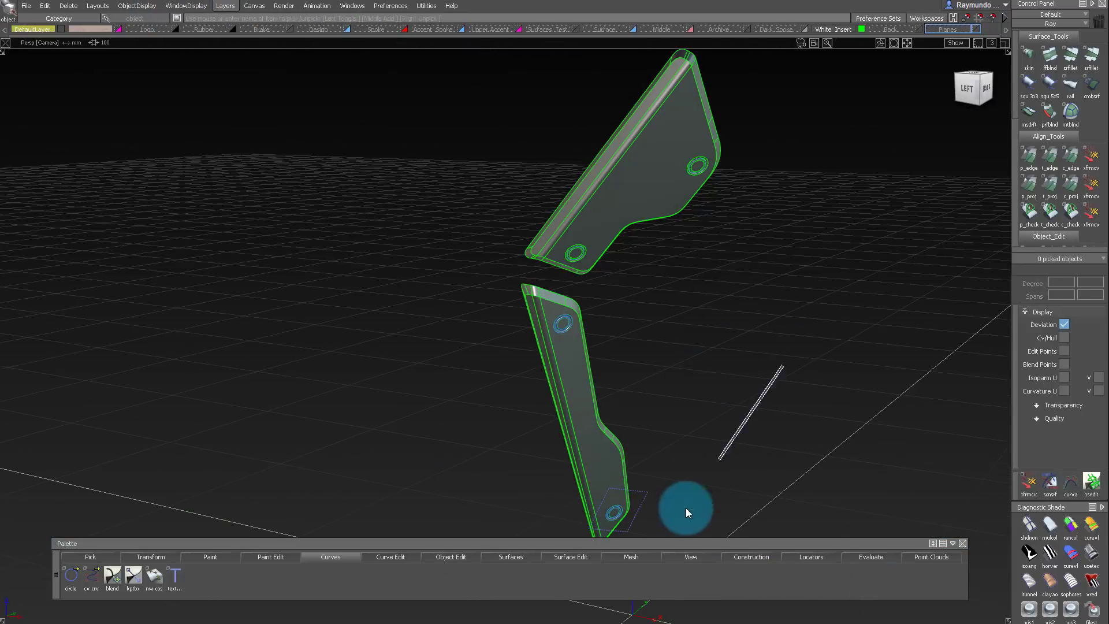
left_click(642, 495)
left_click(968, 30)
Pick the gap ring surfaces of the lower insert and assign them to the White Insert layer
left_click_drag(768, 355, 614, 280, "alt+shift")
right_click_drag(614, 280, 583, 277, "alt+shift")
left_click_drag(716, 272, 730, 426, "ctrl+shift")
right_click_drag(647, 346, 564, 307, "alt+shift")
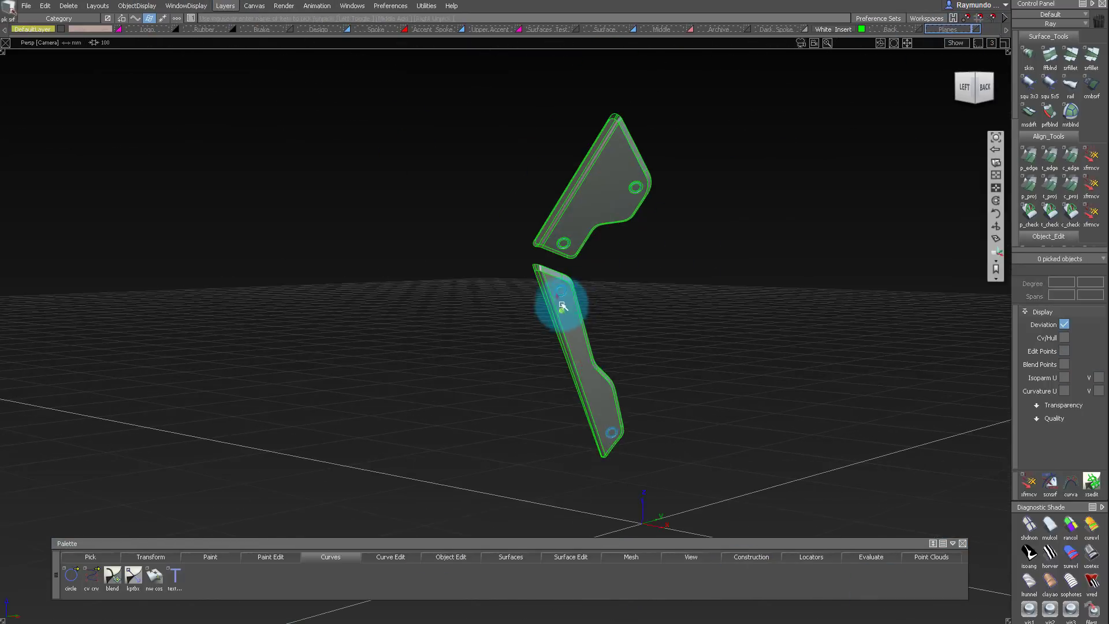
left_click_drag(565, 307, 635, 239, "alt+shift")
left_click_drag(661, 236, 635, 251, "ctrl+shift")
left_click_drag(527, 165, 810, 83)
left_click(750, 252)
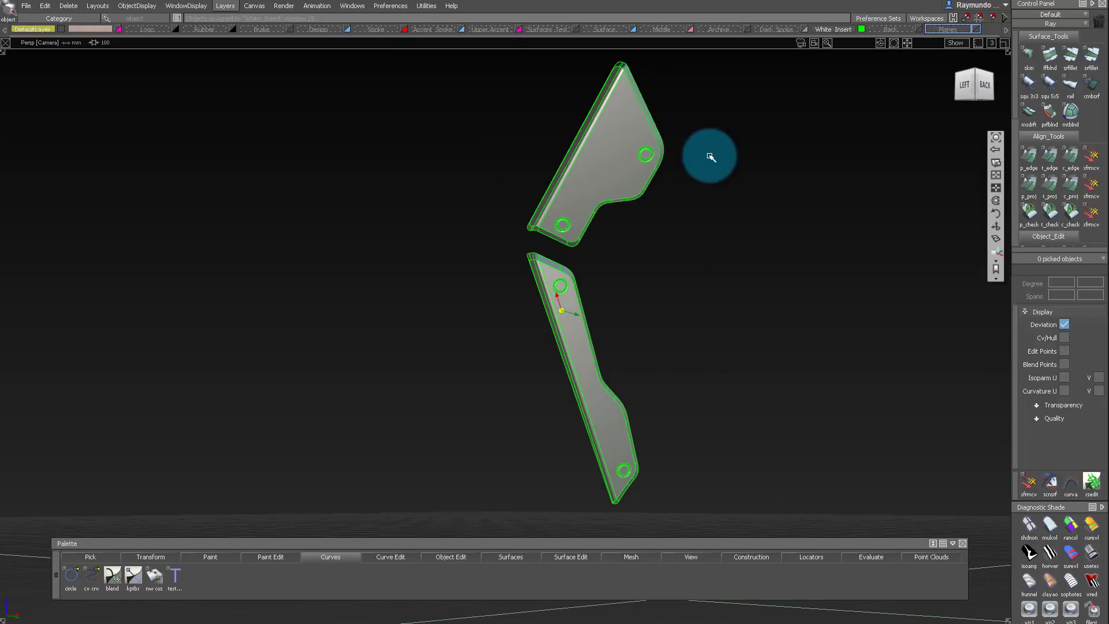
Pick all surfaces of both inserts and duplicate them around the wheel's centre
left_click(652, 136, "alt+shift")
mouse_move(652, 136)
right_mouse_down("alt+shift")
mouse_move(733, 77)
mouse_move(636, 231)
right_mouse_up("alt+shift")
right_click_drag(629, 306, 597, 260, "ctrl+shift")
left_click_drag(612, 208, 643, 255, "alt+shift")
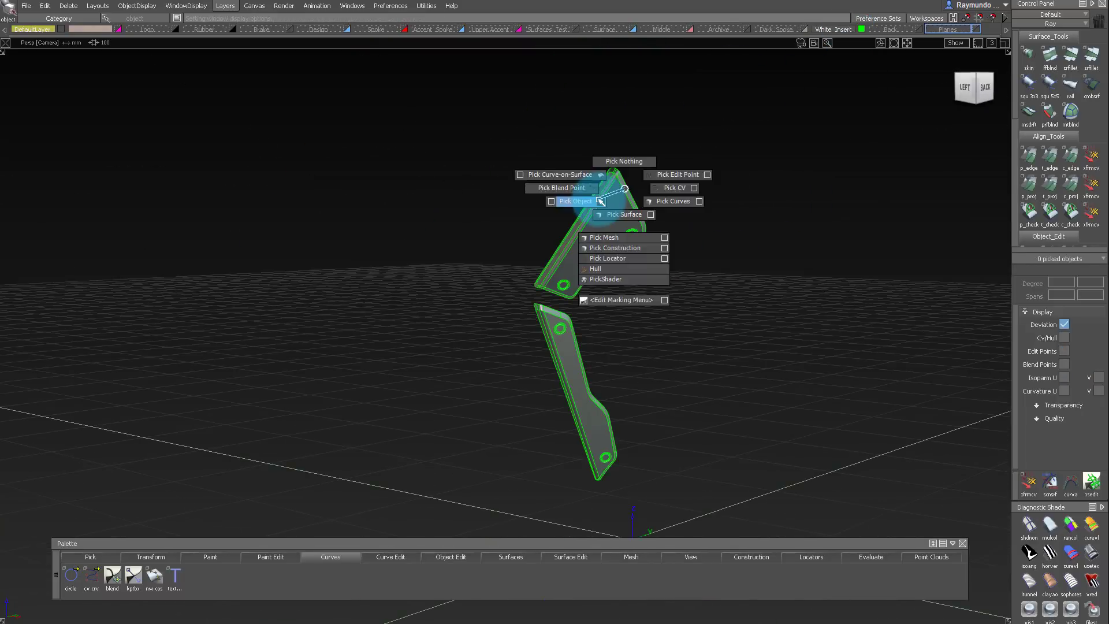
left_click_drag(46, 5, 166, 159)
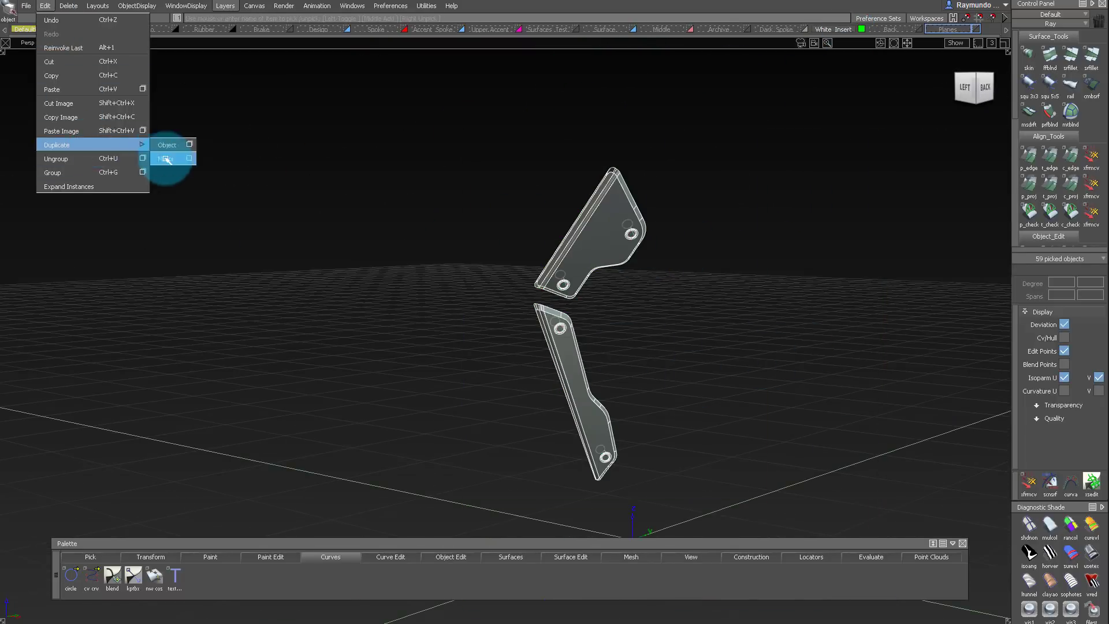
left_click(175, 149)
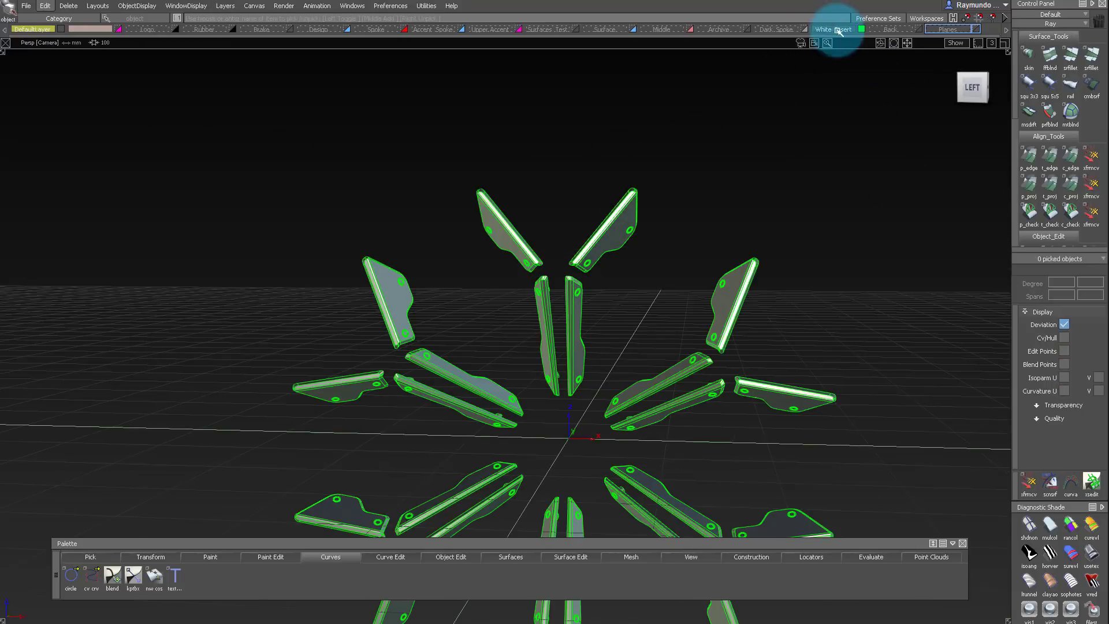
Show the Dark Spoke layer, pick the spoke surfaces and duplicate them around the wheel's centre
left_click(668, 185)
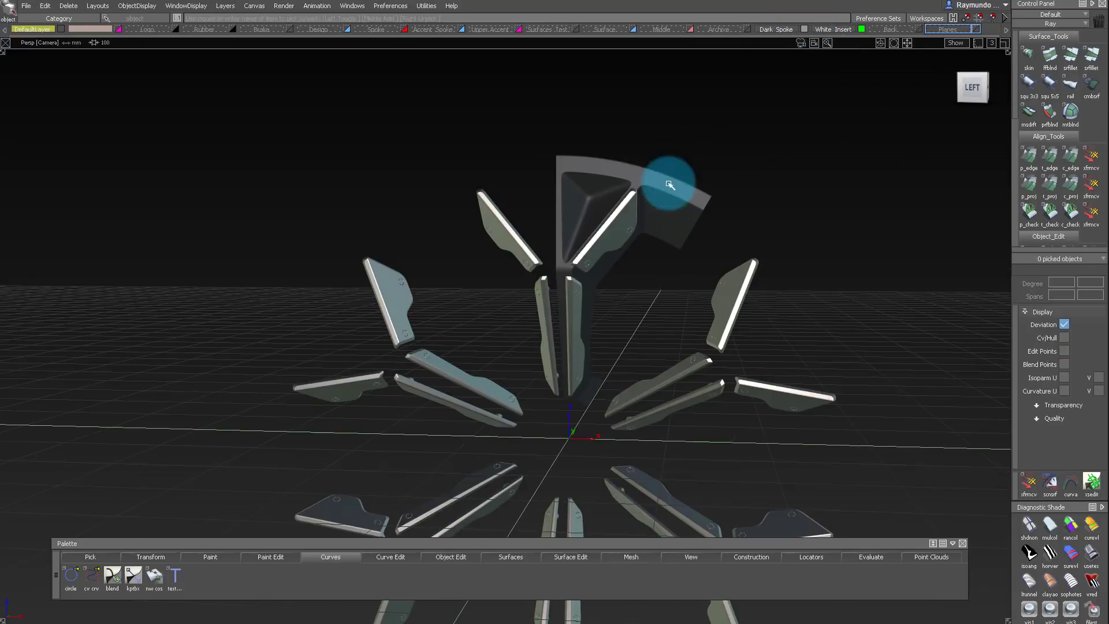
left_click(45, 5)
mouse_move(69, 145)
left_click(168, 145)
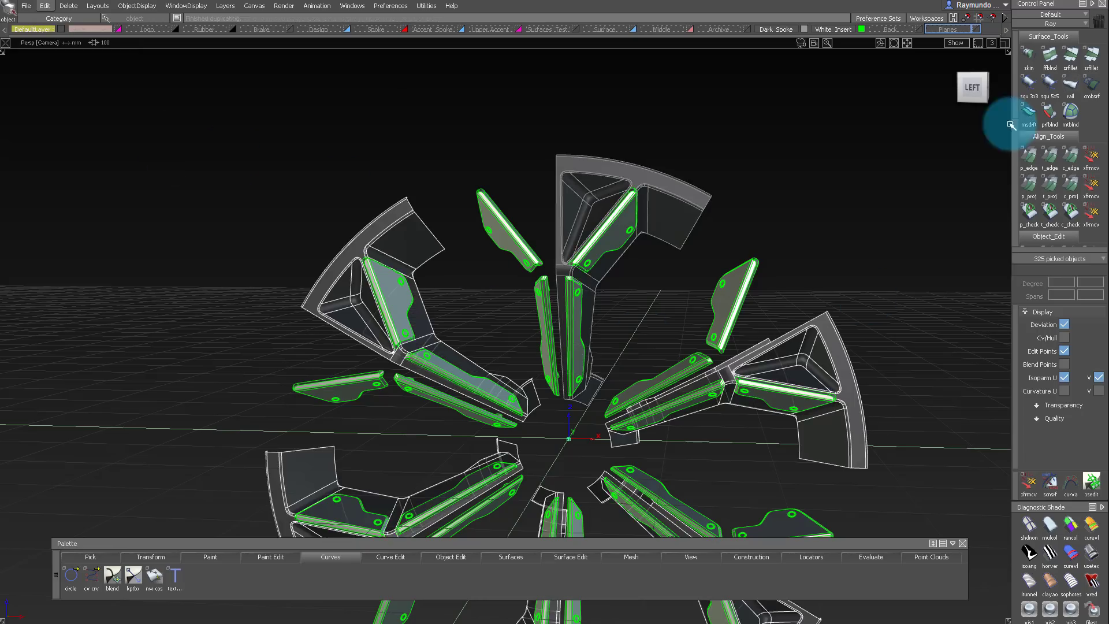
Turn on symmetry for the Dark Spoke layer and display the Middle layer at the hub
left_click(973, 87)
left_click(776, 29)
left_click(775, 67)
mouse_move(679, 202)
left_mouse_down("alt+shift")
mouse_move(664, 213)
mouse_move(767, 154)
mouse_move(560, 168)
mouse_move(405, 199)
mouse_move(661, 156)
mouse_move(671, 116)
mouse_move(864, 19)
mouse_move(759, 113)
mouse_move(728, 93)
left_mouse_up("alt+shift")
left_click(681, 30)
Pick the centre cap parts at the hub and isolate the logo badge from the rest of the wheel
right_click_drag(641, 329, 860, 317, "alt+shift")
left_click_drag(609, 218, 660, 342, "ctrl+shift")
left_click(634, 321)
right_click_drag(661, 342, 656, 169, "alt+shift")
left_click_drag(656, 168, 688, 333, "alt+shift")
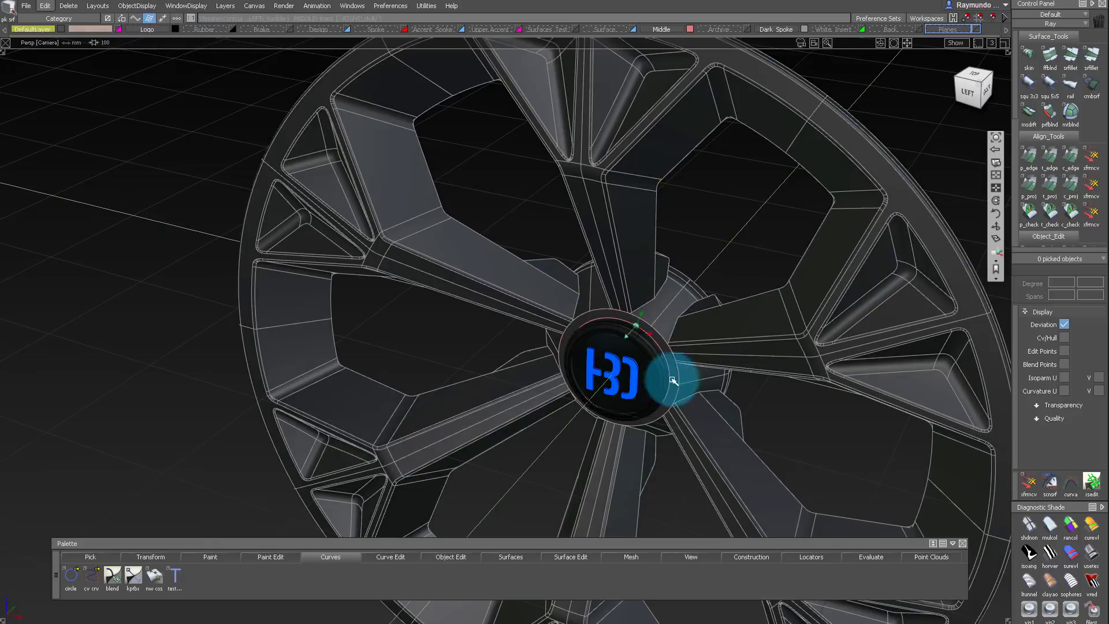
right_click_drag(673, 380, 594, 317, "alt+shift")
left_click_drag(594, 317, 641, 332, "alt+shift")
left_click(649, 346)
right_click_drag(649, 347, 730, 285, "ctrl+shift")
left_click_drag(730, 285, 685, 277, "alt+shift")
left_click_drag(686, 278, 686, 324, "ctrl+shift")
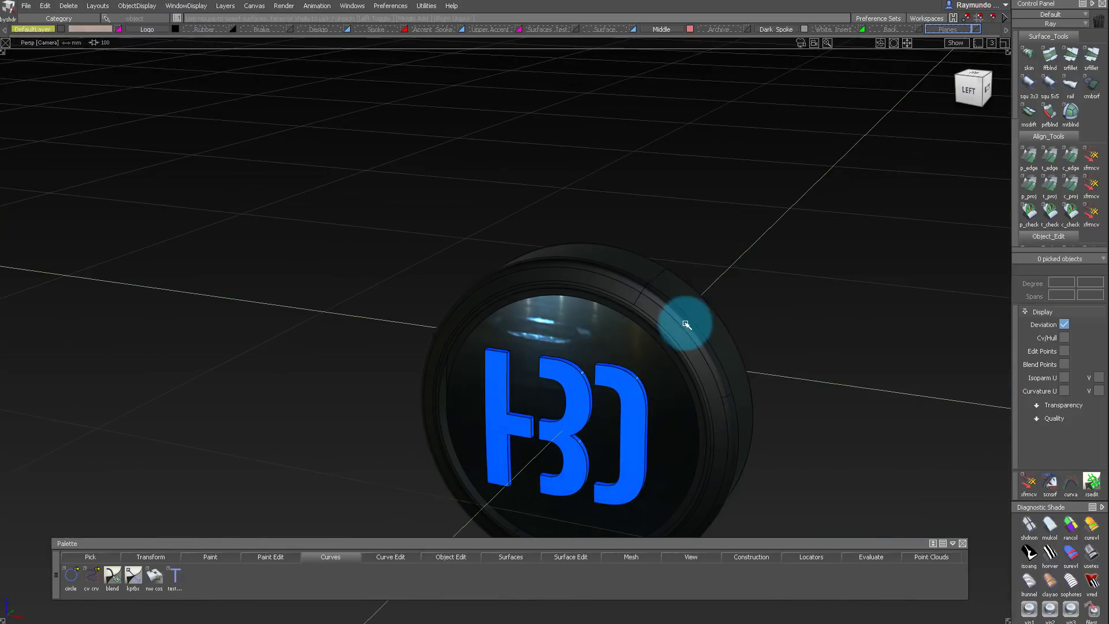
left_click_drag(614, 340, 750, 299, "alt+shift")
Assign the aluminium shader to the three letters of the centre logo
right_click_drag(750, 300, 808, 295, "ctrl+shift")
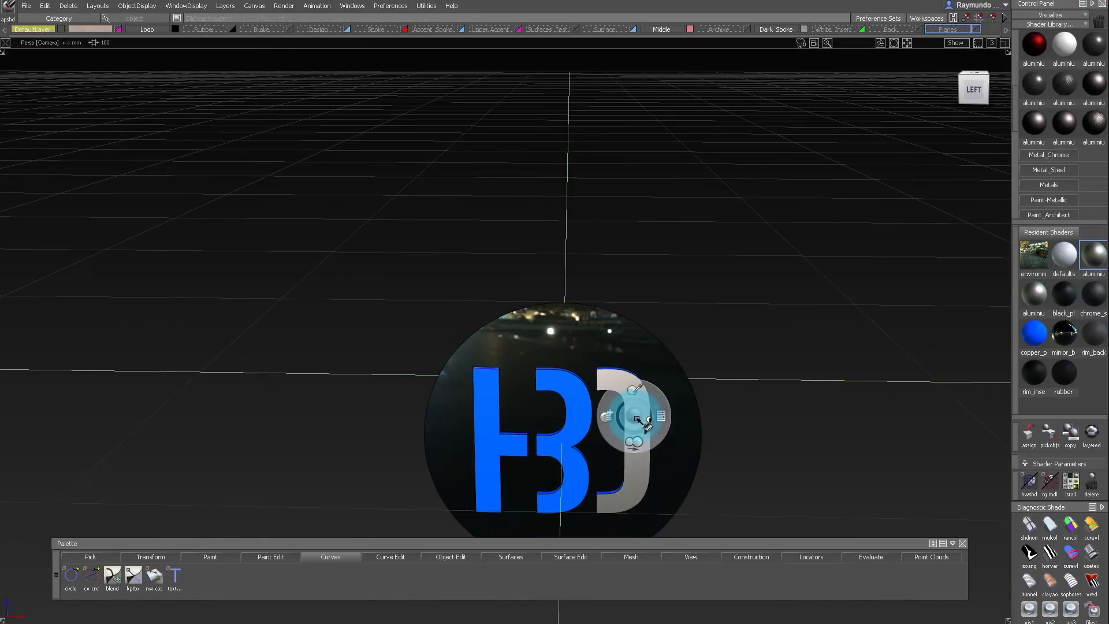
left_click(578, 424)
left_click(488, 428)
left_click_drag(488, 427, 480, 339, "alt+shift")
right_click_drag(480, 339, 681, 312, "alt+shift")
left_click(1093, 295)
Draw a straight degree-1 curve across the width of the flat ring around the logo, at its highest point
left_click_drag(681, 311, 601, 318, "alt+shift")
right_click_drag(601, 318, 545, 239, "alt+shift")
left_click_drag(544, 240, 542, 274, "ctrl+shift")
left_click(546, 268)
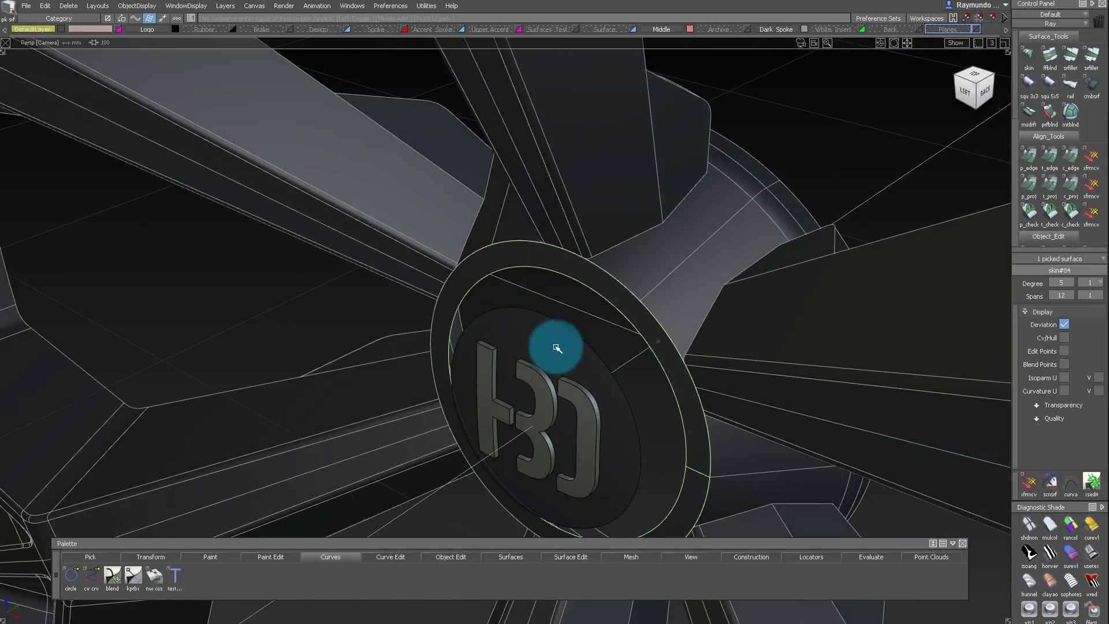
left_click_drag(562, 232, 606, 346, "alt+shift")
right_click_drag(607, 347, 529, 170, "alt+shift")
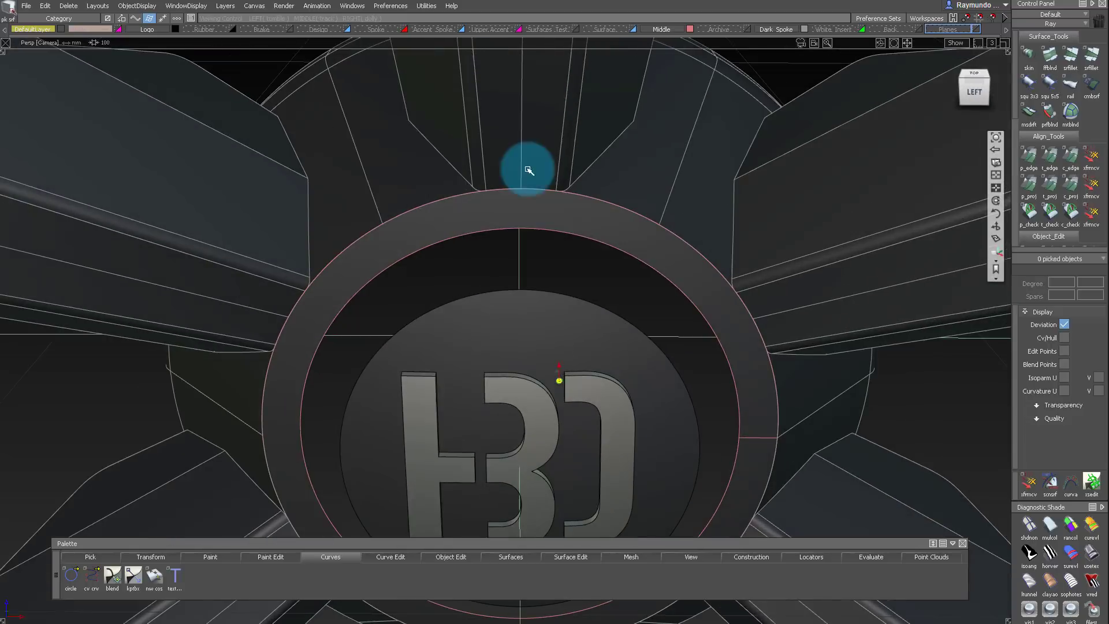
mouse_move(525, 230)
left_mouse_down()
mouse_move(496, 240)
mouse_move(523, 246)
left_mouse_up()
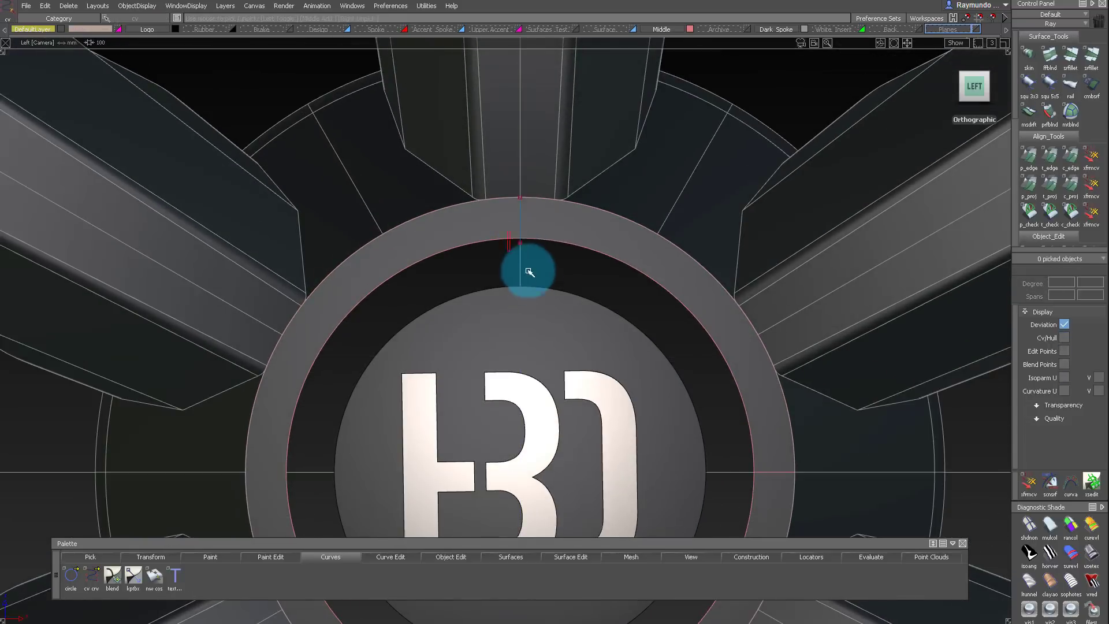
left_click_drag(552, 197, 536, 262, "ctrl+shift")
Delete the flat ring surface around the centre logo
mouse_move(598, 173)
left_mouse_down("alt+shift")
mouse_move(547, 183)
mouse_move(600, 235)
left_mouse_up("alt+shift")
left_click_drag(599, 236, 595, 210, "ctrl+shift")
left_click(517, 215)
key("Delete")
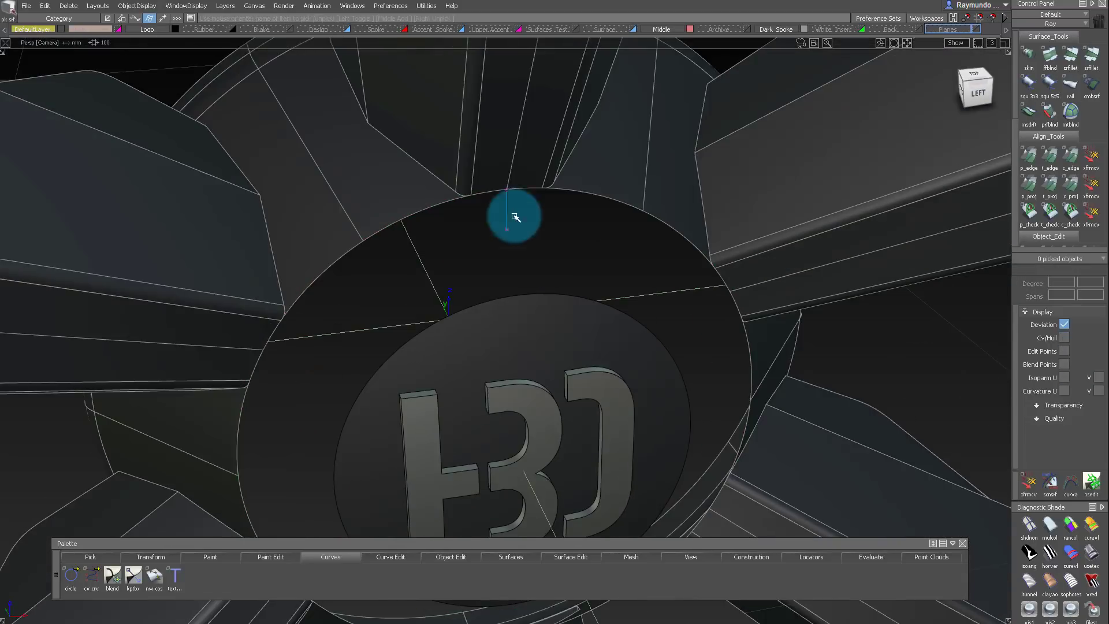
Revolve the straight curve 360 degrees about the Y axis with 60 degrees per segment, degree 5 and 1 span
left_click_drag(512, 216, 538, 241, "alt+shift")
left_click_drag(538, 241, 504, 215, "ctrl+shift")
left_click(509, 216)
right_click_drag(509, 216, 564, 310, "alt+shift")
left_click_drag(564, 310, 630, 409, "alt+shift")
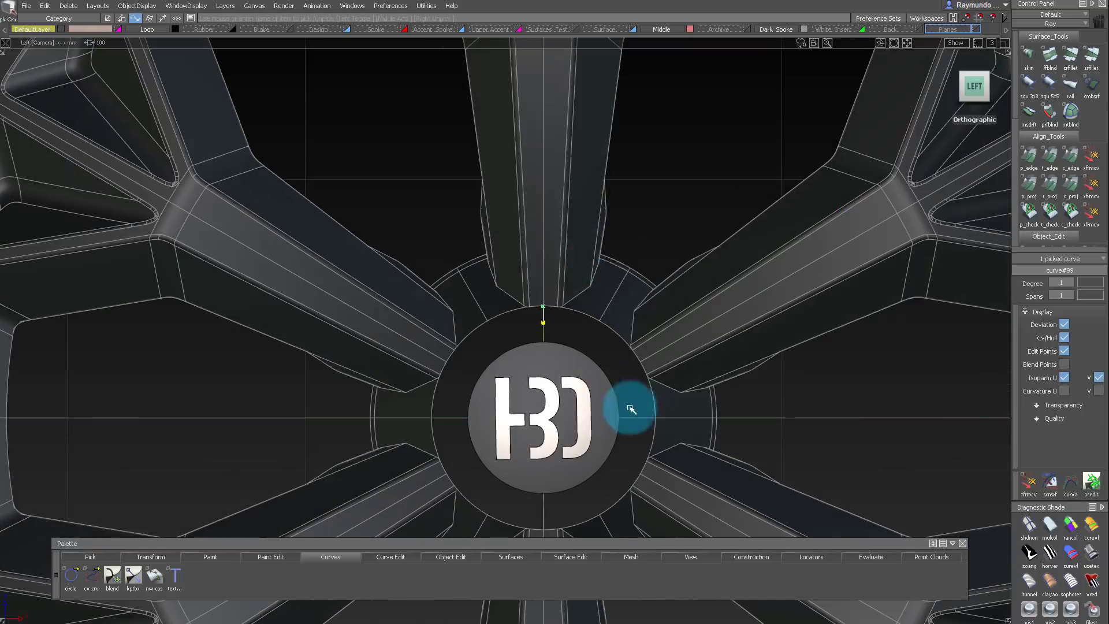
right_click_drag(530, 408, 534, 305, "alt+shift")
mouse_move(535, 305)
left_mouse_down("alt+shift")
mouse_move(550, 300)
mouse_move(543, 360)
left_mouse_up("alt+shift")
right_click_drag(545, 378, 522, 448, "ctrl+shift")
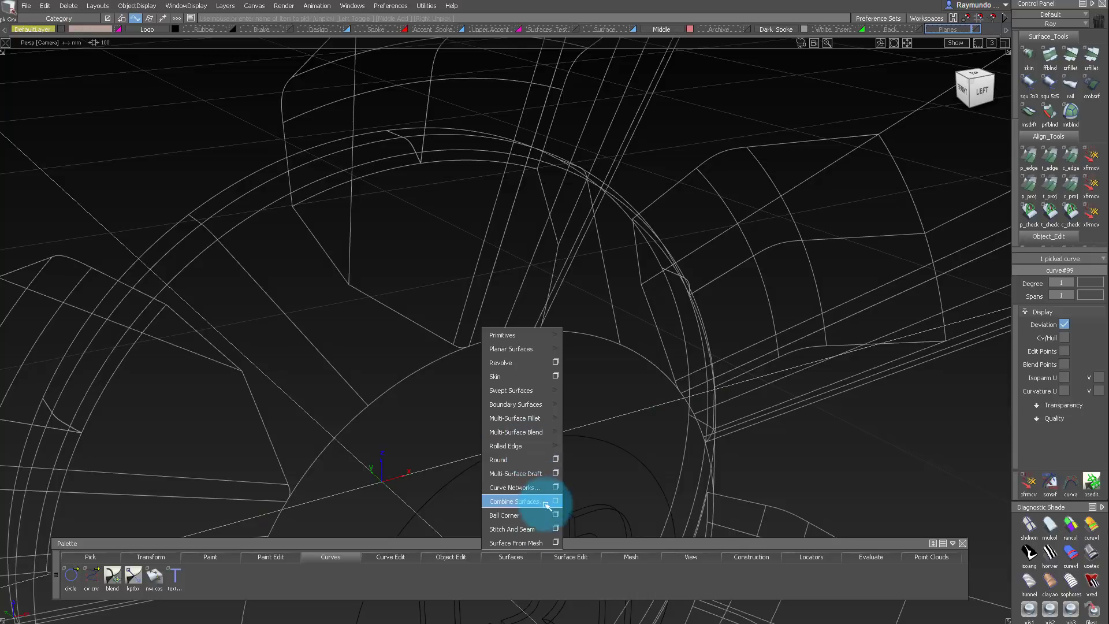
left_click(555, 362)
left_click_drag(555, 362, 547, 317, "alt+shift")
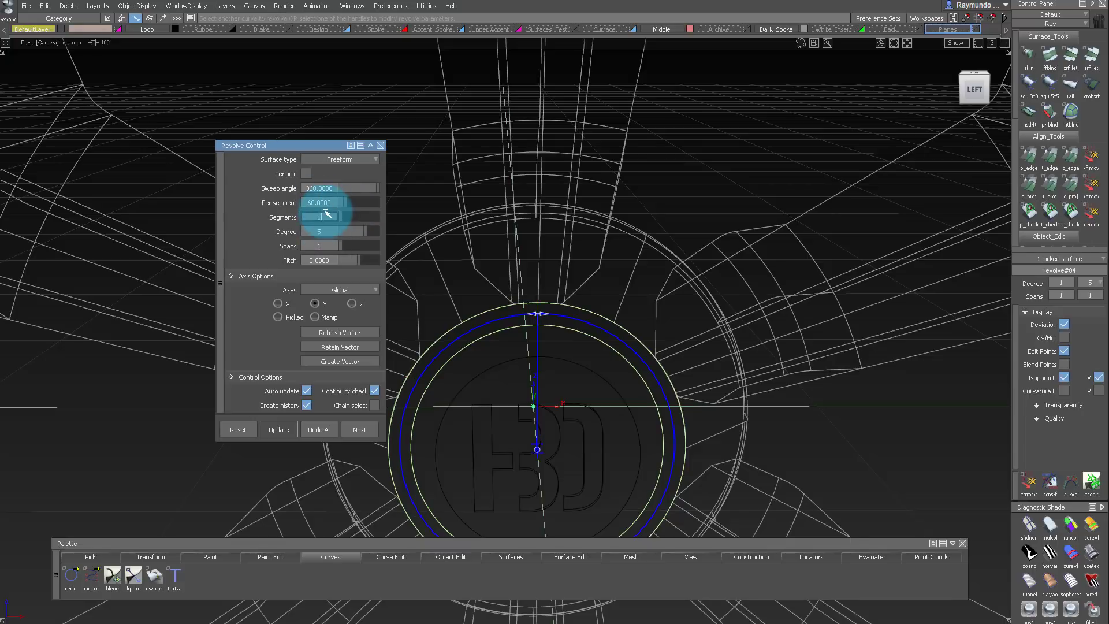
Pick the revolved ring surfaces around the logo and assign them to the Dark Spoke layer
left_click_drag(552, 262, 524, 324, "alt+shift")
left_click_drag(525, 325, 575, 286, "ctrl+shift")
left_click(553, 331)
right_click_drag(553, 331, 558, 335, "alt+shift")
left_click_drag(557, 334, 581, 334, "alt+shift")
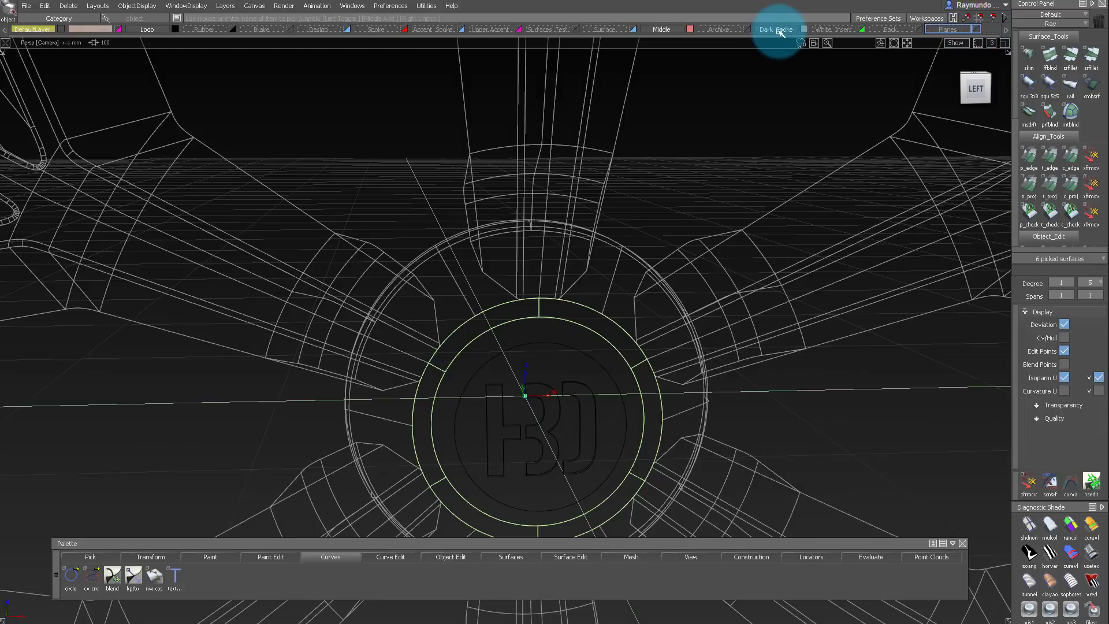
Draw a degree-1 profile of connected straight curves between the flat ring and the centre disc in the back view
mouse_move(760, 142)
left_mouse_down("alt+shift")
mouse_move(530, 289)
mouse_move(678, 277)
mouse_move(560, 312)
mouse_move(583, 301)
left_mouse_up("alt+shift")
left_click(969, 94)
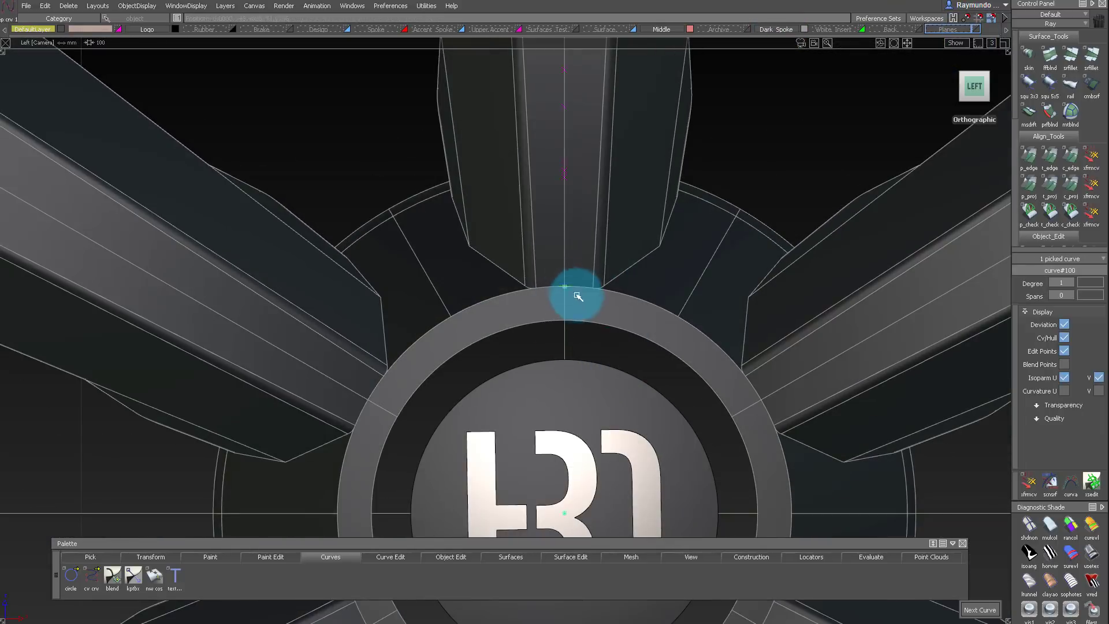
left_click_drag(592, 352, 539, 362, "alt+shift")
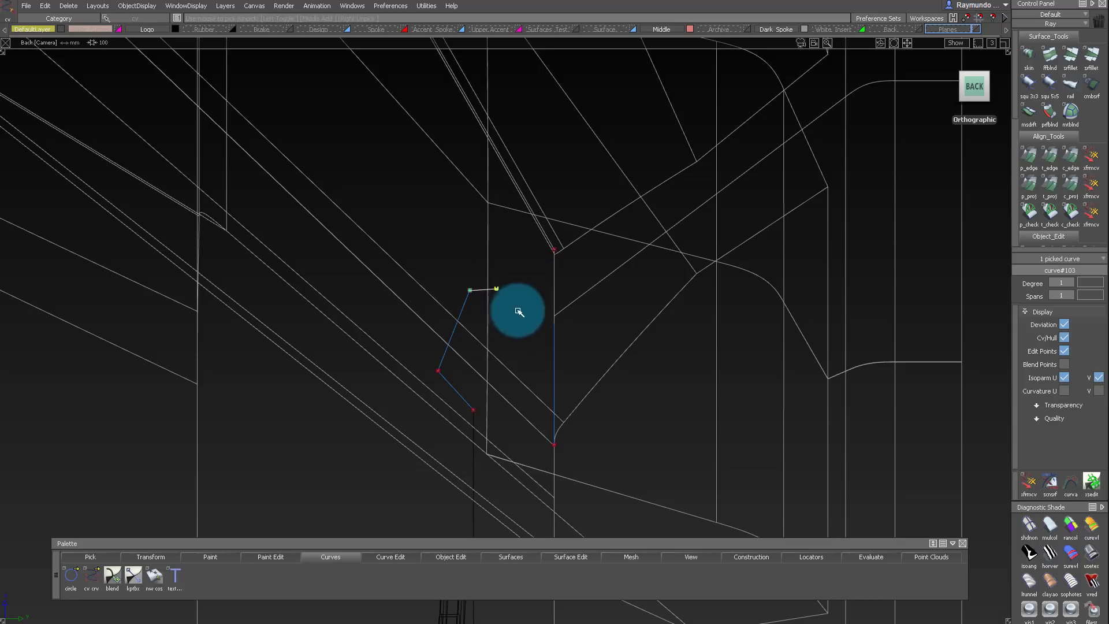
mouse_move(519, 312)
left_mouse_down("alt+shift")
mouse_move(647, 304)
mouse_move(639, 258)
mouse_move(869, 269)
mouse_move(589, 362)
mouse_move(752, 250)
mouse_move(590, 324)
left_mouse_up("alt+shift")
Create a layer named Center and assign the profile curves, logo and centre disc to it
left_click(225, 6)
left_click(229, 17)
left_click(1006, 29)
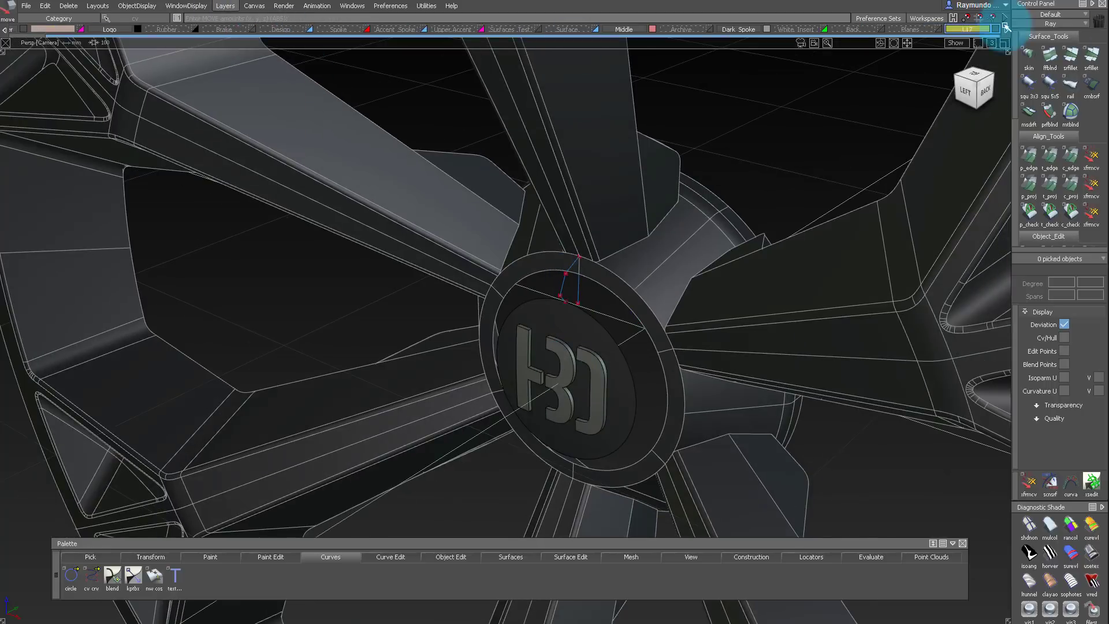
left_click_drag(554, 360, 643, 326, "alt+shift")
left_click_drag(643, 325, 583, 358, "ctrl+shift")
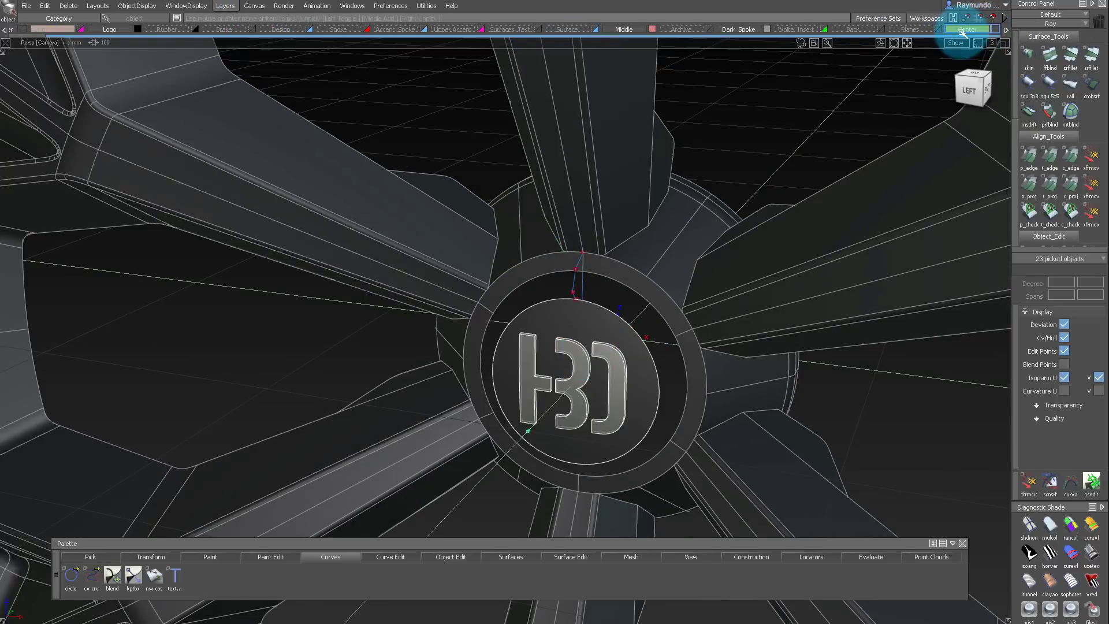
left_click(1100, 29)
Revolve the profile curves 360 degrees about the Y axis with 60 degrees per segment, degree 5 and 1 span
left_click_drag(647, 327, 462, 312, "alt+shift")
left_click_drag(543, 288, 629, 284, "ctrl+shift")
right_click_drag(629, 284, 668, 231, "alt+shift")
left_click_drag(668, 230, 657, 264, "alt+shift")
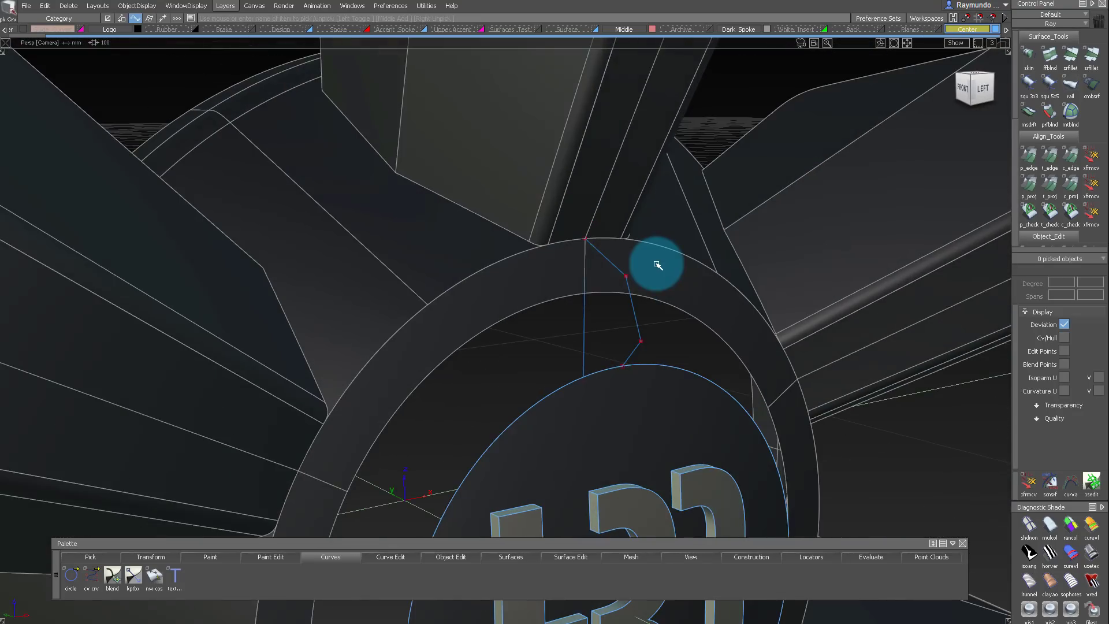
right_click_drag(657, 264, 611, 280, "alt+shift")
left_click_drag(611, 280, 703, 356, "alt+shift")
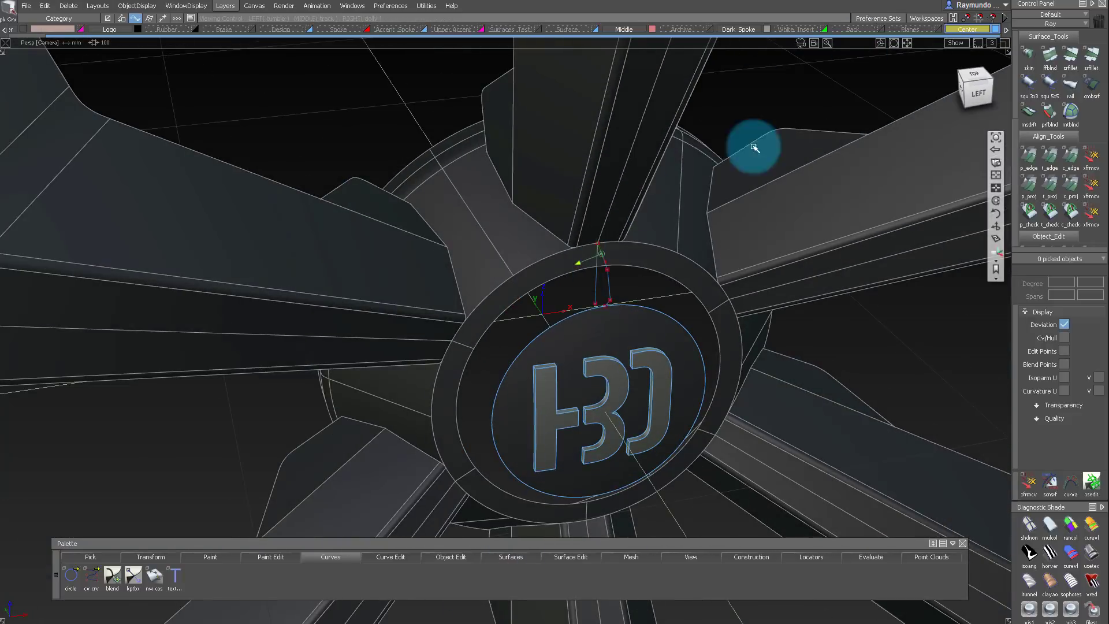
right_click_drag(611, 281, 633, 294, "alt+shift")
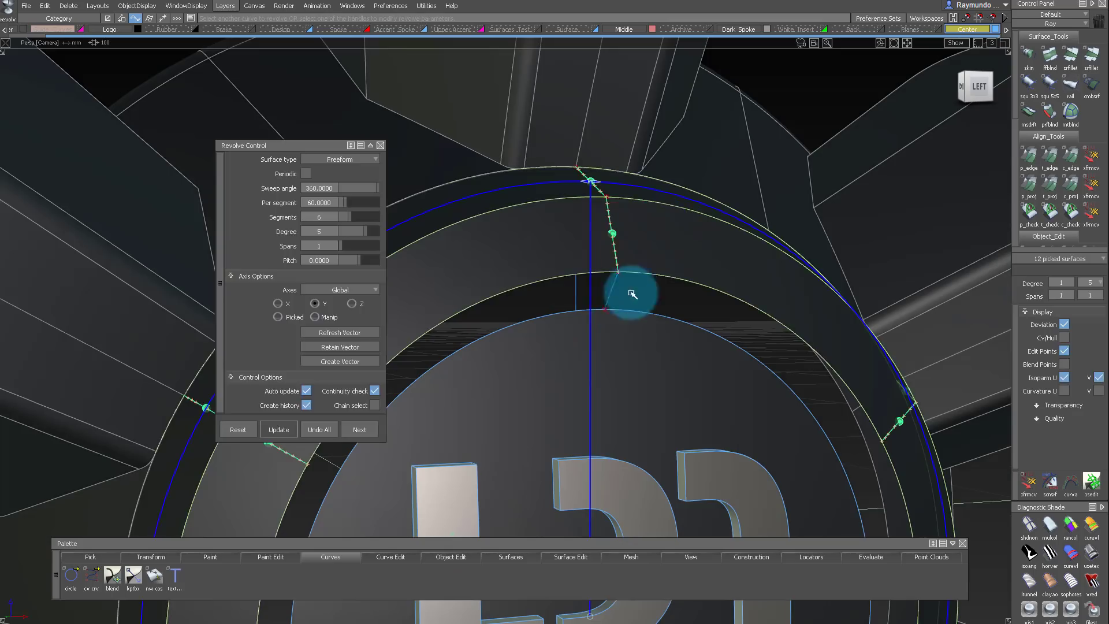
right_click_drag(671, 222, 550, 176, "alt+shift")
left_click_drag(549, 176, 722, 300, "alt+shift")
right_click_drag(722, 300, 659, 339, "alt+shift")
Adjust the profile's control points together with the logo and centre disc to reshape the revolved rings
left_click_drag(659, 339, 542, 265, "alt+shift")
left_click_drag(542, 264, 610, 277, "ctrl+shift")
left_click_drag(594, 230, 624, 251)
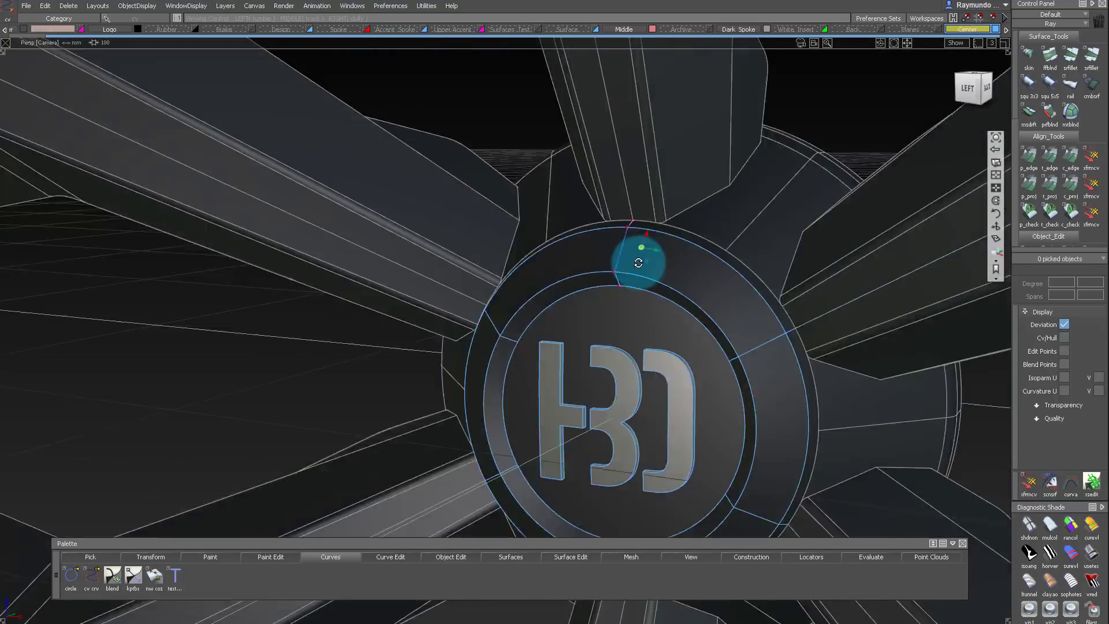
left_click_drag(578, 261, 644, 310)
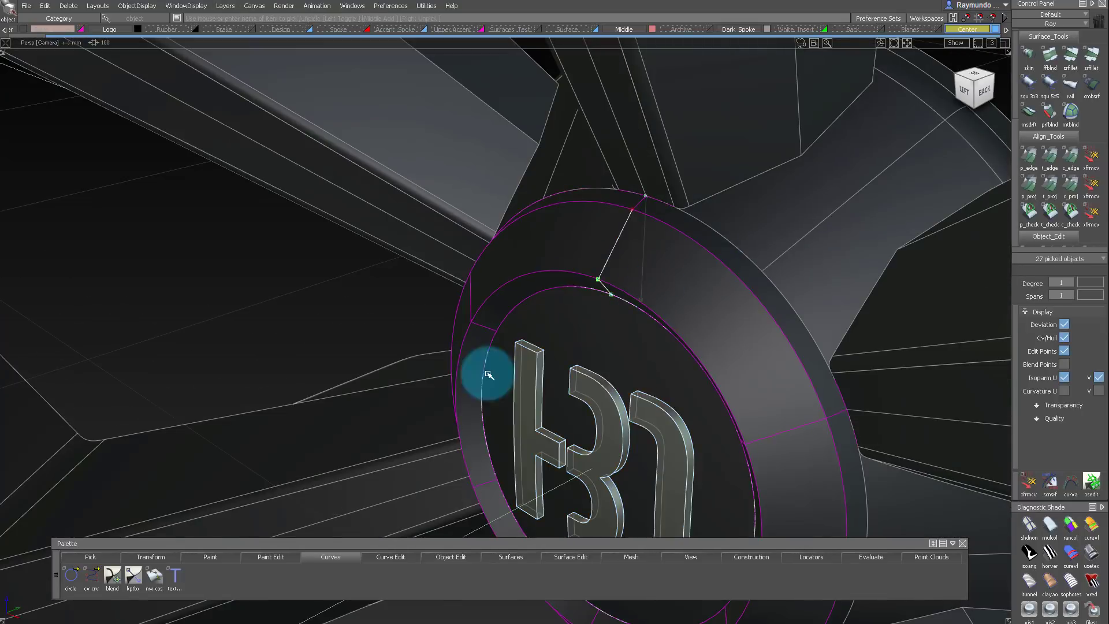
left_click_drag(382, 268, 523, 312, "alt+shift")
left_click_drag(522, 312, 532, 266, "ctrl+shift")
Hide the Center layer and draw two connected degree-1 curves from the ring's inner edge back and outward to the hub's rear edge
left_click(995, 29)
left_click_drag(924, 66, 691, 249, "alt+shift")
left_click_drag(691, 248, 687, 331, "ctrl+shift")
left_click(987, 89)
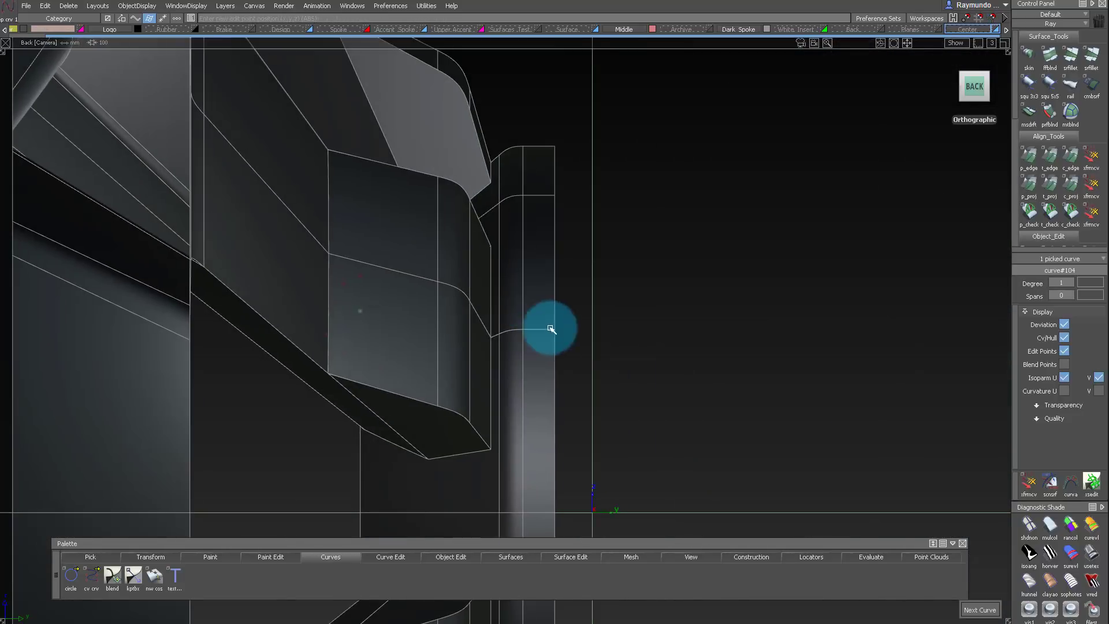
left_click_drag(654, 297, 565, 350, "alt+shift")
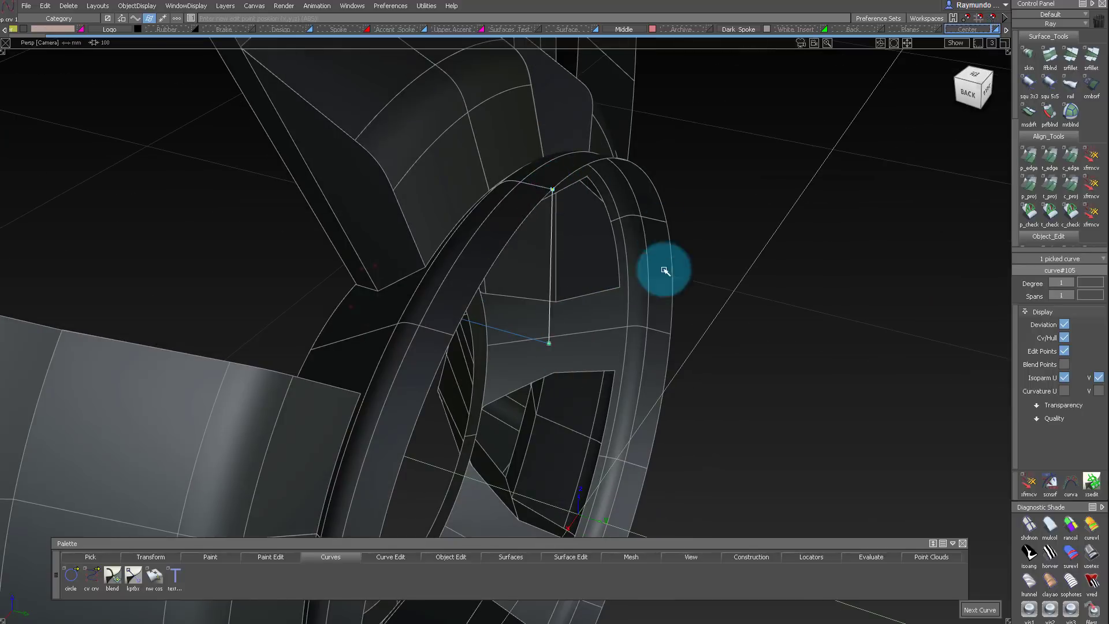
Revolve both hub curves 360 degrees about the Y axis with 60 degrees per segment and assign the surfaces to the Dark Spoke layer
left_click_drag(665, 269, 660, 304, "alt+shift")
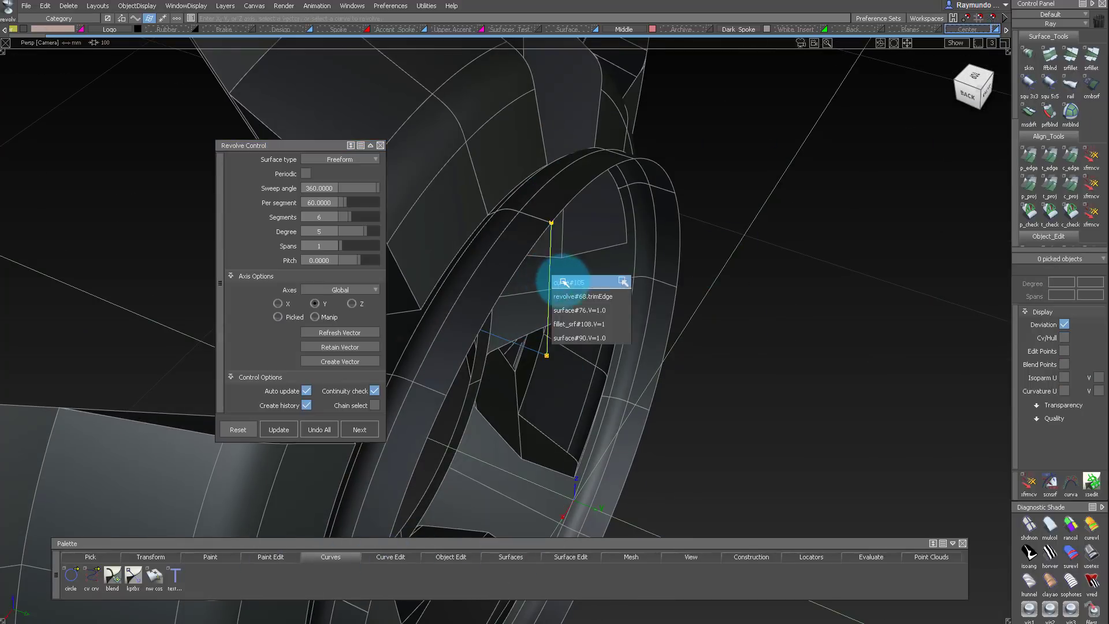
left_click(563, 282)
left_click_drag(563, 282, 496, 240, "alt+shift")
left_click_drag(463, 286, 568, 309, "alt+shift")
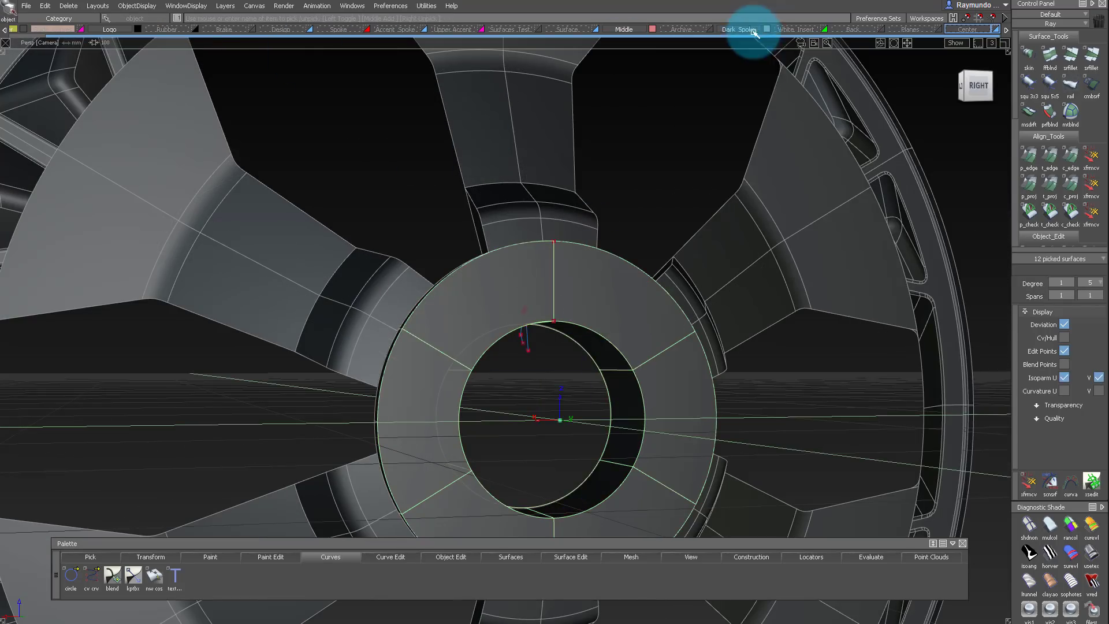
left_click_drag(671, 177, 746, 293, "alt+shift")
Show the Center layer again inside the rebuilt hub surfaces
right_click_drag(746, 293, 578, 250, "alt+shift")
left_click_drag(578, 250, 524, 340, "alt+shift")
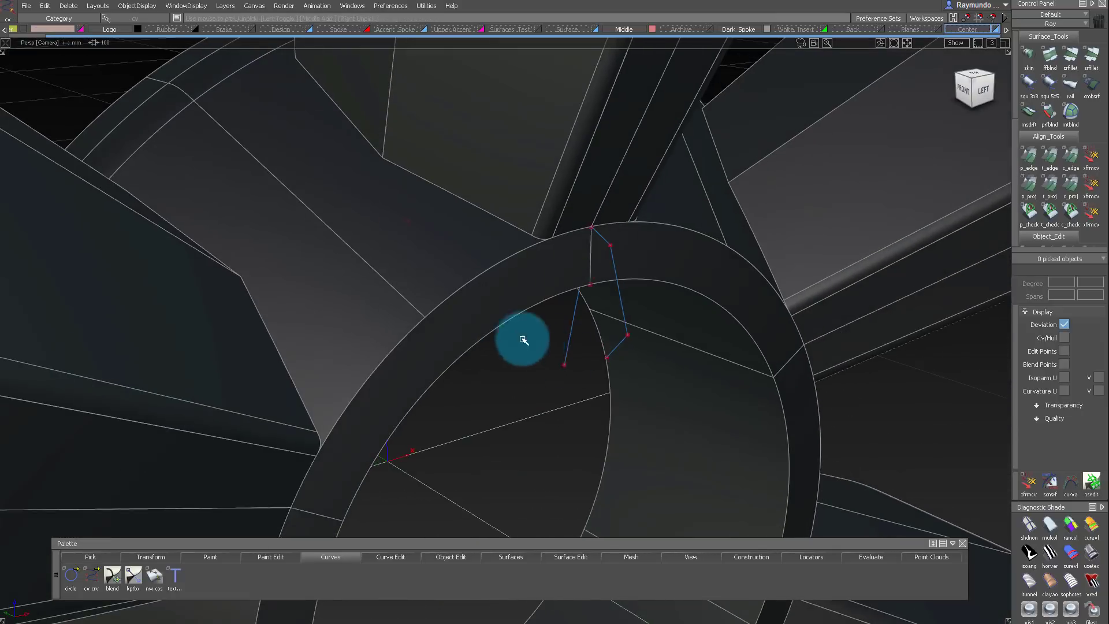
left_click(997, 28)
left_click_drag(901, 69, 752, 113, "alt+shift")
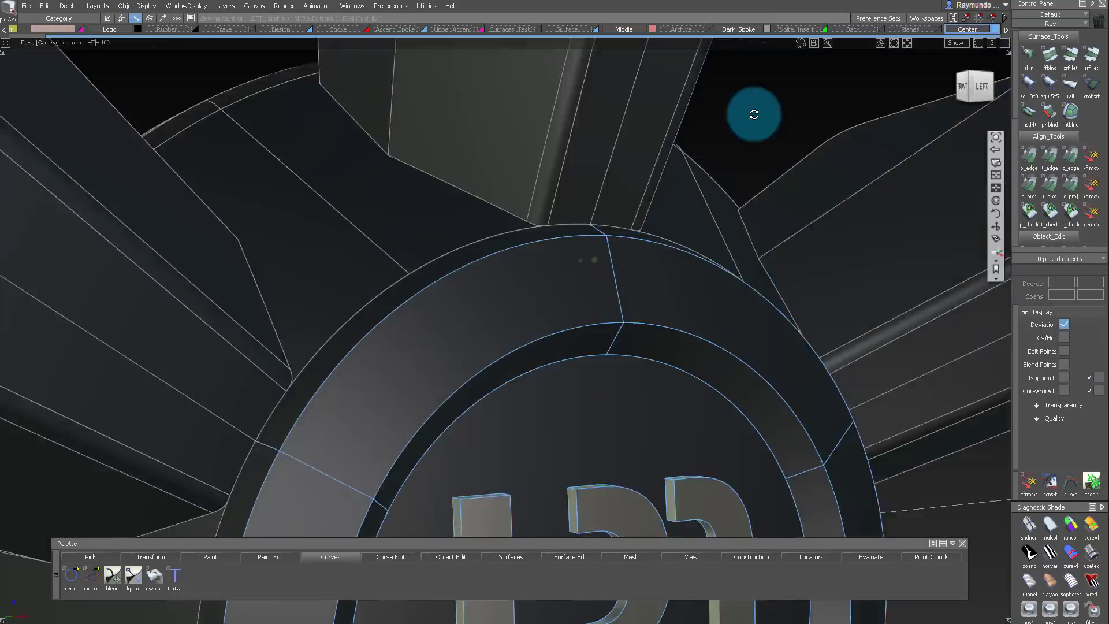
Examine the rebuilt hub and centre cap from several angles, with and without the wireframe display
right_click_drag(752, 113, 408, 287, "alt+shift")
key("alt+m")
left_click_drag(407, 286, 427, 323, "alt+shift")
right_click_drag(427, 323, 647, 289, "alt+shift")
left_click_drag(647, 289, 451, 282, "alt+shift")
key("alt+m")
right_click_drag(451, 283, 323, 202, "alt+shift")
left_click_drag(324, 203, 289, 124, "alt+shift")
right_click_drag(289, 124, 491, 242, "alt+shift")
left_click_drag(491, 243, 641, 268, "alt+shift")
right_click_drag(641, 267, 600, 260, "alt+shift")
left_click_drag(601, 260, 564, 240, "alt+shift")
right_click_drag(565, 240, 514, 254, "alt+shift")
left_click_drag(514, 254, 686, 285, "alt+shift")
right_click_drag(686, 285, 630, 301, "alt+shift")
key("alt+m")
mouse_move(629, 301)
left_mouse_down("alt+shift")
mouse_move(589, 322)
mouse_move(641, 300)
left_mouse_up("alt+shift")
right_click_drag(641, 300, 525, 231, "alt+shift")
key("alt+m")
left_click_drag(524, 189, 500, 107, "ctrl+shift")
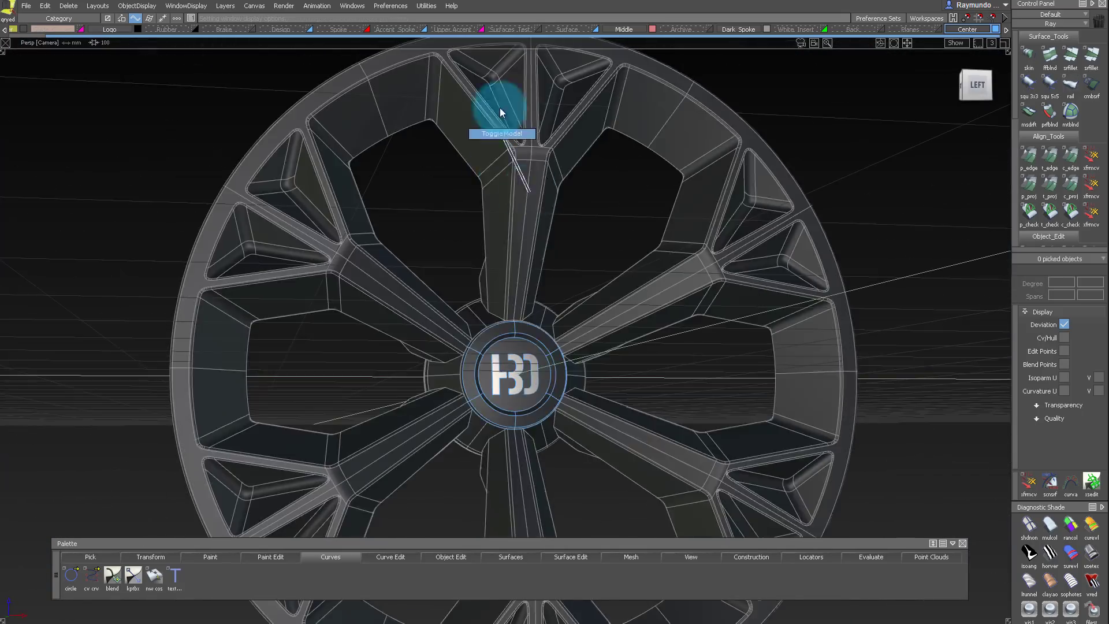
key("alt+m")
right_click_drag(500, 174, 630, 289, "alt+shift")
left_click_drag(629, 288, 656, 299, "alt+shift")
left_click_drag(657, 299, 684, 190, "ctrl+shift")
Show the White Insert layer and examine the complete wheel face with the inserts around the centre cap
left_click(796, 30)
mouse_move(701, 75)
right_mouse_down("alt+shift")
mouse_move(652, 102)
mouse_move(559, 312)
right_mouse_up("alt+shift")
key("alt+m")
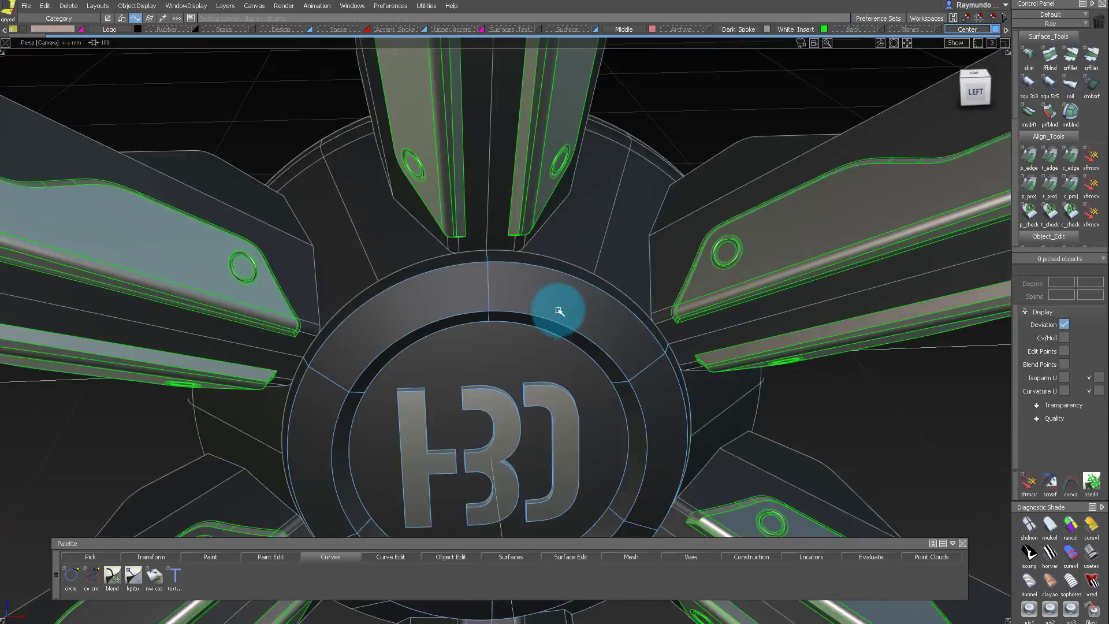
right_click_drag(491, 255, 597, 256, "alt+shift")
left_click_drag(597, 256, 230, 308, "alt+shift")
right_click_drag(230, 307, 371, 231, "alt+shift")
left_click_drag(371, 231, 371, 245, "ctrl+shift")
key("alt+m")
right_click_drag(474, 289, 421, 332, "alt+shift")
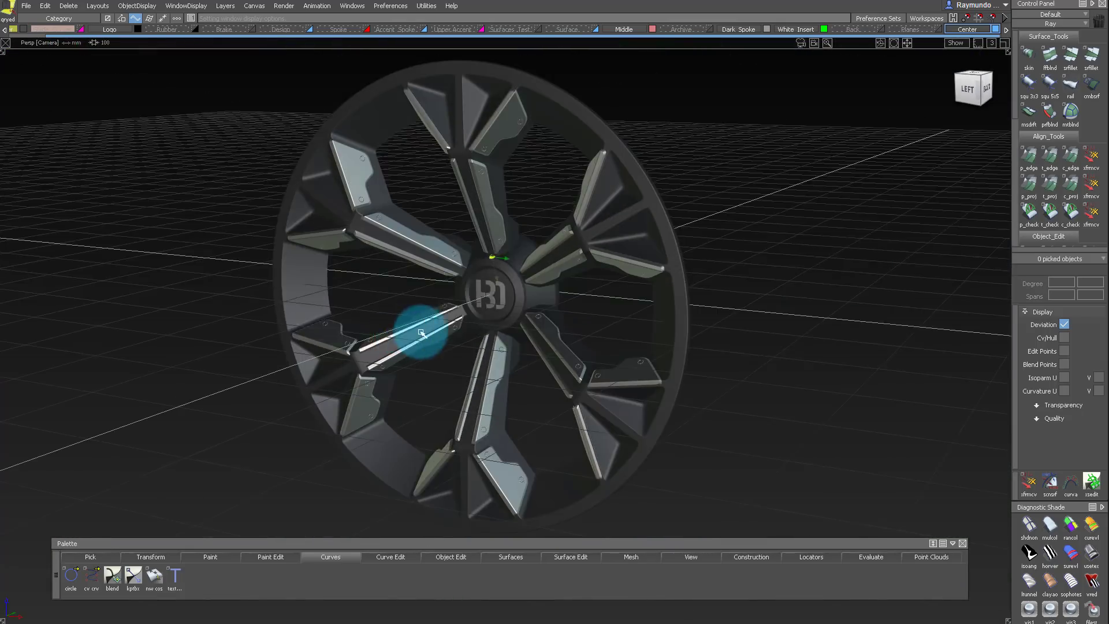
left_click_drag(421, 332, 462, 231, "alt+shift")
right_click_drag(462, 231, 505, 217, "alt+shift")
left_click_drag(505, 218, 773, 231, "alt+shift")
right_click_drag(774, 231, 768, 260, "alt+shift")
left_click_drag(768, 260, 639, 241, "alt+shift")
right_click_drag(548, 238, 587, 236, "alt+shift")
key("alt+m")
left_click_drag(587, 236, 435, 215, "alt+shift")
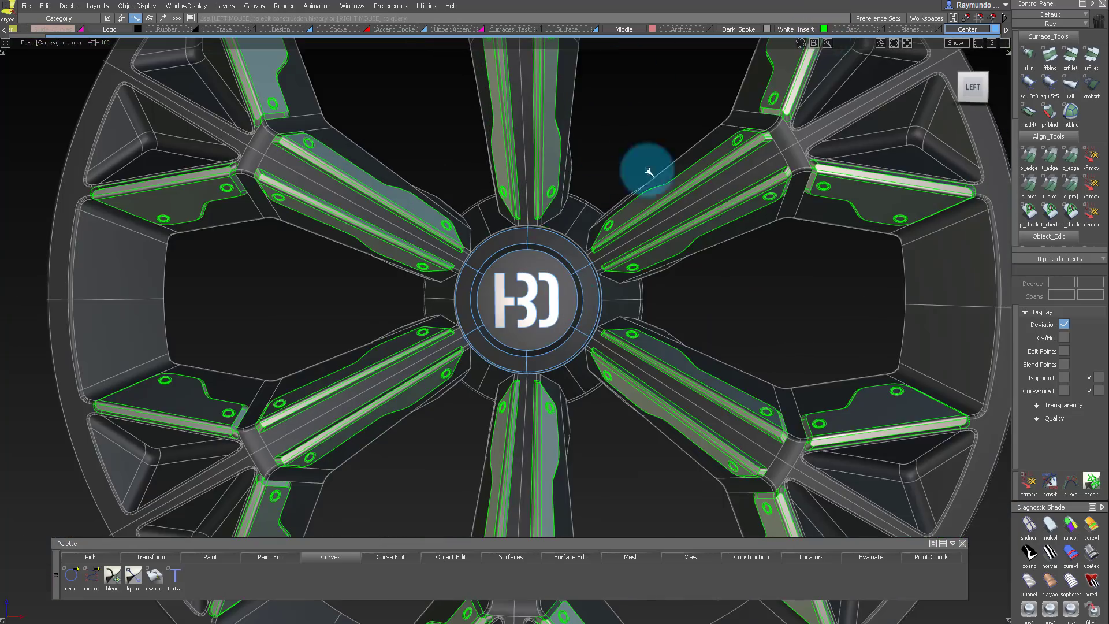
Try to insert an isoparm along the middle of the sloped band around the logo
right_click_drag(646, 171, 555, 243, "alt+shift")
left_click_drag(555, 243, 510, 288, "alt+shift")
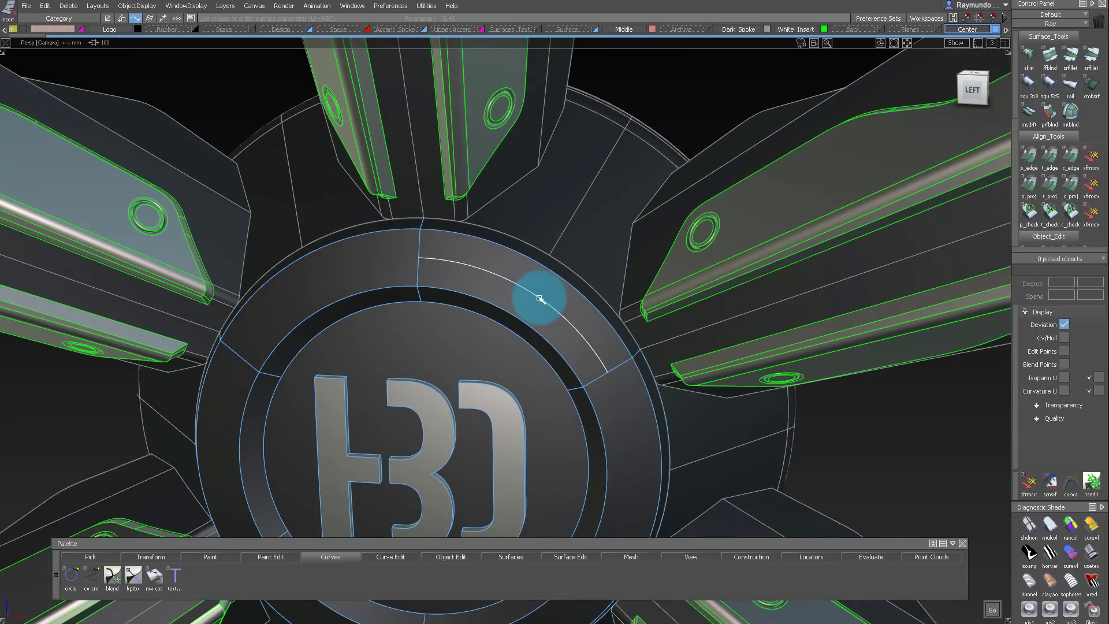
left_click_drag(447, 343, 437, 277, "alt+shift")
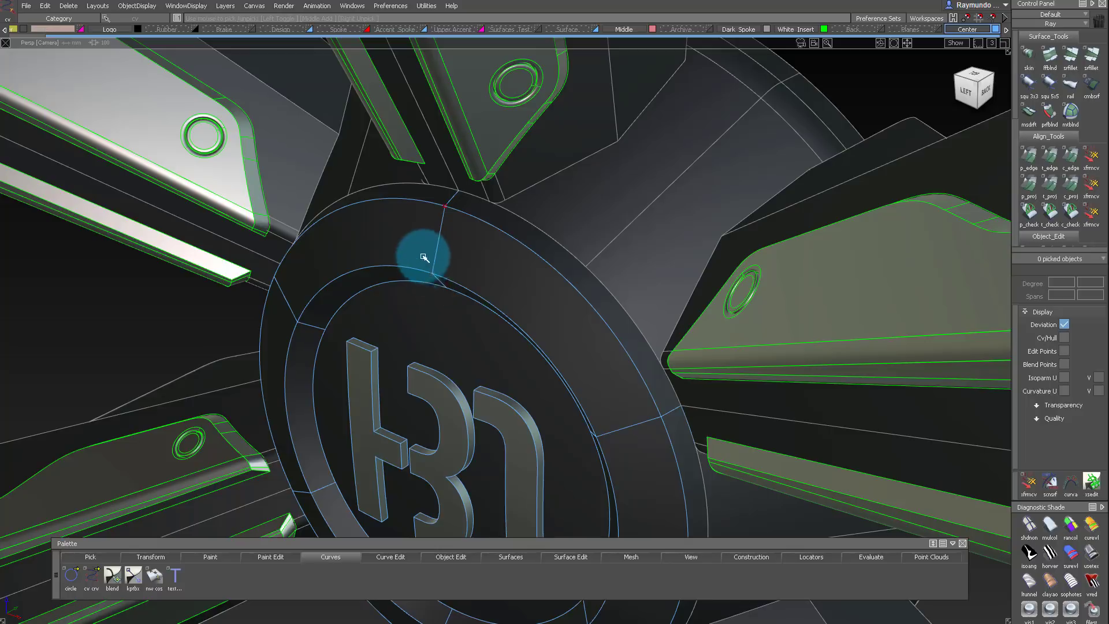
Hide the White Insert and Dark Spoke layers and draw a stepped degree-1 profile for a raised trim band across the sloped ring
left_click(825, 29)
left_click(767, 30)
key("e")
left_click(979, 91)
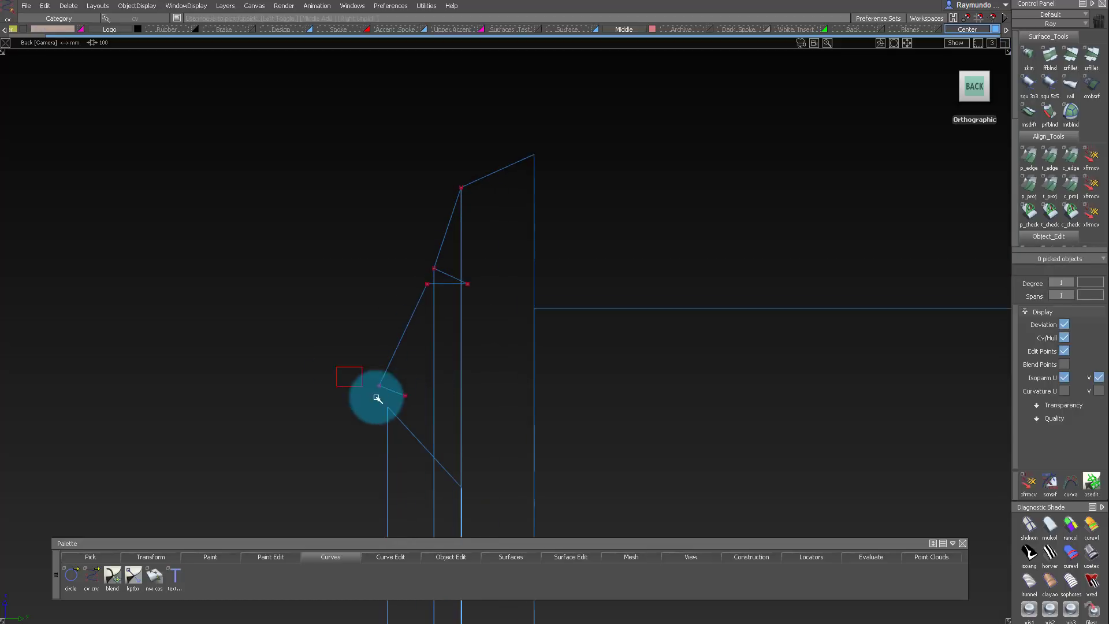
left_click_drag(311, 350, 473, 356, "alt+shift")
Revolve the trim band's profile curves 360 degrees about the Y axis with 60 degrees per segment, degree 5 and 1 span
left_click(505, 557)
left_click(501, 363)
right_click_drag(448, 265, 430, 260, "alt+shift")
left_click(421, 245)
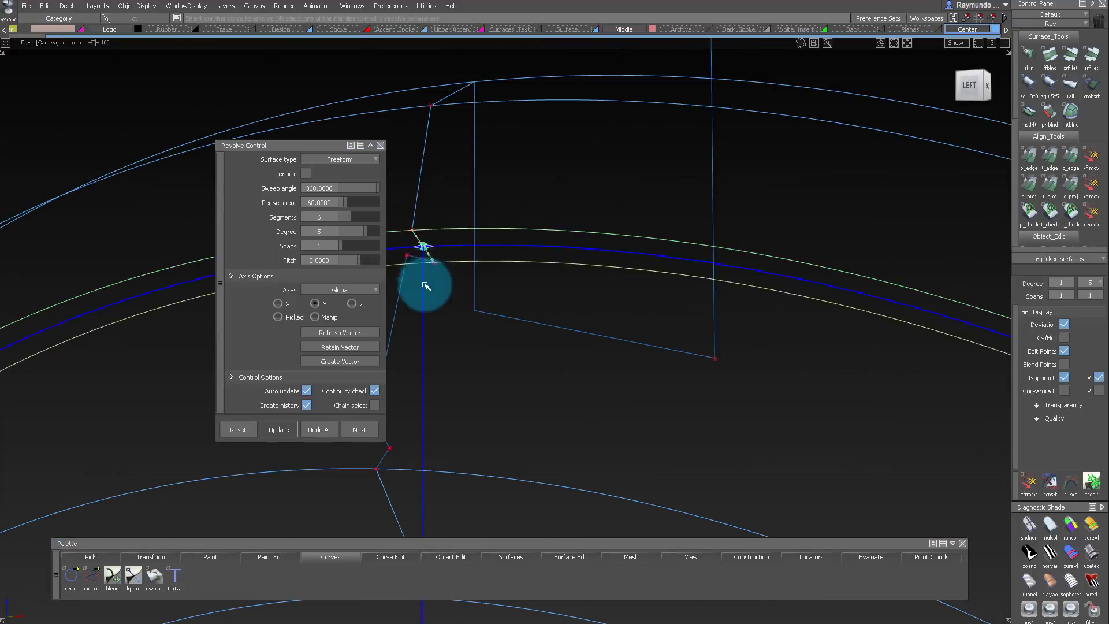
left_click_drag(426, 284, 421, 310, "alt+shift")
left_click(403, 312)
middle_click_drag(421, 314, 473, 325, "alt+shift")
left_click_drag(474, 326, 457, 353, "alt+shift")
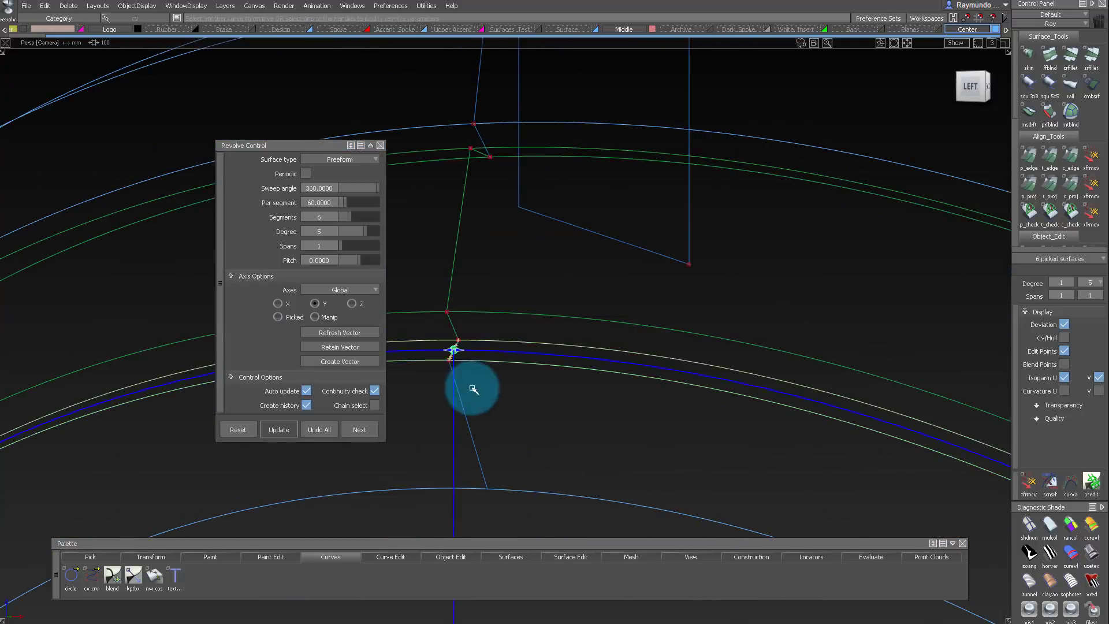
mouse_move(473, 389)
right_mouse_down("alt+shift")
mouse_move(623, 250)
mouse_move(522, 210)
mouse_move(596, 208)
mouse_move(584, 235)
mouse_move(599, 163)
right_mouse_up("alt+shift")
left_click_drag(599, 164, 519, 405, "alt+shift")
Assign the resident aluminium shader to the face and side surfaces of the raised trim band
left_click_drag(508, 445, 497, 502, "ctrl+shift")
left_click(1093, 254)
right_click_drag(601, 190, 646, 185, "alt+shift")
left_click(653, 183)
left_click_drag(653, 183, 641, 196, "alt+shift")
left_click(613, 68)
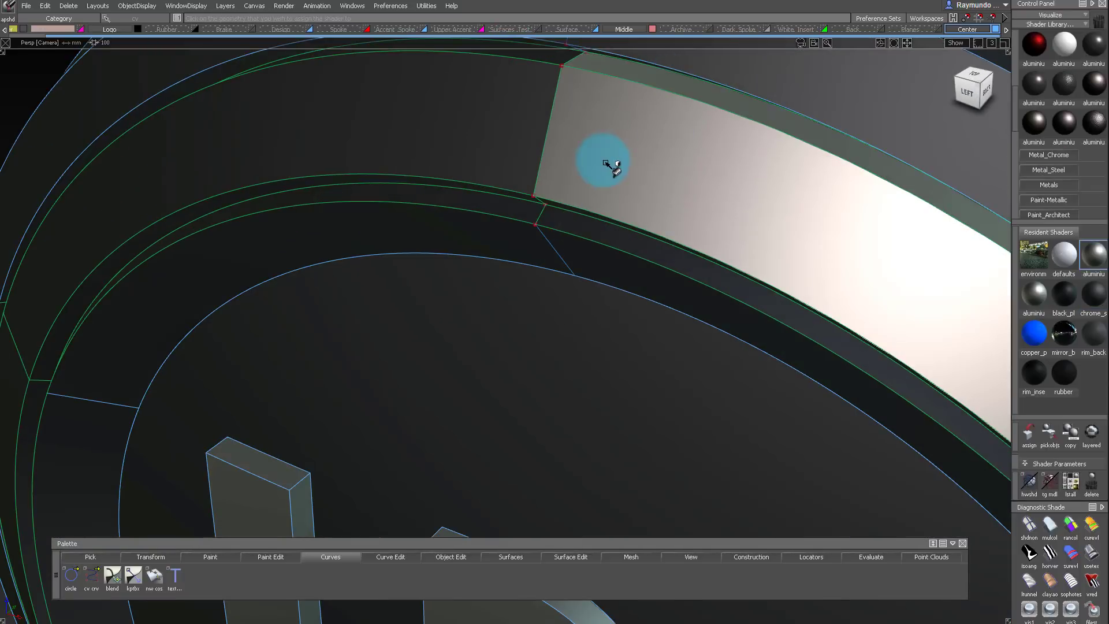
left_click(517, 136)
left_click(545, 59)
left_click_drag(548, 243, 584, 199, "alt+shift")
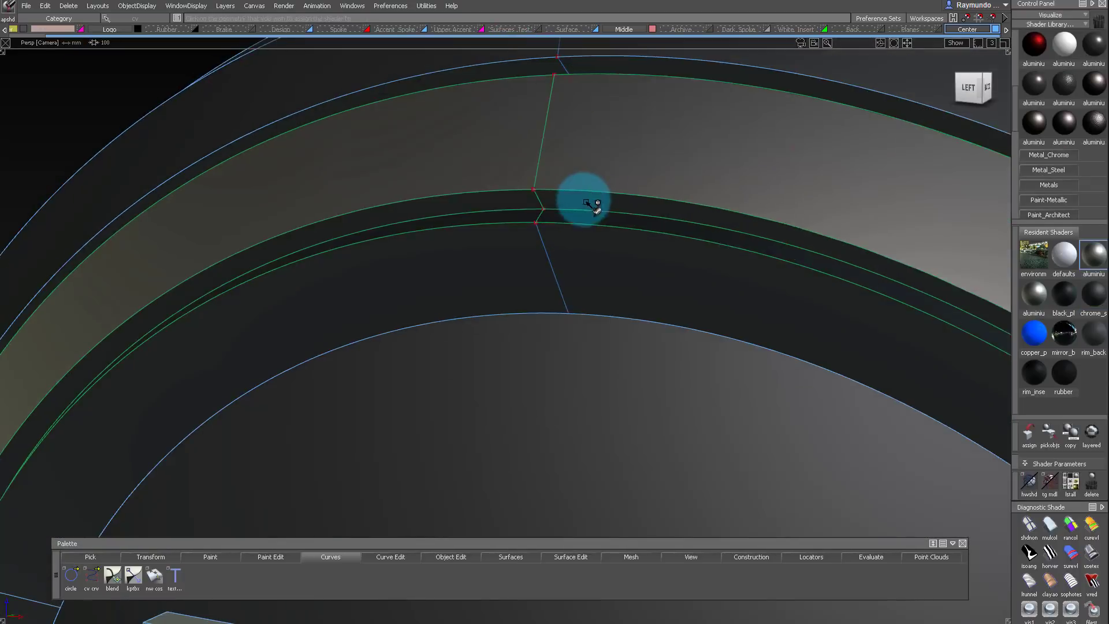
right_click_drag(584, 200, 514, 191, "alt+shift")
left_click_drag(514, 191, 544, 240, "alt+shift")
left_click(526, 220)
Adjust the two profile curves at the trim band's inner edge in the back view and clear the selection
left_click(988, 88)
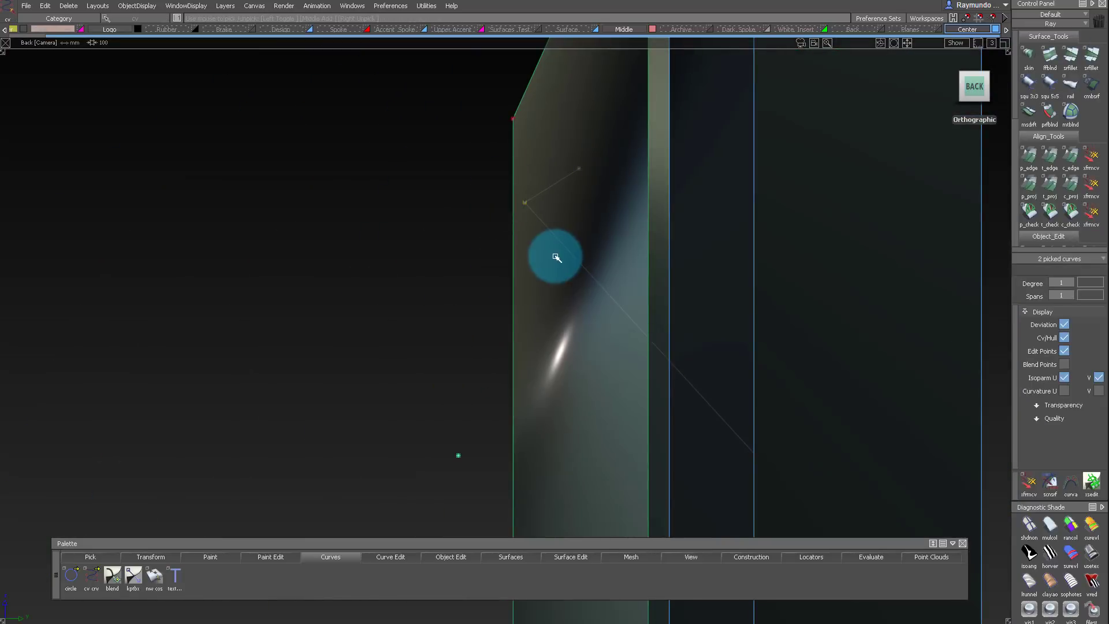
middle_click_drag(555, 256, 559, 222, "ctrl+shift")
middle_click_drag(578, 171, 577, 207, "ctrl")
mouse_move(689, 304)
left_mouse_down("alt+shift")
mouse_move(658, 32)
mouse_move(678, 213)
mouse_move(782, 225)
mouse_move(644, 151)
mouse_move(580, 229)
mouse_move(606, 258)
mouse_move(626, 228)
mouse_move(876, 220)
mouse_move(760, 203)
mouse_move(644, 148)
mouse_move(622, 198)
mouse_move(676, 196)
mouse_move(622, 251)
left_mouse_up("alt+shift")
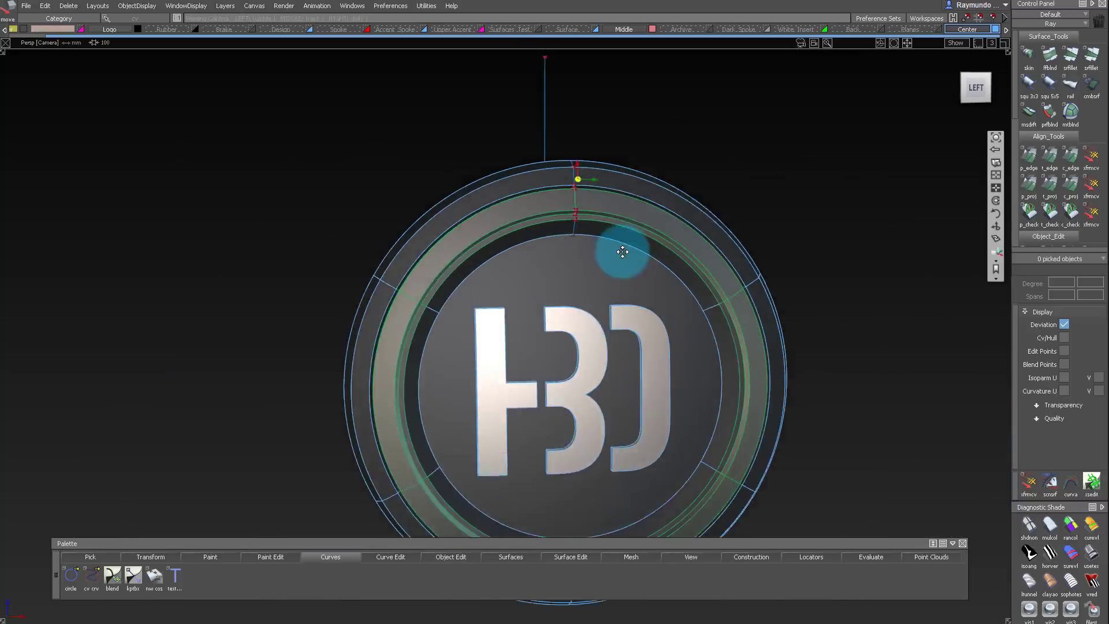
right_click_drag(622, 252, 619, 210, "alt+shift")
left_click_drag(428, 104, 587, 226)
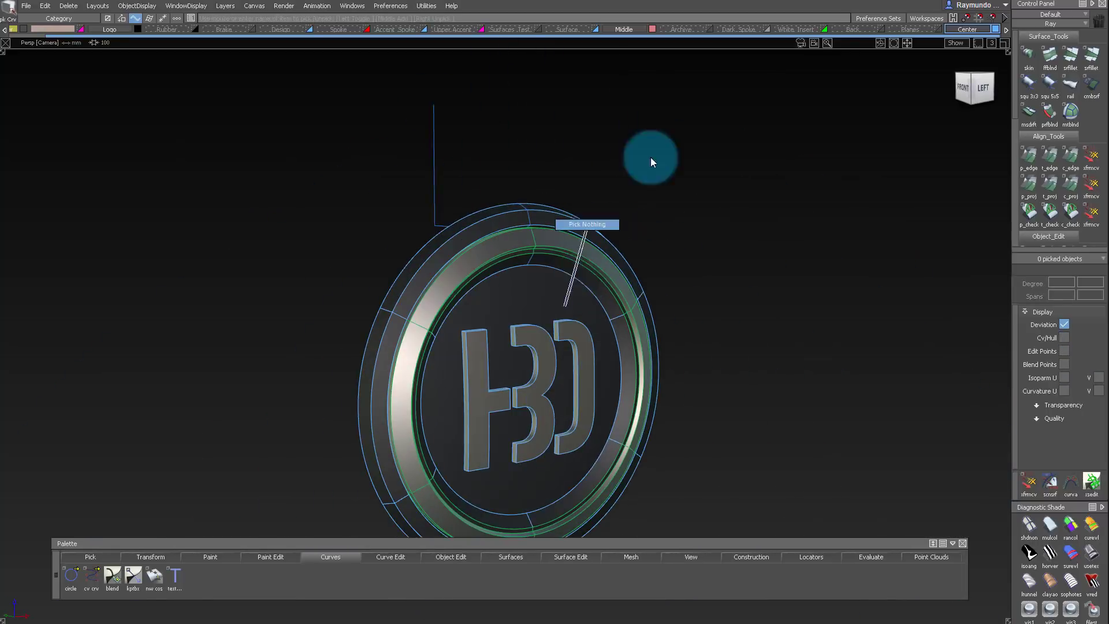
Show the Dark Spoke and White Insert layers and examine the aluminium trim band on the whole wheel
left_click_drag(651, 159, 617, 179, "alt+shift")
right_click_drag(618, 179, 589, 173, "alt+shift")
left_click(768, 29)
left_click(824, 29)
left_click_drag(777, 67, 705, 81, "alt+shift")
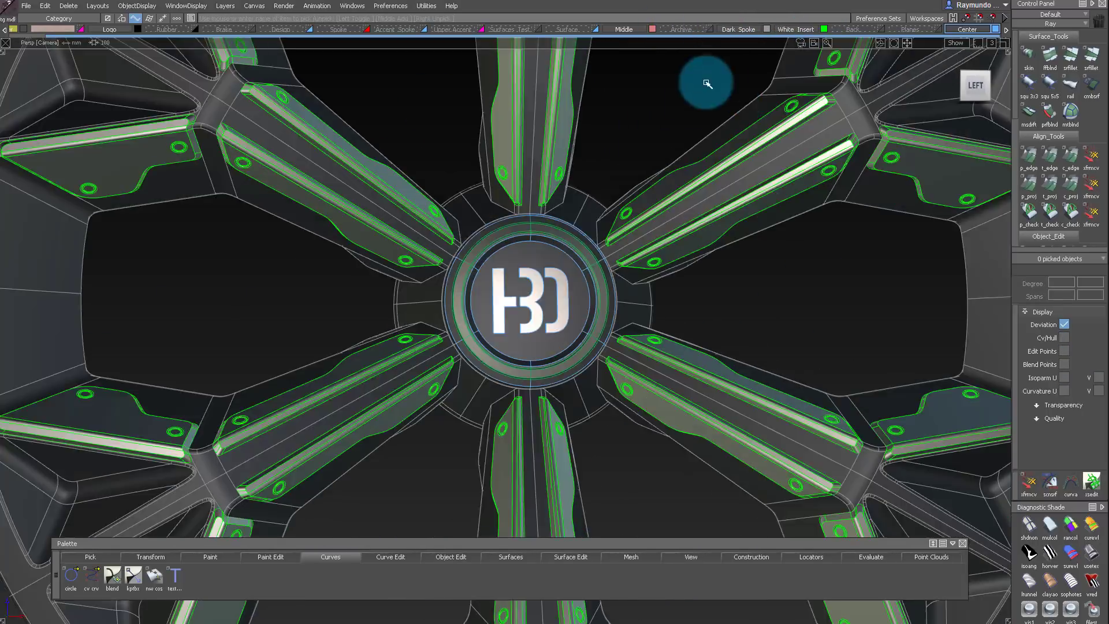
key("ctrl+m")
right_click_drag(664, 115, 494, 252, "alt+shift")
left_click_drag(494, 251, 622, 225, "alt+shift")
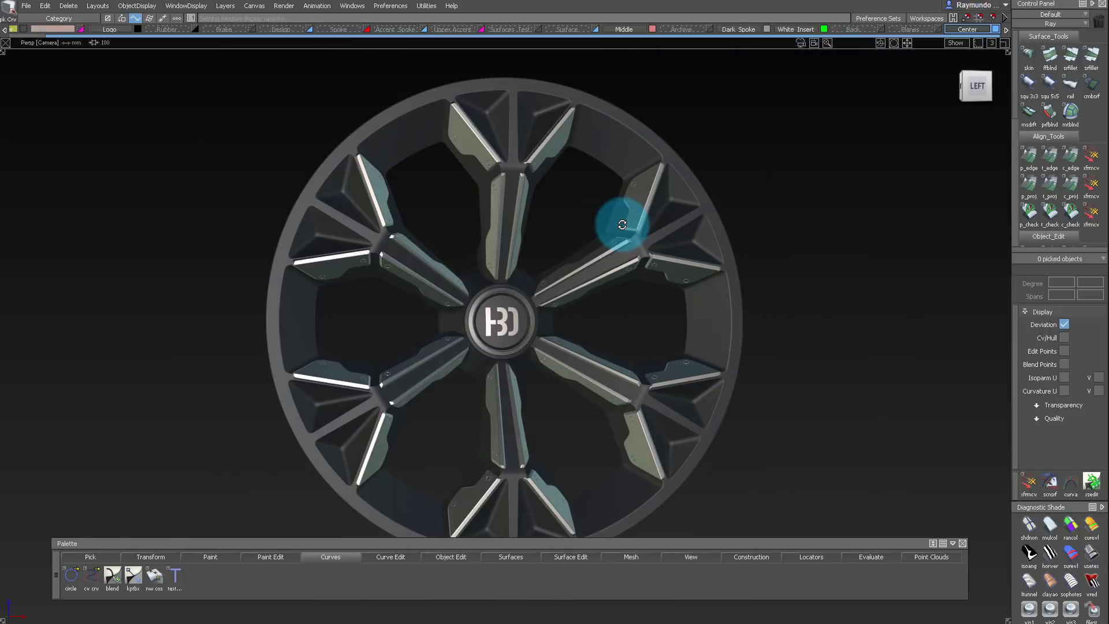
right_click_drag(502, 285, 583, 329, "alt+shift")
key("ctrl+m")
right_click_drag(483, 322, 456, 318, "alt+shift")
Hide the White Insert and Dark Spoke layers together with the logo and centre disc, leaving only the cap rings
left_click(825, 30)
left_click(767, 29)
right_click_drag(744, 44, 649, 92, "alt+shift")
left_click(137, 6)
left_click(151, 49)
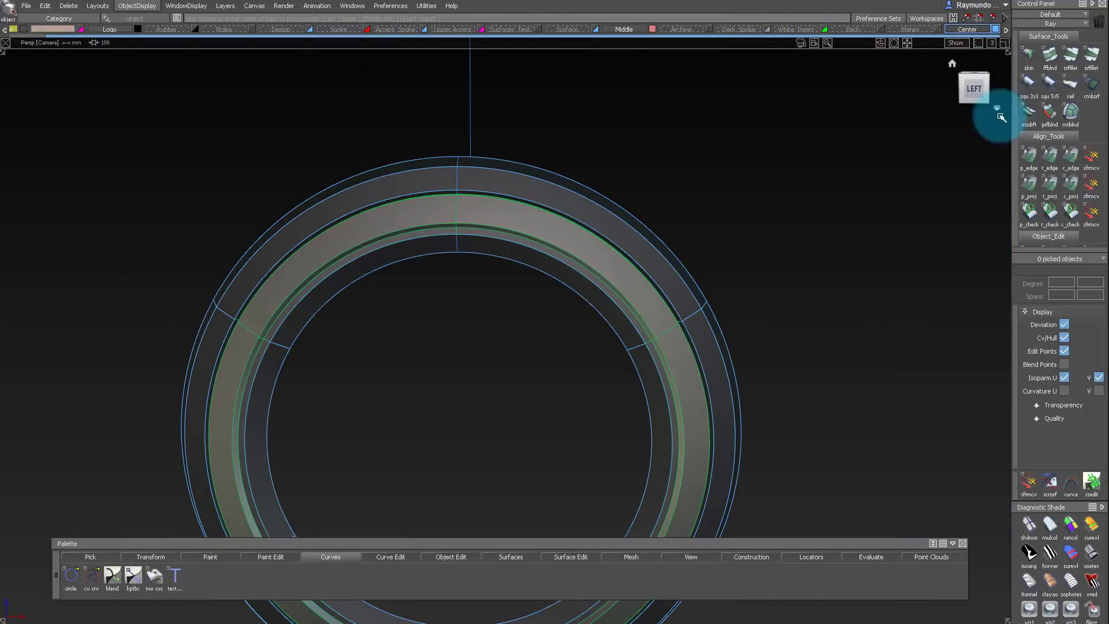
Delete all revolved cap ring segments except the single 60-degree segment at the upper right of the ring
left_click(974, 89)
right_click_drag(450, 213, 531, 283, "alt+shift")
left_click_drag(531, 283, 541, 293, "alt+shift")
right_click_drag(541, 292, 421, 287, "alt+shift")
left_click_drag(421, 287, 235, 391, "alt+shift")
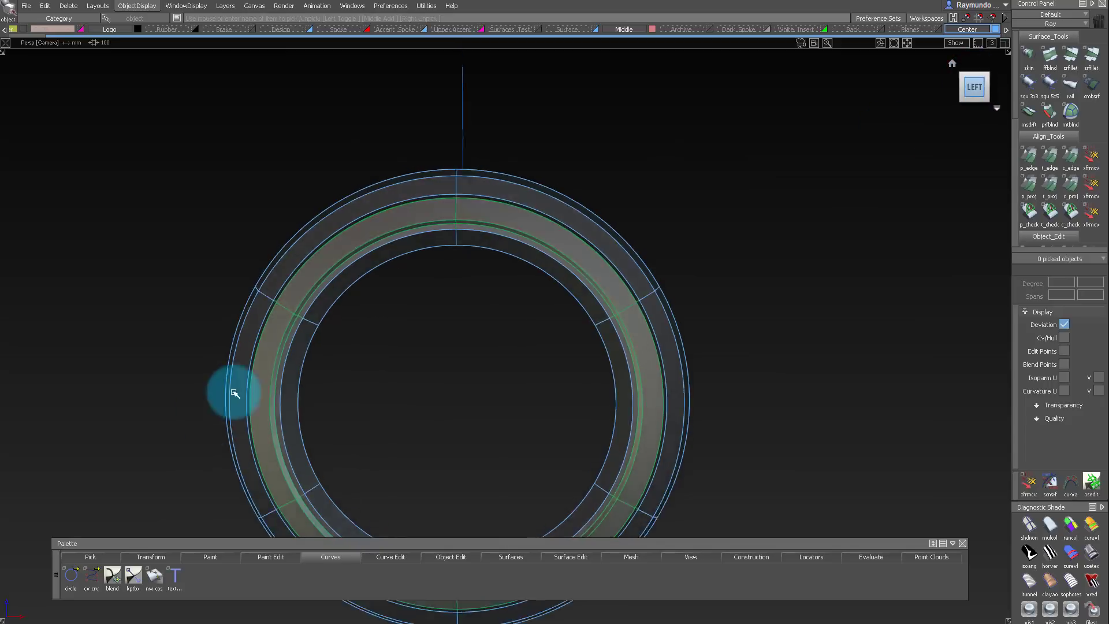
key("F6")
left_click_drag(240, 260, 232, 333, "ctrl+shift")
left_click_drag(485, 340, 661, 536)
key("Delete")
key("F8")
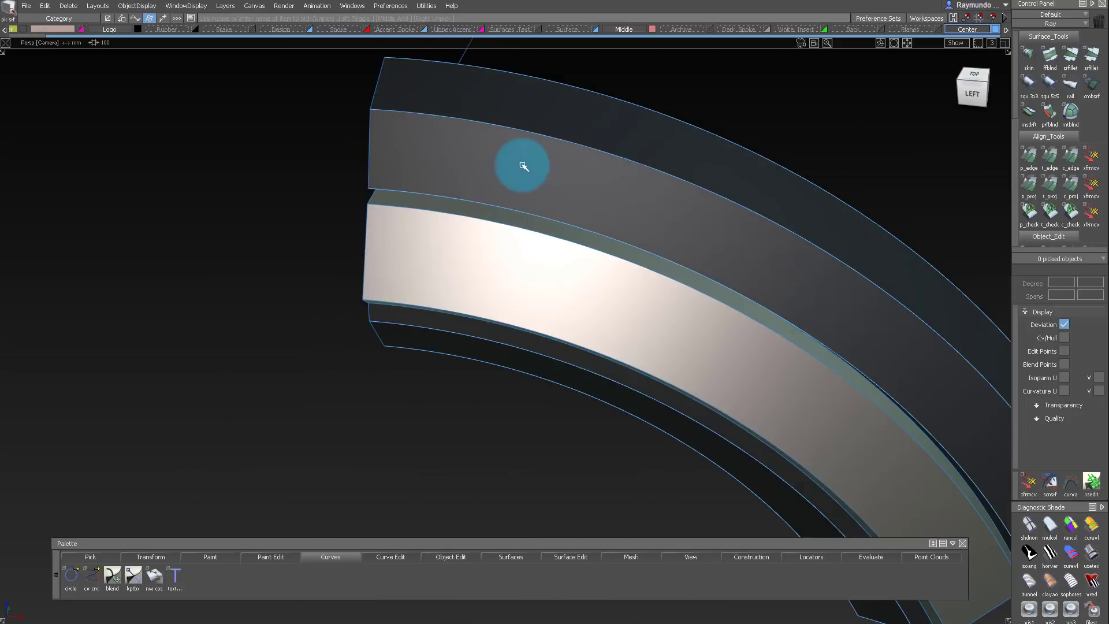
Fillet the outer edge of the outer dark ring segment's front face
key("space")
right_click_drag(544, 98, 564, 272, "alt+shift")
right_click_drag(549, 174, 502, 153, "alt+shift")
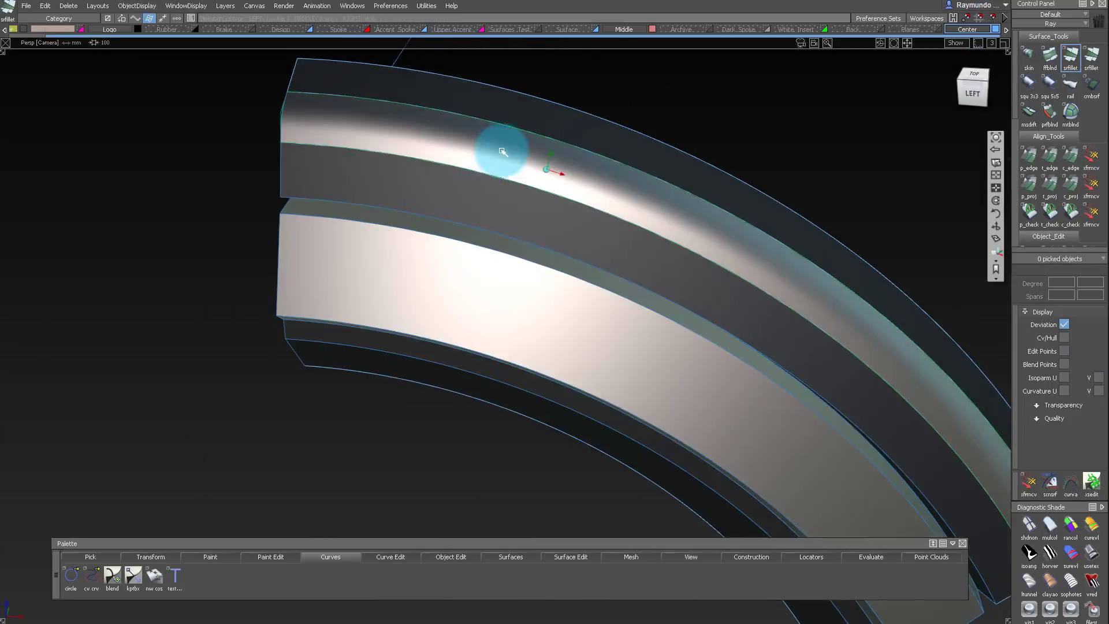
left_click_drag(502, 154, 510, 163, "alt+shift")
left_click(509, 162)
left_click_drag(486, 229, 503, 198, "alt+shift")
key("space")
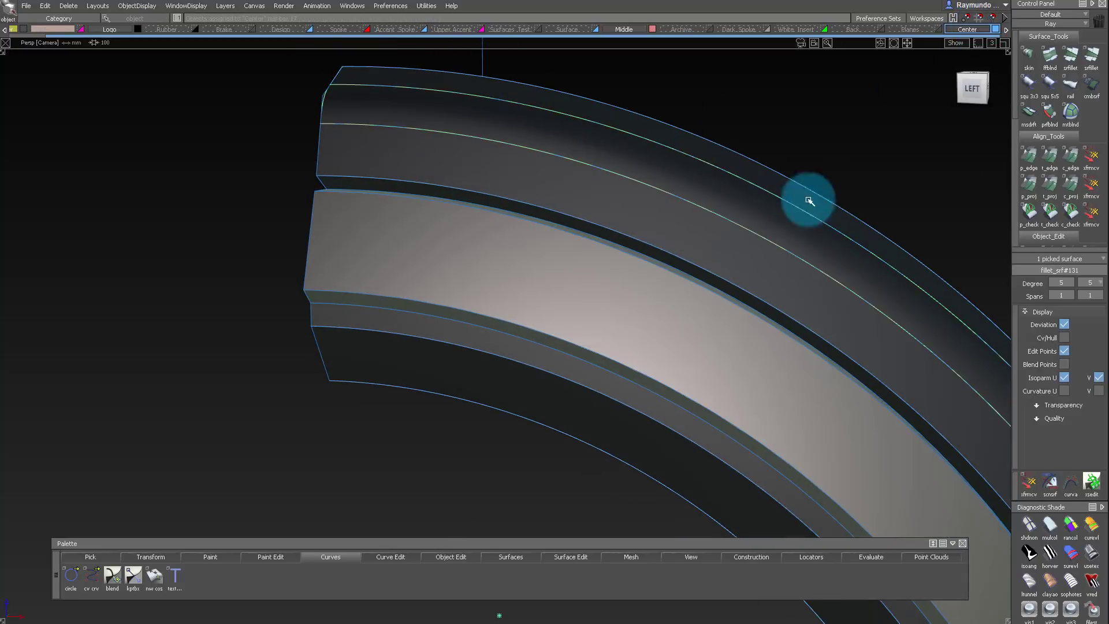
Fillet the inner edge of the outer dark ring segment with a G2 chord fillet of 2.0 chordal length
right_click_drag(808, 201, 522, 233, "alt+shift")
left_click(512, 267)
left_click_drag(512, 267, 532, 216, "alt+shift")
left_click(334, 226)
key("Return")
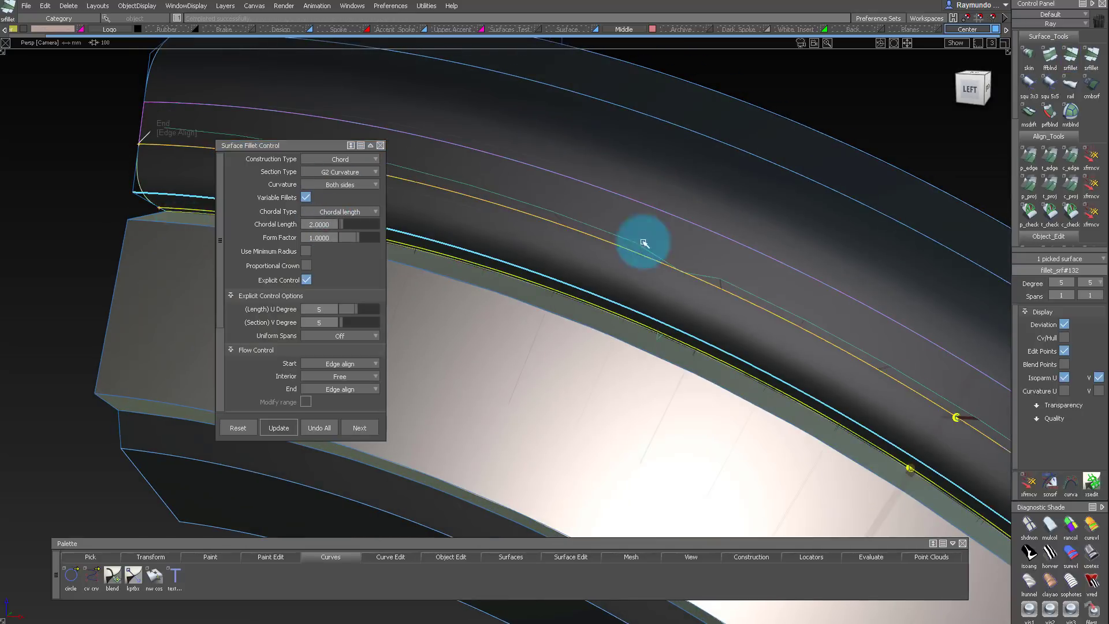
left_click(608, 172)
type("2")
key("Return")
key("Escape")
mouse_move(611, 253)
left_mouse_down("alt+shift")
mouse_move(577, 271)
mouse_move(595, 258)
left_mouse_up("alt+shift")
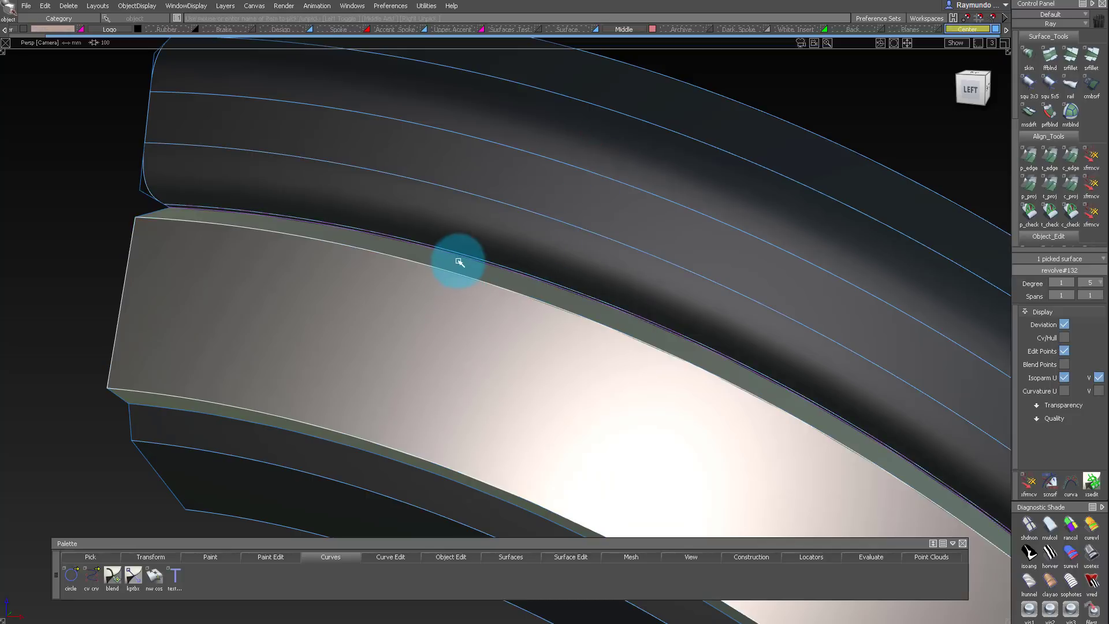
Fillet the aluminium trim band's outer edge with a 2.5 chordal length and its inner edge with 1.5
left_click(483, 289)
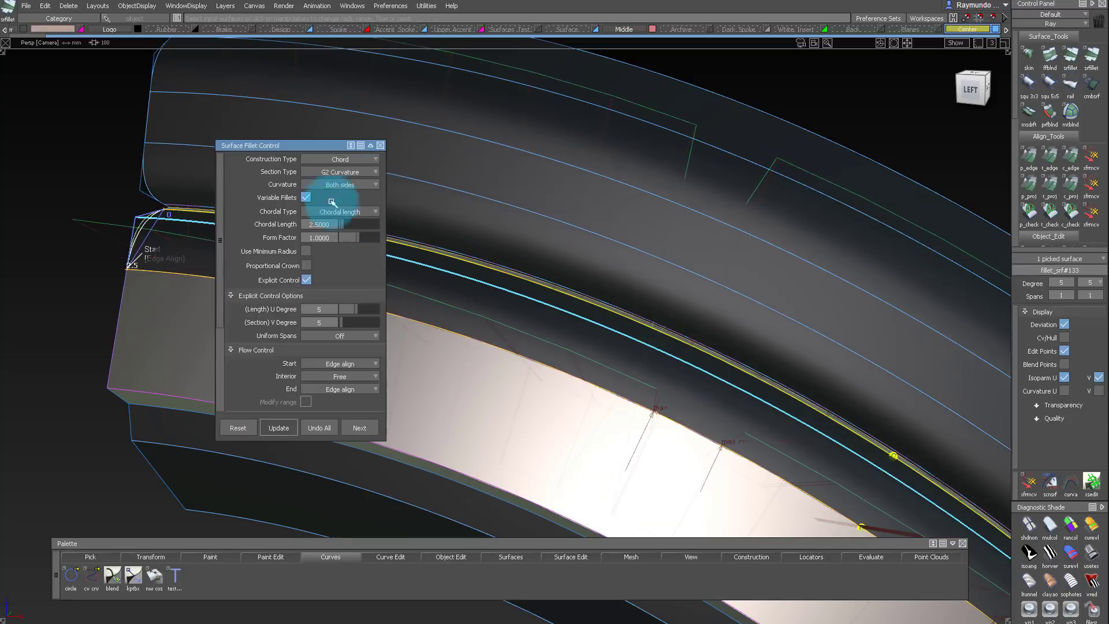
key("Escape")
left_click_drag(186, 229, 494, 348, "alt+shift")
key("f")
left_click(494, 347)
left_click(523, 385)
left_click_drag(523, 385, 578, 250, "alt+shift")
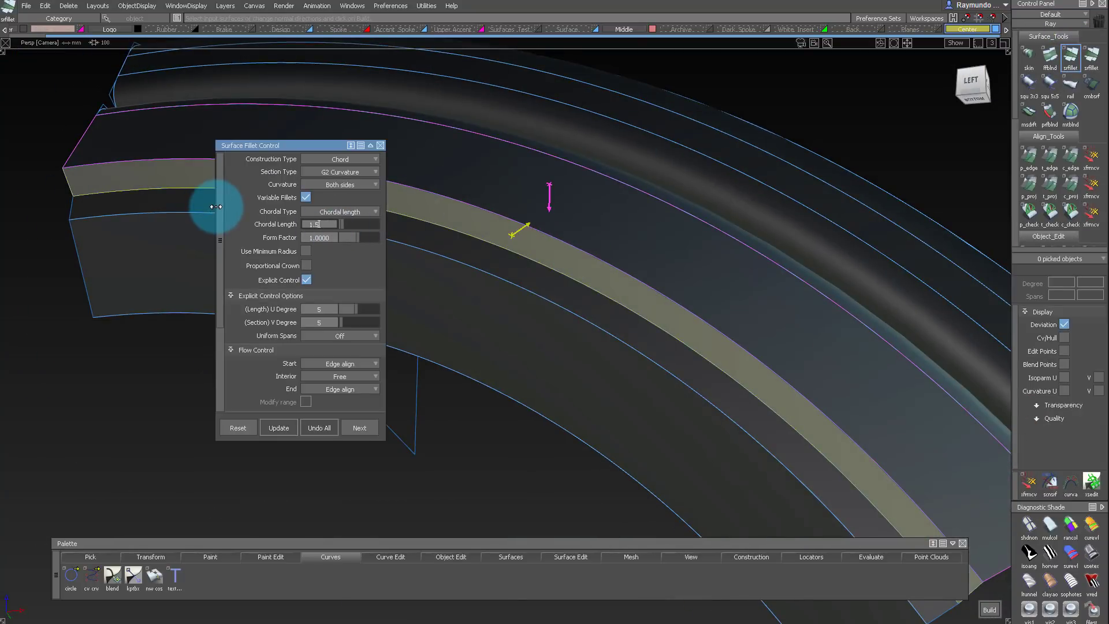
mouse_move(321, 225)
left_mouse_down("alt+shift")
mouse_move(441, 268)
mouse_move(567, 124)
mouse_move(470, 250)
mouse_move(975, 327)
mouse_move(730, 181)
mouse_move(799, 164)
mouse_move(656, 371)
mouse_move(611, 259)
mouse_move(569, 329)
mouse_move(656, 252)
left_mouse_up("alt+shift")
Pick the five surfaces of the filleted trim band segment and put them on a new Middle Bezel layer
mouse_move(656, 253)
right_mouse_down("alt+shift")
mouse_move(574, 217)
mouse_move(628, 260)
mouse_move(594, 257)
mouse_move(656, 265)
right_mouse_up("alt+shift")
left_click_drag(656, 265, 535, 216, "alt+shift")
left_click_drag(534, 216, 547, 307, "ctrl+shift")
left_click(506, 218)
right_click_drag(505, 218, 768, 408, "alt+shift")
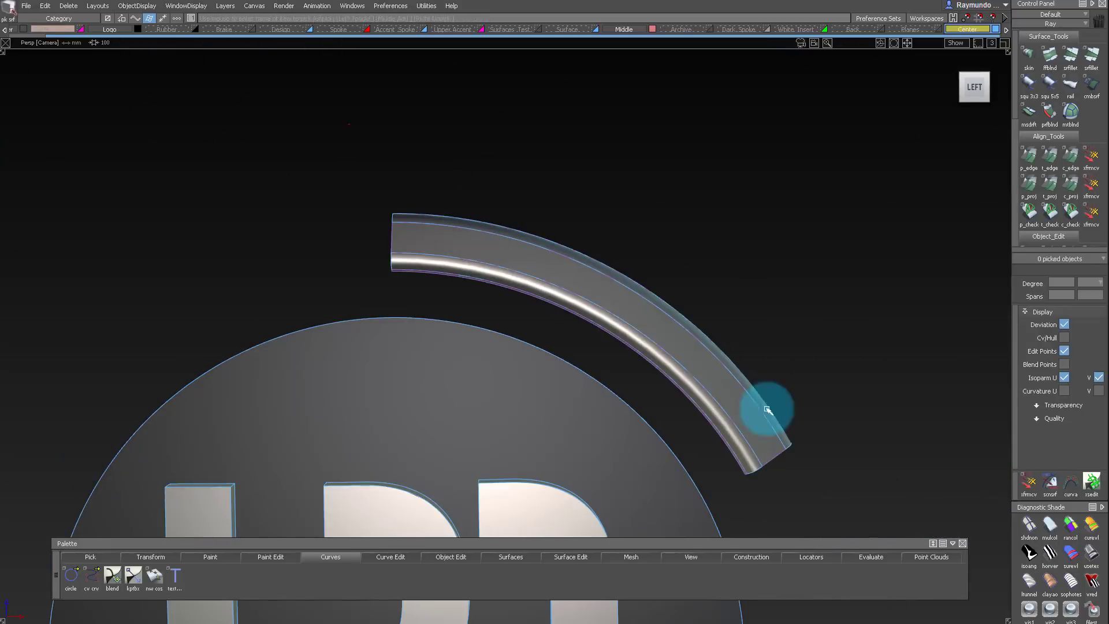
left_click_drag(592, 90, 598, 117, "ctrl+shift")
right_click_drag(598, 118, 490, 253, "alt+shift")
key("Delete")
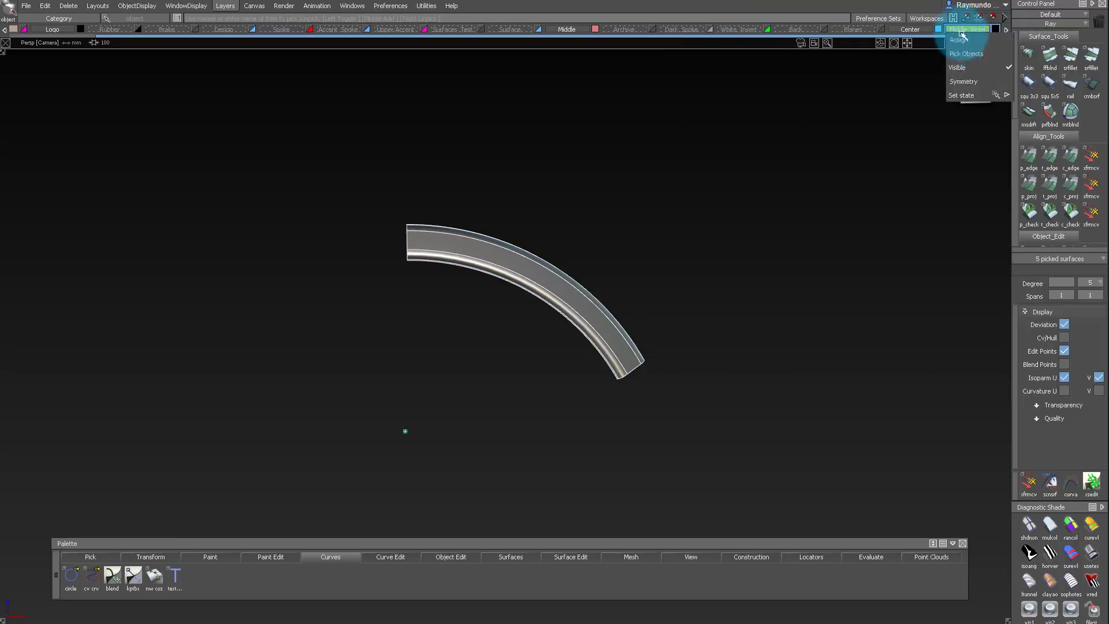
Duplicate the trim band segment around the hub axis to complete the full ring
left_click(44, 5)
left_click(112, 148)
left_click_drag(434, 235, 519, 190, "alt+shift")
right_click_drag(519, 190, 485, 193, "alt+shift")
Show the Center layer in place of Middle Bezel and hide the logo and centre disc, leaving the dark ring segments
left_click(995, 29)
left_click(938, 29)
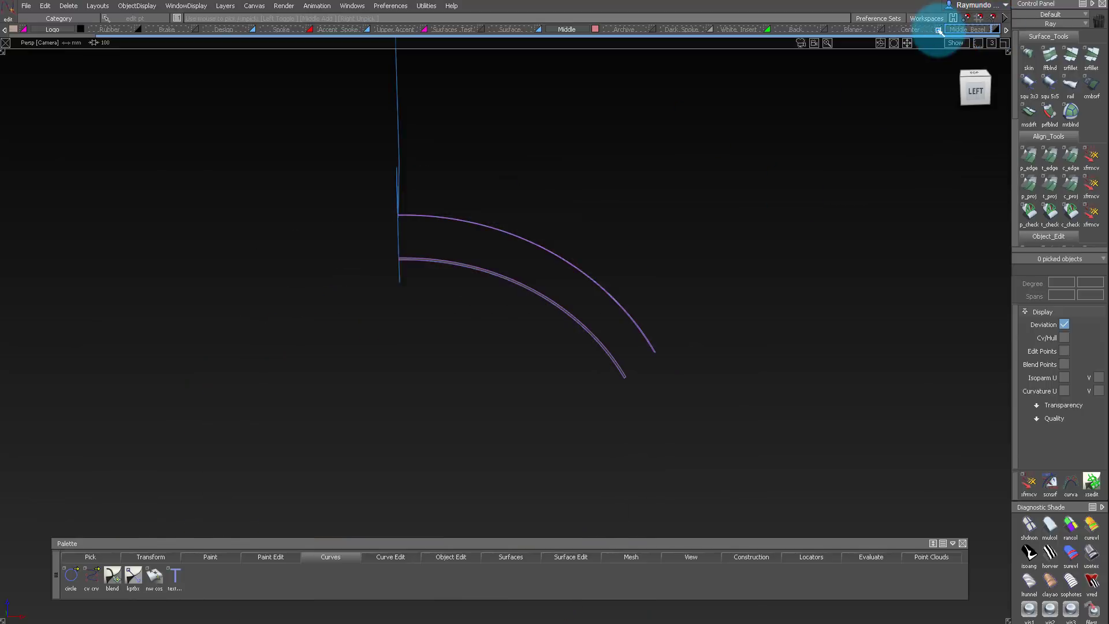
left_click(939, 29)
left_click_drag(629, 324, 662, 360, "alt+shift")
left_click_drag(662, 360, 619, 388, "ctrl+shift")
left_click_drag(693, 288, 633, 265, "alt+shift")
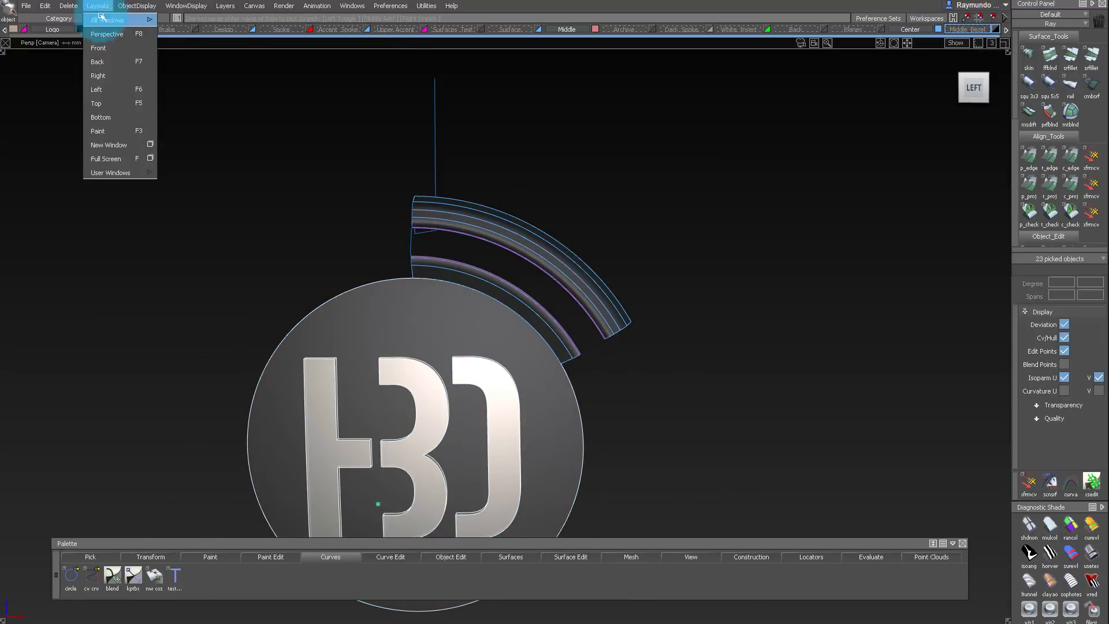
left_click(69, 5)
left_click(81, 20)
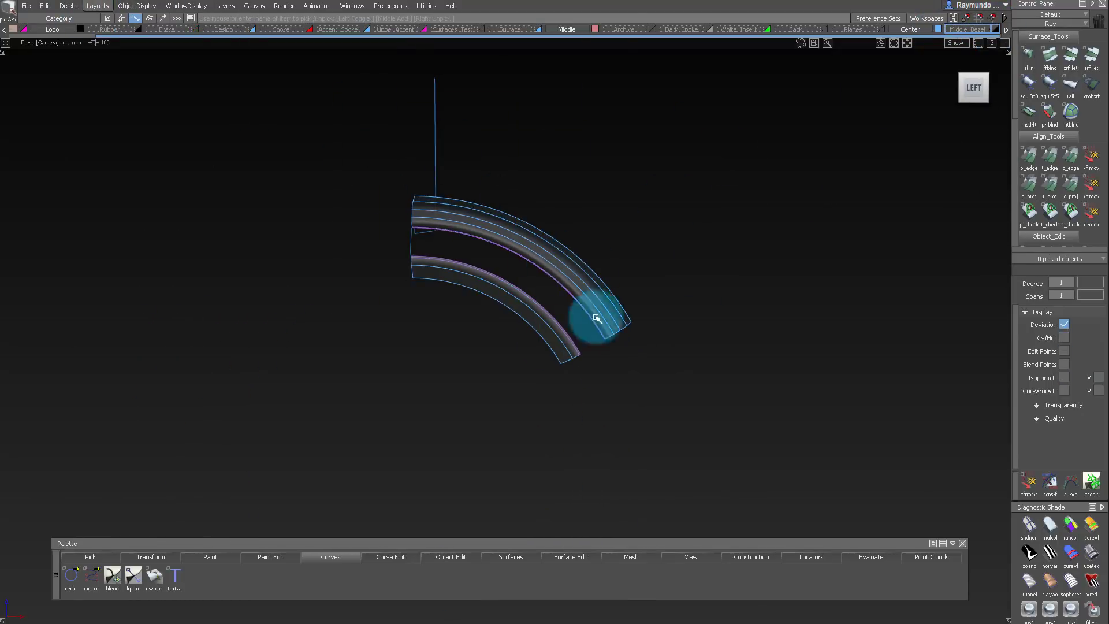
Pick all surfaces of the two dark ring segments and duplicate them around the hub axis into full rings
right_click_drag(512, 263, 568, 194, "alt+shift")
left_click_drag(569, 193, 537, 207, "ctrl+shift")
left_click_drag(491, 202, 654, 342)
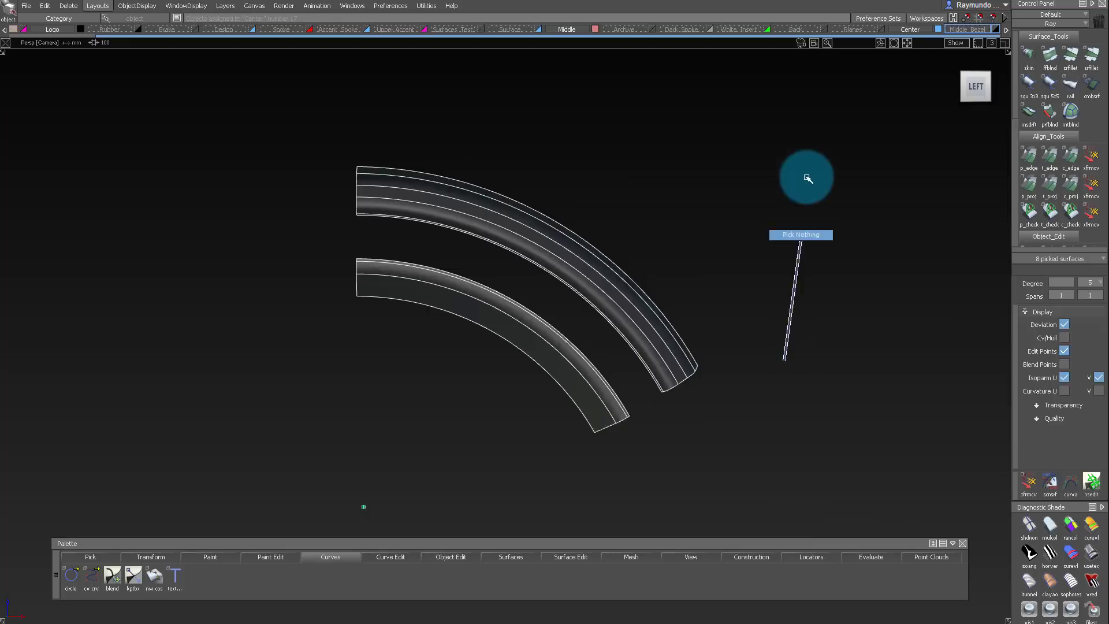
left_click_drag(807, 179, 807, 179, "ctrl+shift")
left_click(48, 7)
left_click(168, 144)
right_click_drag(554, 243, 491, 278, "alt+shift")
left_click_drag(490, 277, 504, 244, "ctrl+shift")
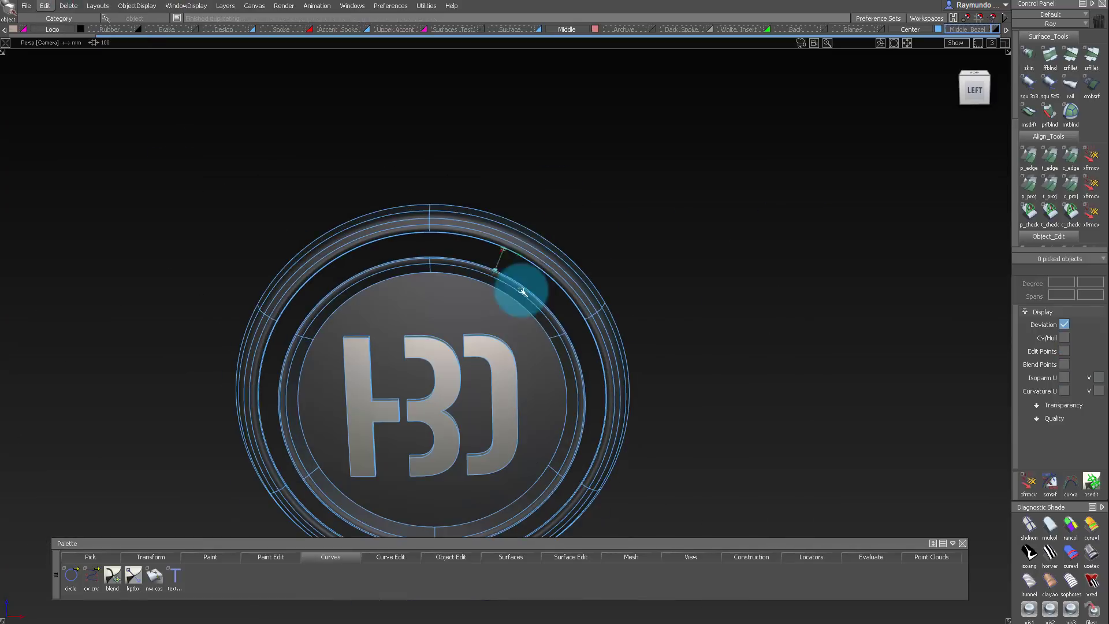
Show the Middle Bezel, White Insert, Dark Spoke and Rubber layers to bring back the spokes and tyre
left_click(994, 29)
left_click_drag(616, 123, 653, 124, "alt+shift")
right_click_drag(688, 177, 696, 137, "ctrl+shift")
left_click(766, 30)
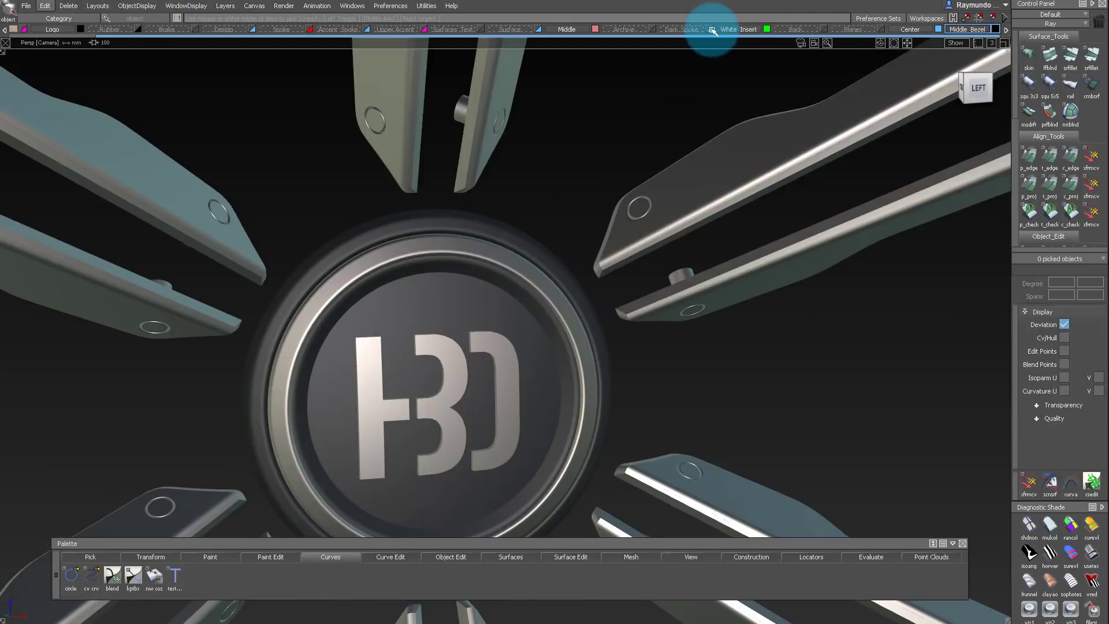
left_click(710, 29)
right_click_drag(701, 190, 557, 185, "alt+shift")
middle_click_drag(557, 185, 568, 299, "alt+shift")
left_click_drag(568, 299, 261, 28, "alt+shift")
left_click(141, 33)
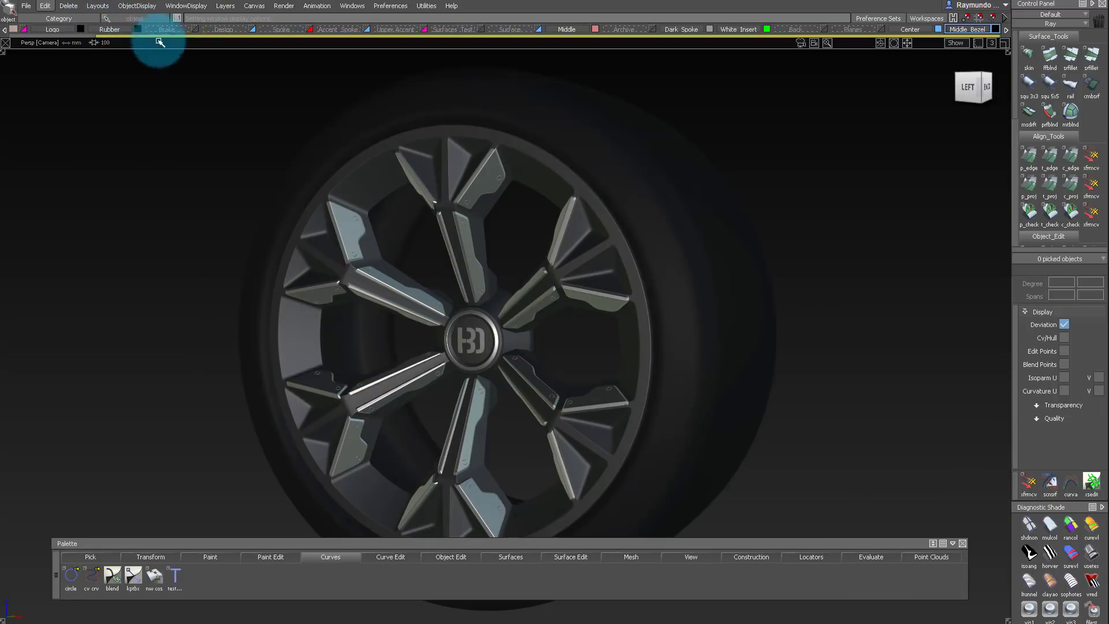
Show the Brake and Back layers and examine how they fit behind the spokes
left_click_drag(370, 162, 572, 235, "alt+shift")
right_click_drag(494, 207, 605, 189, "alt+shift")
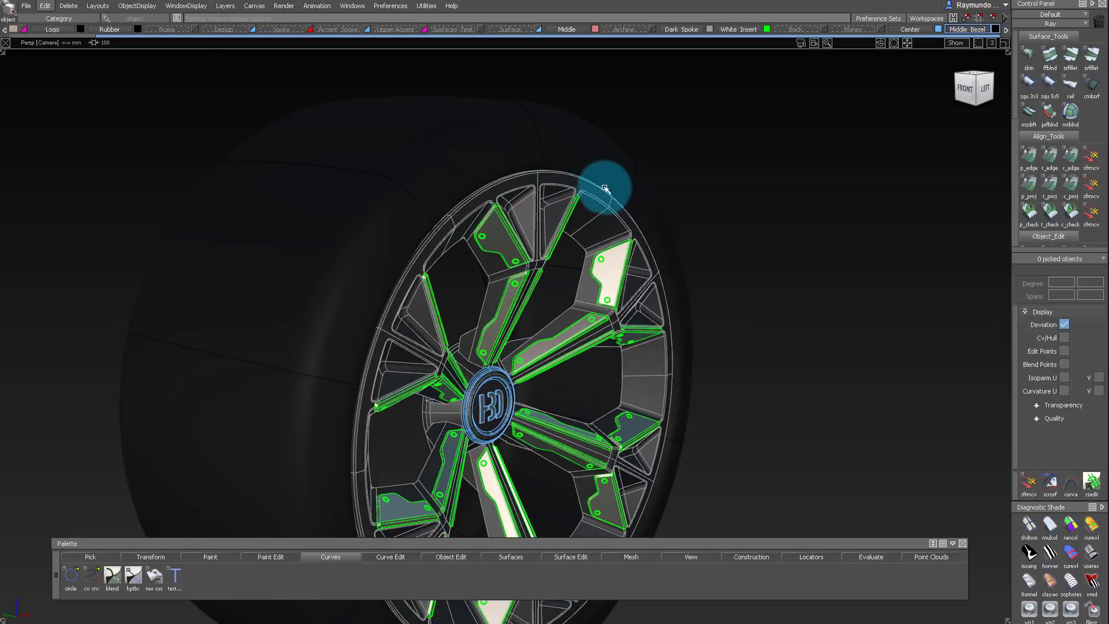
left_click_drag(609, 142, 521, 123, "alt+shift")
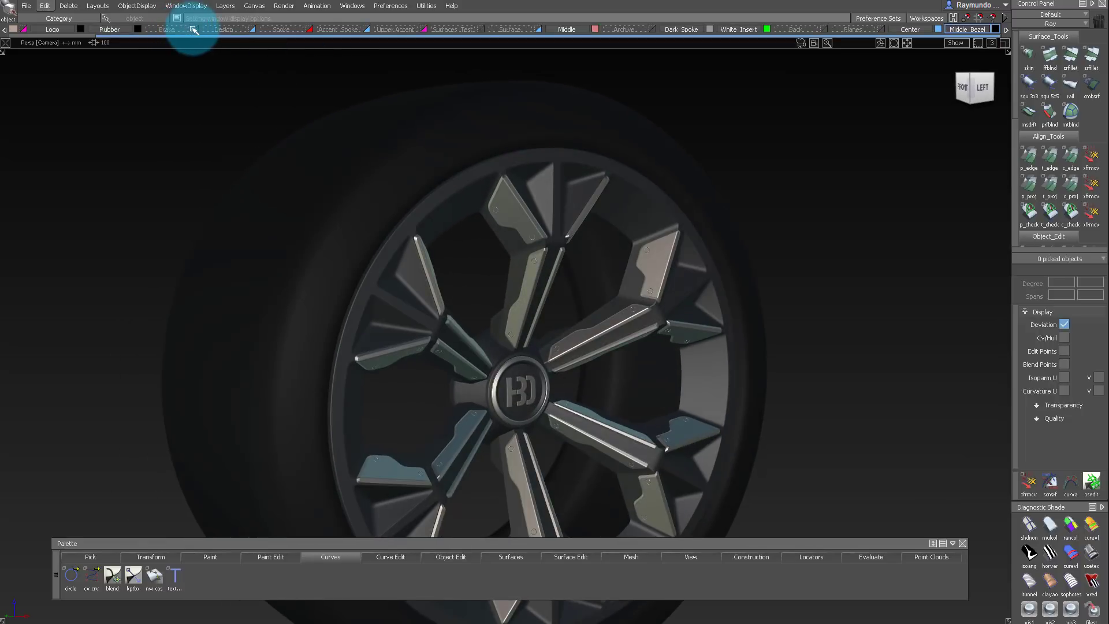
left_click_drag(288, 115, 661, 227, "alt+shift")
right_click_drag(661, 227, 639, 242, "alt+shift")
left_click_drag(639, 243, 718, 295, "alt+shift")
right_click_drag(718, 294, 659, 303, "alt+shift")
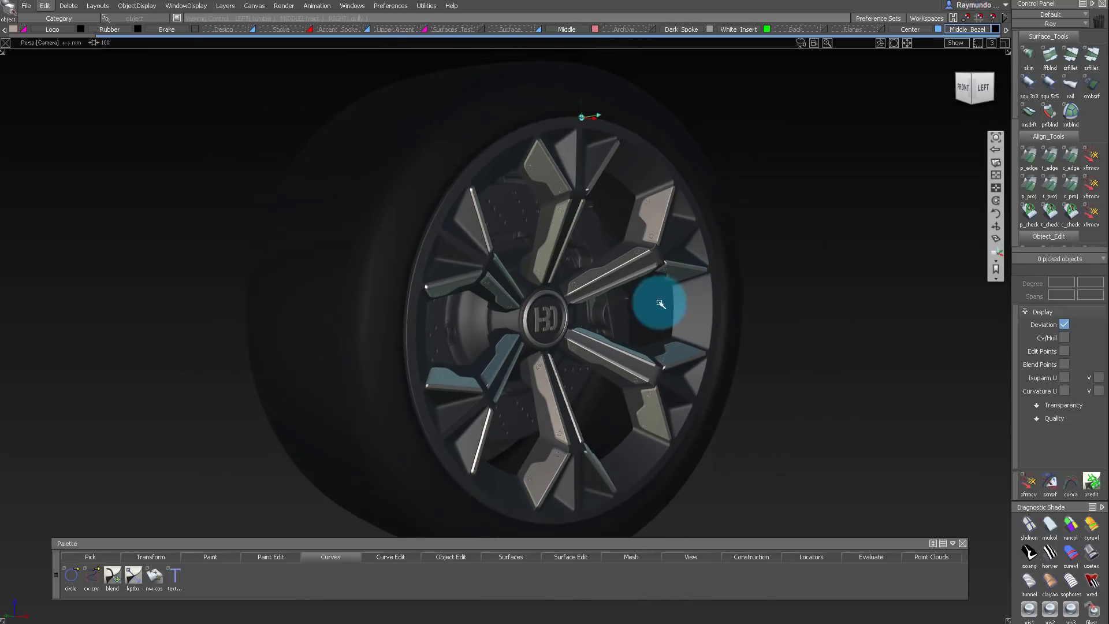
left_click_drag(262, 32, 399, 56, "alt+shift")
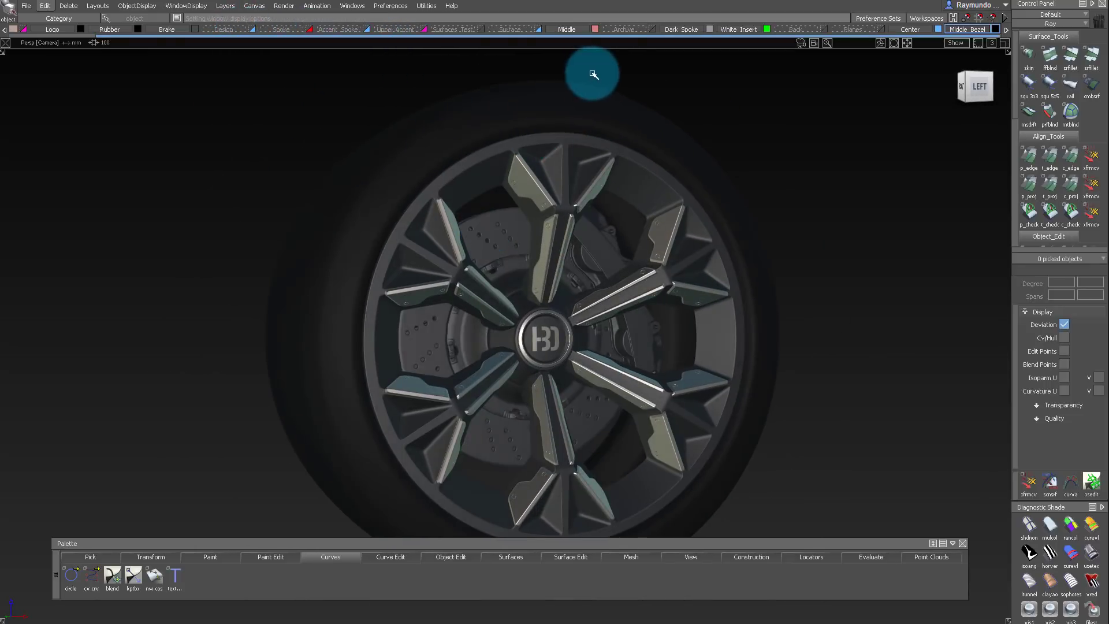
left_click_drag(442, 90, 771, 61, "alt+shift")
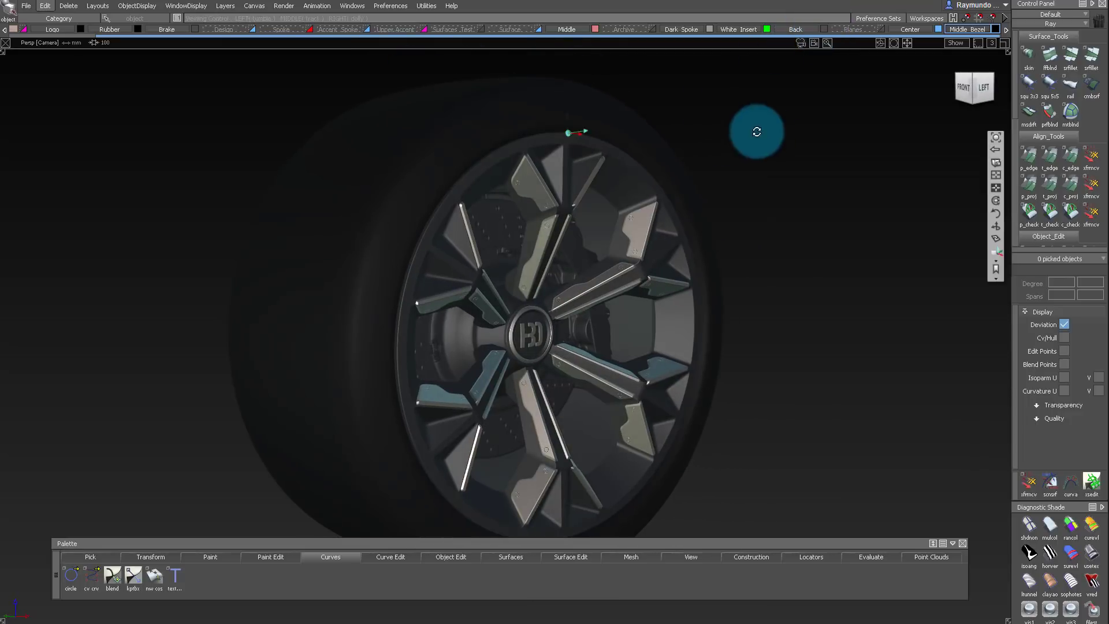
left_click_drag(757, 132, 639, 274, "alt+shift")
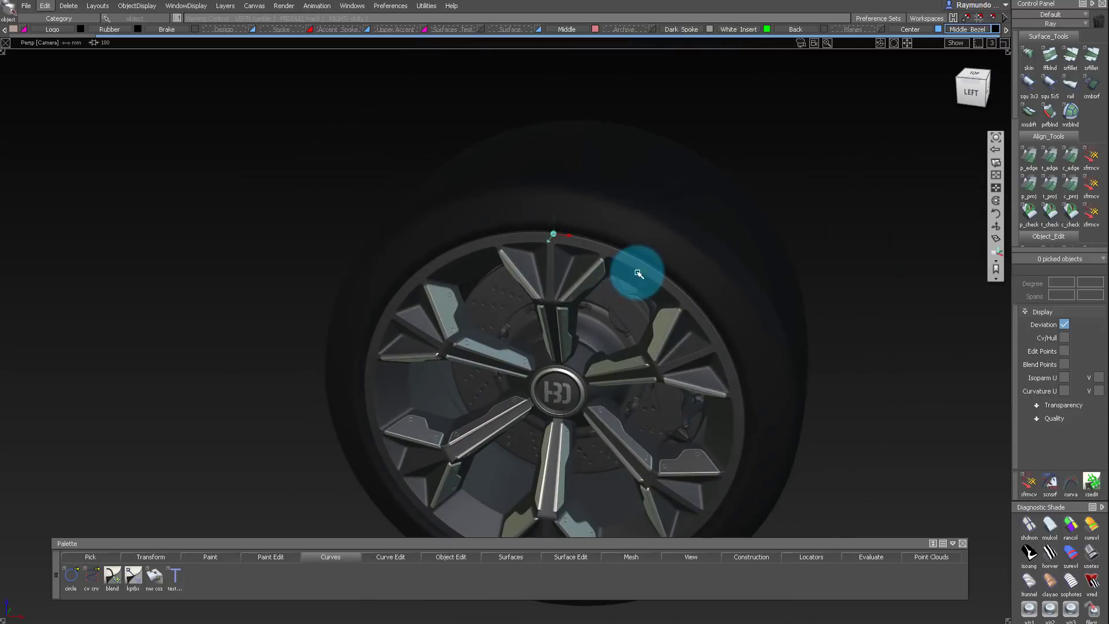
Examine the complete wheel, its spokes, centre cap and brake parts up close and from several angles
right_click_drag(639, 249, 579, 194, "ctrl+shift")
left_click_drag(578, 194, 667, 231, "alt+shift")
right_click_drag(668, 231, 647, 211, "alt+shift")
middle_click_drag(648, 212, 601, 262, "alt+shift")
left_click_drag(601, 262, 599, 202, "alt+shift")
middle_click_drag(599, 203, 599, 180, "alt+shift")
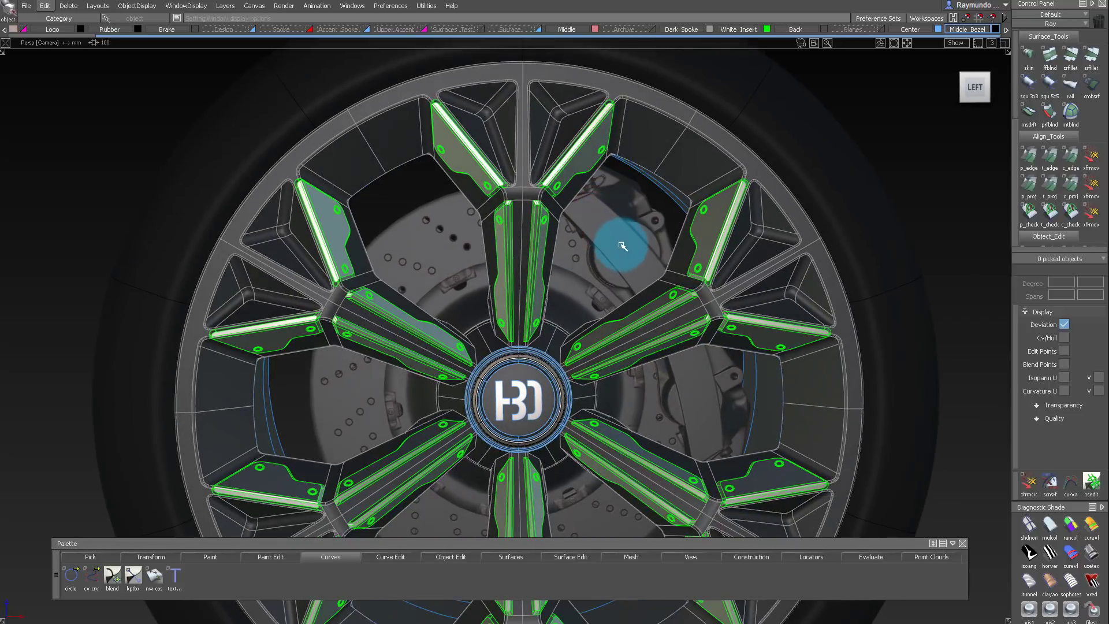
right_click_drag(624, 245, 597, 288, "alt+shift")
middle_click_drag(597, 288, 587, 219, "alt+shift")
right_click_drag(587, 220, 580, 243, "alt+shift")
left_click_drag(579, 243, 557, 217, "alt+shift")
right_click_drag(558, 217, 519, 181, "ctrl+shift")
right_click_drag(518, 180, 489, 191, "alt+shift")
middle_click_drag(490, 192, 465, 195, "alt+shift")
Set an orthographic left view of the whole wheel and save the file
left_click(972, 86)
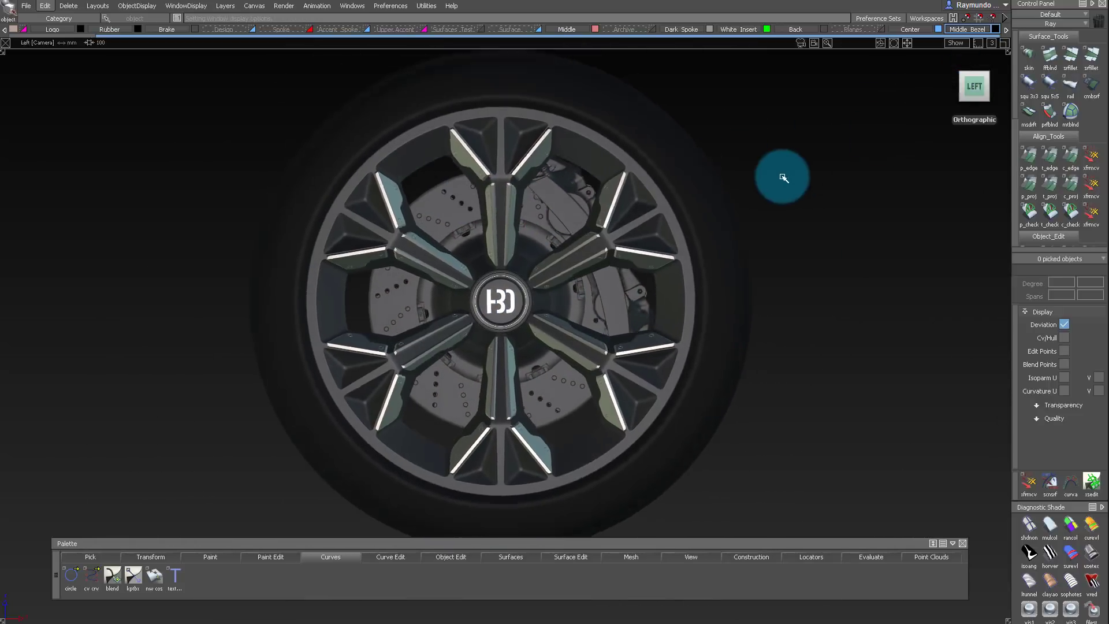
left_click(14, 5)
left_click(91, 86)
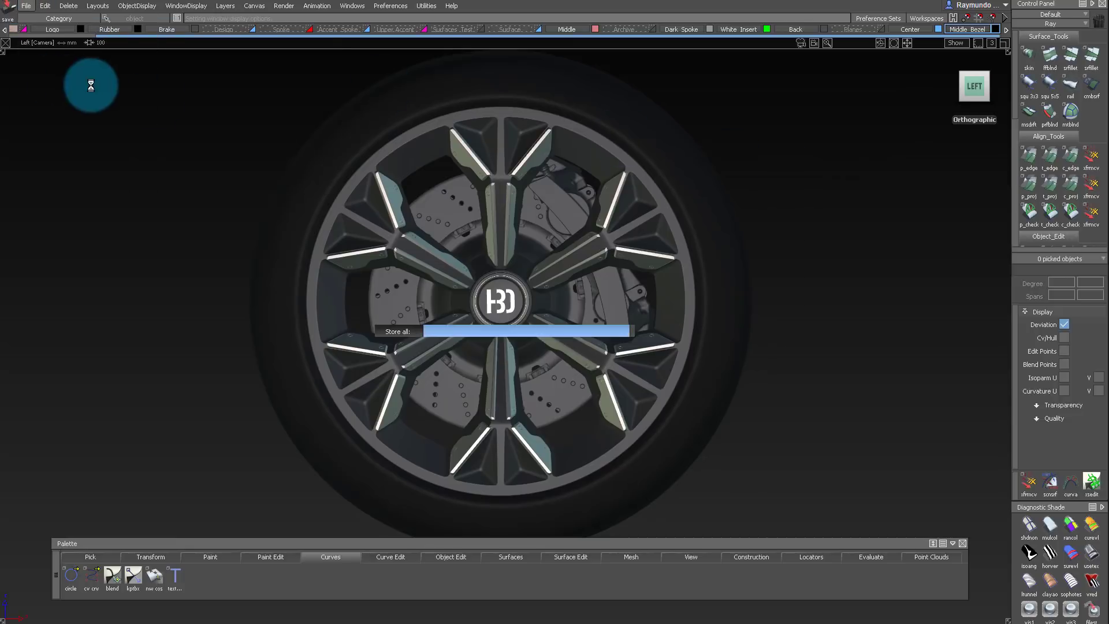